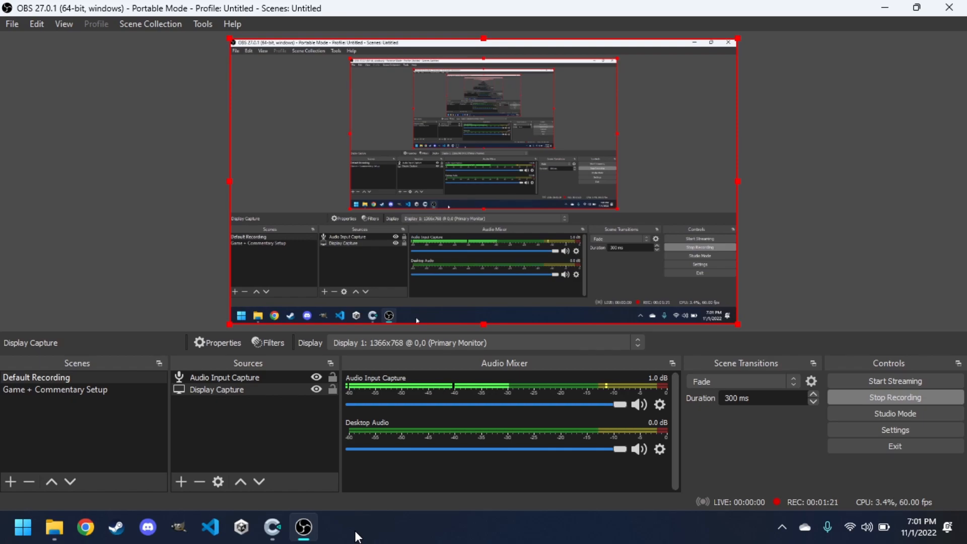
Preview the dungeon workshop game and play it, moving the knight around the rooms and attacking, then close the preview.
left_click(283, 537)
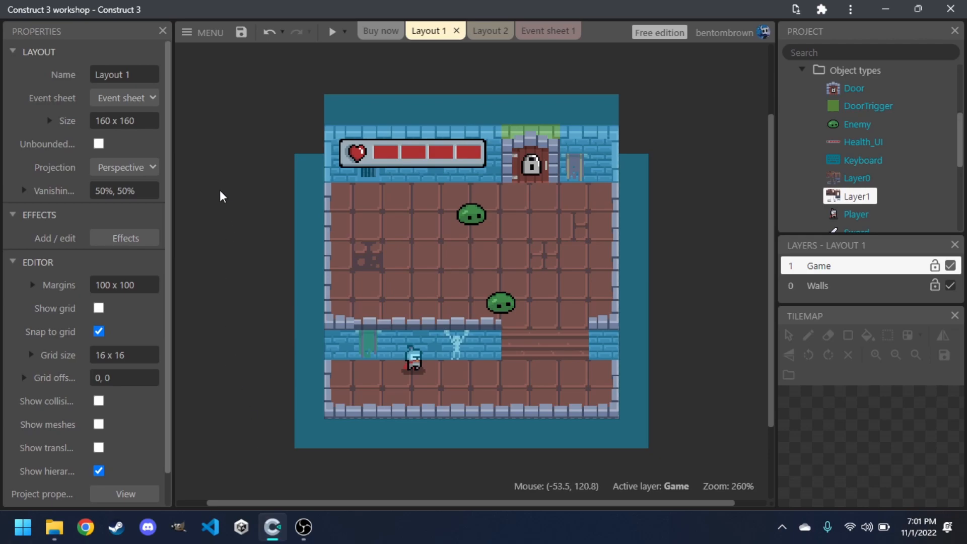
left_click(331, 34)
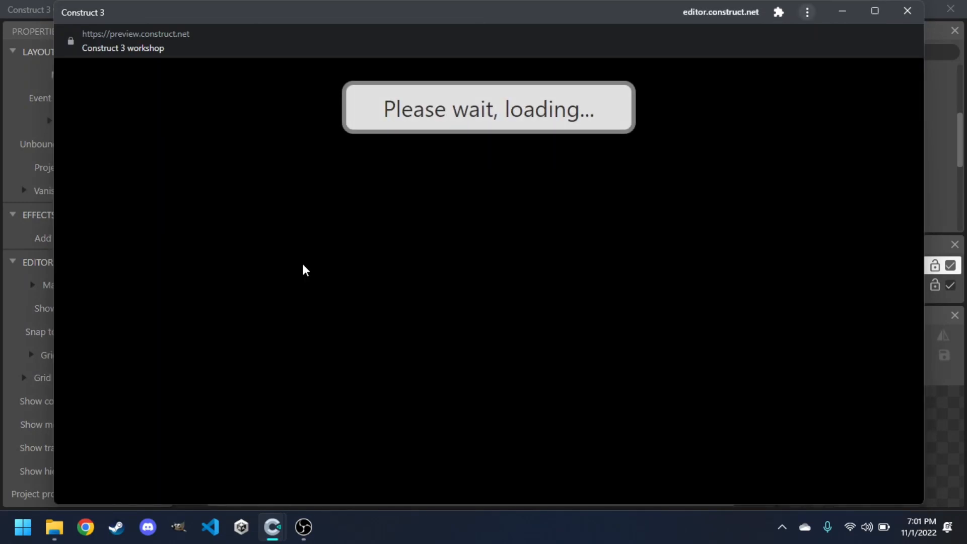
key("Right")
key("Down")
key("Left")
key("Up")
key("Right")
key("Down")
key("Up")
key("Left")
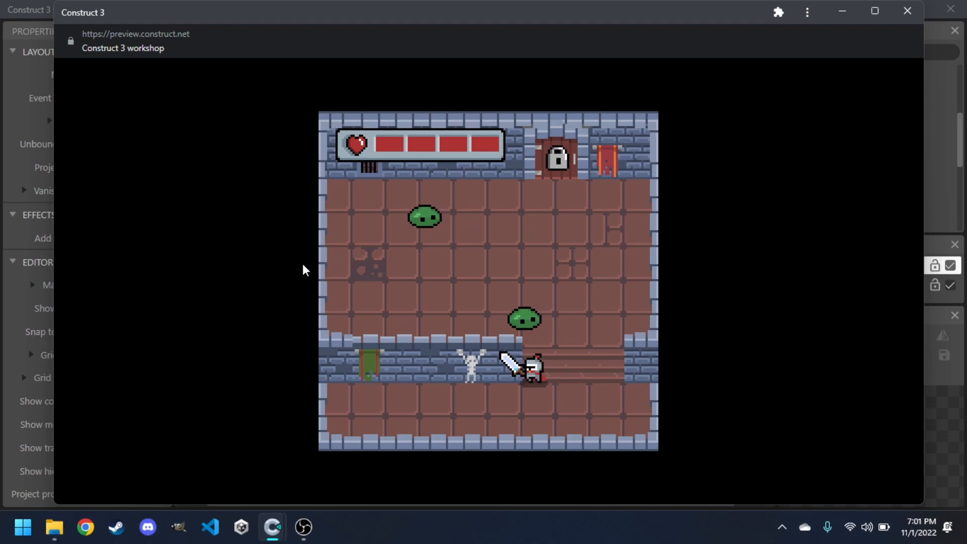
key("Right")
key("Left")
key("Up")
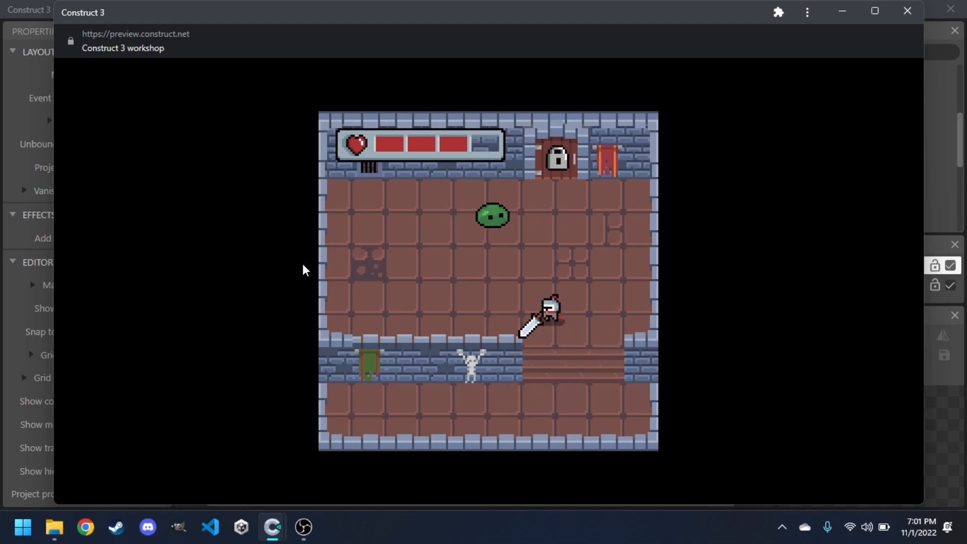
key("Up")
key("Left")
key("Up")
key("Up")
key("space")
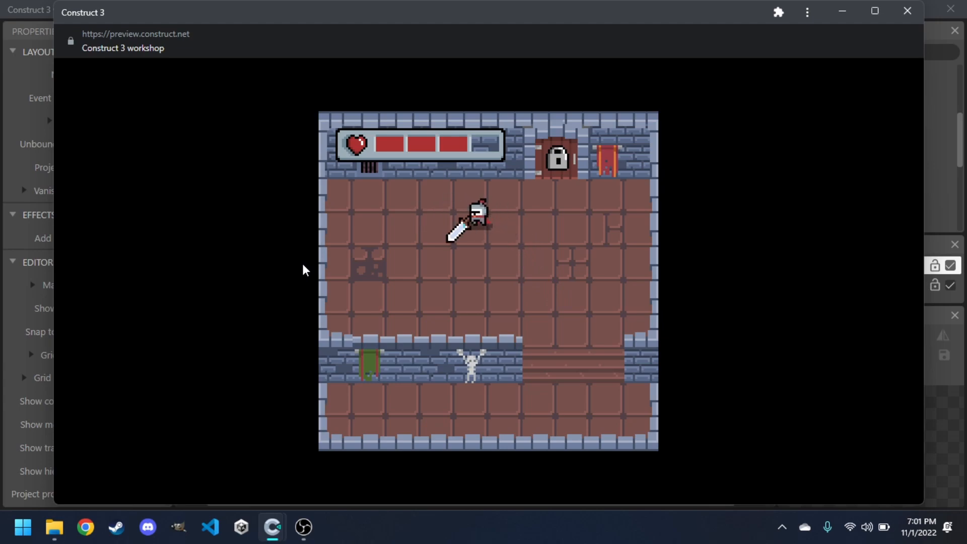
key("Right")
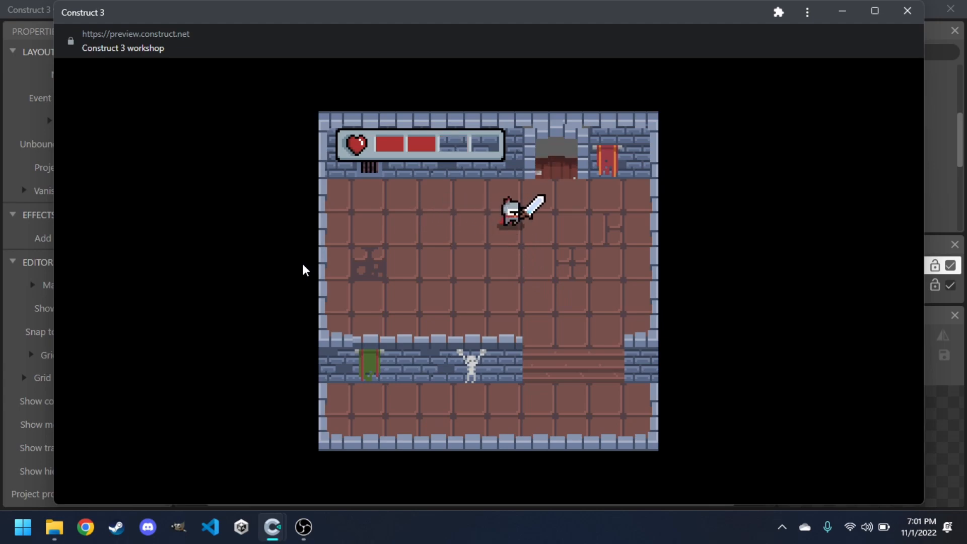
key("Up")
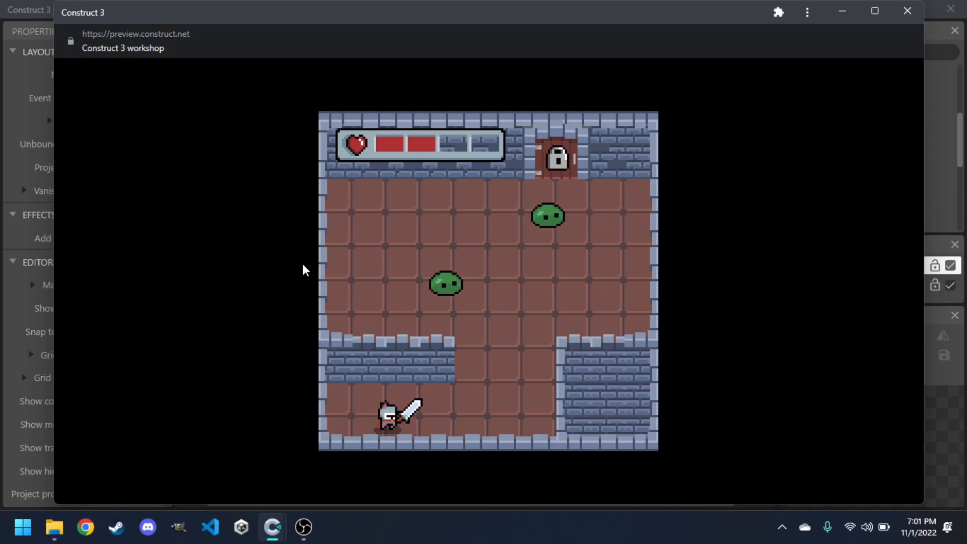
left_click(907, 12)
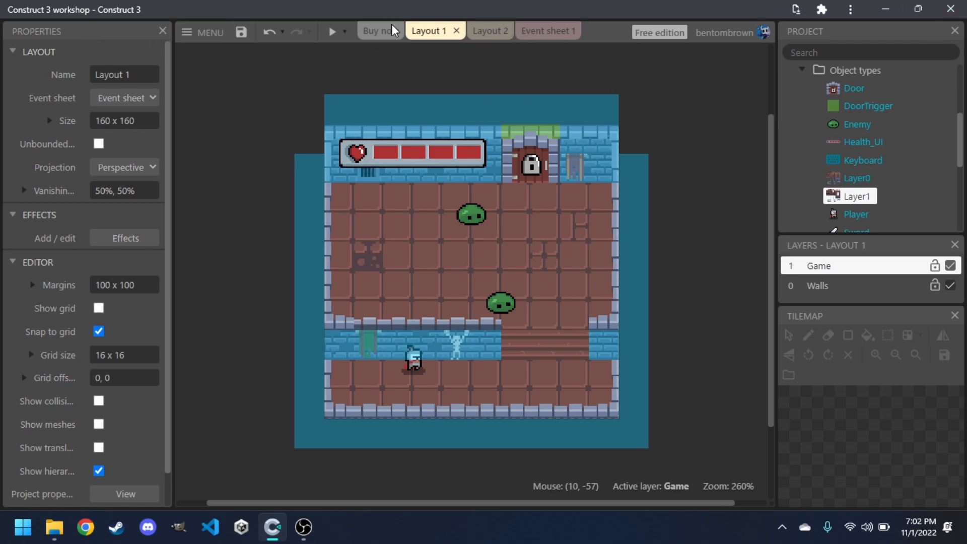
Create a new project named Game in the desktop editor, keeping the workshop project open as well.
left_click(191, 39)
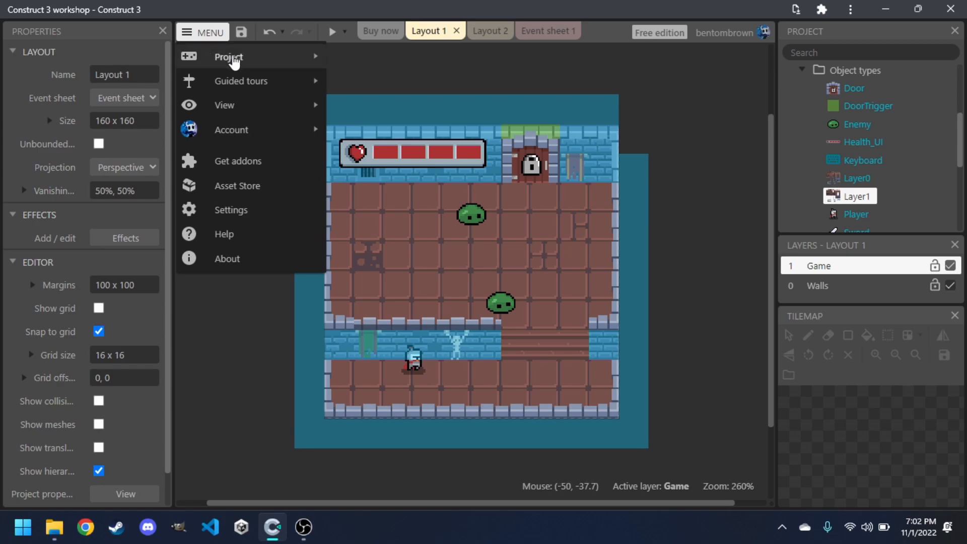
mouse_move(240, 61)
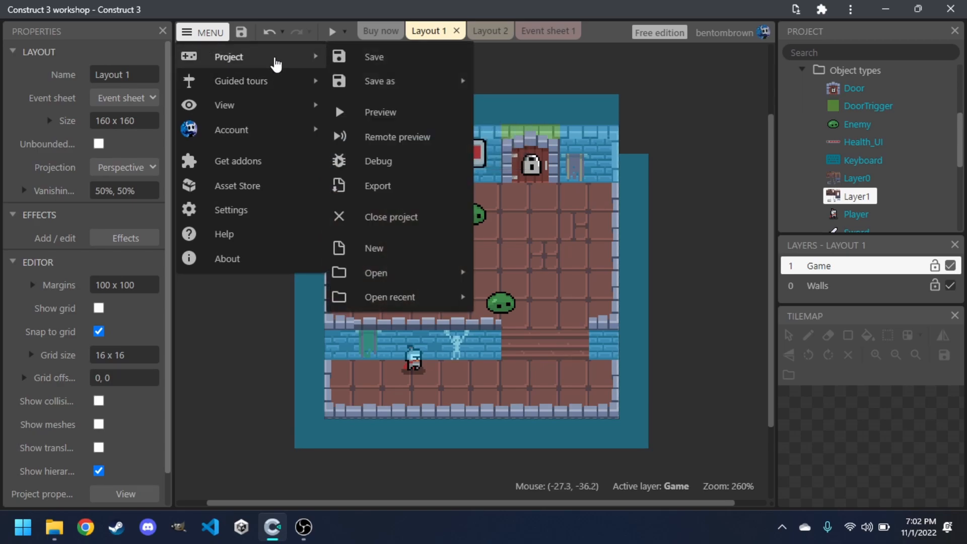
left_click(391, 250)
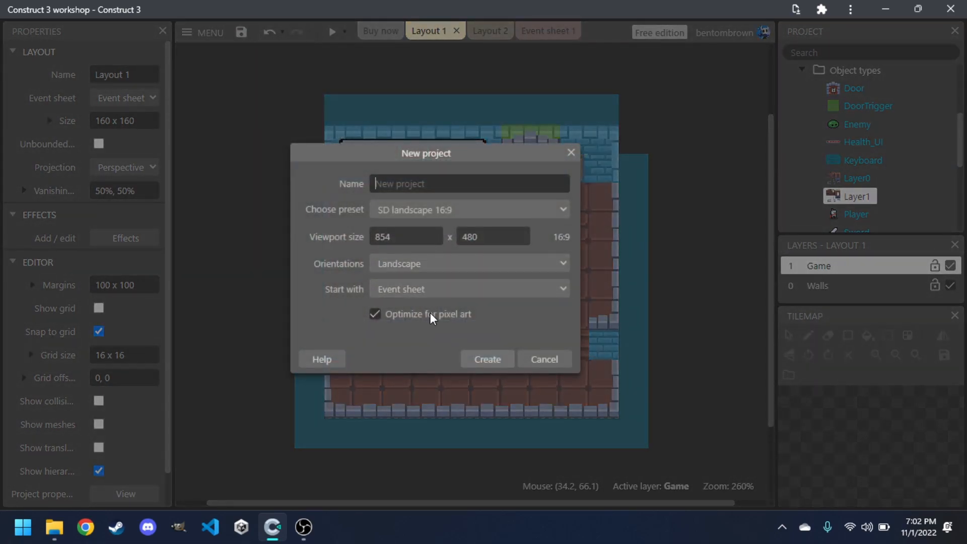
type("Game")
key("Return")
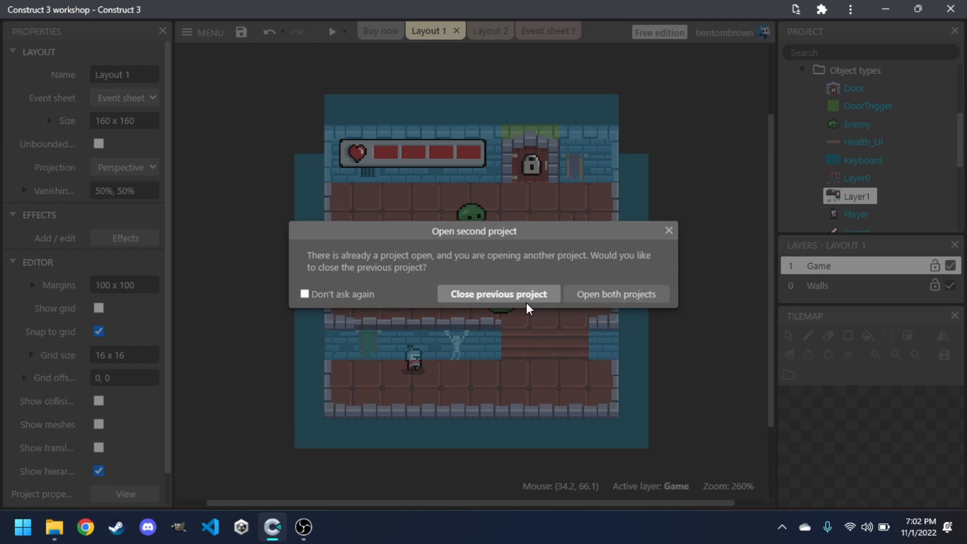
left_click(609, 296)
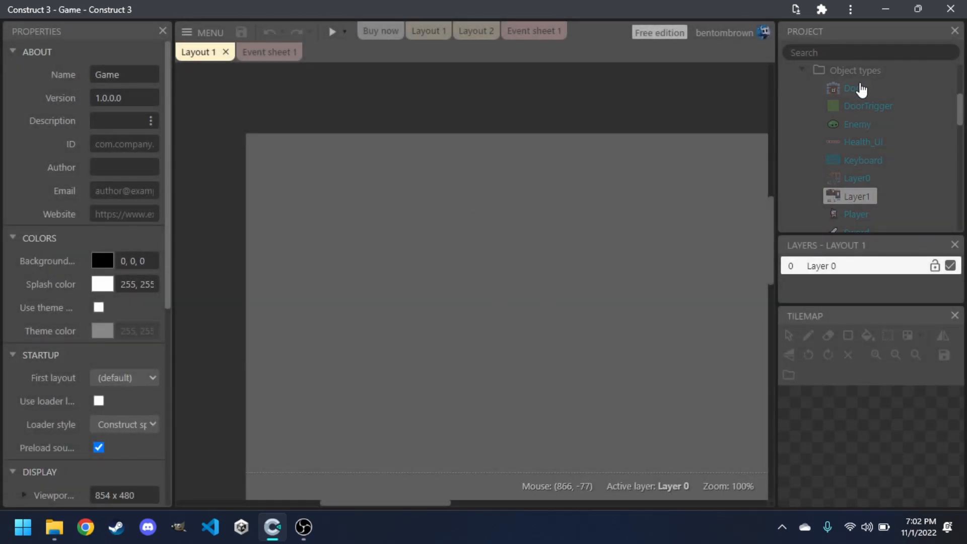
scroll(873, 132, "up", 3)
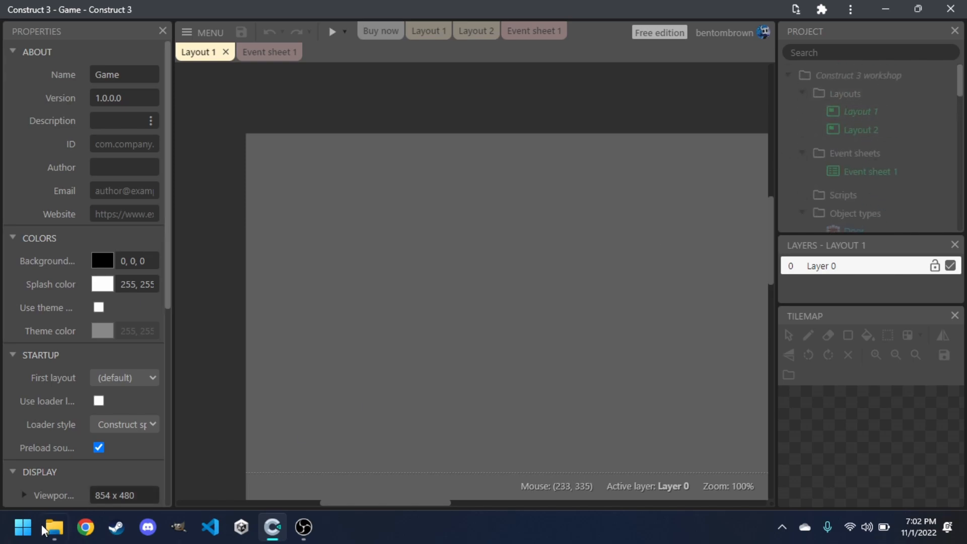
Open the Construct 3 web editor in the browser through a Google search for construct 3 download.
left_click(85, 528)
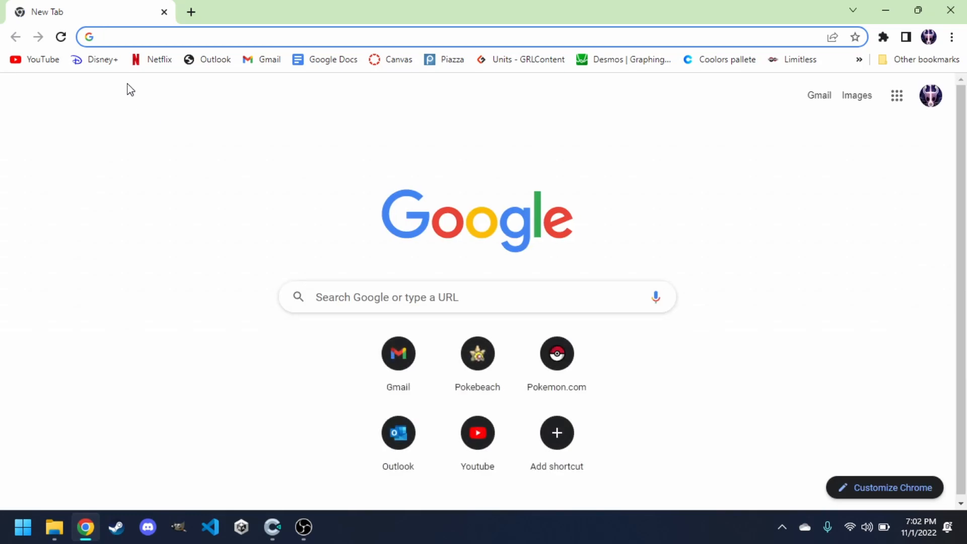
type("construt")
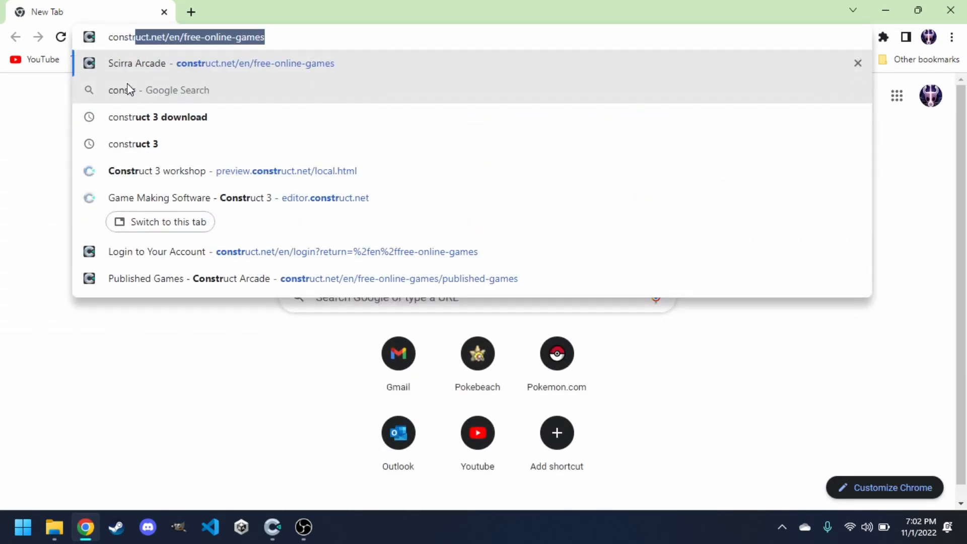
key("BackSpace")
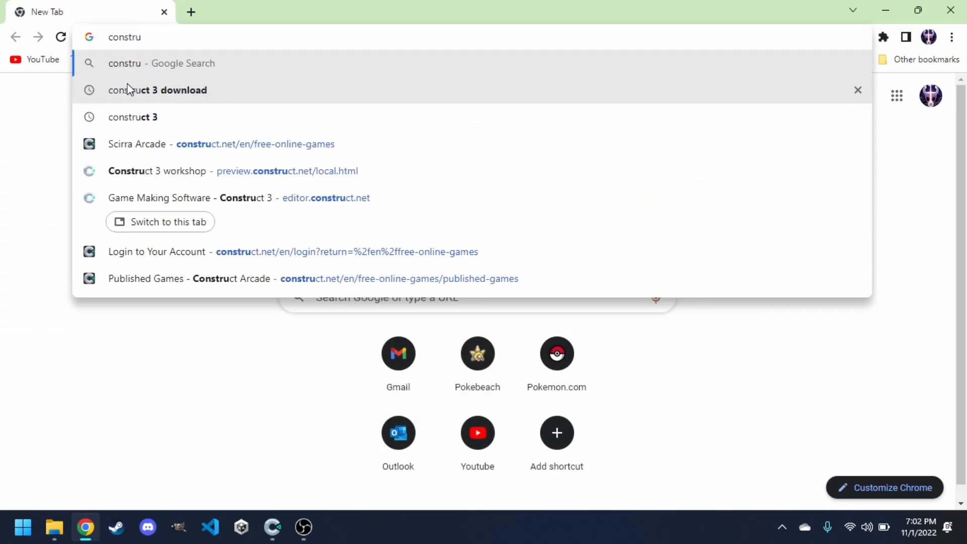
left_click(129, 91)
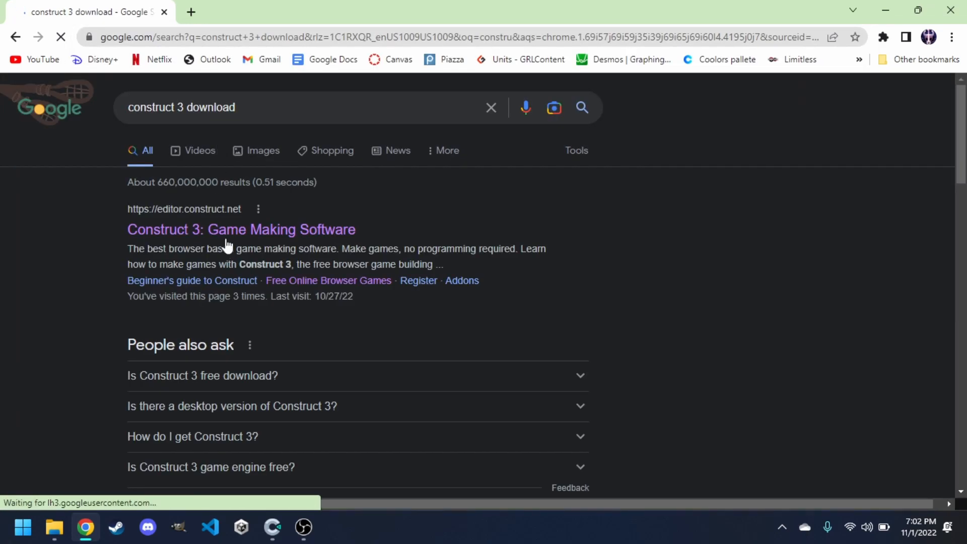
left_click(220, 231)
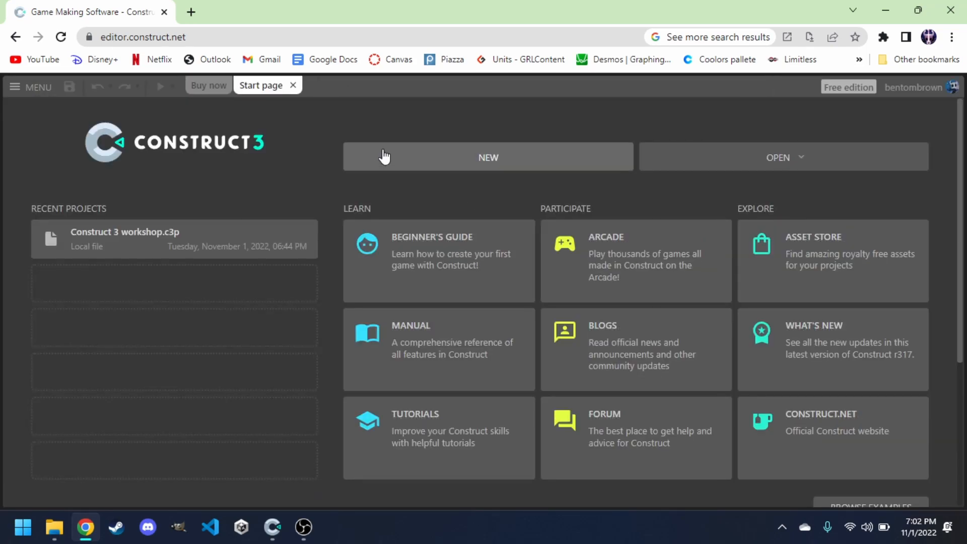
Create a new project named Game in the web editor and reopen the Construct 3 workshop project alongside it.
left_click(409, 155)
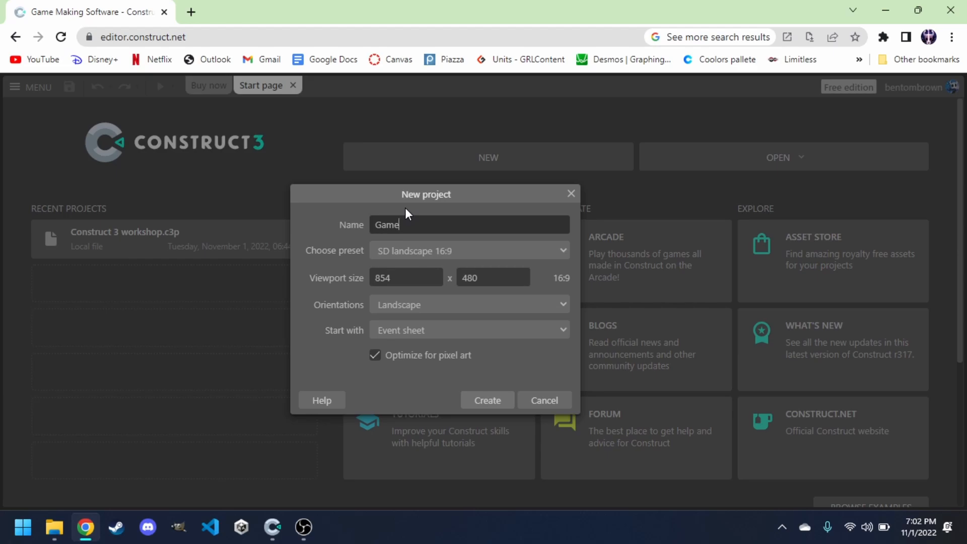
key("Return")
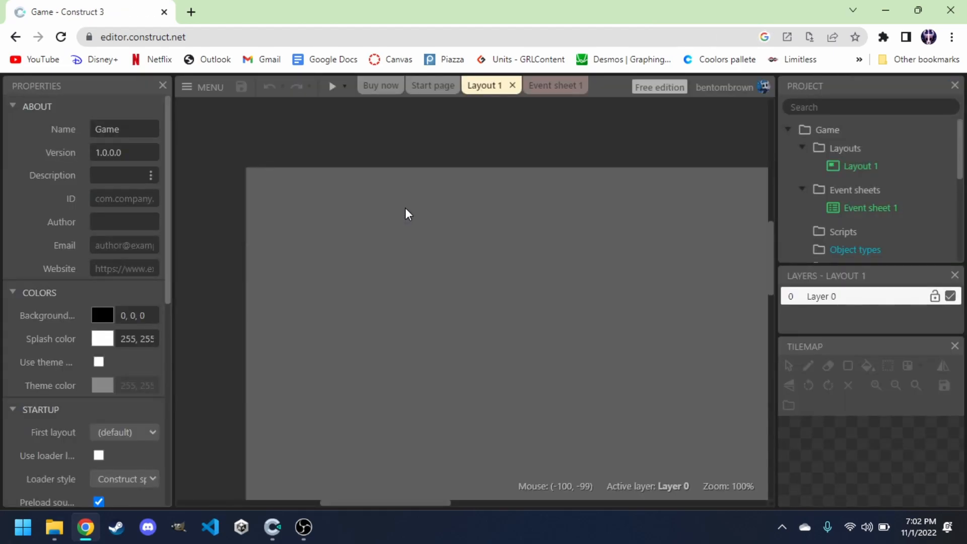
mouse_move(275, 539)
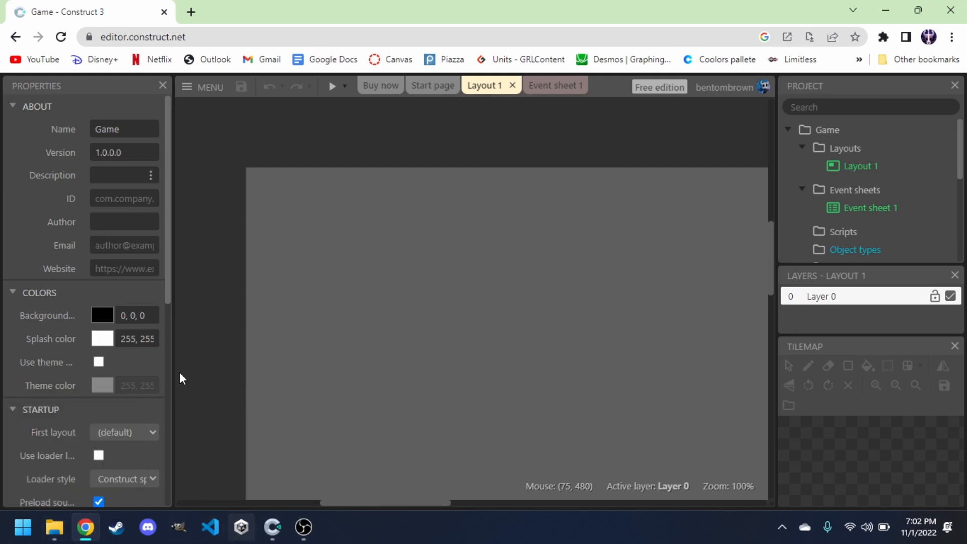
left_click(203, 90)
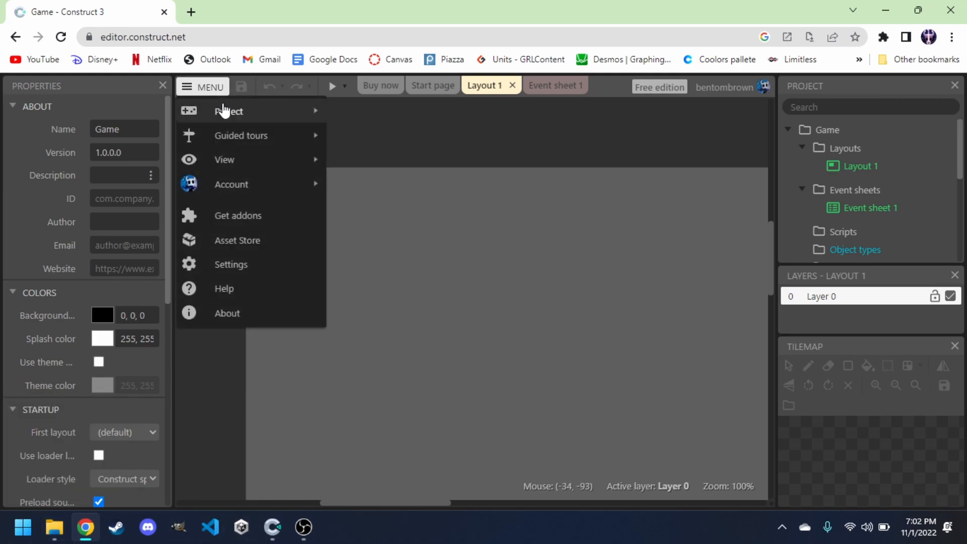
mouse_move(222, 109)
mouse_move(413, 352)
left_click(529, 351)
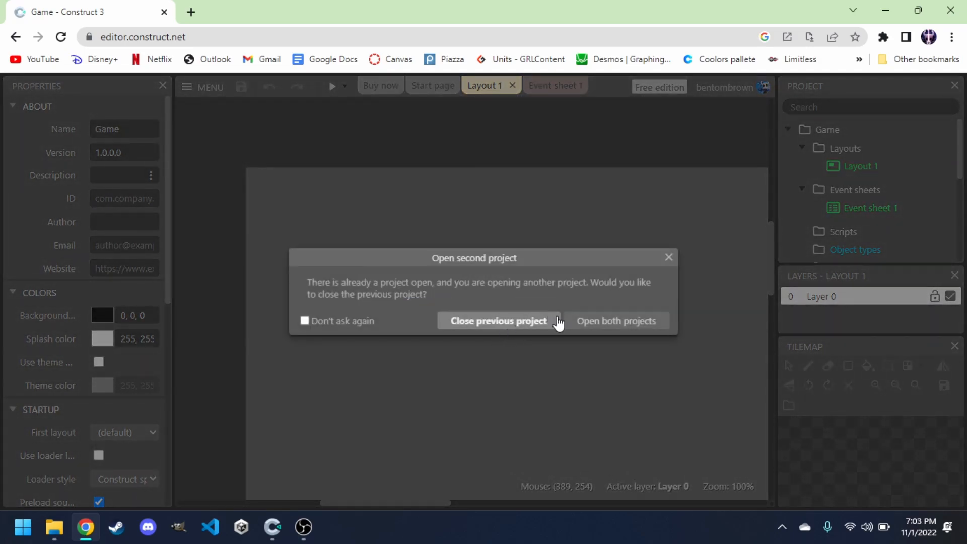
left_click(589, 323)
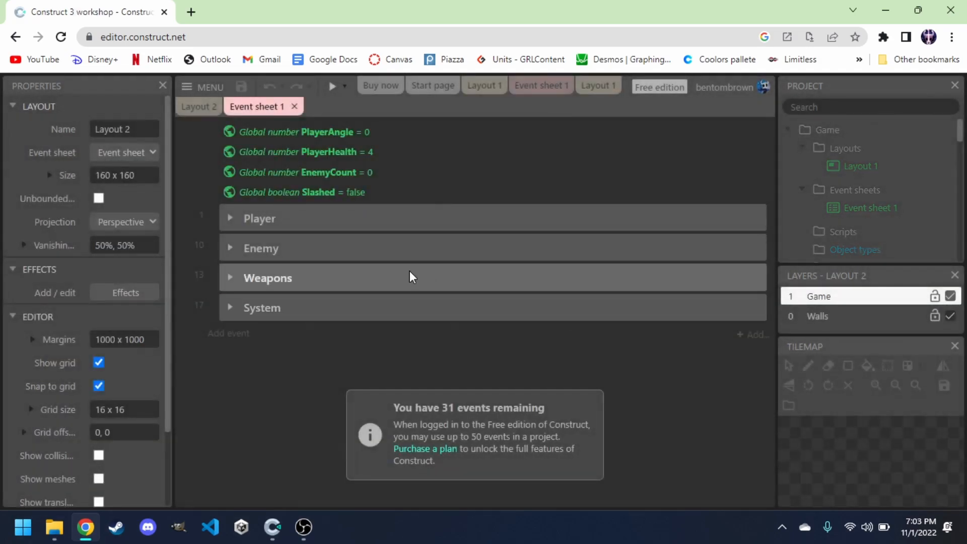
Switch between the Layout 1 tabs of the new Game project and the workshop project to compare them.
left_click(483, 86)
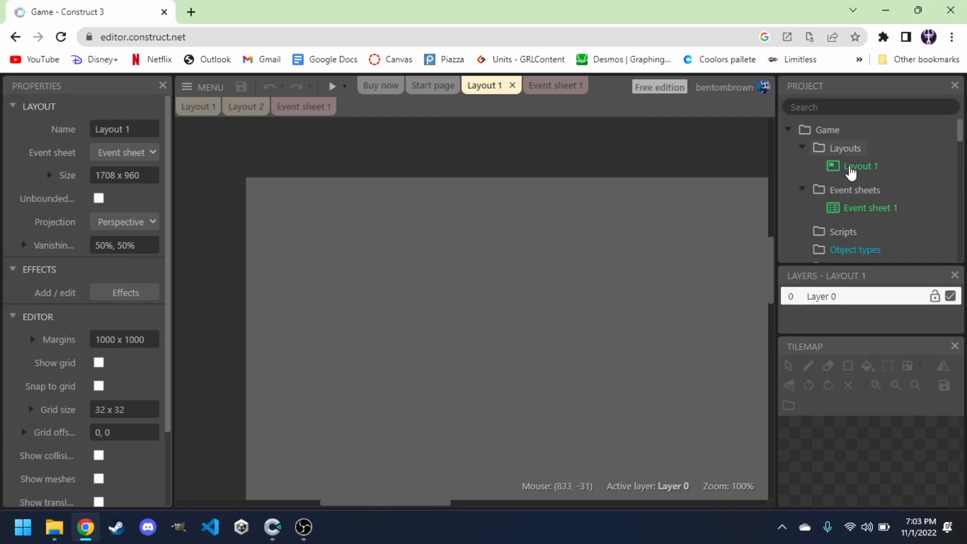
scroll(855, 216, "down", 10)
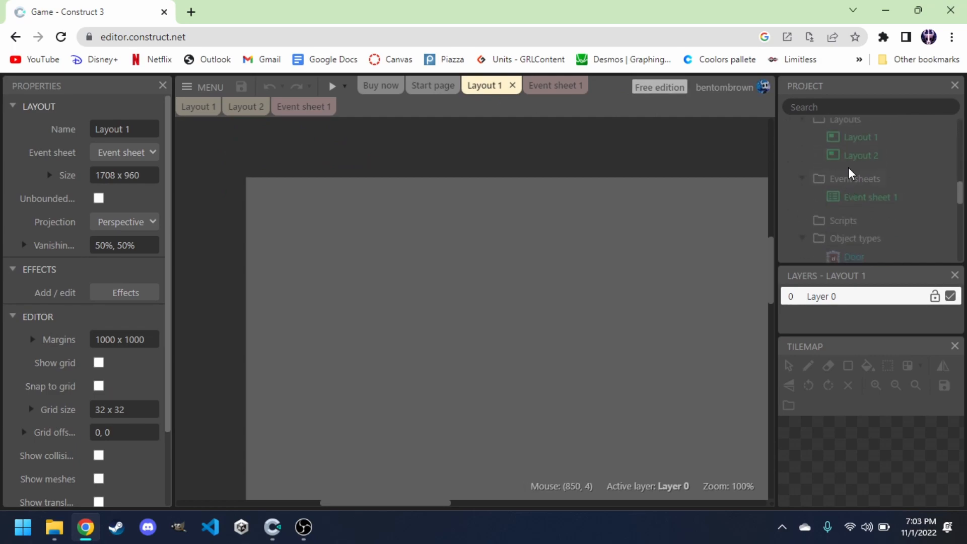
left_click(854, 141)
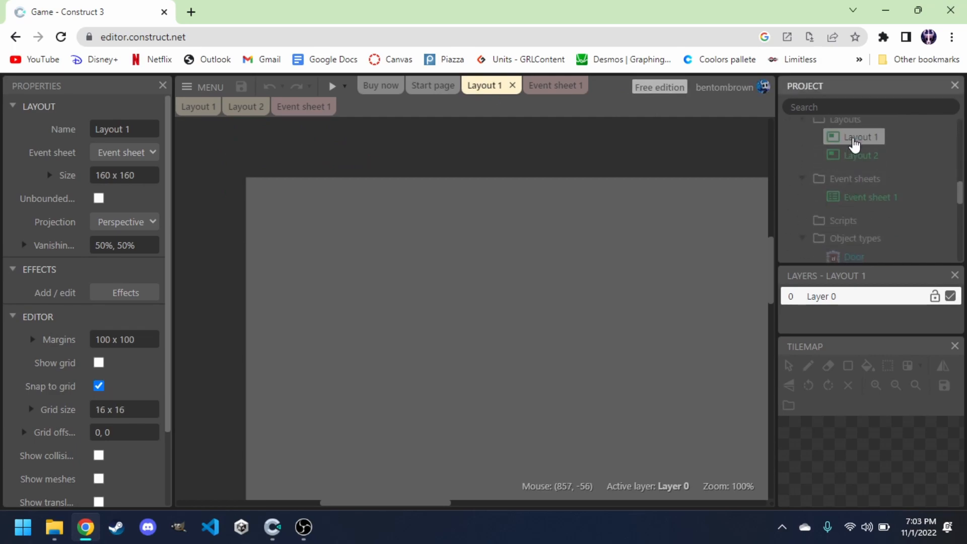
left_click(855, 144)
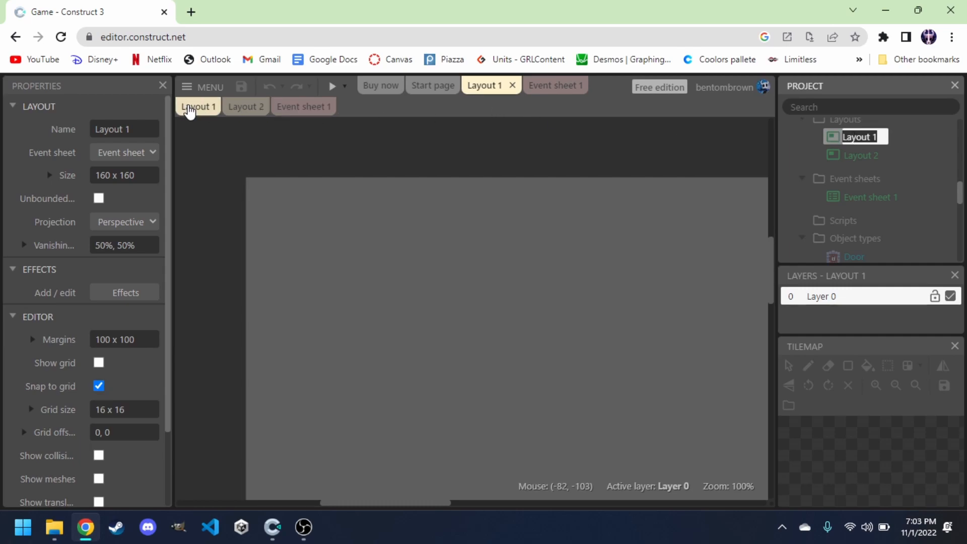
left_click(189, 110)
scroll(832, 166, "up", 2)
scroll(832, 166, "up", 3)
left_click(835, 165)
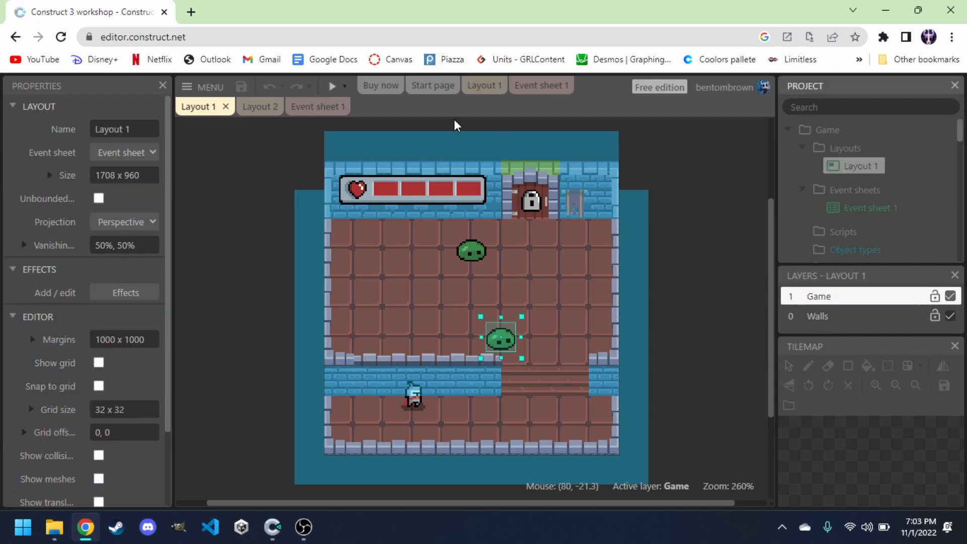
left_click(479, 90)
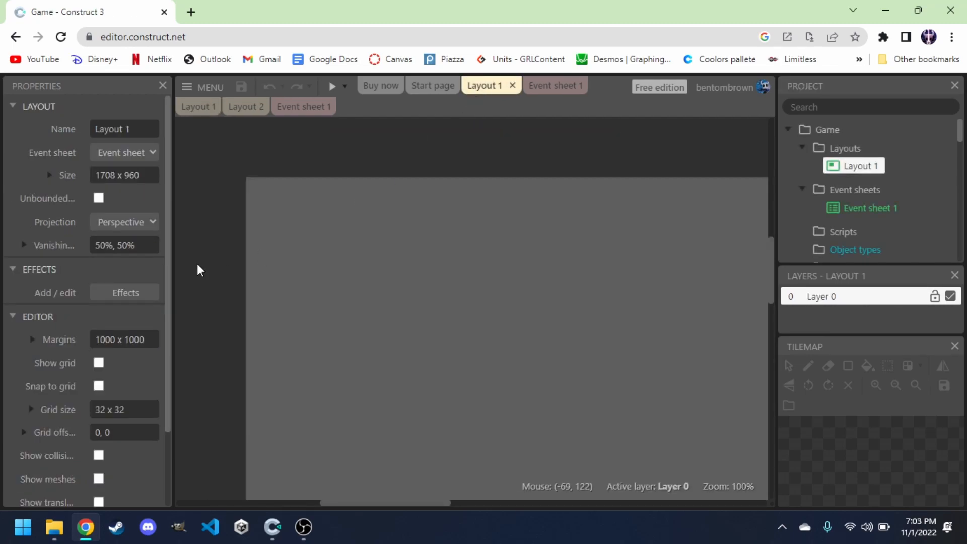
Turn on the grid for the Game project's Layout 1 and set the grid size to 16 x 16.
scroll(83, 288, "down", 1)
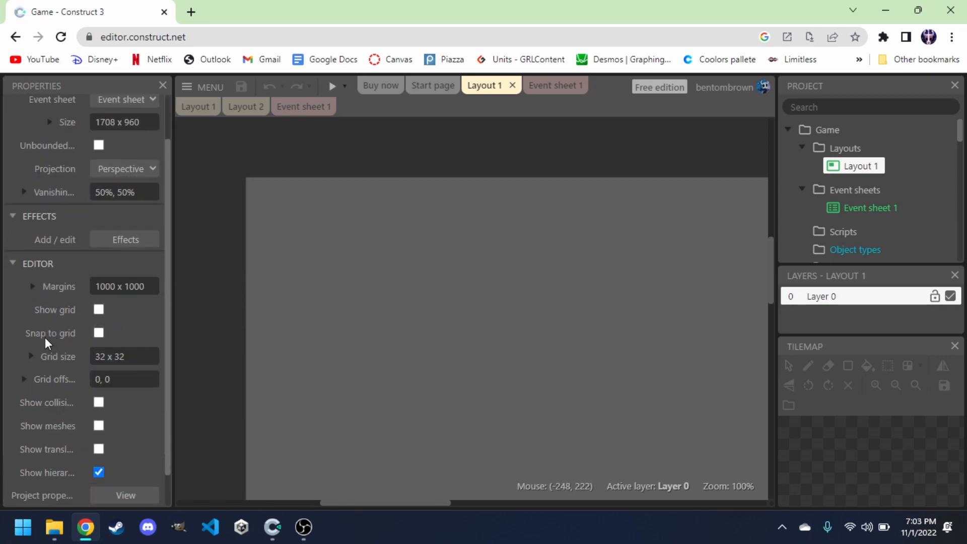
left_click(98, 309)
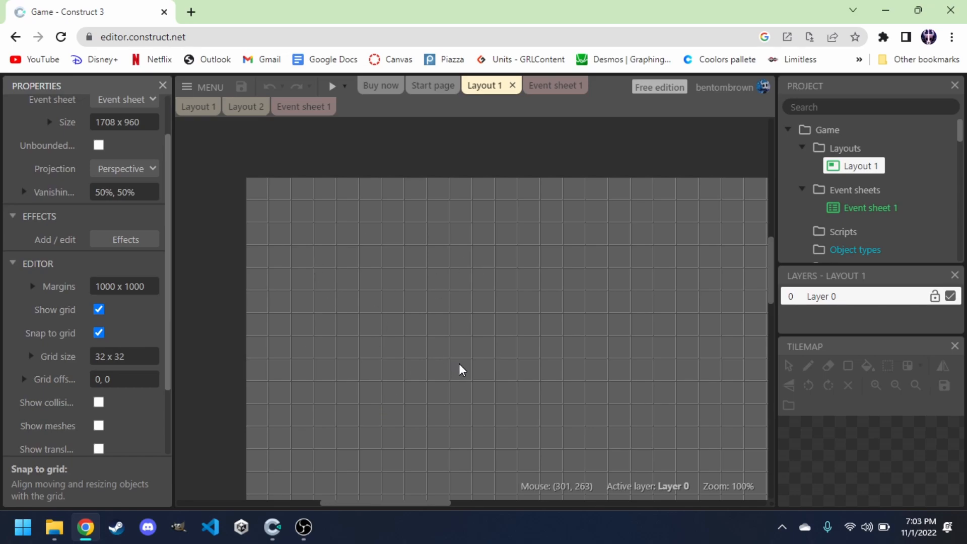
left_click(142, 354)
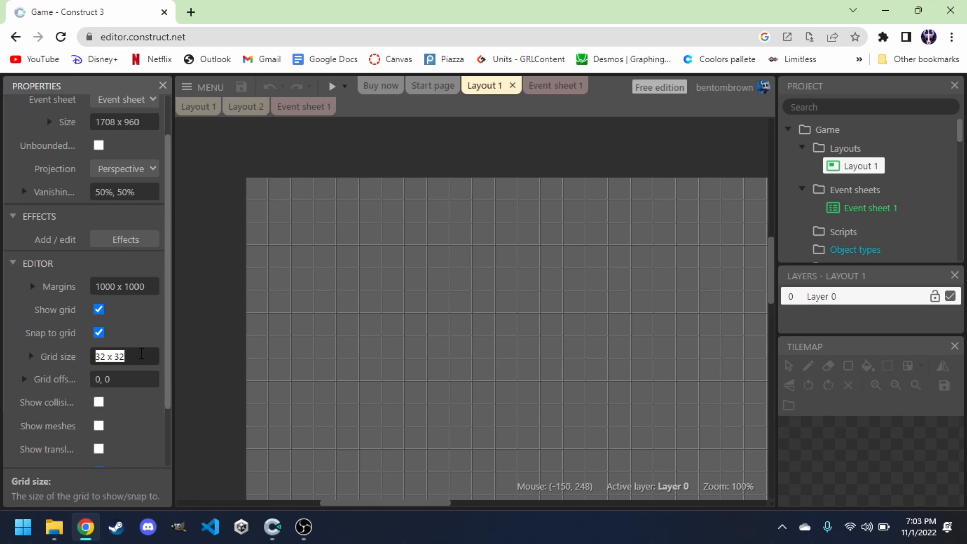
type("16,16")
key("Tab")
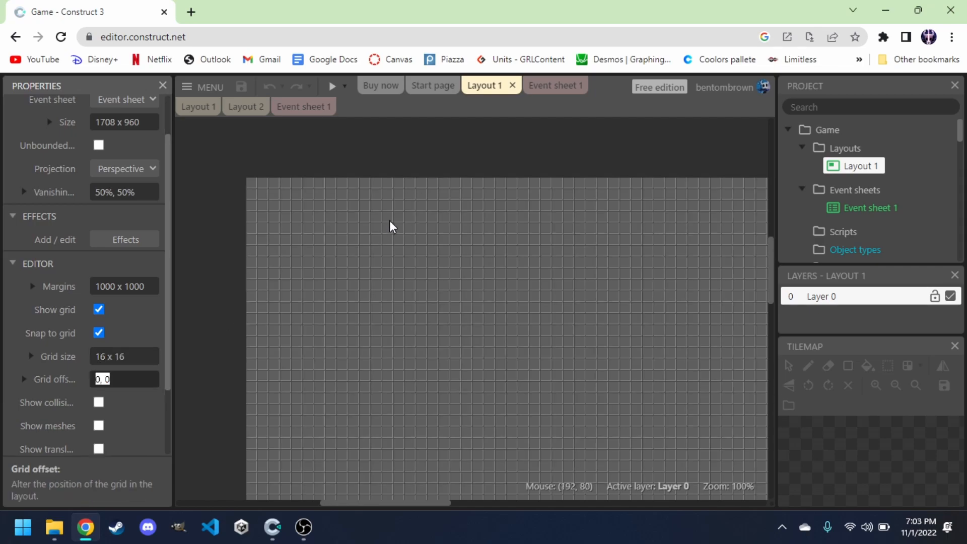
Open the project properties and set the viewport size to 160 x 160.
scroll(53, 336, "down", 2)
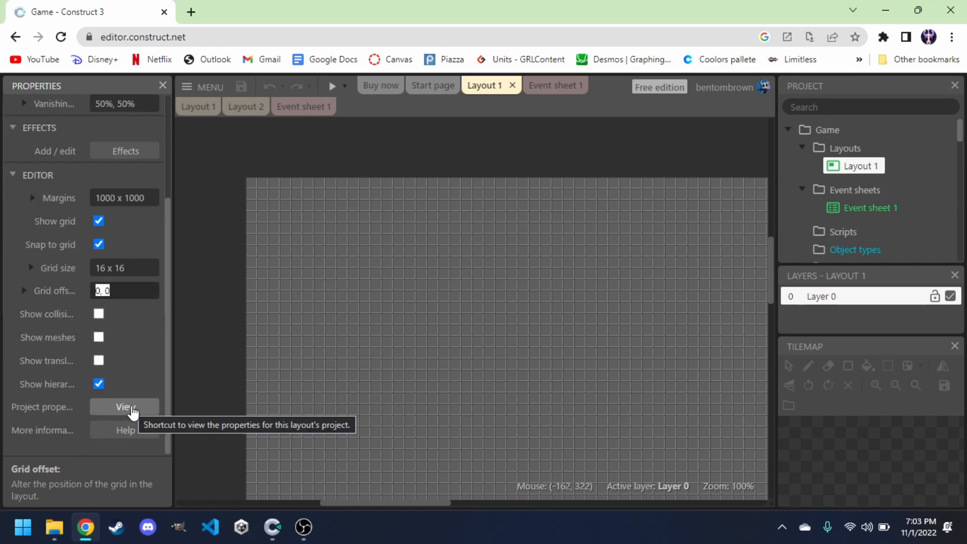
left_click(129, 410)
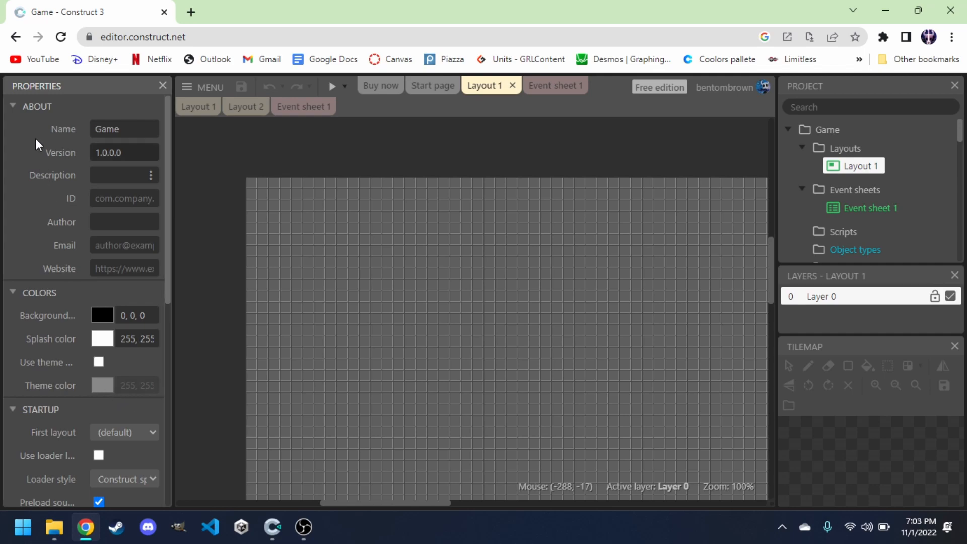
left_click(230, 187)
scroll(113, 328, "down", 2)
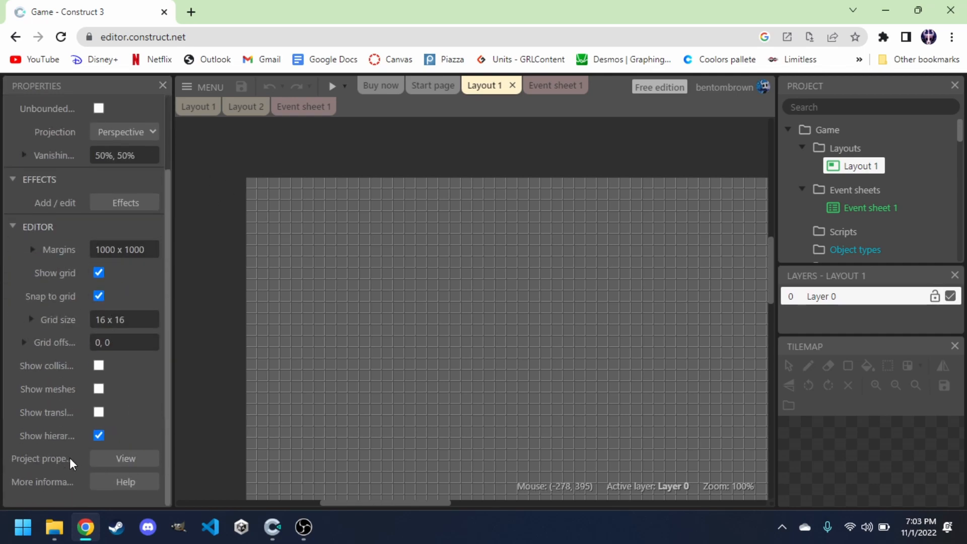
left_click(134, 459)
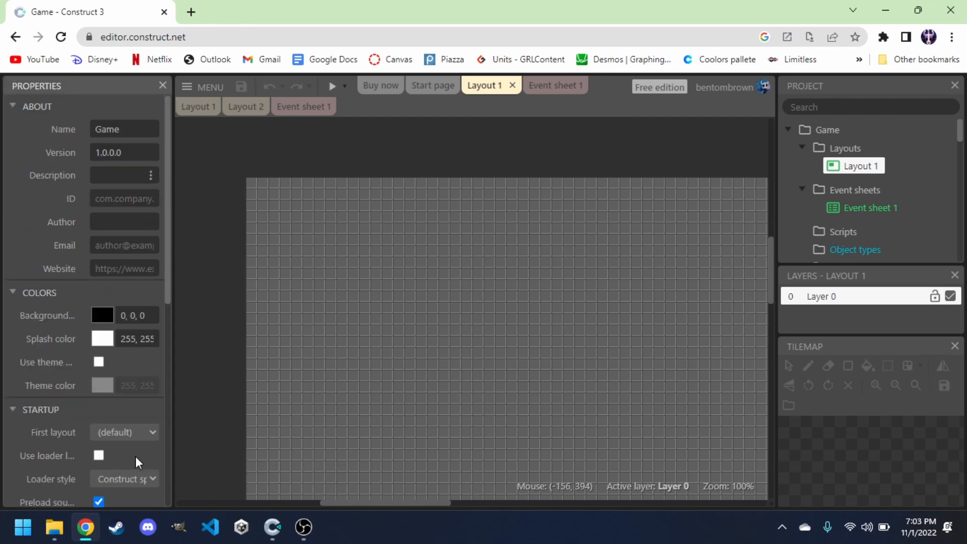
scroll(119, 390, "down", 1)
scroll(118, 428, "up", 1)
scroll(138, 303, "down", 4)
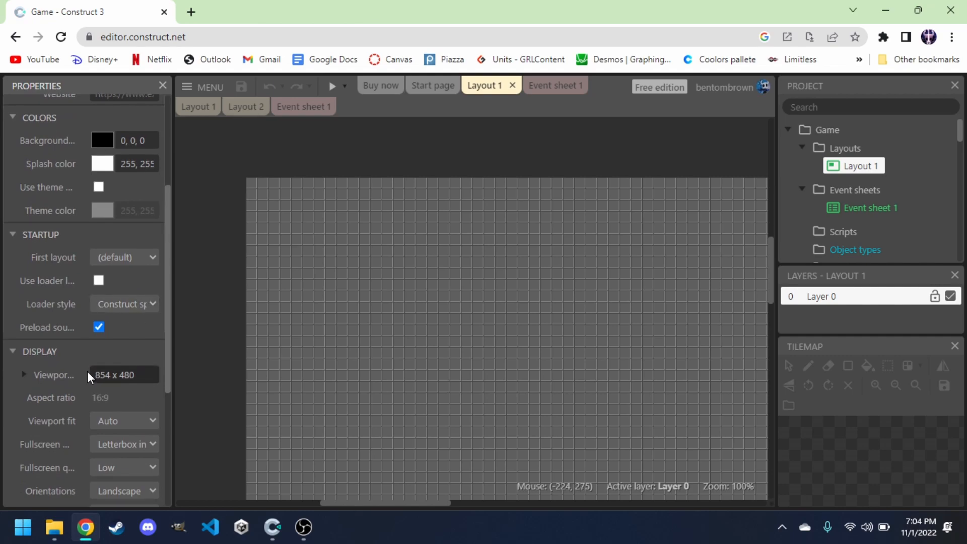
left_click(139, 375)
type("160,160")
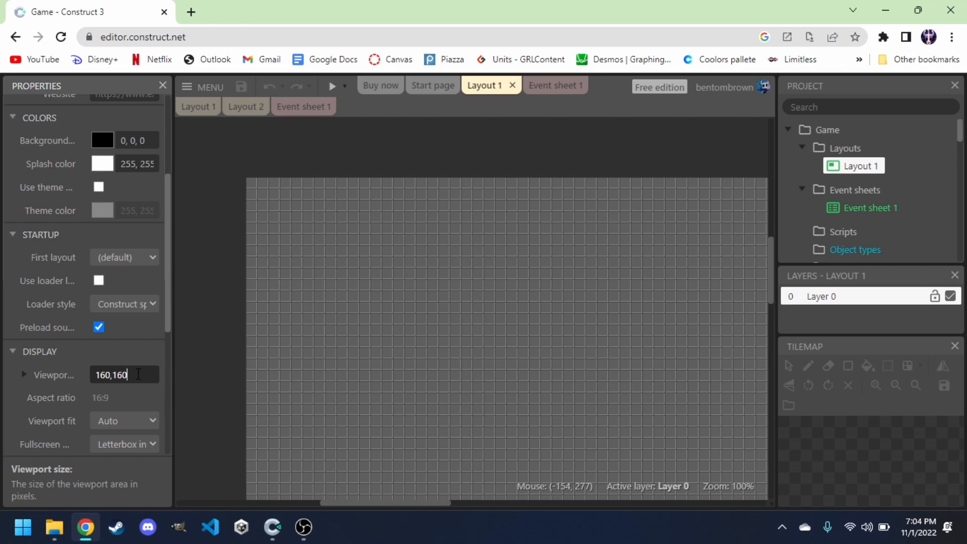
key("Tab")
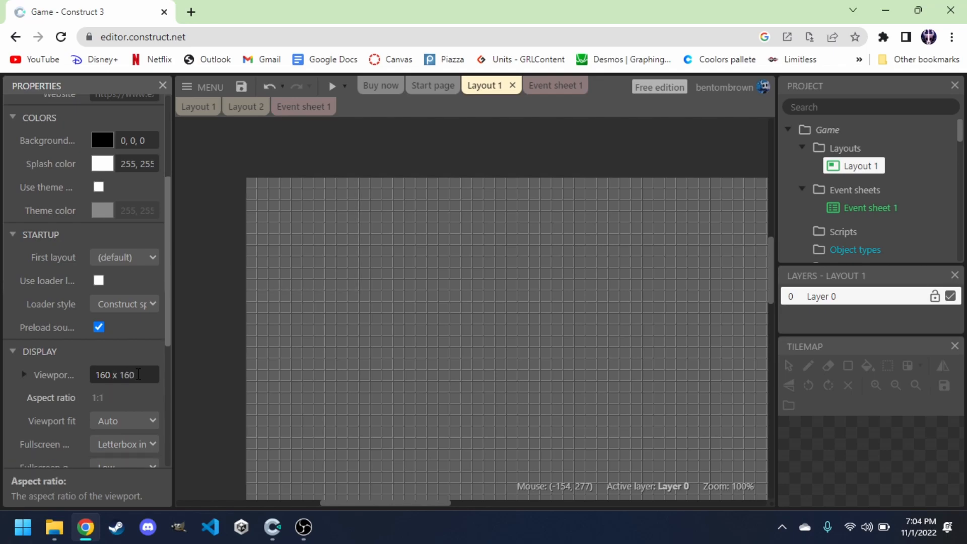
Set Layout 1's size to 160 x 160.
scroll(130, 386, "down", 5)
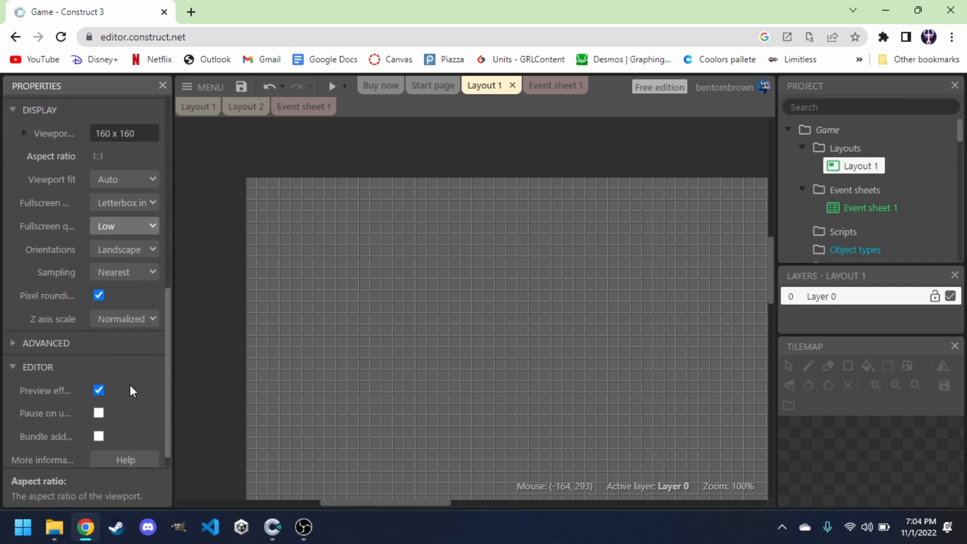
scroll(130, 385, "up", 5)
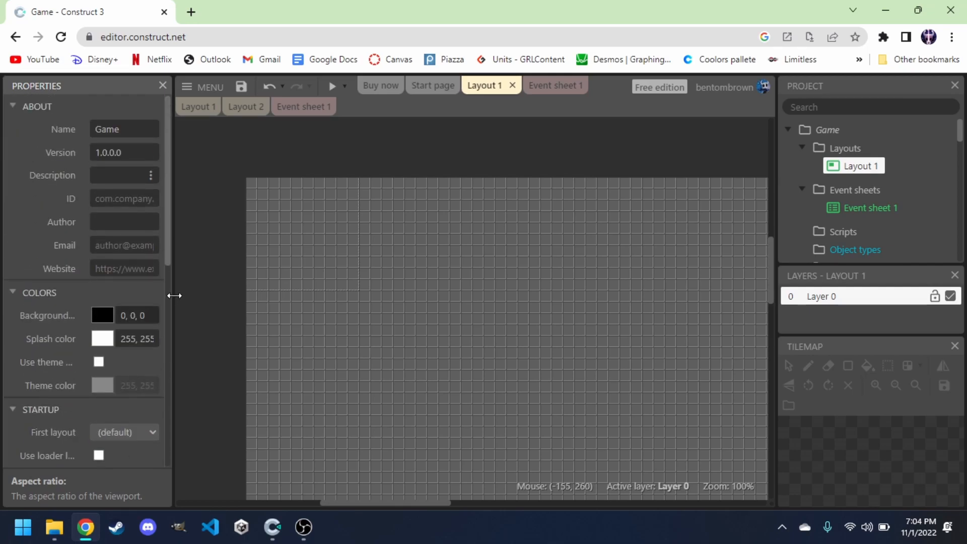
left_click(210, 254)
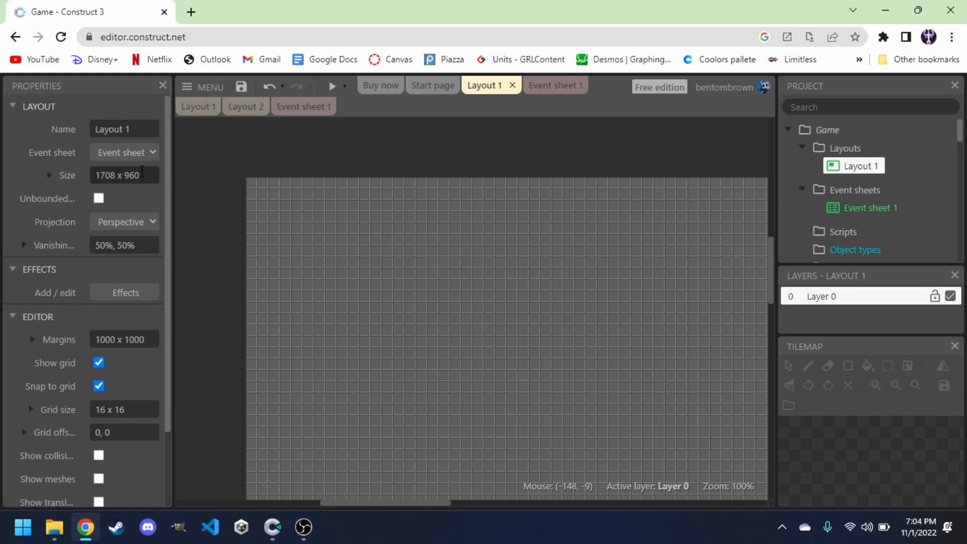
left_click(142, 171)
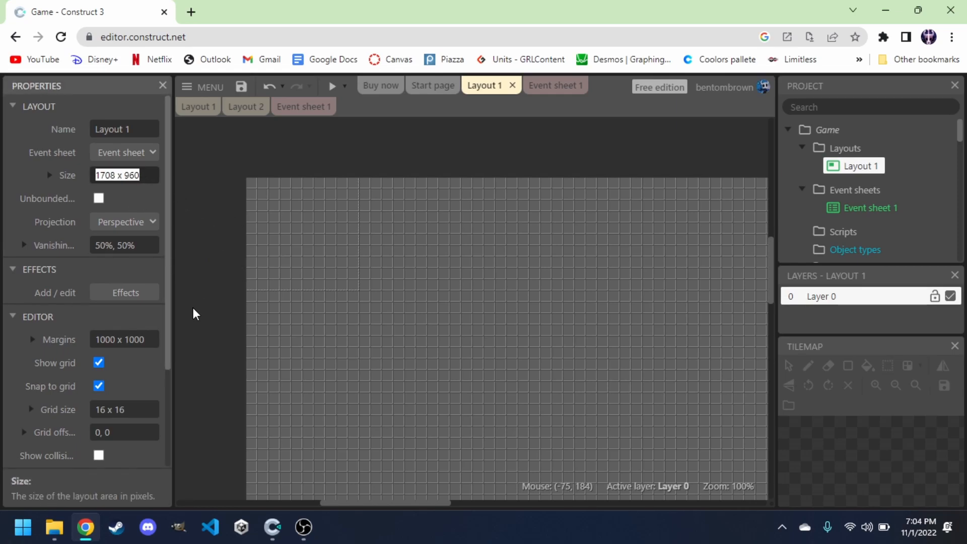
type("1")
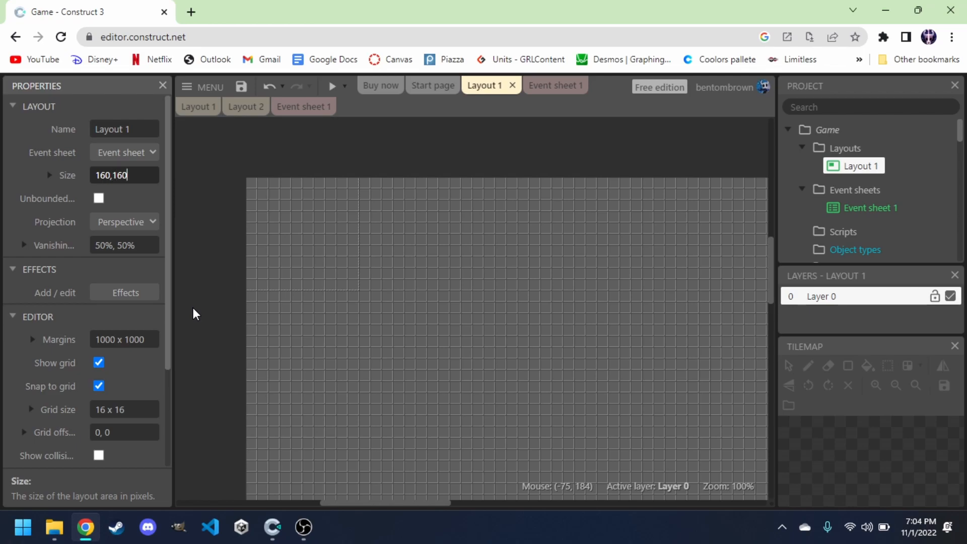
type("60,160")
key("Tab")
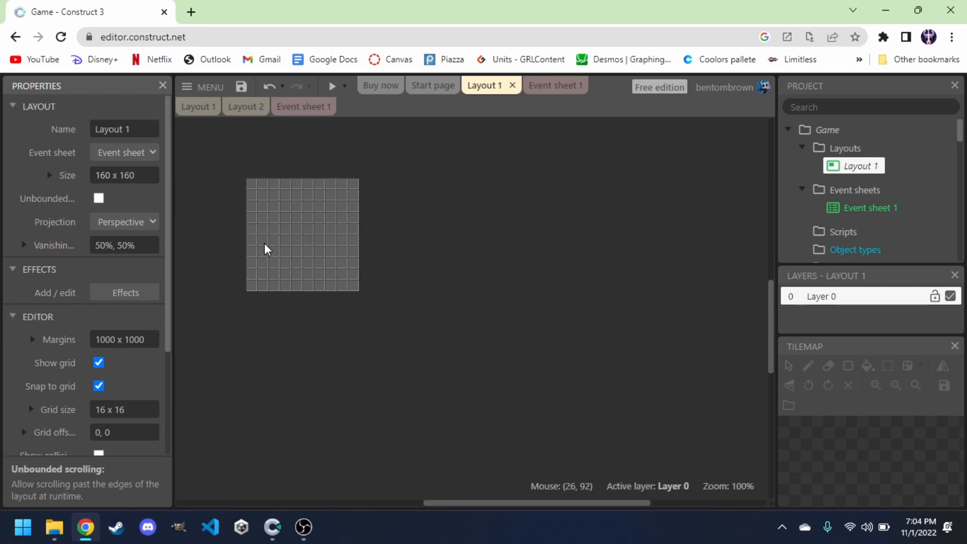
Preview the layout in a browser window, then close the preview.
scroll(267, 249, "up", 5, "ctrl")
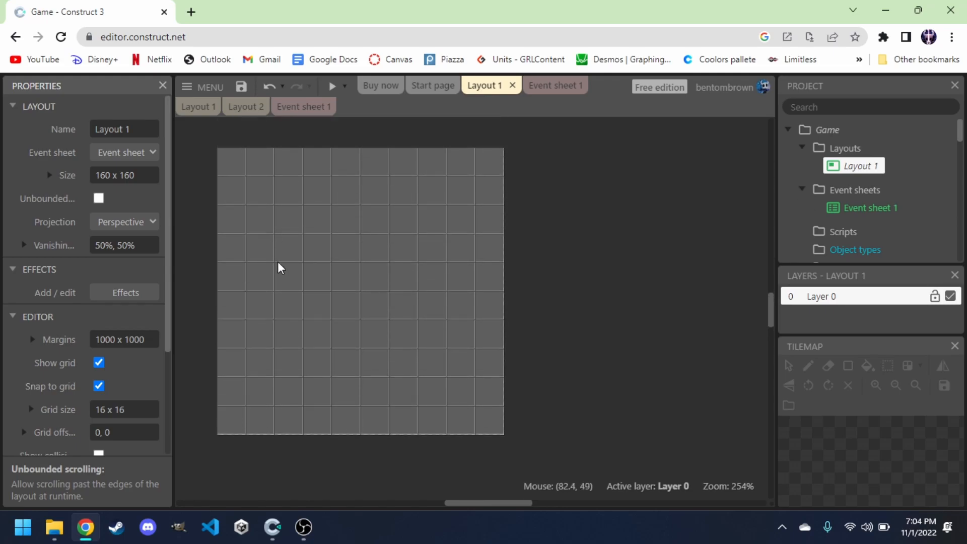
left_click(332, 87)
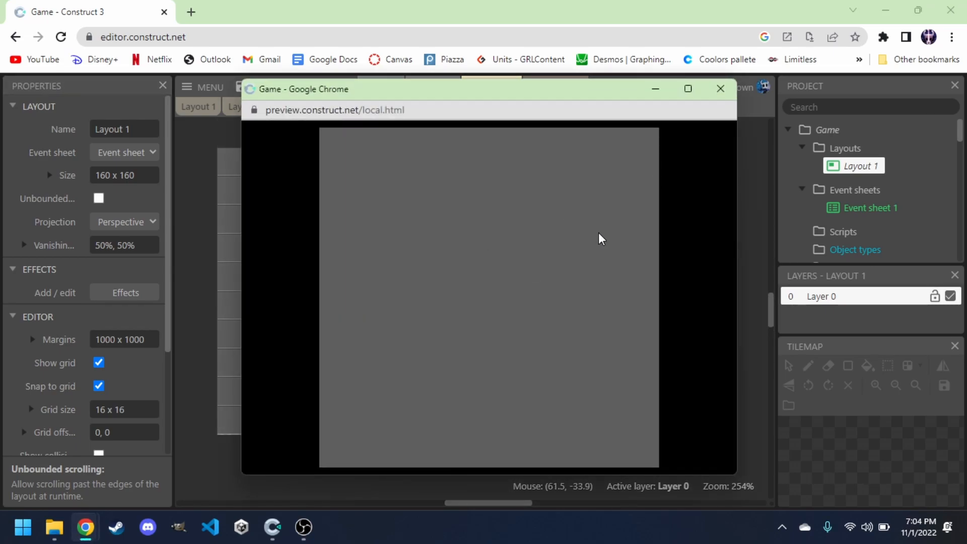
left_click(720, 89)
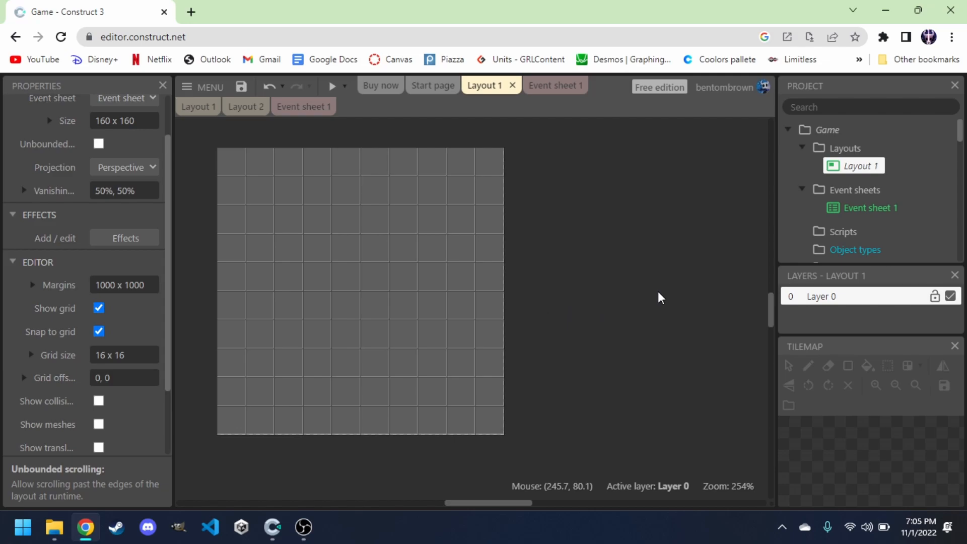
right_click(621, 278)
left_click(577, 232)
double_click(579, 234)
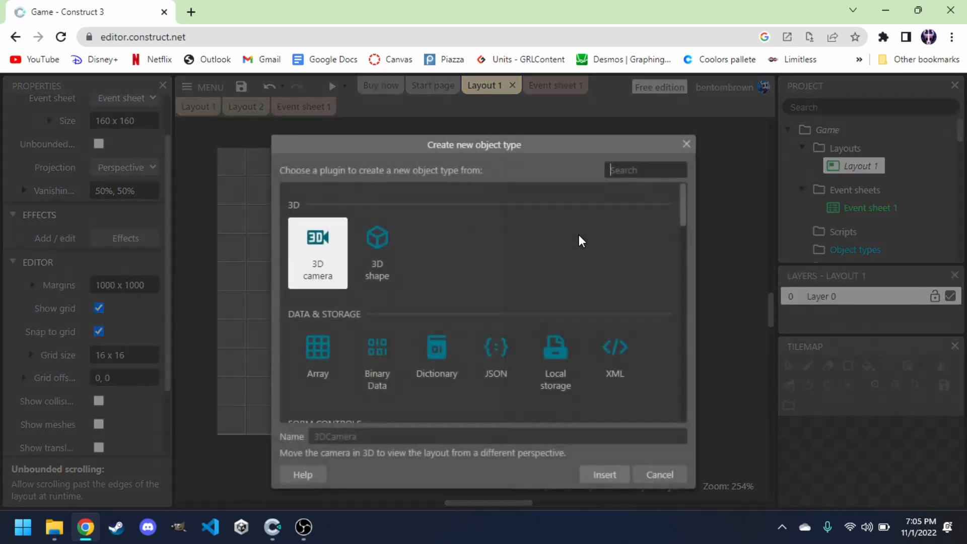
left_click(686, 149)
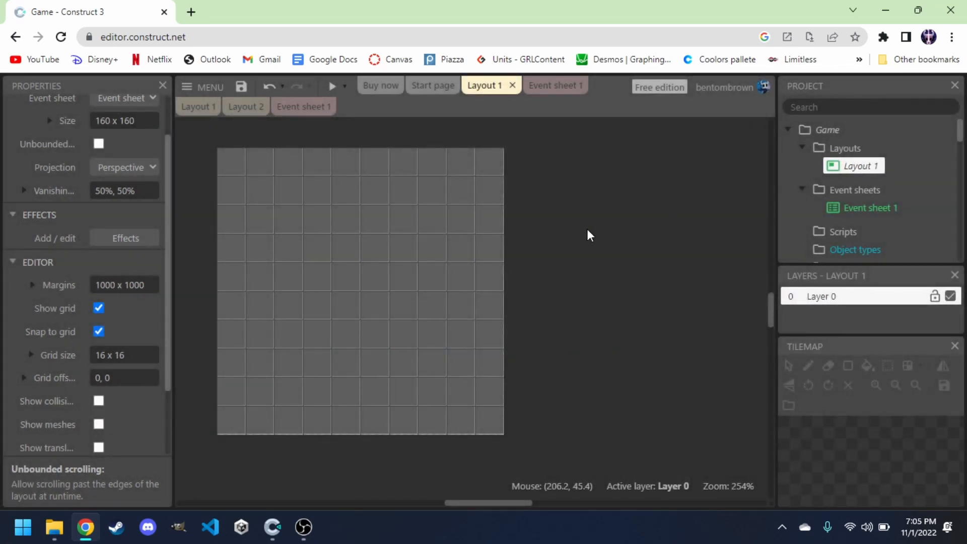
Insert a new Sprite object named Player into the layout.
right_click(587, 229)
left_click(614, 246)
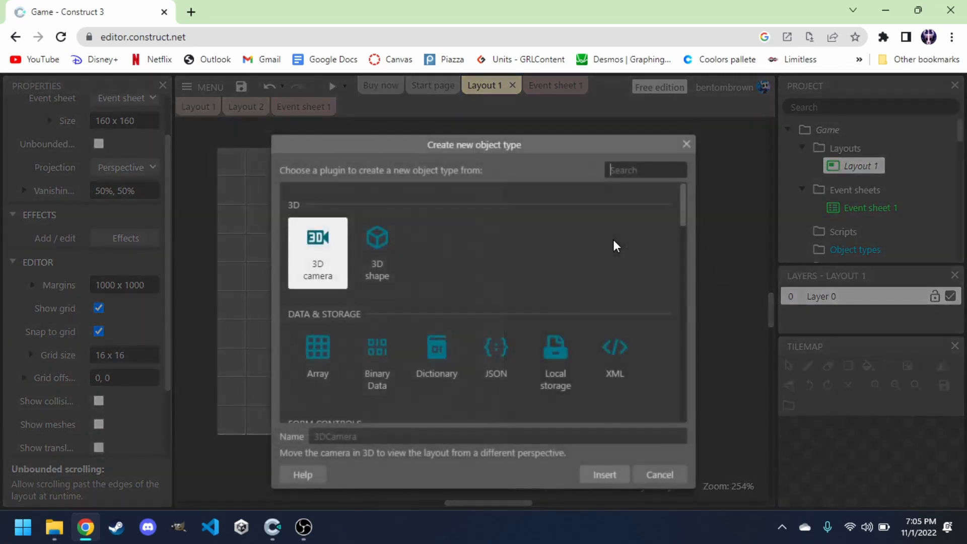
scroll(438, 325, "down", 2)
scroll(438, 324, "up", 2)
type("sprite")
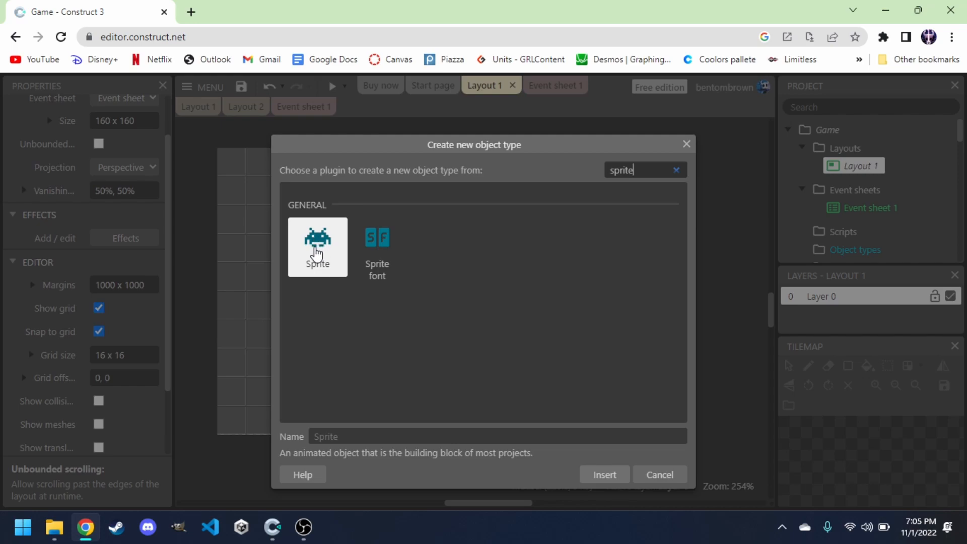
left_click(343, 433)
type("Player")
key("Return")
left_click(455, 328)
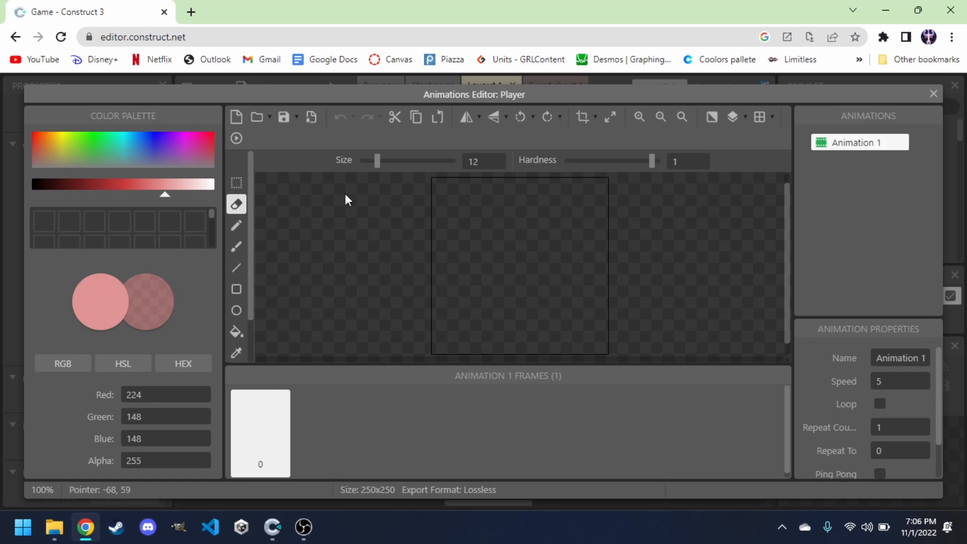
Import knight_idle_anim_f0 to knight_idle_anim_f5 from the heroes > knight folder as the Player's animation frames.
left_click(258, 119)
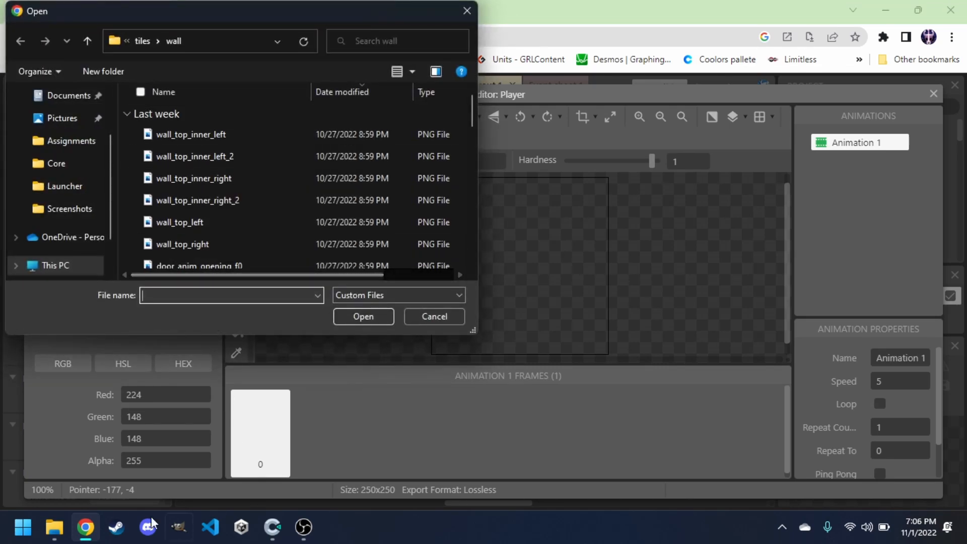
left_click(54, 527)
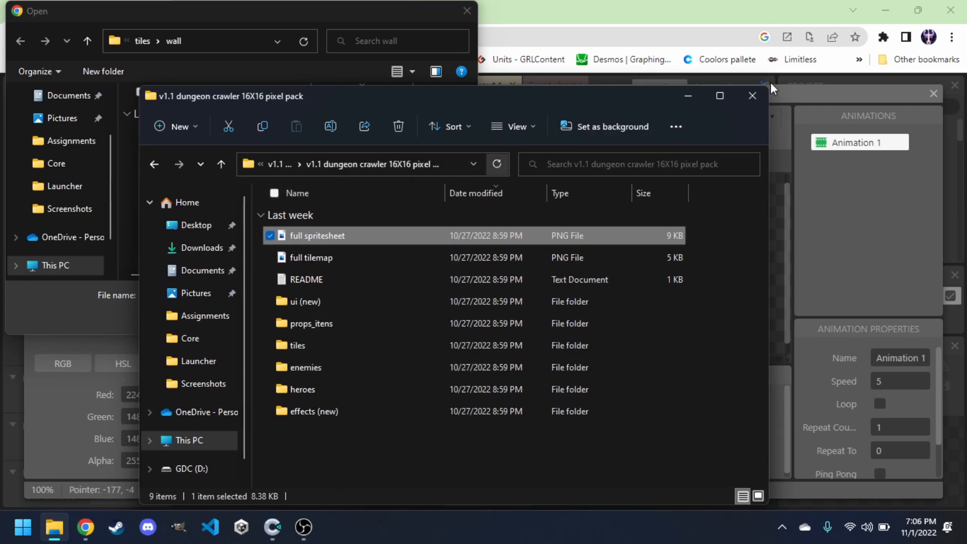
left_click(756, 93)
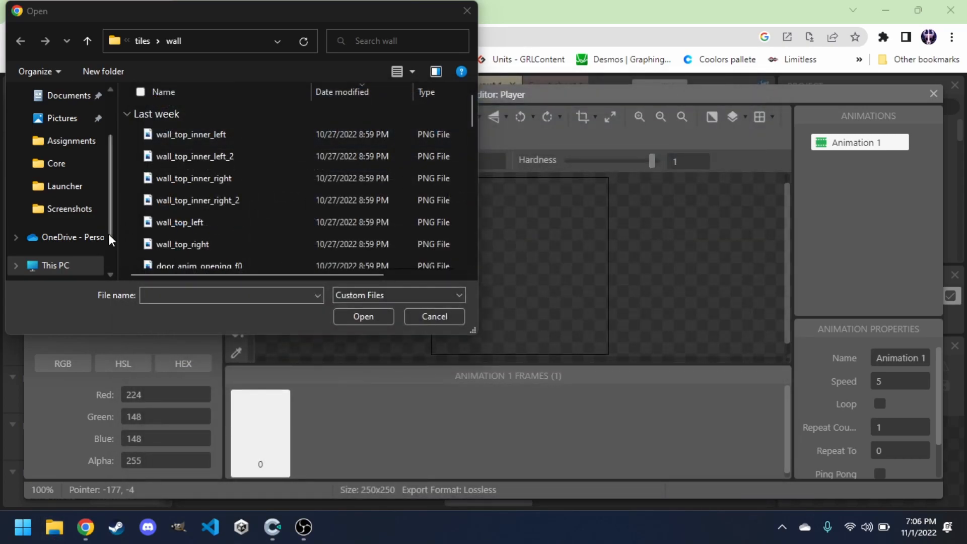
scroll(175, 165, "down", 1)
scroll(90, 222, "down", 1)
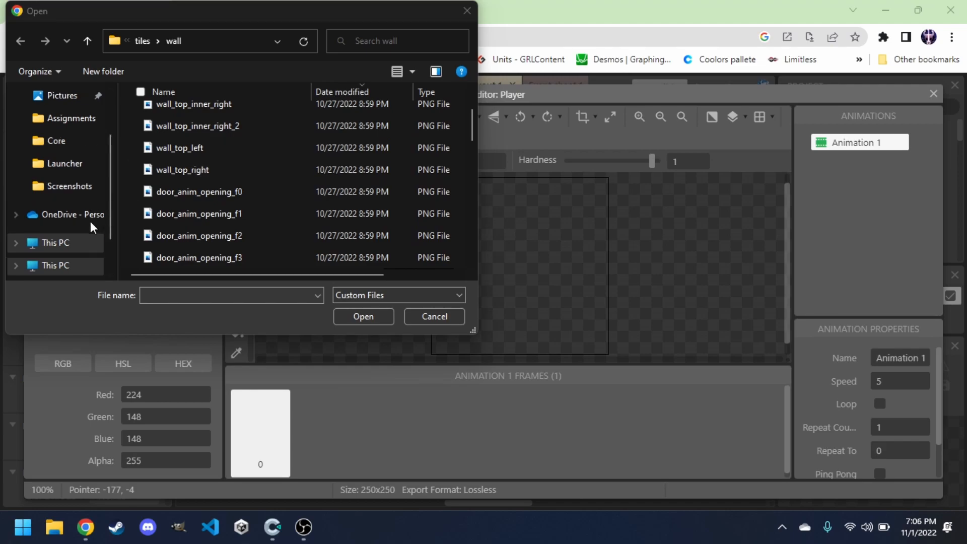
scroll(89, 222, "down", 1)
scroll(162, 146, "up", 2)
left_click(141, 41)
left_click(141, 41)
scroll(189, 183, "down", 1)
left_click(188, 188)
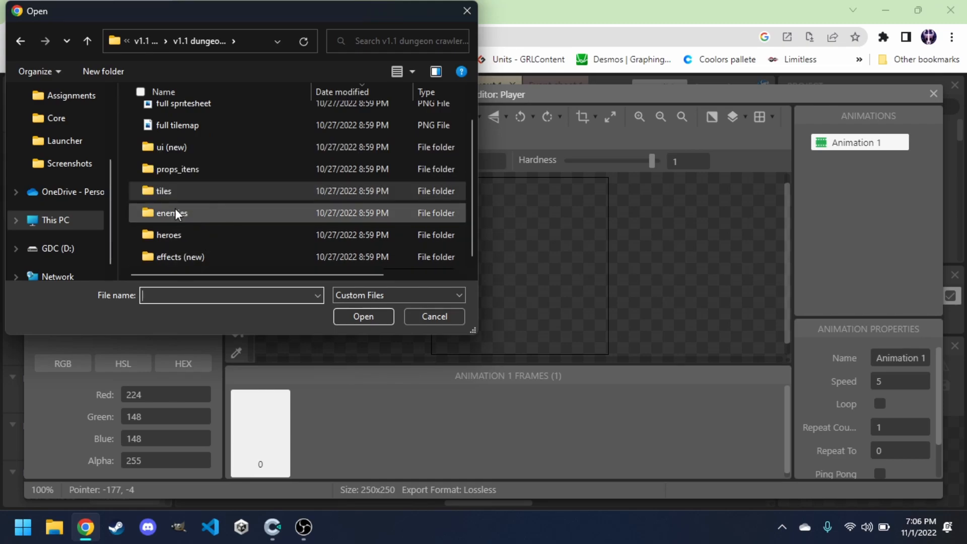
scroll(192, 173, "up", 1)
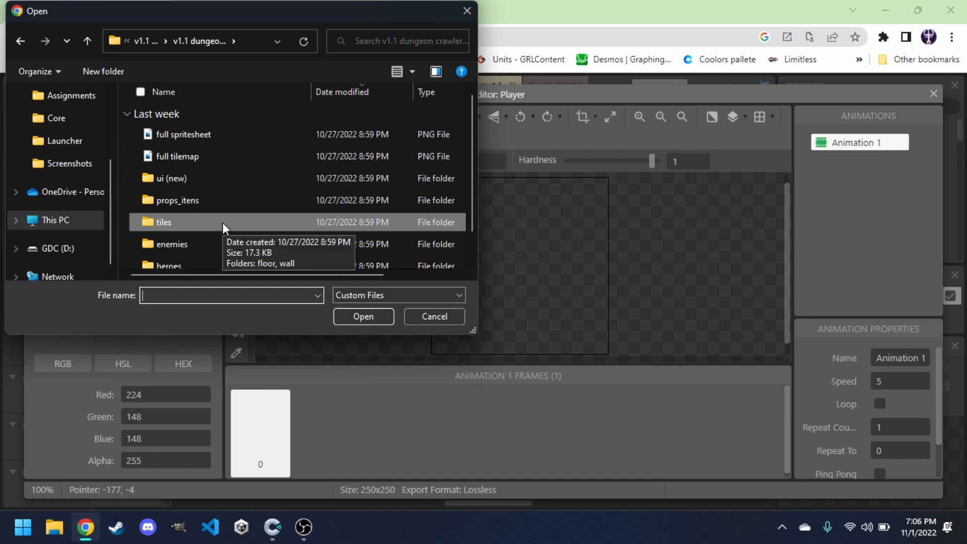
scroll(190, 199, "down", 1)
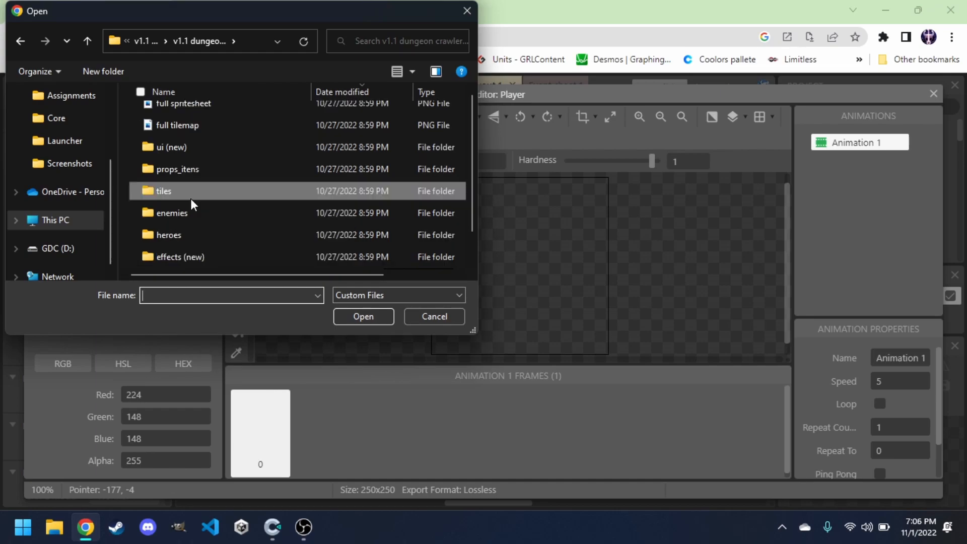
left_click(189, 234)
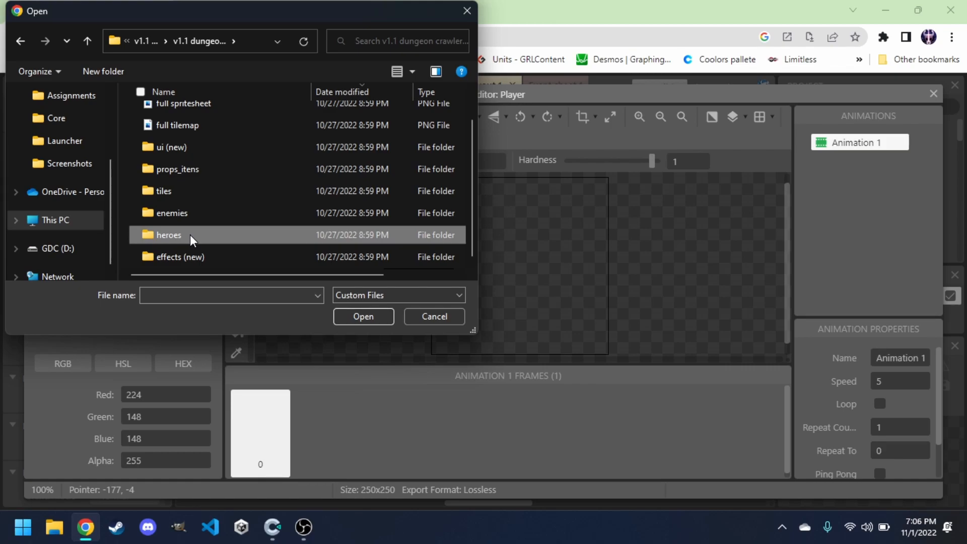
double_click(190, 235)
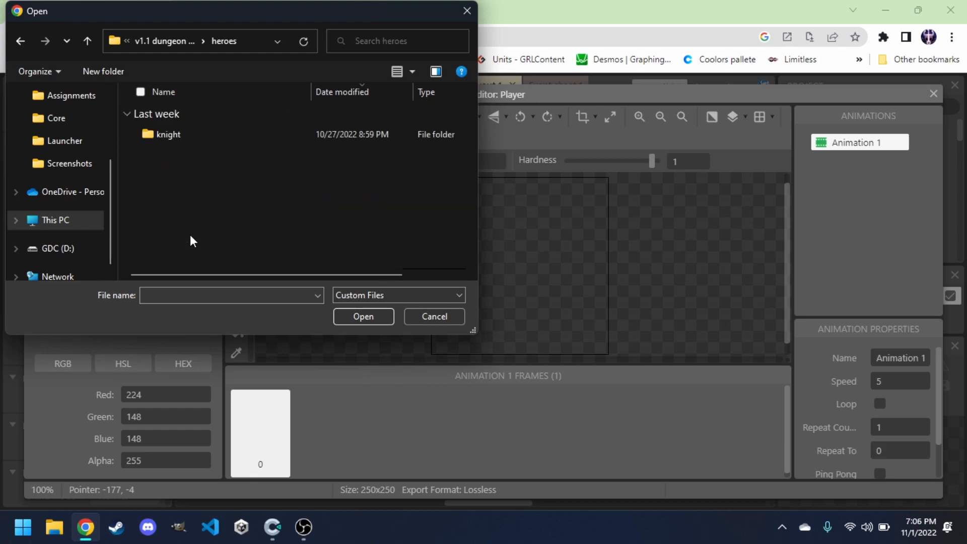
double_click(178, 134)
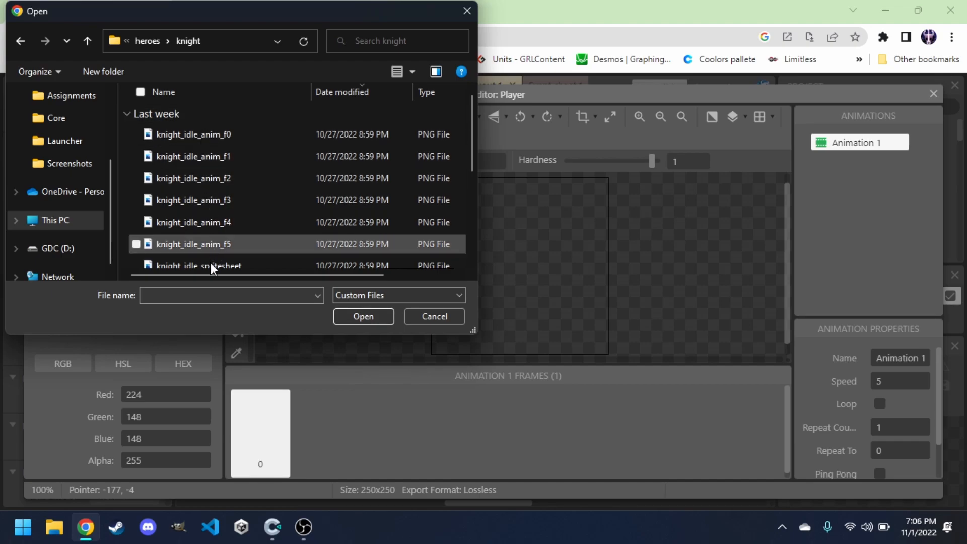
left_click(190, 137)
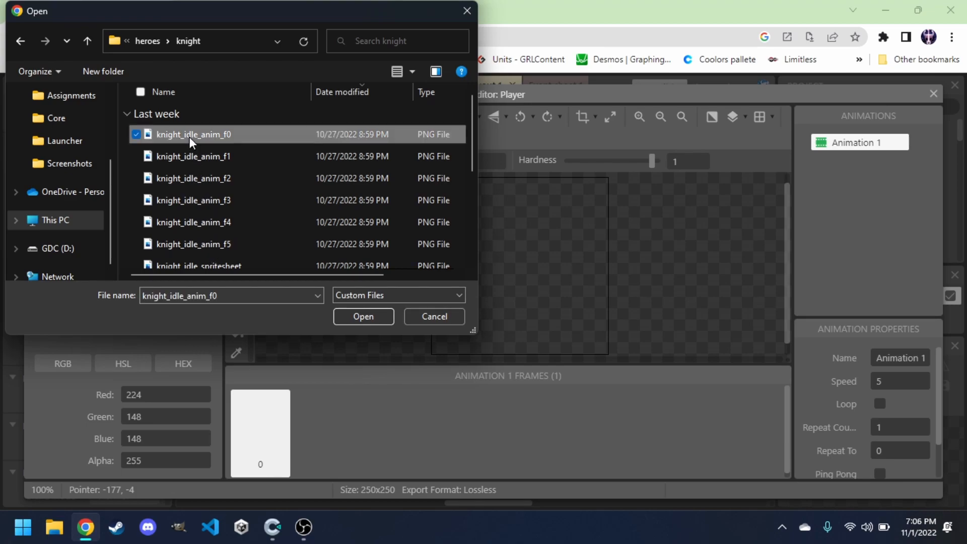
left_click(200, 245, "shift")
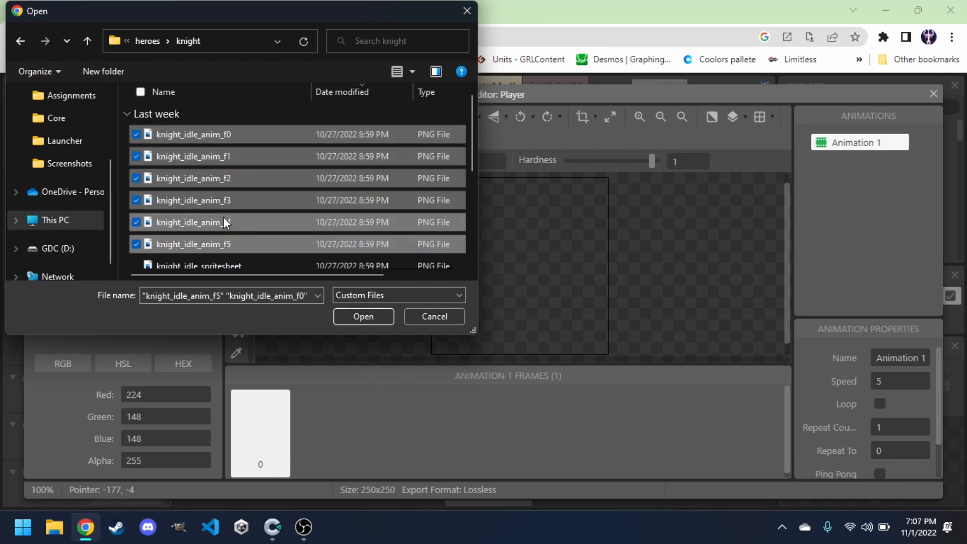
left_click(364, 317)
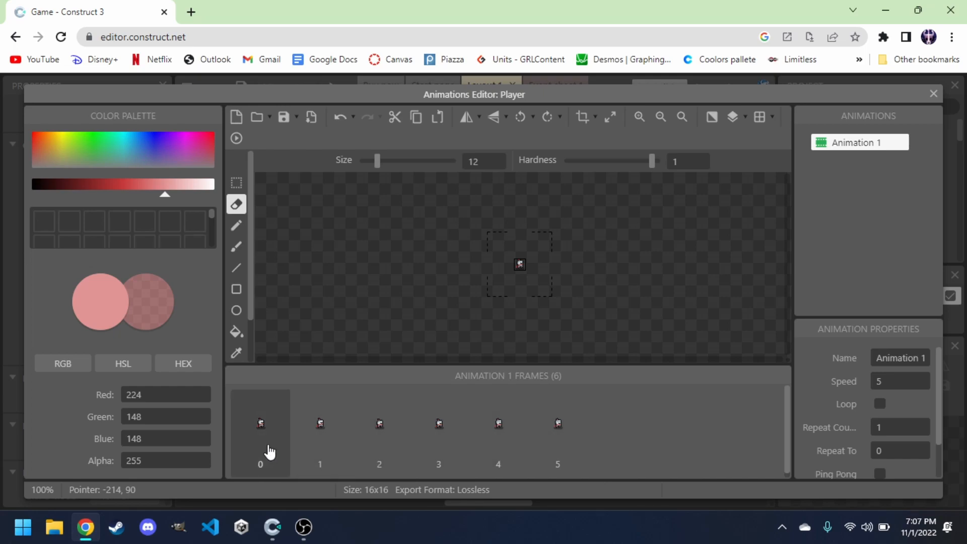
left_click(313, 447)
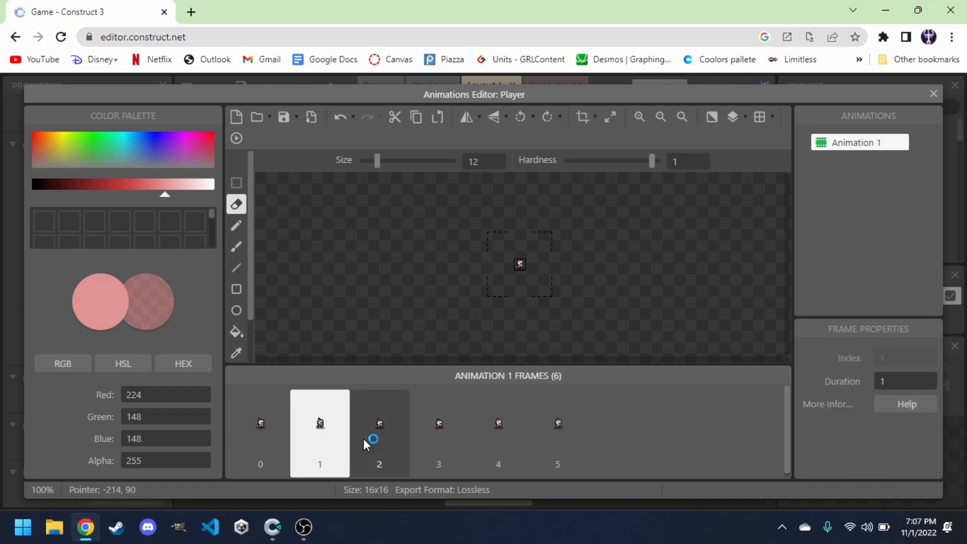
Zoom in on the Player's idle animation and step through its frames one by one.
left_click(370, 441)
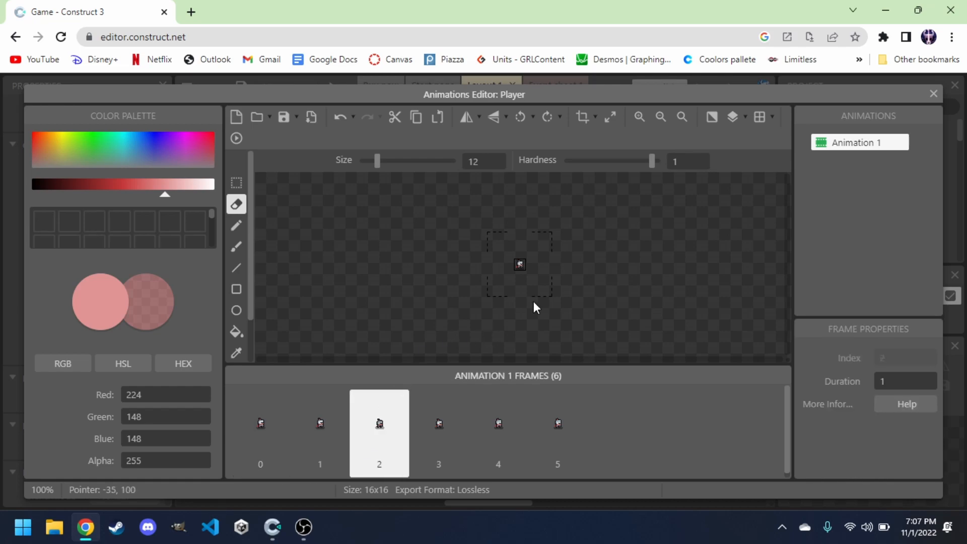
left_click(640, 118)
left_click(640, 118)
left_click(640, 118)
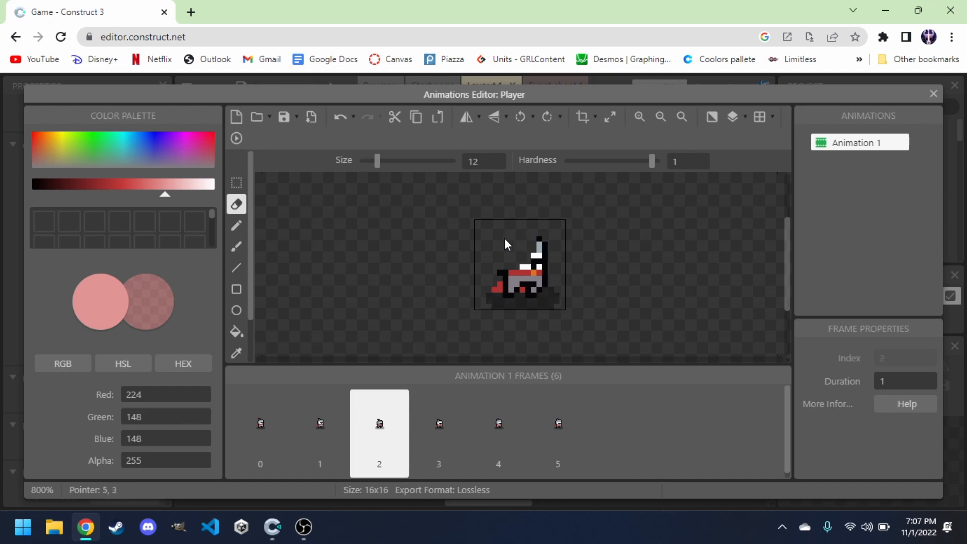
left_click(338, 433)
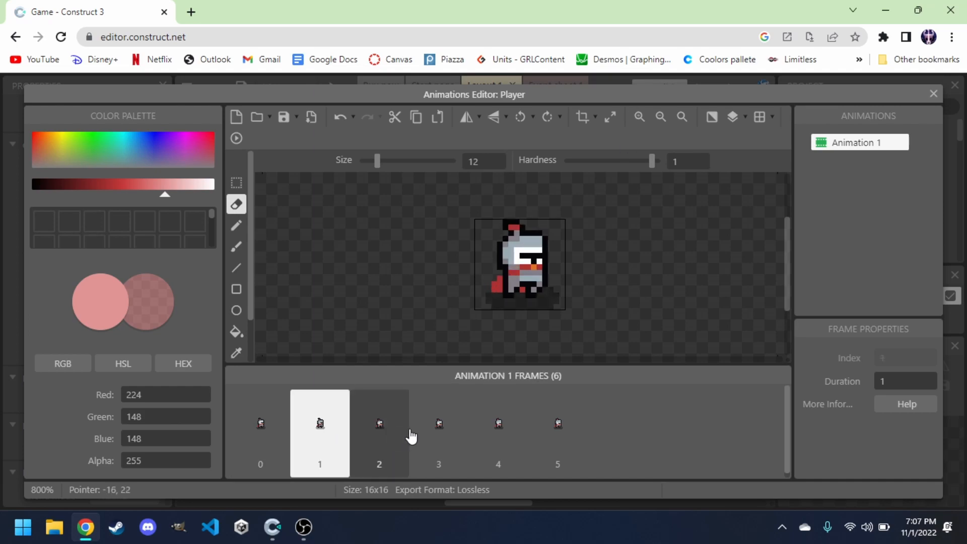
left_click(412, 434)
left_click(486, 436)
left_click(539, 433)
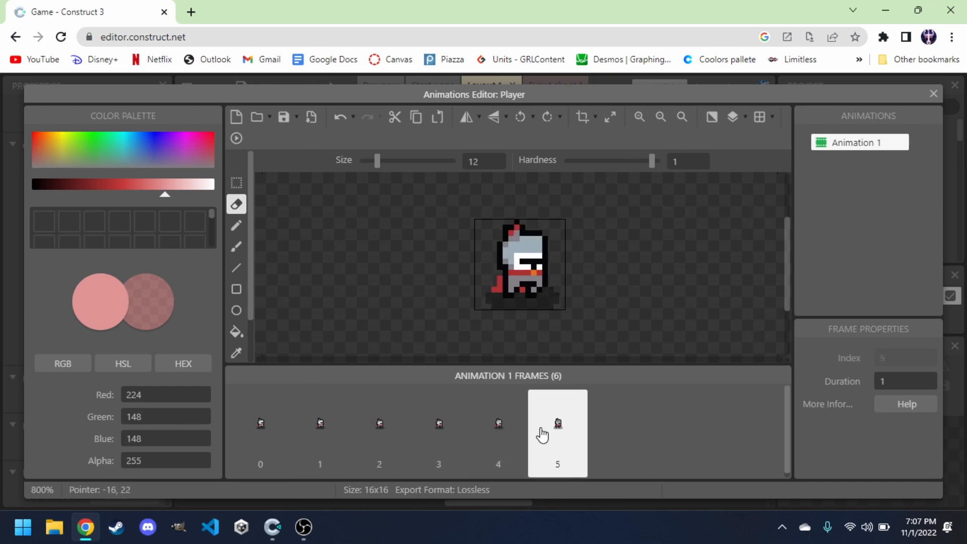
Turn on looping for Animation 1 and preview the playing animation.
left_click(855, 145)
left_click(855, 145)
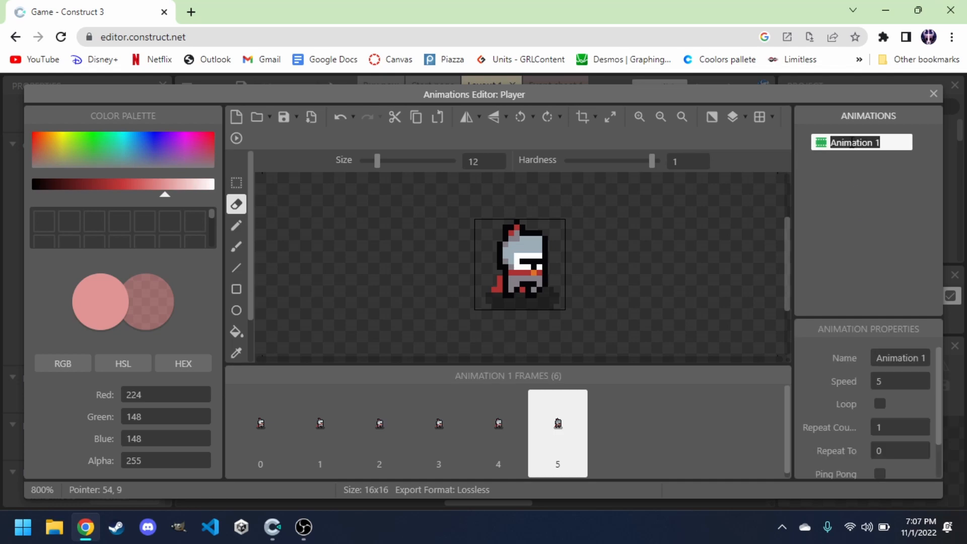
left_click(838, 174)
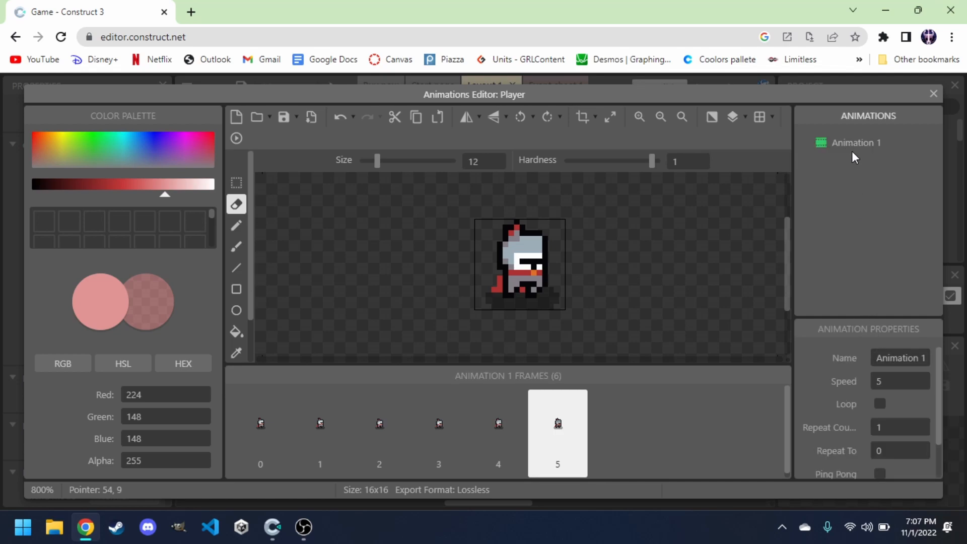
scroll(875, 367, "down", 1)
scroll(875, 368, "up", 1)
scroll(875, 368, "down", 1)
scroll(875, 368, "up", 1)
scroll(875, 372, "down", 1)
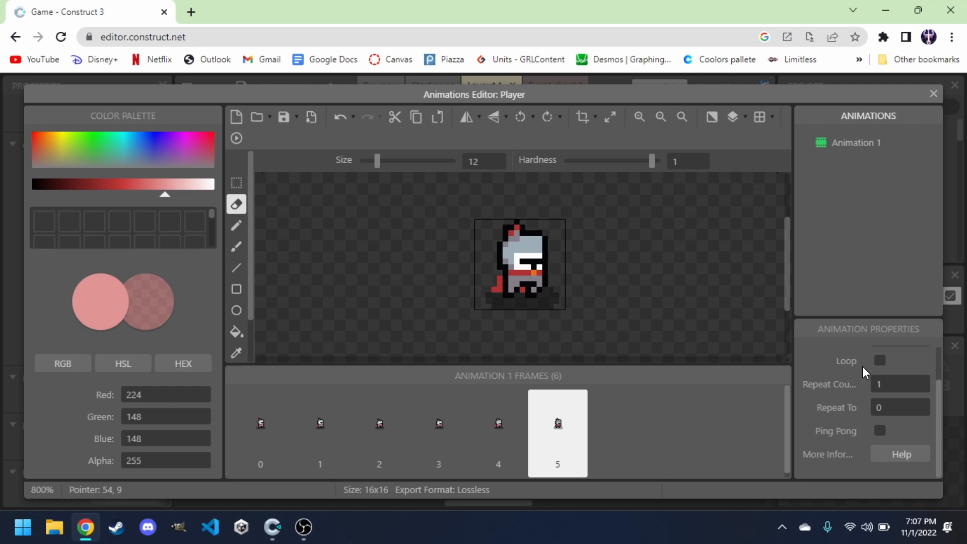
left_click(880, 361)
scroll(827, 385, "up", 2)
scroll(826, 385, "down", 1)
scroll(827, 379, "up", 1)
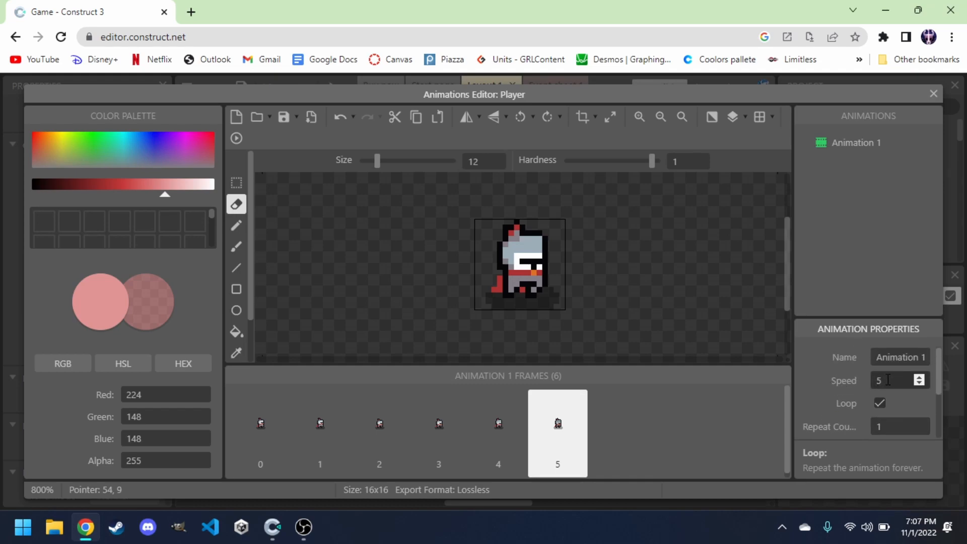
left_click(236, 140)
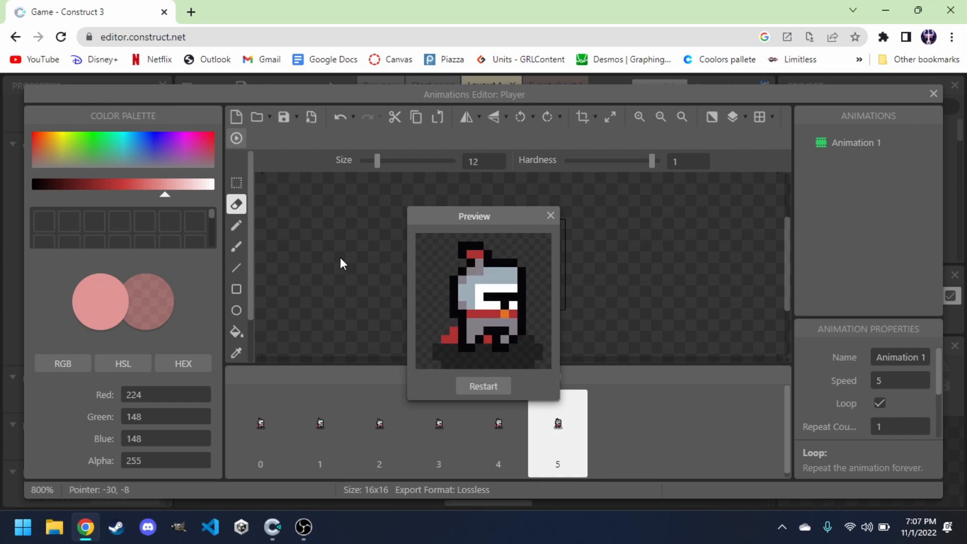
left_click(551, 216)
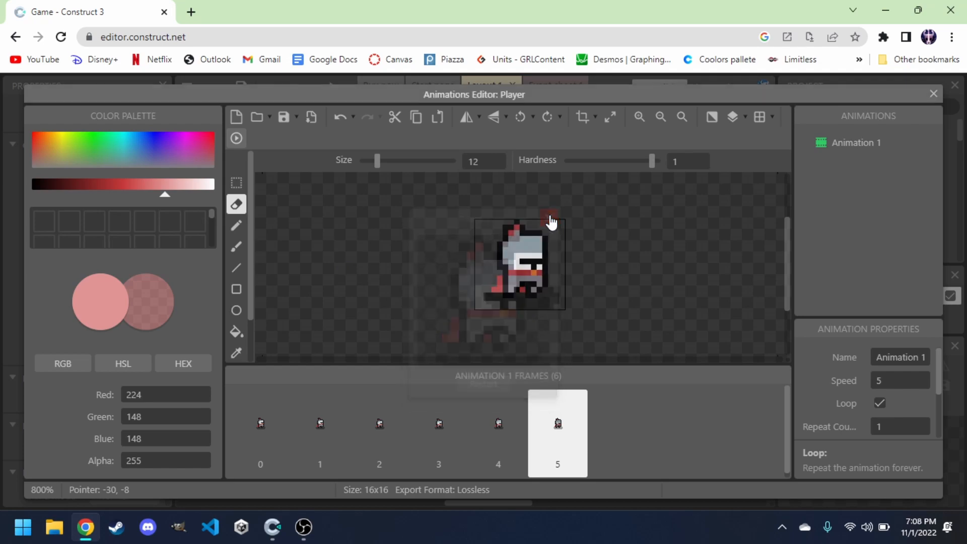
Add a second animation to the Player sprite.
right_click(834, 162)
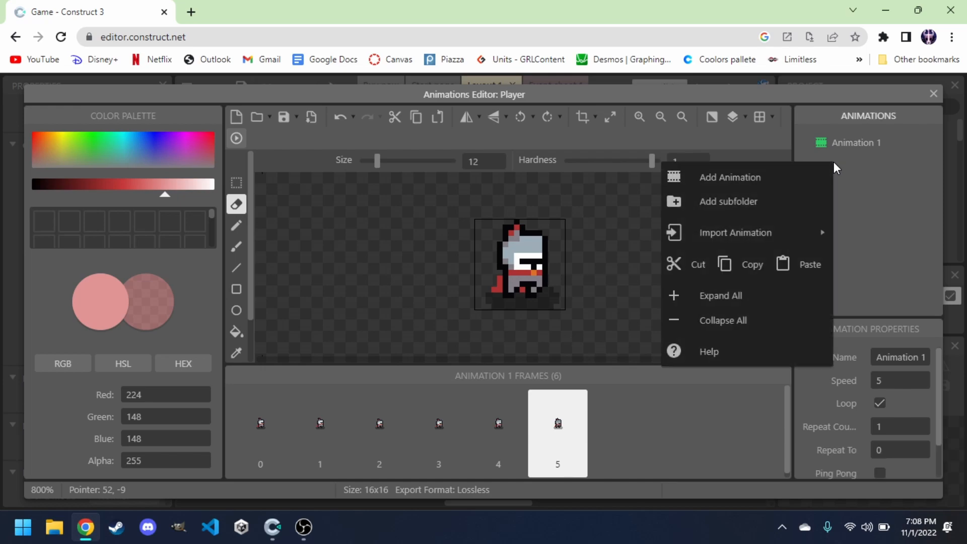
right_click(865, 179)
right_click(877, 180)
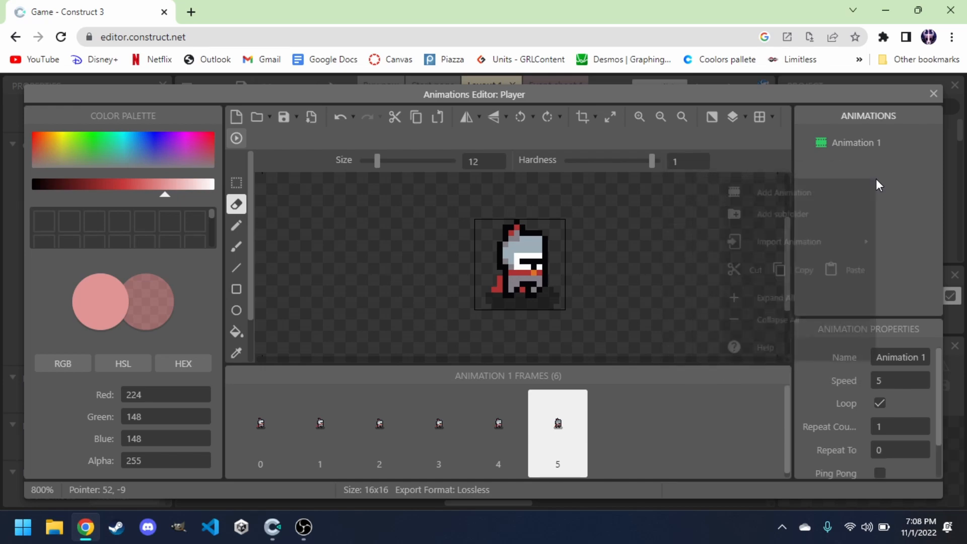
left_click(779, 198)
scroll(539, 261, "down", 1)
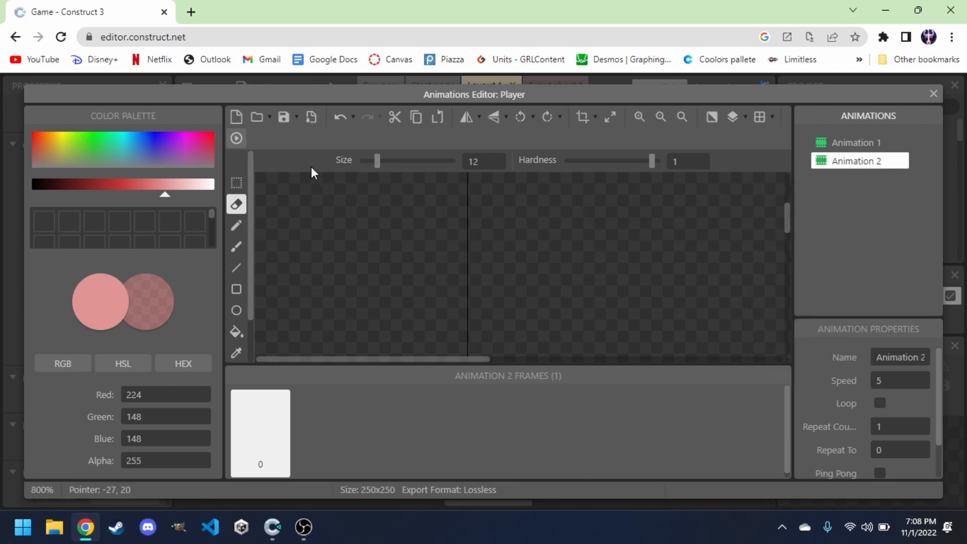
Import knight_run_anim_f0 to knight_run_anim_f5 from the heroes > knight folder as Animation 2's frames.
left_click(257, 120)
scroll(224, 158, "down", 1)
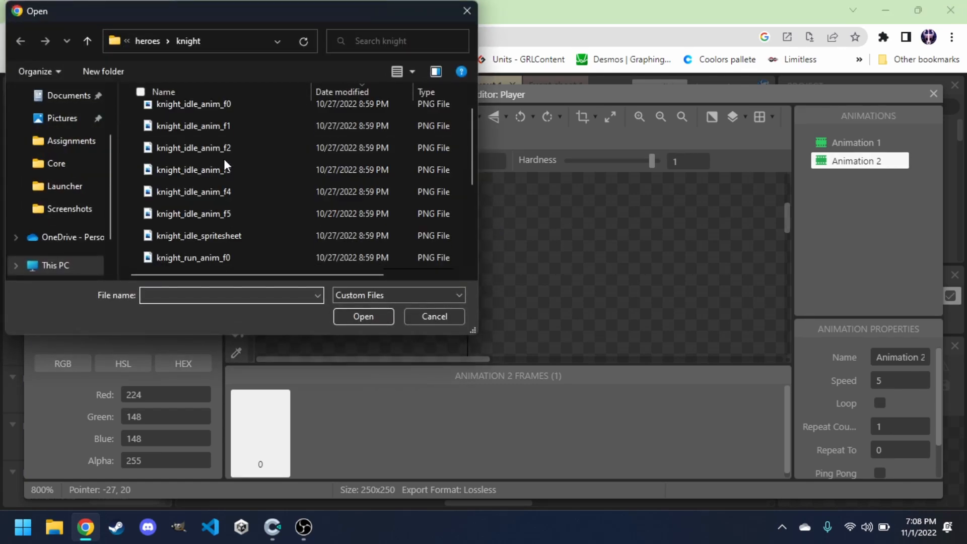
left_click(201, 215)
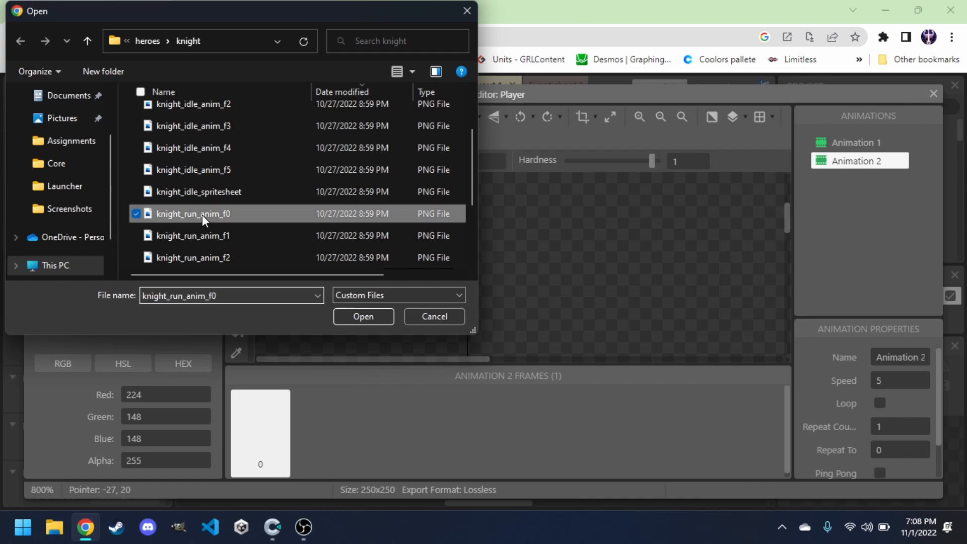
scroll(201, 214, "down", 2)
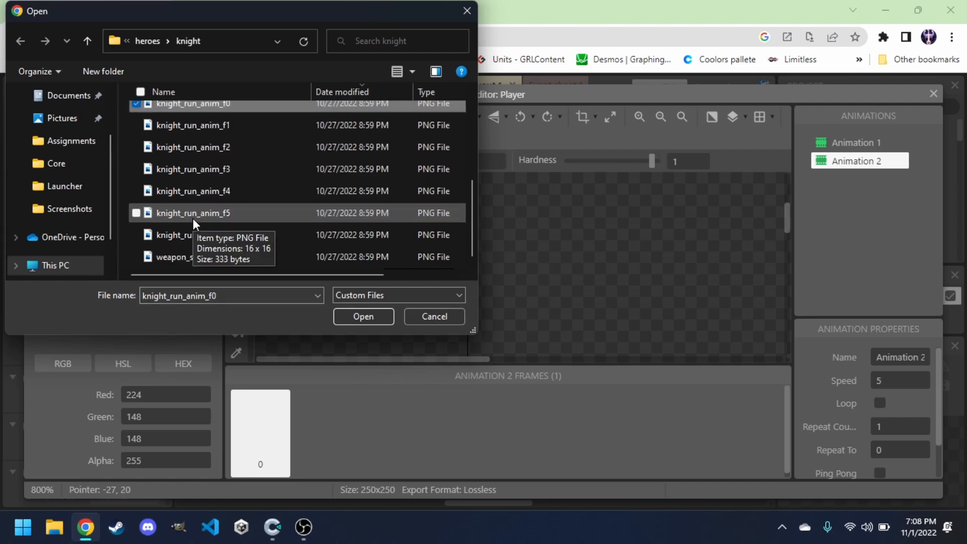
left_click(194, 222, "shift")
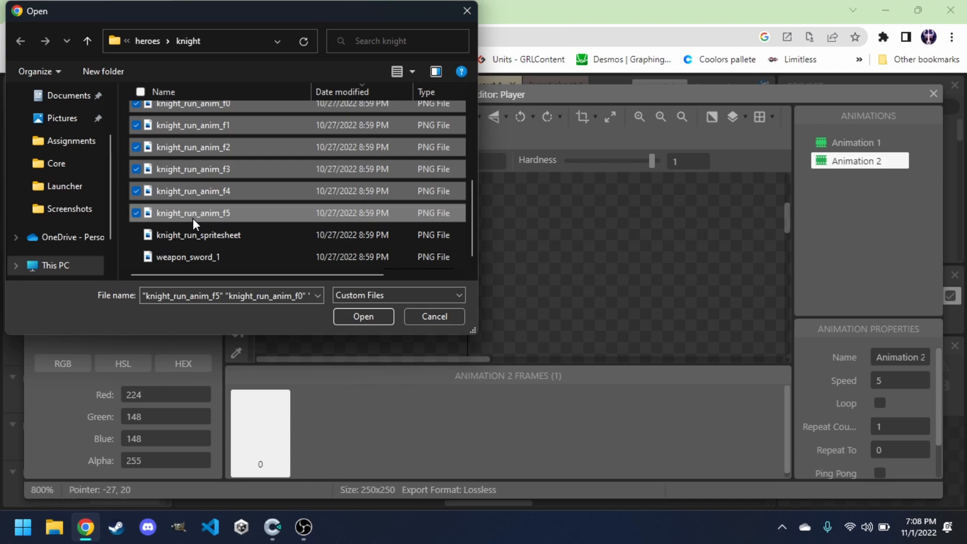
left_click(364, 316)
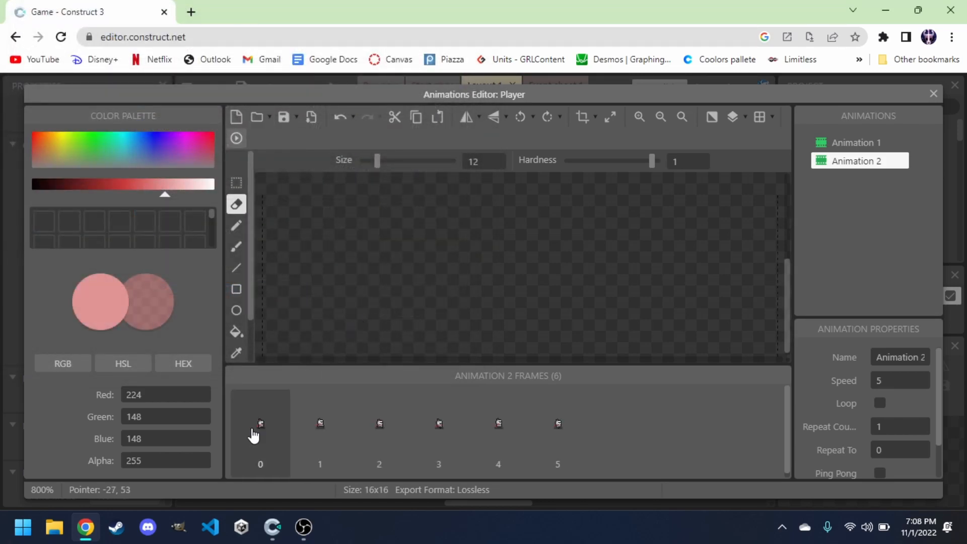
Zoom in on Animation 2 and step through its run frames.
left_click(281, 426)
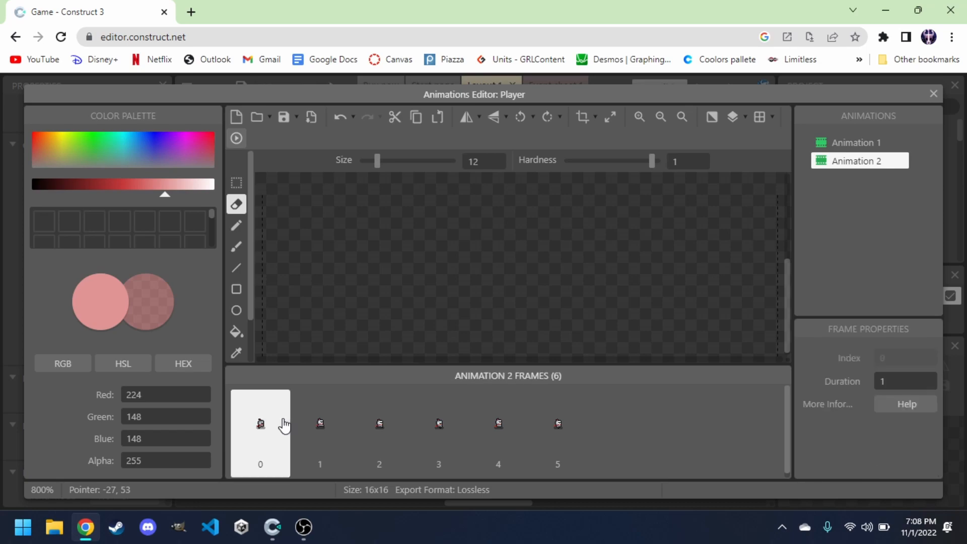
scroll(479, 290, "down", 5, "ctrl")
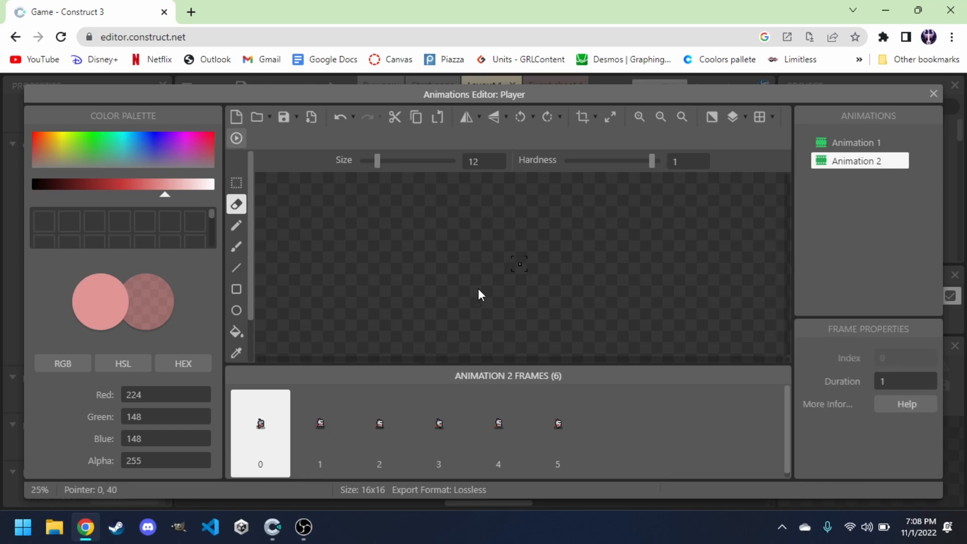
left_click(640, 117)
left_click(639, 117)
left_click(640, 117)
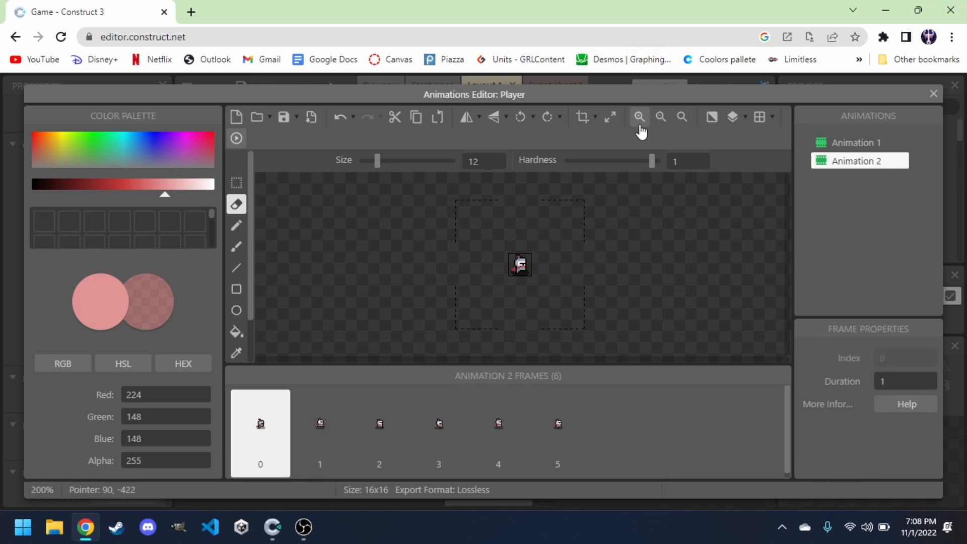
left_click(640, 117)
left_click(297, 460)
left_click(374, 456)
left_click(431, 448)
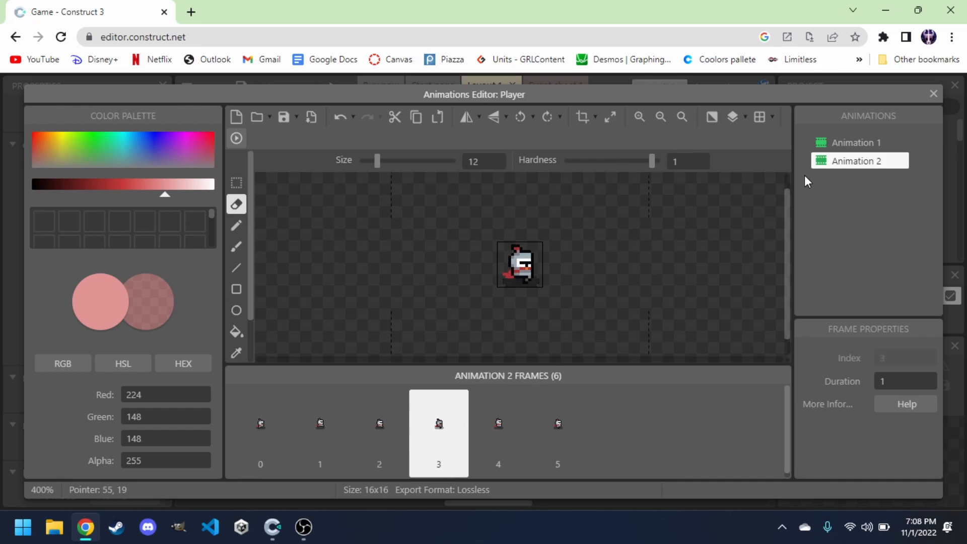
Turn on looping for Animation 2 and preview the playing animation.
left_click(844, 169)
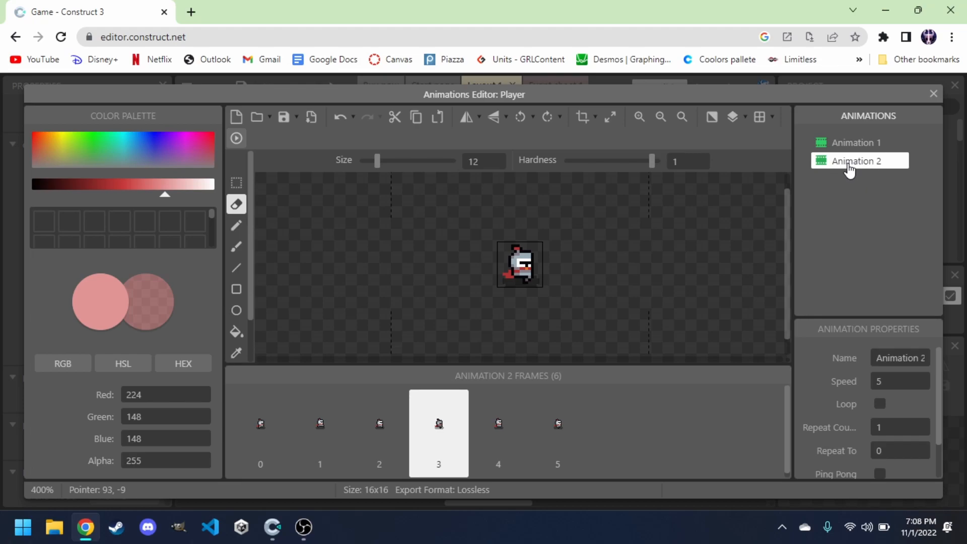
left_click(879, 403)
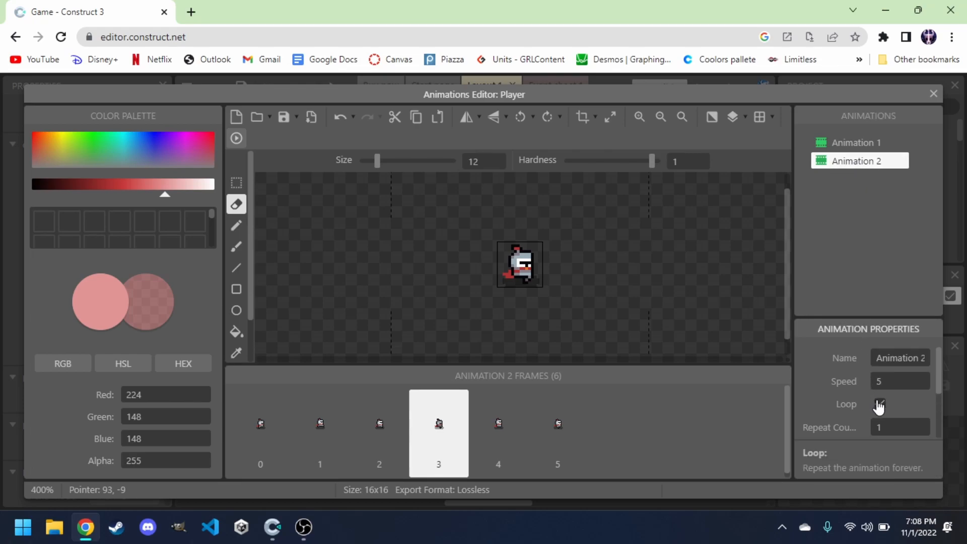
scroll(846, 403, "down", 1)
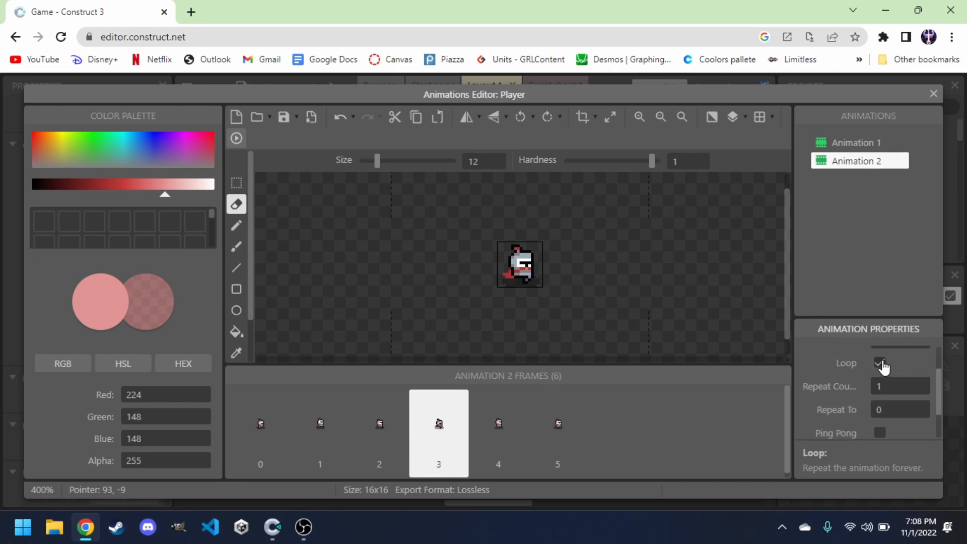
scroll(881, 362, "up", 2)
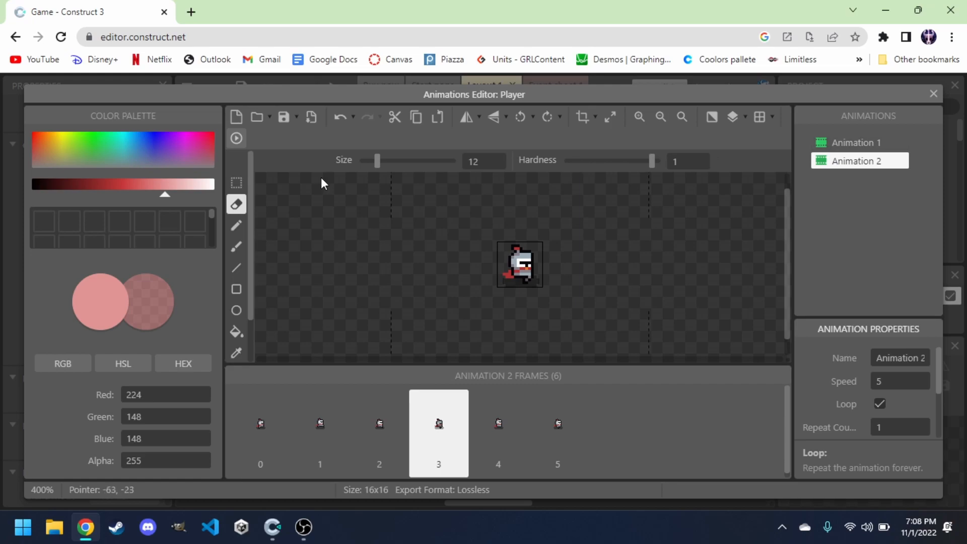
left_click(237, 139)
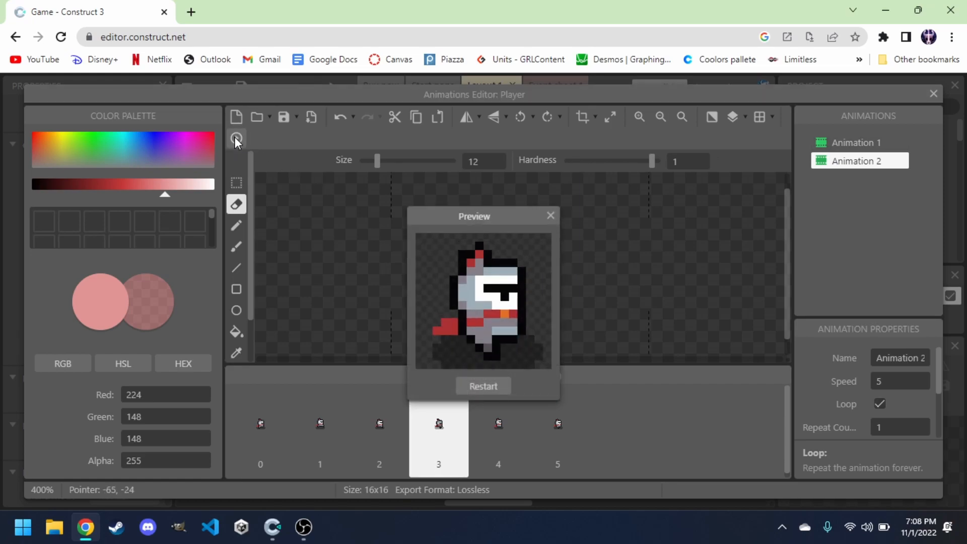
left_click(550, 216)
Add a new image point to Animation 1's first frame with the image points tool.
left_click(862, 146)
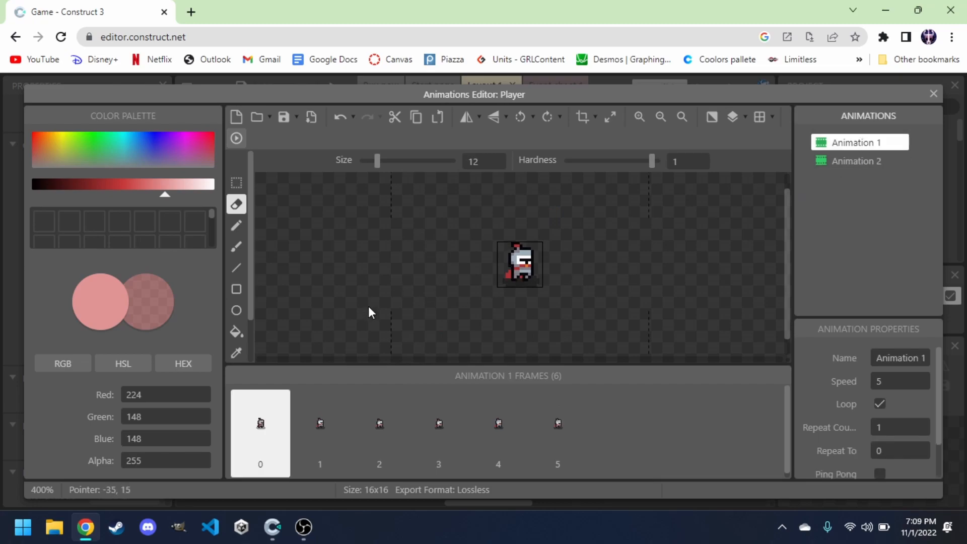
scroll(234, 345, "down", 1)
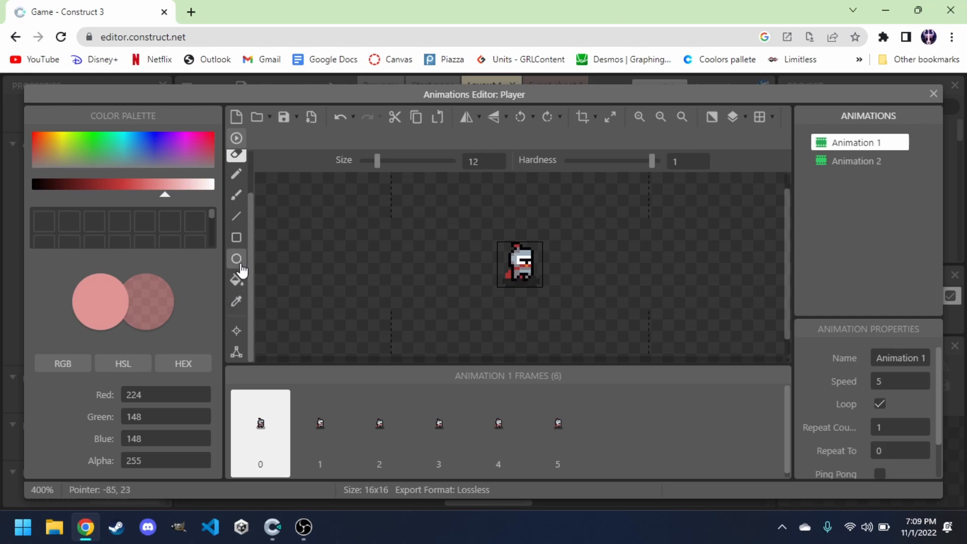
scroll(241, 269, "down", 2)
left_click(236, 332)
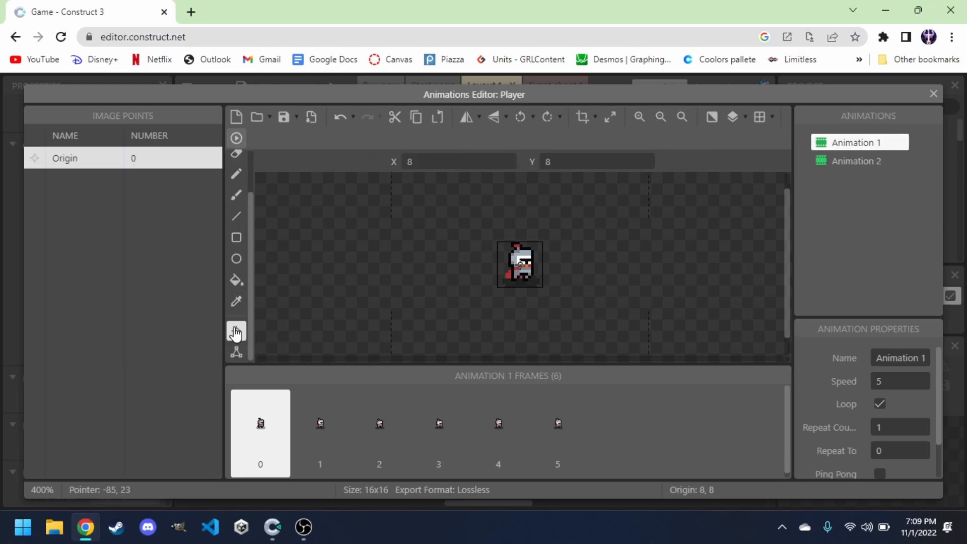
right_click(92, 188)
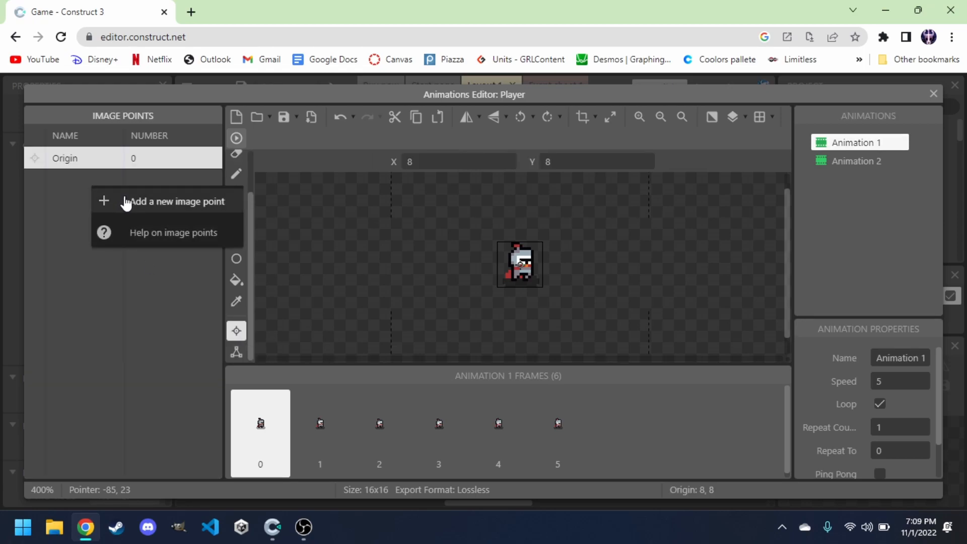
left_click(143, 201)
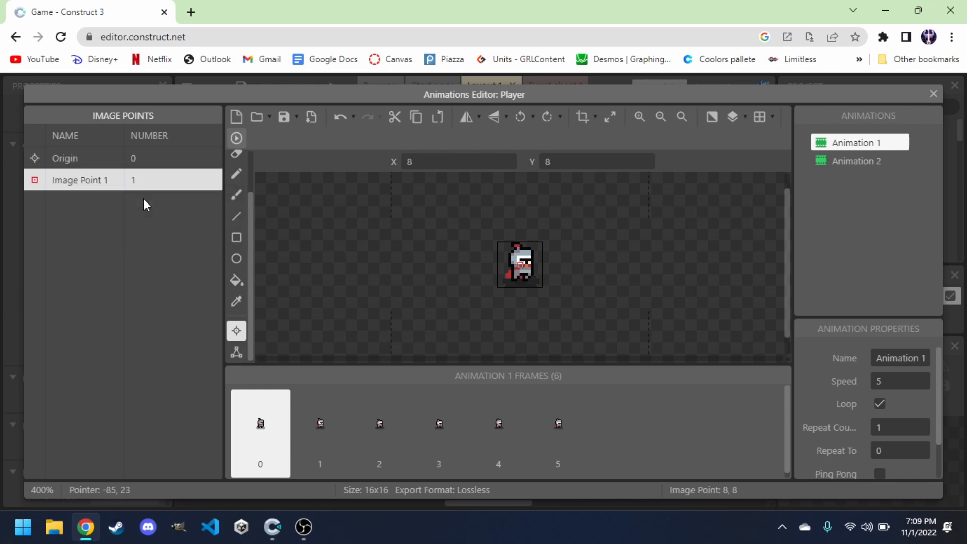
Place Image Point 1 at 13, 9 on the knight's right side.
left_click(639, 117)
left_click(640, 116)
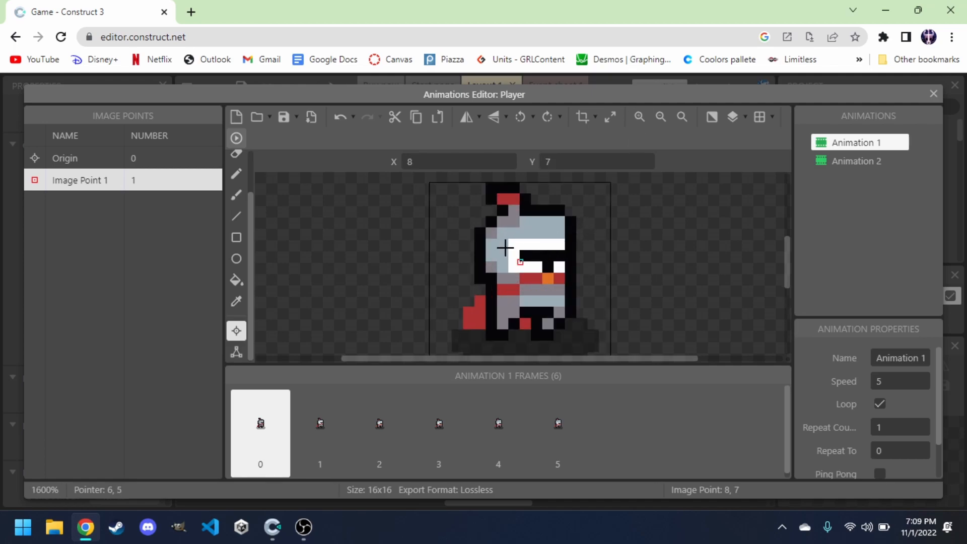
key("Right")
key("Right")
key("Right")
key("Right")
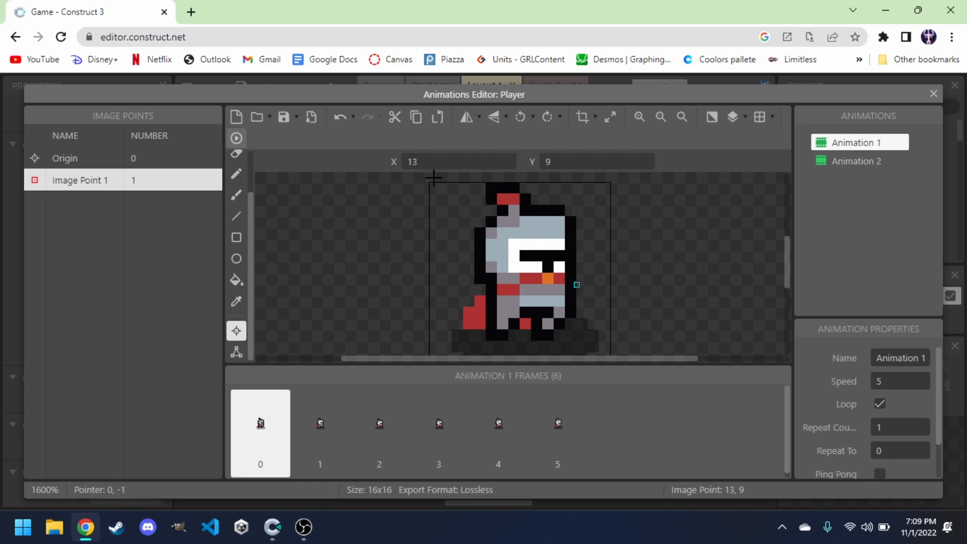
Apply Image Point 1 to the whole of Animation 1 and check its position on each frame.
right_click(101, 185)
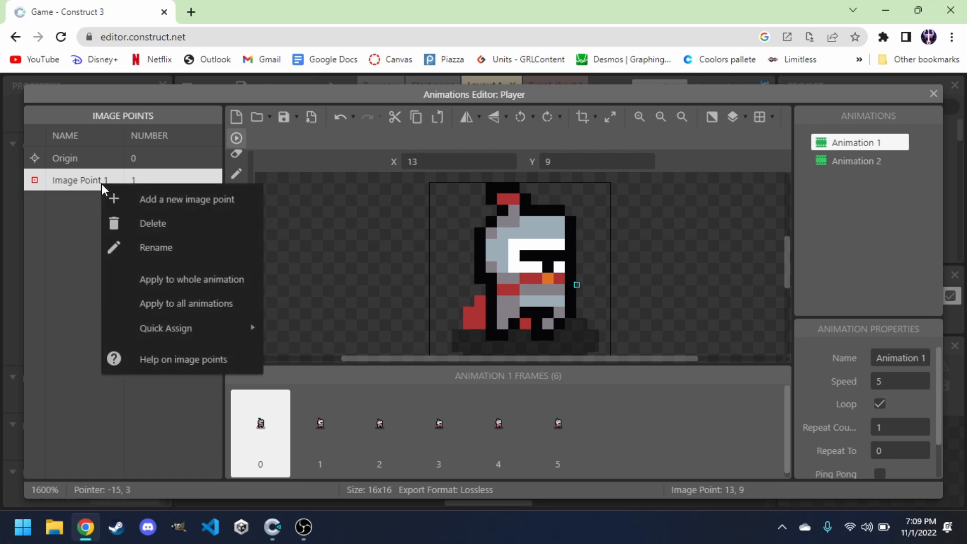
left_click(168, 279)
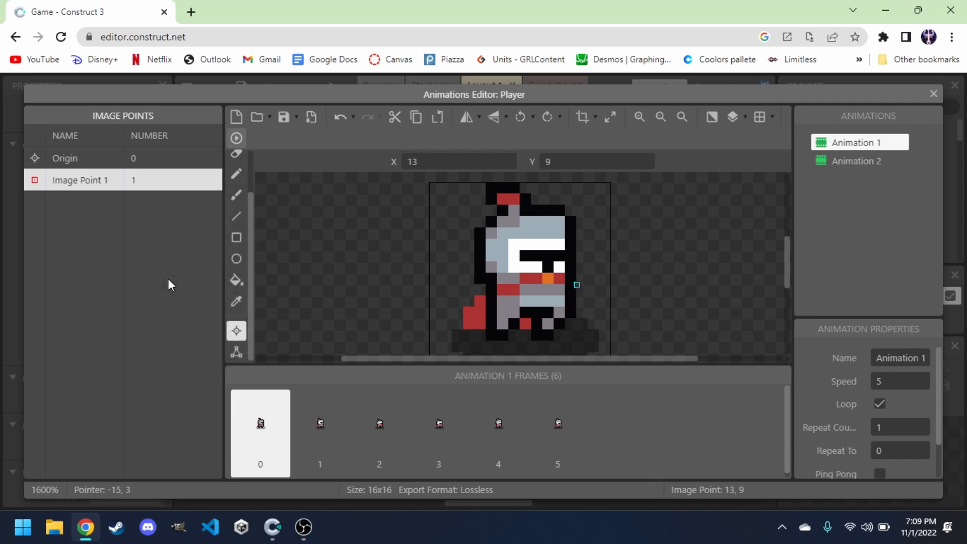
left_click(318, 419)
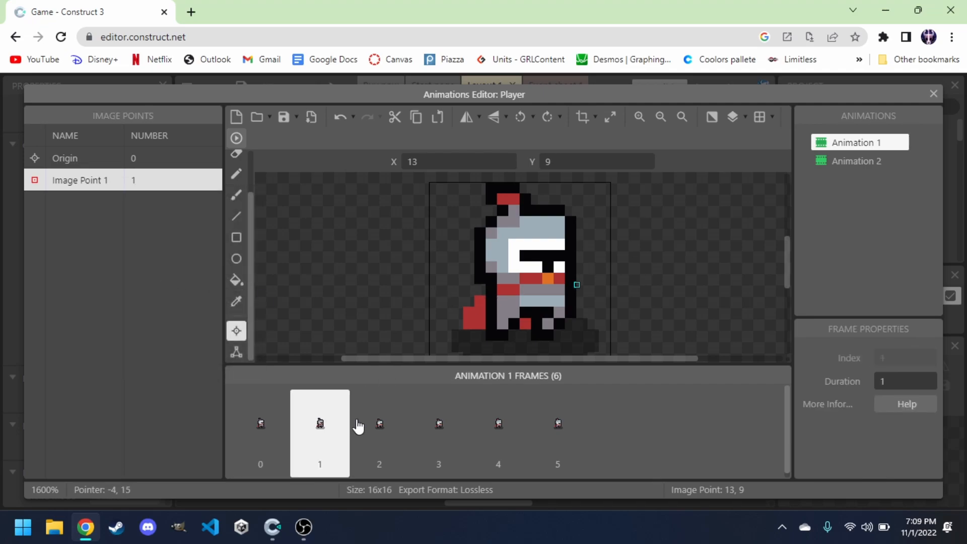
left_click(382, 426)
left_click(448, 438)
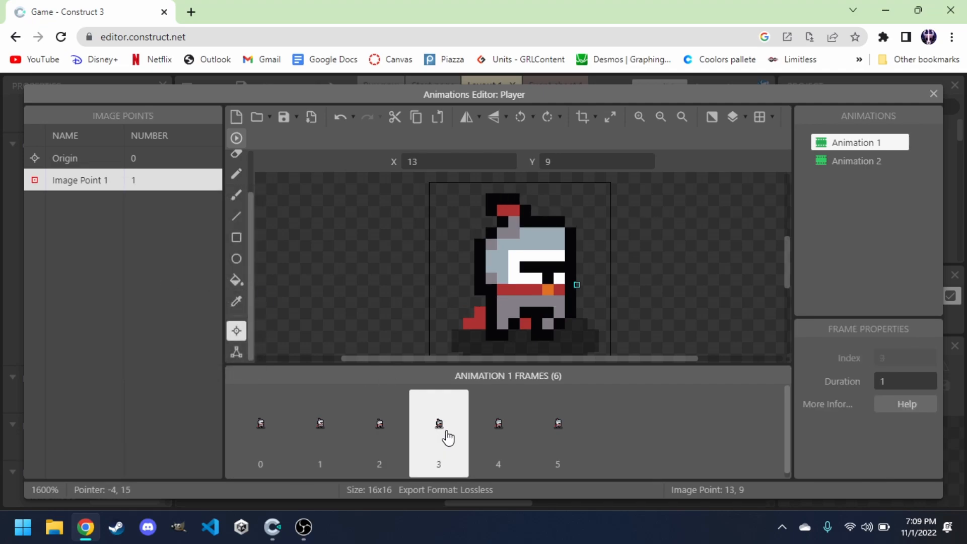
left_click(502, 444)
left_click(540, 447)
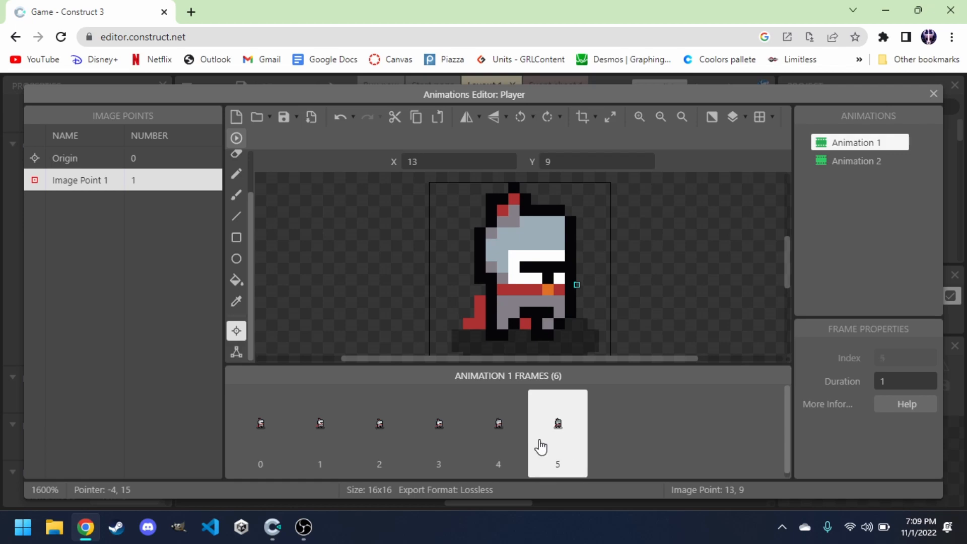
left_click(275, 434)
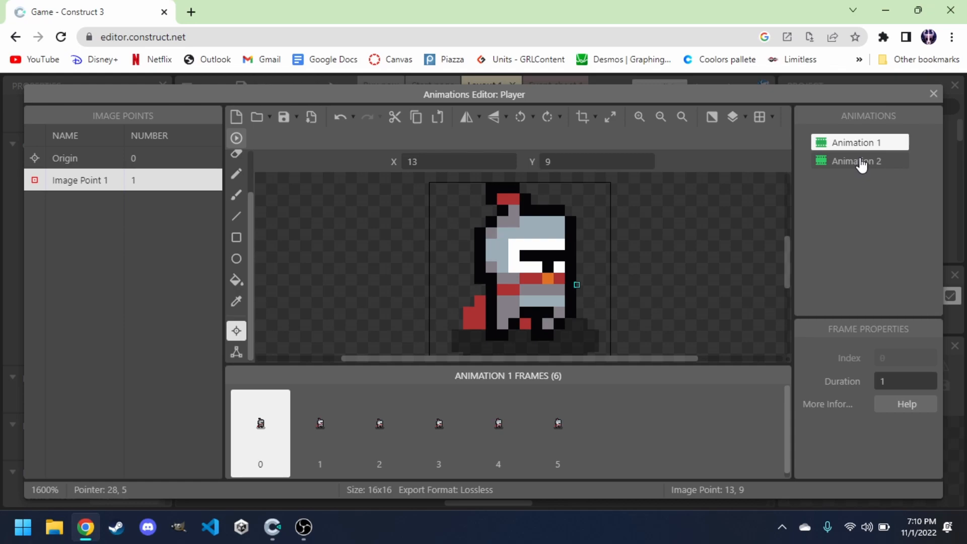
Add Image Point 1 to Animation 2 at 13, 9 and apply it to the whole animation.
left_click(863, 161)
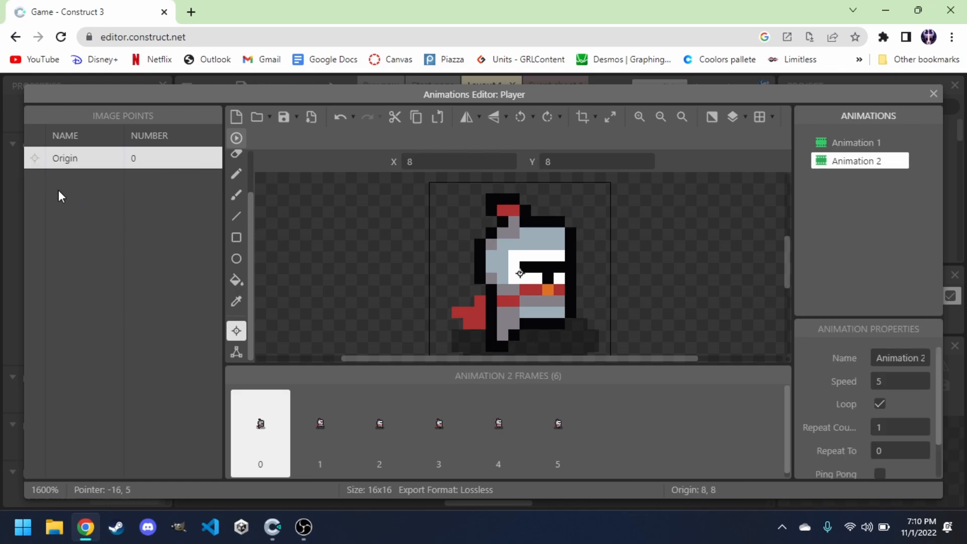
right_click(88, 192)
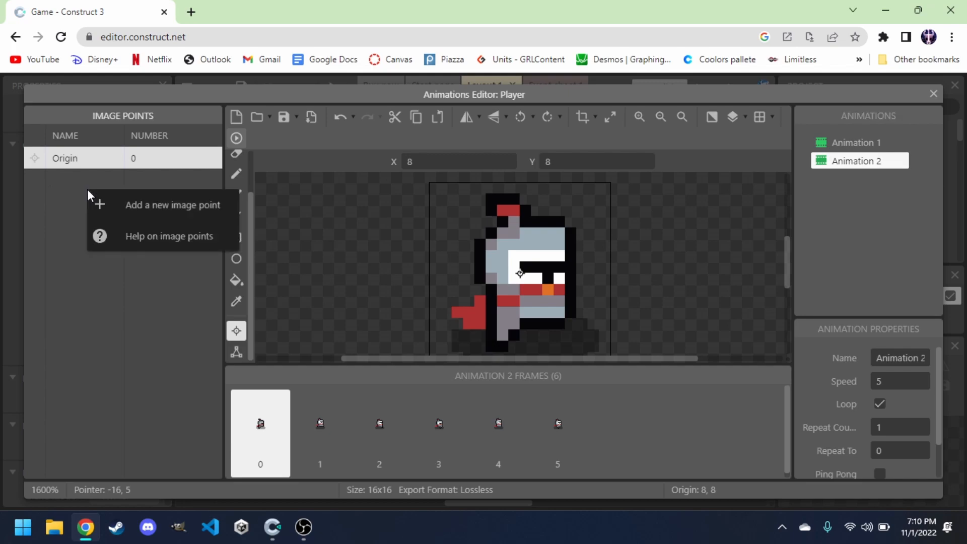
left_click(124, 207)
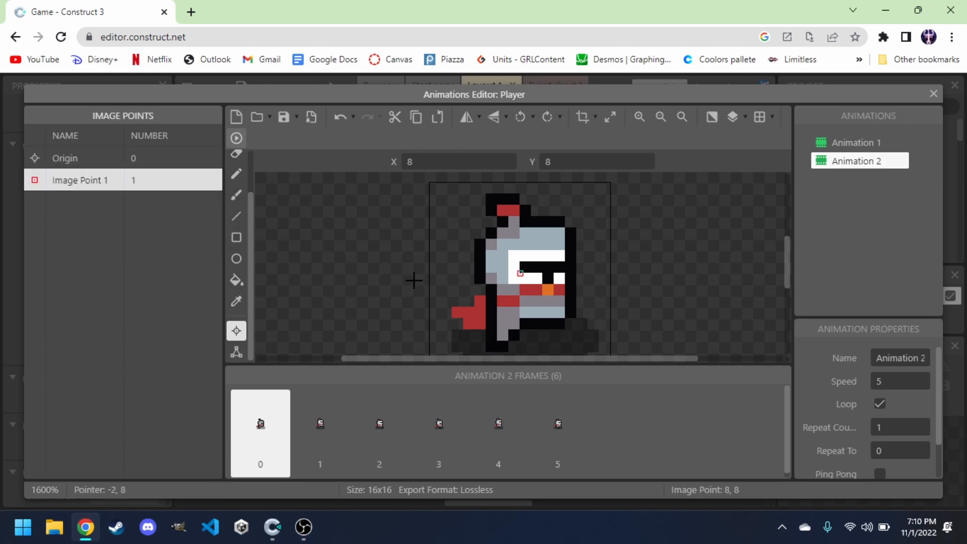
key("Right")
key("Right")
key("Right")
key("Right")
right_click(135, 180)
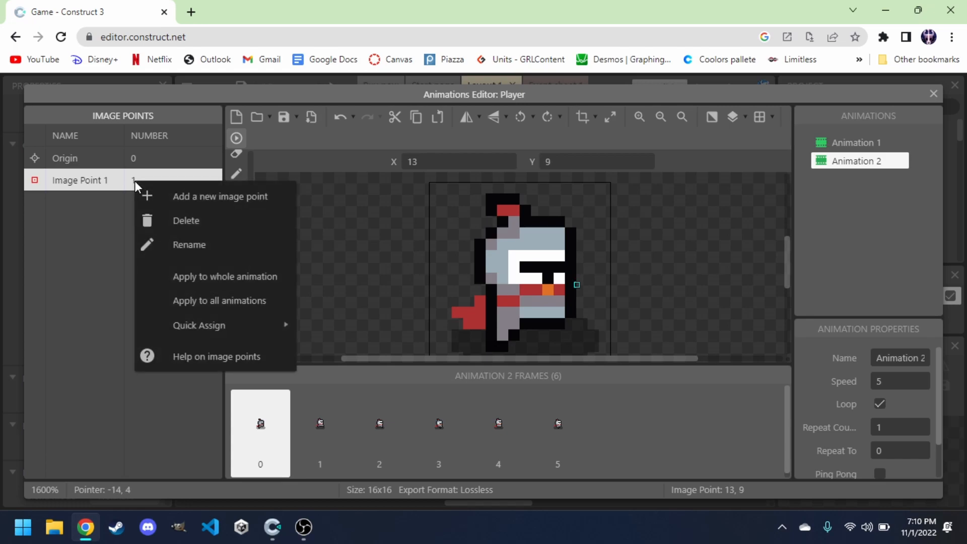
left_click(216, 277)
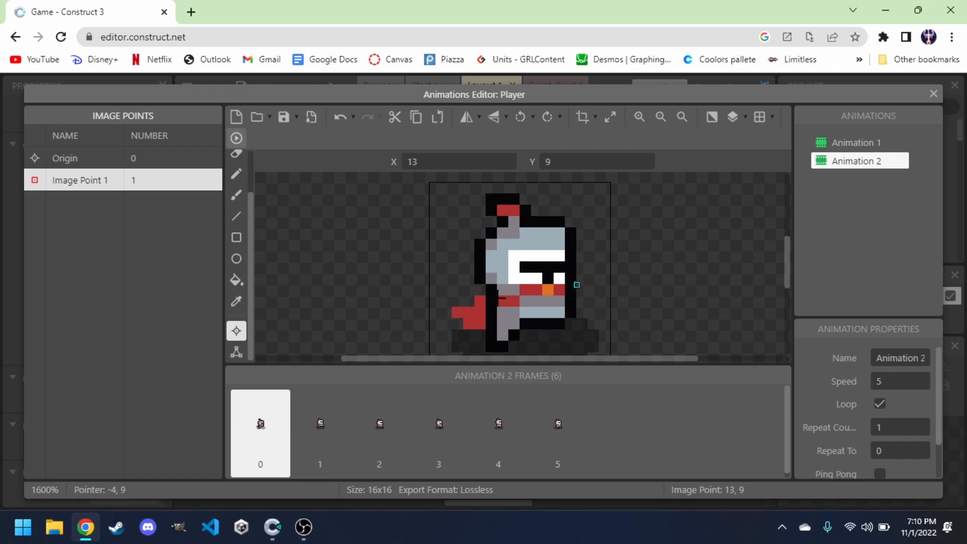
Close the animations editor and move the Player sprite to 64, 80 on the layout grid.
left_click(934, 96)
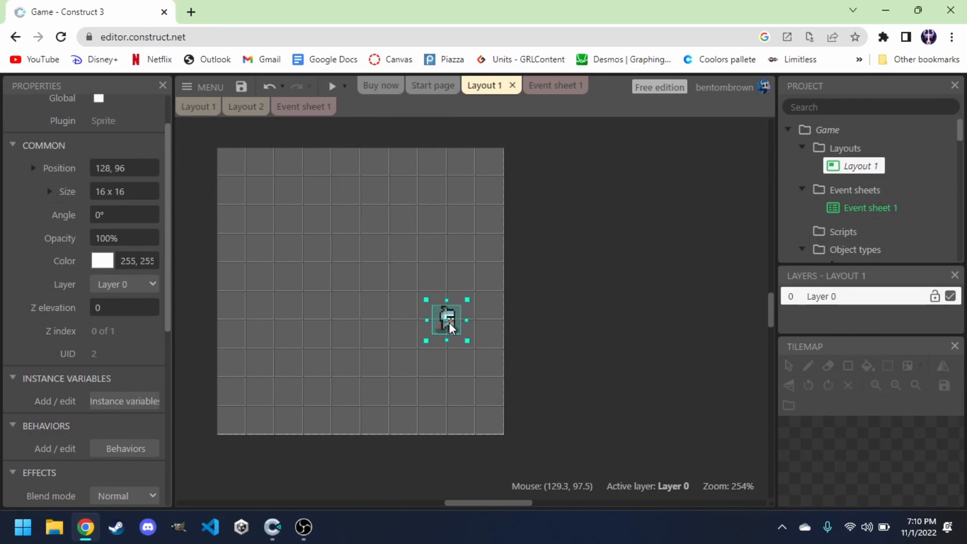
left_click_drag(448, 321, 327, 287)
left_click(536, 199)
left_click(196, 289)
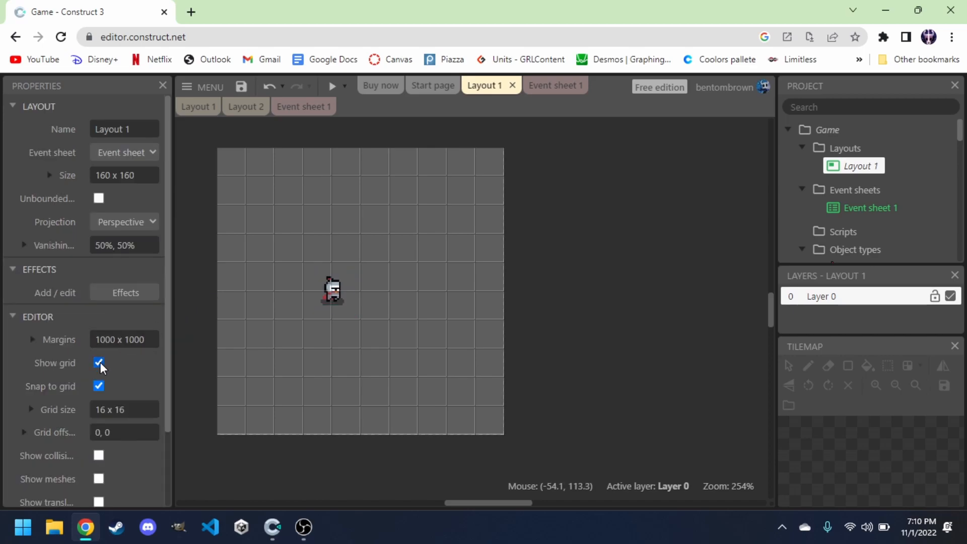
left_click(98, 387)
left_click_drag(327, 291, 401, 294)
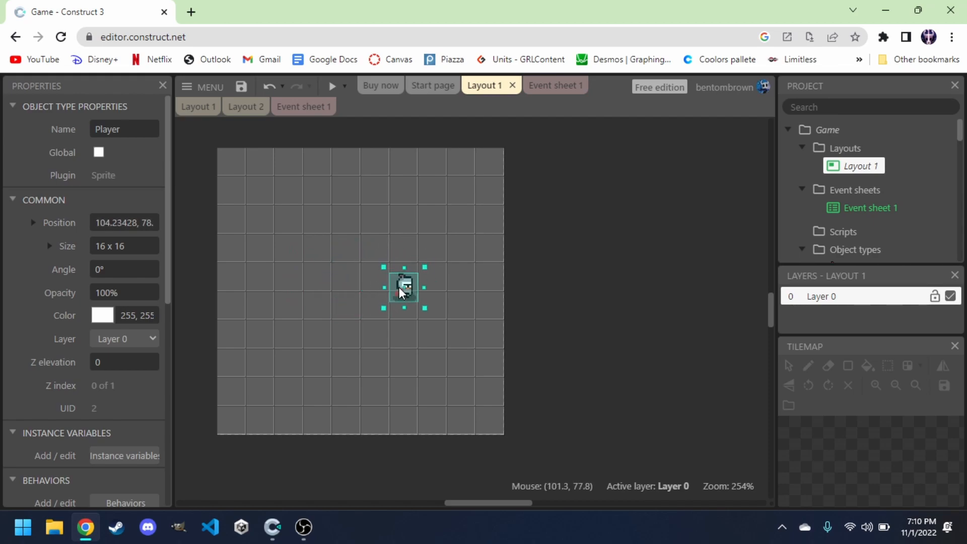
key("ctrl+z")
left_click(213, 316)
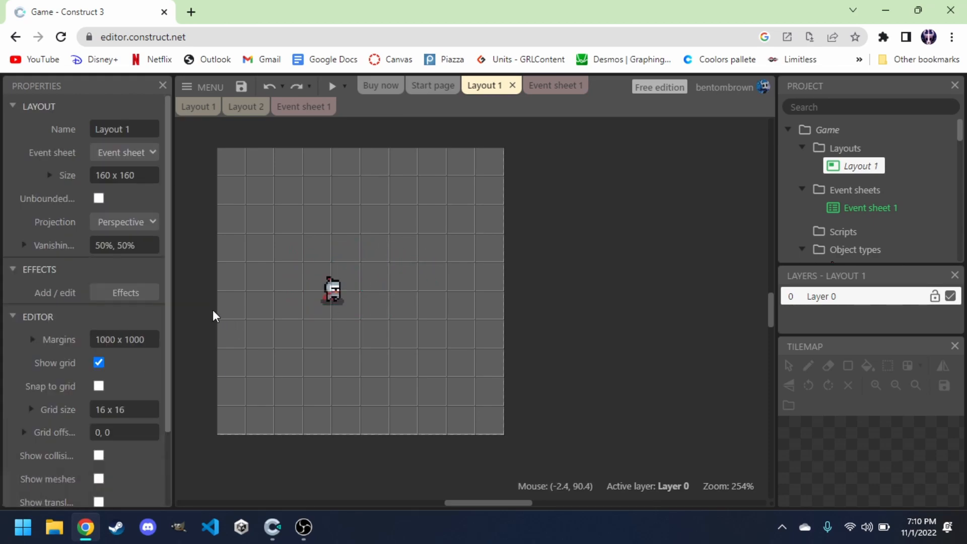
left_click(99, 386)
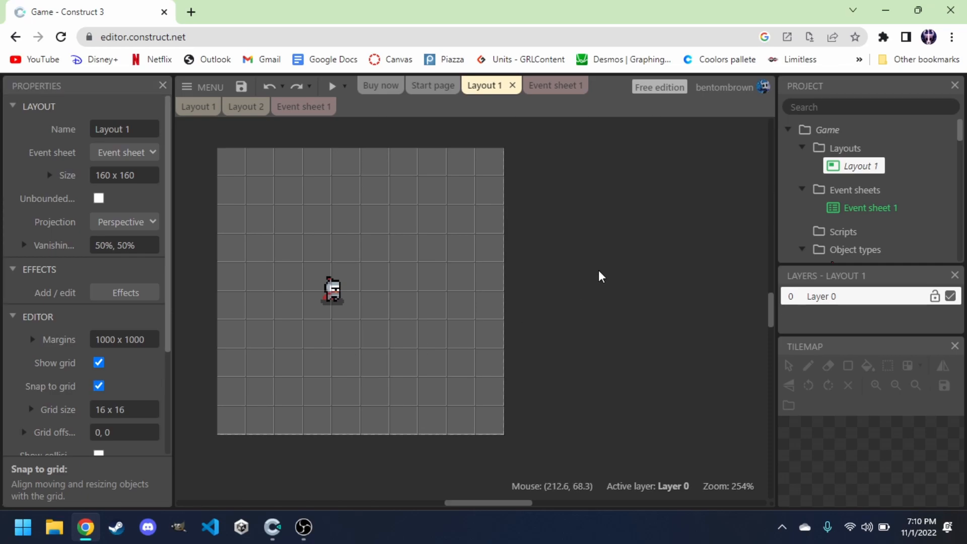
Add the 8 Direction behavior to the Player sprite.
left_click(340, 292)
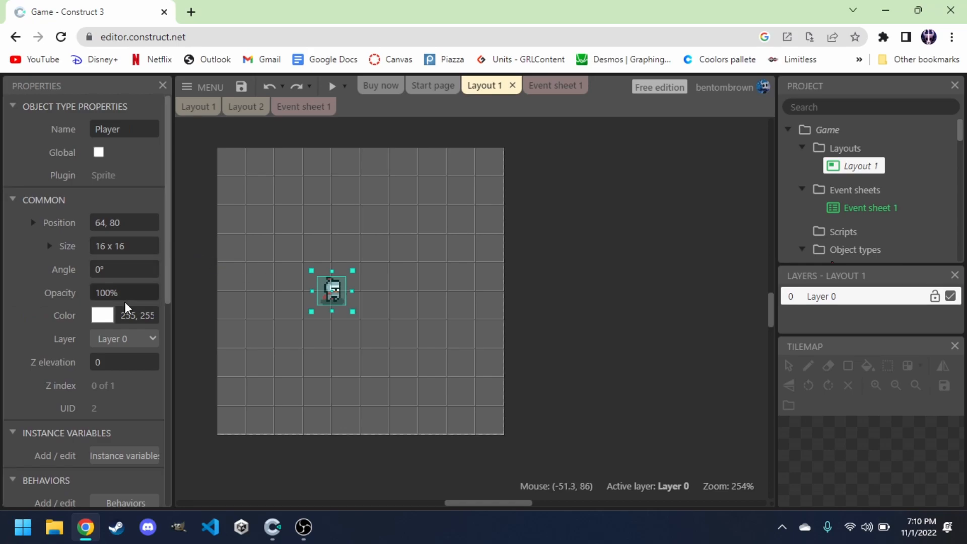
scroll(125, 304, "down", 5)
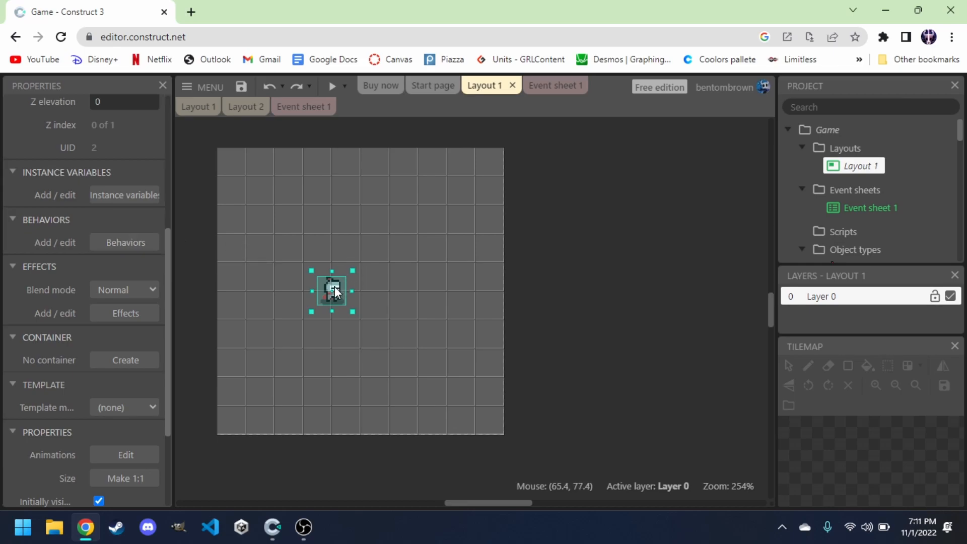
scroll(81, 246, "up", 8)
scroll(107, 190, "down", 2)
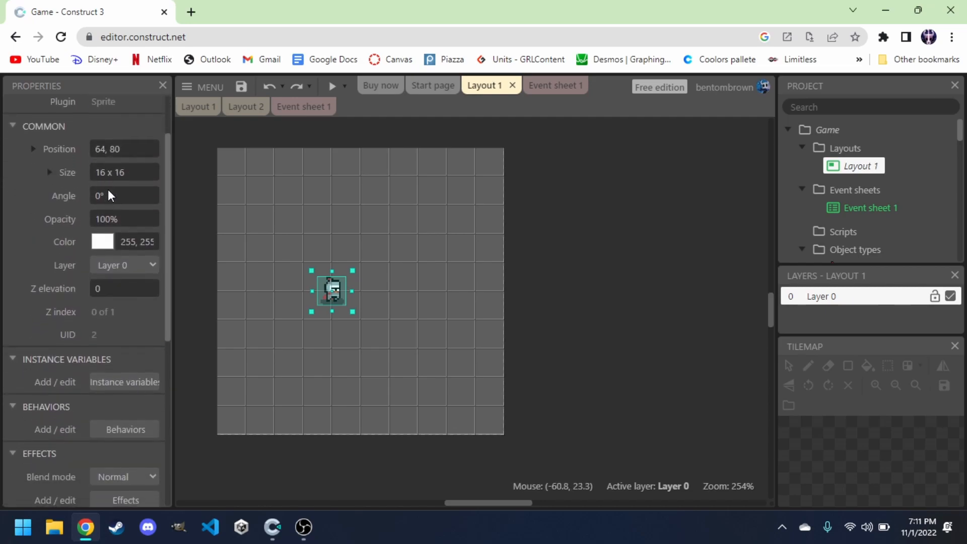
scroll(108, 189, "down", 3)
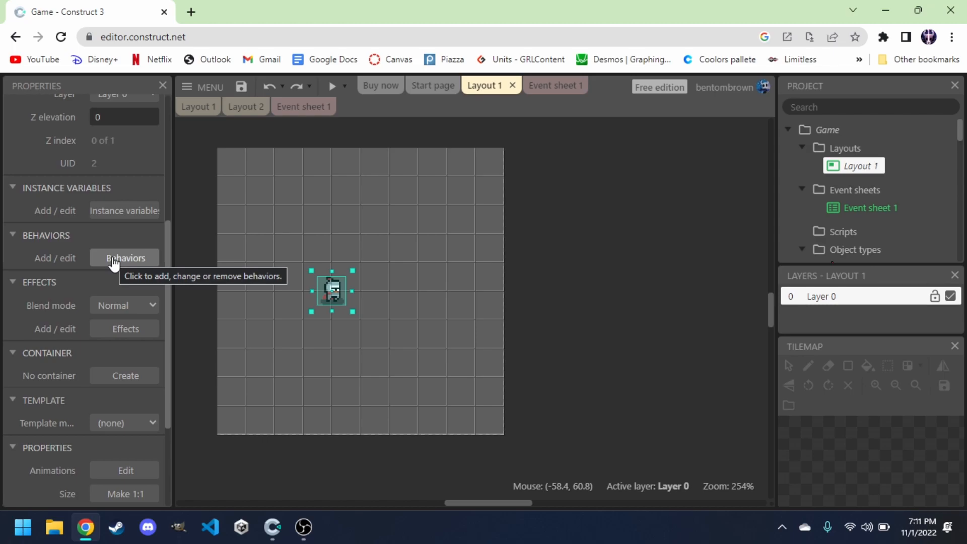
left_click(114, 260)
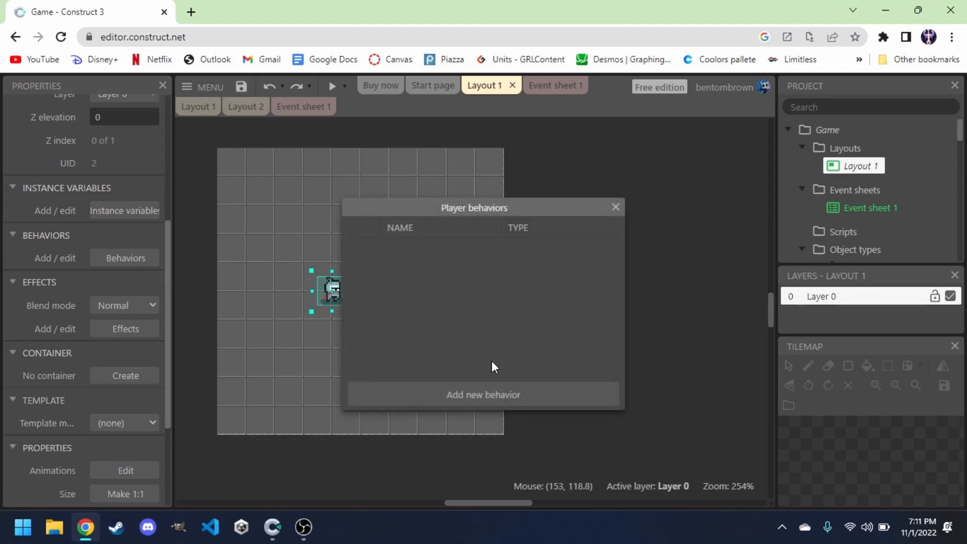
left_click(457, 404)
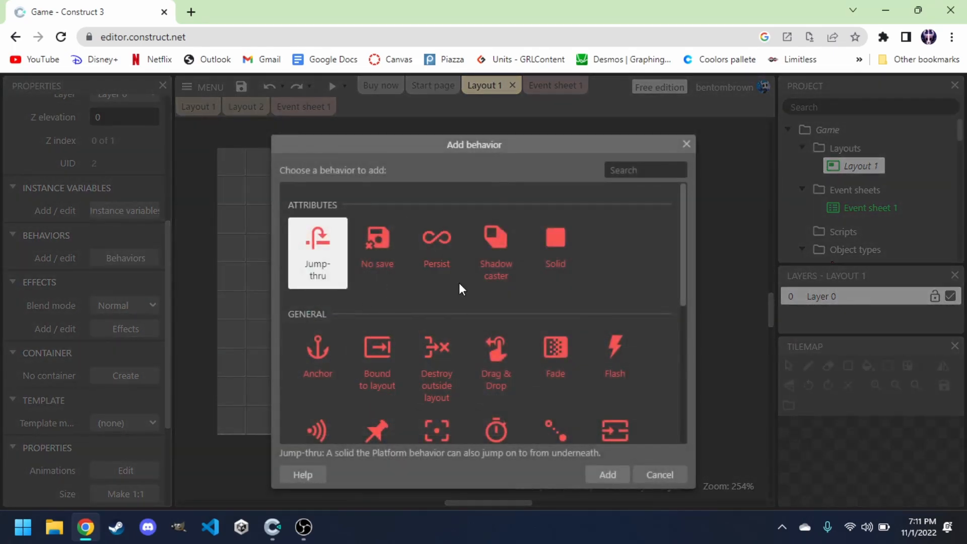
scroll(433, 267, "down", 6)
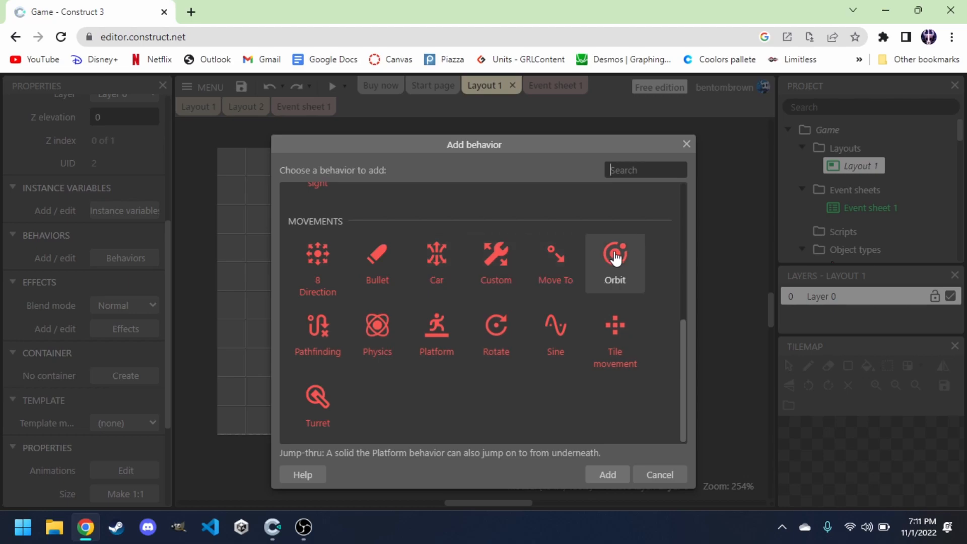
left_click(321, 267)
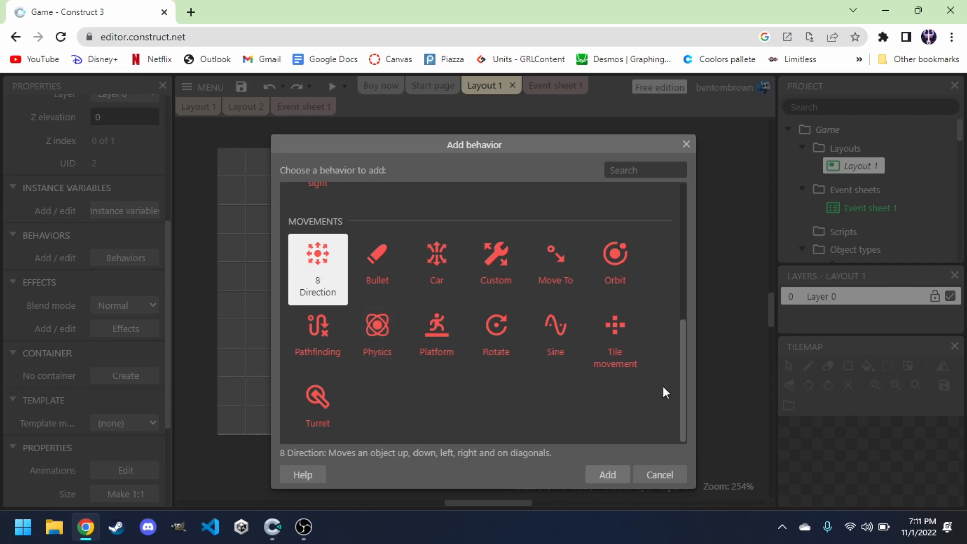
left_click(608, 475)
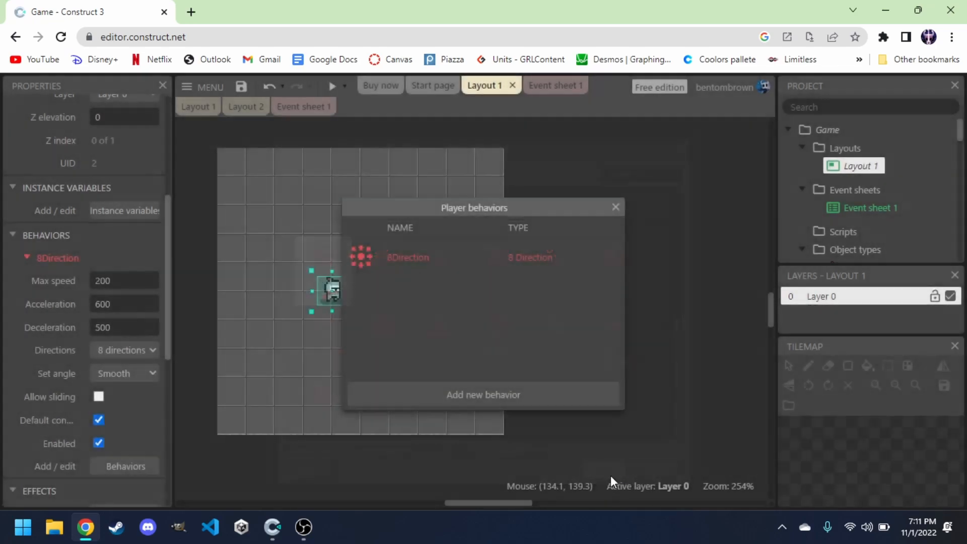
left_click(615, 207)
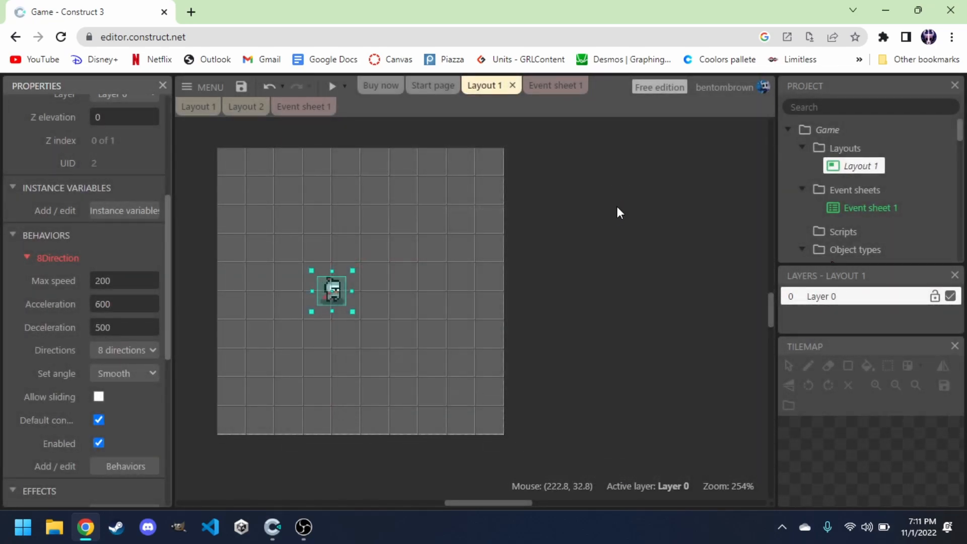
Preview the layout and move the knight around with the arrow keys to test its movement.
left_click(333, 86)
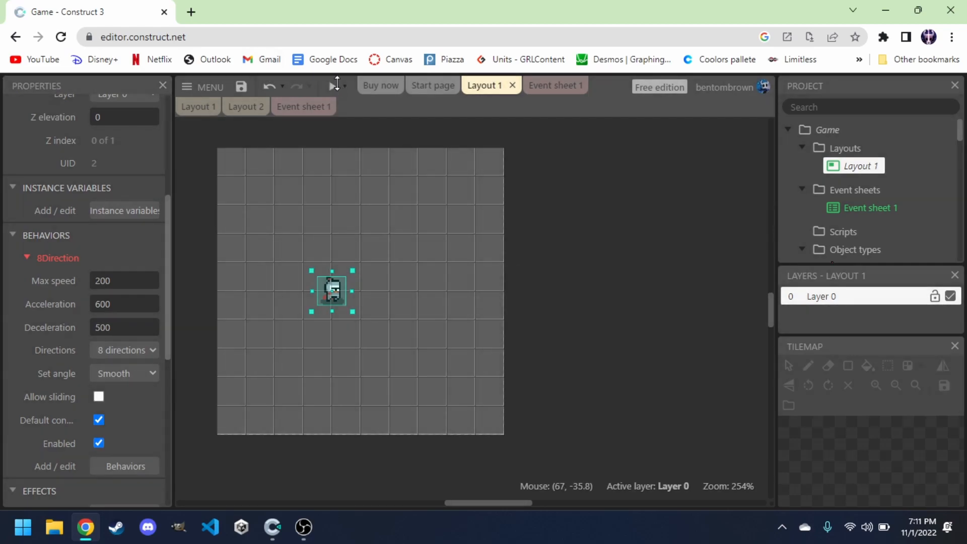
key("Right")
key("Left")
key("Up")
key("Right")
key("Down")
key("Left")
key("Up")
key("Right")
key("Up")
key("Left")
key("Down")
key("Right")
key("Up")
key("Left")
key("Down")
key("Right")
key("Right")
key("Down")
key("Left")
key("Up")
key("Right")
key("Up")
key("Left")
key("Right")
key("Down")
key("Left")
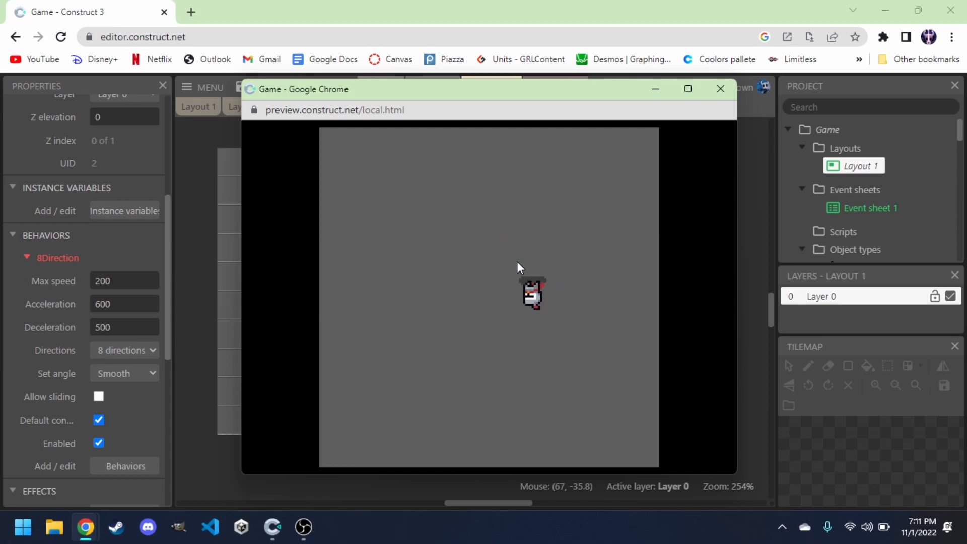
left_click(720, 89)
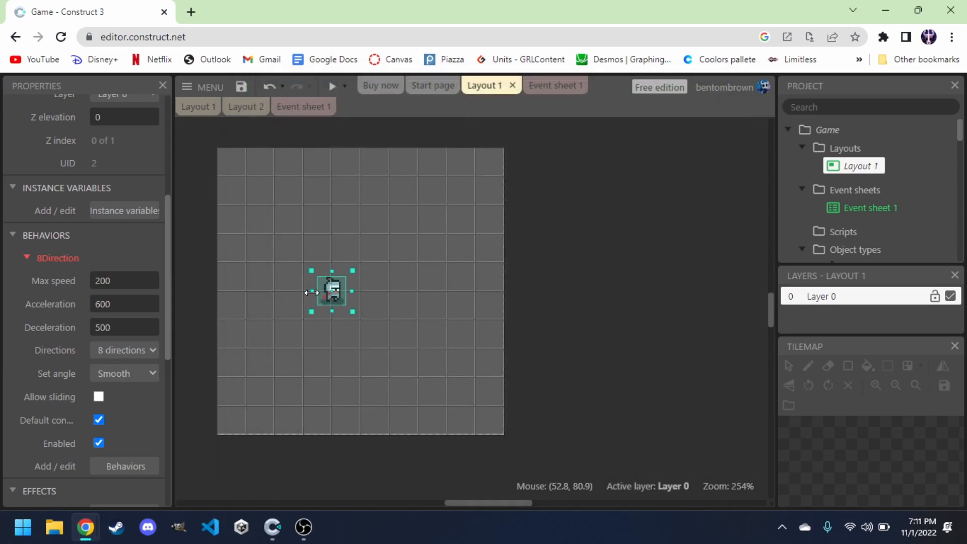
Set the 8Direction max speed to 100, acceleration and deceleration to 1000, and Set angle to No.
left_click(128, 281)
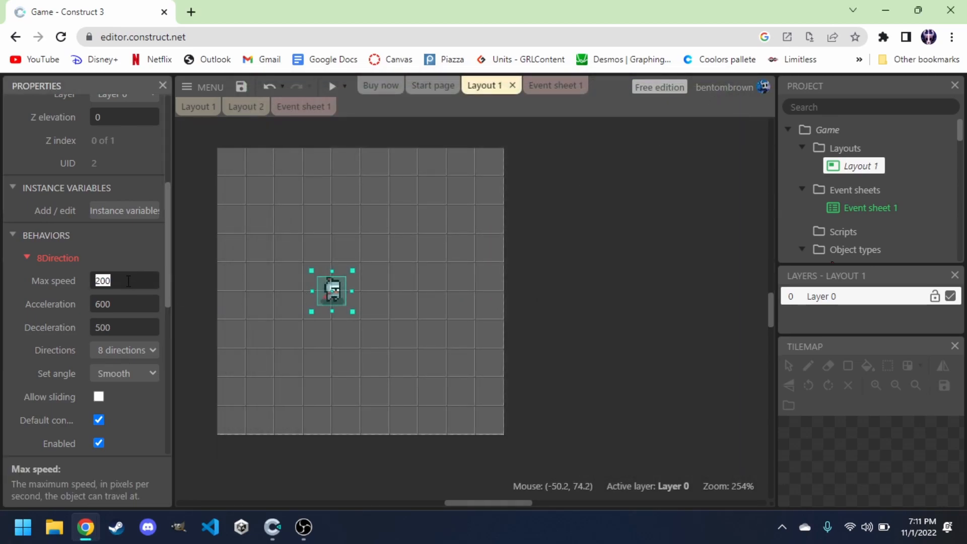
type("10")
left_click(123, 307)
type("1")
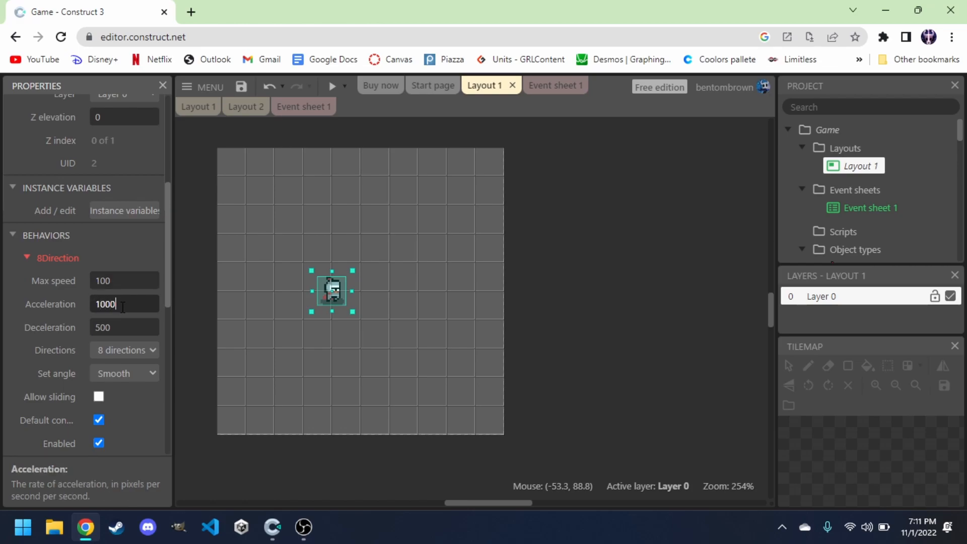
left_click(130, 328)
type("10")
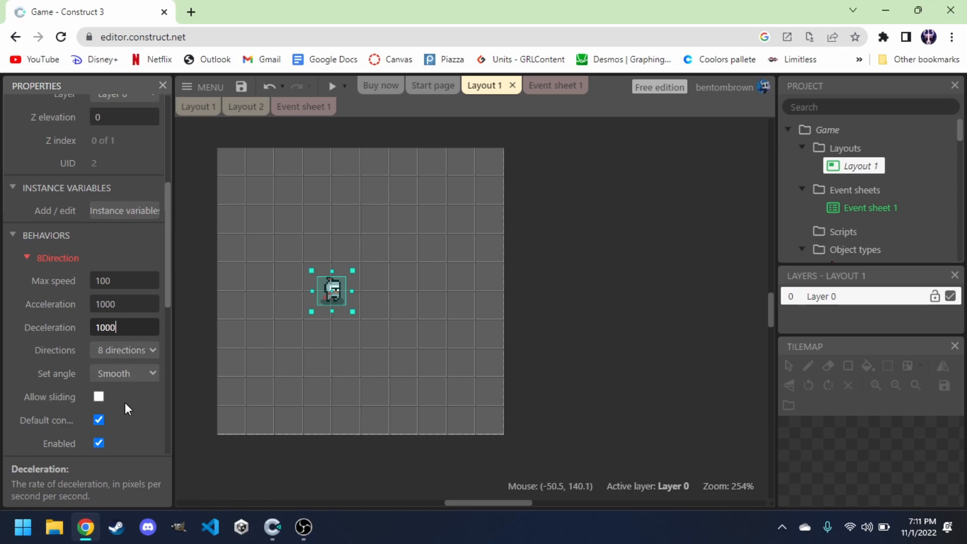
left_click(123, 374)
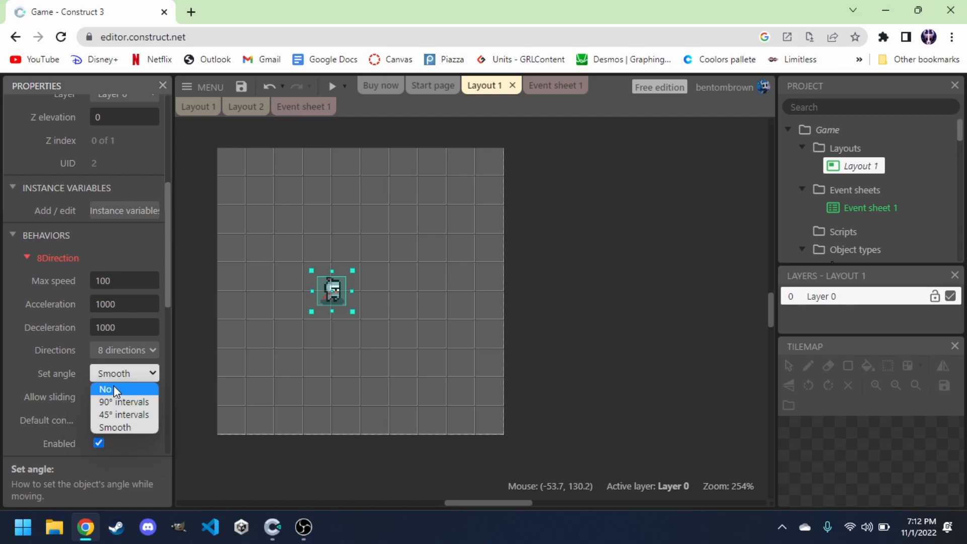
left_click(113, 388)
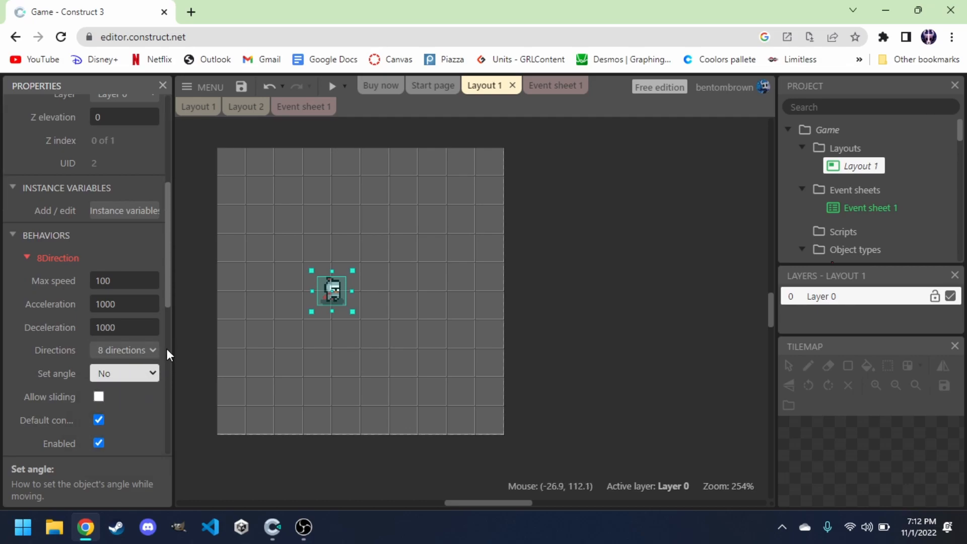
Set the Player's 8Direction directions option to 8 directions.
left_click(131, 352)
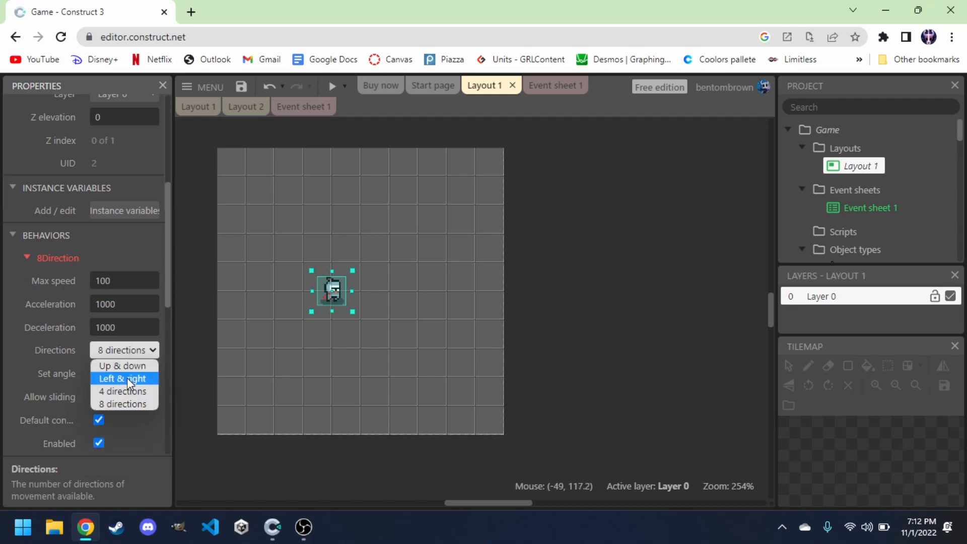
left_click(120, 403)
left_click(196, 333)
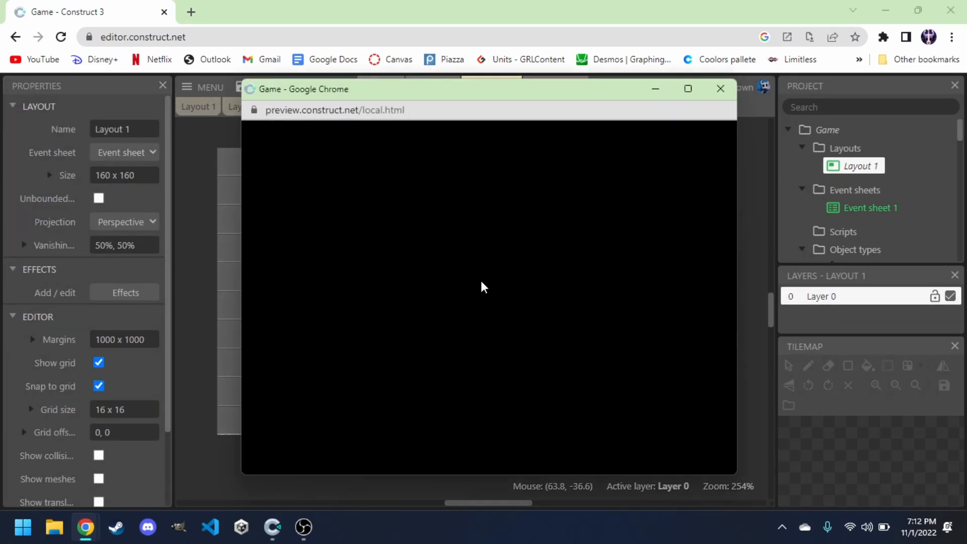
Preview the layout again and move the knight in all directions with the arrow keys, then close the preview.
key("Right")
key("Up")
key("Left")
key("Down")
key("Right")
key("Right")
key("Down")
key("Left")
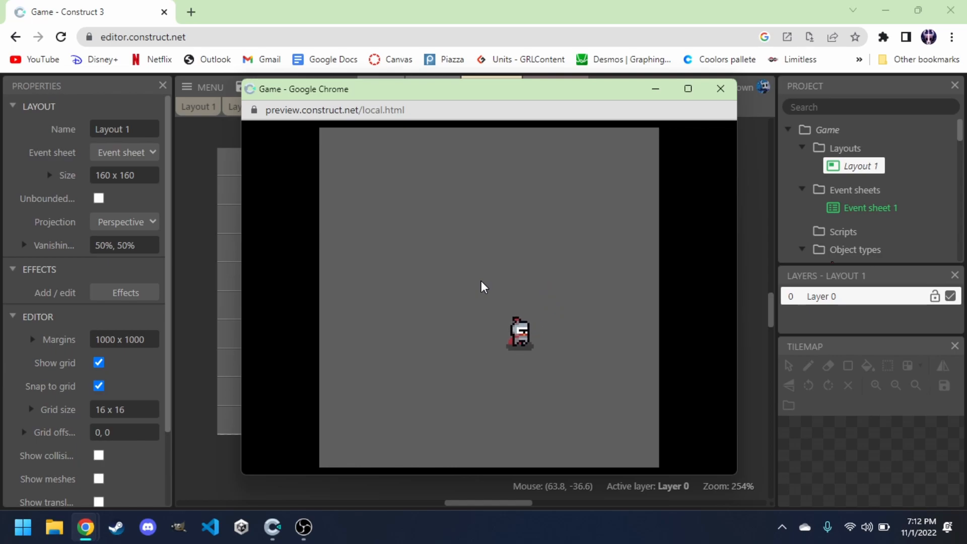
key("Up")
key("Left")
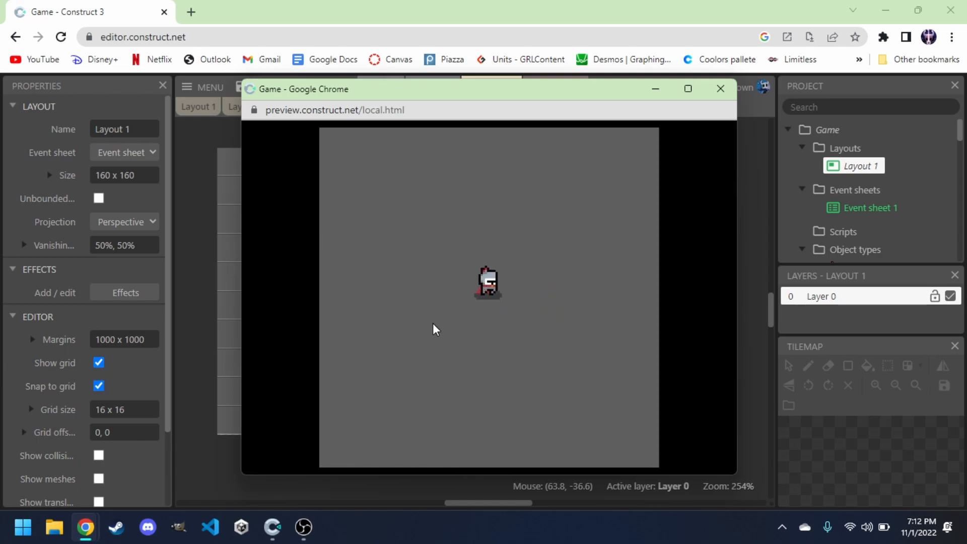
left_click(721, 89)
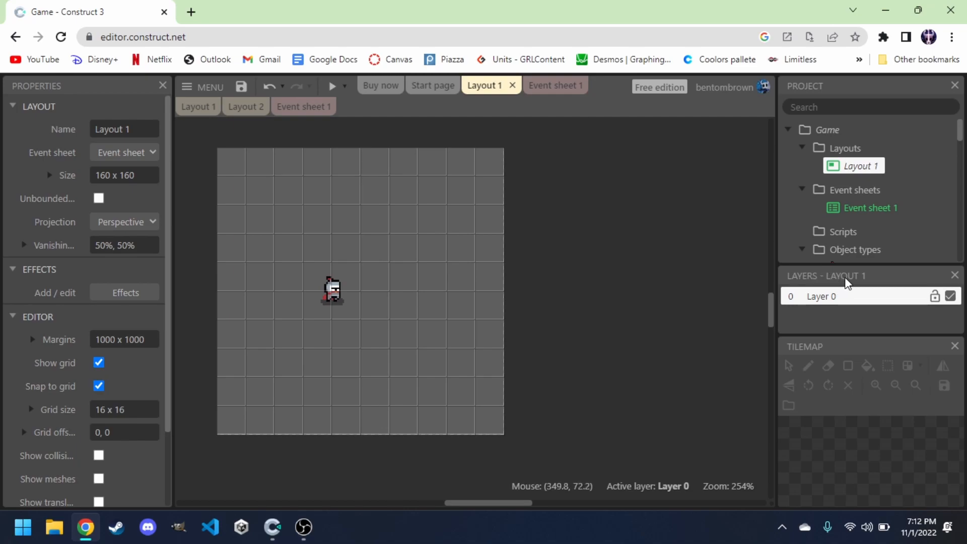
Add a new layer at the bottom of the layout's layer list.
right_click(835, 316)
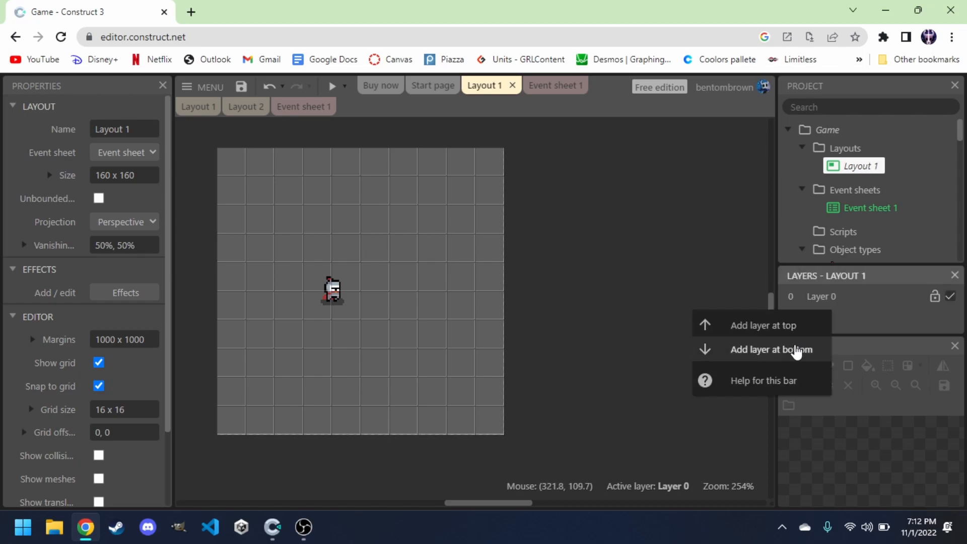
left_click(796, 349)
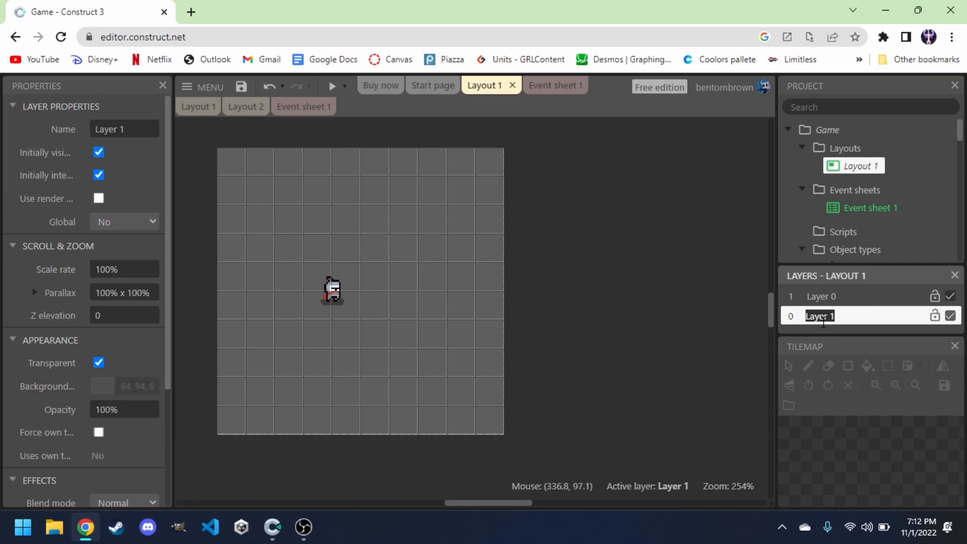
left_click(860, 324)
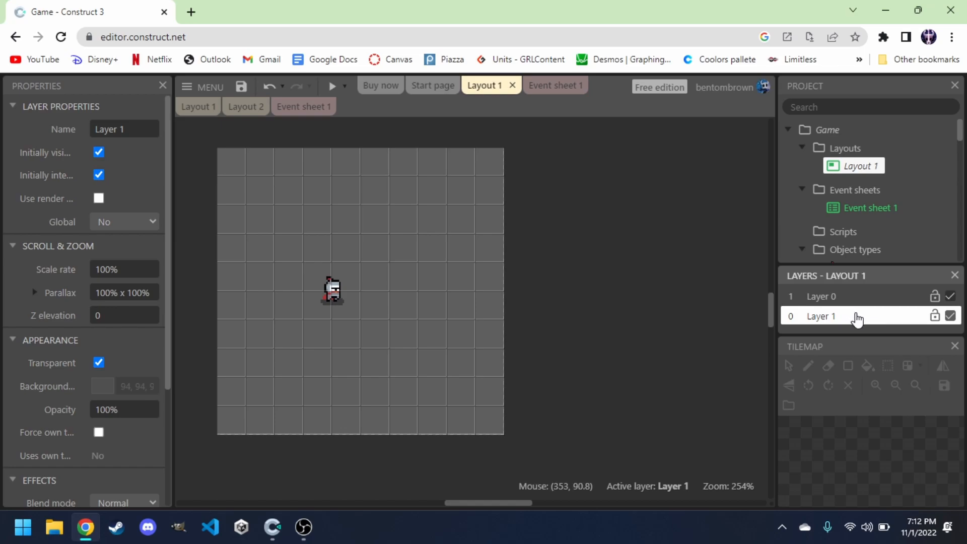
mouse_move(844, 320)
left_mouse_down()
mouse_move(838, 307)
mouse_move(841, 315)
left_mouse_up()
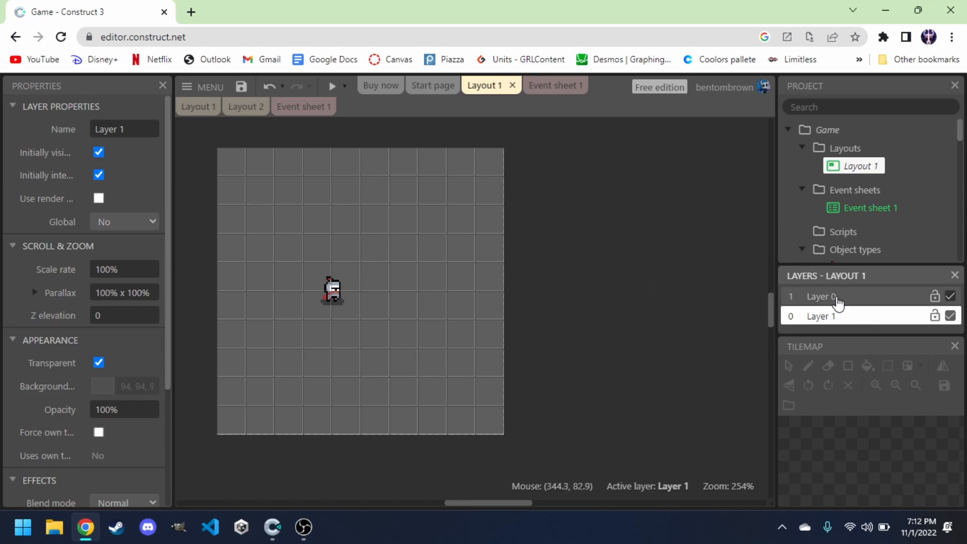
Insert a Tilemap object into the layout on the new bottom layer.
left_click(332, 286)
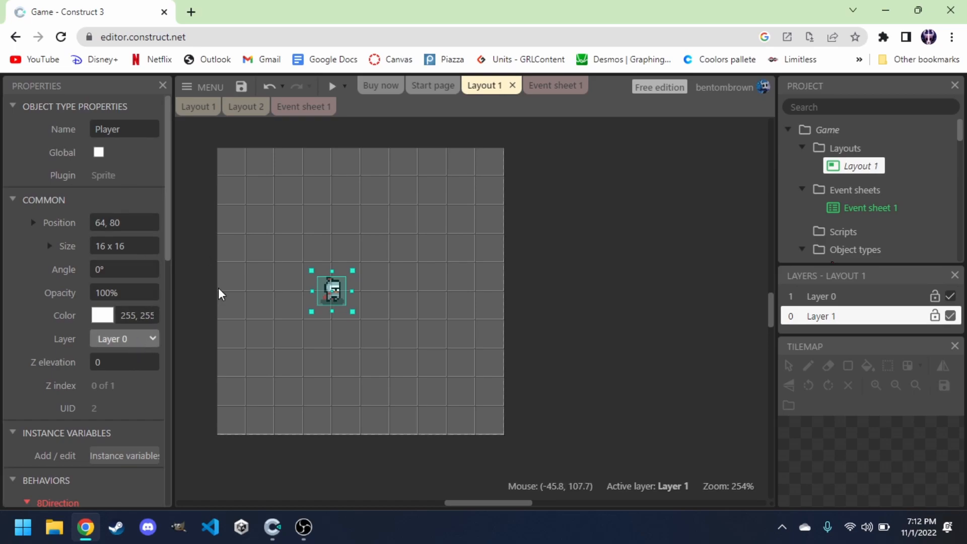
left_click(540, 210)
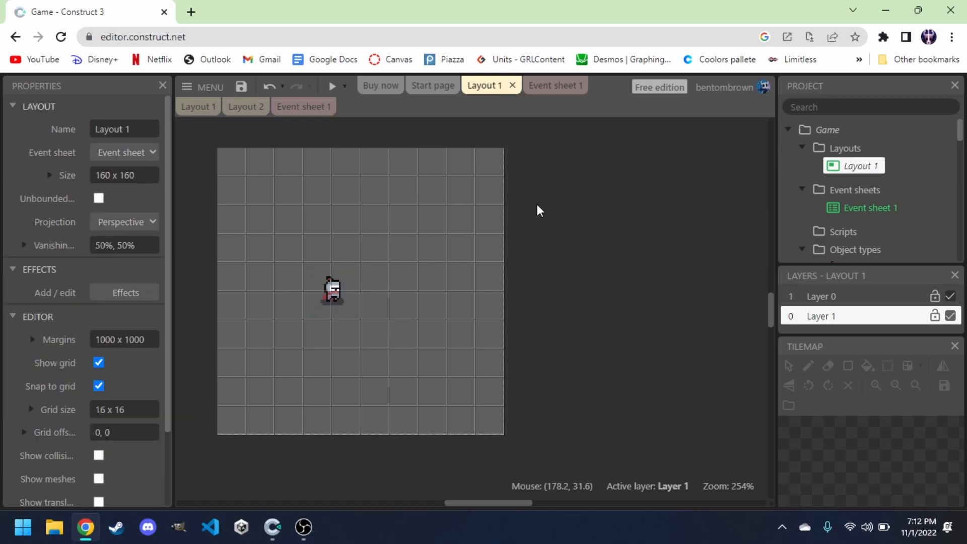
right_click(539, 211)
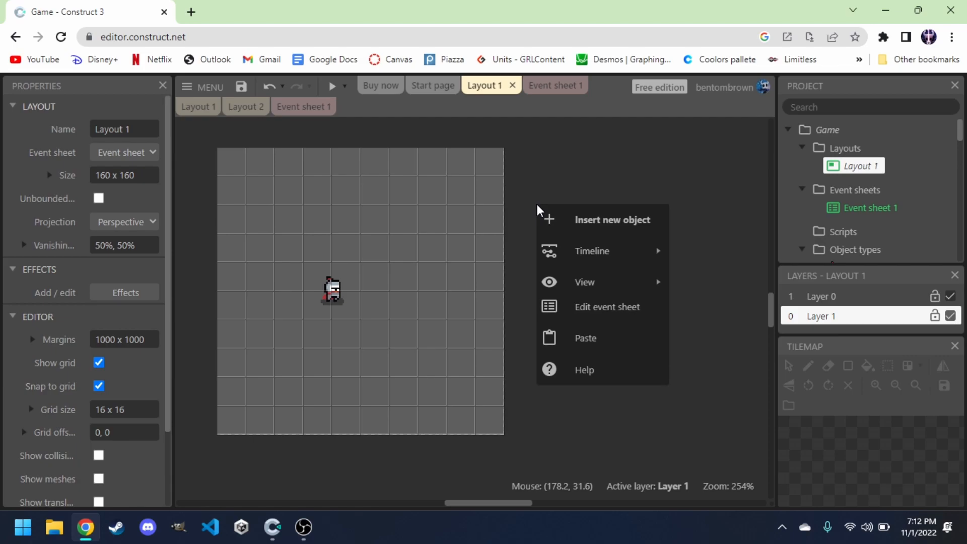
left_click(562, 220)
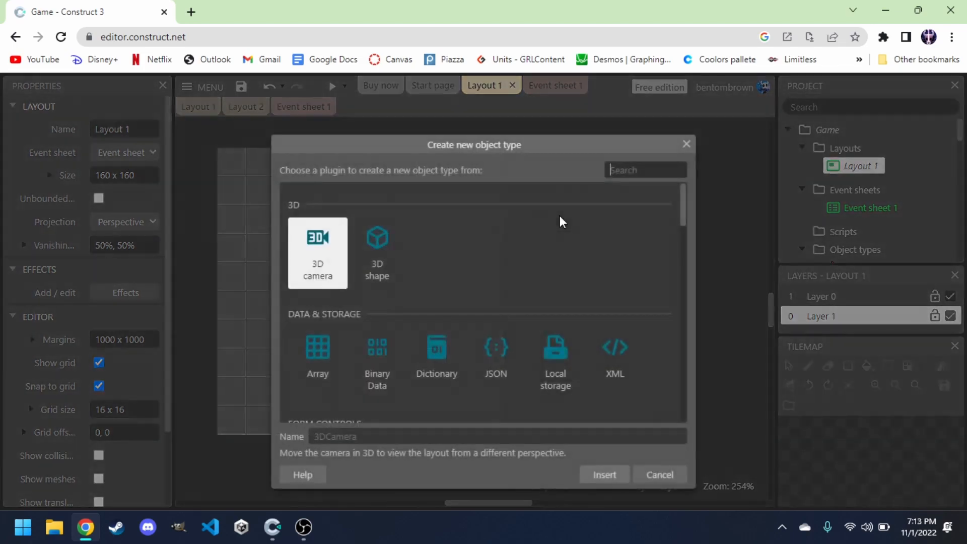
type("til")
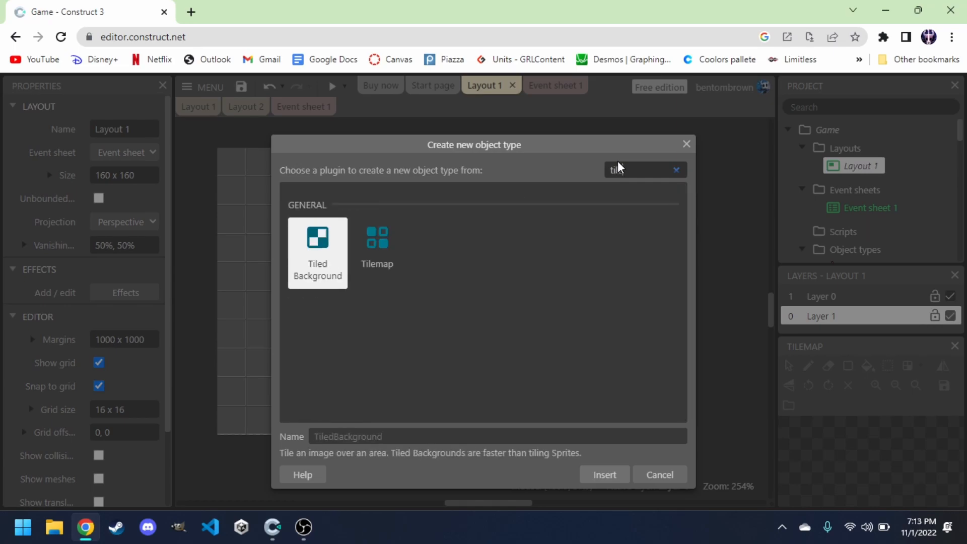
type("e")
left_click(388, 262)
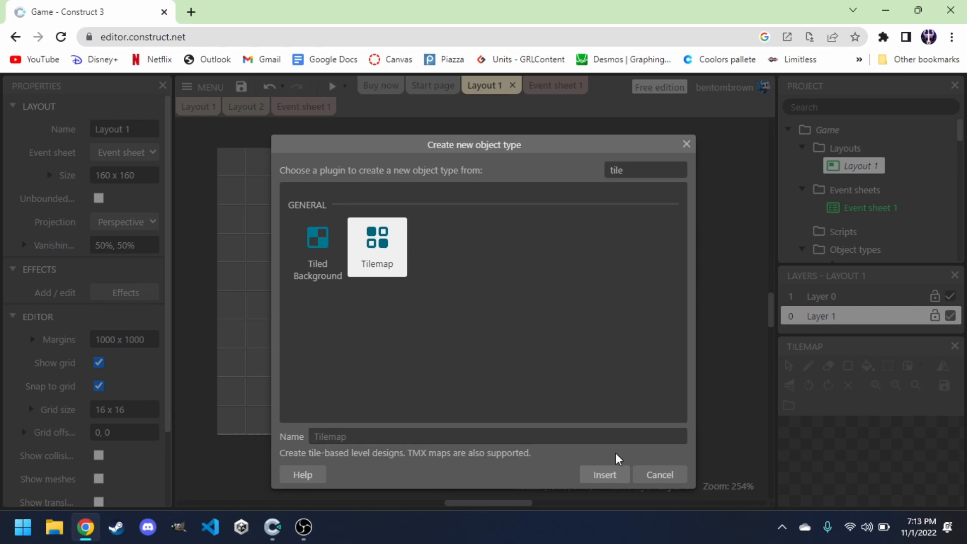
left_click(603, 476)
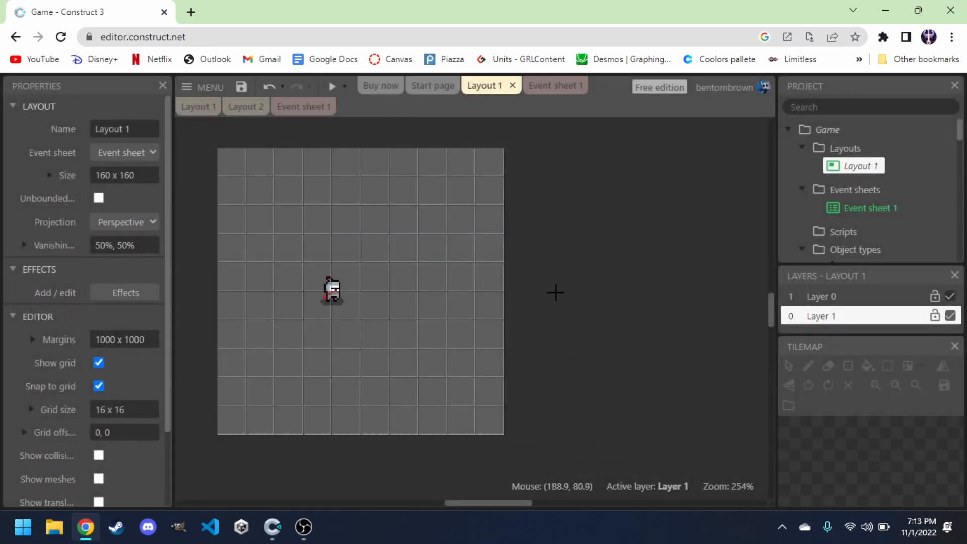
left_click(530, 278)
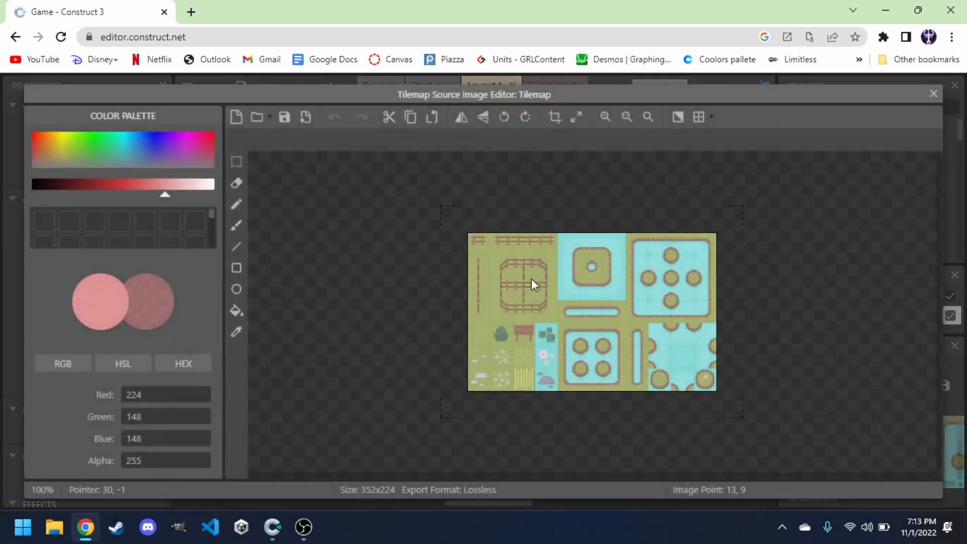
Load the full tilemap PNG from the dungeon asset folder as the Tilemap's source image and close the image editor.
left_click(255, 119)
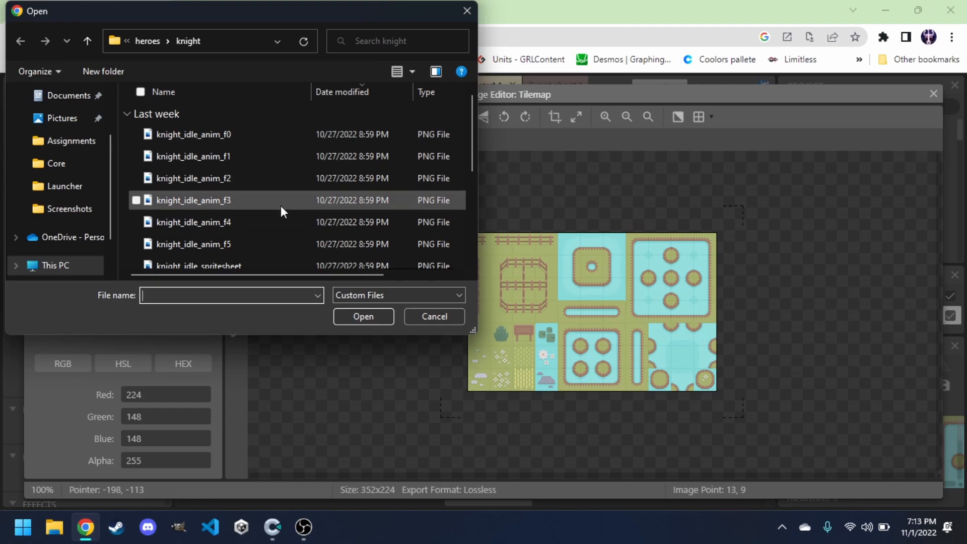
left_click(461, 11)
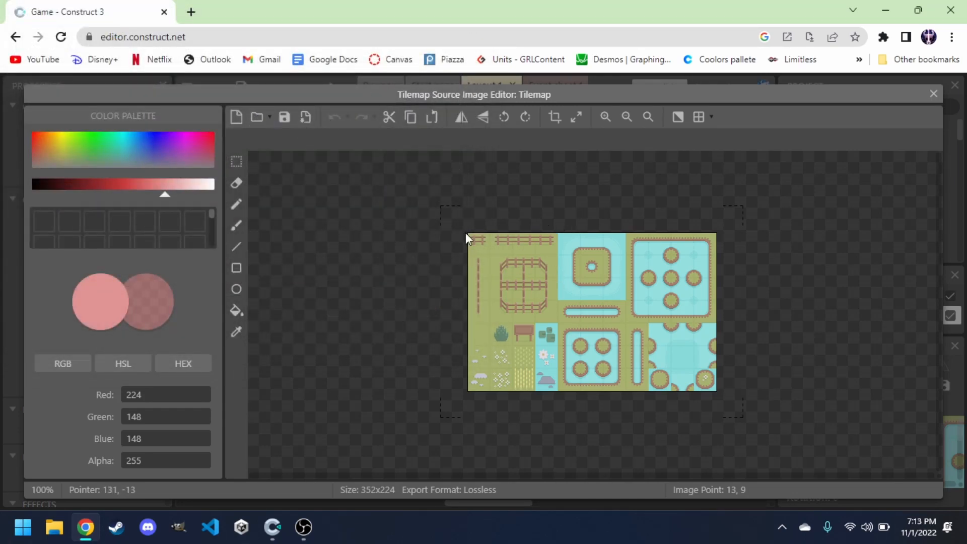
left_click(257, 118)
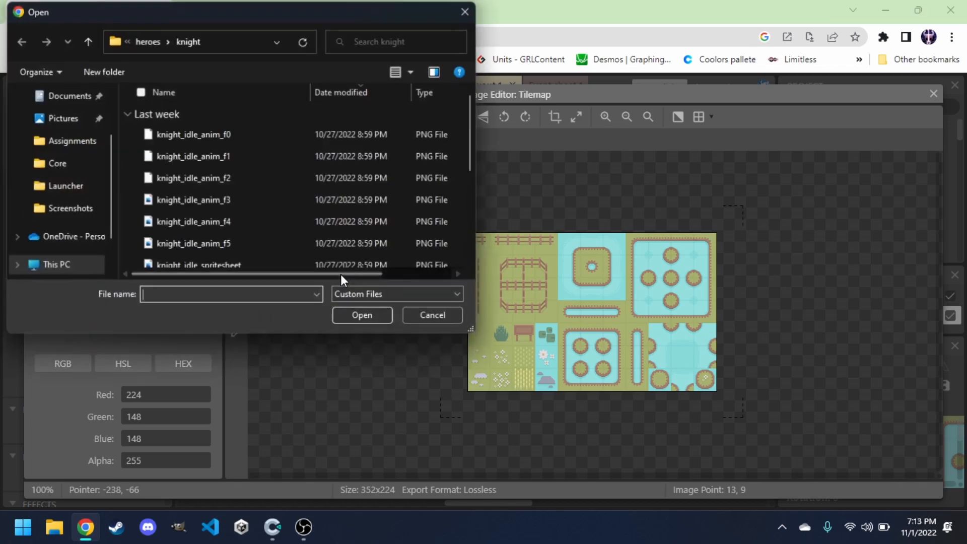
left_click(143, 40)
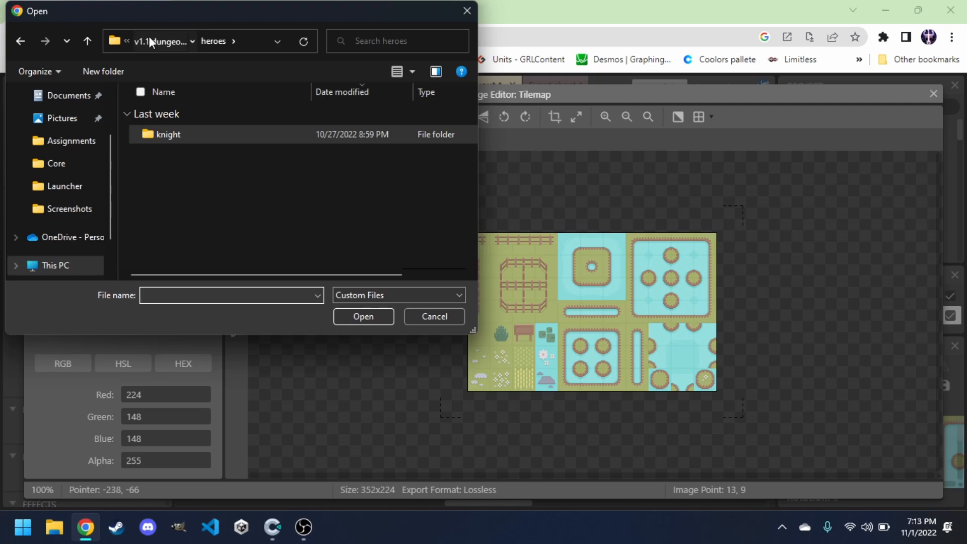
left_click(150, 38)
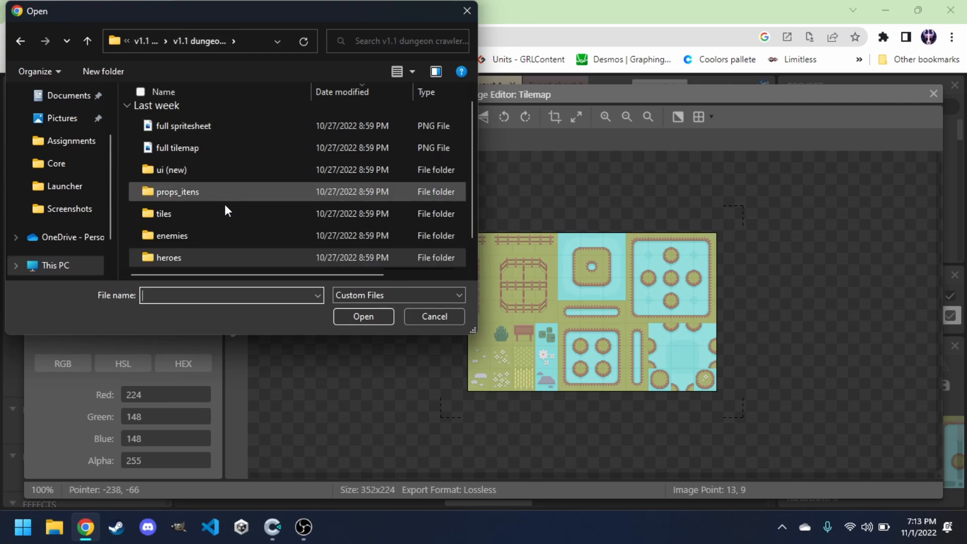
left_click(185, 209)
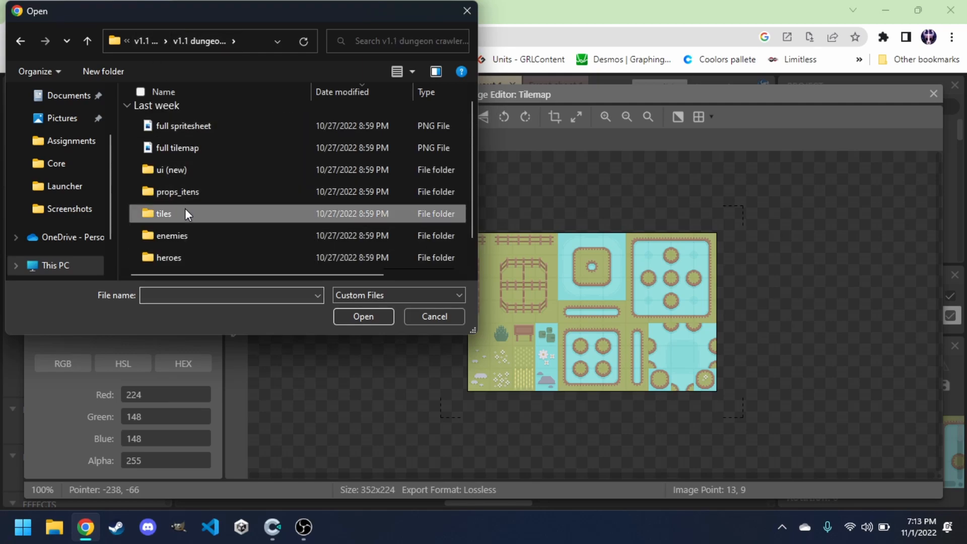
left_click(340, 316)
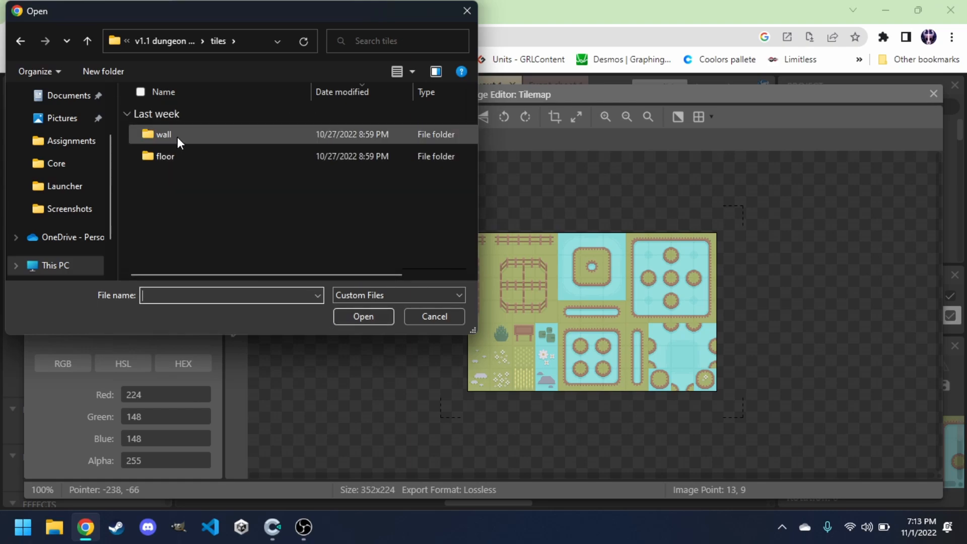
double_click(182, 155)
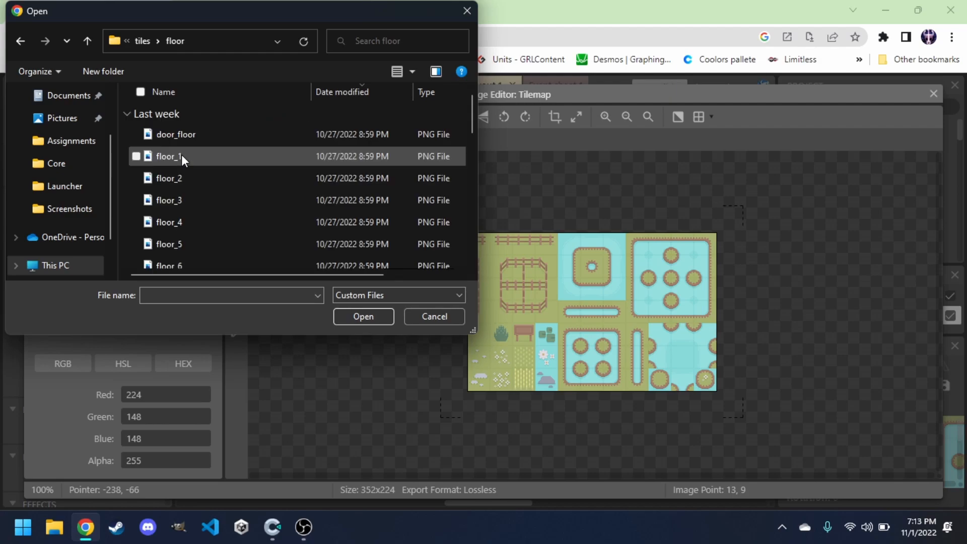
scroll(208, 218, "down", 3)
scroll(208, 218, "up", 3)
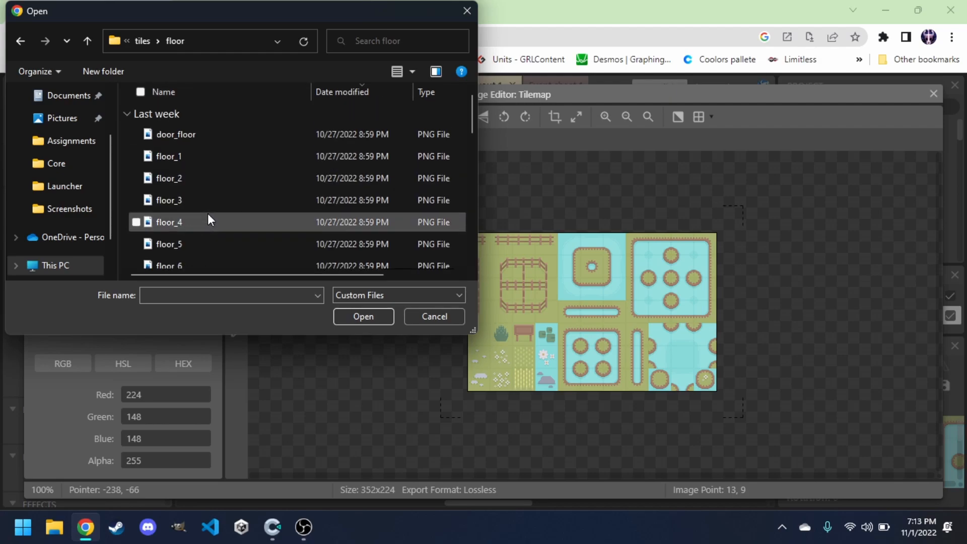
left_click(143, 40)
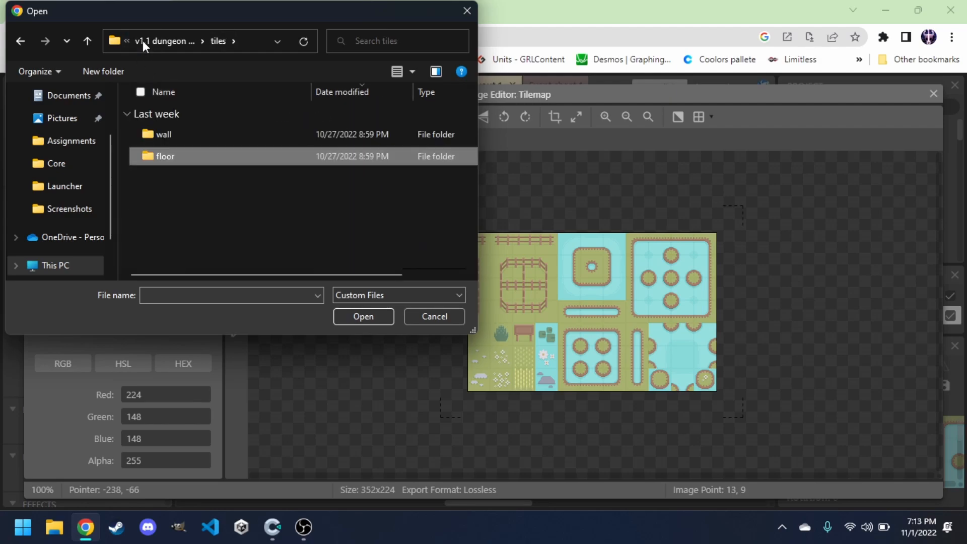
left_click(168, 42)
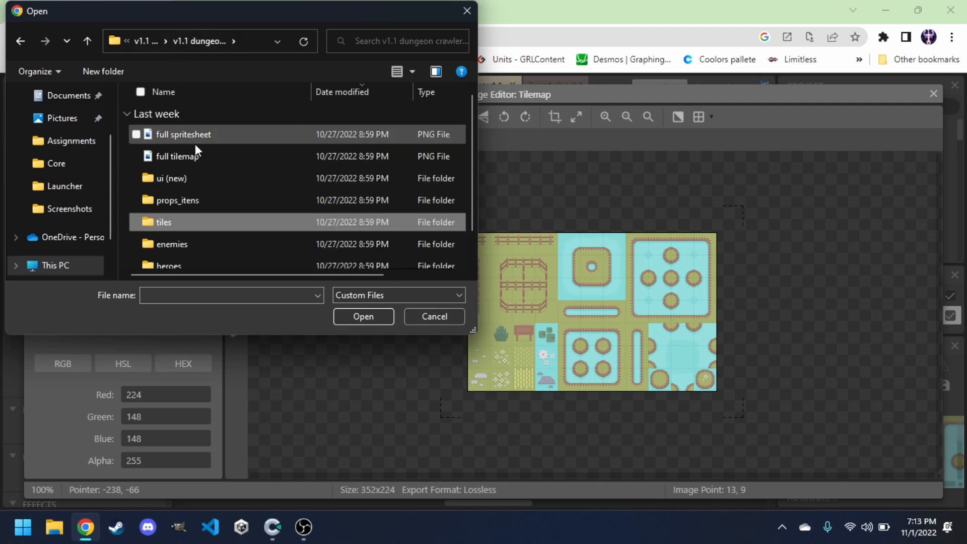
left_click(196, 156)
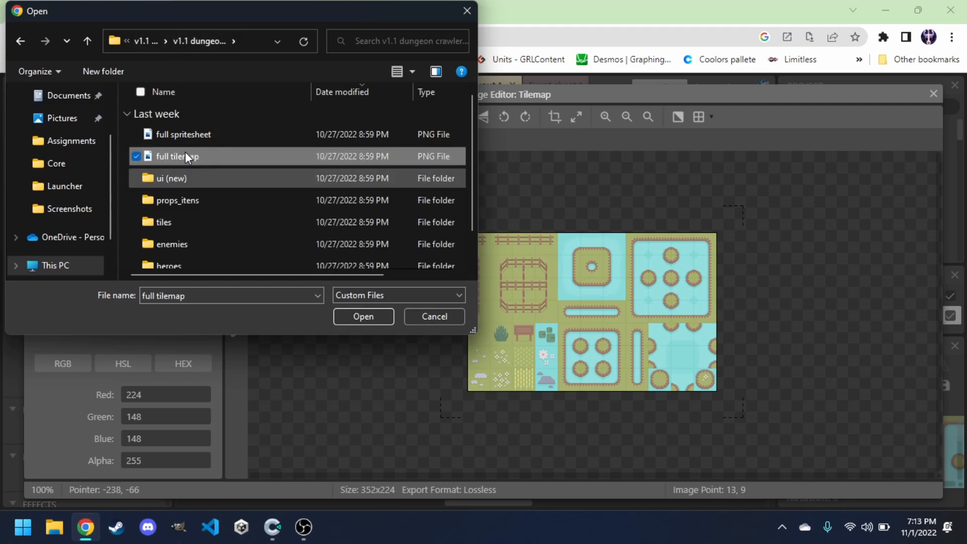
left_click(365, 311)
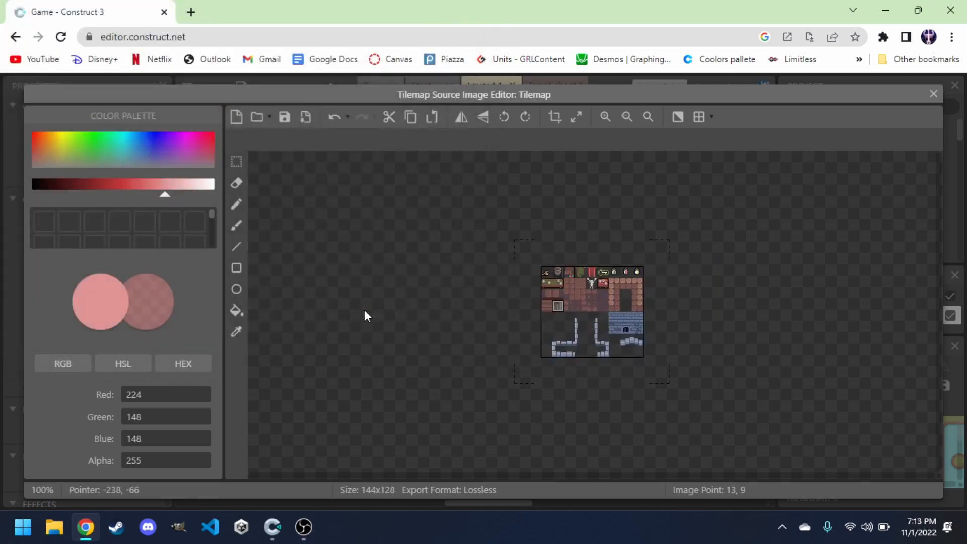
left_click(606, 118)
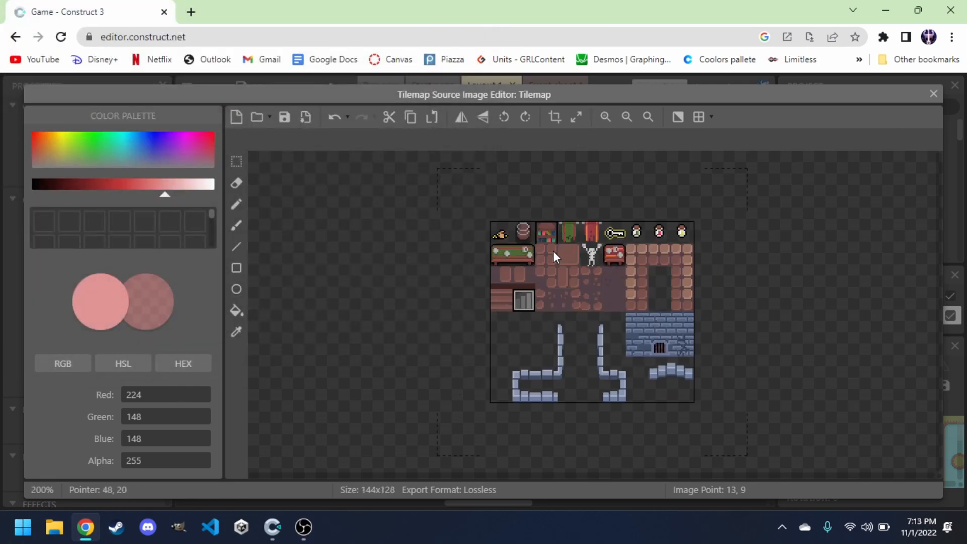
left_click(605, 119)
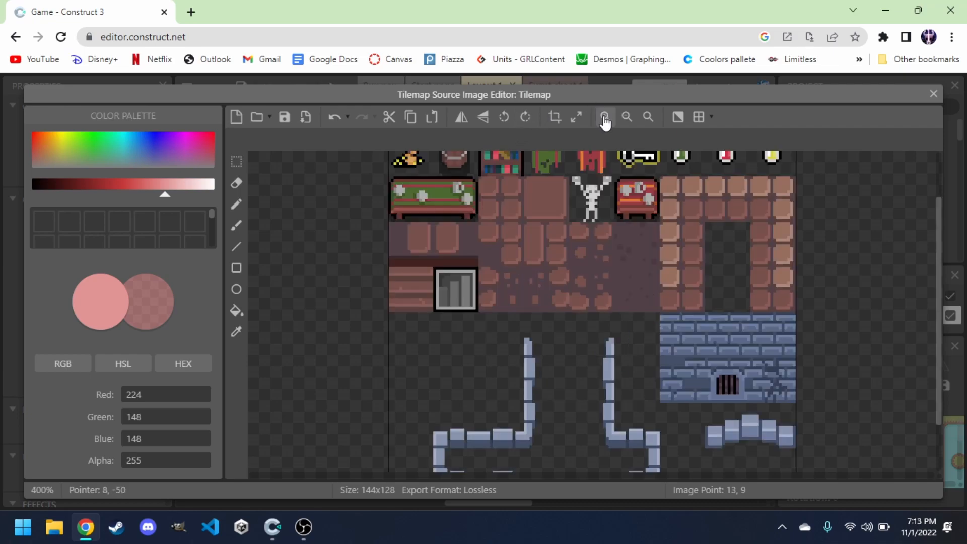
left_click(933, 94)
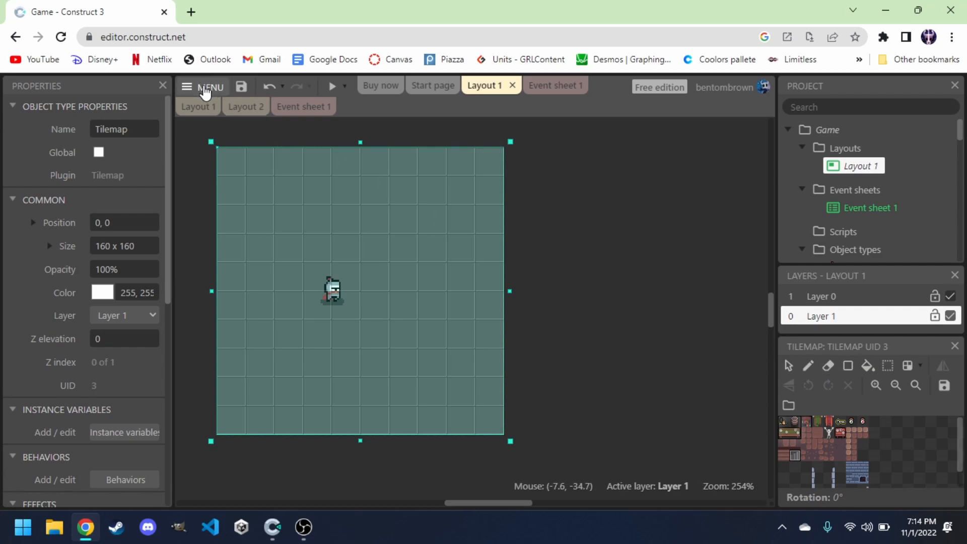
left_click(205, 88)
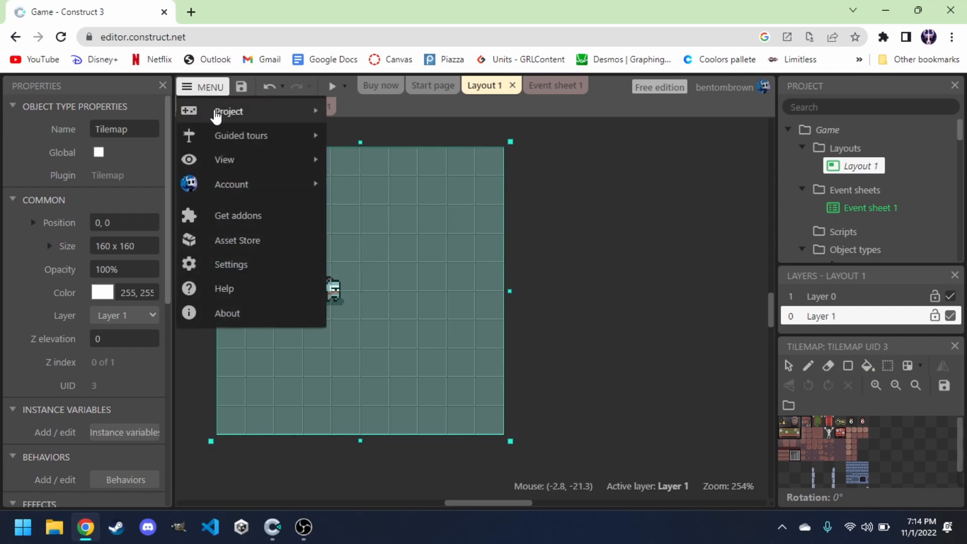
mouse_move(246, 161)
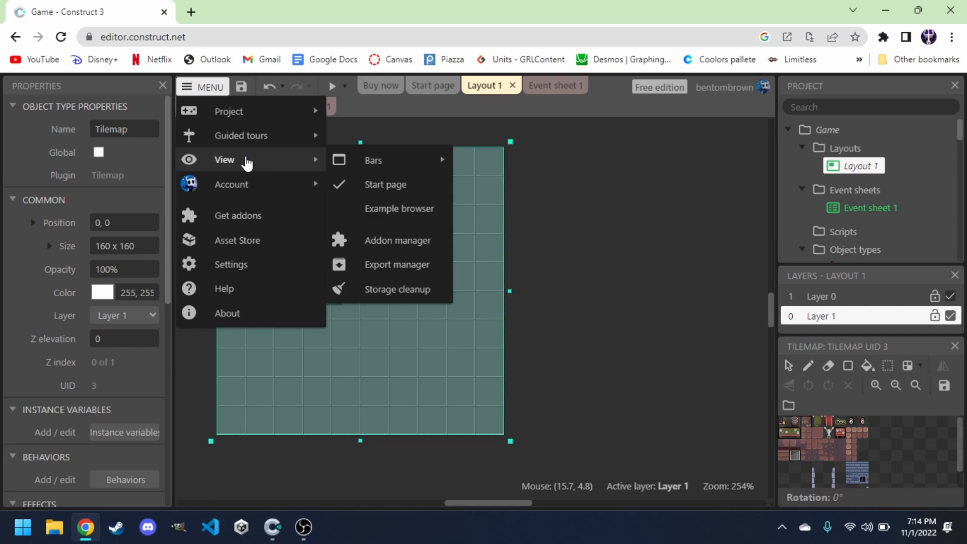
mouse_move(398, 168)
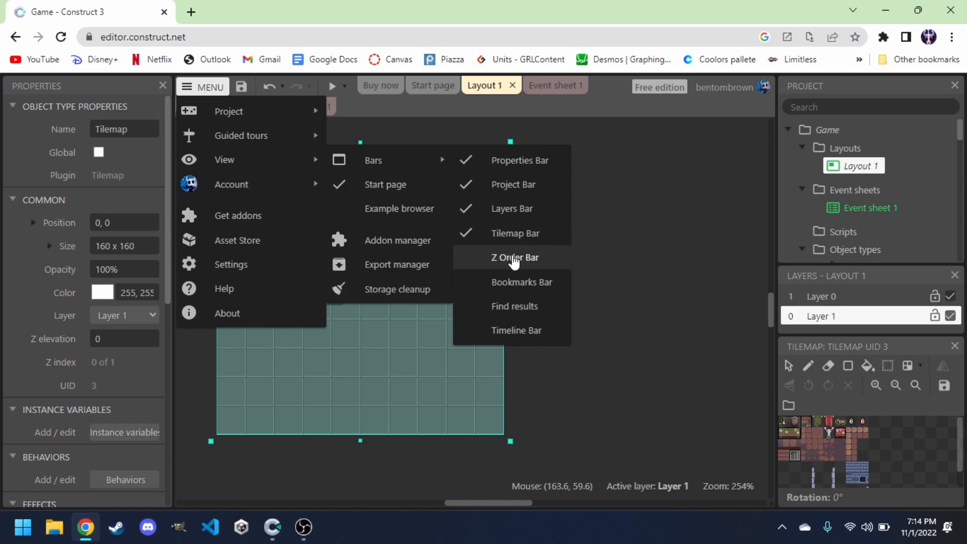
left_click(491, 259)
left_click(636, 246)
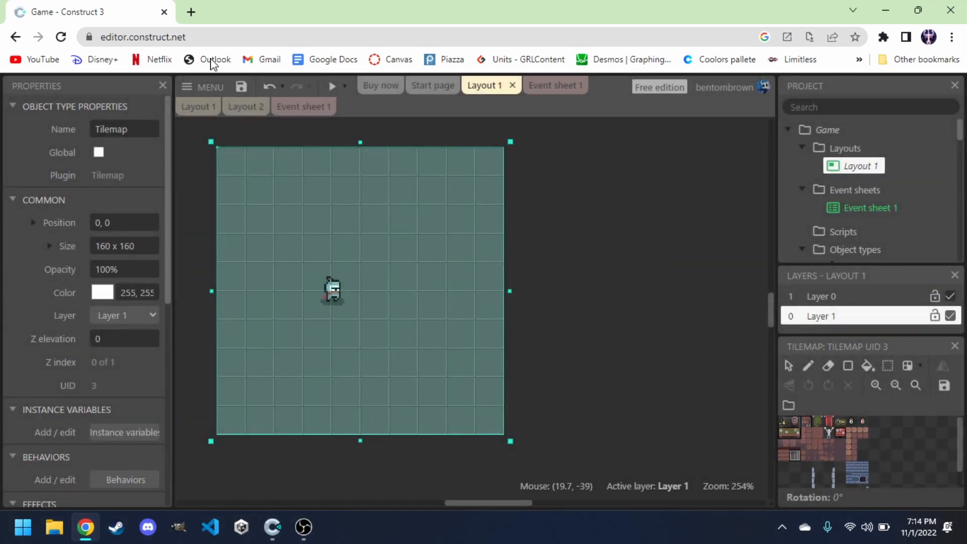
left_click(204, 86)
mouse_move(286, 160)
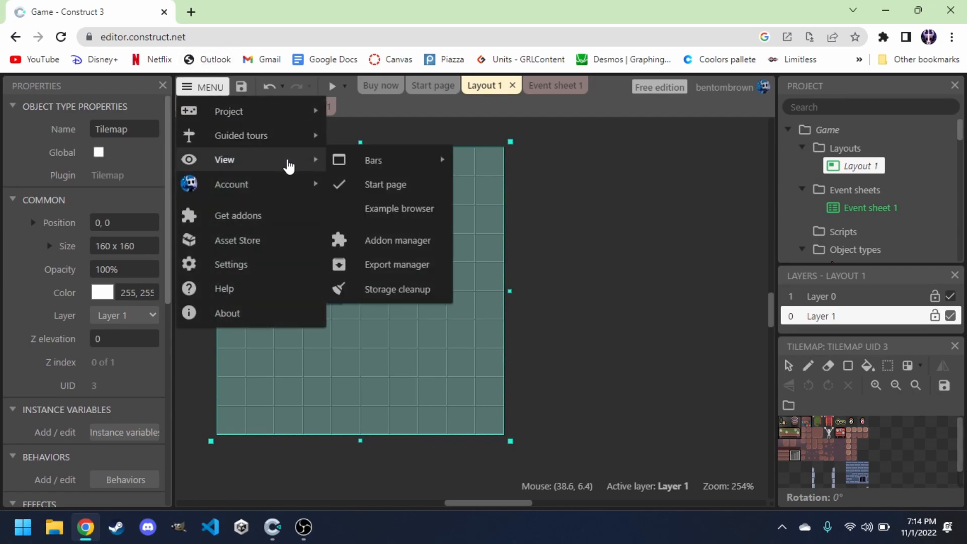
mouse_move(411, 161)
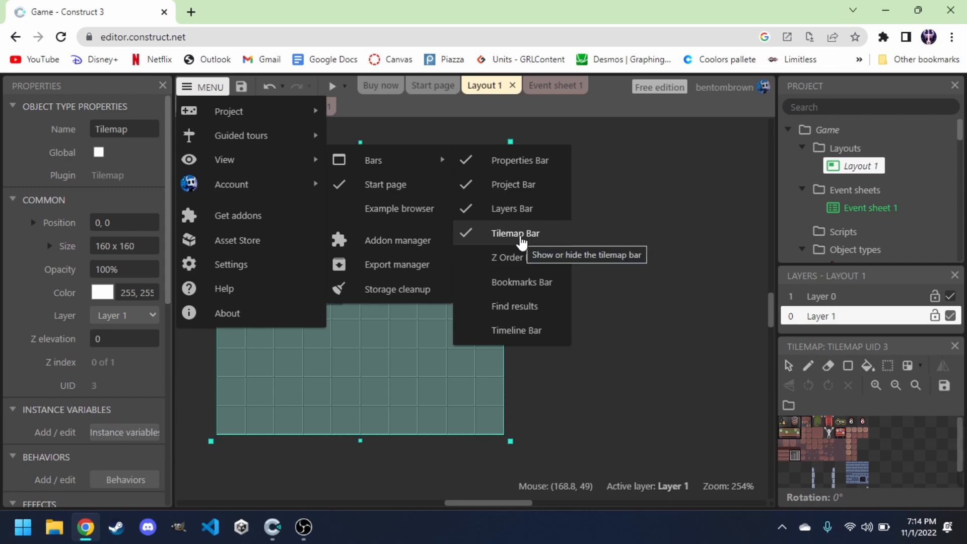
left_click(637, 216)
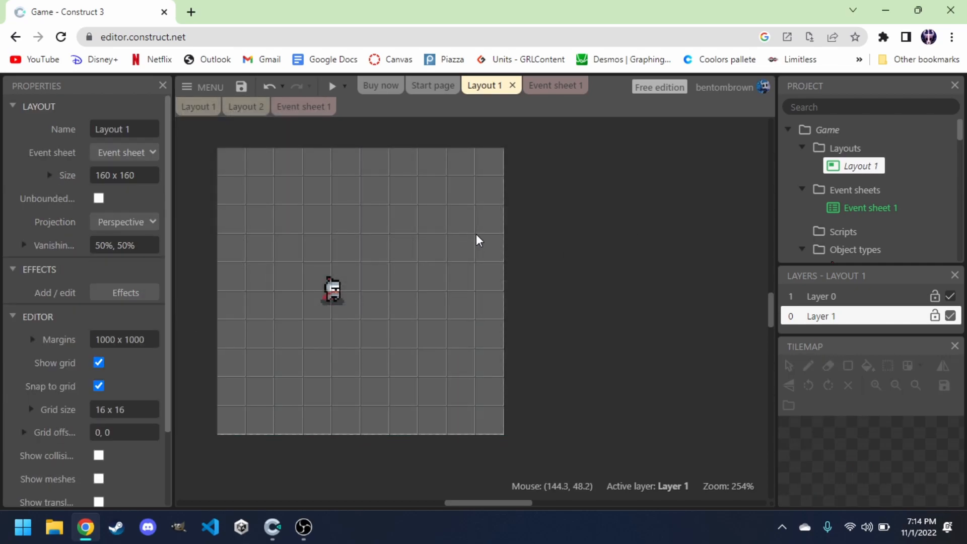
Rename the Tilemap object type to Layer0.
scroll(836, 232, "down", 2)
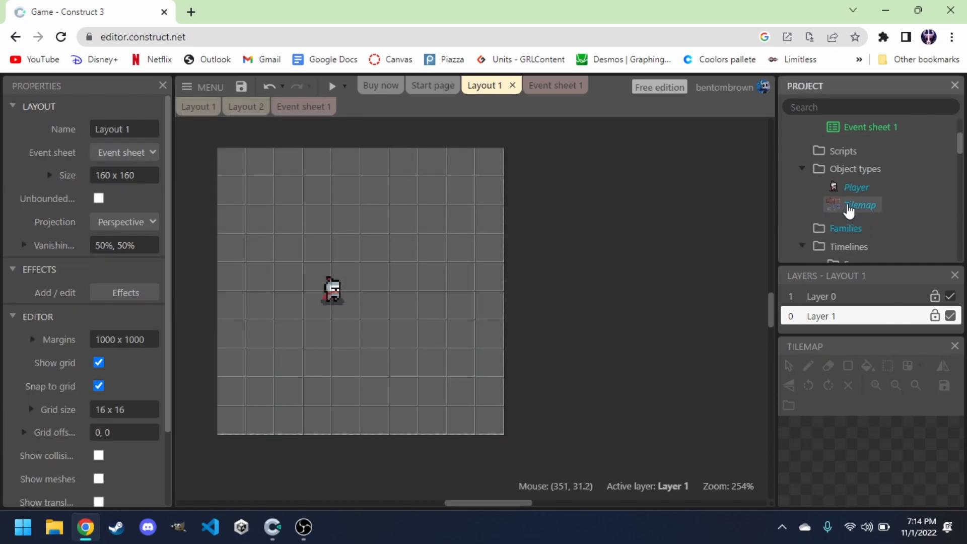
left_click(850, 207)
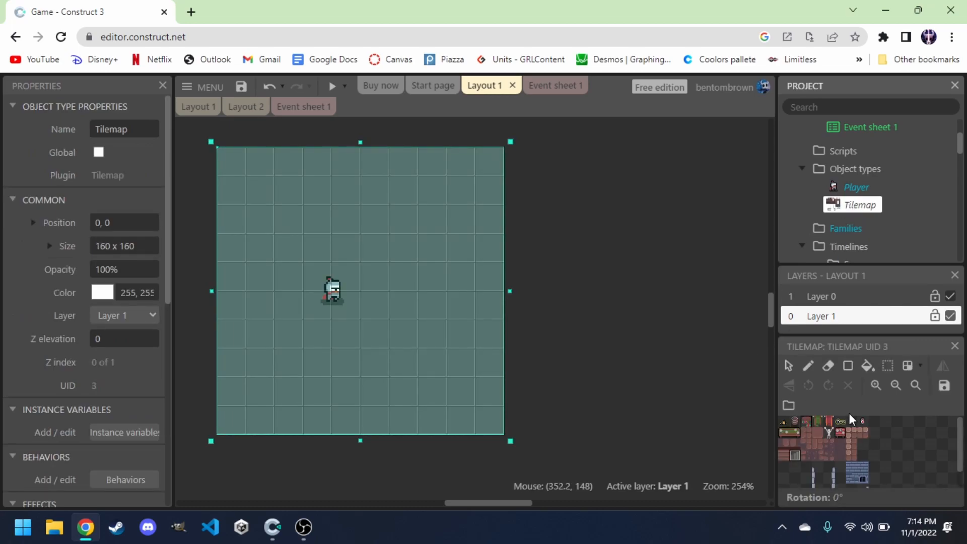
right_click(861, 206)
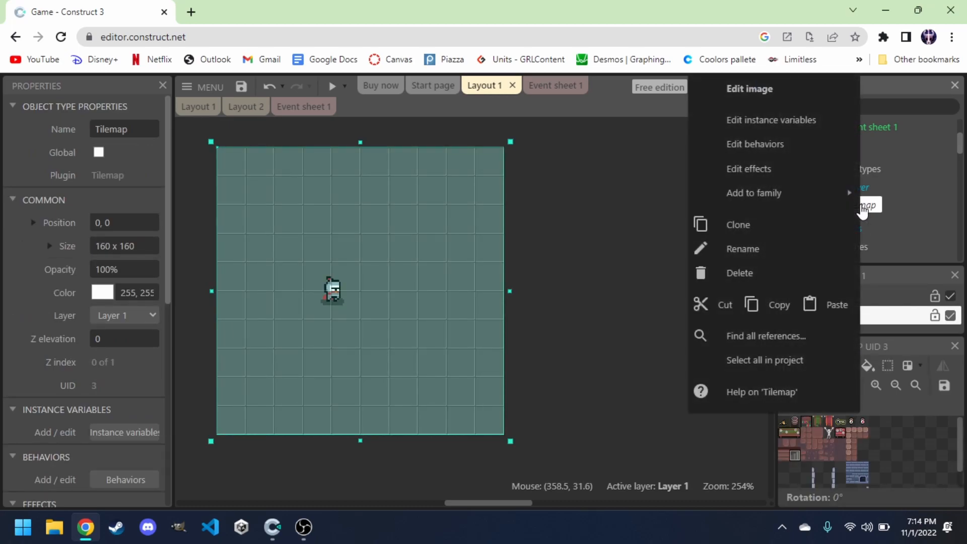
left_click(776, 256)
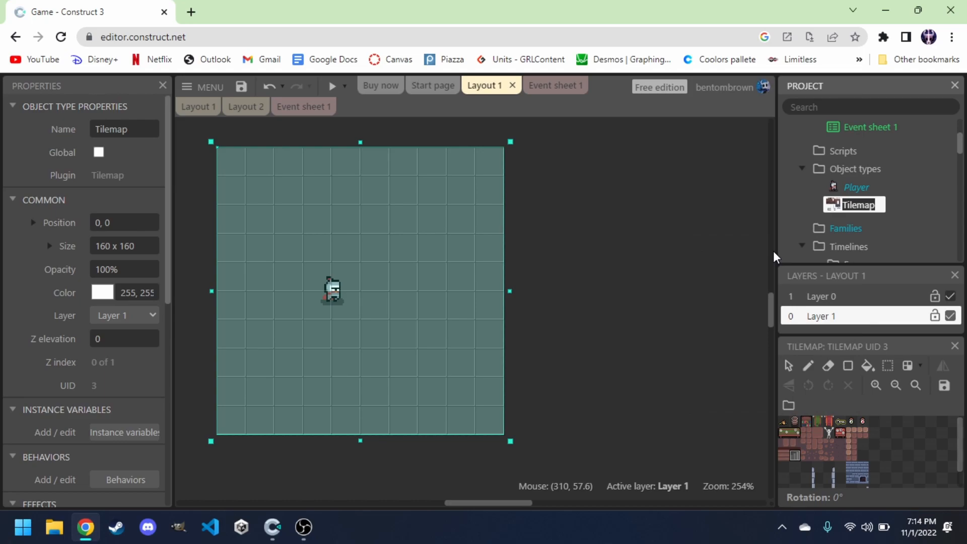
type("Layer0")
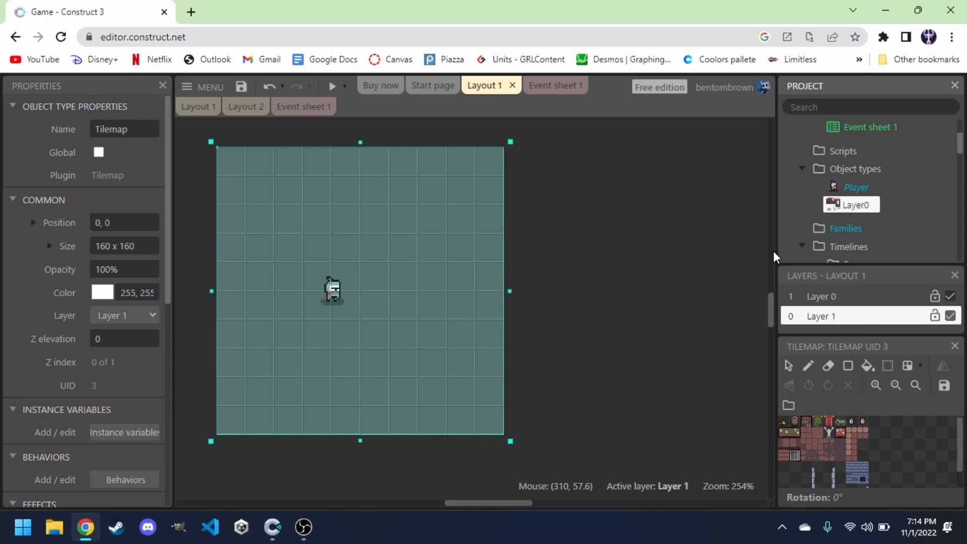
key("Return")
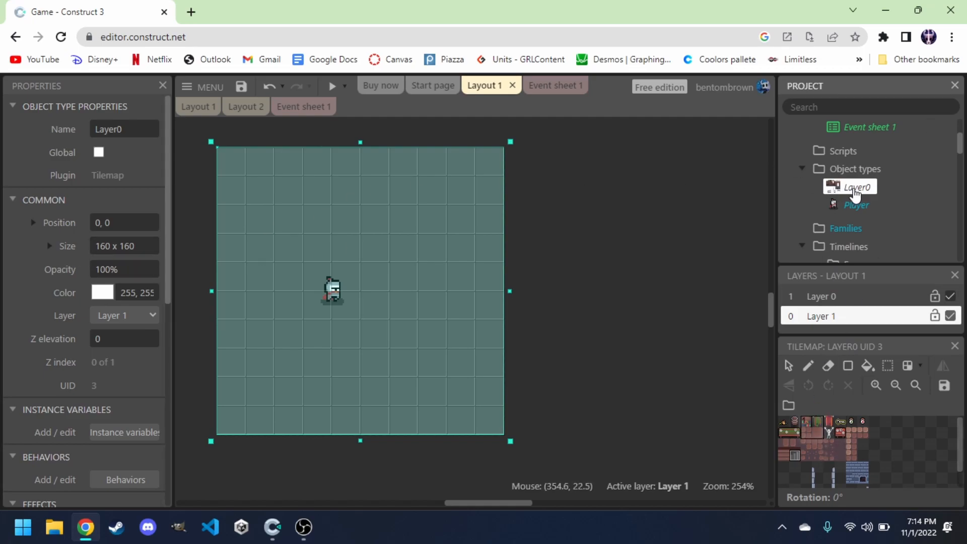
Set the Tilemap's tile width and tile height to 16.
scroll(120, 280, "down", 3)
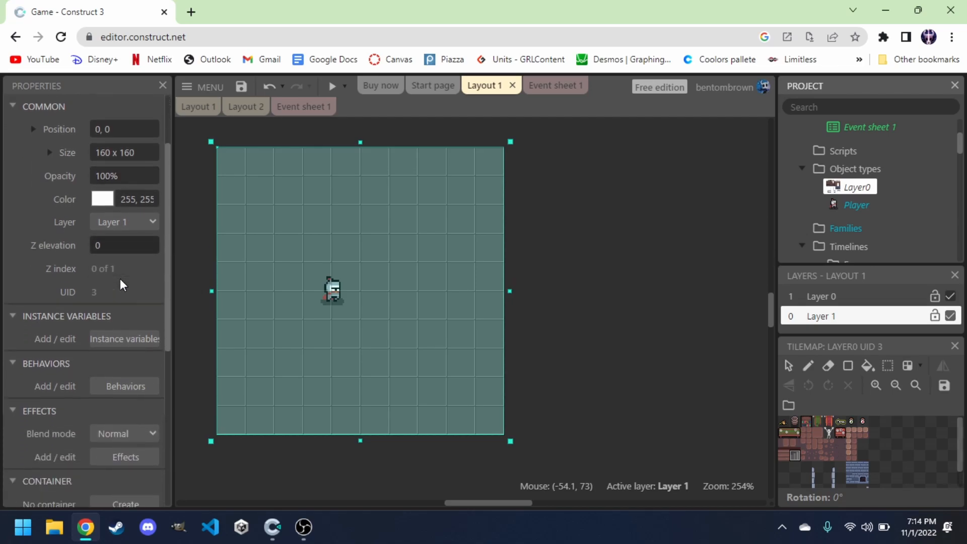
scroll(121, 285, "down", 5)
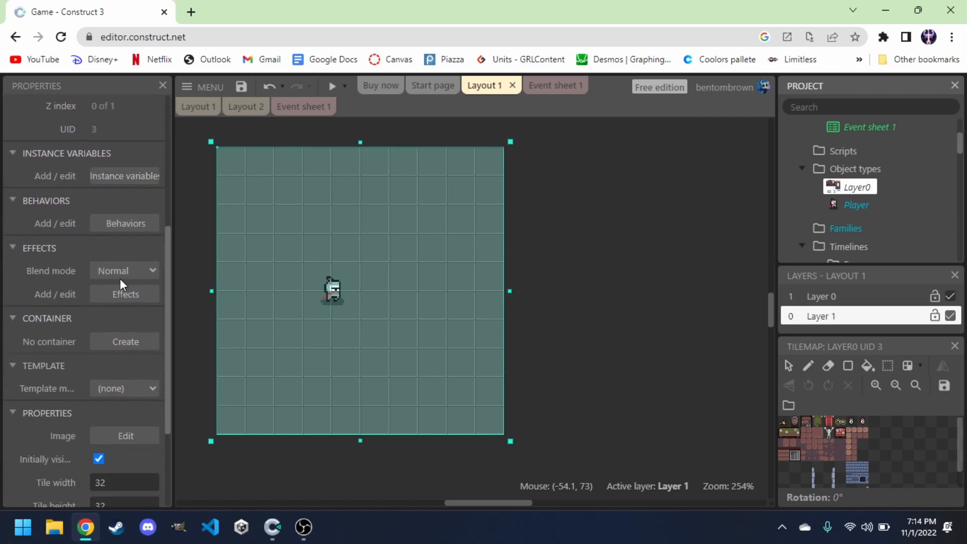
scroll(122, 286, "down", 1)
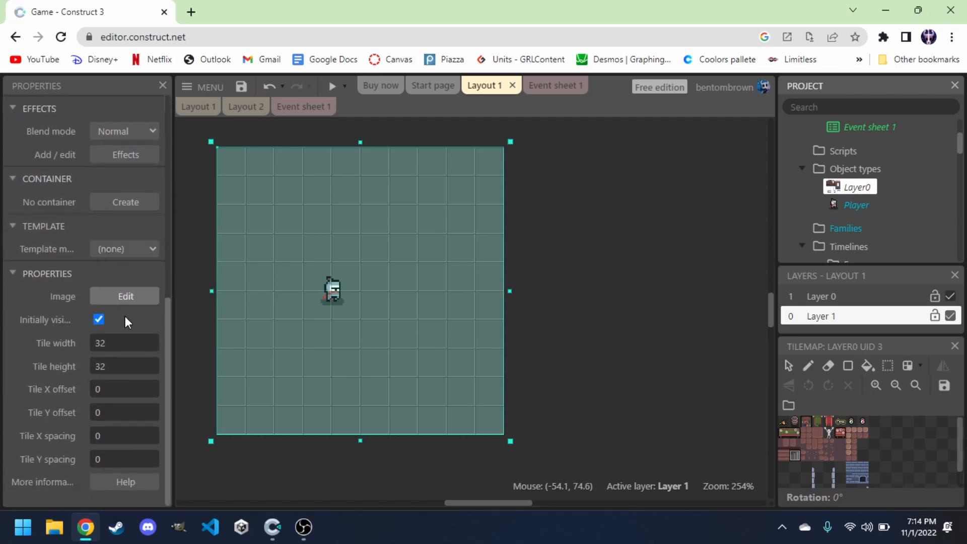
left_click(115, 344)
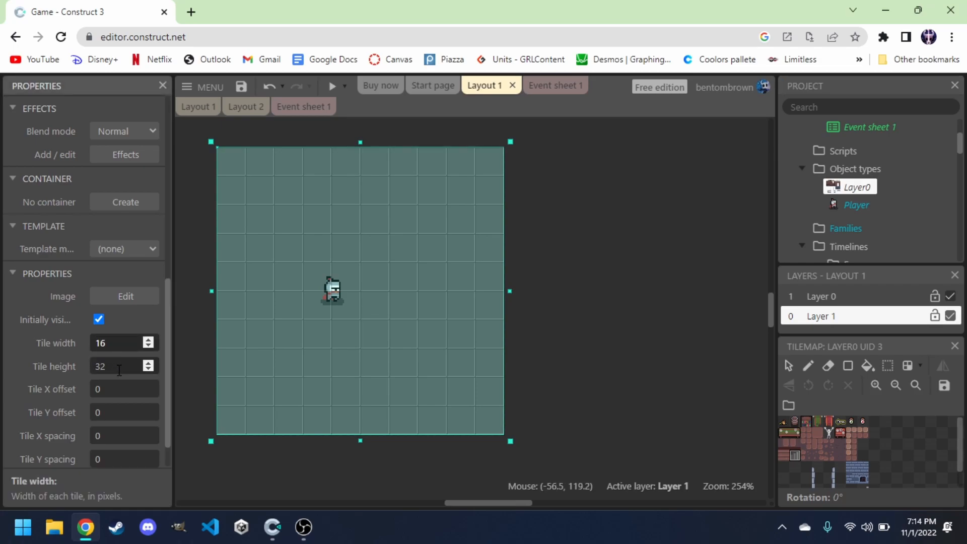
left_click(119, 370)
key("Tab")
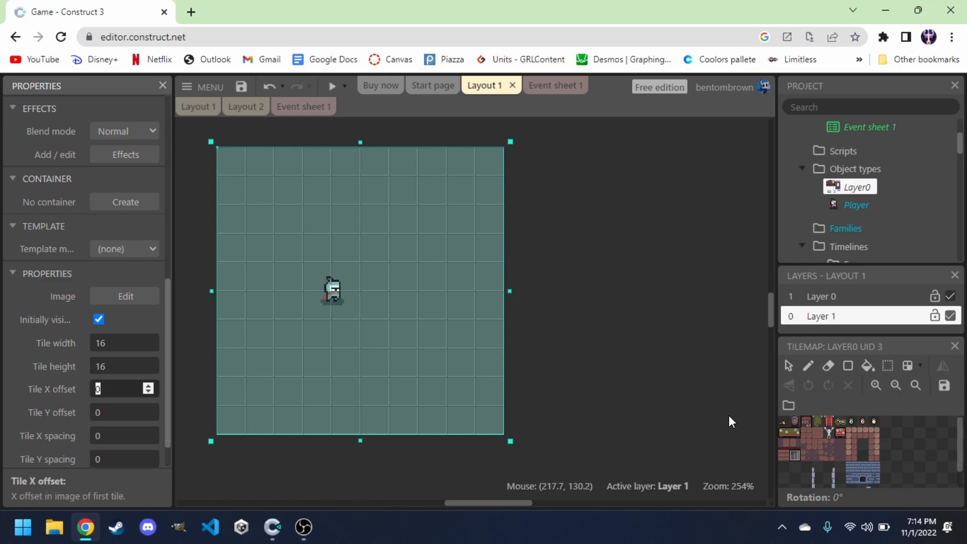
Enlarge the tileset view and pick a brick tile with the Pencil tool.
left_click(877, 385)
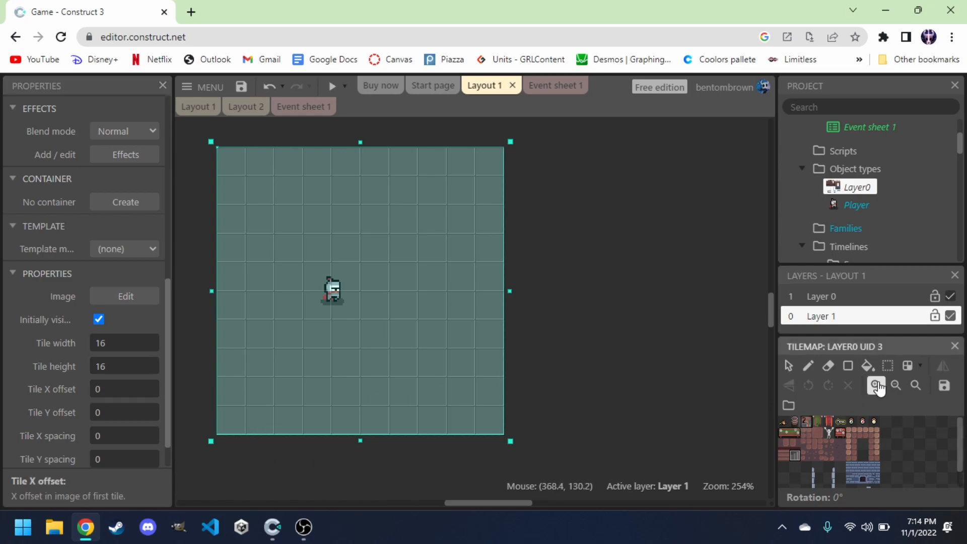
left_click_drag(870, 264, 870, 183)
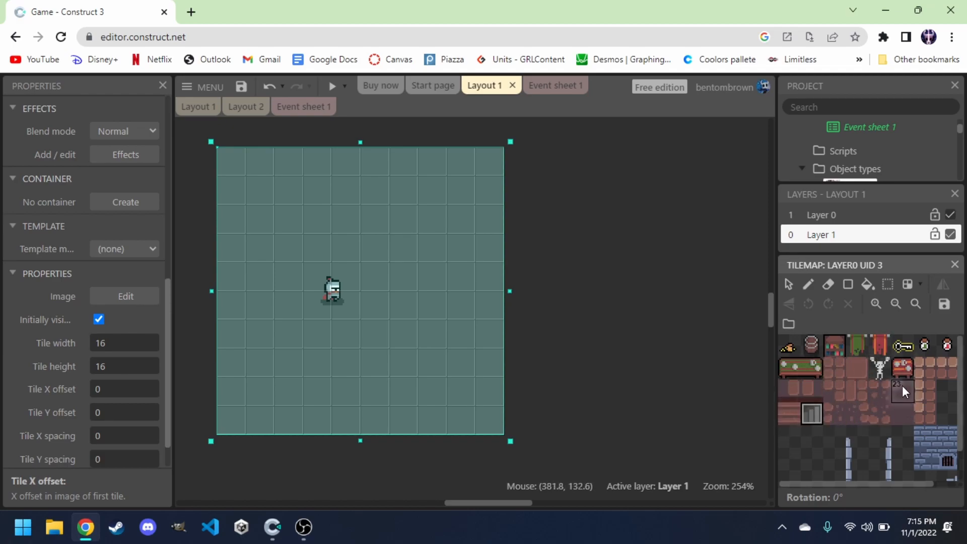
left_click(809, 286)
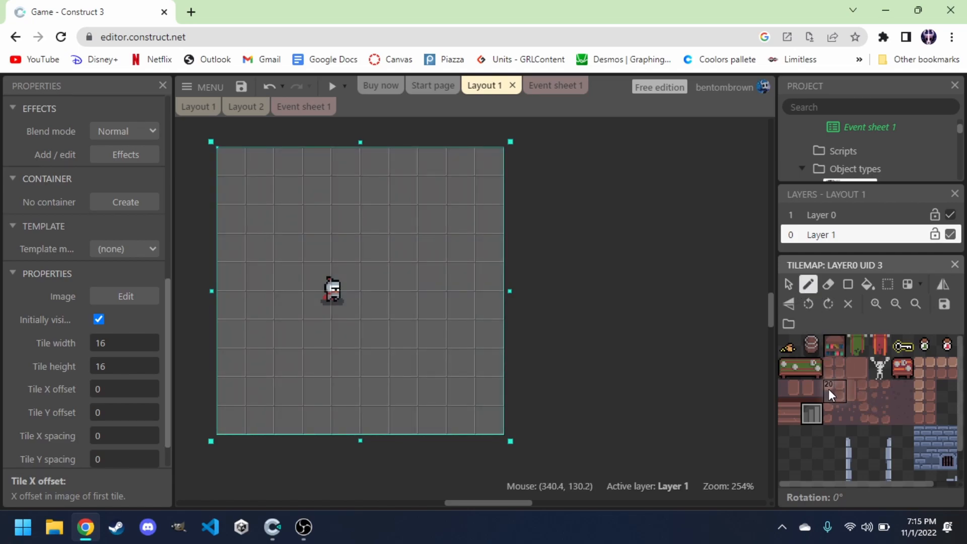
left_click(863, 364)
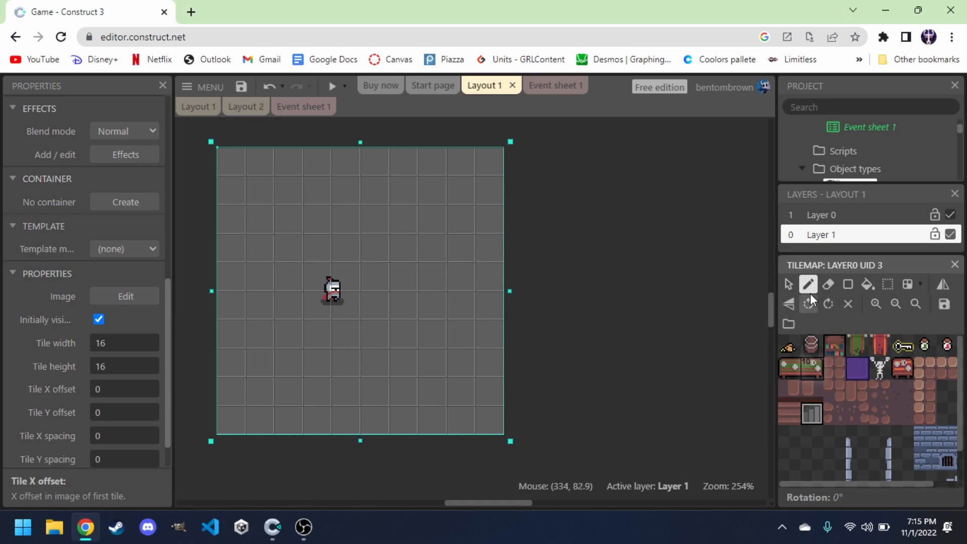
left_click(789, 284)
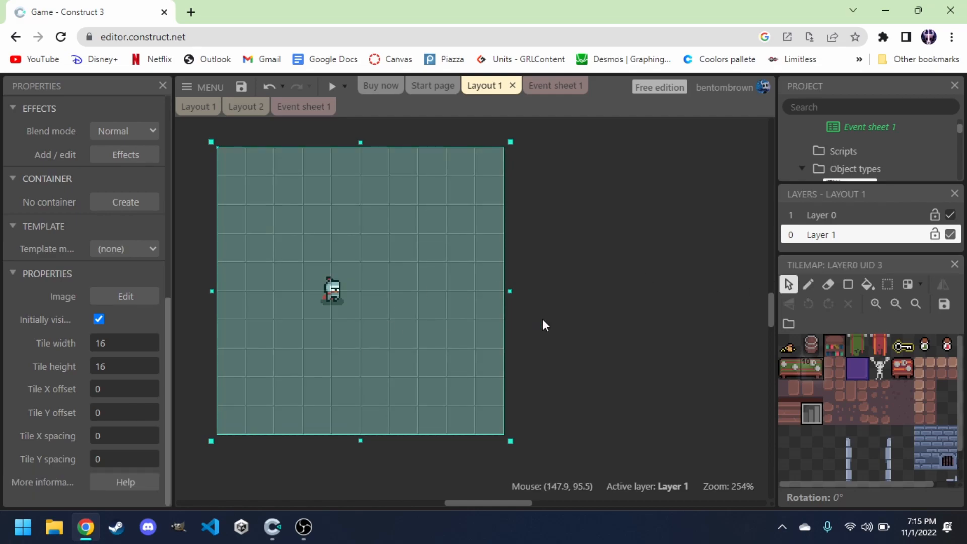
left_click(808, 284)
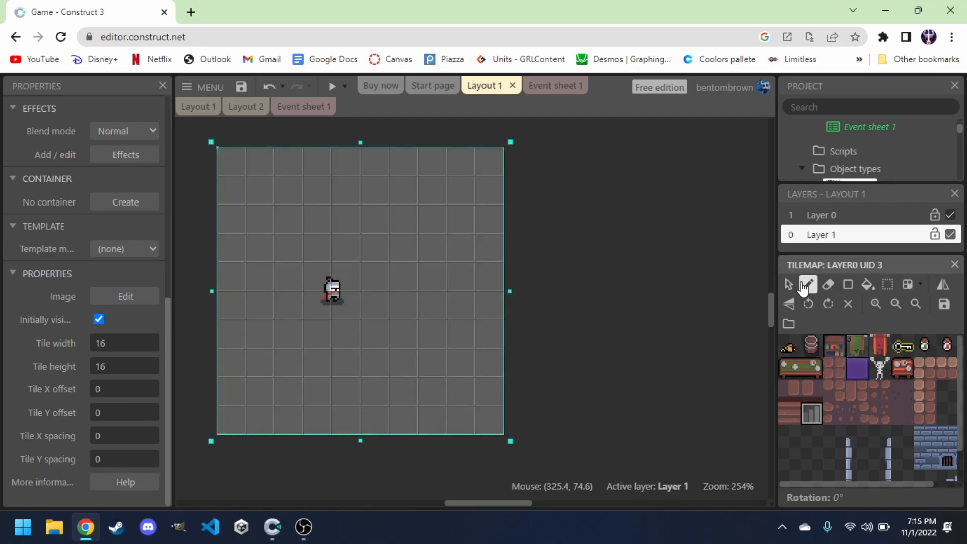
left_click(842, 382)
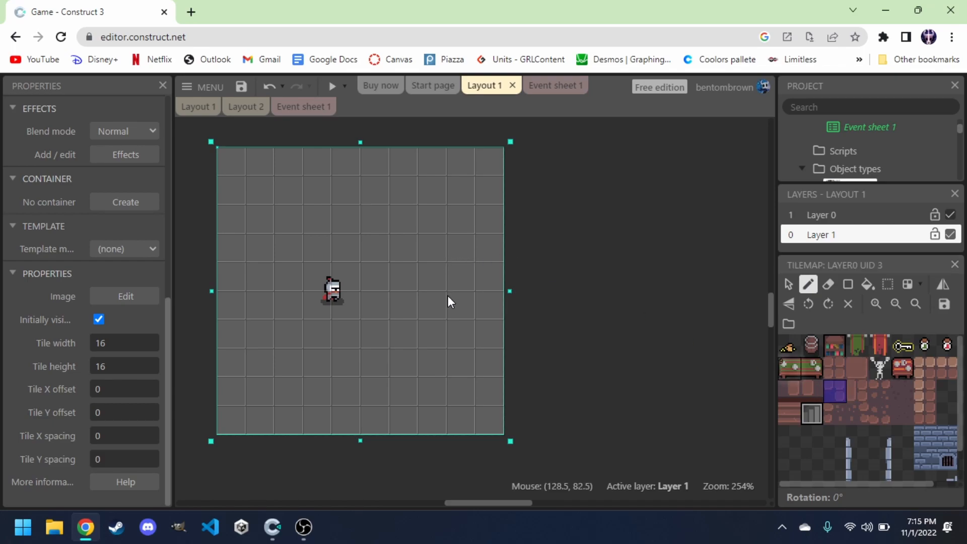
Try moving Layer 1 above Layer 0 and painting more tiles, then undo the last two changes.
left_click_drag(855, 235, 852, 216)
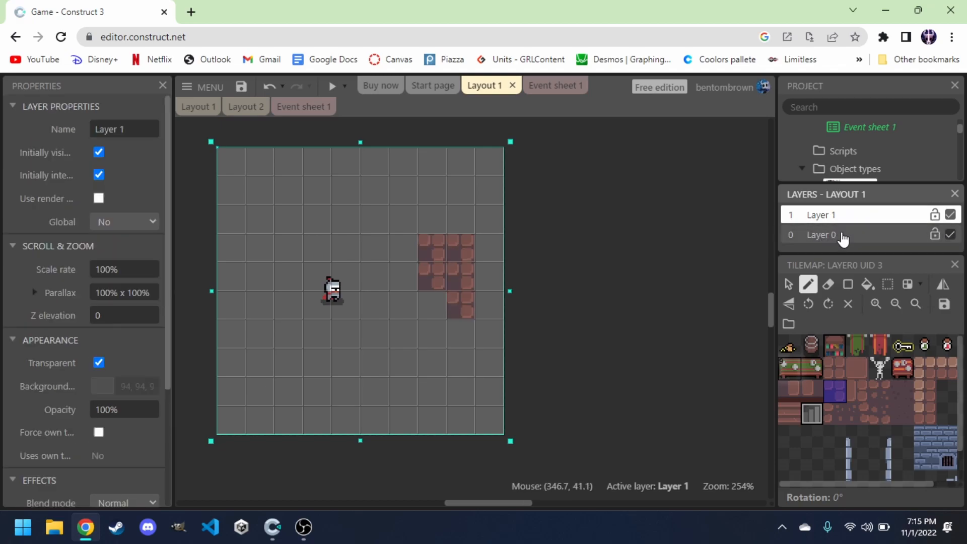
left_click_drag(842, 227, 849, 212)
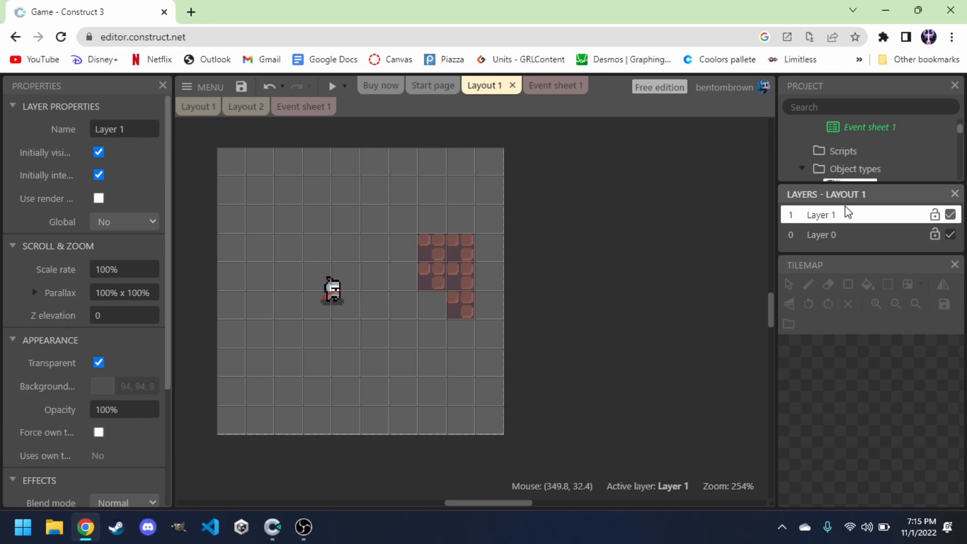
left_click(449, 258)
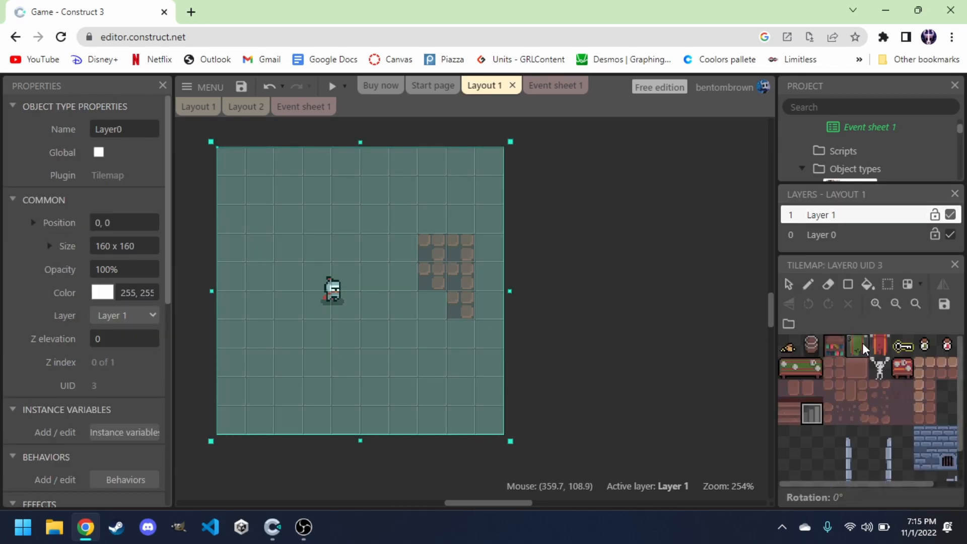
left_click(857, 367)
mouse_move(400, 330)
left_mouse_down()
mouse_move(331, 377)
mouse_move(367, 247)
mouse_move(394, 306)
mouse_move(400, 248)
mouse_move(222, 206)
mouse_move(428, 246)
mouse_move(384, 422)
mouse_move(231, 326)
mouse_move(425, 309)
left_mouse_up()
key("ctrl+z")
key("ctrl+z")
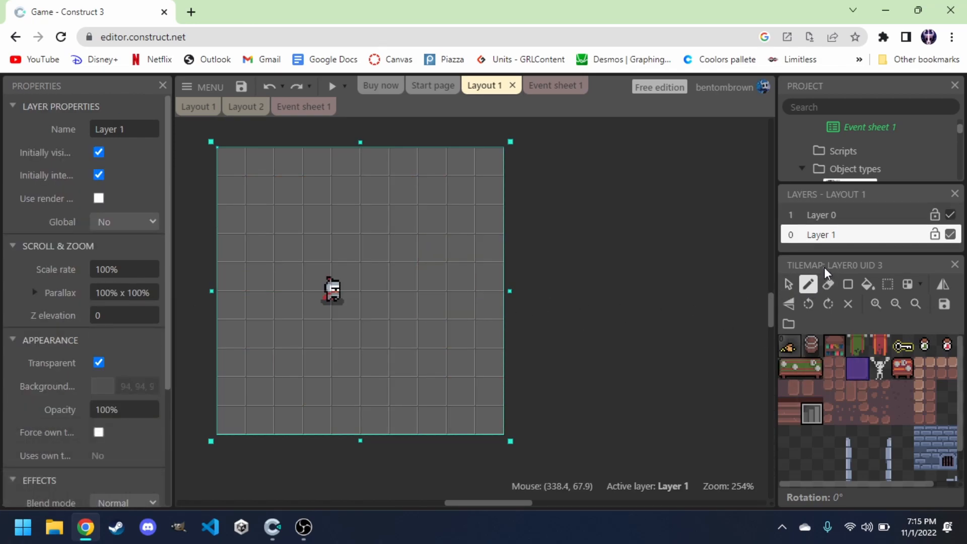
Move Layer 1 above Layer 0 and erase the stray brick tiles from the tilemap.
left_click_drag(838, 236, 839, 217)
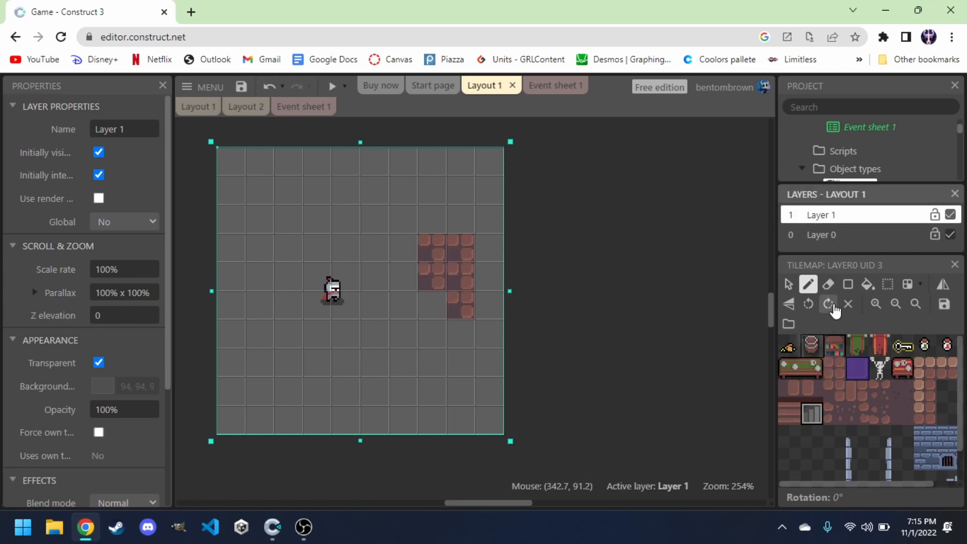
left_click(828, 284)
left_click_drag(447, 311, 429, 262)
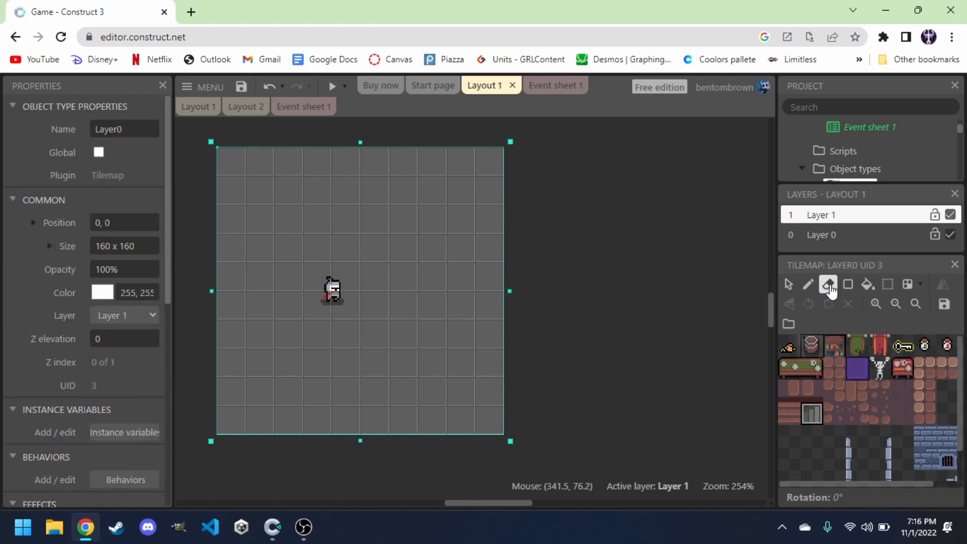
Paint brick floor tiles across the bottom three rows of the tilemap with the Pencil tool.
left_click(808, 284)
left_click(813, 368)
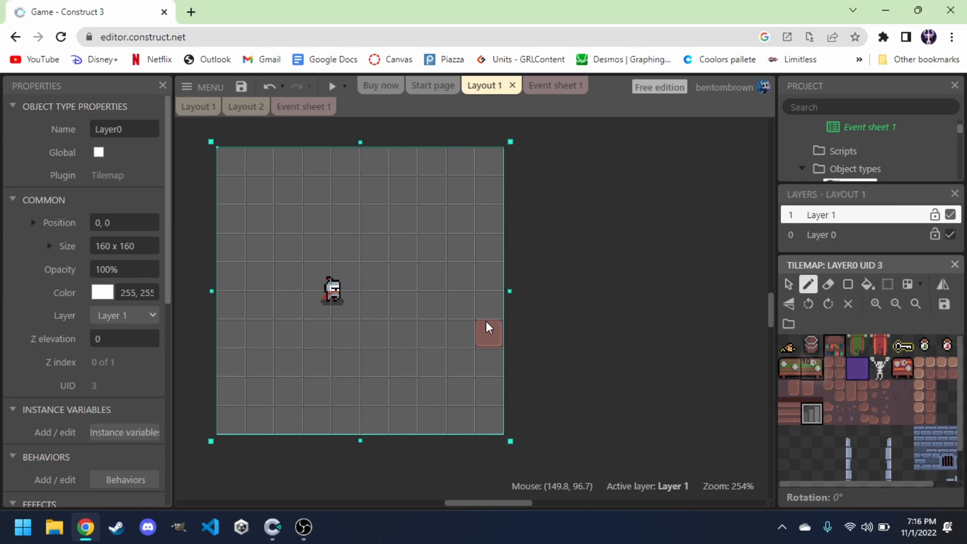
left_click(488, 420)
left_click_drag(467, 425, 246, 421)
left_click_drag(285, 389, 471, 393)
left_click_drag(410, 365, 248, 356)
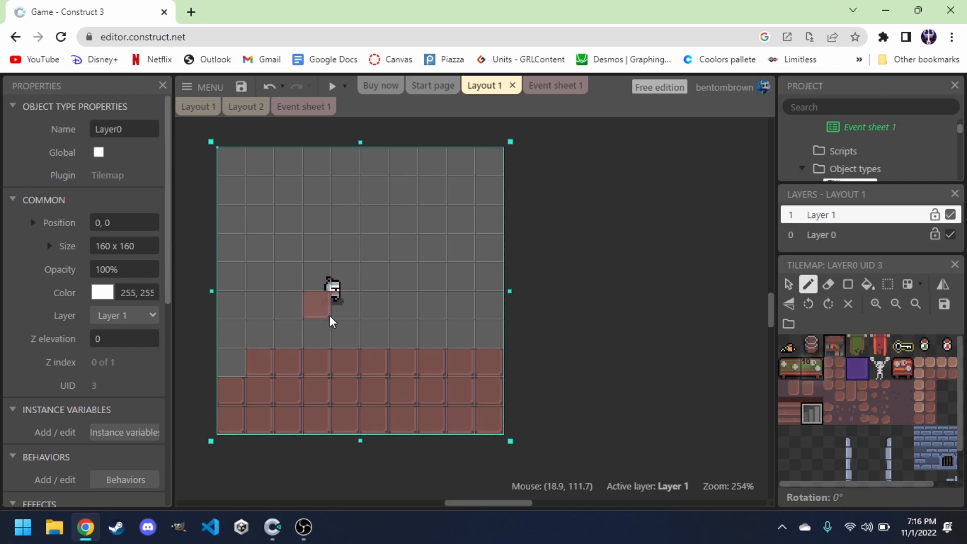
Select the Player sprite and move it onto Layer 1.
scroll(839, 156, "up", 3)
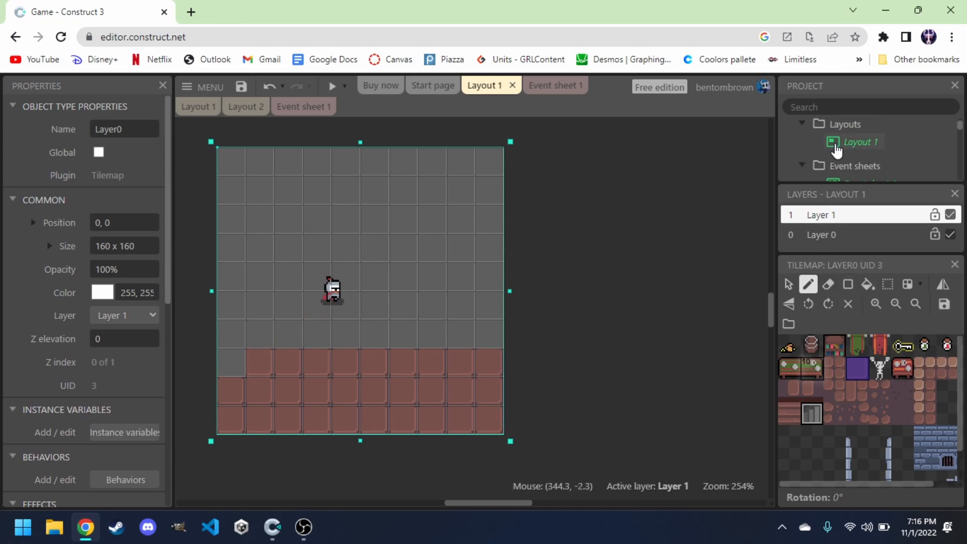
scroll(836, 151, "down", 5)
left_click(856, 128)
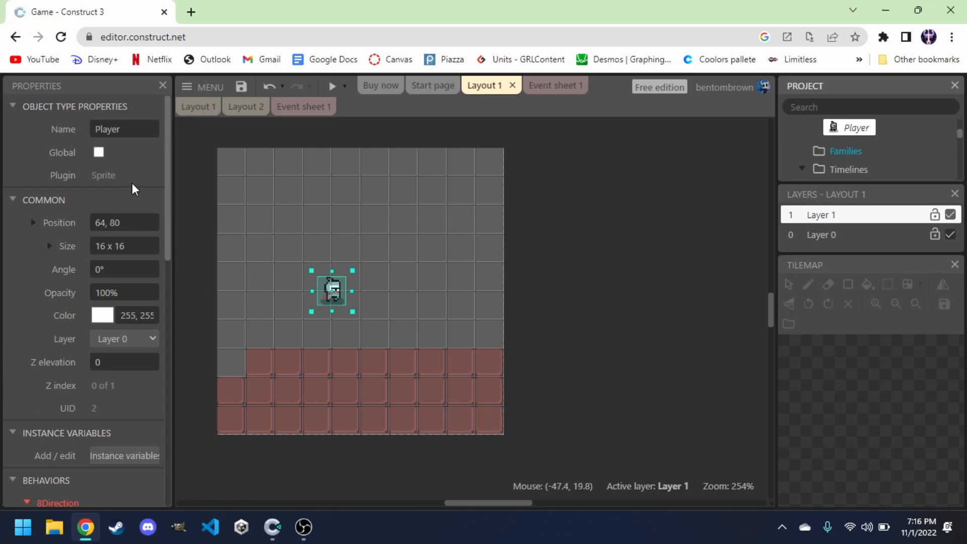
scroll(108, 183, "down", 3)
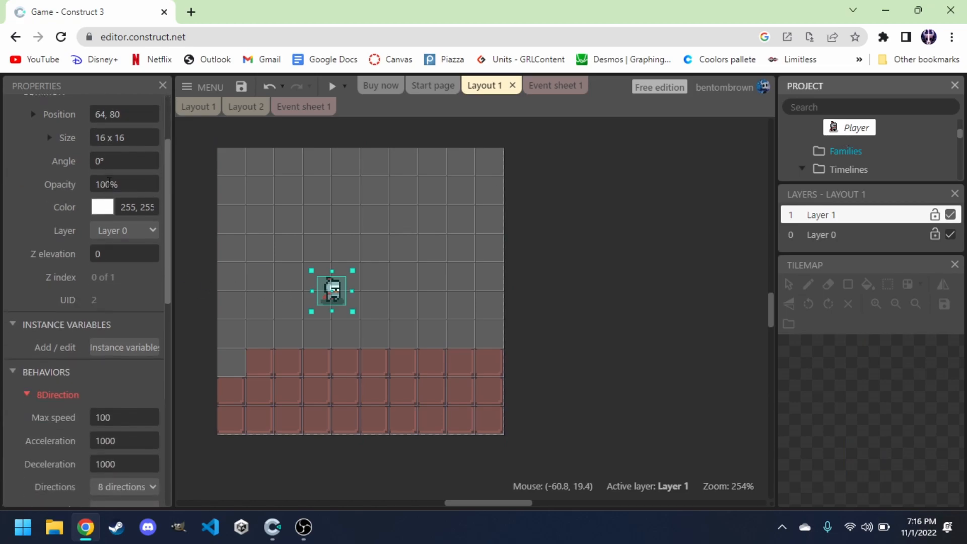
left_click(124, 185)
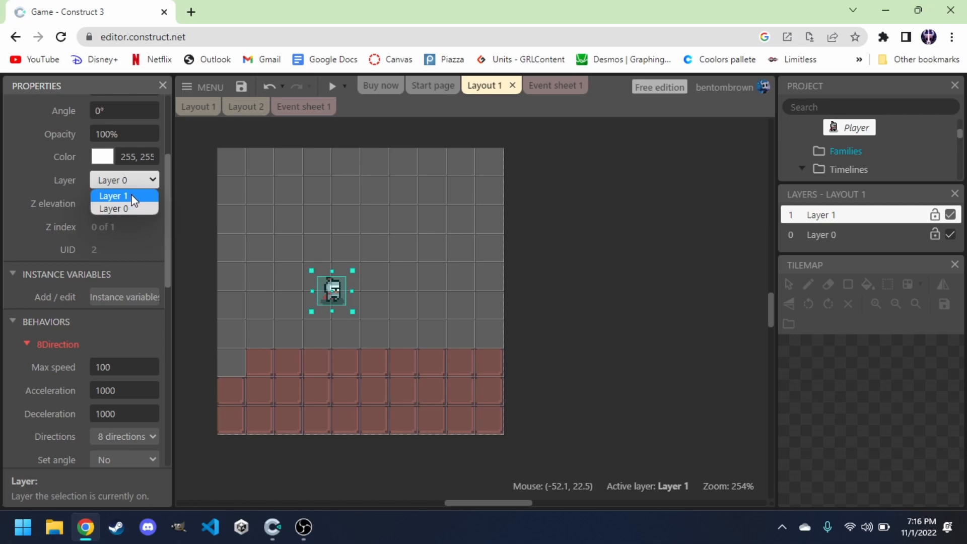
left_click(132, 195)
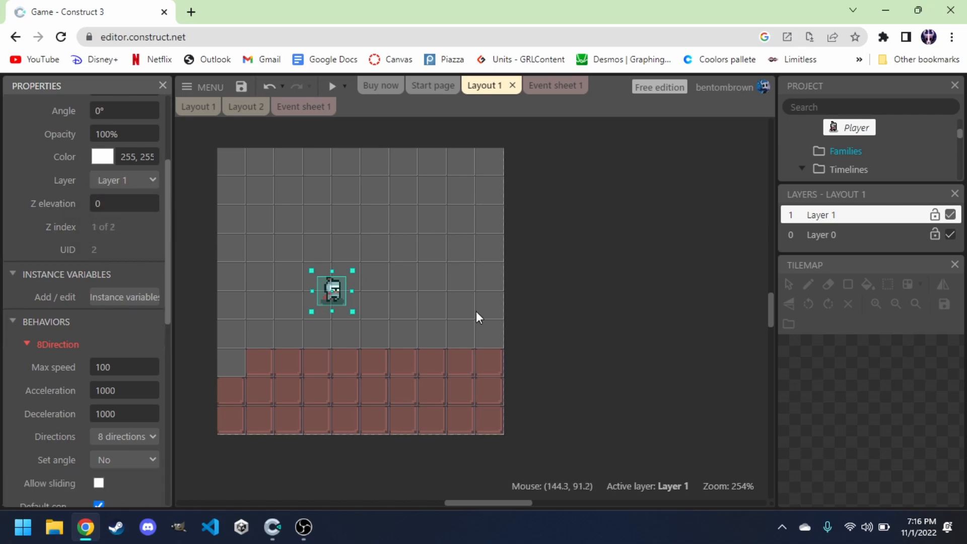
Select the Layer0 tilemap and fill the whole map with brick floor tiles using the Pencil tool.
scroll(865, 129, "up", 5)
scroll(866, 129, "down", 2)
scroll(865, 129, "down", 1)
left_click(857, 124)
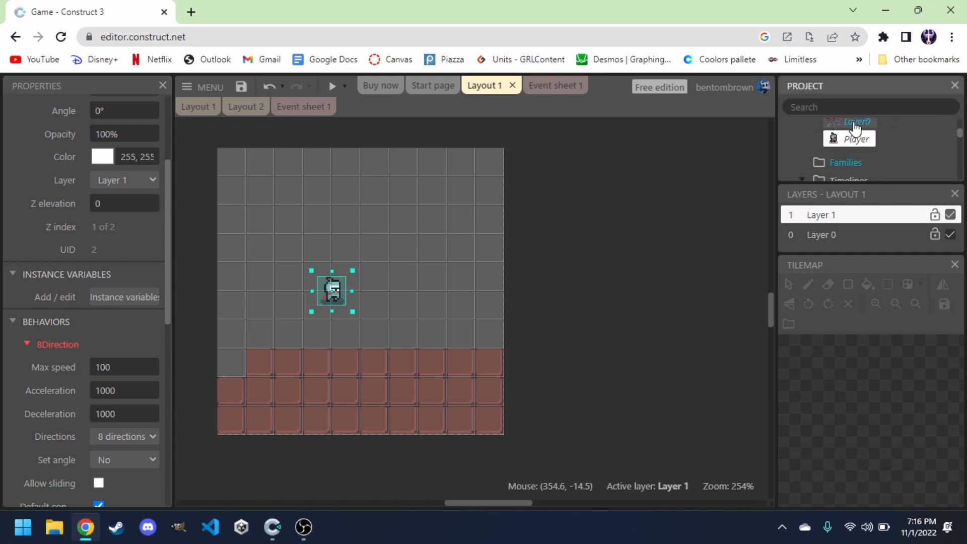
left_click(811, 283)
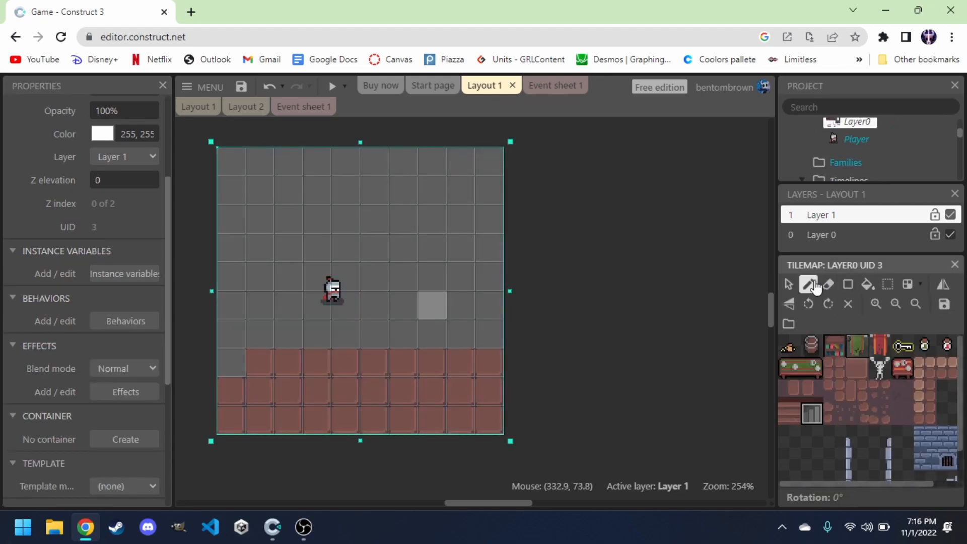
left_click(860, 363)
mouse_move(492, 330)
left_mouse_down()
mouse_move(334, 325)
mouse_move(510, 286)
mouse_move(316, 267)
mouse_move(224, 298)
mouse_move(303, 331)
left_mouse_up()
mouse_move(312, 248)
left_mouse_down()
mouse_move(491, 247)
mouse_move(223, 195)
mouse_move(458, 198)
mouse_move(307, 165)
left_mouse_up()
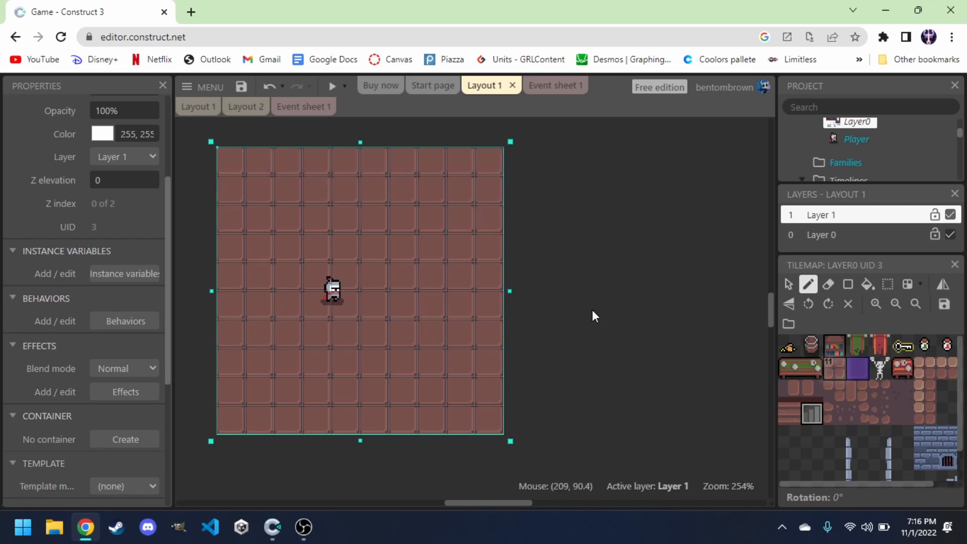
Pick a cracked brick tile and place it at a few spots on the floor, then leave the Pencil tool.
left_click(790, 412)
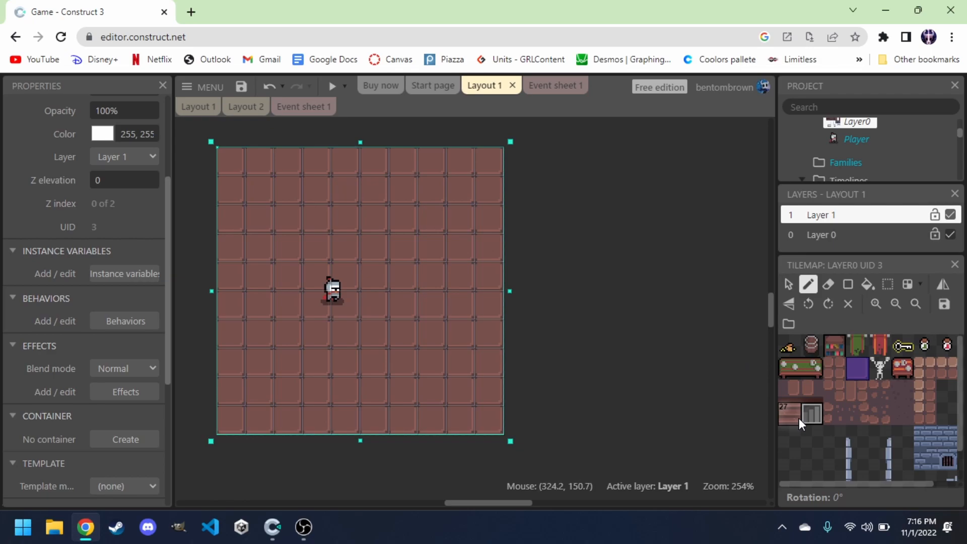
left_click(813, 392)
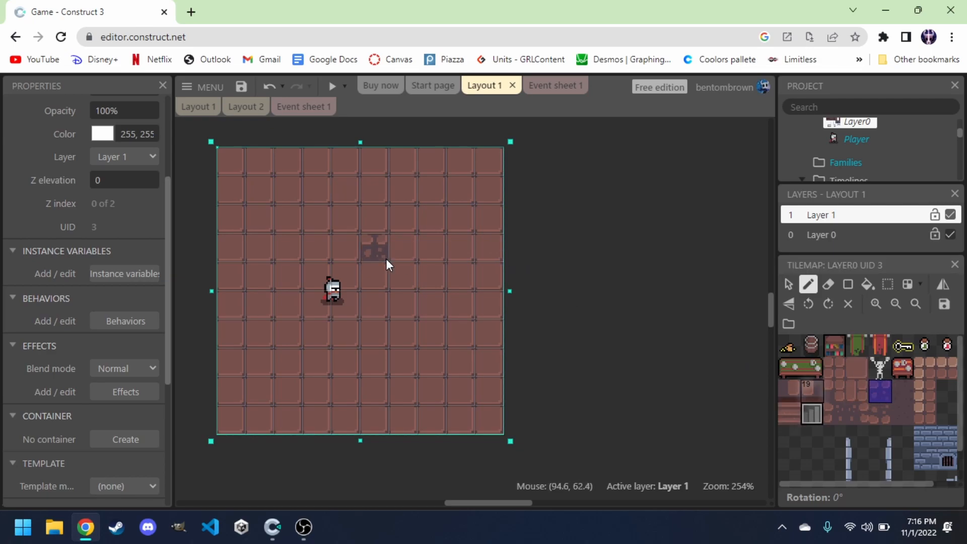
left_click(430, 349)
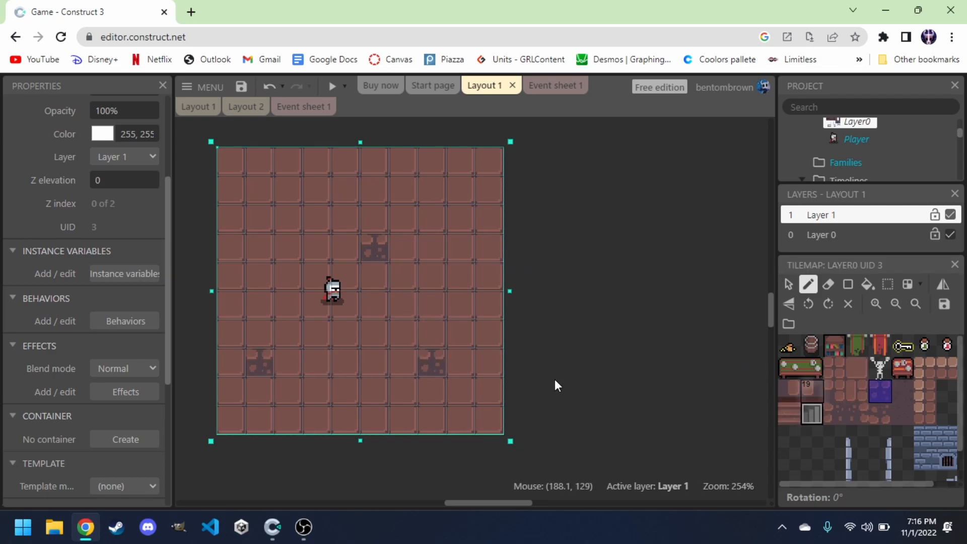
left_click(789, 346)
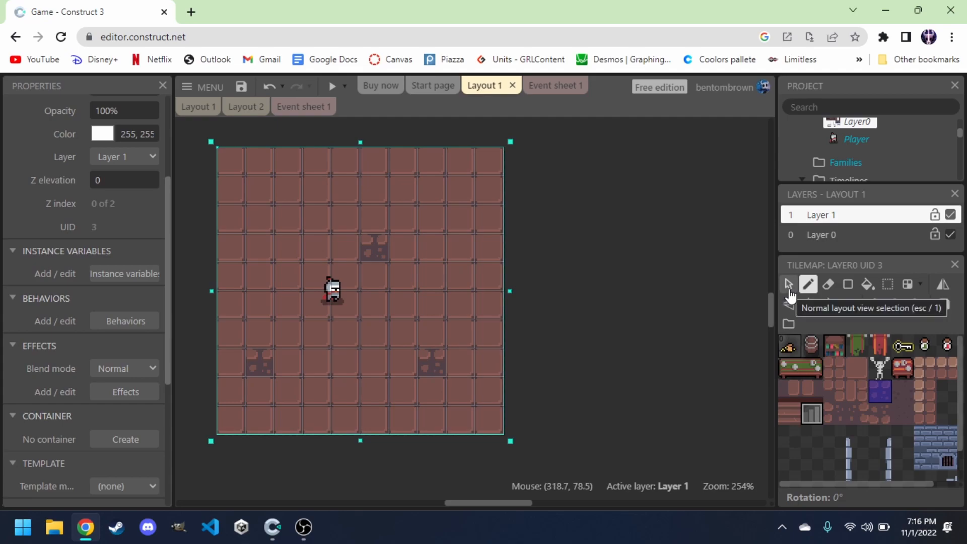
Clone the Layer0 tilemap type as Layer1 and place an instance of it in the layout.
right_click(855, 127)
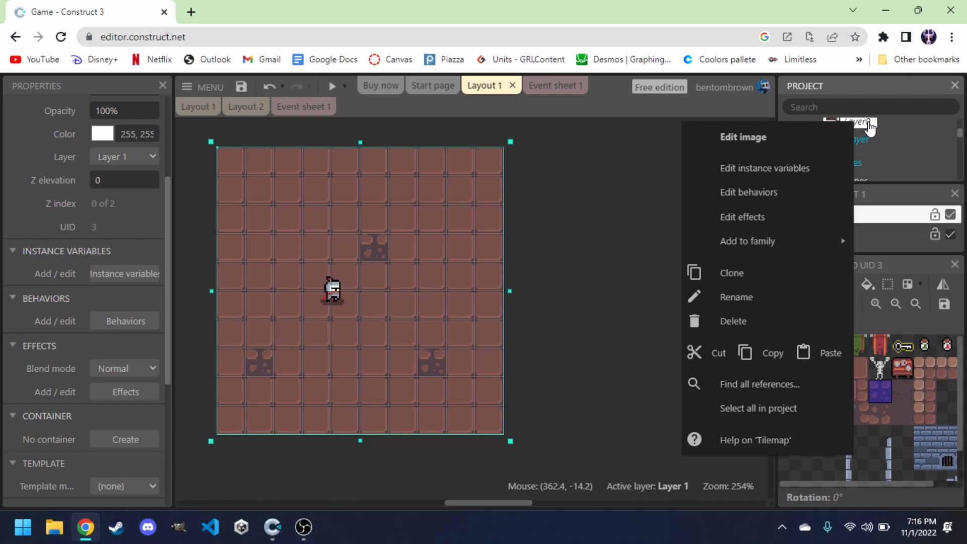
left_click(754, 273)
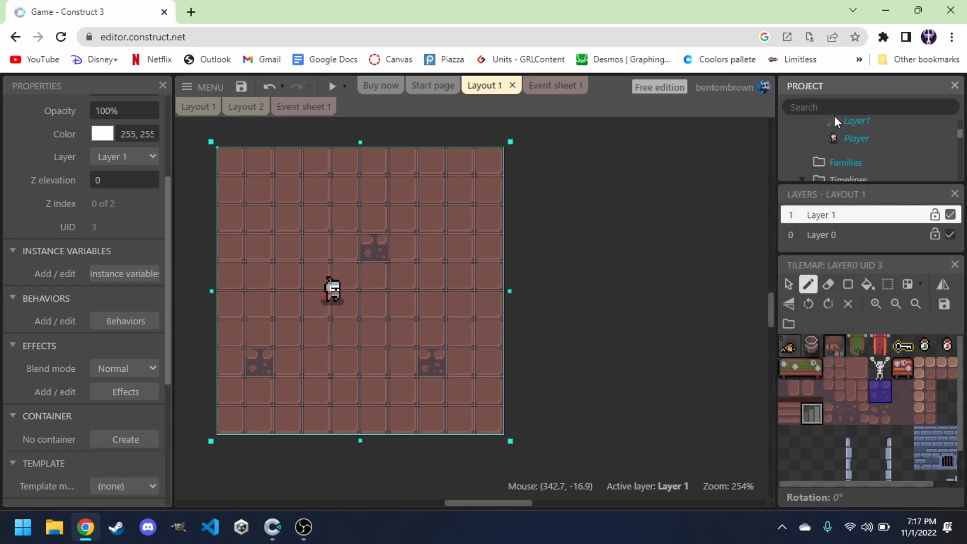
scroll(856, 147, "up", 1)
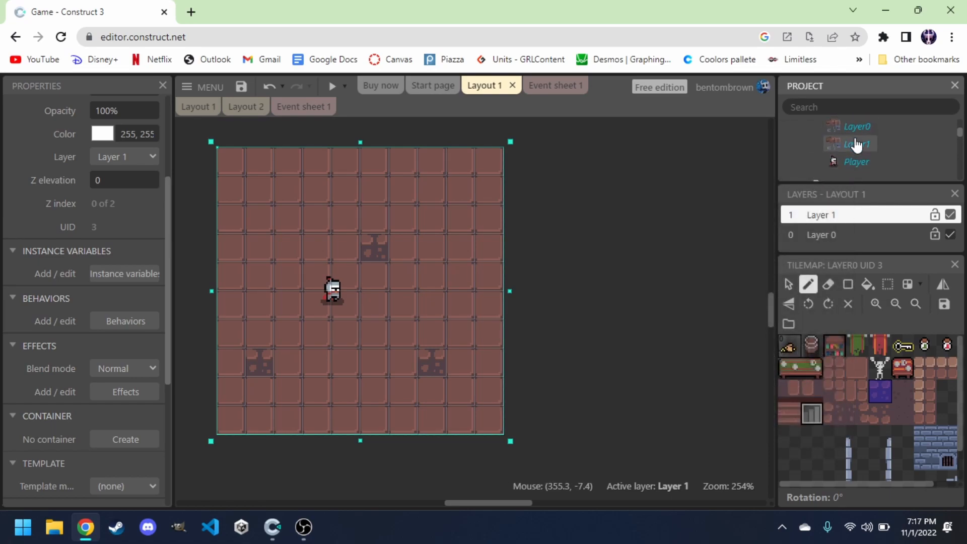
left_click(857, 146)
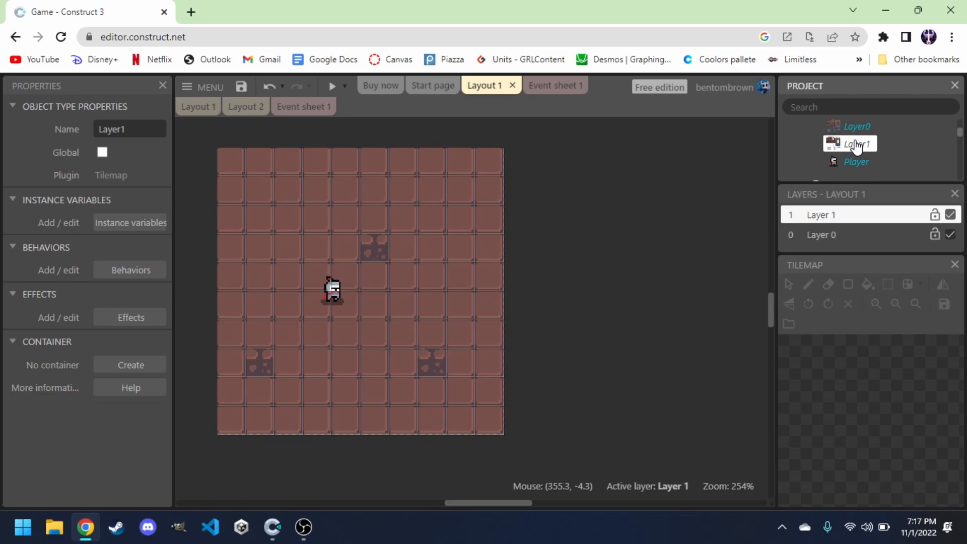
left_click_drag(856, 146, 617, 227)
left_click_drag(661, 316, 579, 252)
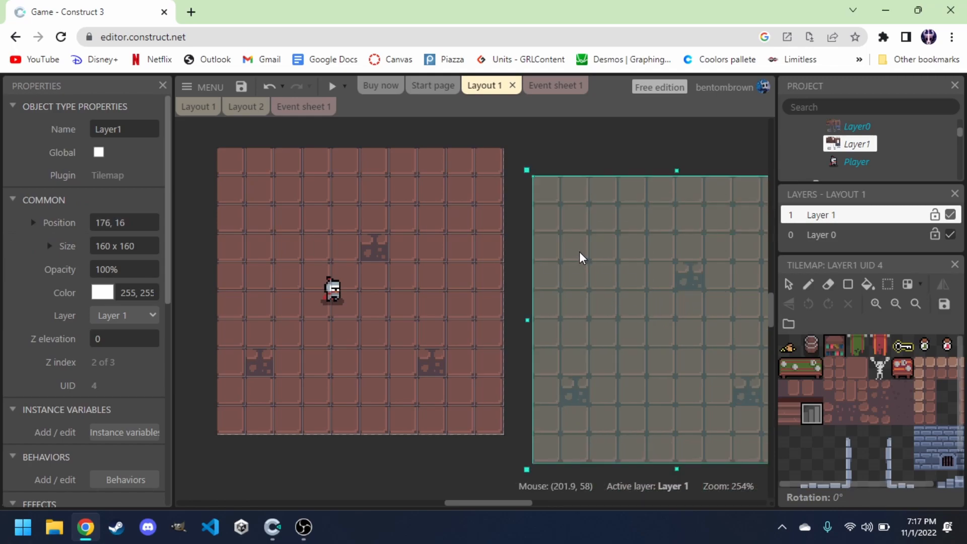
Erase all tiles from the new Layer1 tilemap with the Eraser tool.
left_click(828, 284)
mouse_move(545, 187)
left_mouse_down()
mouse_move(579, 200)
mouse_move(558, 277)
mouse_move(539, 444)
mouse_move(579, 406)
mouse_move(578, 236)
mouse_move(551, 325)
mouse_move(608, 185)
mouse_move(741, 209)
mouse_move(631, 242)
mouse_move(645, 352)
mouse_move(561, 285)
mouse_move(648, 271)
mouse_move(596, 391)
mouse_move(616, 449)
mouse_move(718, 447)
mouse_move(682, 416)
mouse_move(622, 404)
mouse_move(694, 357)
mouse_move(735, 393)
mouse_move(737, 296)
mouse_move(749, 361)
left_mouse_up()
scroll(474, 440, "right", 3, "shift")
mouse_move(606, 203)
left_mouse_down()
mouse_move(619, 198)
mouse_move(623, 437)
mouse_move(597, 364)
mouse_move(600, 215)
left_mouse_up()
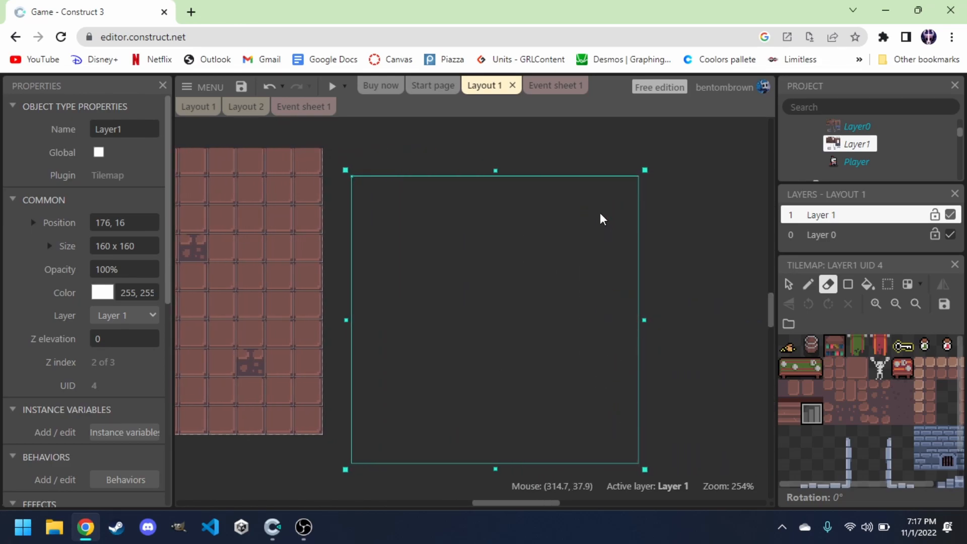
Move the empty Layer1 tilemap over the floor to position 0, 0.
left_click(789, 284)
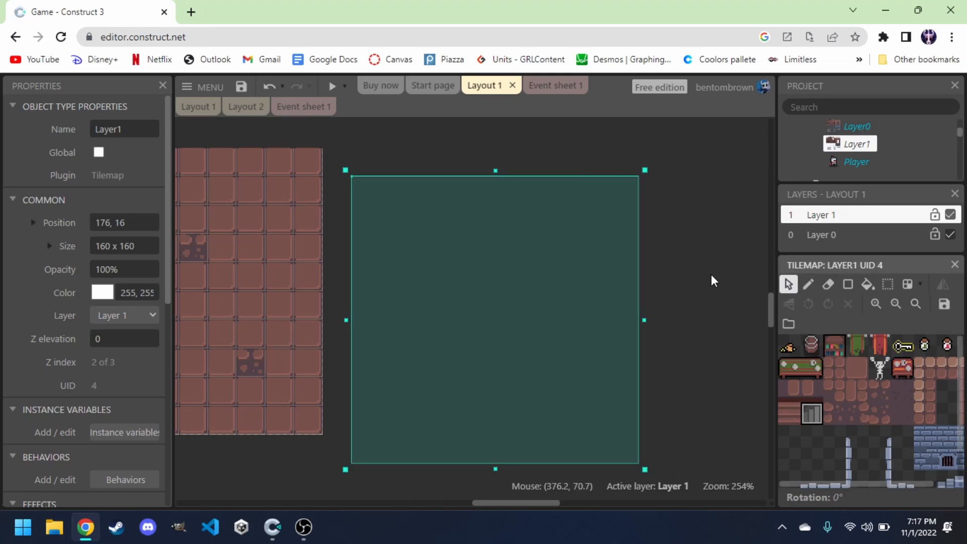
left_click_drag(521, 292, 225, 297)
left_click_drag(486, 499, 460, 391)
scroll(460, 391, "up", 3)
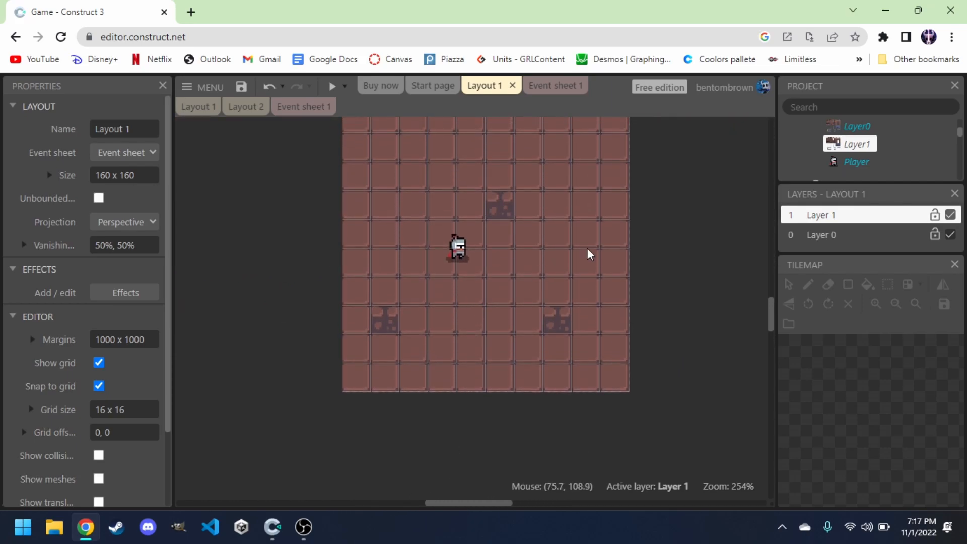
Paint blue brick wall tiles along all four edges of the Layer1 tilemap.
left_click(859, 144)
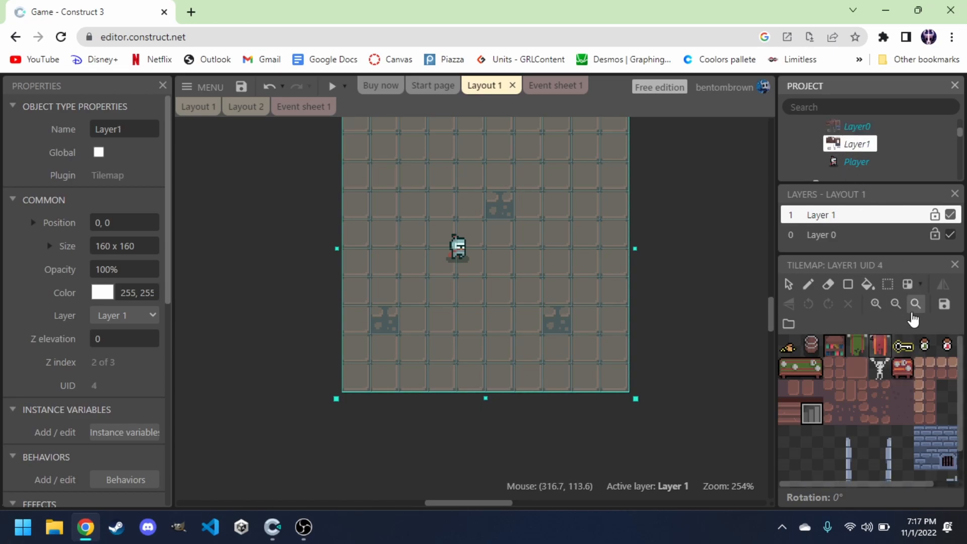
left_click(812, 288)
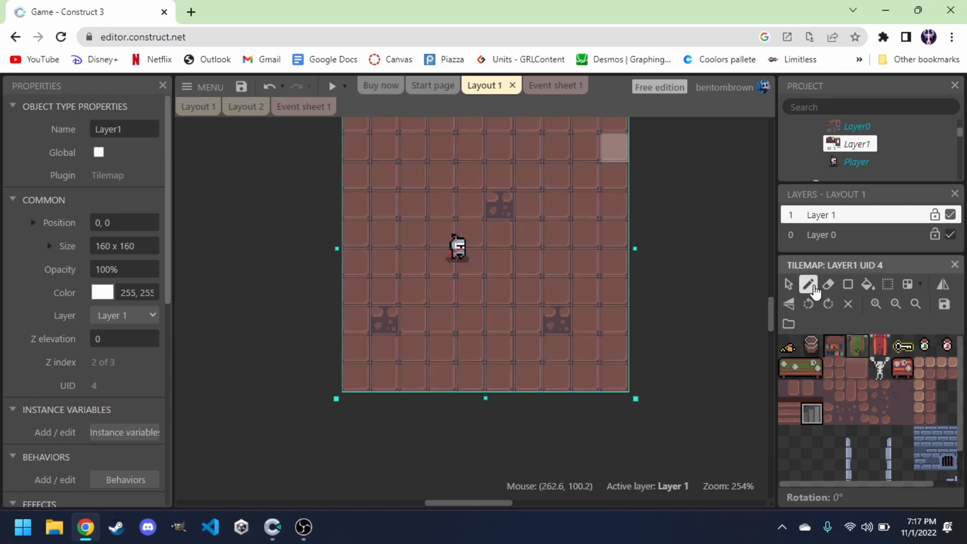
scroll(850, 440, "right", 1)
scroll(850, 439, "right", 2)
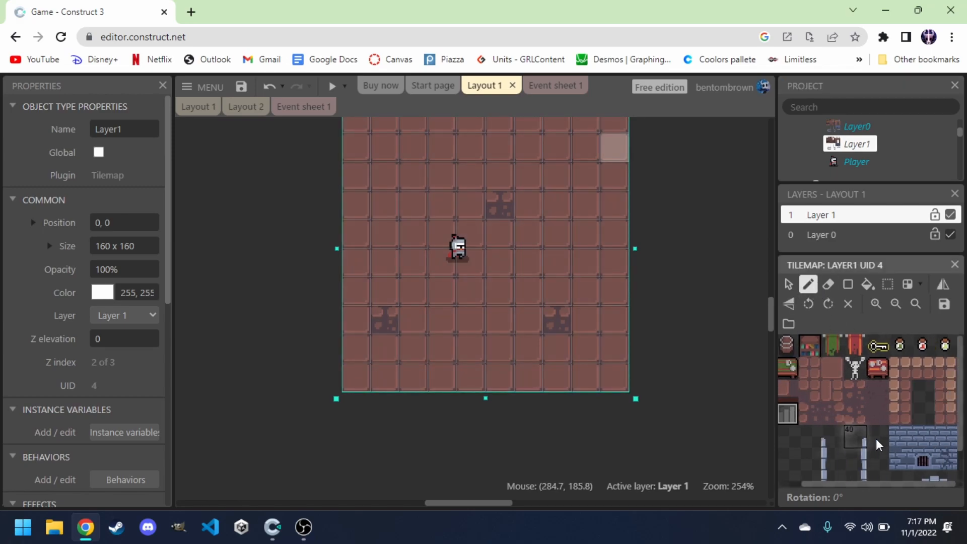
left_click(921, 442)
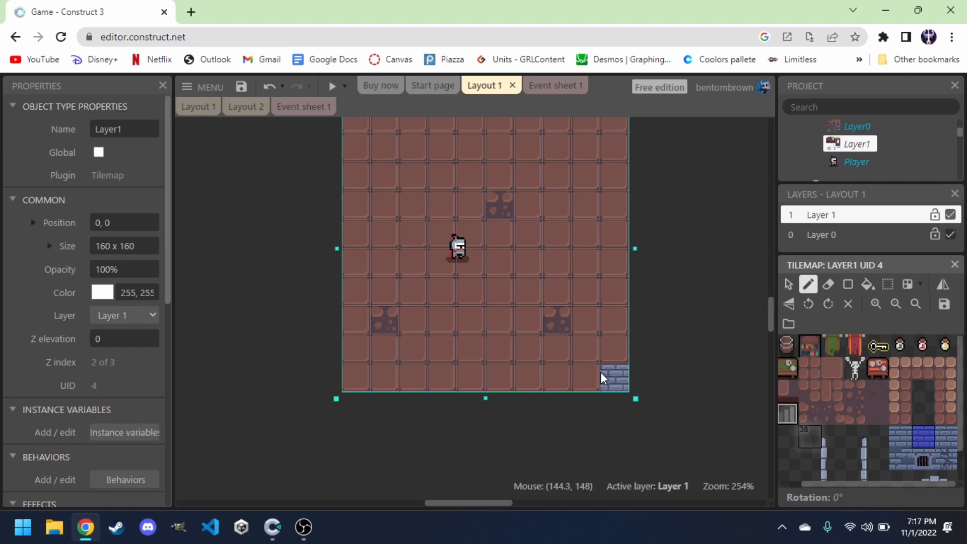
left_click_drag(606, 375, 373, 374)
left_click_drag(623, 359, 612, 241)
left_click_drag(352, 352, 348, 148)
scroll(361, 228, "up", 3)
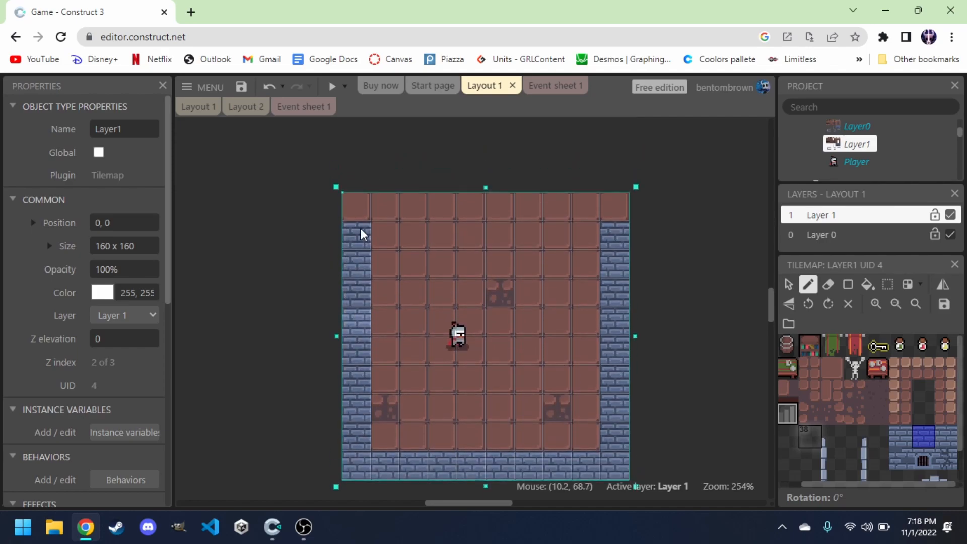
left_click_drag(356, 204, 624, 216)
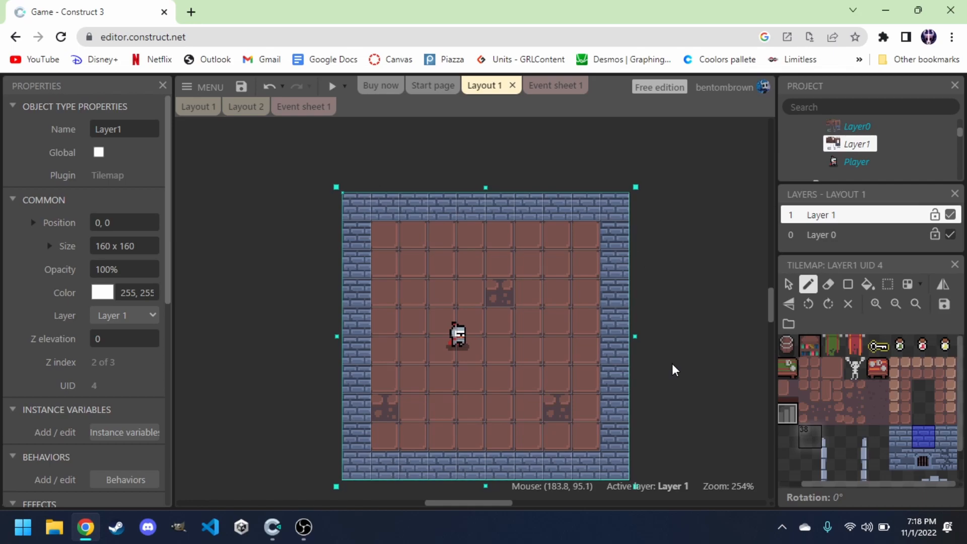
Turn on tile mirroring and paint a wall-ledge tile strip along the inner edge of the top wall.
scroll(862, 425, "down", 1)
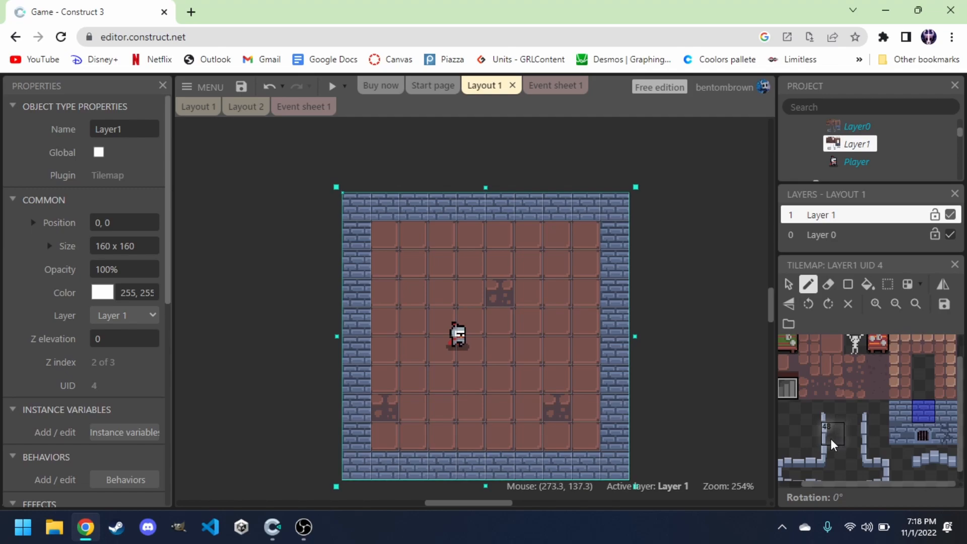
left_click(809, 461)
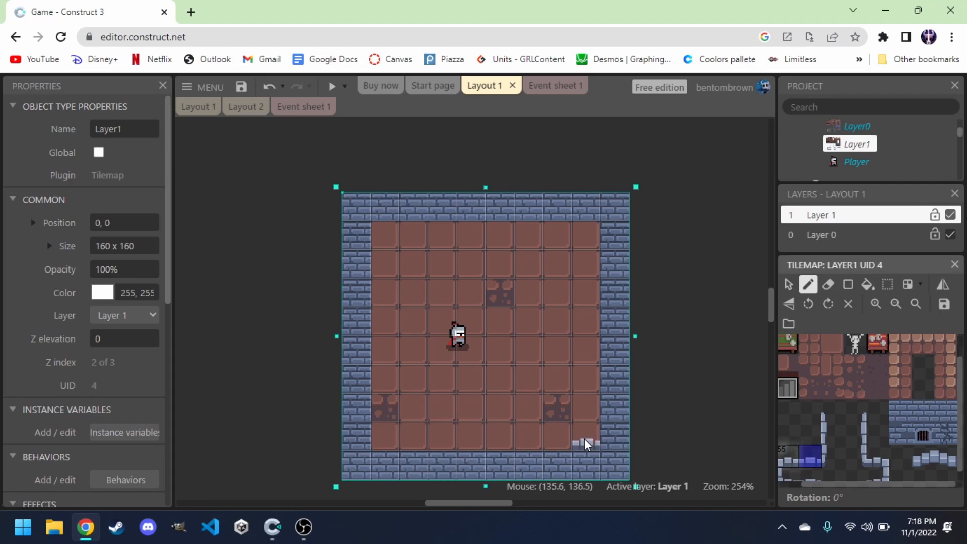
left_click(789, 458)
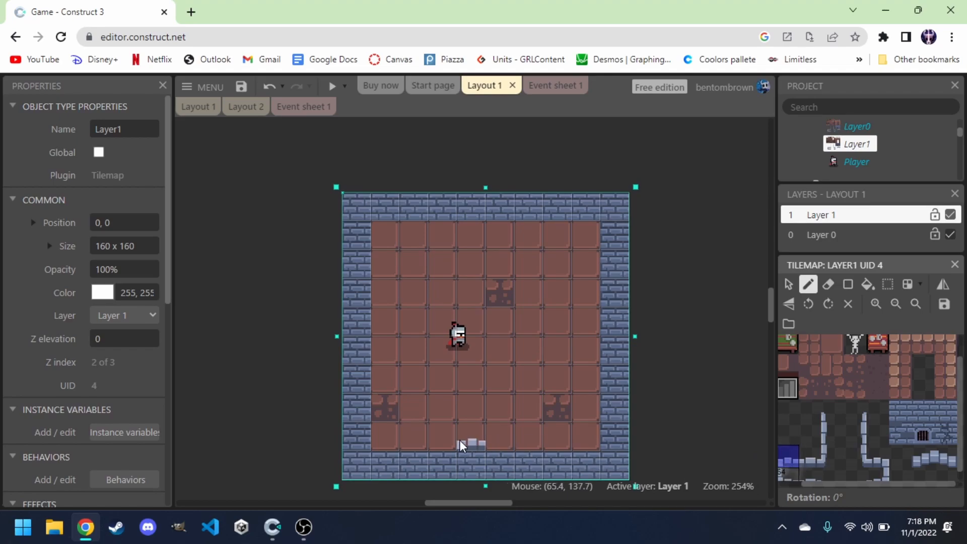
scroll(806, 427, "down", 1)
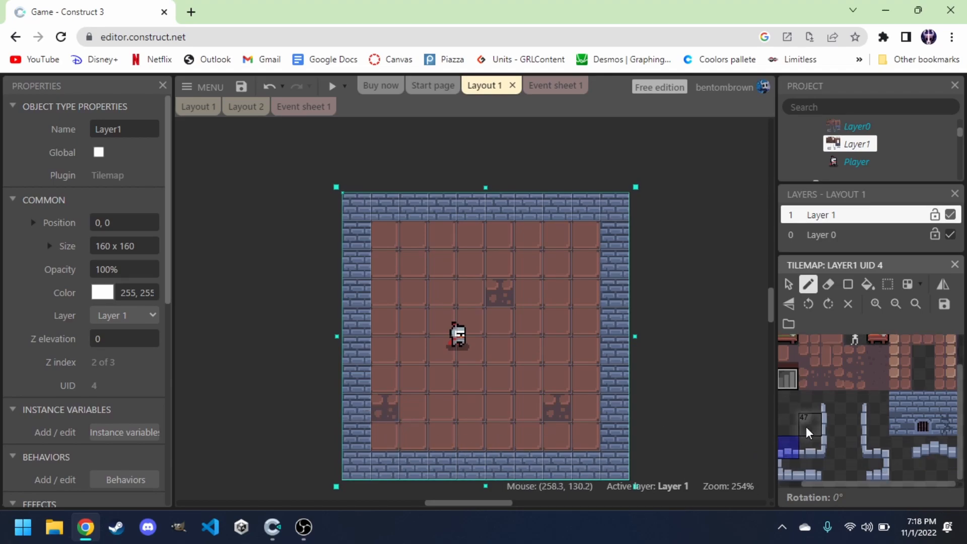
left_click(790, 303)
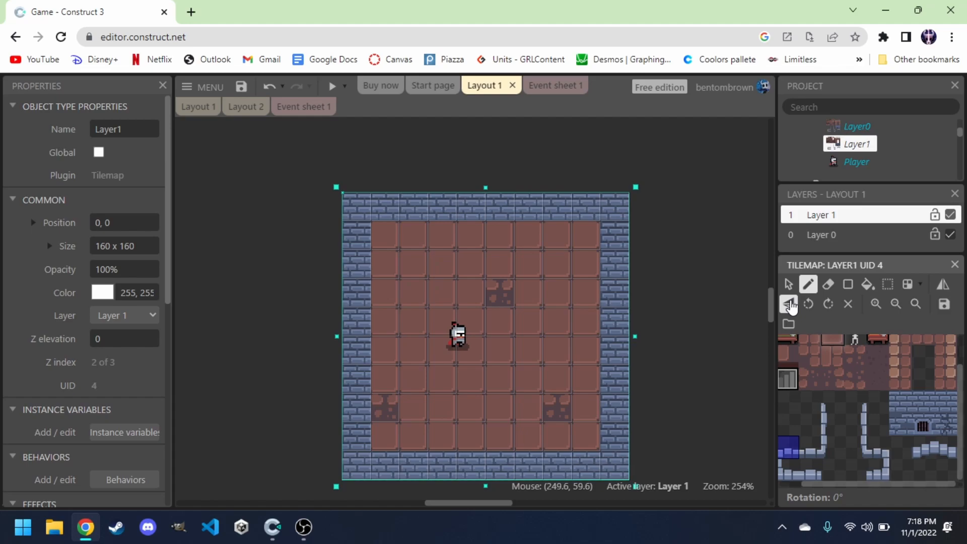
left_click(815, 449)
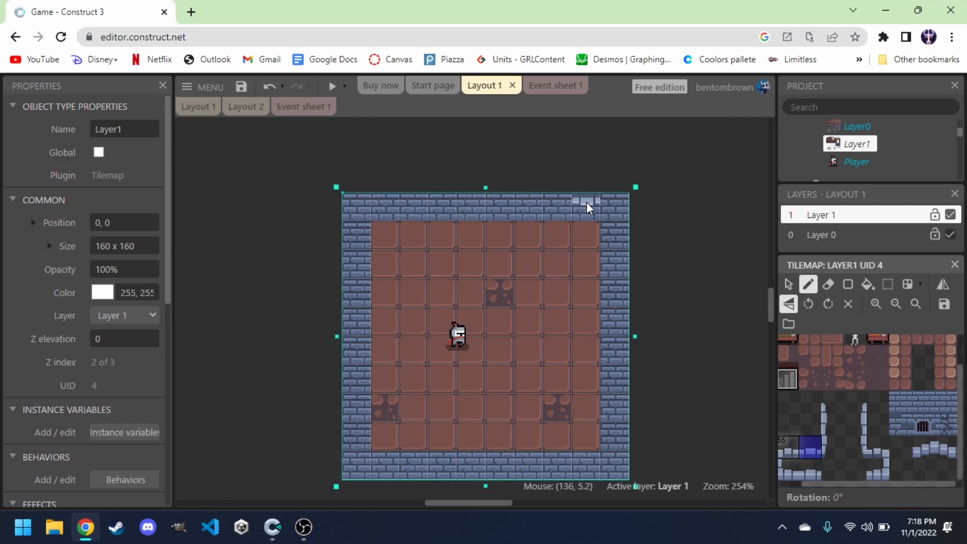
left_click_drag(586, 201, 482, 202)
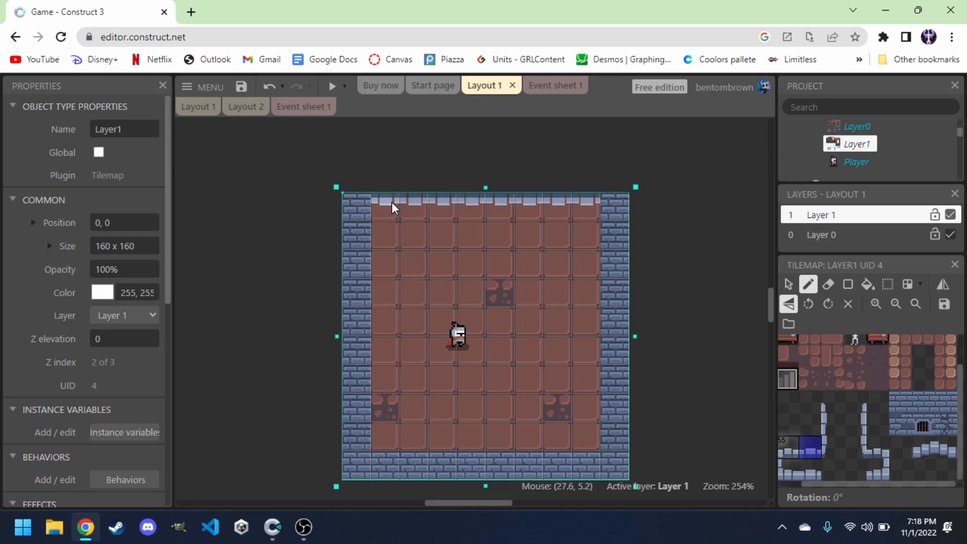
Select the Layer0 tilemap and paint wall tiles beneath the top ledge.
left_click(853, 129)
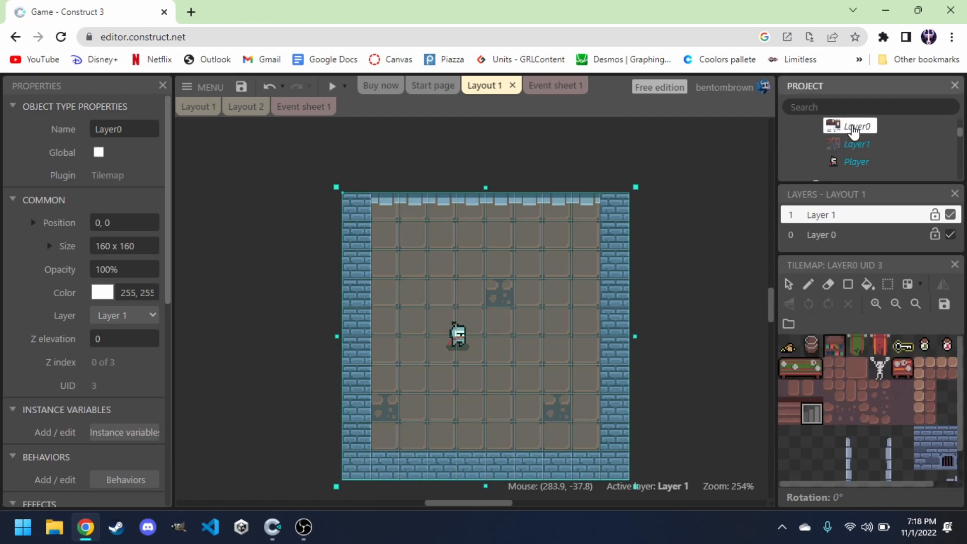
left_click(808, 287)
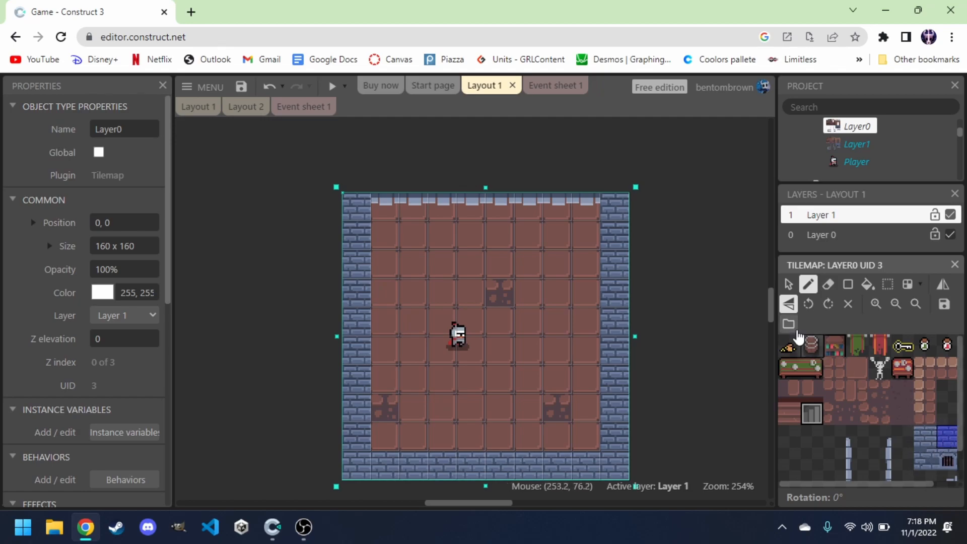
left_click_drag(586, 209, 540, 207)
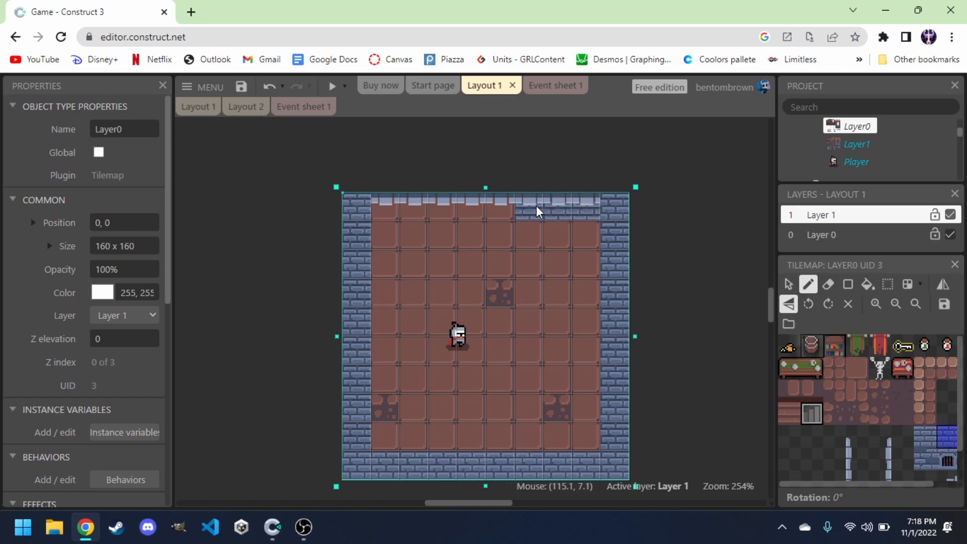
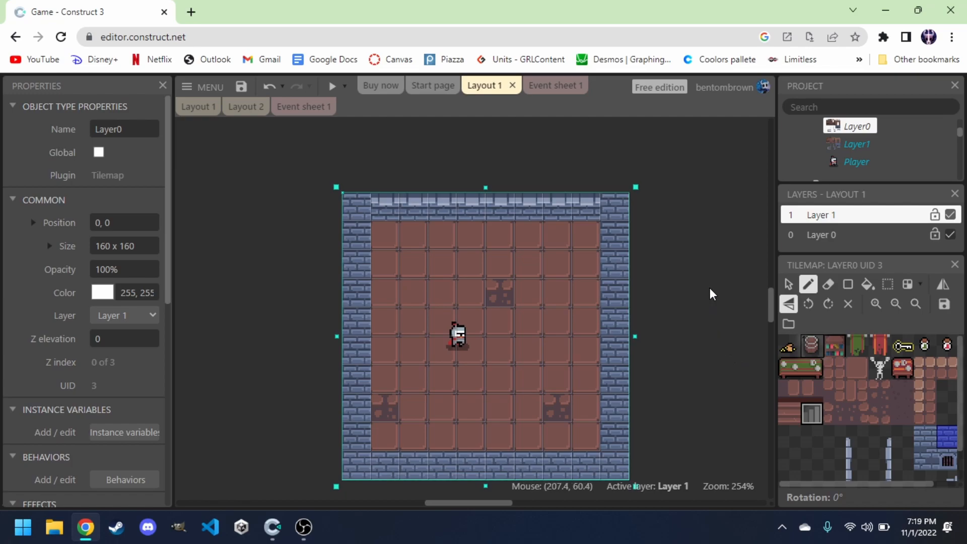
Select the Layer1 tilemap and paint wall corner tiles at the top-left and top-right ends of the top wall.
left_click(851, 146)
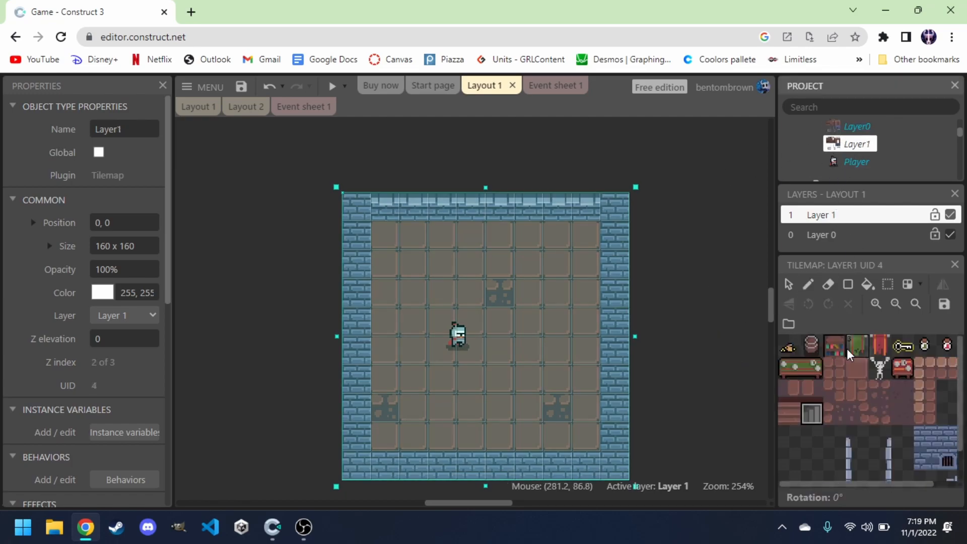
scroll(829, 452, "down", 1)
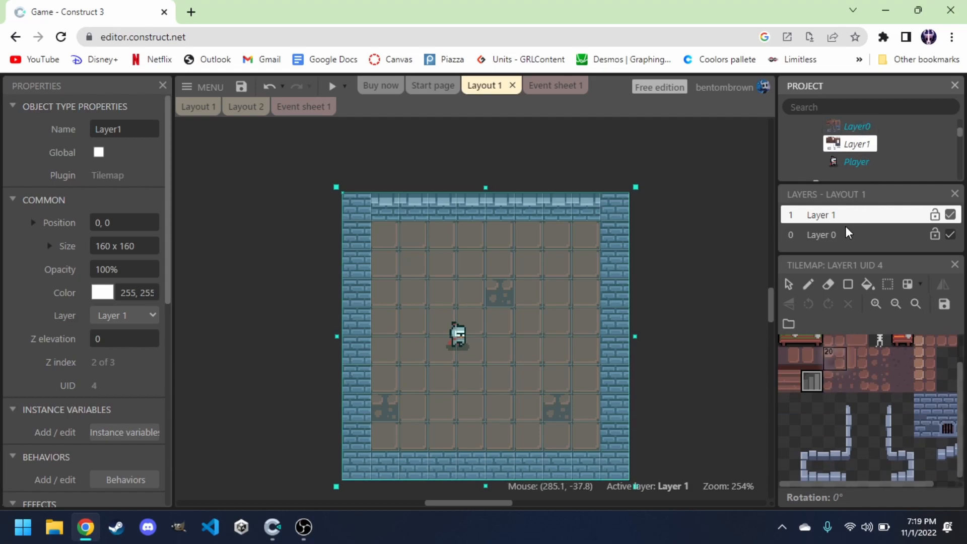
left_click(816, 452)
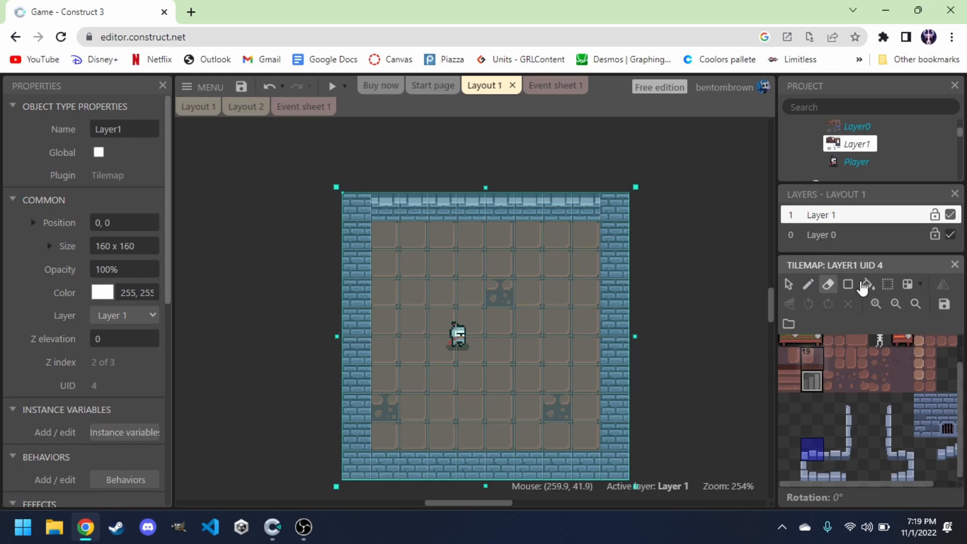
left_click(809, 284)
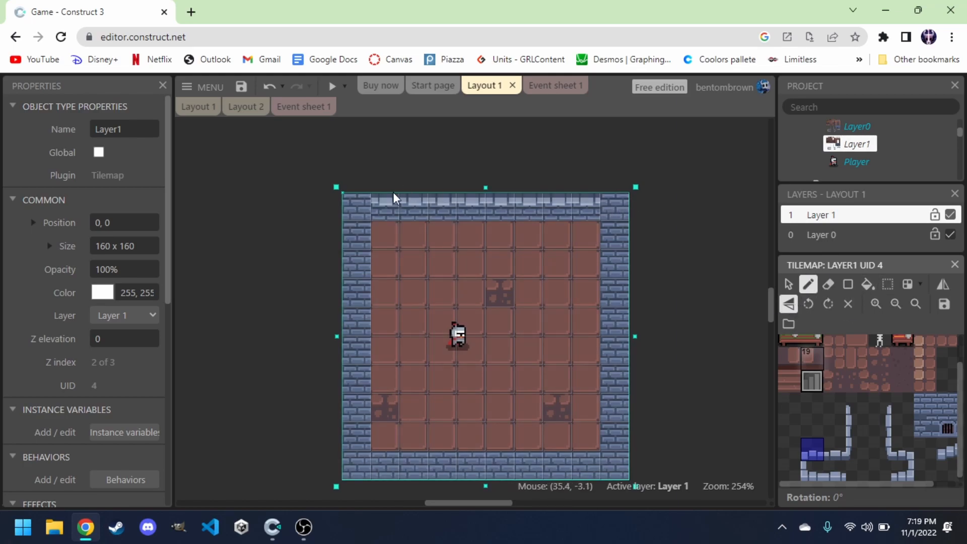
left_click(361, 200)
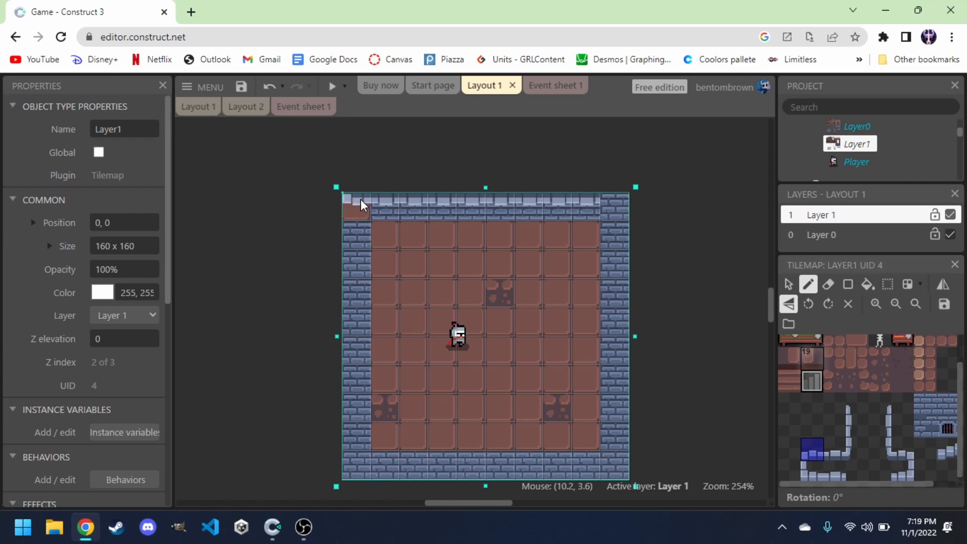
left_click(903, 447)
left_click(618, 204)
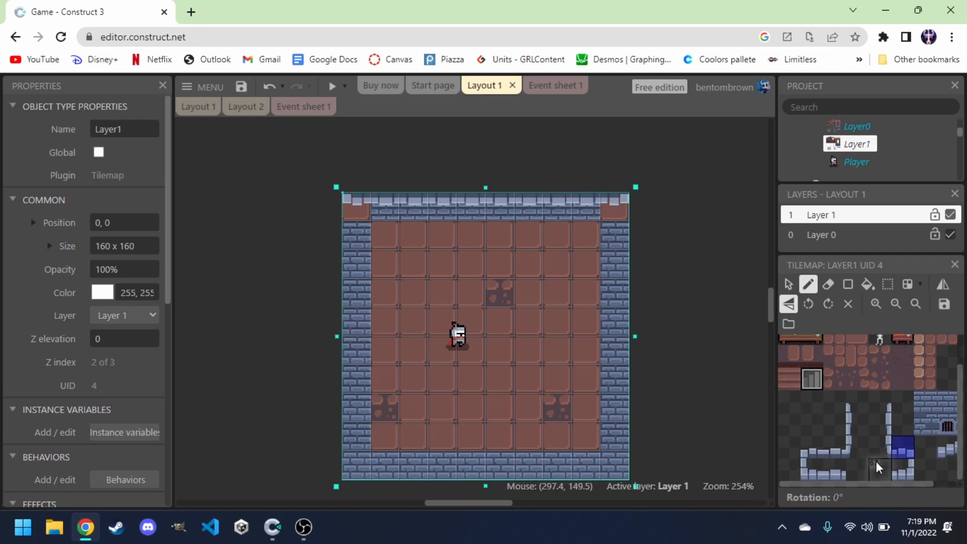
Select the Layer0 tilemap, paint wall tiles beneath both top corners, and turn tile mirroring off.
left_click(849, 128)
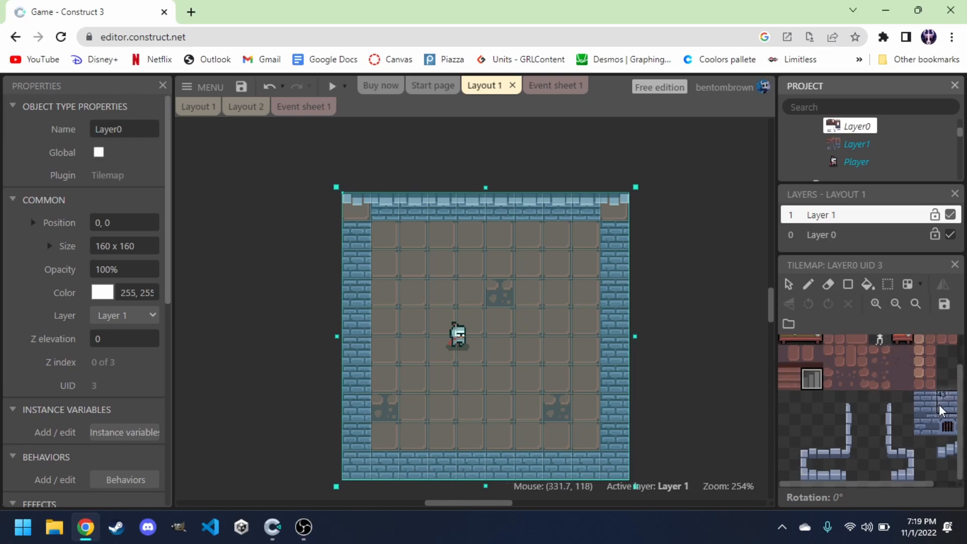
left_click(939, 404)
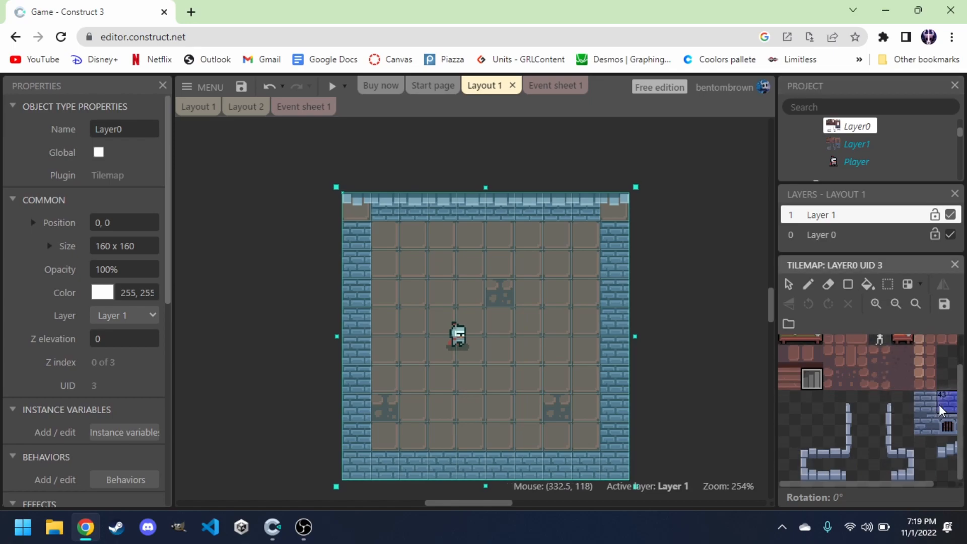
left_click(809, 286)
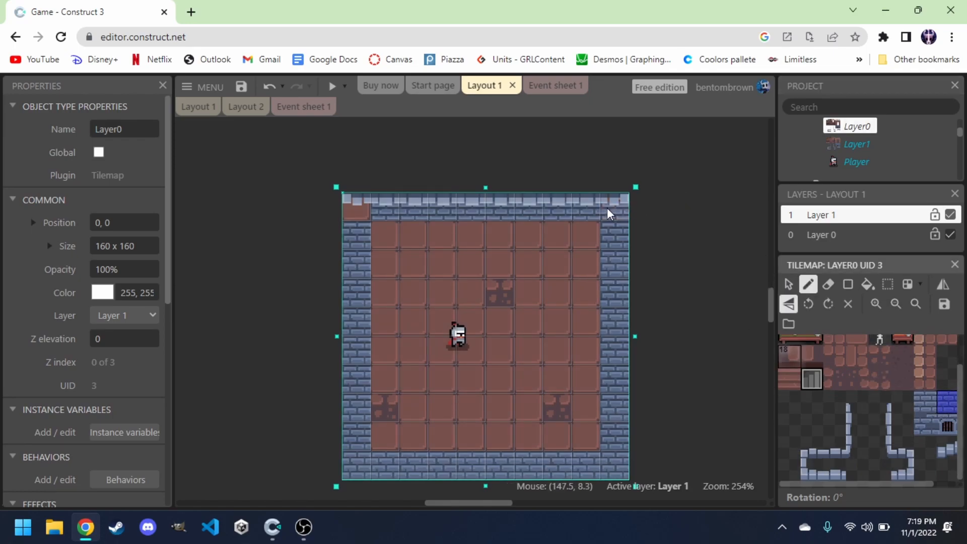
left_click(606, 208)
left_click(362, 205)
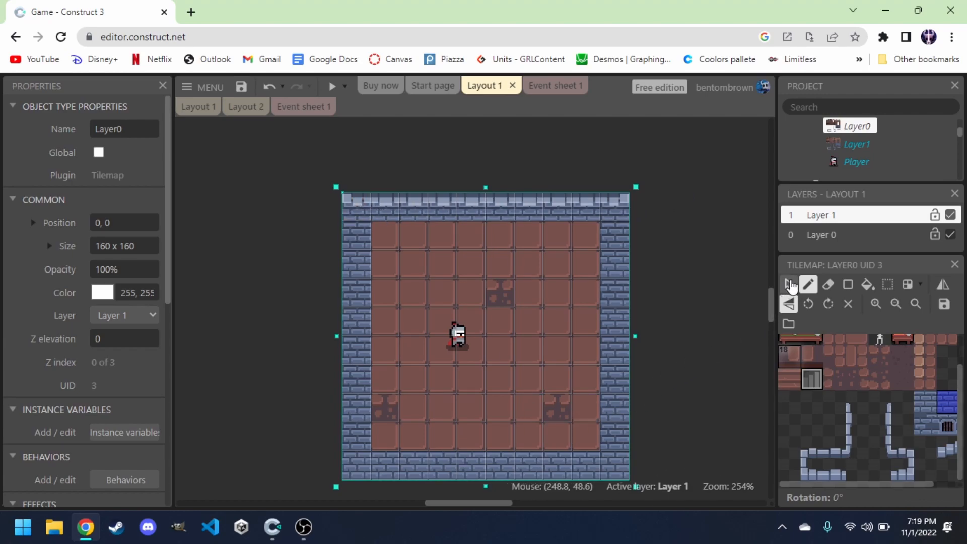
left_click(789, 305)
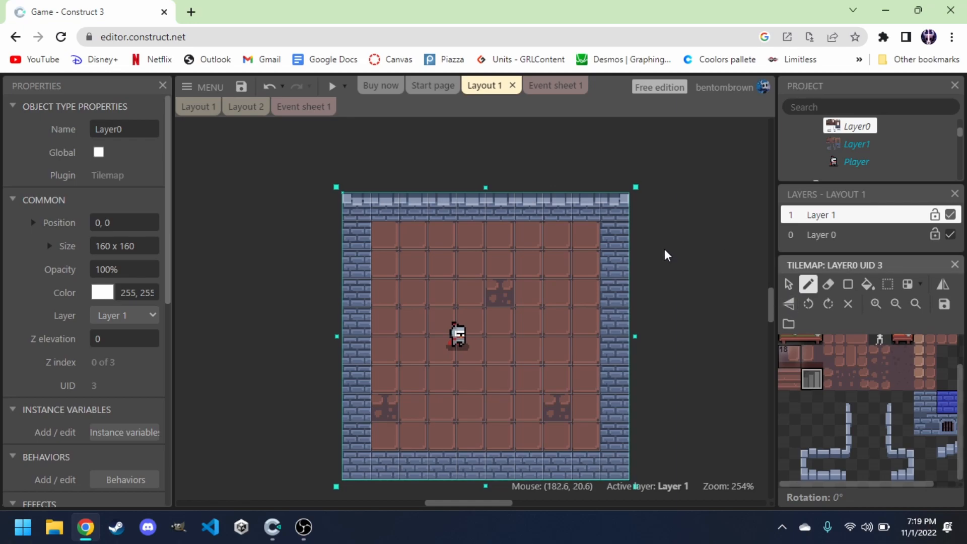
Preview the layout and walk the knight around the room with the arrow keys, then close the preview.
left_click(331, 90)
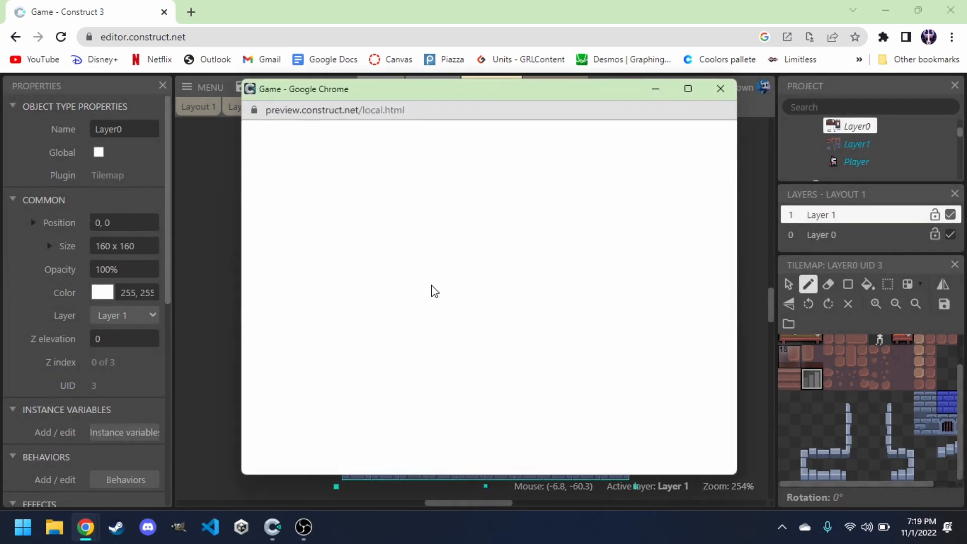
key("Right")
key("Up")
key("Left")
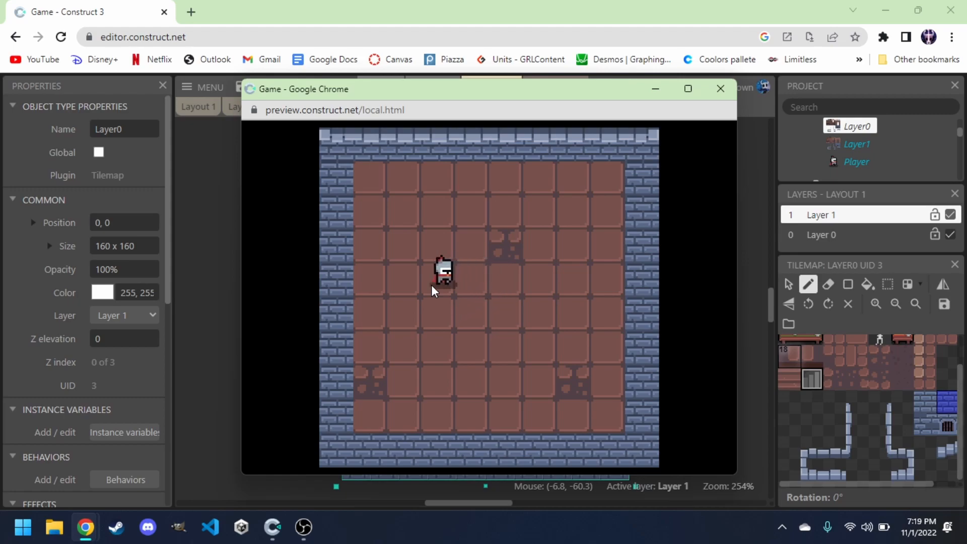
key("Right")
key("Left")
key("Up")
key("Right")
key("Up")
key("Right")
key("Down")
key("Right")
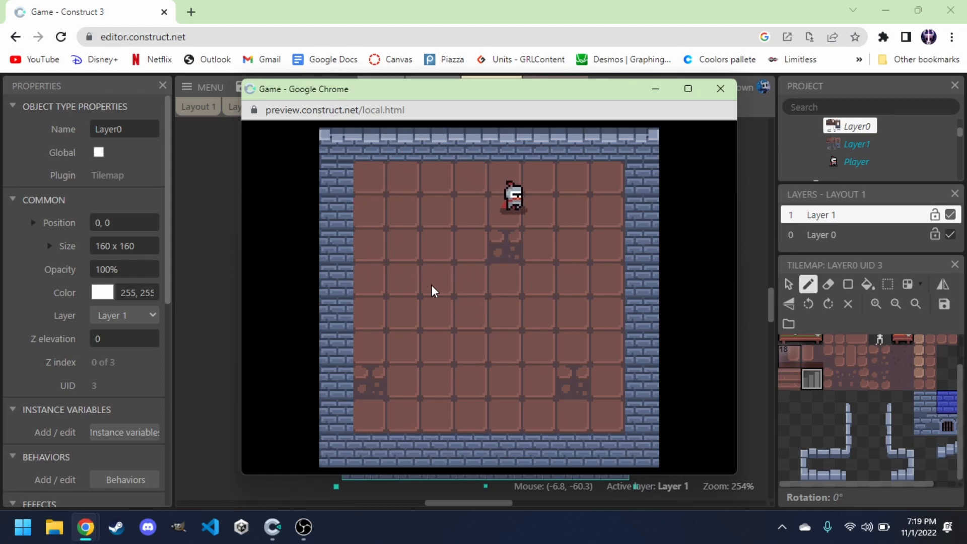
key("Down")
key("Left")
key("Right")
key("Down")
key("Left")
key("Up")
key("Down")
key("Down")
key("Left")
key("Up")
key("Right")
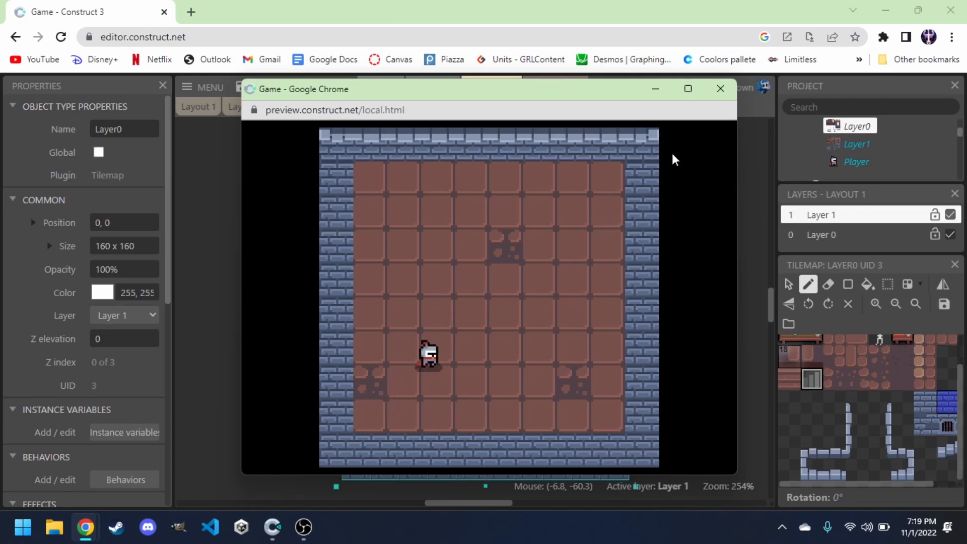
left_click(721, 89)
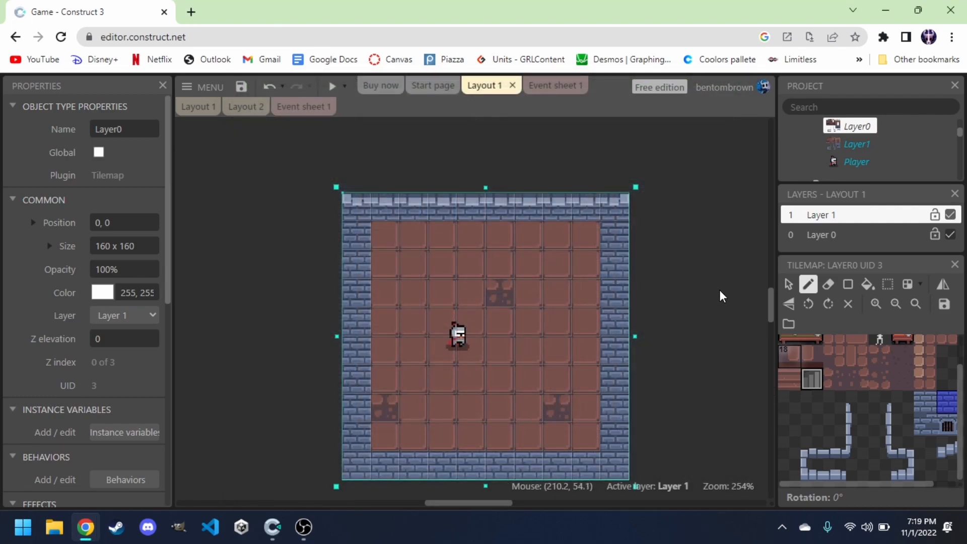
Insert a new Sprite object named WallColider and place it beside the room.
left_click(680, 259)
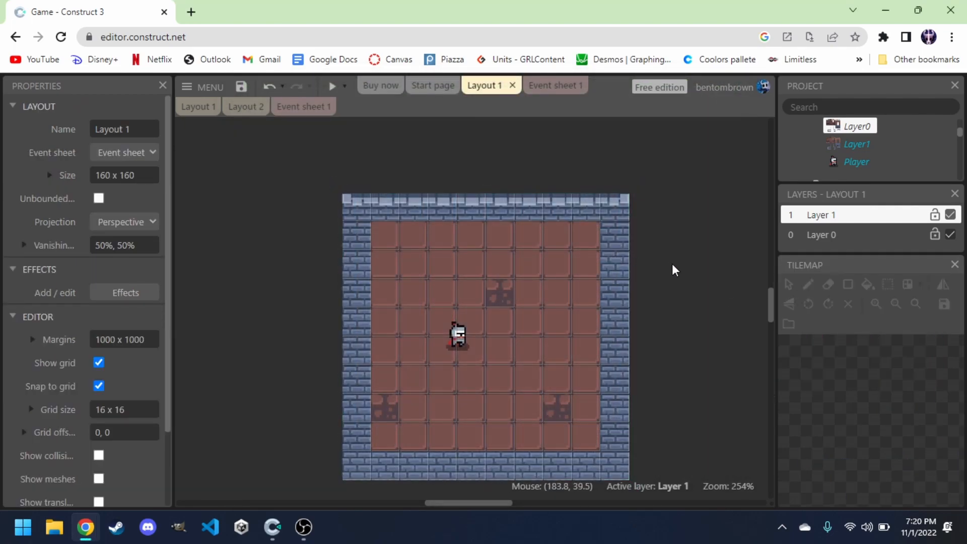
scroll(669, 264, "right", 2)
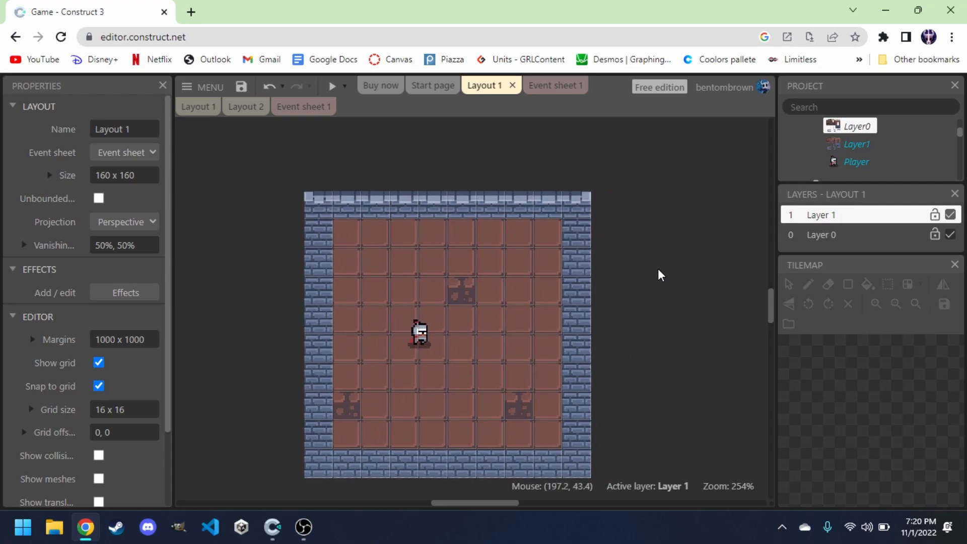
right_click(659, 270)
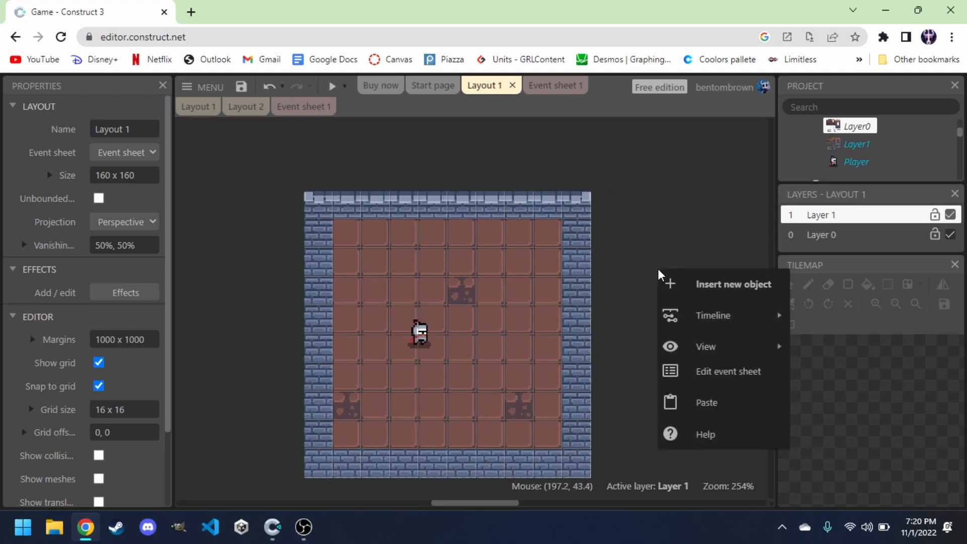
left_click(679, 285)
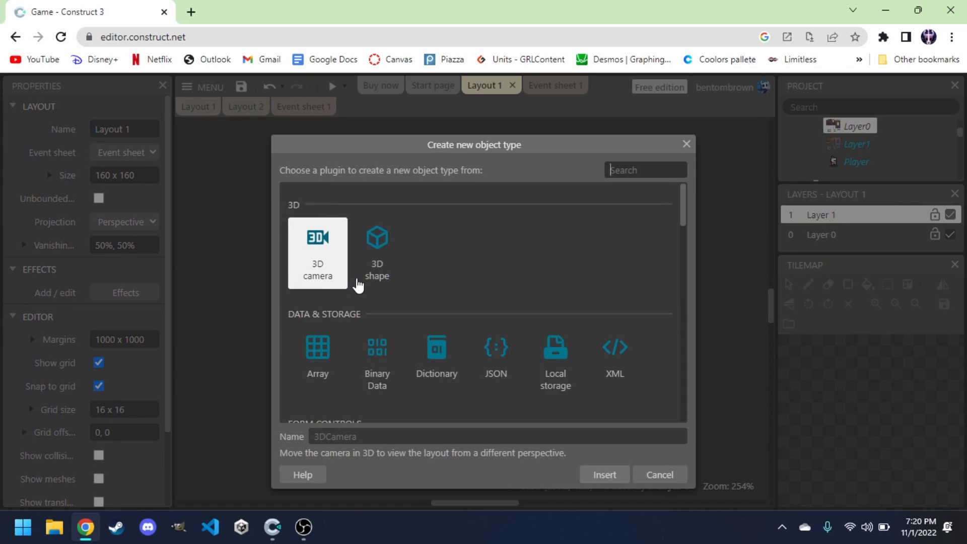
type("sprite")
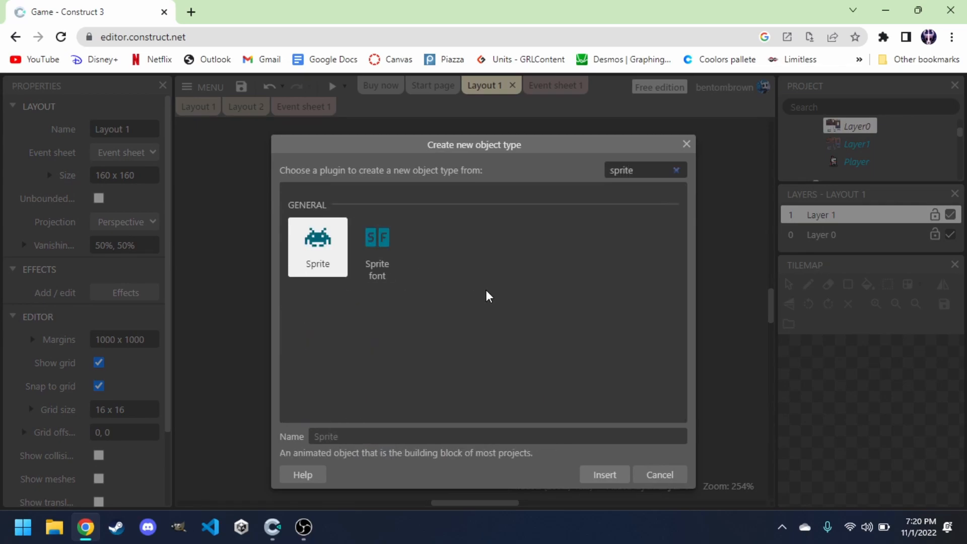
left_click(463, 434)
type("WallColider")
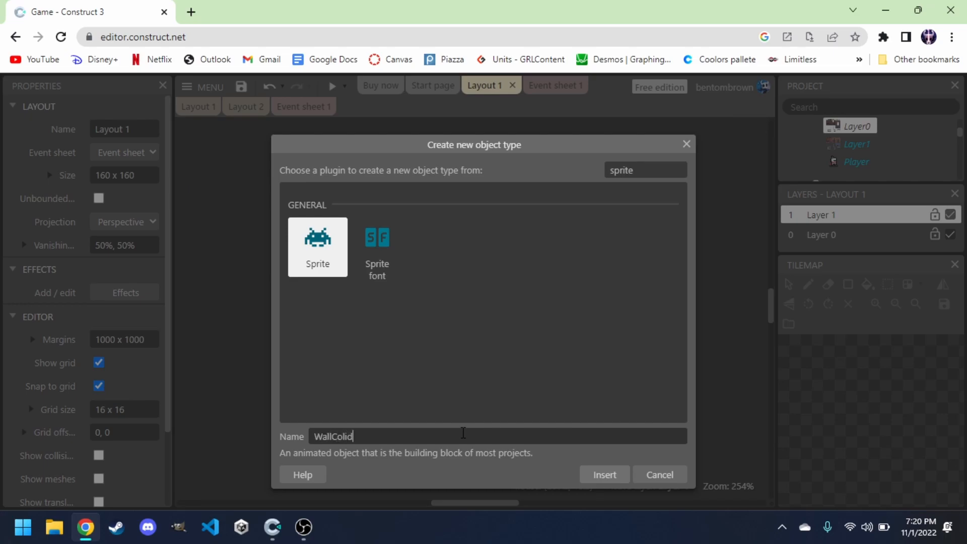
left_click(599, 476)
left_click(637, 315)
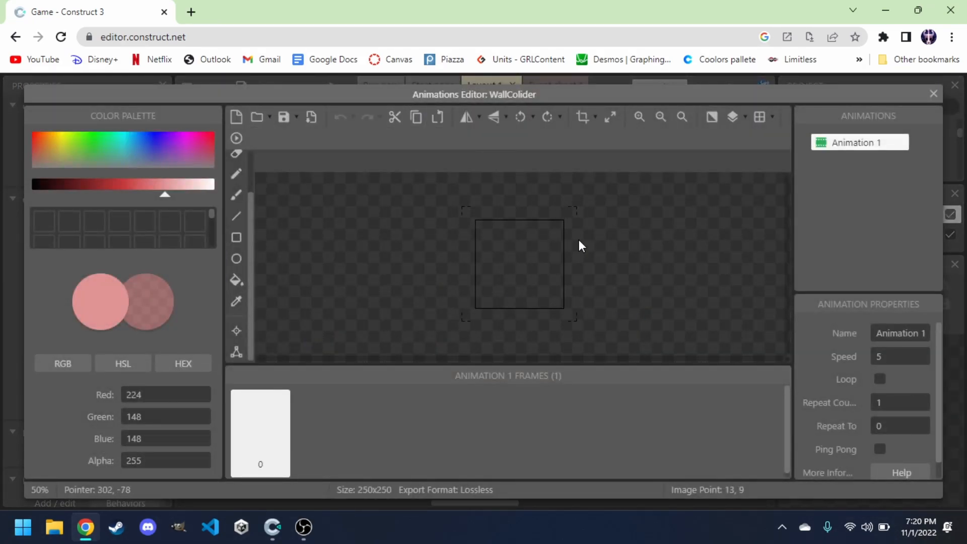
Resize the WallColider image canvas to 16 x 16 pixels.
left_click(613, 120)
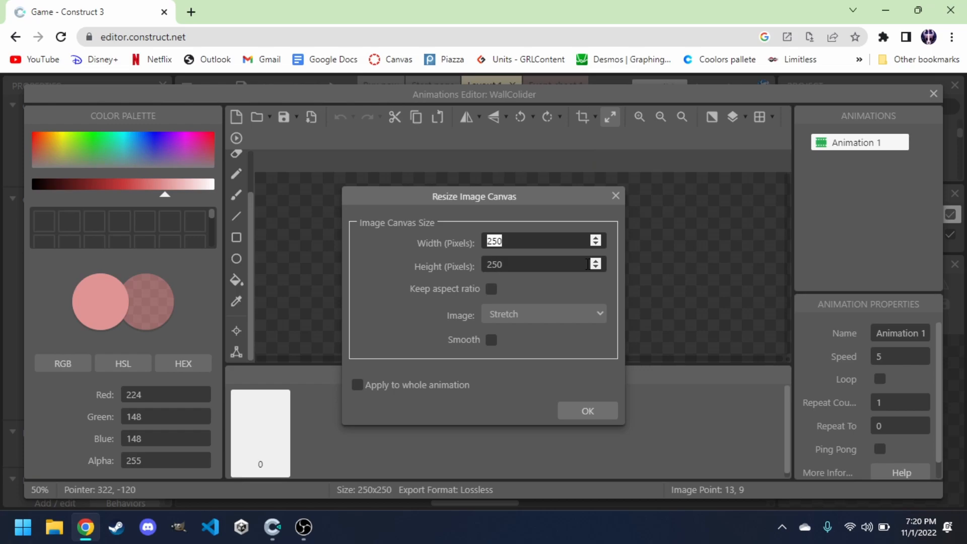
type("16")
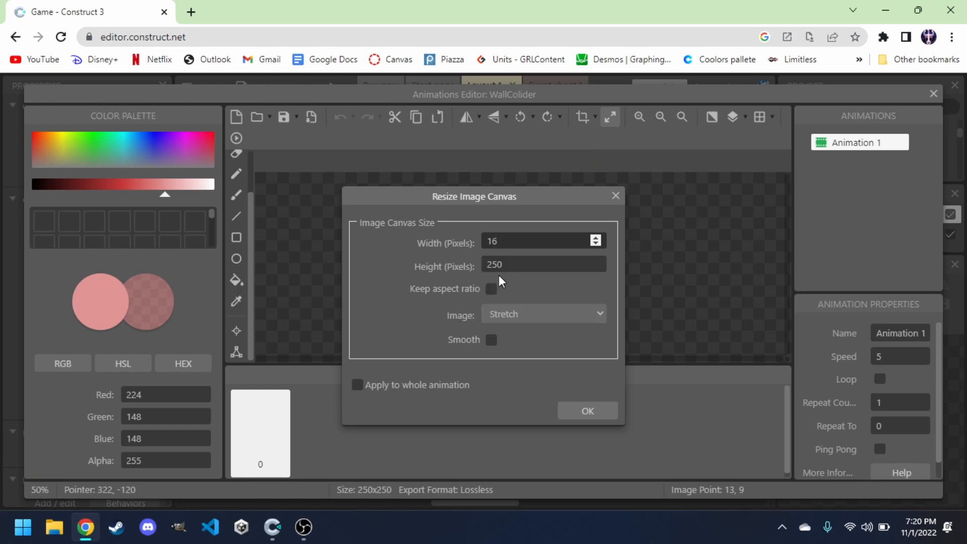
double_click(515, 266)
type("16")
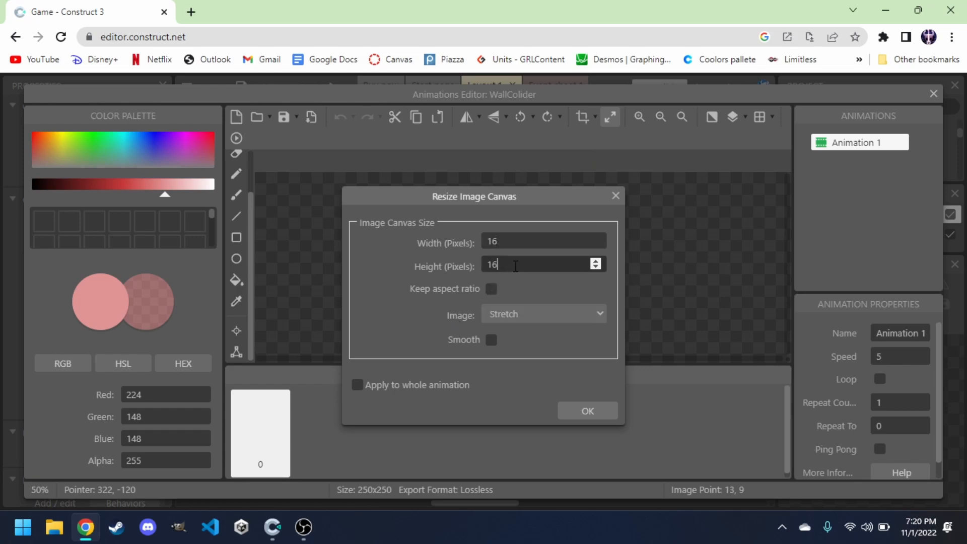
left_click(582, 413)
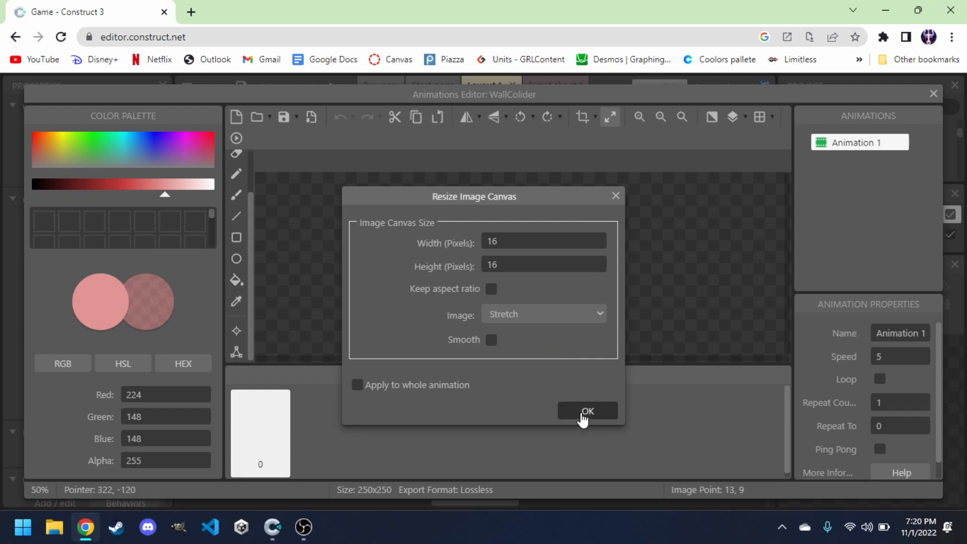
Fill the WallColider image with a translucent green at alpha 100 and close the editor.
left_click(639, 117)
left_click(639, 117)
left_click(645, 121)
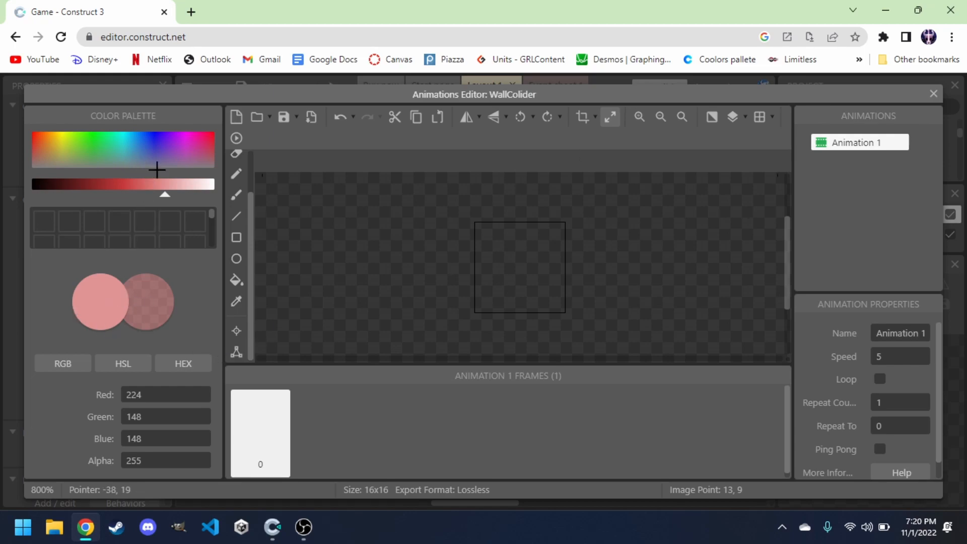
left_click(242, 199)
left_click(237, 266)
left_click(236, 280)
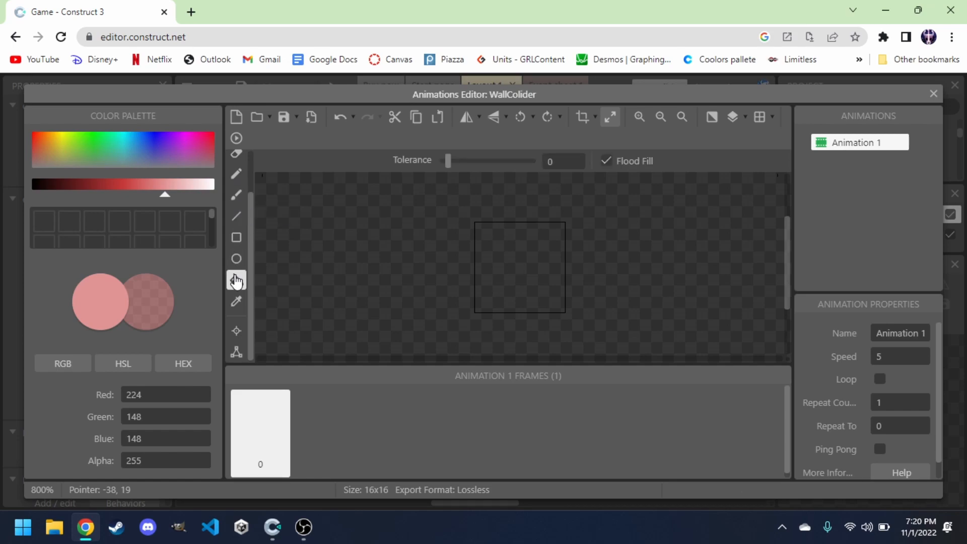
left_click(88, 144)
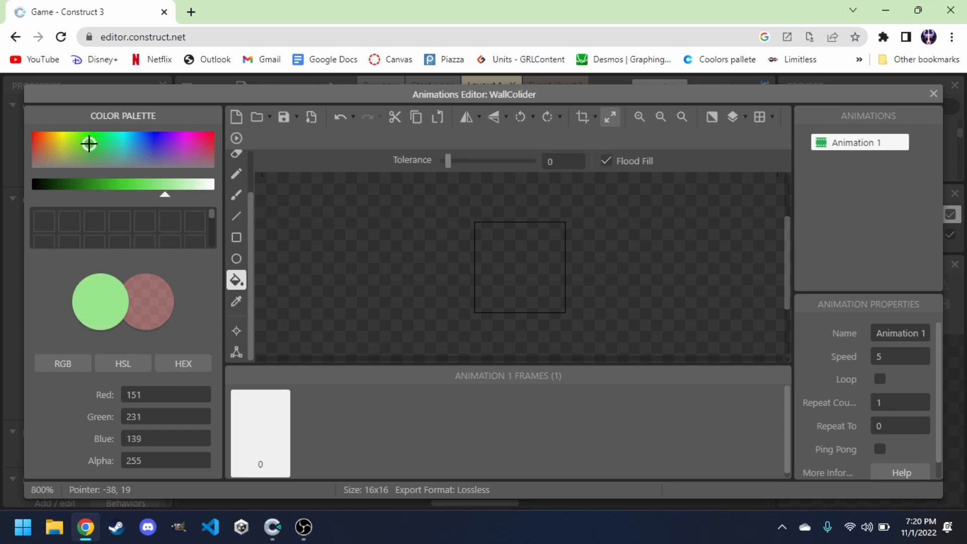
left_click(107, 141)
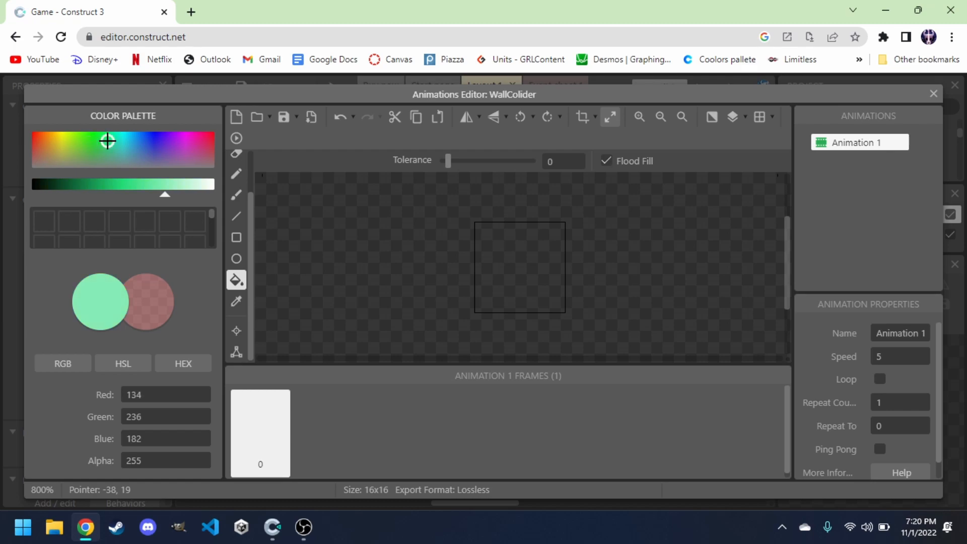
double_click(153, 464)
type("100")
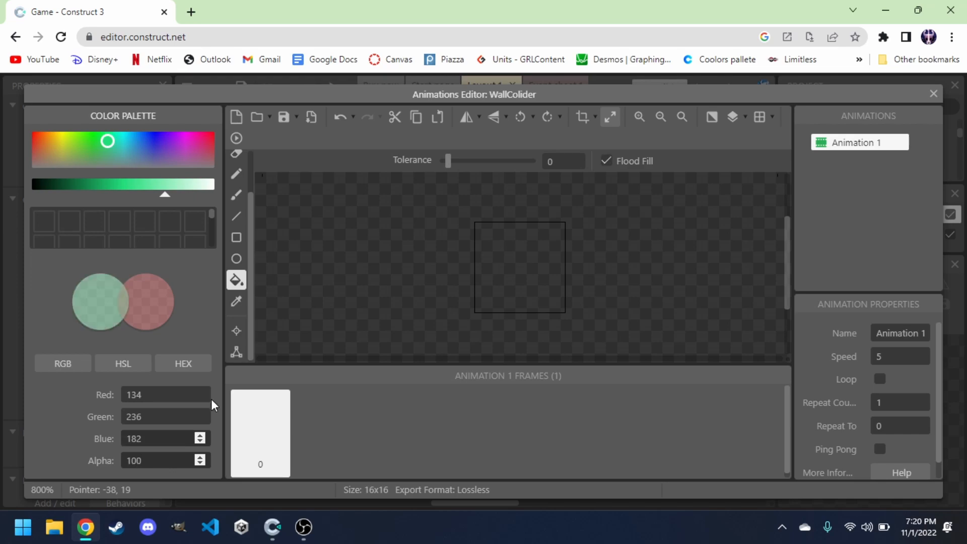
left_click(500, 248)
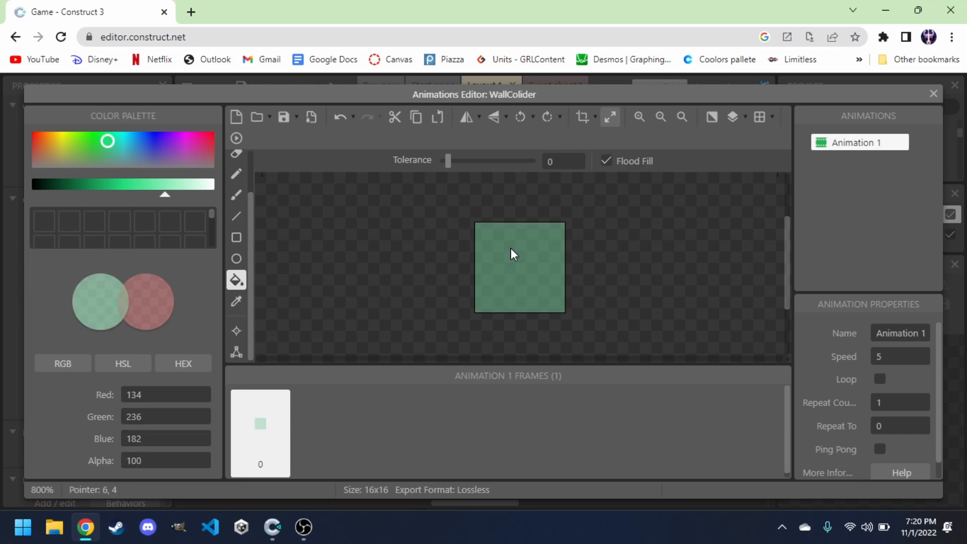
left_click(935, 95)
Move the WallColider origin image point to the bottom-left corner (0, 16) and close the editor.
left_click_drag(652, 319, 618, 283)
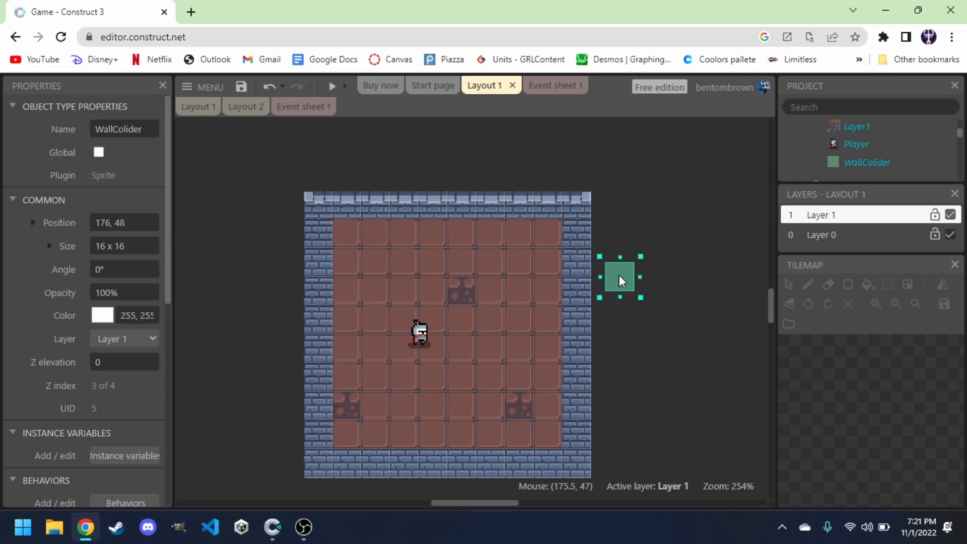
double_click(619, 275)
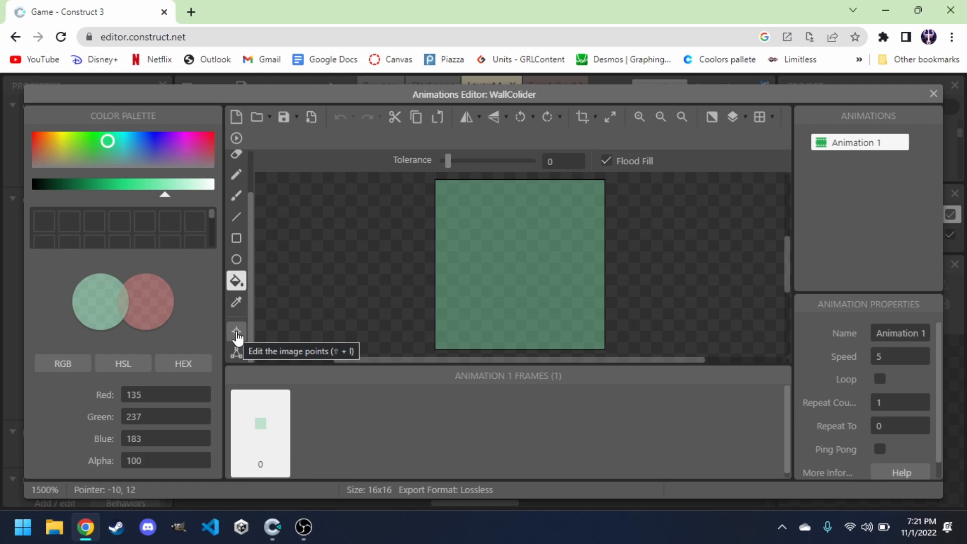
left_click(237, 332)
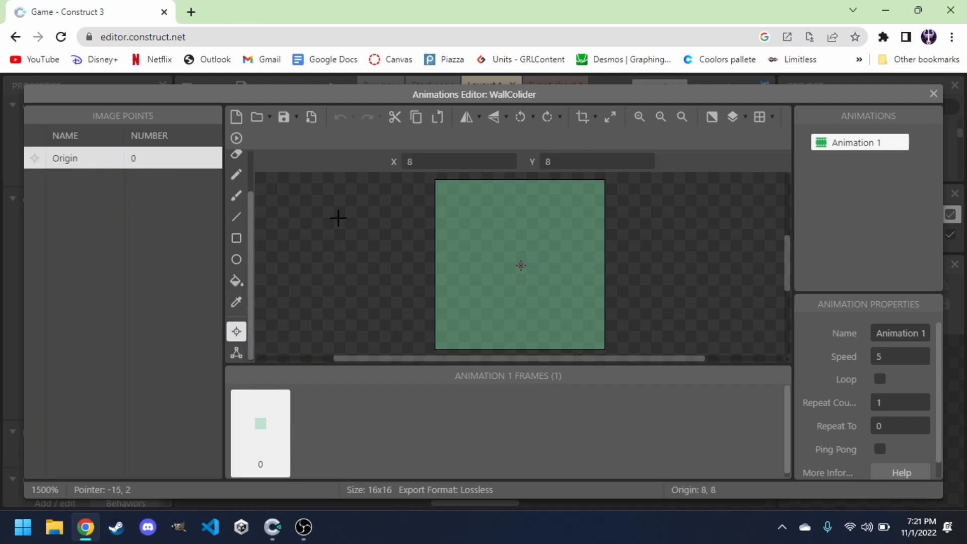
key("Right")
key("Down")
key("Down")
key("Right")
key("Down")
key("Down")
key("Left")
key("Left")
key("Left")
key("Left")
key("Left")
key("Down")
key("Left")
key("Left")
key("Down")
key("Left")
key("Left")
key("Left")
key("Down")
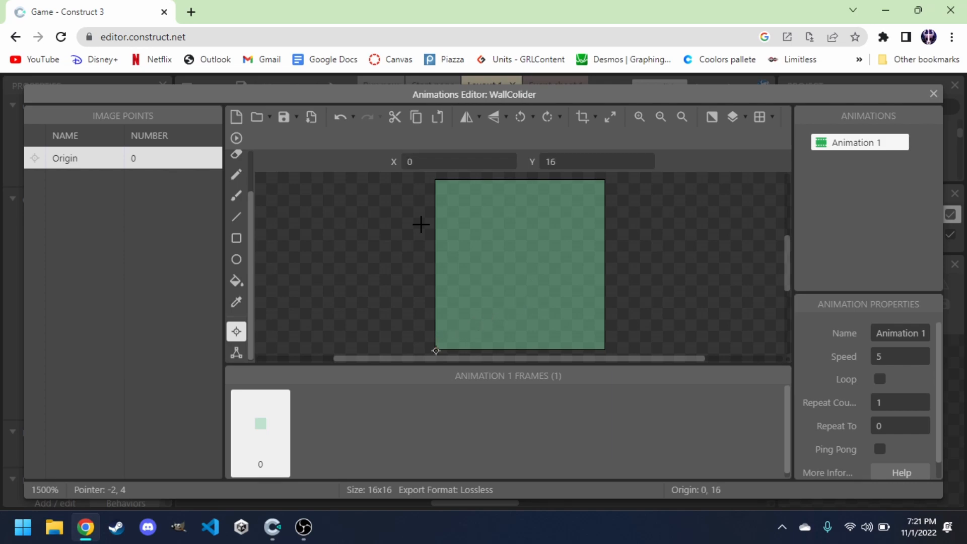
left_click(933, 94)
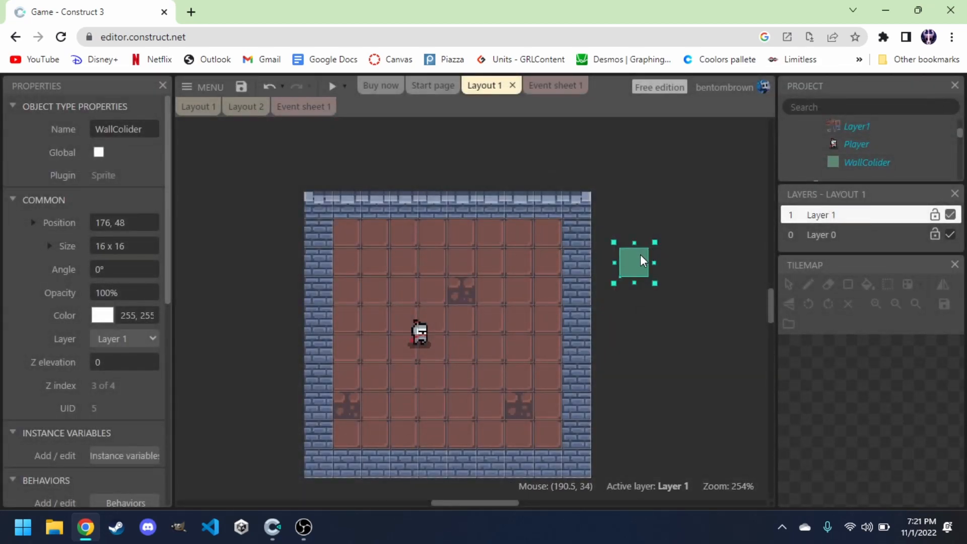
Add the Solid behavior to the WallColider object.
mouse_move(643, 256)
left_mouse_down()
mouse_move(587, 298)
mouse_move(587, 267)
mouse_move(586, 331)
mouse_move(583, 218)
mouse_move(645, 246)
left_mouse_up()
scroll(52, 323, "down", 3)
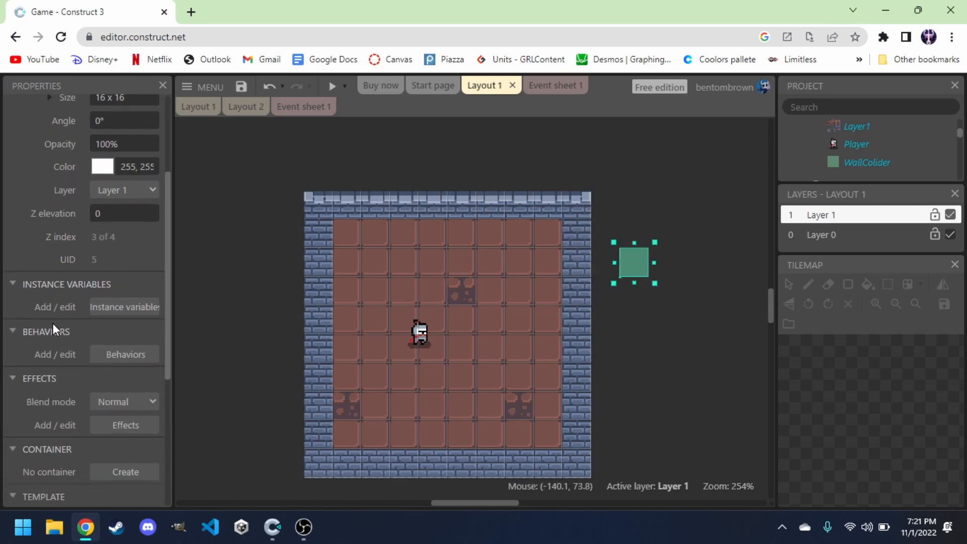
left_click(121, 355)
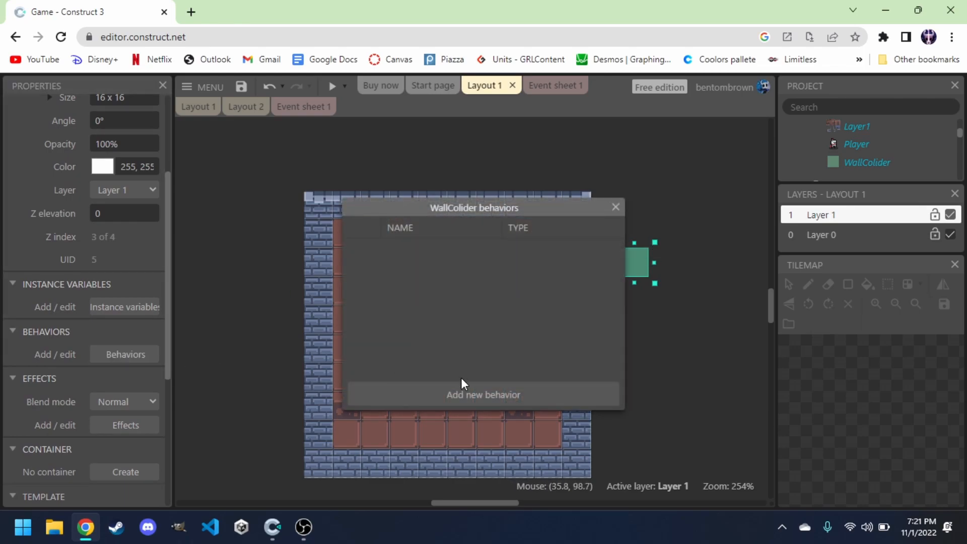
left_click(475, 398)
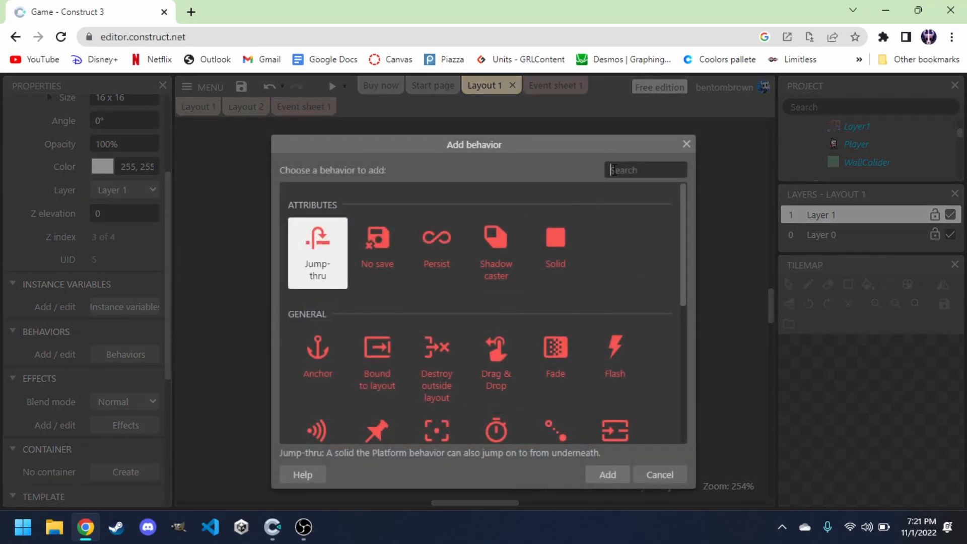
type("solid")
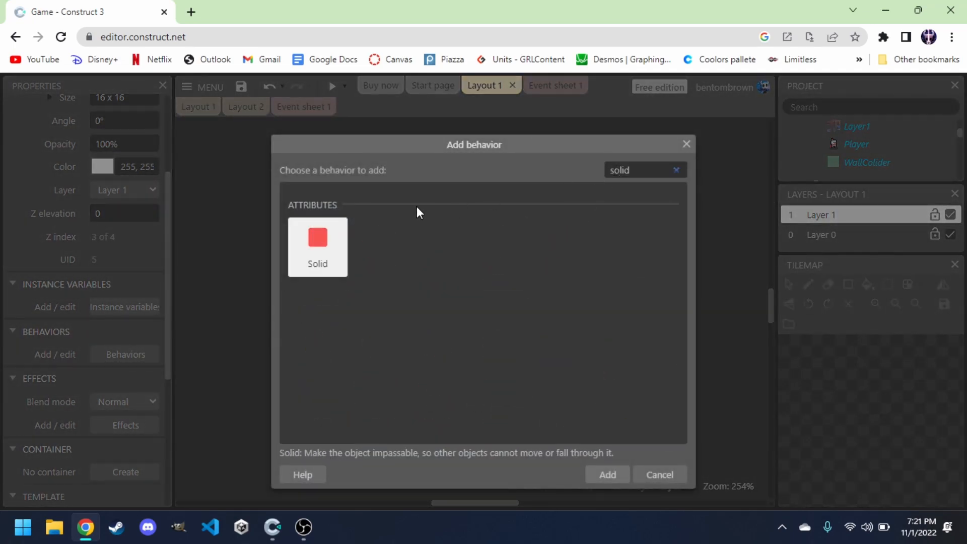
double_click(327, 236)
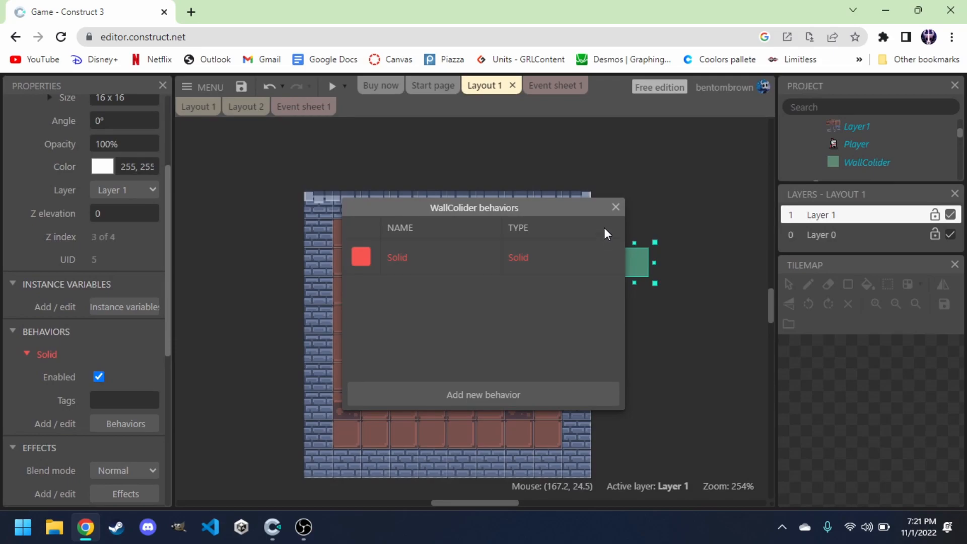
left_click(616, 207)
Stretch the WallColider to 16 x 160 over the left wall and paste a copy over the right wall.
left_click_drag(636, 267, 326, 481)
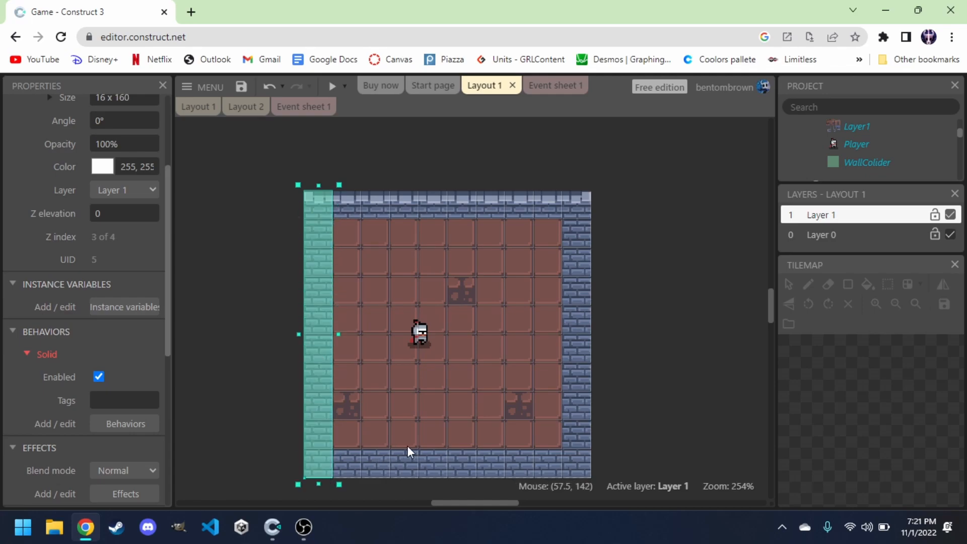
key("ctrl+v")
left_click_drag(663, 279, 585, 442)
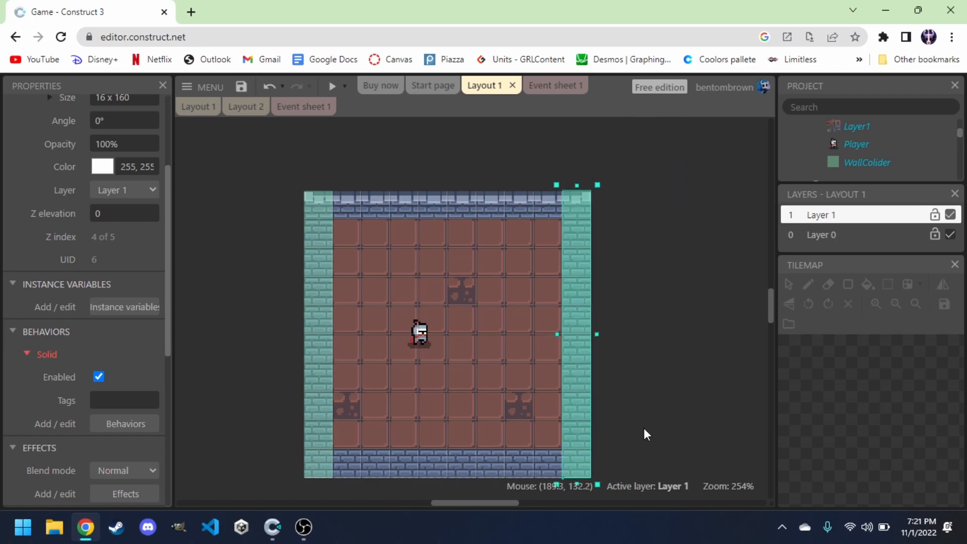
Paste another WallColider and resize it to 128 x 16 along the top wall.
left_click(637, 398)
left_click(323, 267)
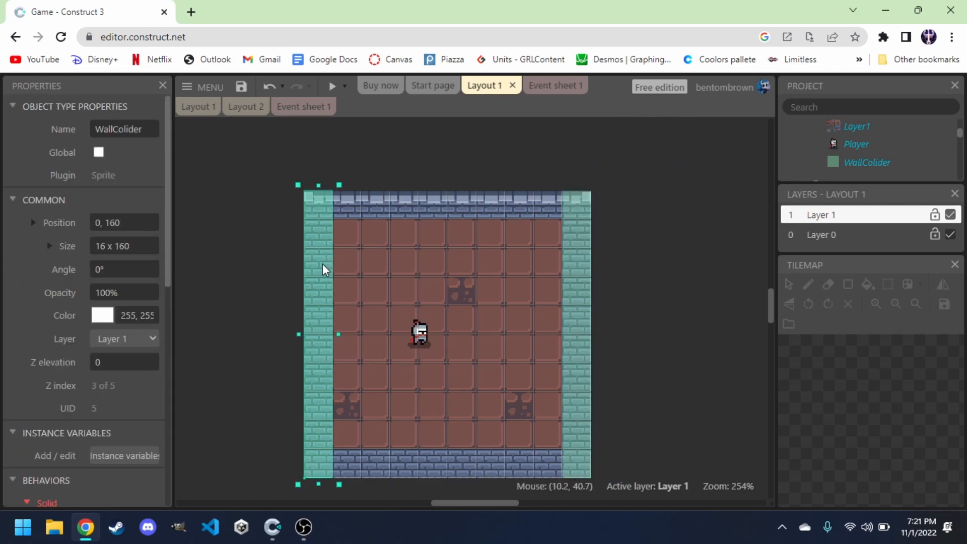
key("ctrl+v")
left_click_drag(612, 226, 726, 386)
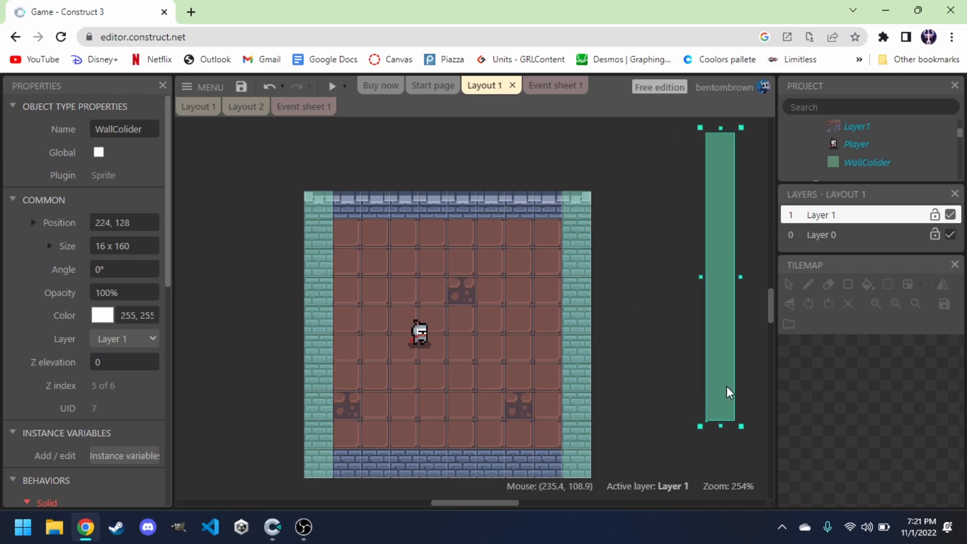
left_click_drag(700, 127, 349, 207)
left_click_drag(423, 205, 565, 215)
Copy the top wall collider and place the copy along the bottom wall.
key("ctrl+c")
key("ctrl+v")
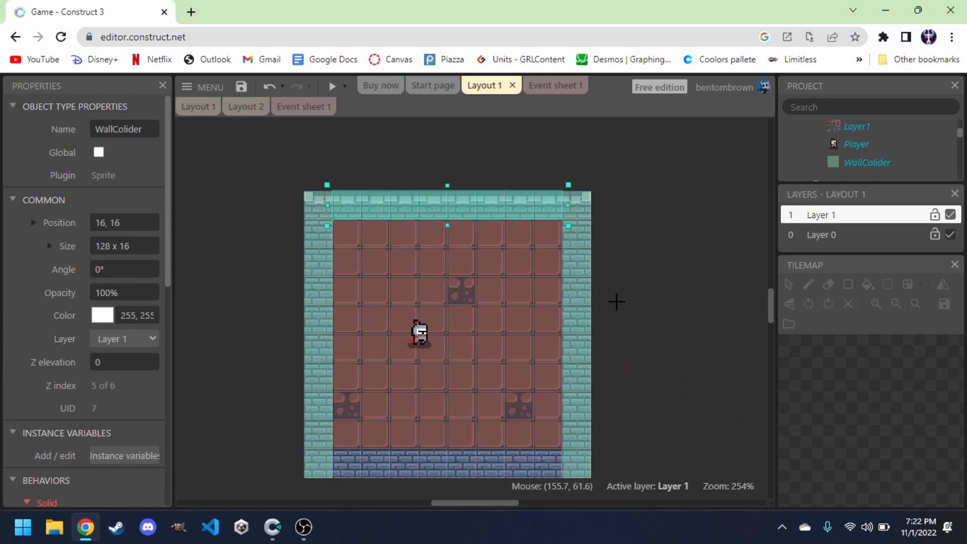
left_click(649, 298)
left_click_drag(649, 298, 359, 471)
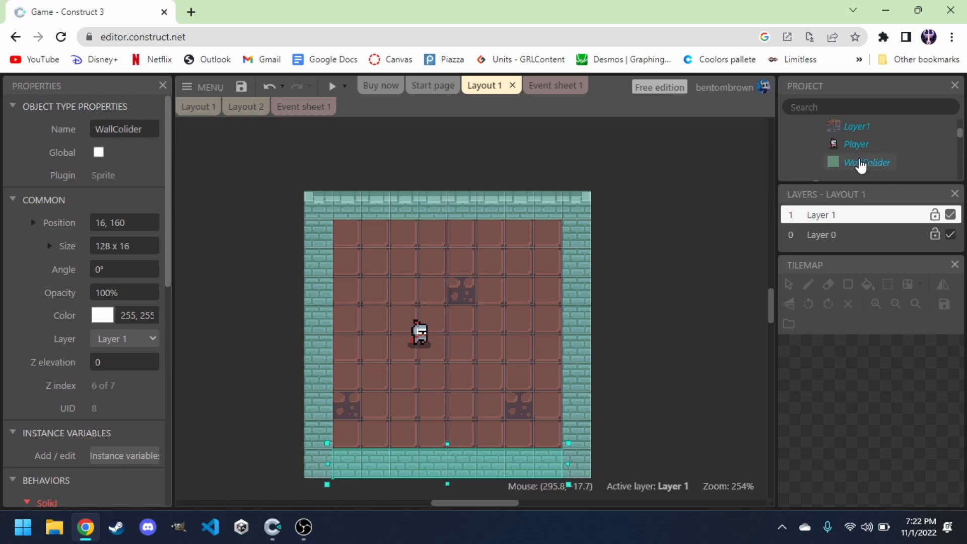
Select all WallColider instances and turn off Initially visible.
left_click(872, 164)
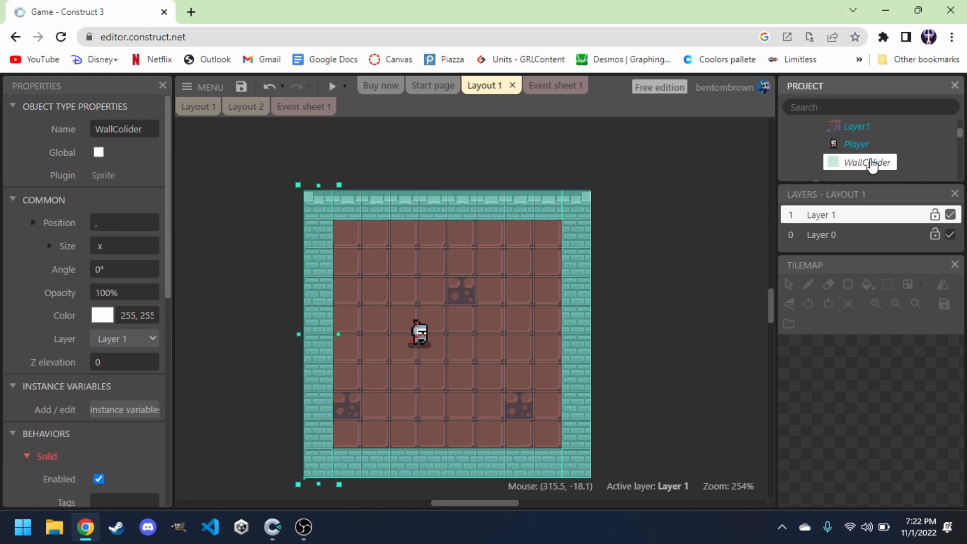
scroll(117, 323, "down", 1)
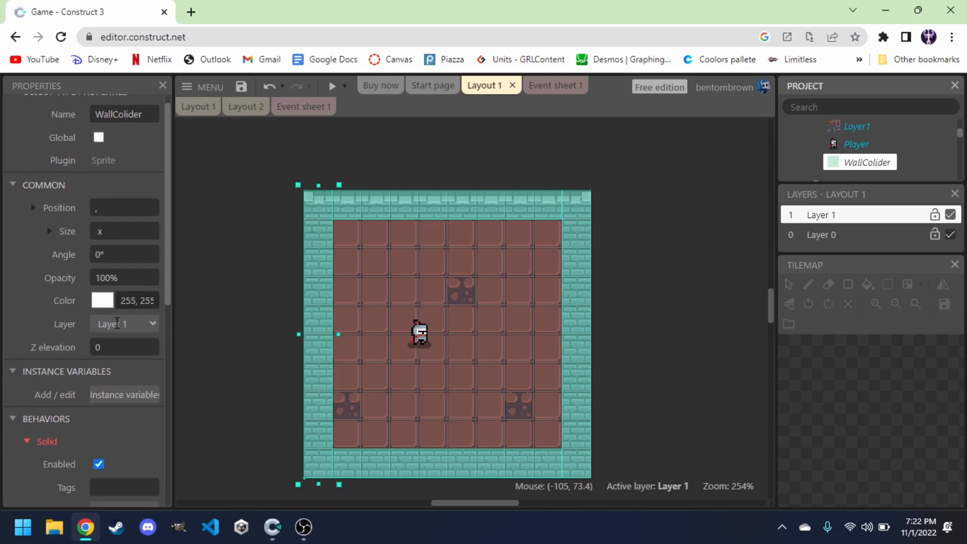
scroll(116, 323, "down", 5)
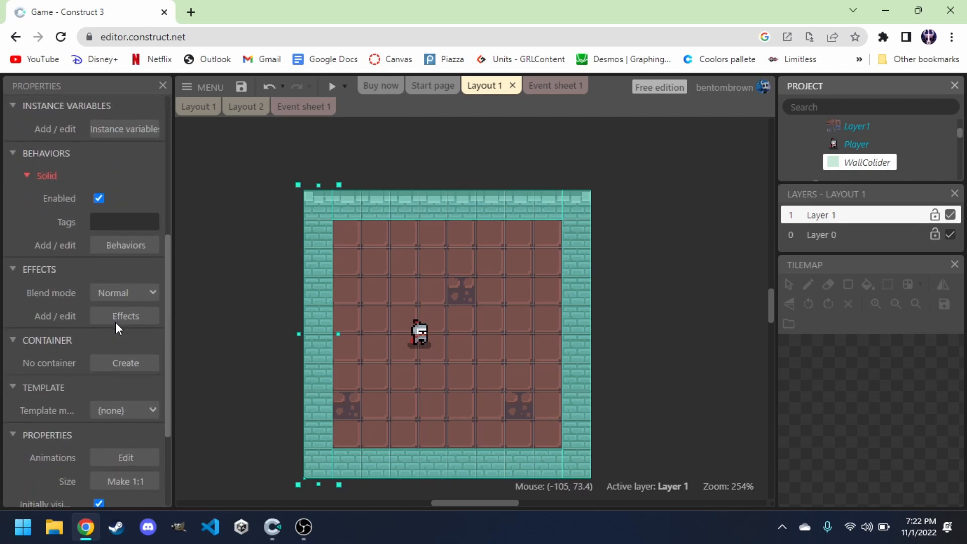
scroll(116, 322, "down", 3)
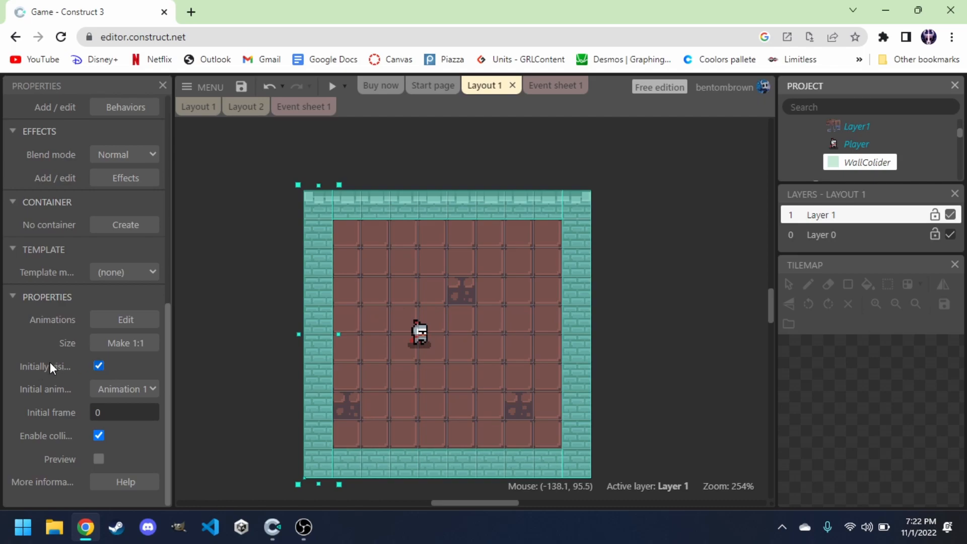
mouse_move(169, 353)
left_mouse_down()
mouse_move(226, 354)
mouse_move(157, 354)
mouse_move(182, 355)
left_mouse_up()
left_click(103, 366)
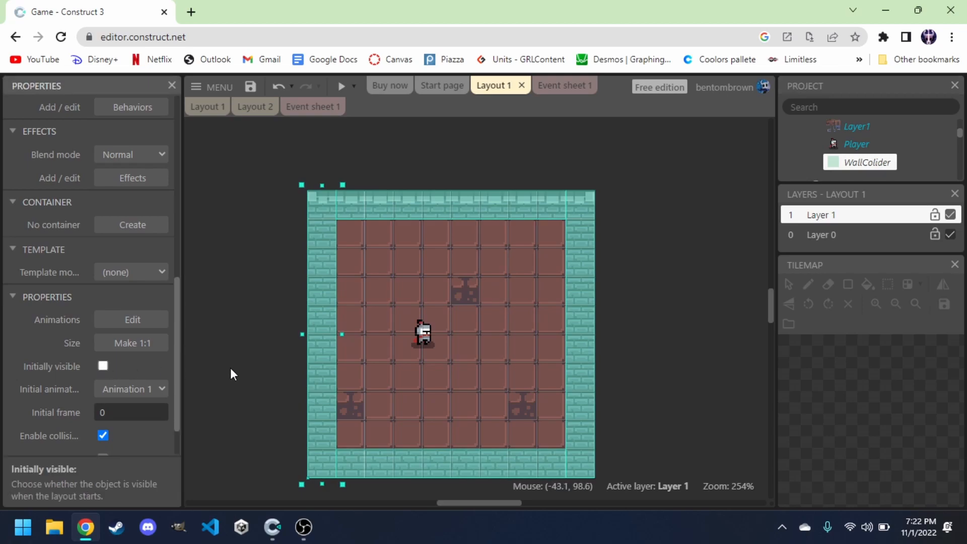
Preview the layout and walk the knight into the walls to test collisions, then close the preview.
left_click(235, 258)
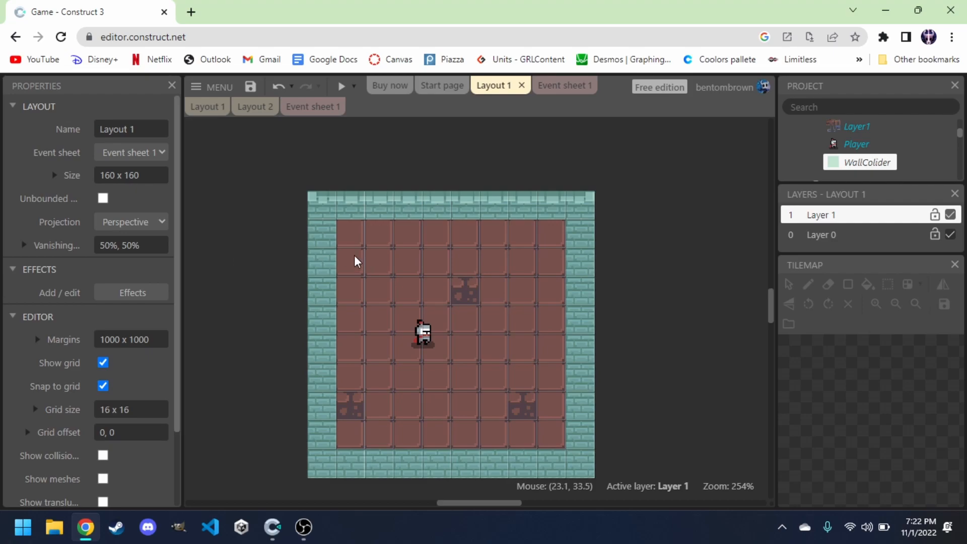
left_click(338, 87)
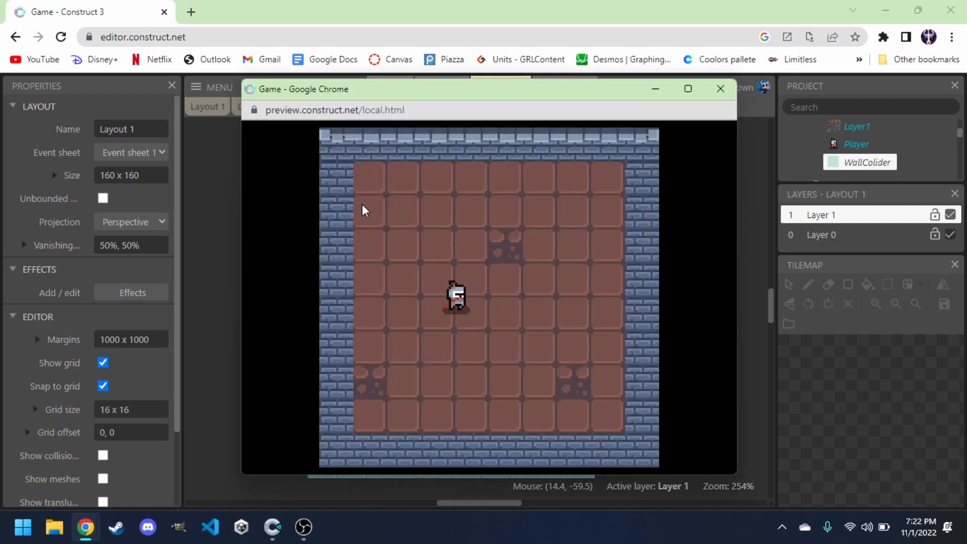
key("Down")
key("Left")
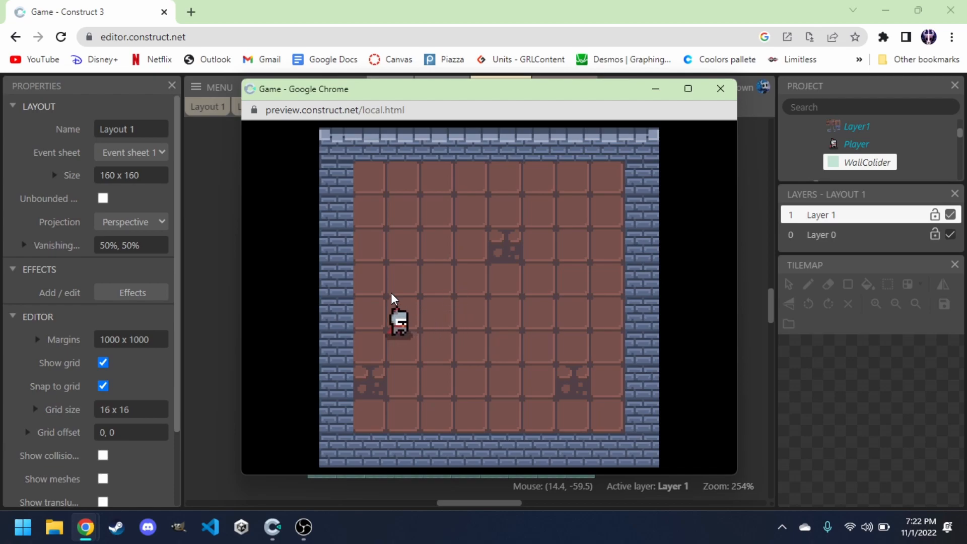
key("Down")
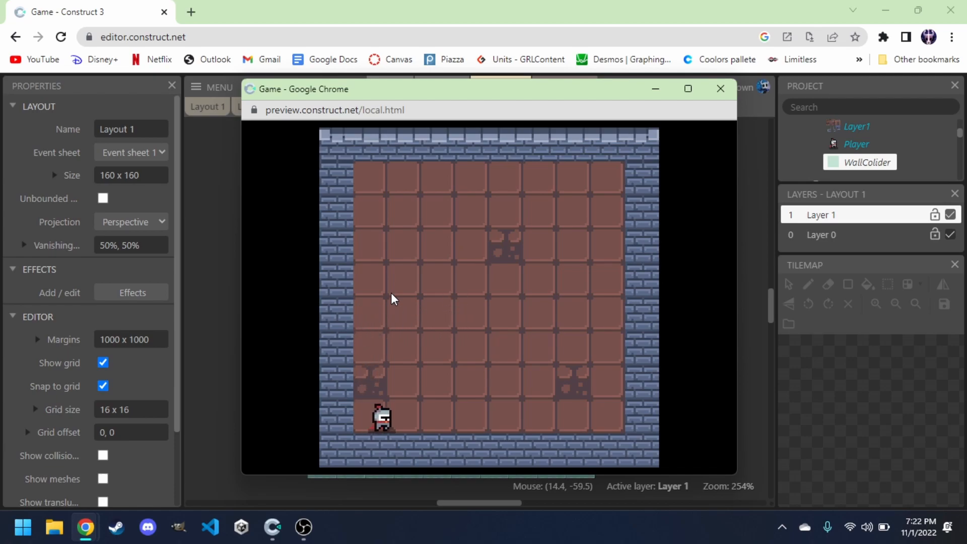
key("Up")
key("Right")
key("Left")
key("Down")
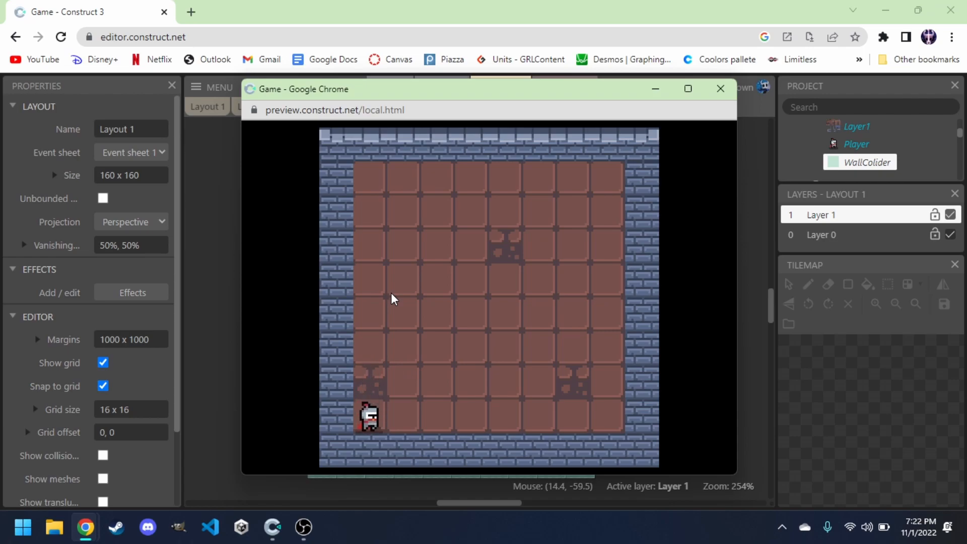
key("Right")
key("Up")
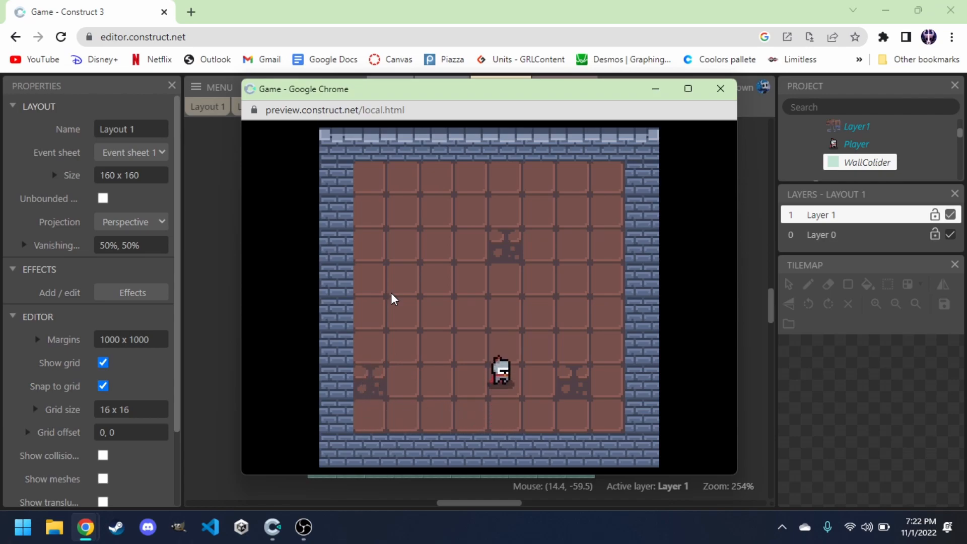
key("Left")
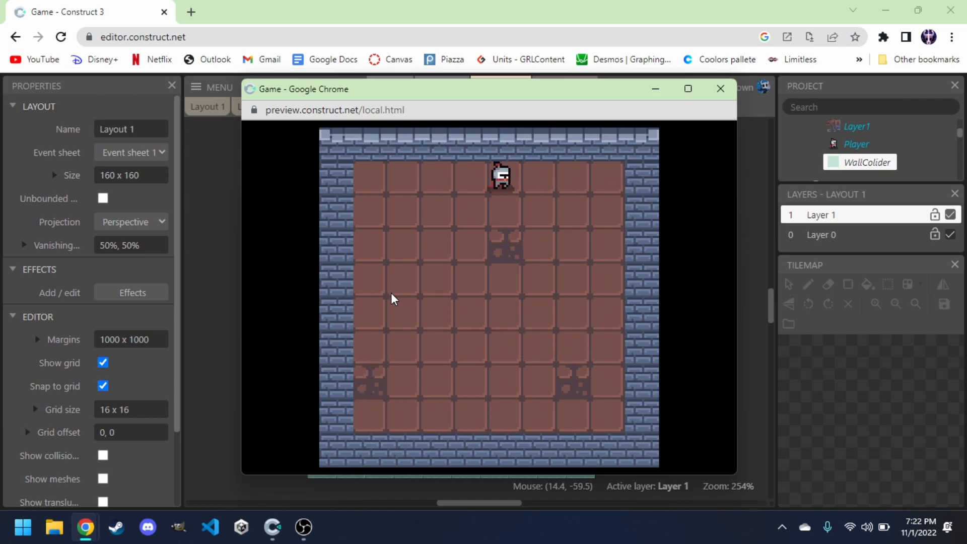
key("Down")
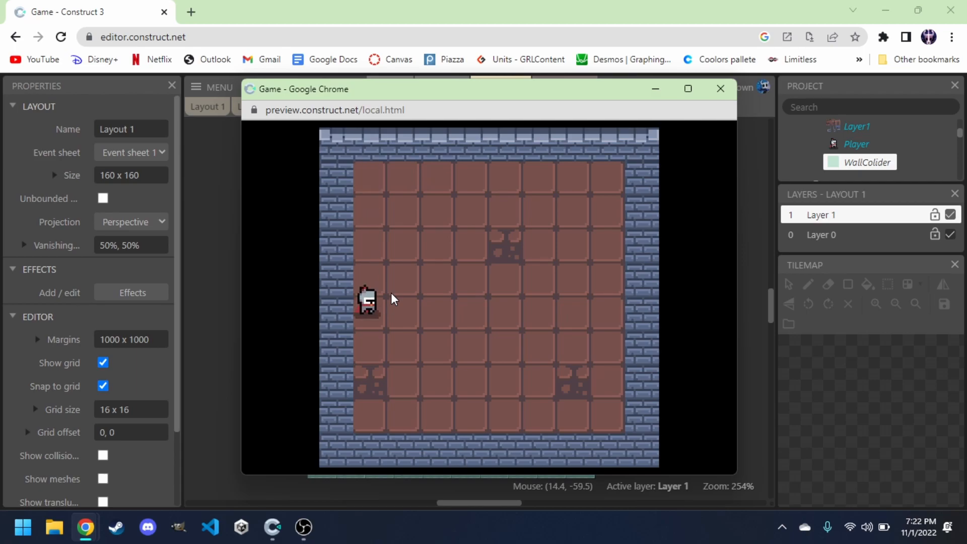
left_click(720, 90)
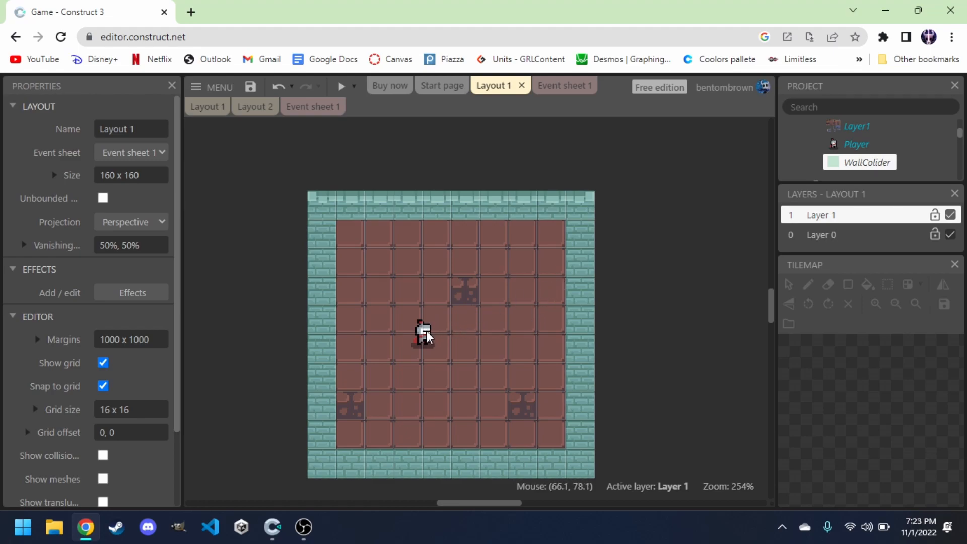
Compare with the reference event sheet, then add an event on the Player with the 8Direction speed equal to 0 condition.
left_click(315, 107)
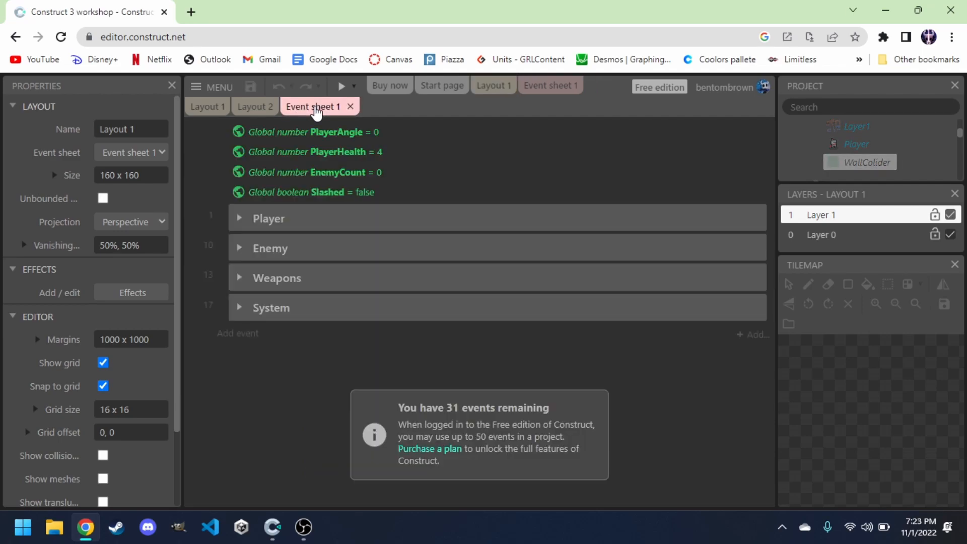
left_click(548, 89)
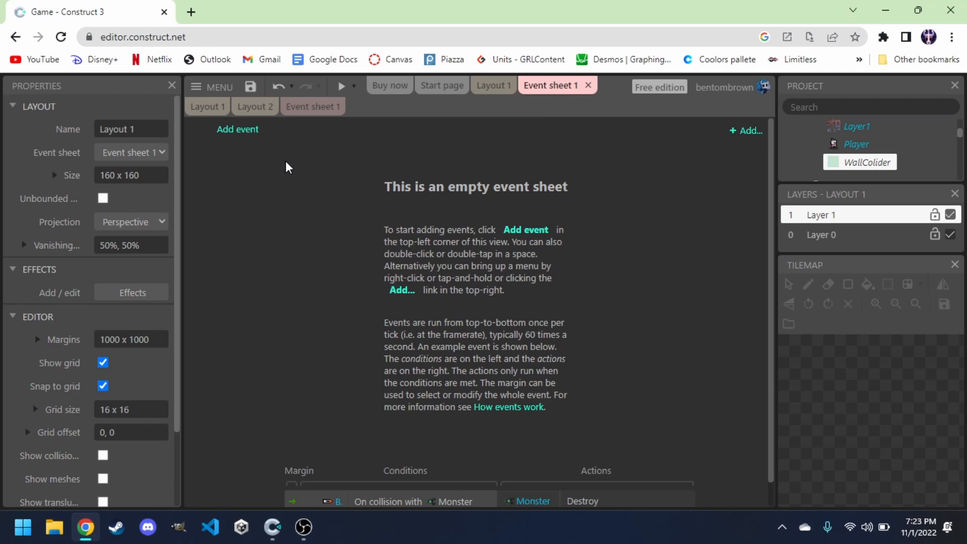
left_click(240, 131)
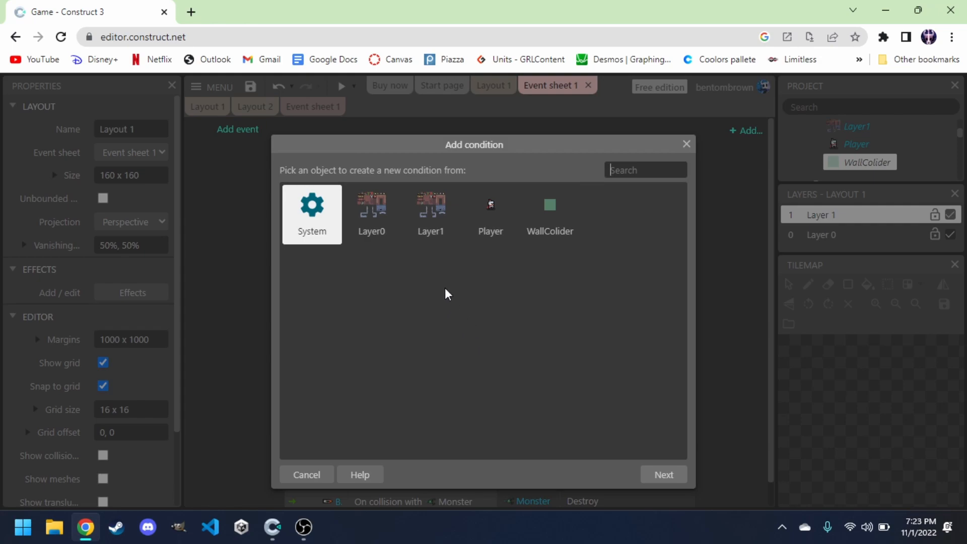
double_click(487, 223)
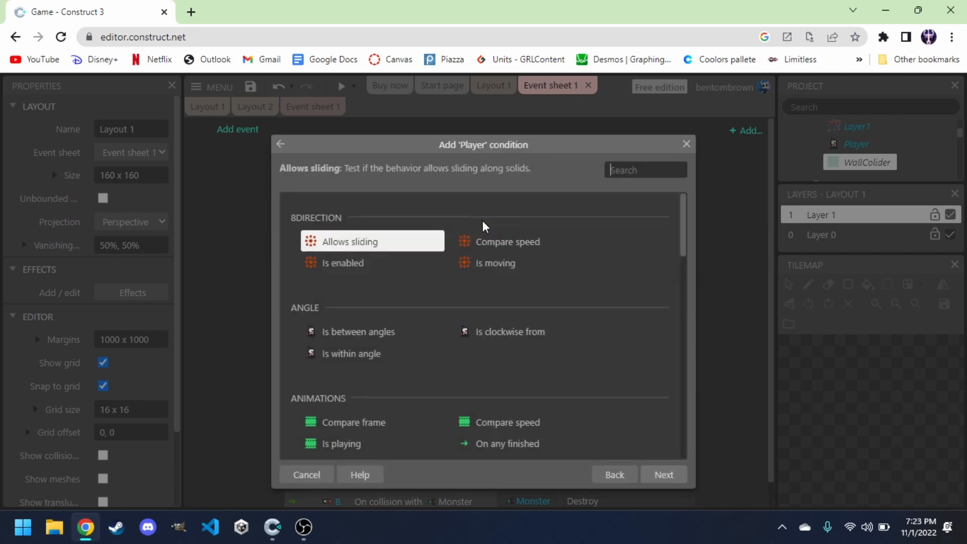
scroll(389, 267, "down", 10)
scroll(390, 270, "down", 7)
scroll(390, 269, "up", 4)
scroll(391, 270, "up", 3)
scroll(412, 334, "down", 3)
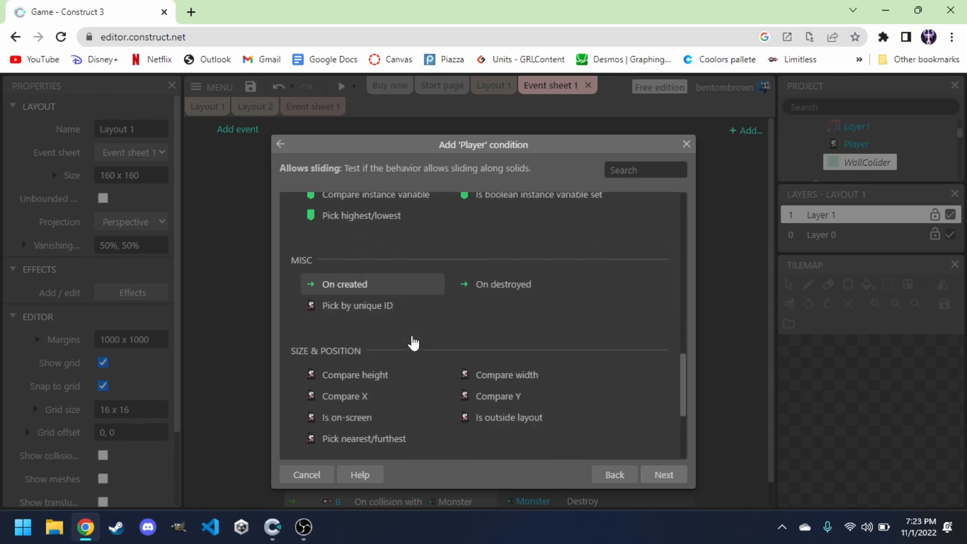
scroll(412, 343, "down", 1)
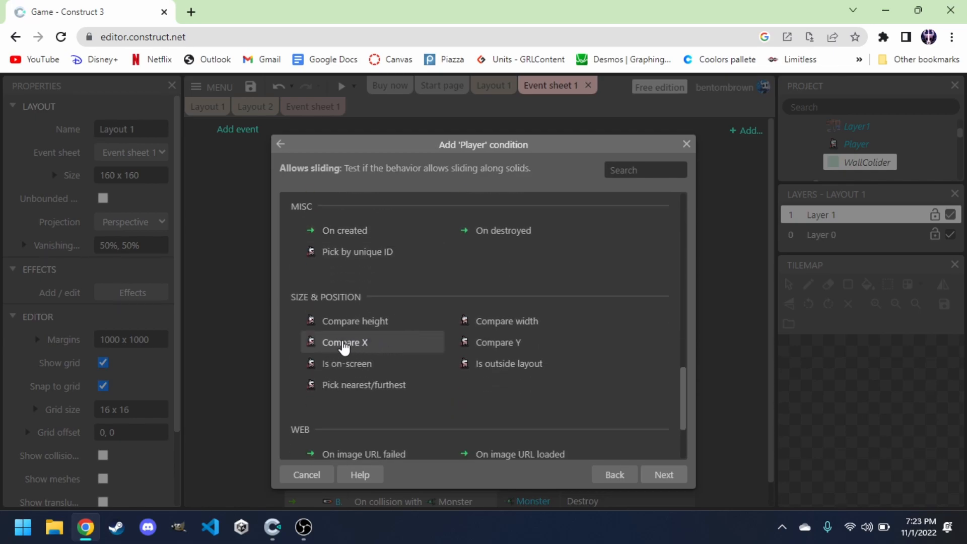
scroll(344, 347, "down", 1)
scroll(344, 297, "up", 3)
scroll(352, 292, "up", 1)
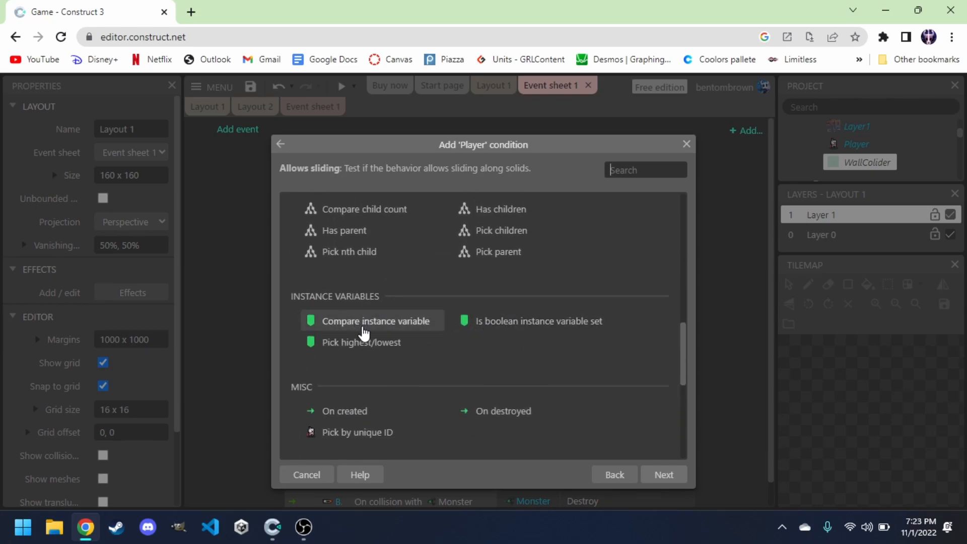
scroll(363, 333, "up", 3)
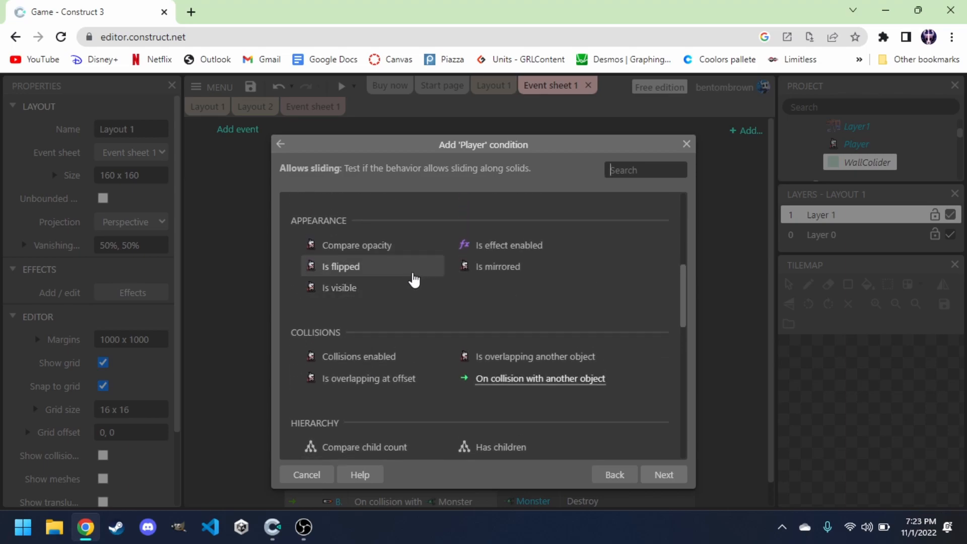
scroll(414, 280, "up", 3)
scroll(380, 237, "up", 3)
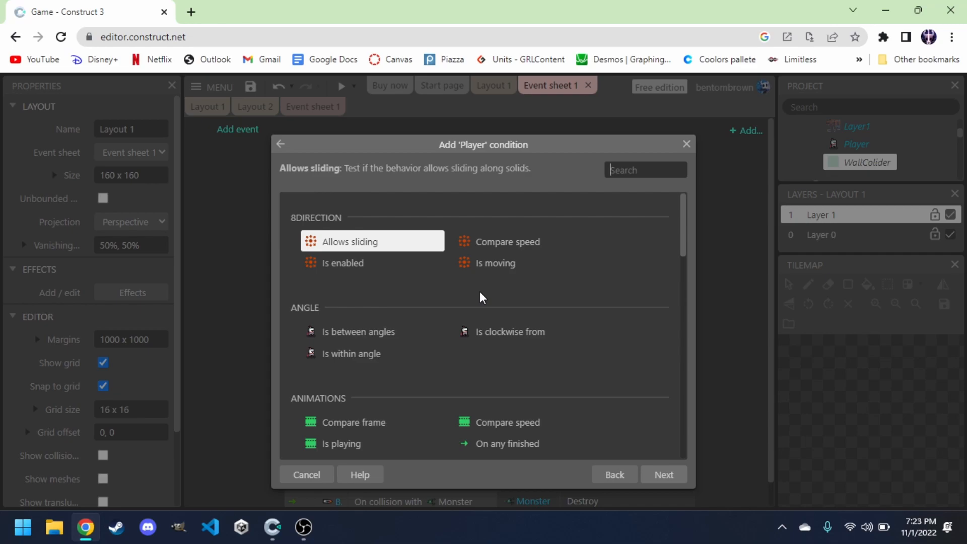
scroll(480, 291, "down", 3)
scroll(480, 291, "up", 3)
left_click(496, 246)
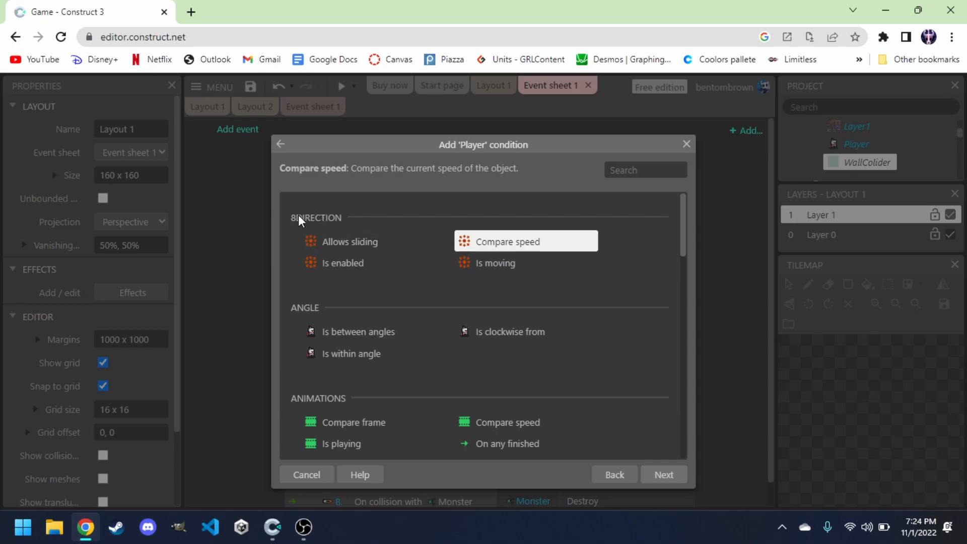
left_click(664, 475)
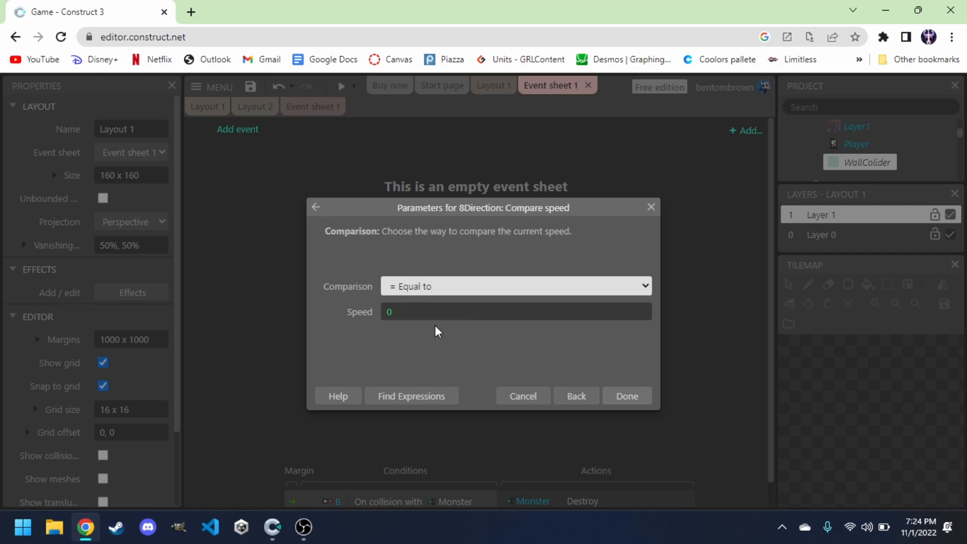
left_click(626, 397)
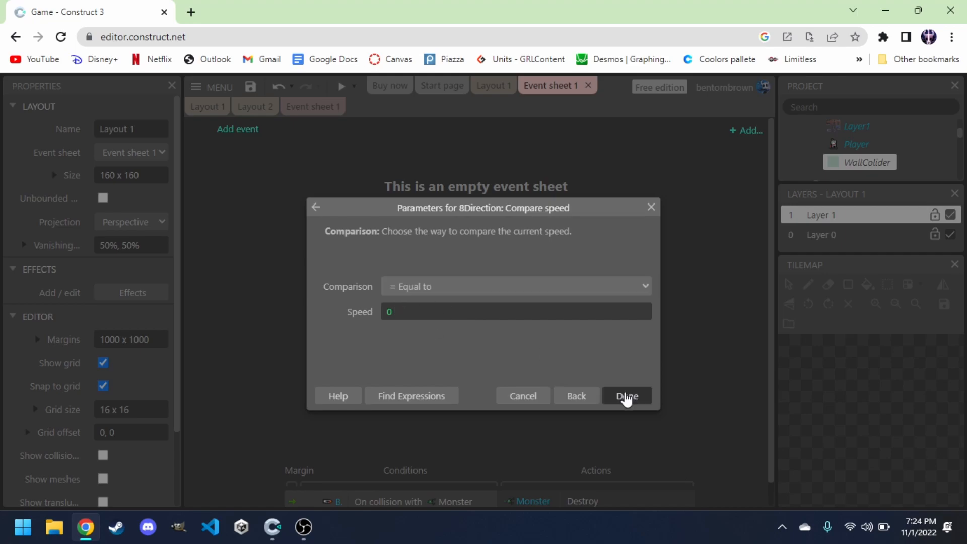
left_click(325, 192)
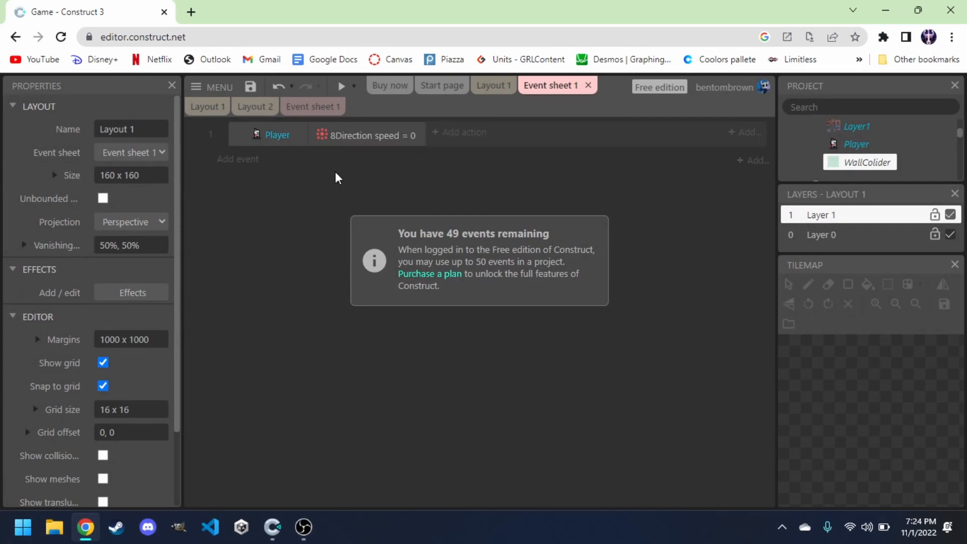
Add an action to that event setting the Player's animation to "Animation 1" from the beginning.
left_click(449, 133)
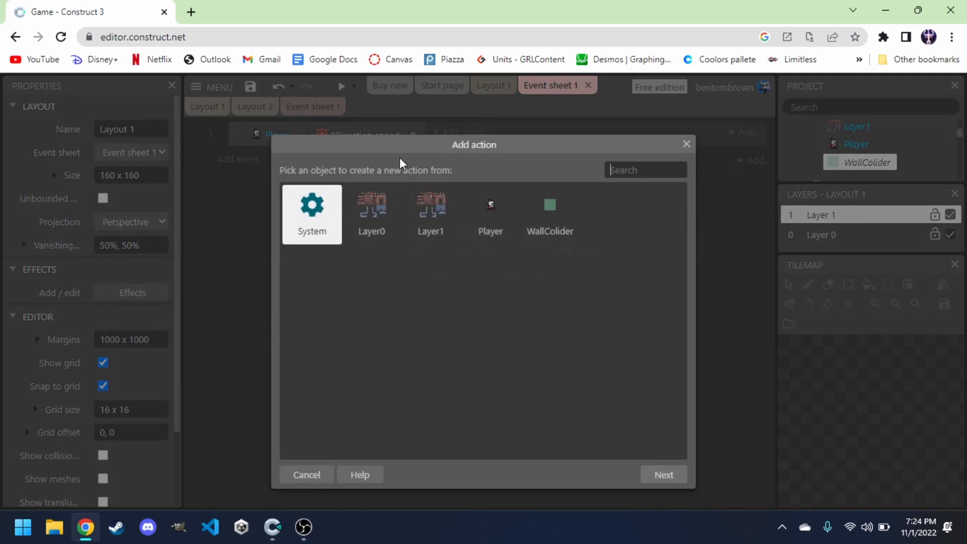
left_click_drag(395, 146, 395, 162)
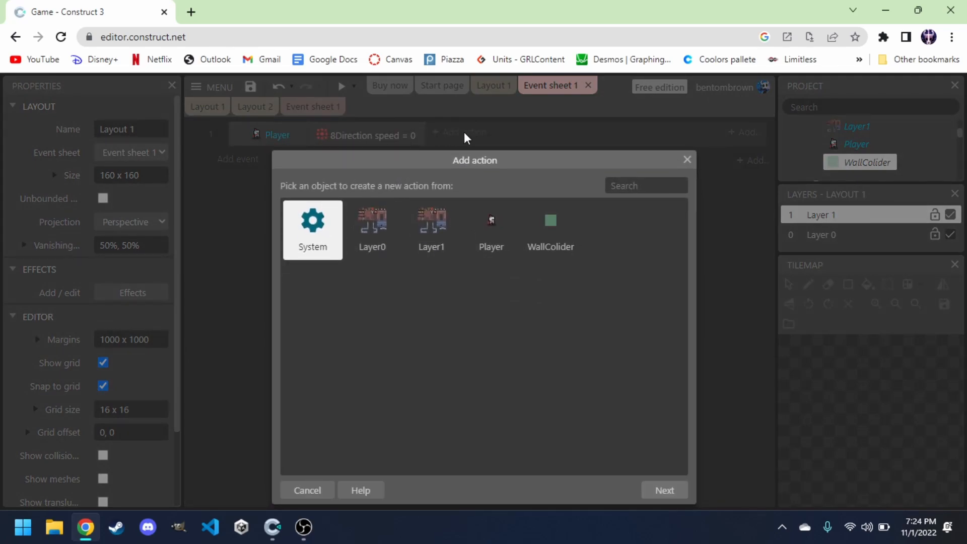
double_click(504, 228)
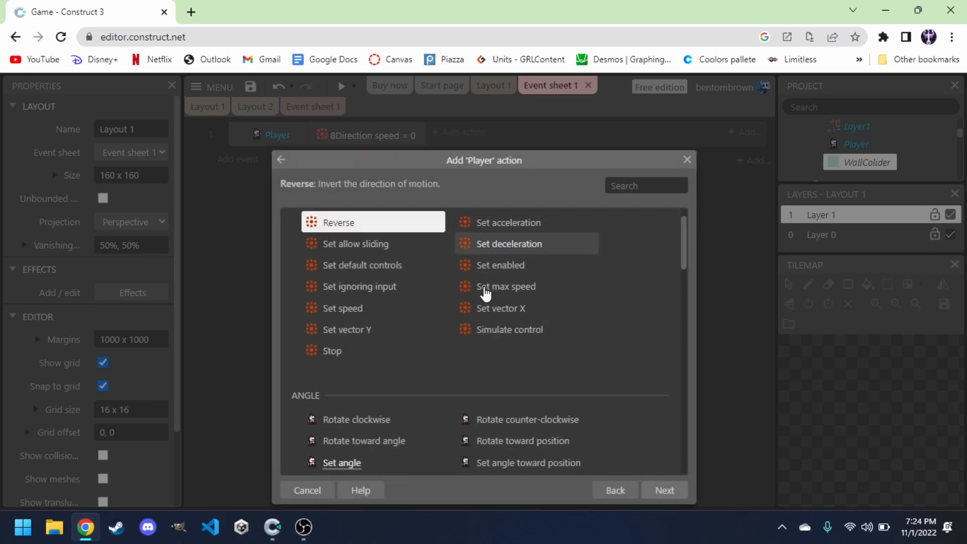
scroll(486, 287, "down", 5)
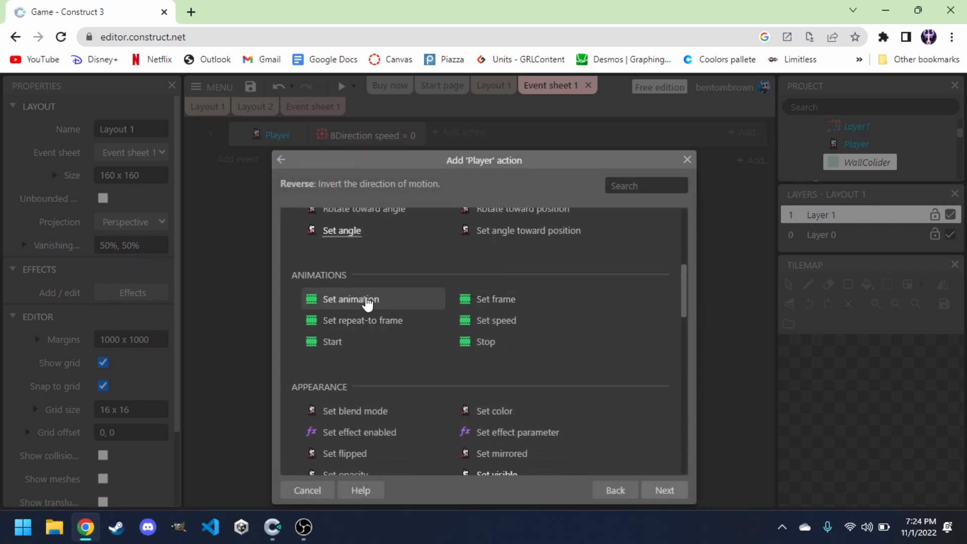
double_click(368, 299)
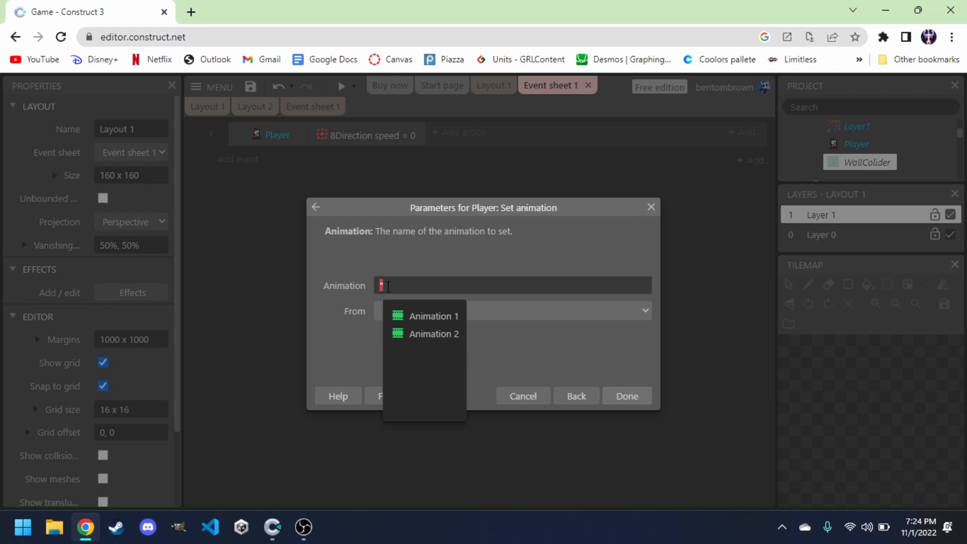
left_click(421, 319)
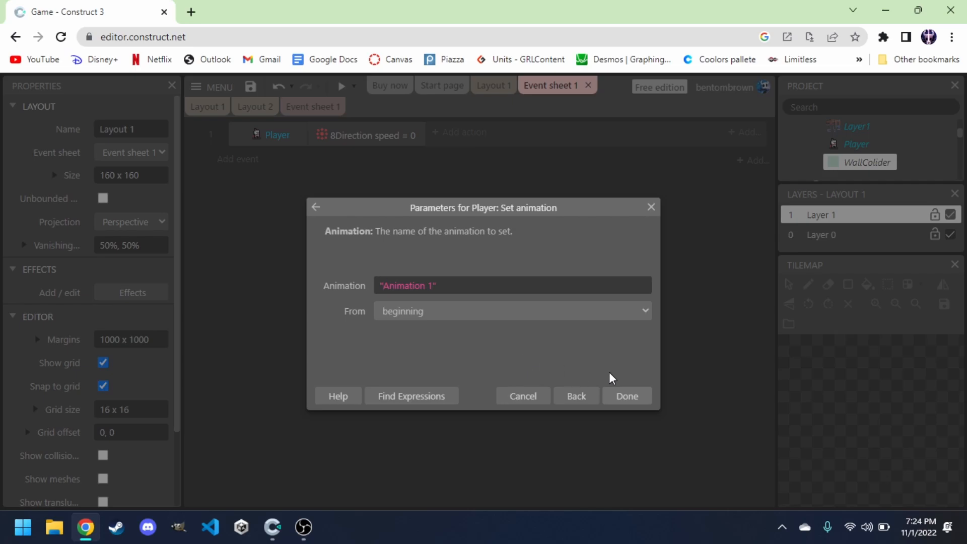
left_click(624, 398)
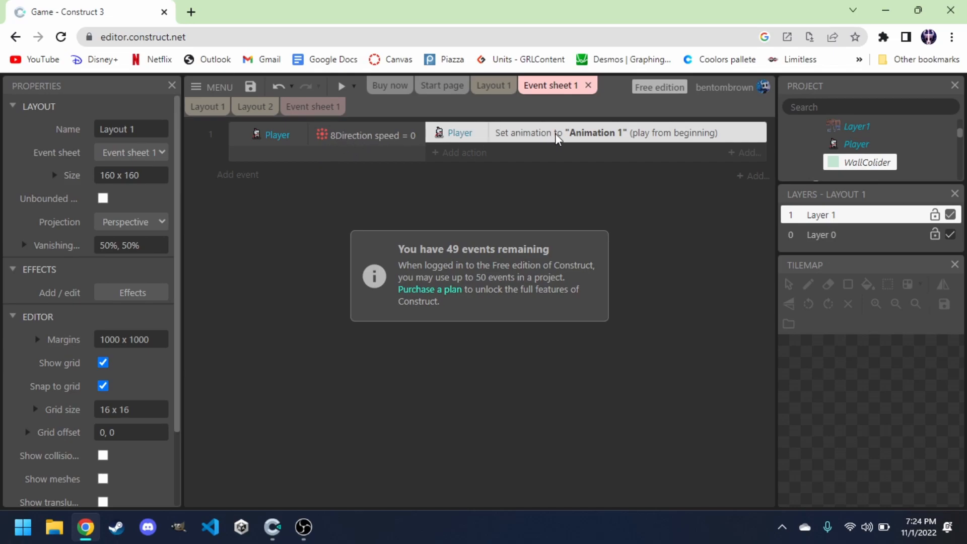
Duplicate the event and change the copy's condition to 8Direction speed not equal to 0.
left_click(287, 158)
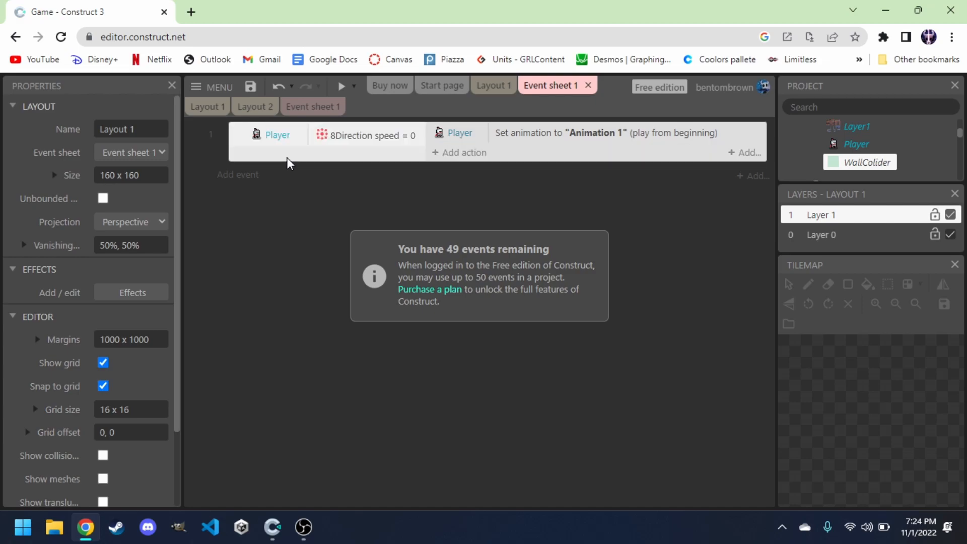
key("ctrl+c")
key("ctrl+v")
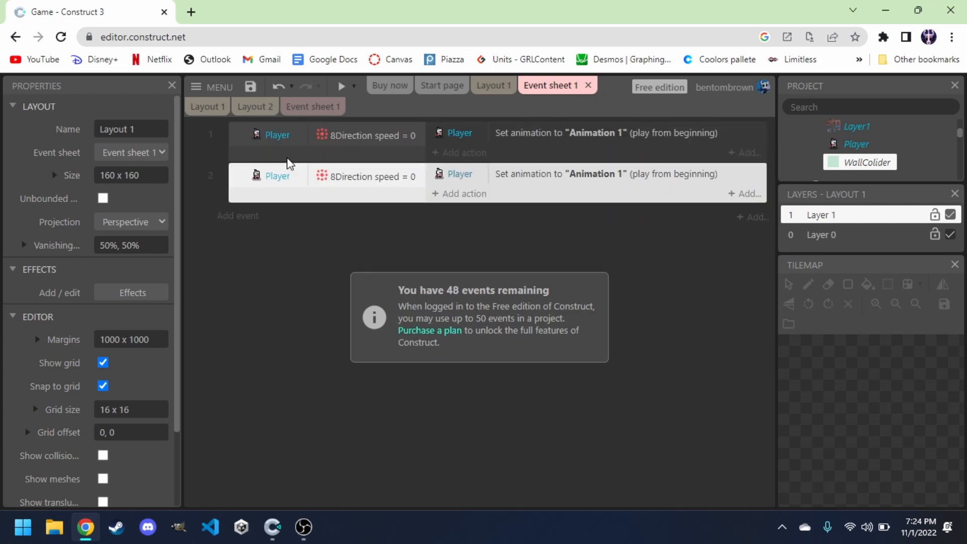
left_click(380, 177)
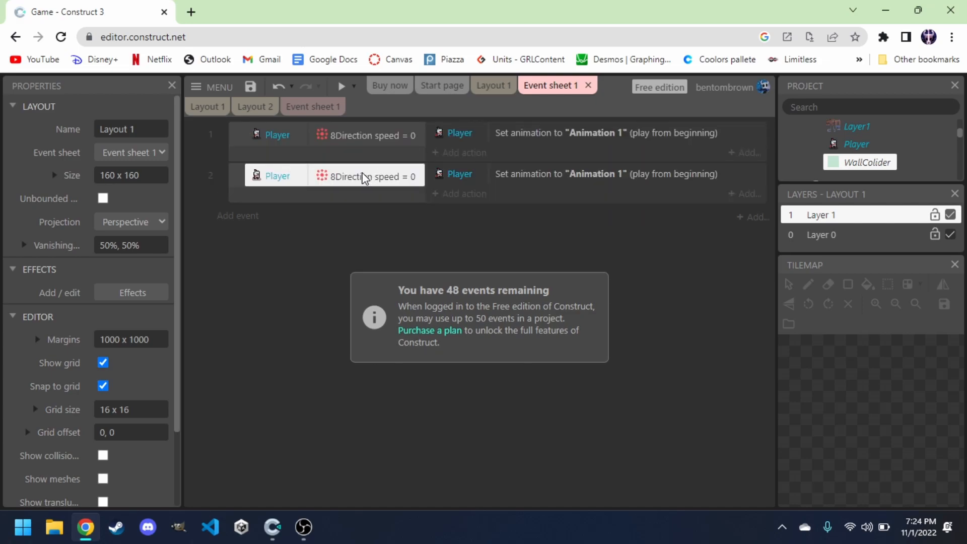
double_click(364, 177)
left_click(433, 286)
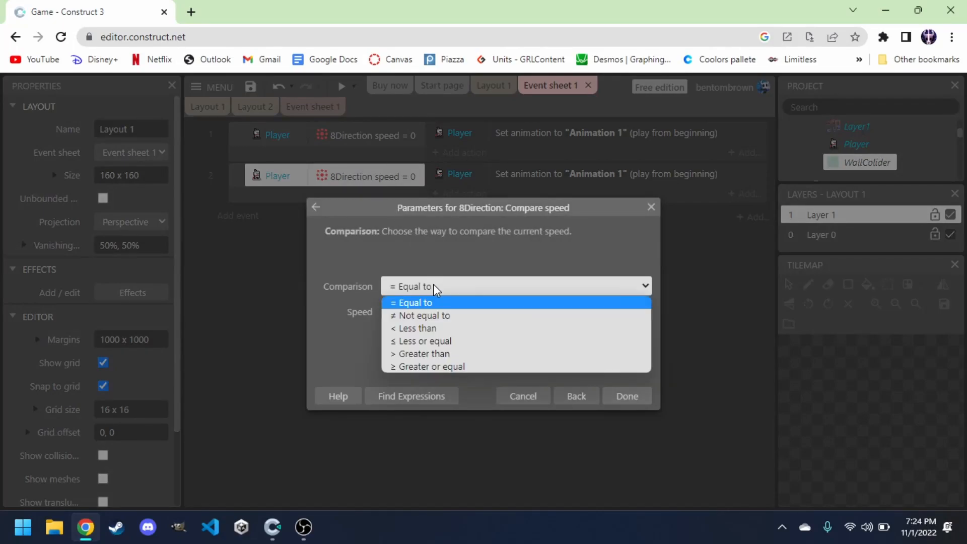
left_click(436, 315)
left_click(621, 397)
Change the duplicated event's action to set the Player's animation to "Animation 2".
double_click(558, 173)
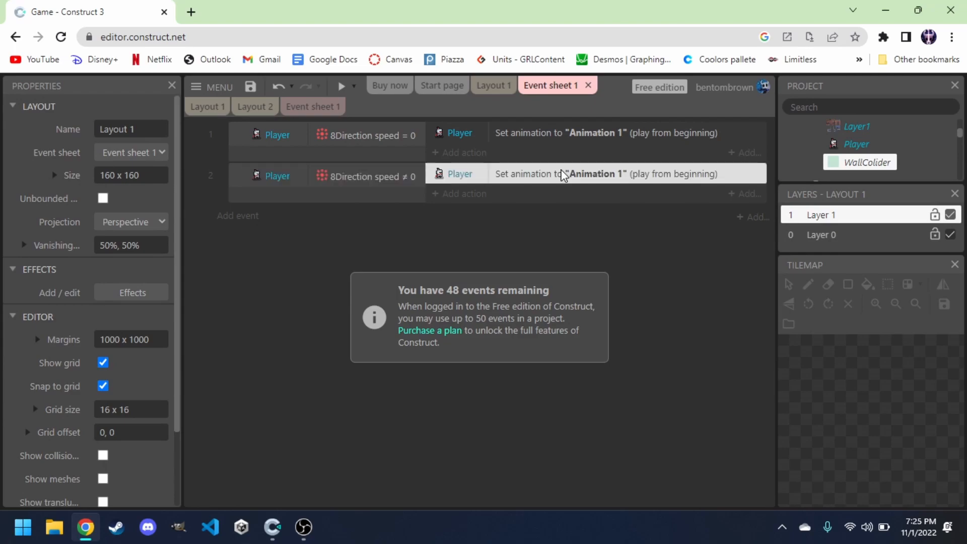
type("\"")
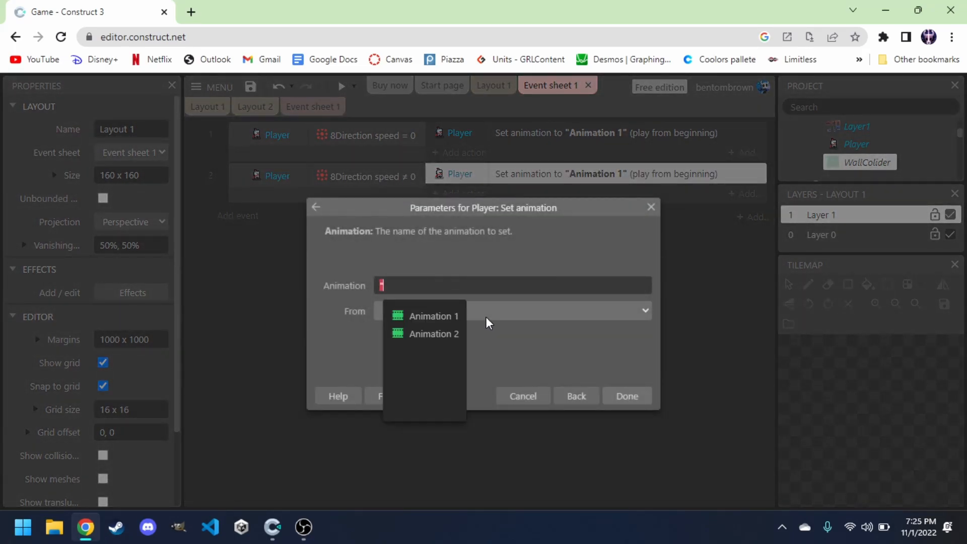
key("Down")
key("Down")
key("Return")
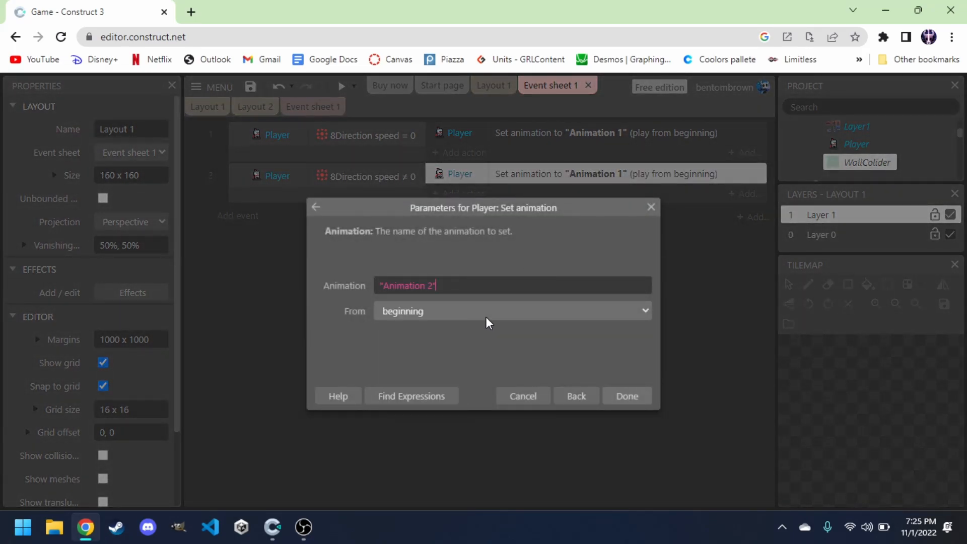
left_click(627, 396)
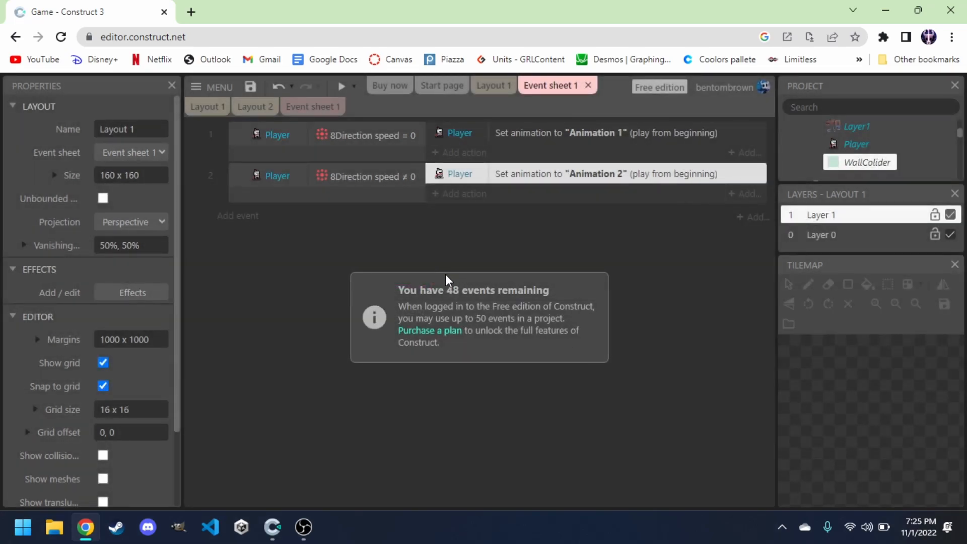
Preview the layout, walk the knight left and right to test the animations, and close the preview.
left_click(342, 86)
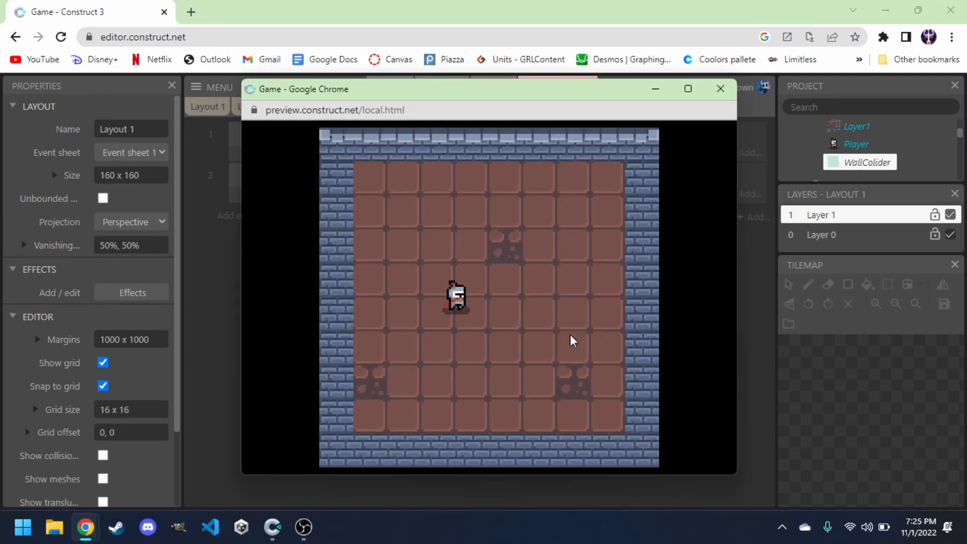
key("Right")
key("Left")
key("Right")
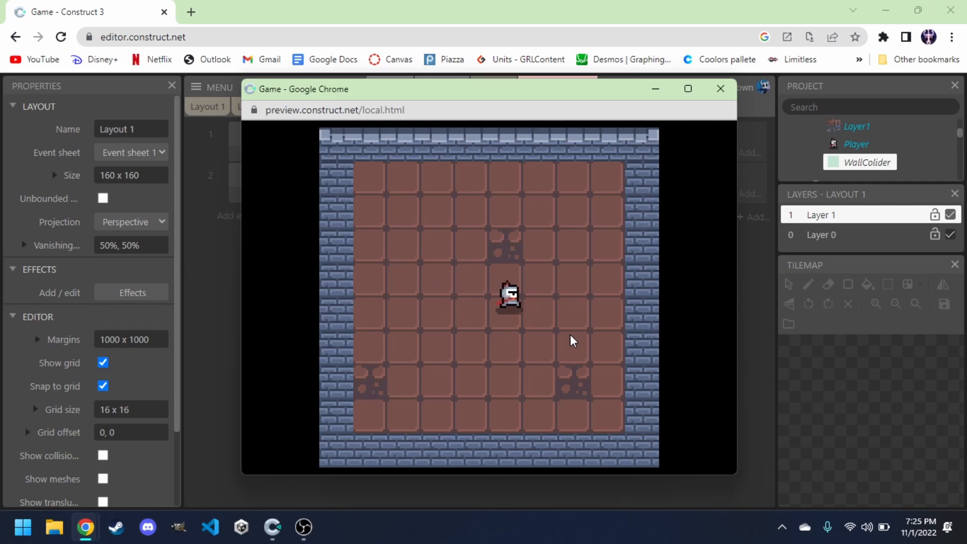
key("Left")
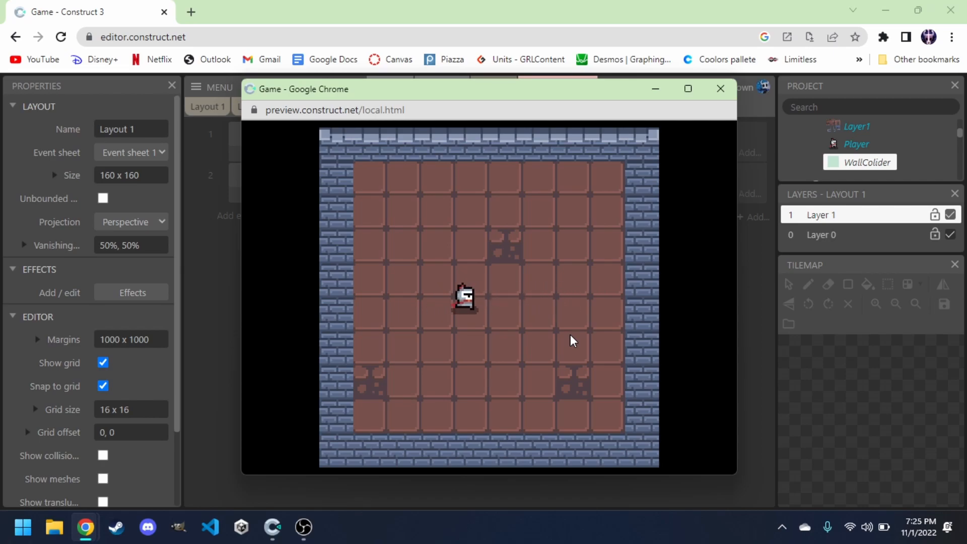
left_click(721, 88)
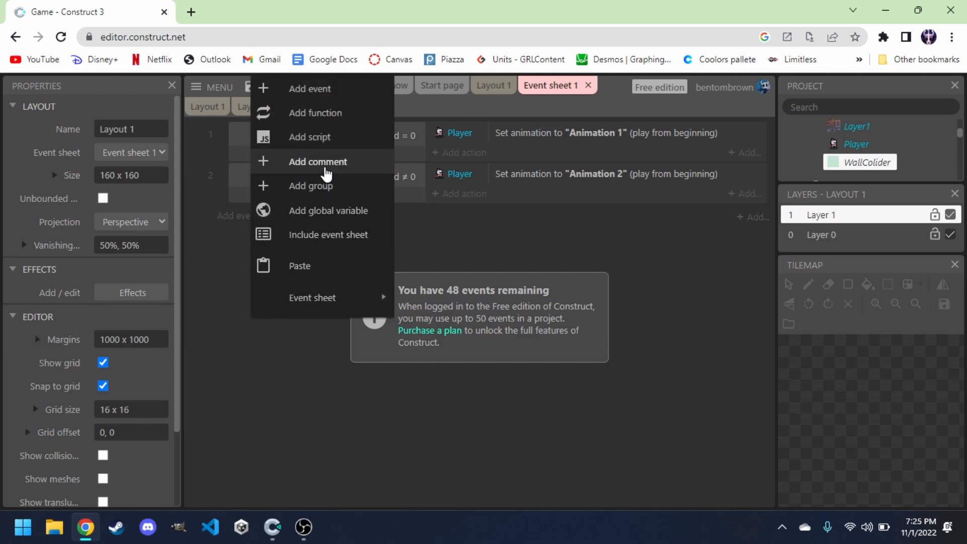
Add a global number variable named PlayerAngle with initial value 0.
left_click(325, 216)
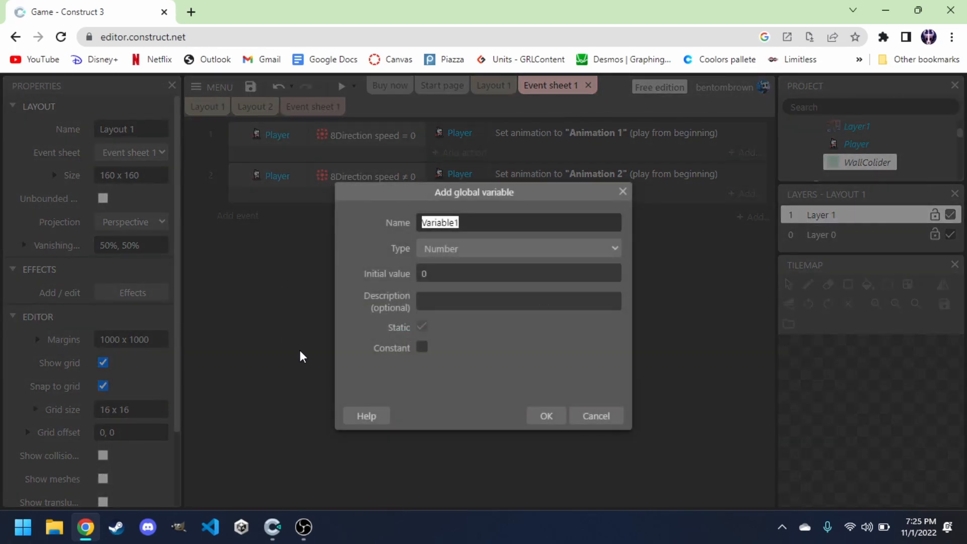
type("PlayerAngle")
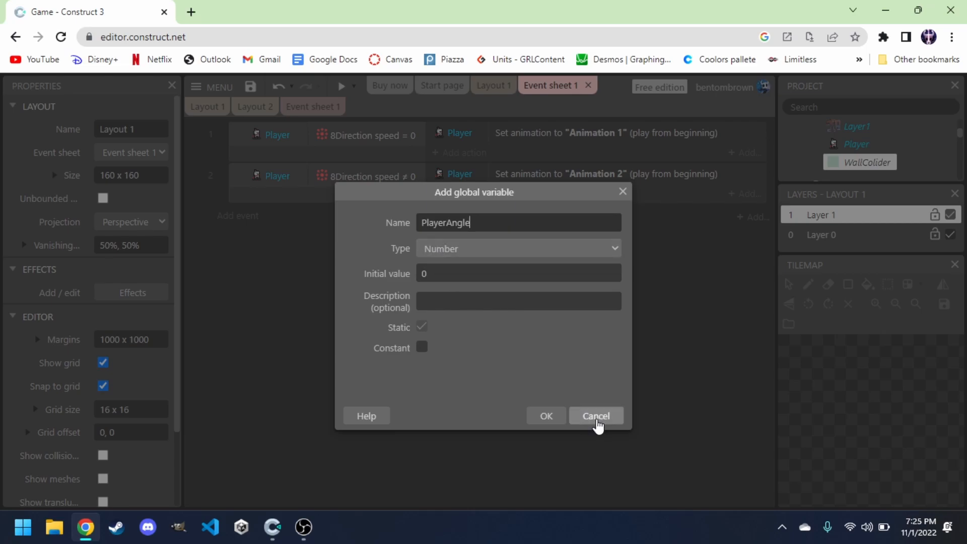
left_click(557, 420)
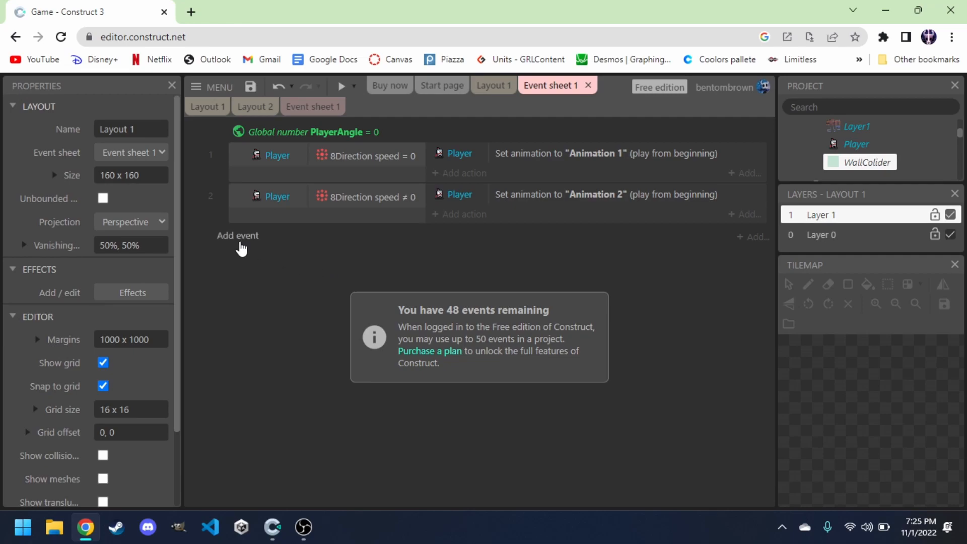
Add a Keyboard object to the project from the layout.
left_click(487, 86)
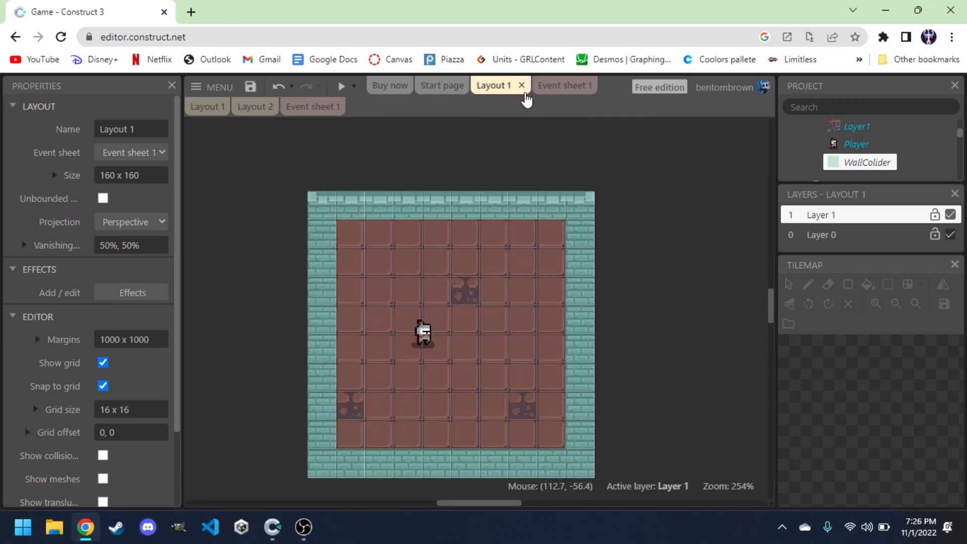
double_click(656, 233)
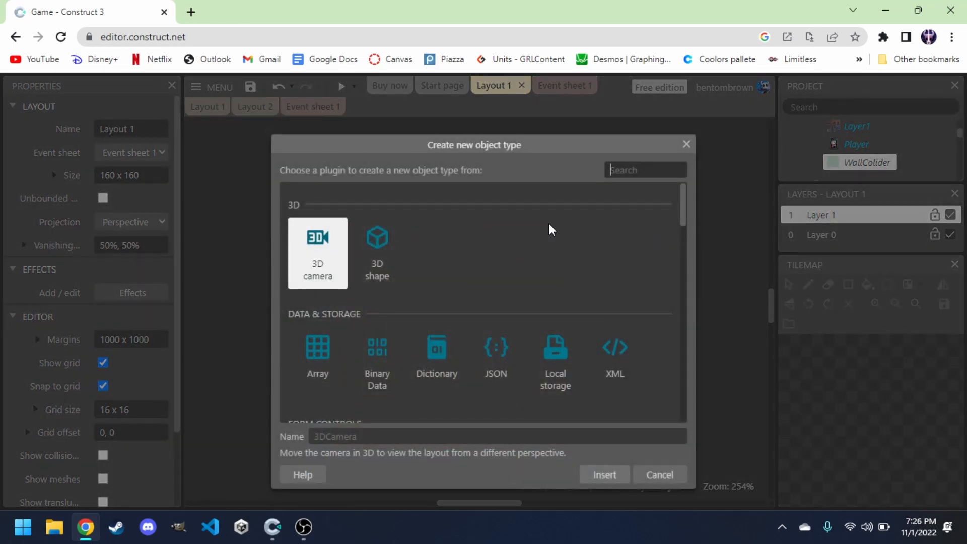
type("ke")
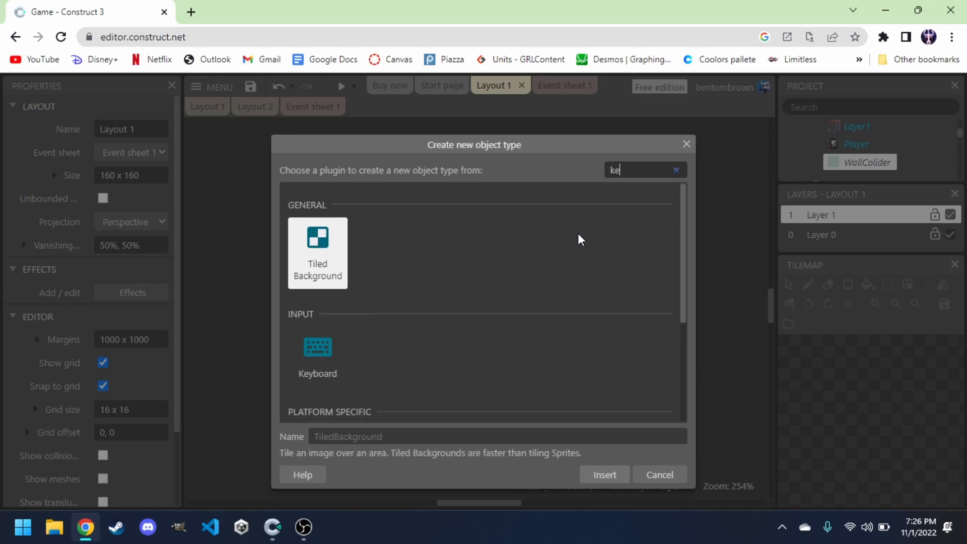
type("y")
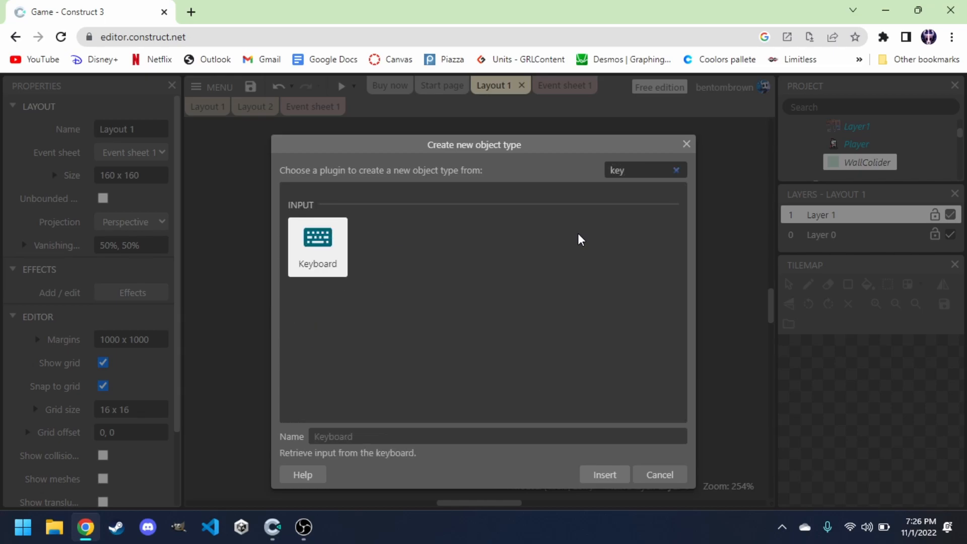
key("Return")
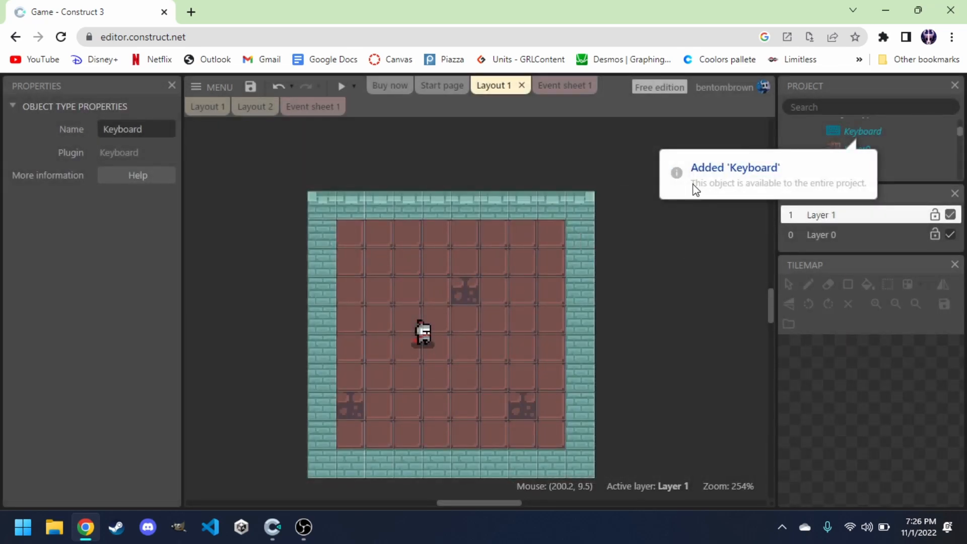
left_click(862, 132)
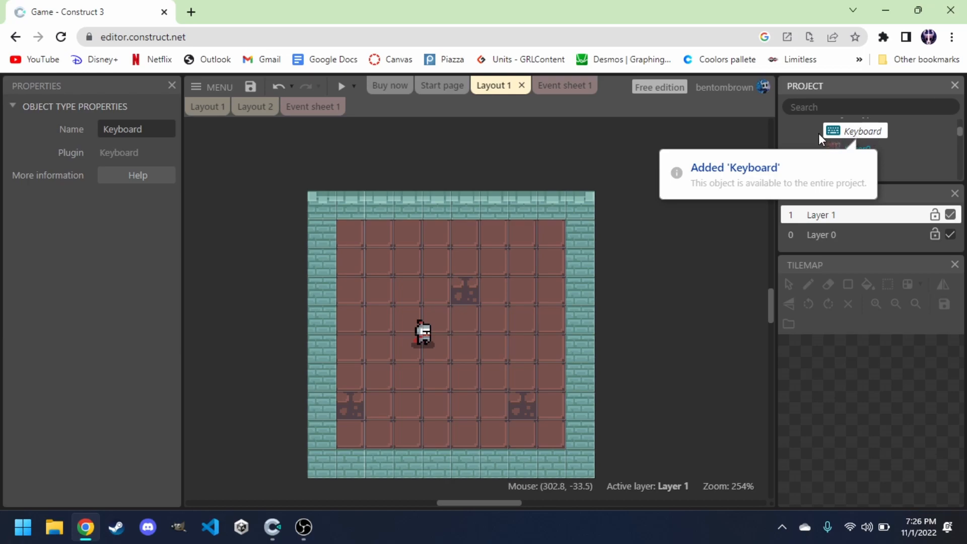
Add a new event with the Keyboard condition Key is down set to Right arrow.
left_click(549, 86)
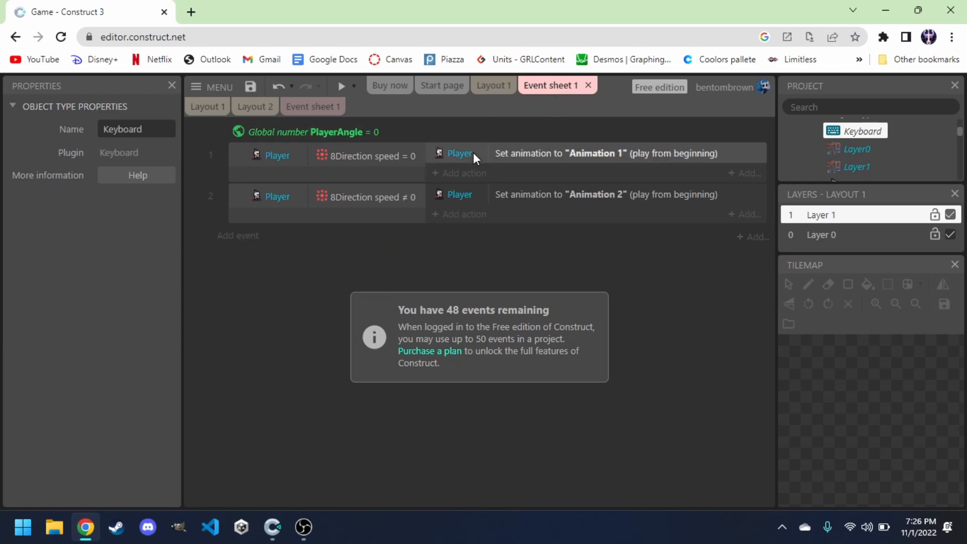
left_click(251, 237)
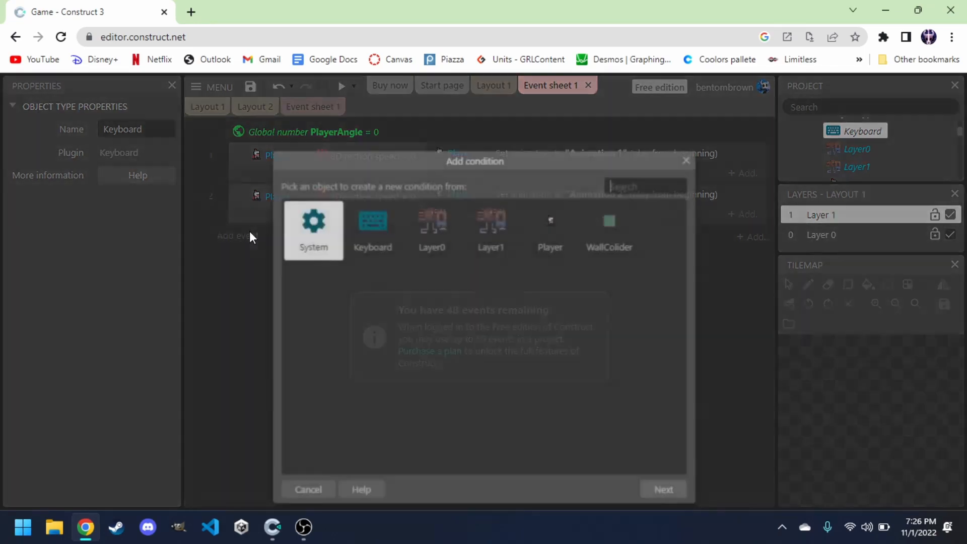
double_click(370, 244)
scroll(395, 315, "down", 1)
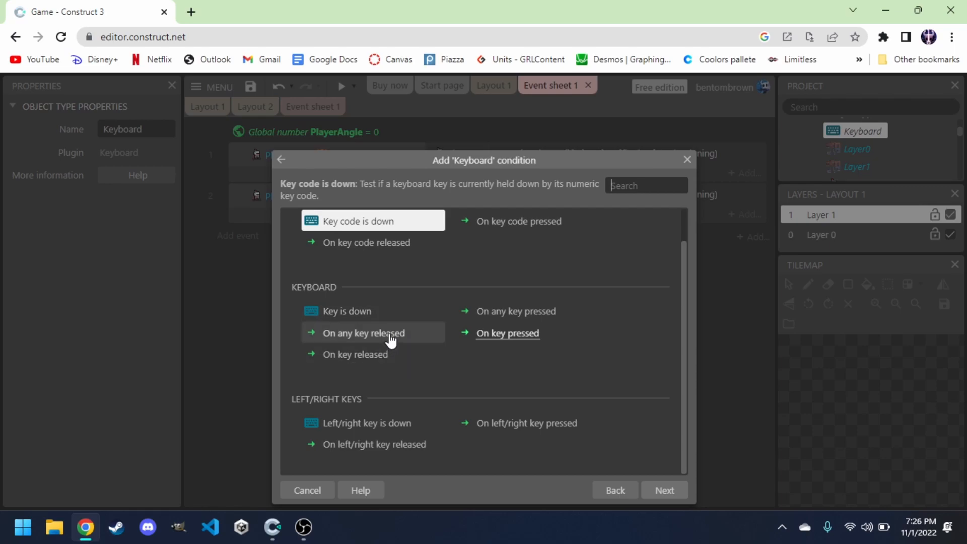
double_click(360, 313)
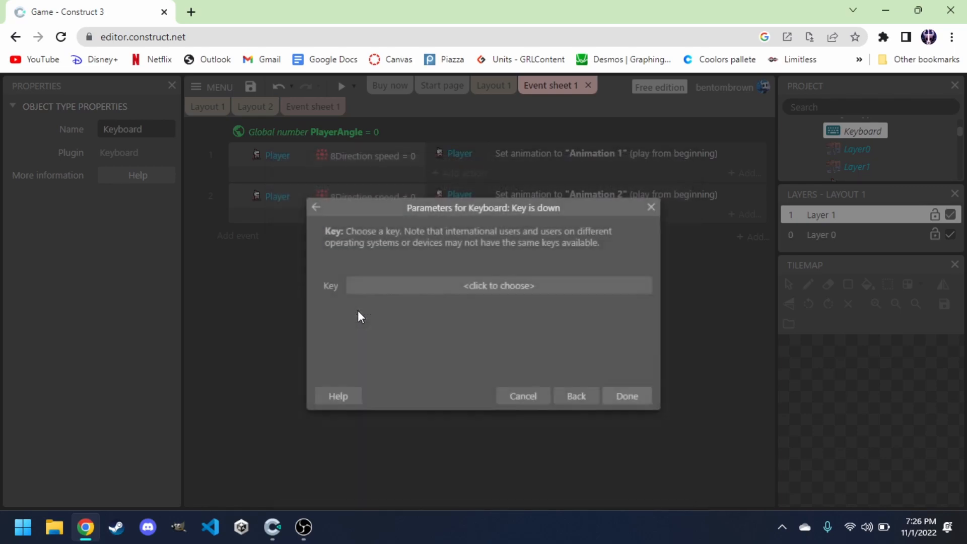
left_click(429, 292)
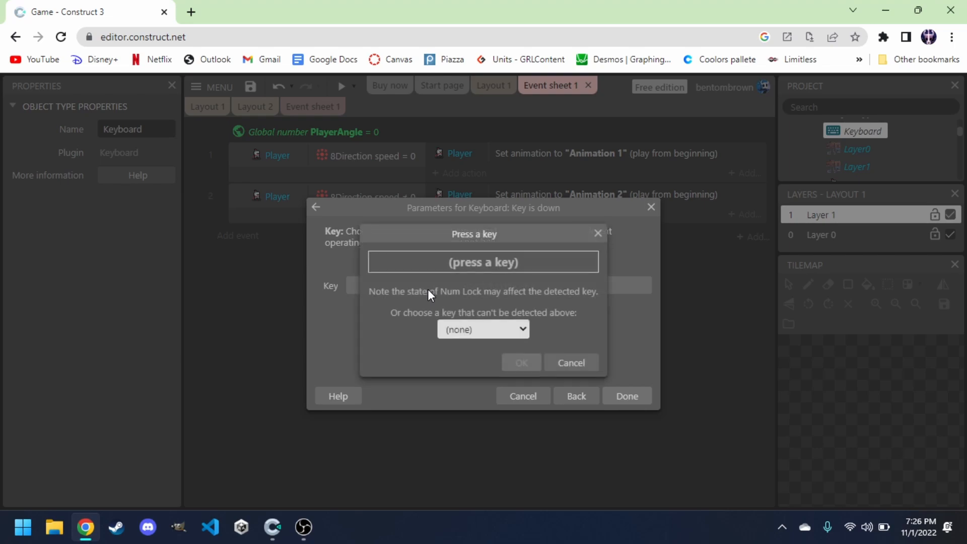
key("Right")
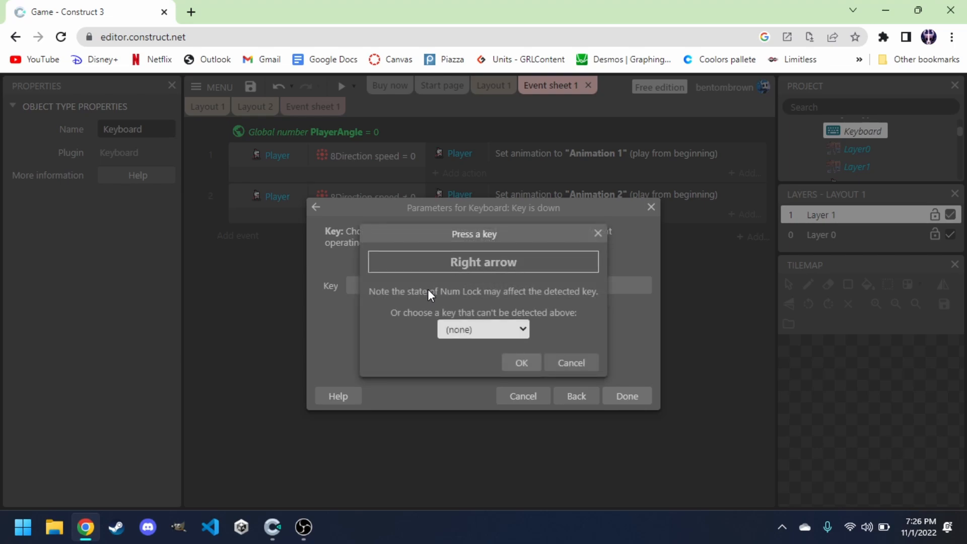
left_click(521, 364)
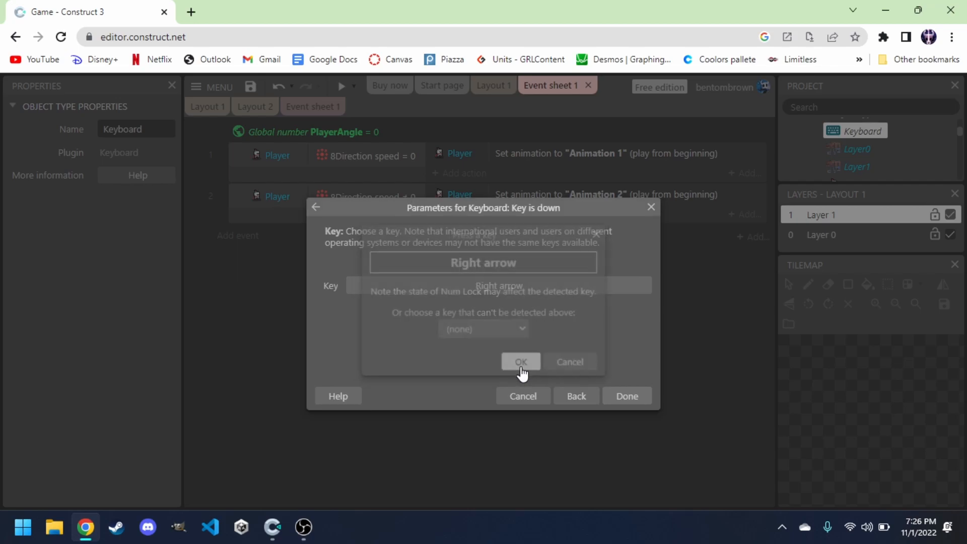
left_click(617, 397)
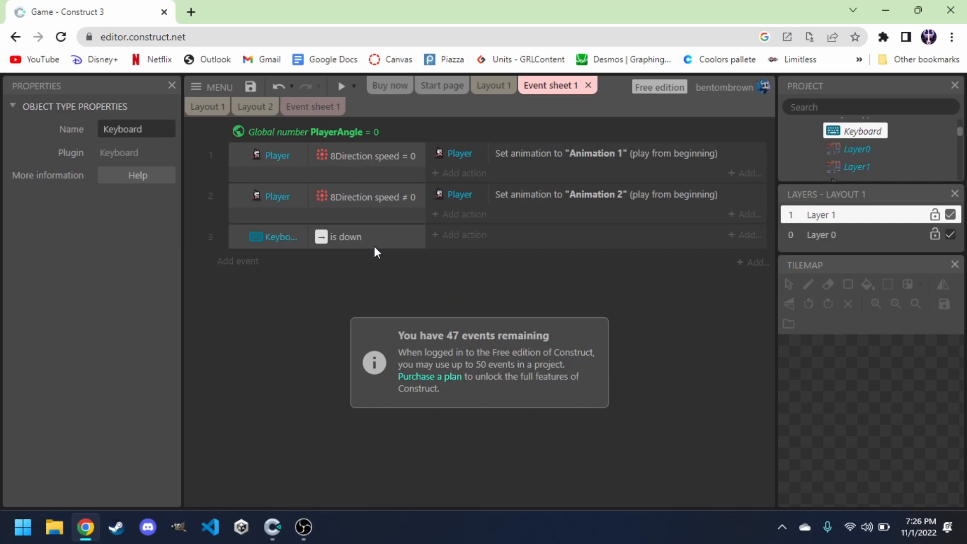
Add a System Set value action to the right-arrow event setting PlayerAngle to 0.
left_click(458, 236)
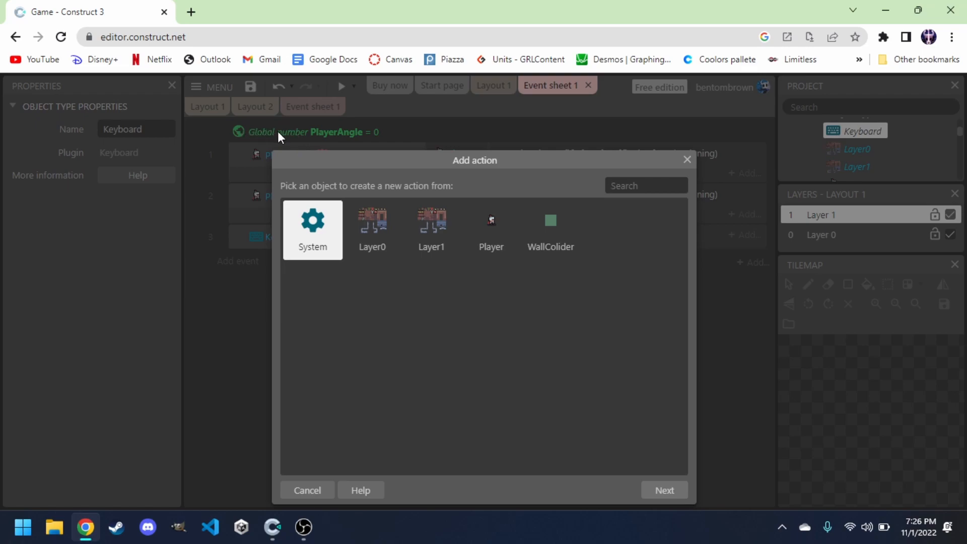
double_click(308, 229)
scroll(379, 325, "down", 2)
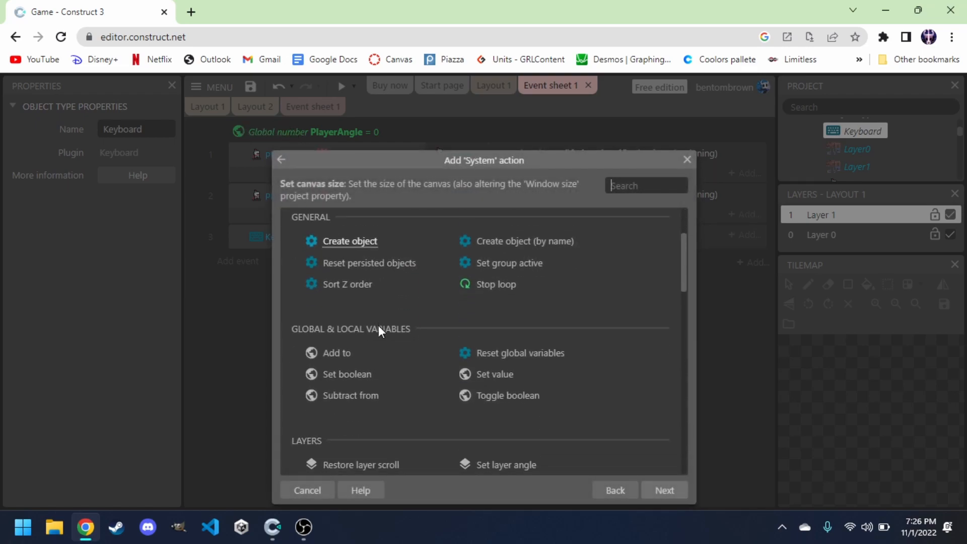
scroll(379, 326, "down", 1)
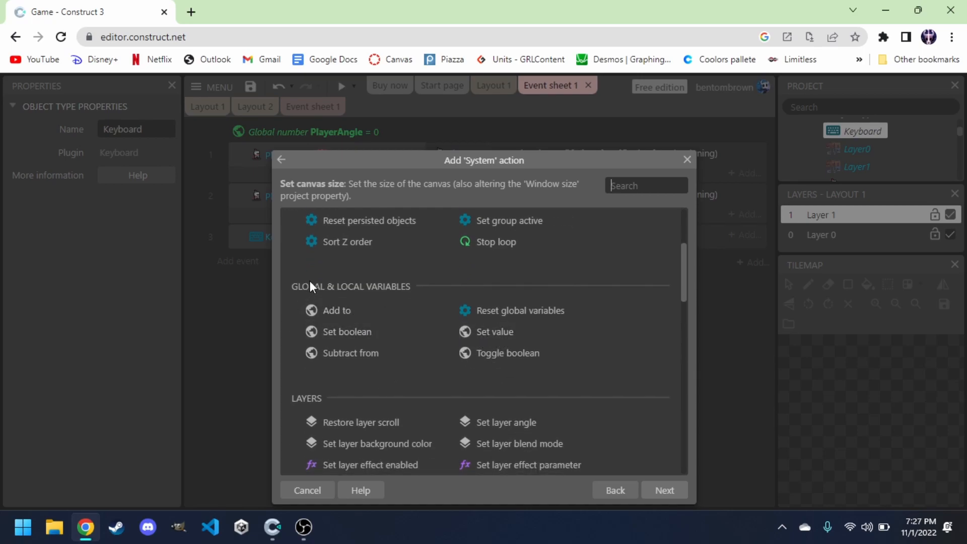
double_click(497, 333)
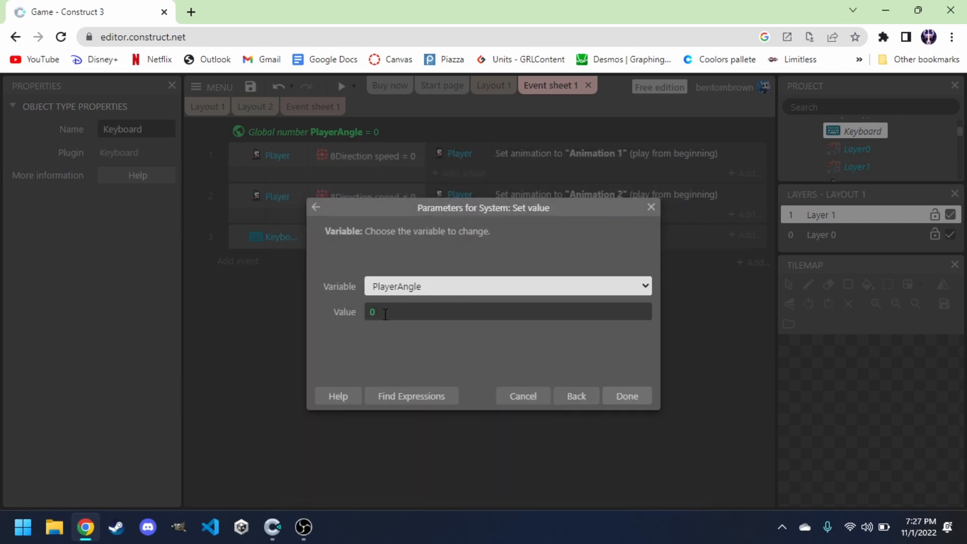
left_click(629, 396)
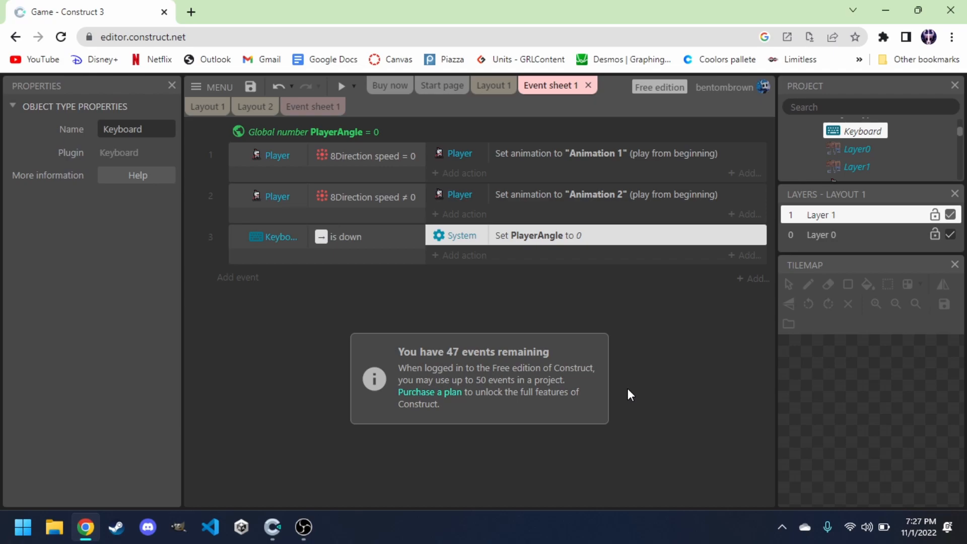
Duplicate the right-arrow event and change the copy's key condition to Left arrow.
left_click(373, 257)
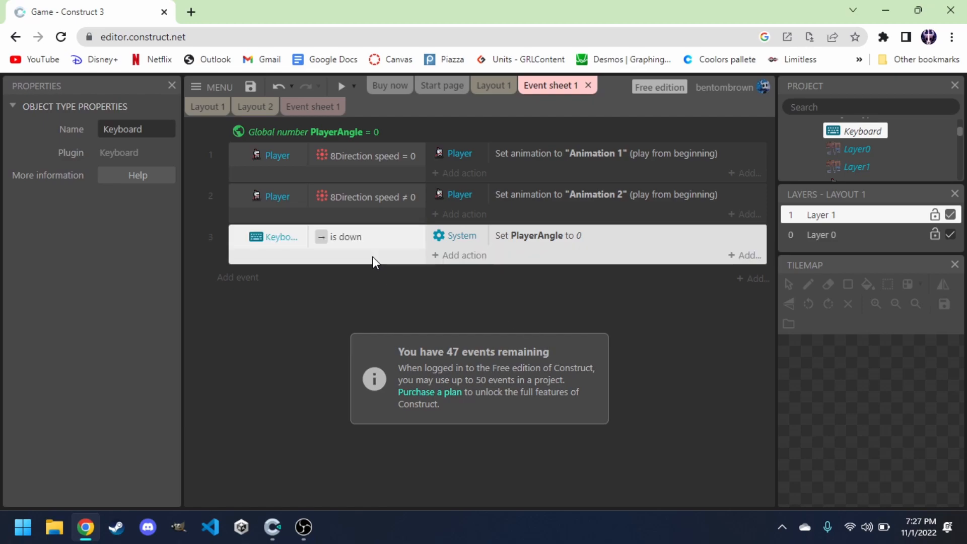
key("ctrl+c")
key("ctrl+v")
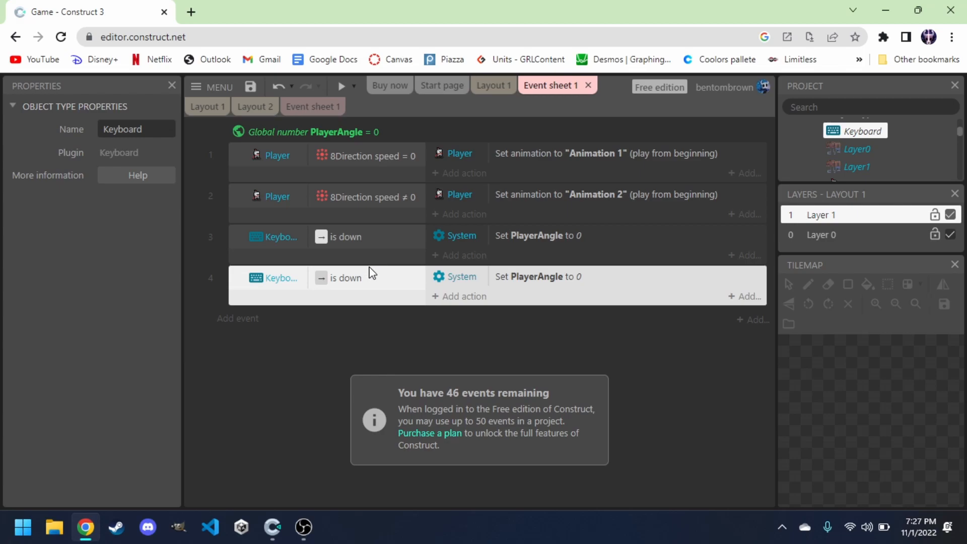
left_click(368, 278)
double_click(368, 278)
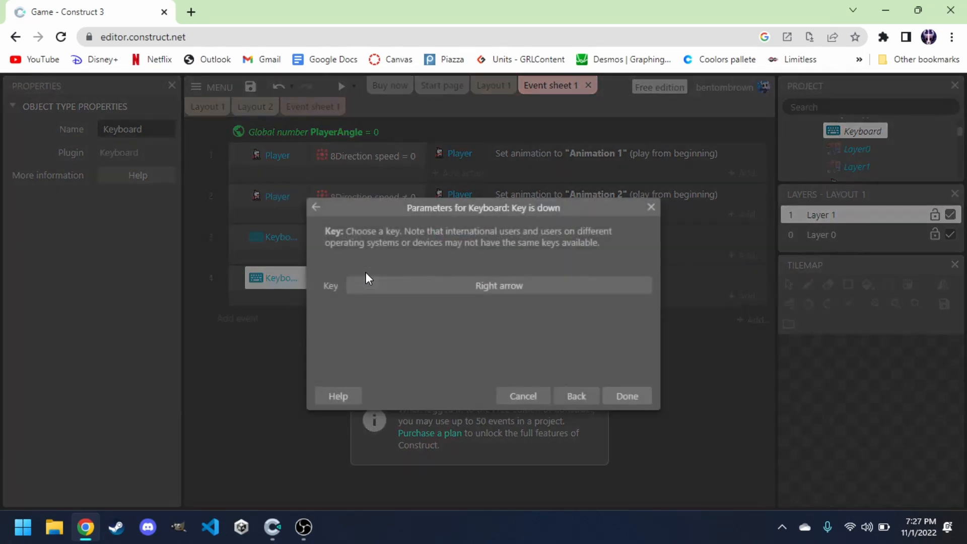
left_click(461, 285)
key("Left")
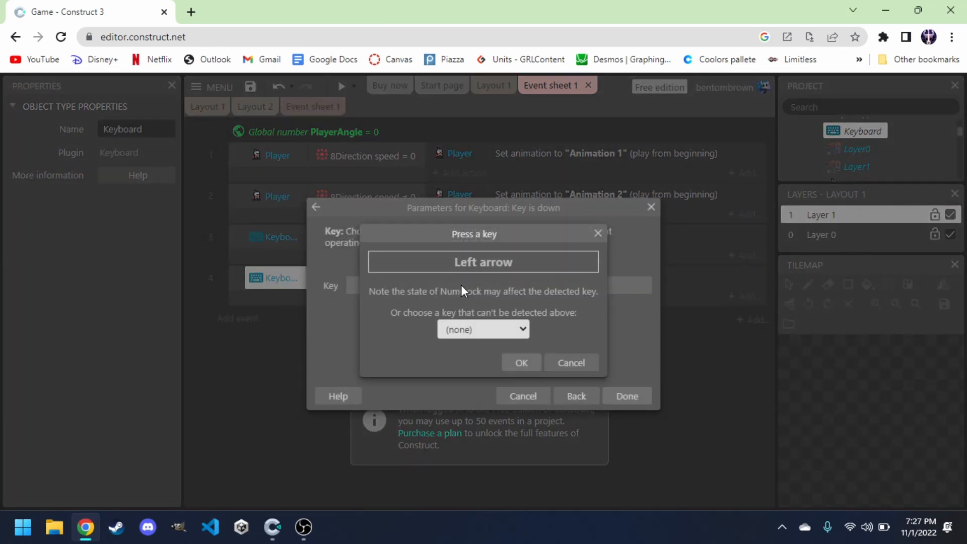
key("Return")
left_click(620, 397)
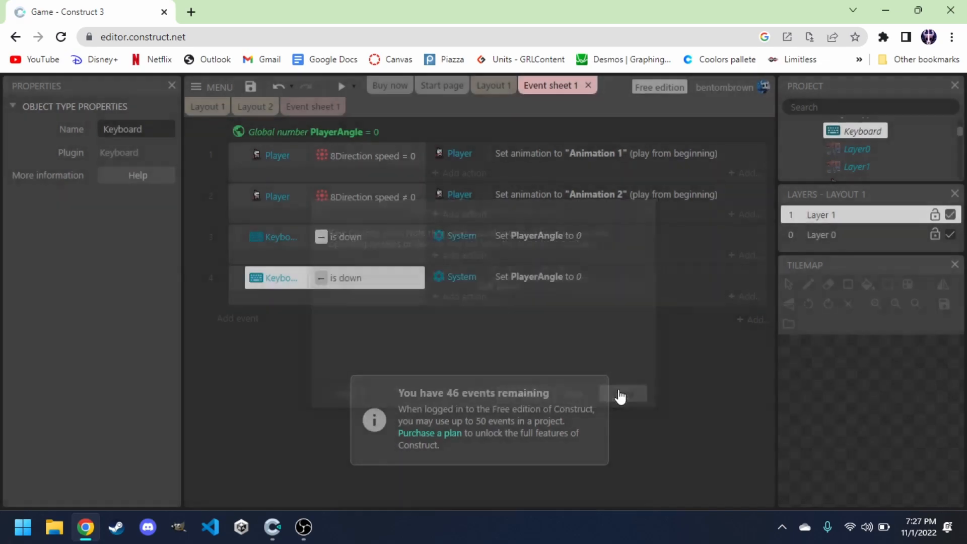
Set the left-arrow event's PlayerAngle value to 180.
double_click(513, 279)
left_click(447, 312)
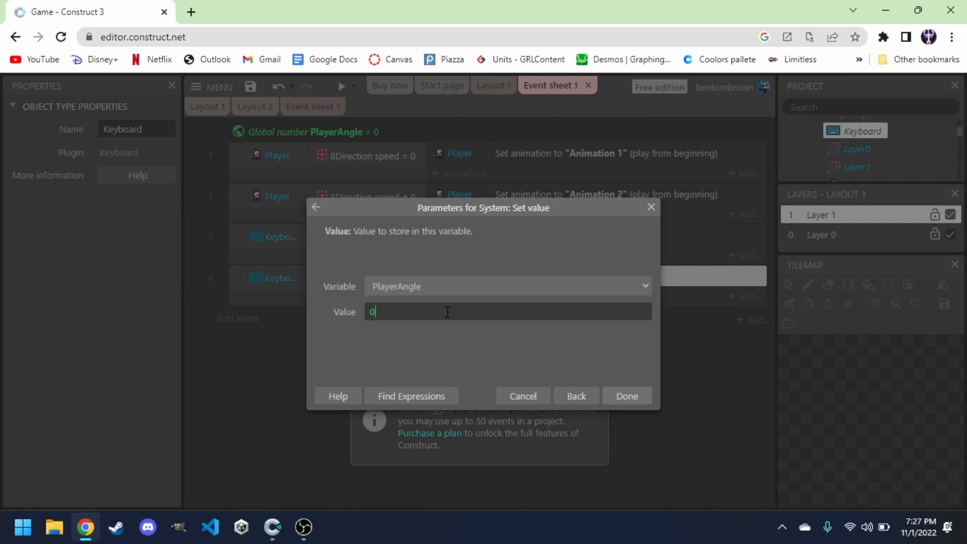
type("18")
left_click(628, 398)
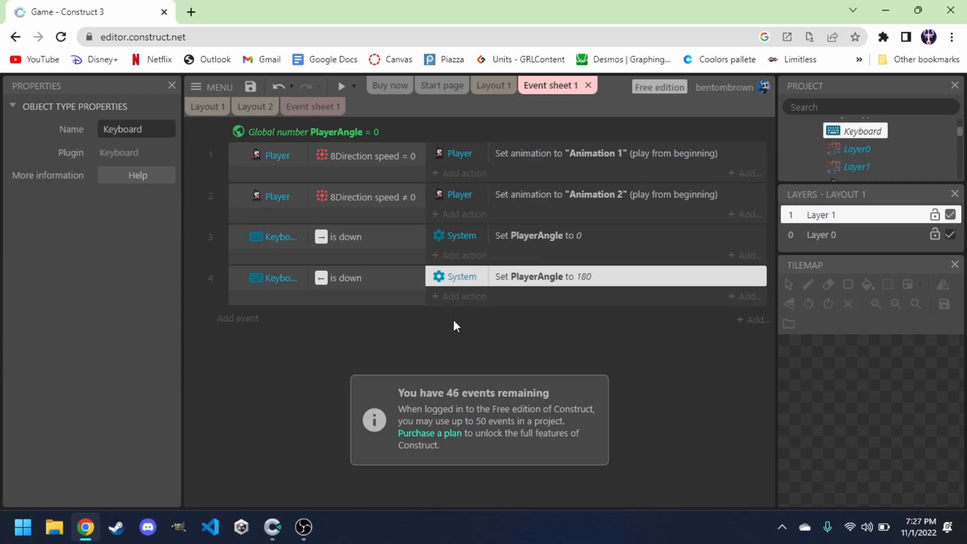
Add a Player Set mirrored action with state Not mirrored to the right-arrow event.
left_click(455, 257)
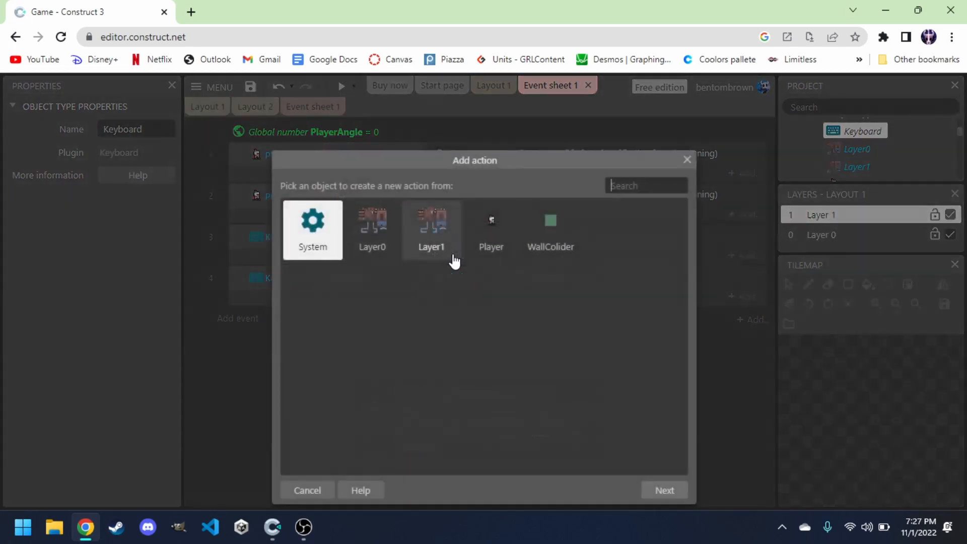
left_click(479, 245)
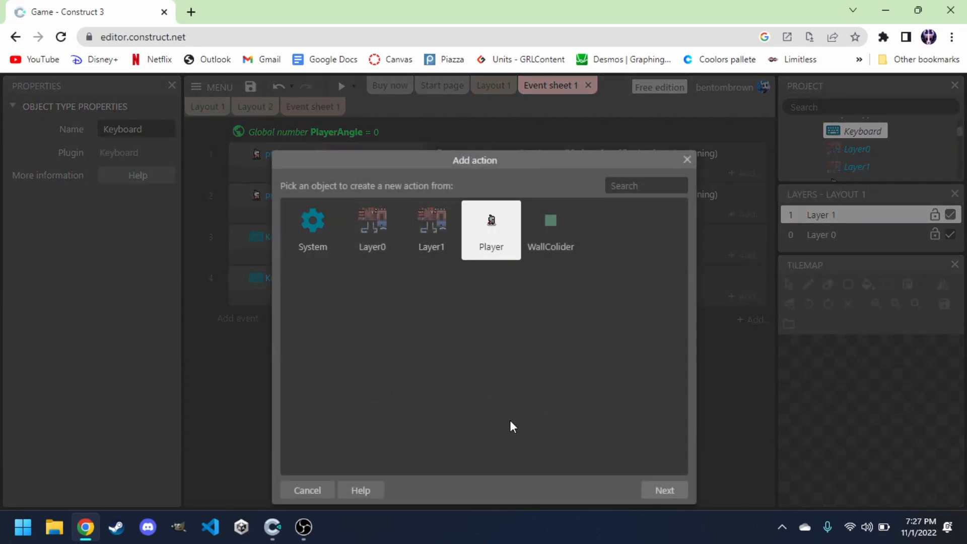
left_click(664, 491)
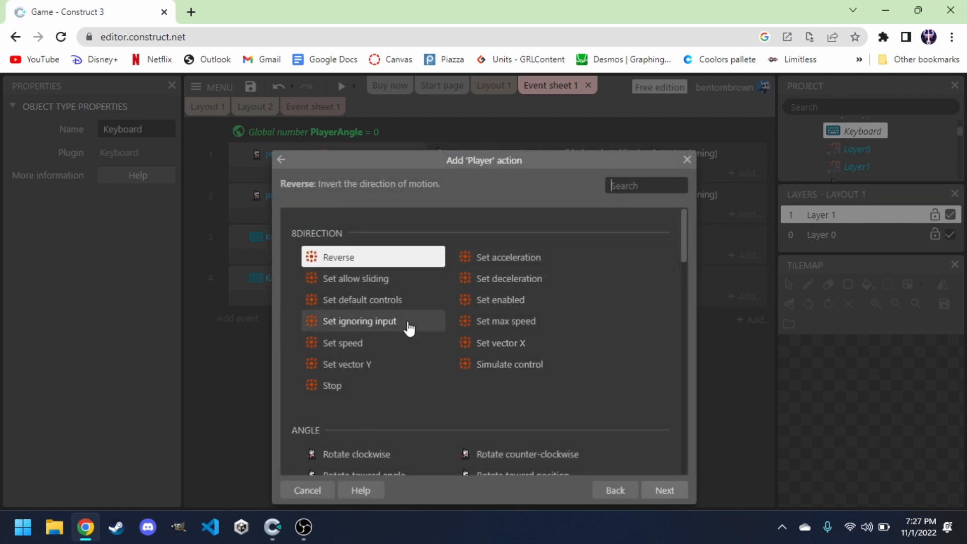
scroll(409, 329, "down", 5)
scroll(409, 329, "down", 3)
scroll(409, 329, "up", 4)
scroll(409, 329, "up", 2)
type("mir")
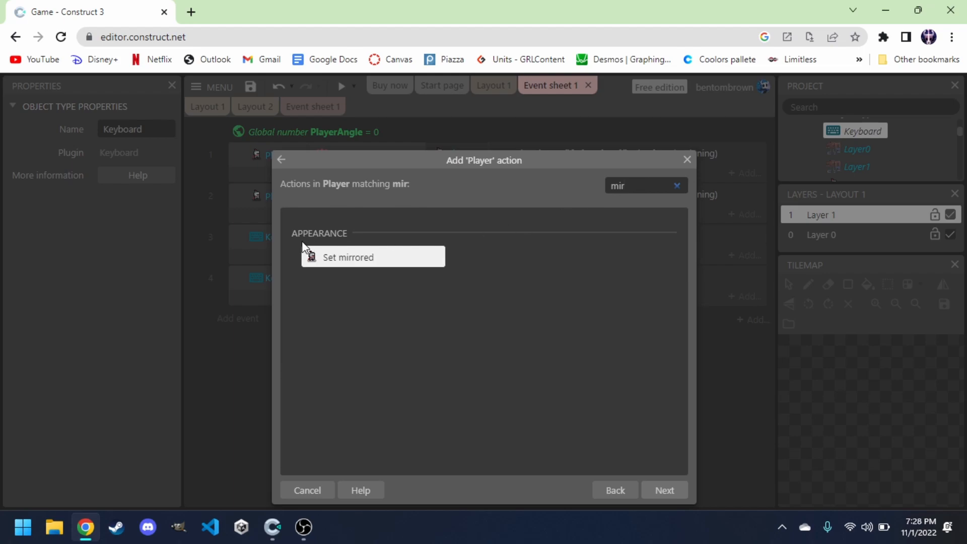
double_click(343, 261)
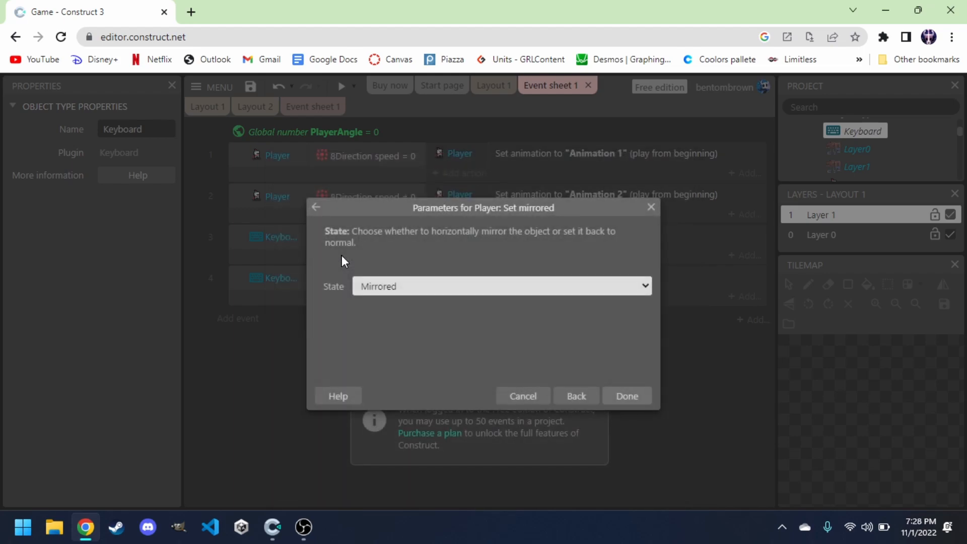
left_click(388, 289)
left_click(397, 317)
left_click(627, 397)
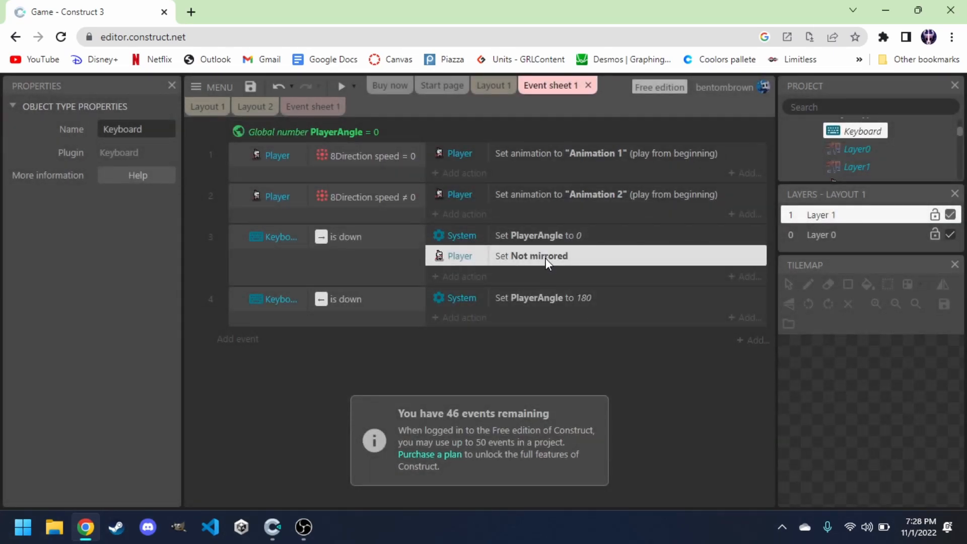
Paste the mirror action into the left-arrow event and set that copy's state to Mirrored.
left_click(515, 298)
key("ctrl+v")
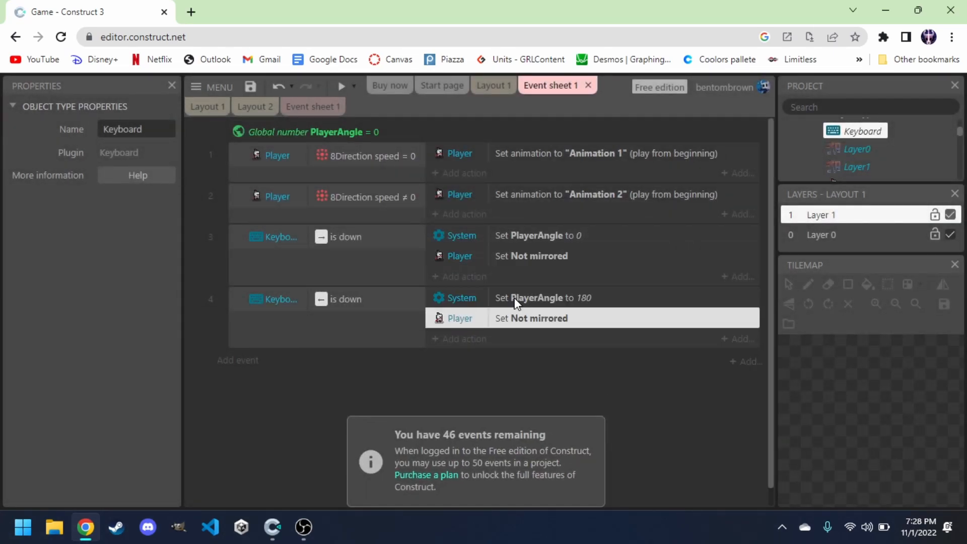
double_click(536, 313)
left_click(458, 288)
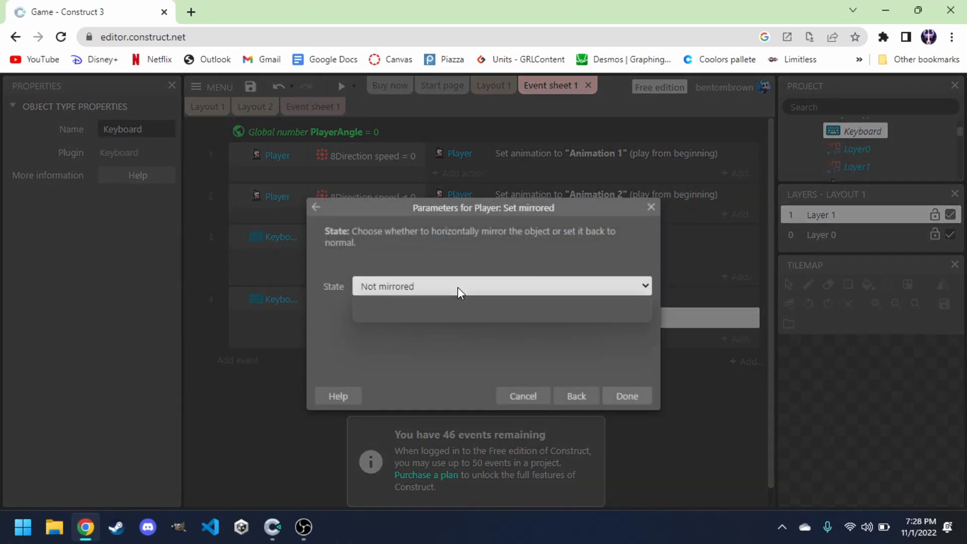
left_click(443, 303)
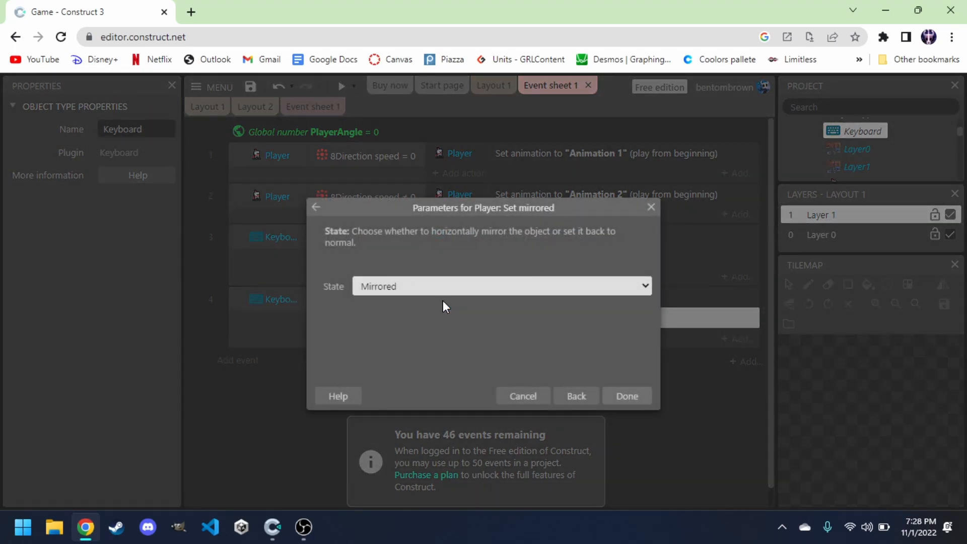
left_click(638, 397)
left_click(547, 381)
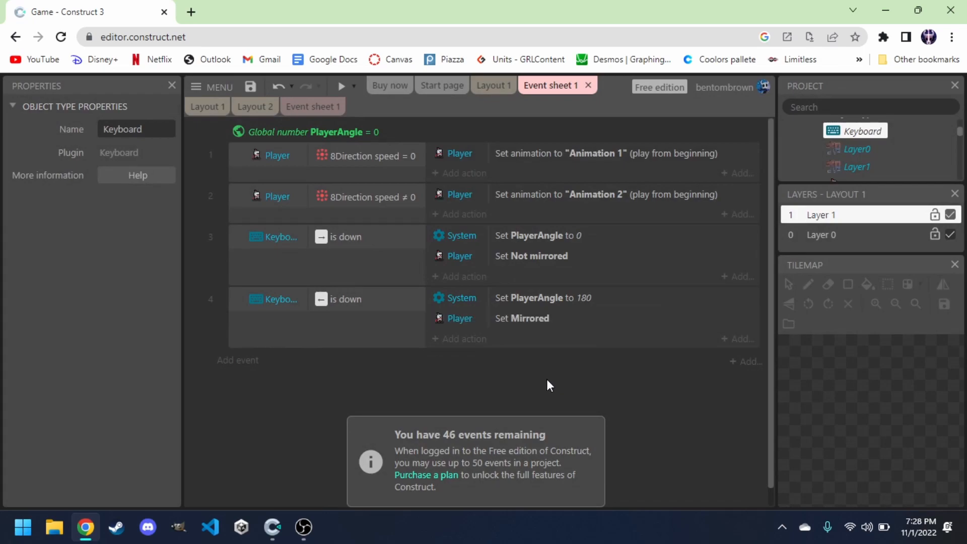
Preview the layout and test the knight's movement and facing in every direction with the arrow keys.
left_click(488, 289)
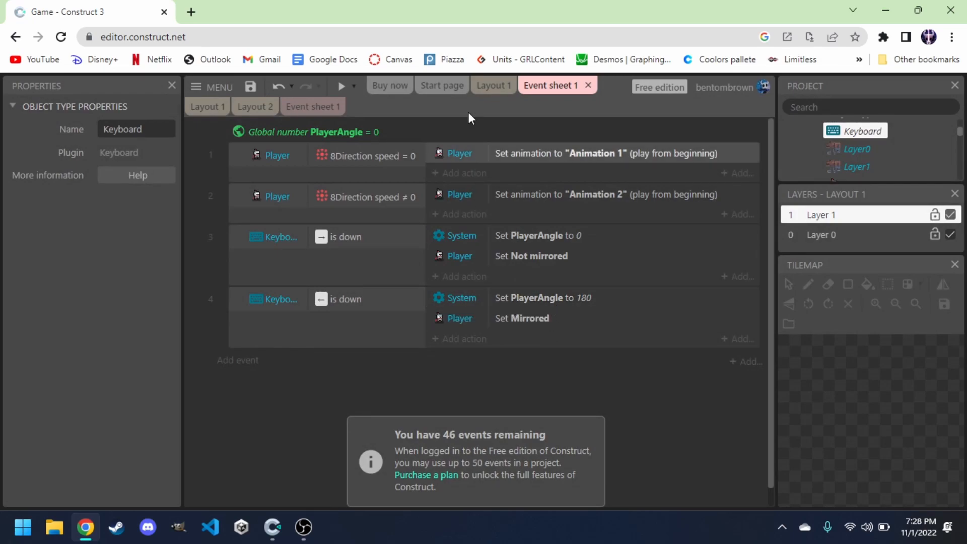
left_click(492, 85)
left_click(341, 86)
key("Left")
key("Right")
key("Up")
key("Left")
key("Down")
key("Right")
key("Left")
key("Left")
key("Up")
key("Down")
key("Right")
key("Right")
key("Up")
key("Left")
key("Down")
key("Right")
key("Left")
key("Up")
key("Right")
key("Right")
key("Left")
key("Right")
key("Down")
key("Right")
key("Down")
key("Right")
key("Up")
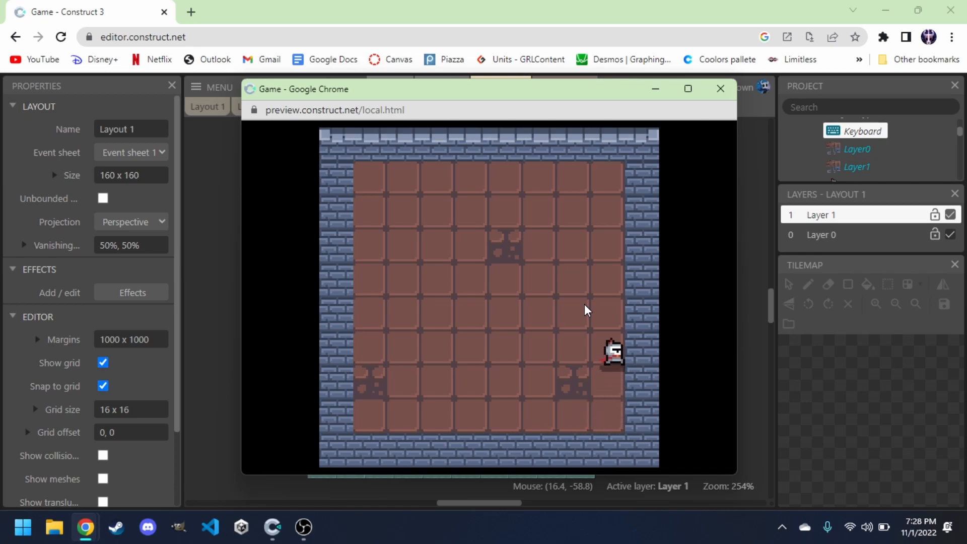
key("Left")
key("Left")
key("Down")
key("Right")
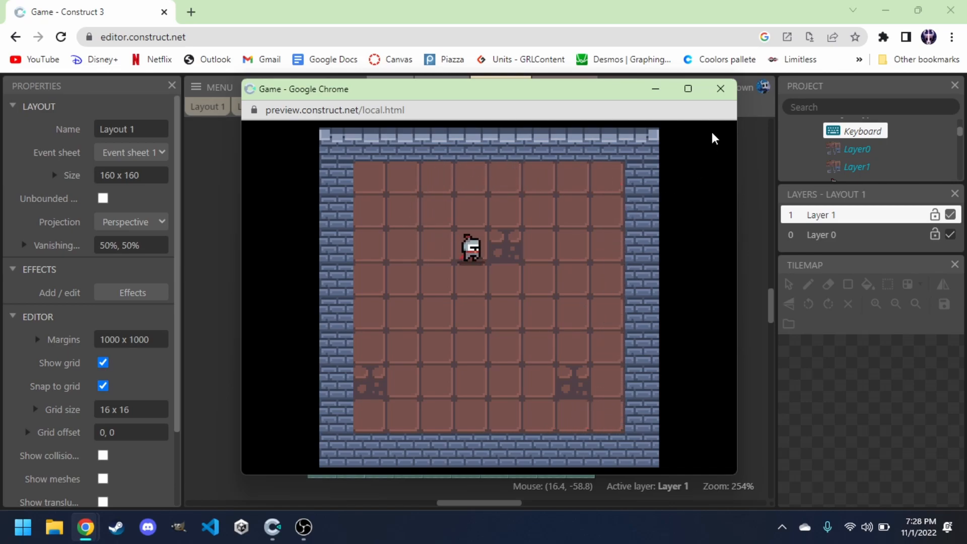
left_click(721, 90)
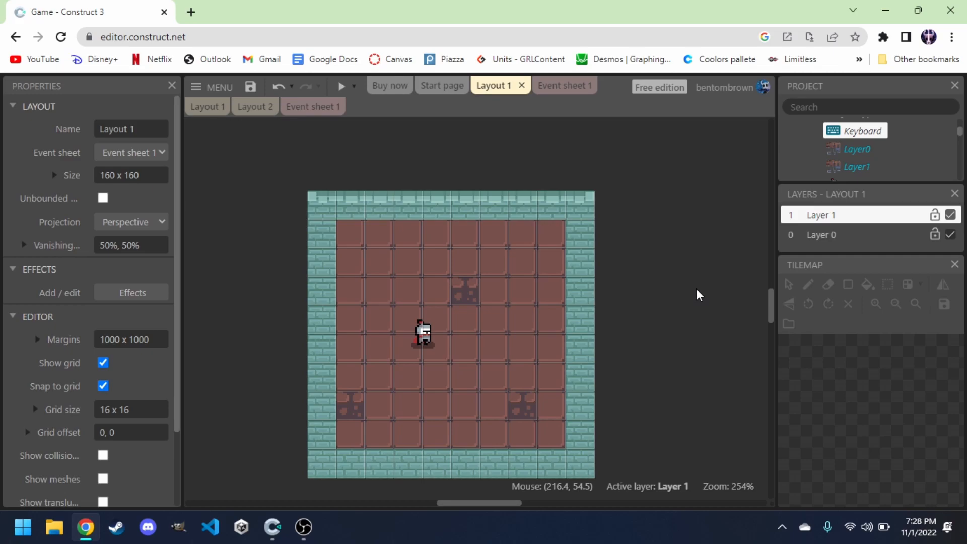
Insert a new Sprite object named Sword and place it beside the room.
double_click(656, 276)
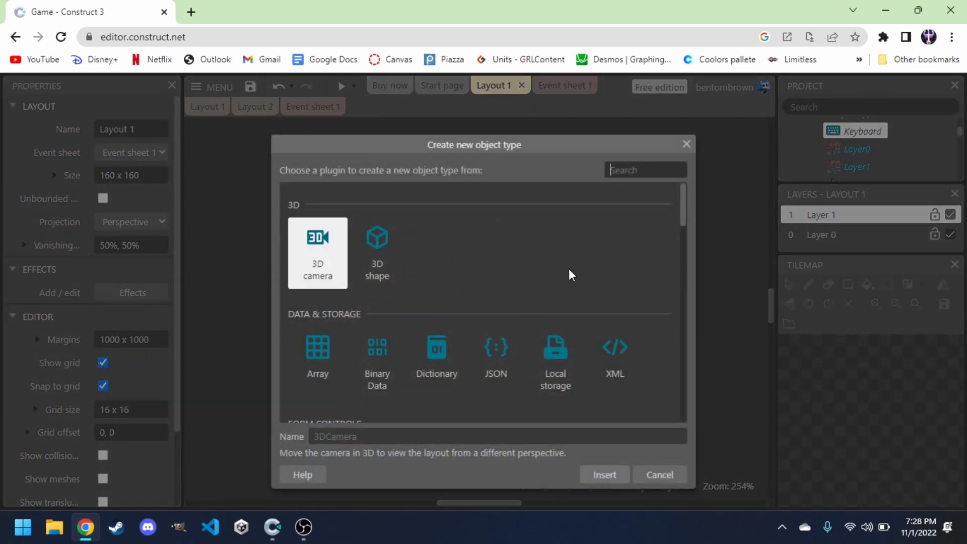
type("spir")
key("BackSpace")
key("BackSpace")
type("rte")
key("BackSpace")
key("BackSpace")
left_click(314, 267)
left_click(338, 437)
type("Sword")
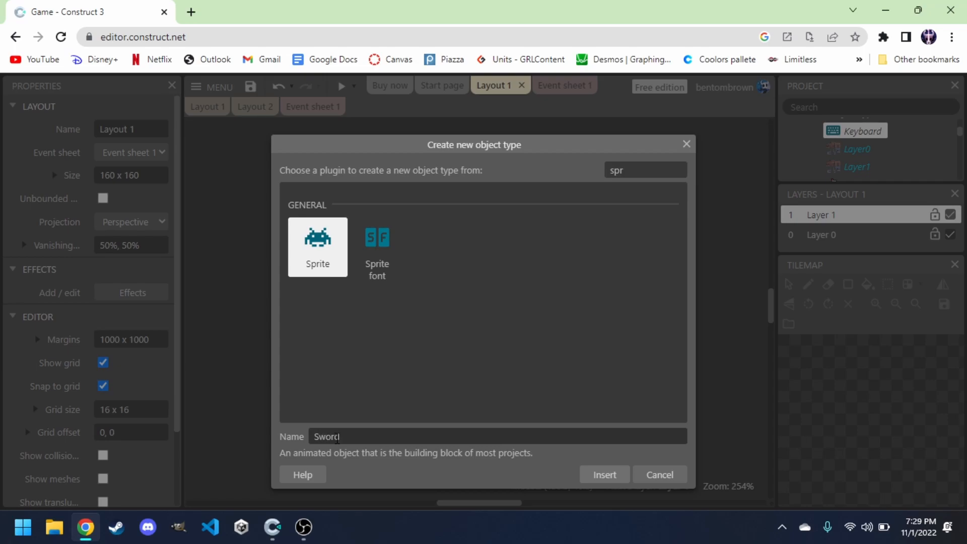
key("Return")
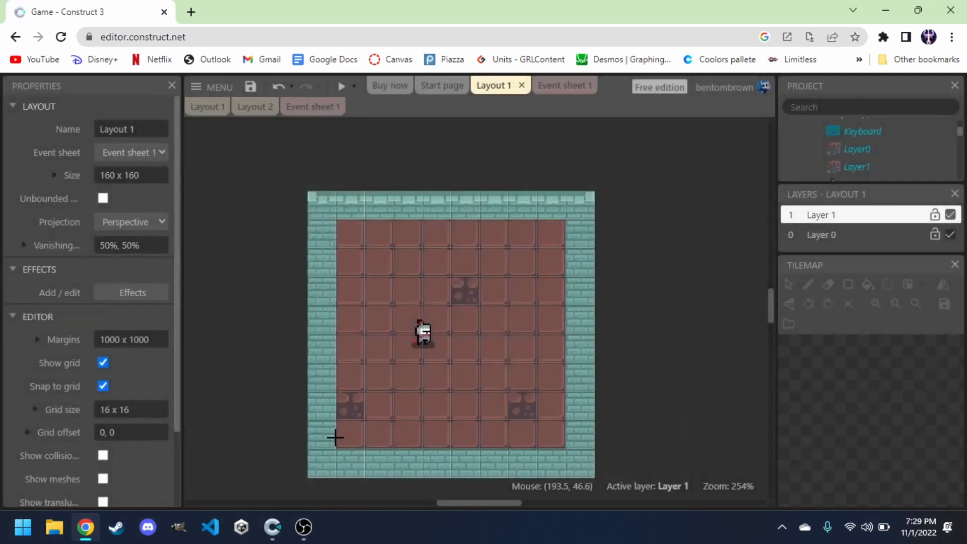
left_click(639, 286)
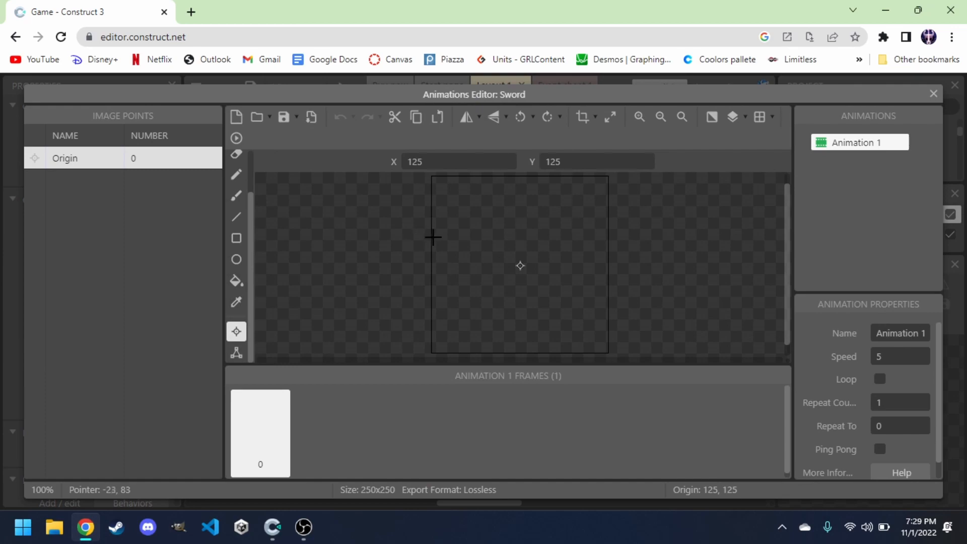
Load the weapon_sword_1 image from the heroes/knight folder as the Sword's frame.
left_click(256, 120)
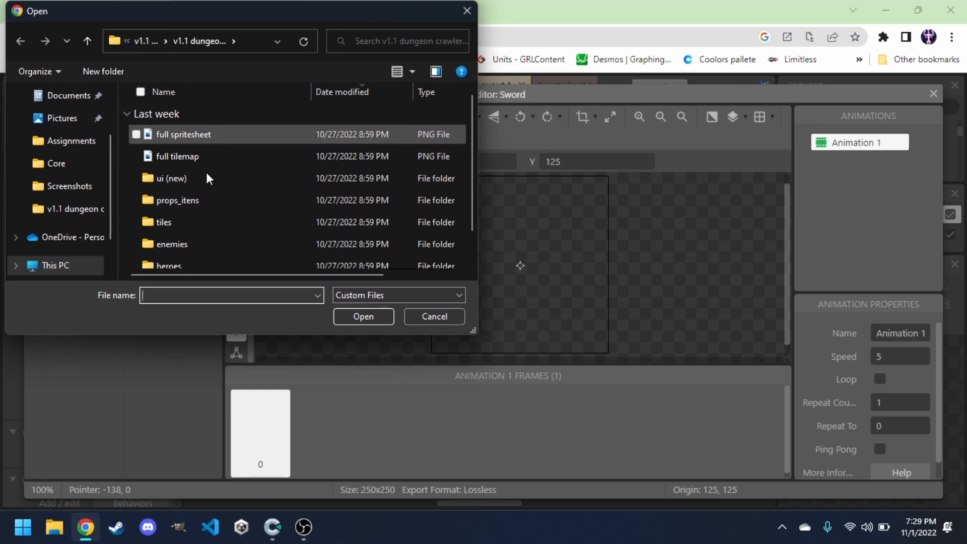
scroll(205, 206, "down", 1)
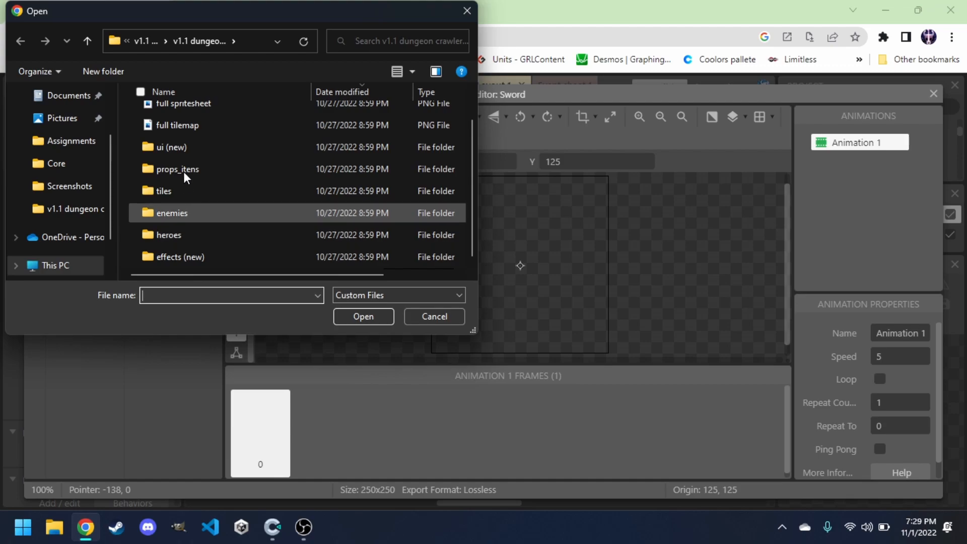
left_click(188, 233)
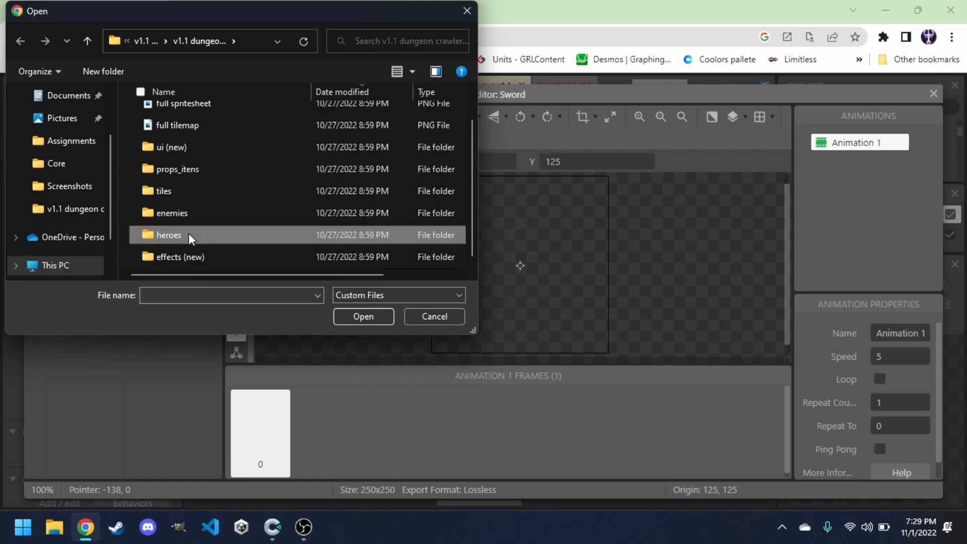
left_click(360, 318)
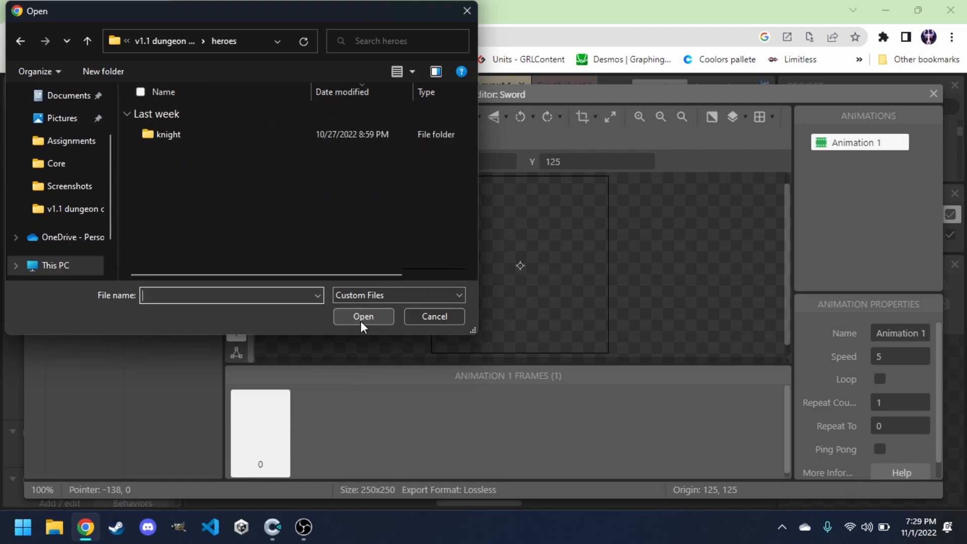
double_click(173, 133)
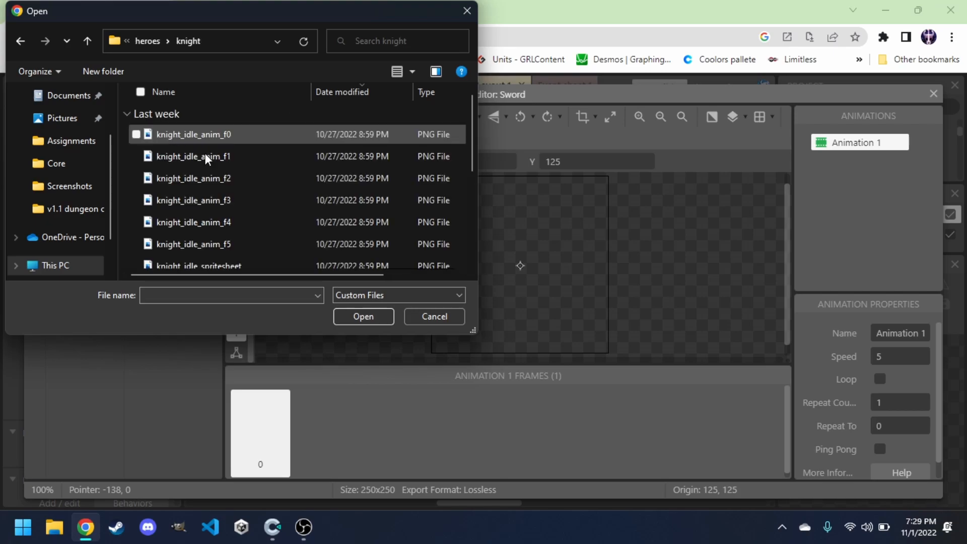
scroll(233, 177, "down", 2)
scroll(234, 176, "down", 1)
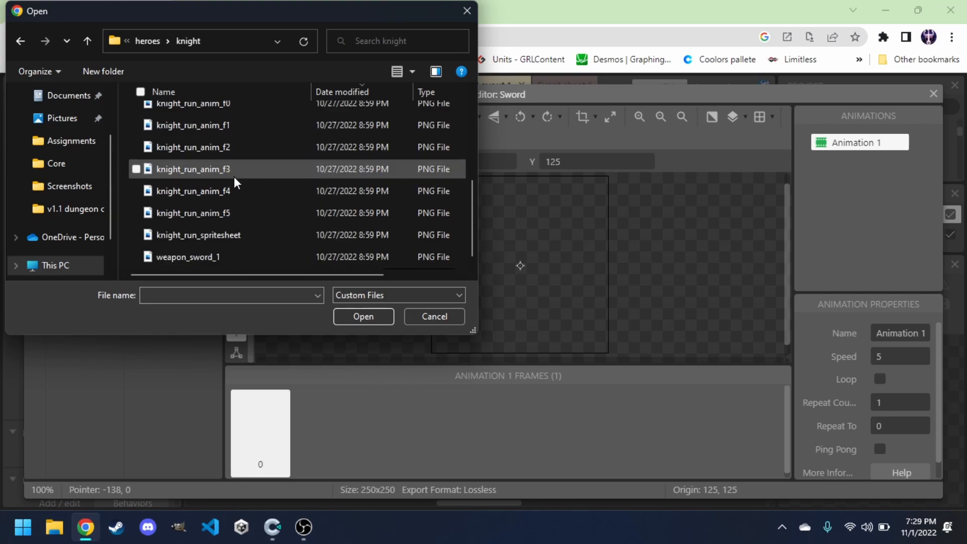
left_click(179, 257)
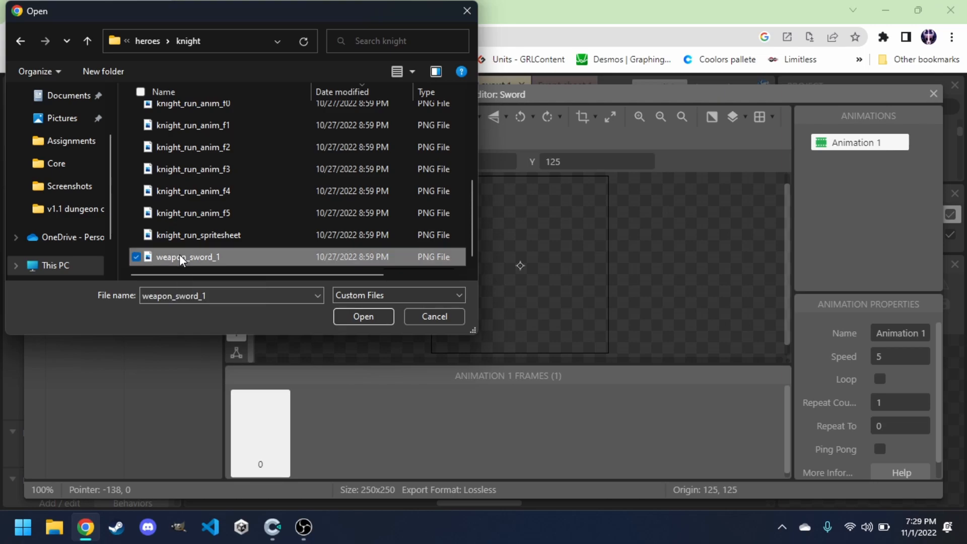
left_click(359, 315)
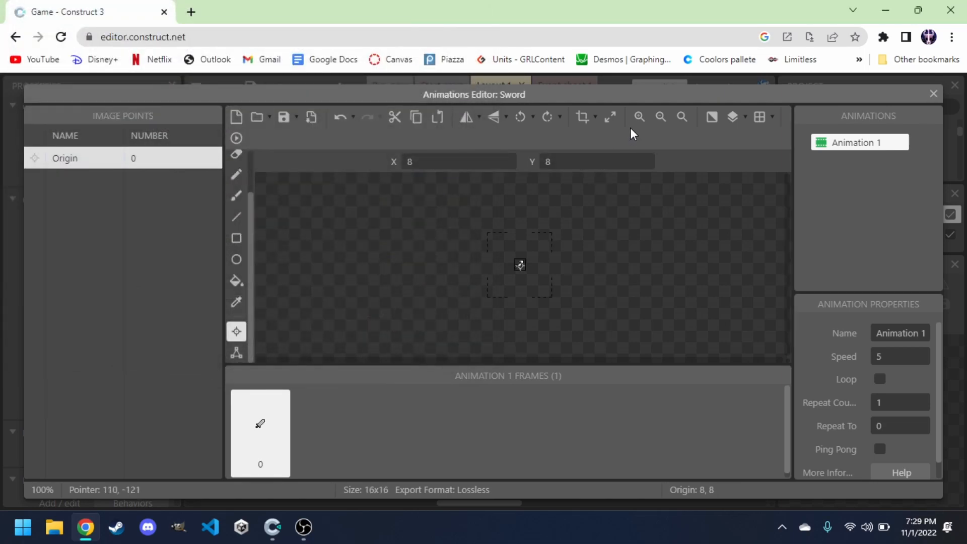
Add a new image point to the sword and nudge it down and left toward the hilt, then close the editor.
left_click(636, 124)
left_click(636, 124)
left_click(636, 124)
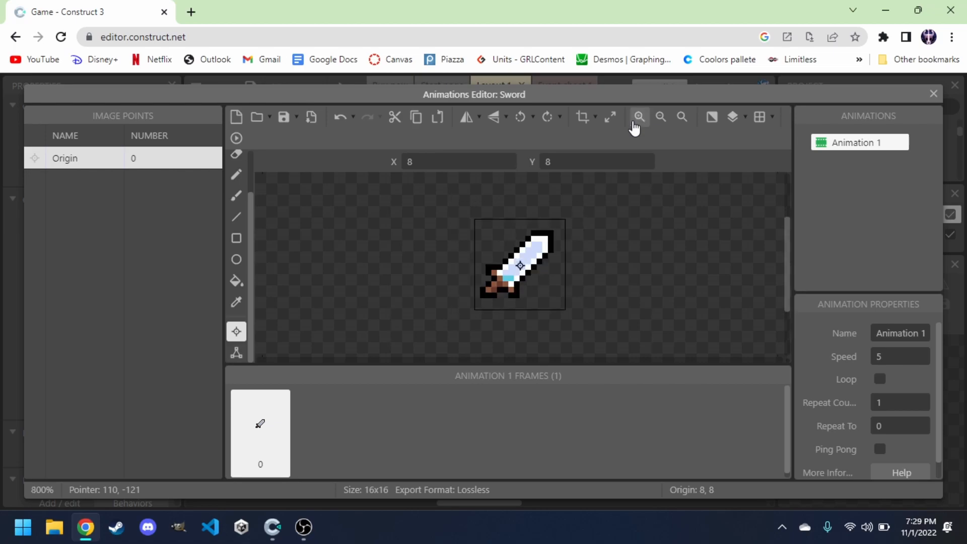
left_click(636, 124)
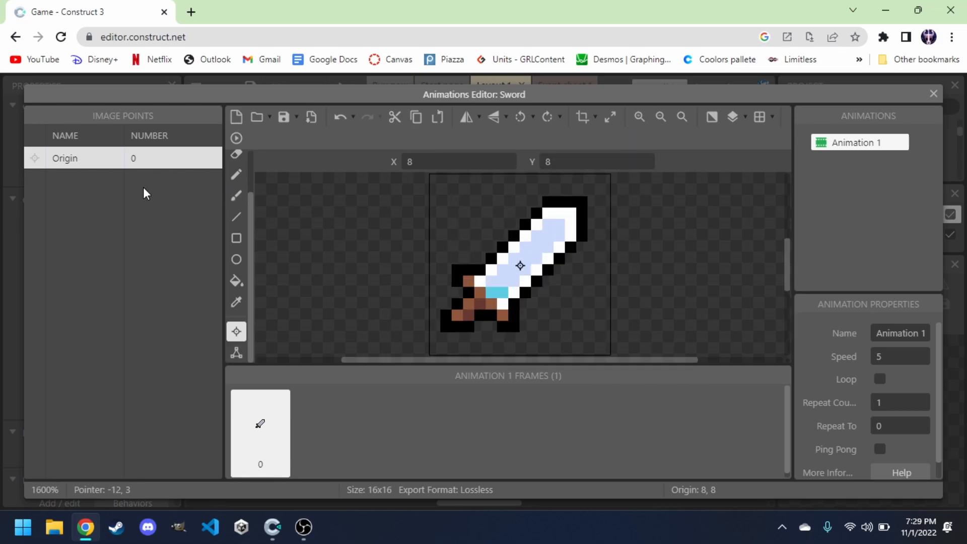
right_click(119, 187)
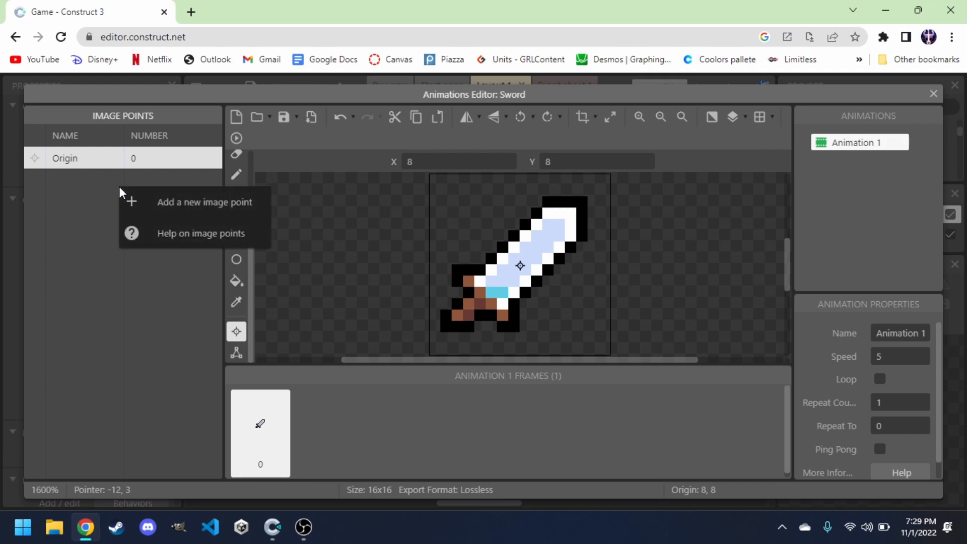
left_click(175, 205)
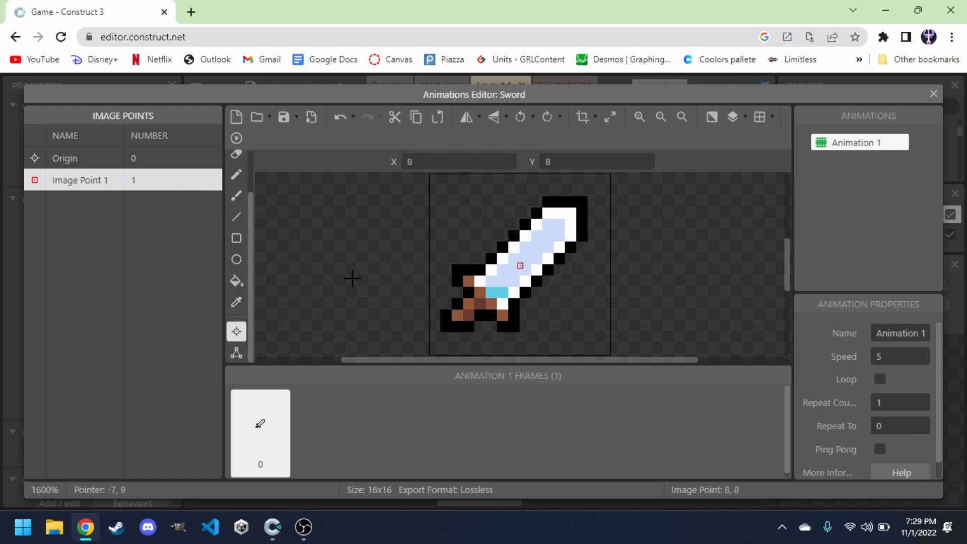
key("Left")
key("Down")
key("Left")
key("Down")
key("Down")
key("Left")
key("Left")
key("Down")
key("Down")
key("Left")
key("Down")
key("Left")
key("Up")
key("Right")
left_click(933, 93)
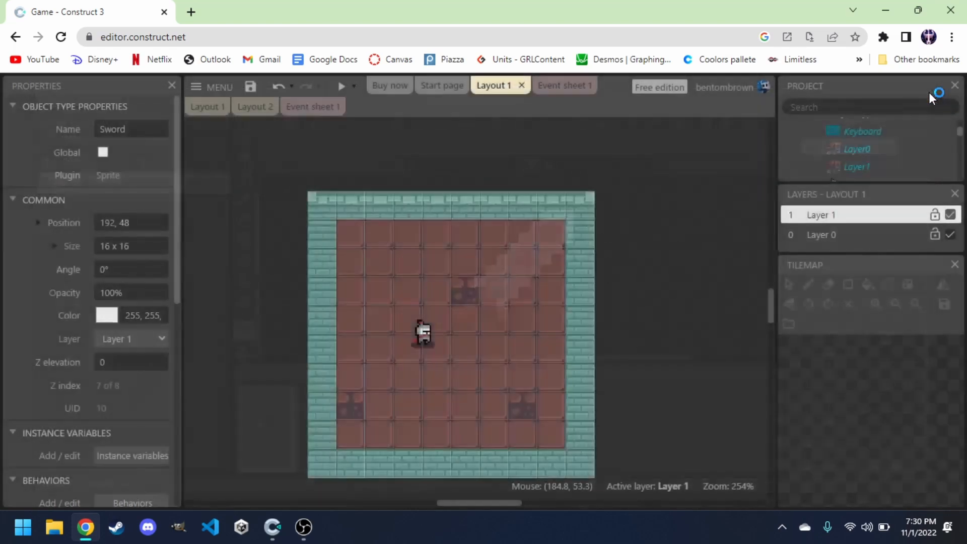
Delete the Sword instance from the layout.
left_click_drag(652, 279, 661, 308)
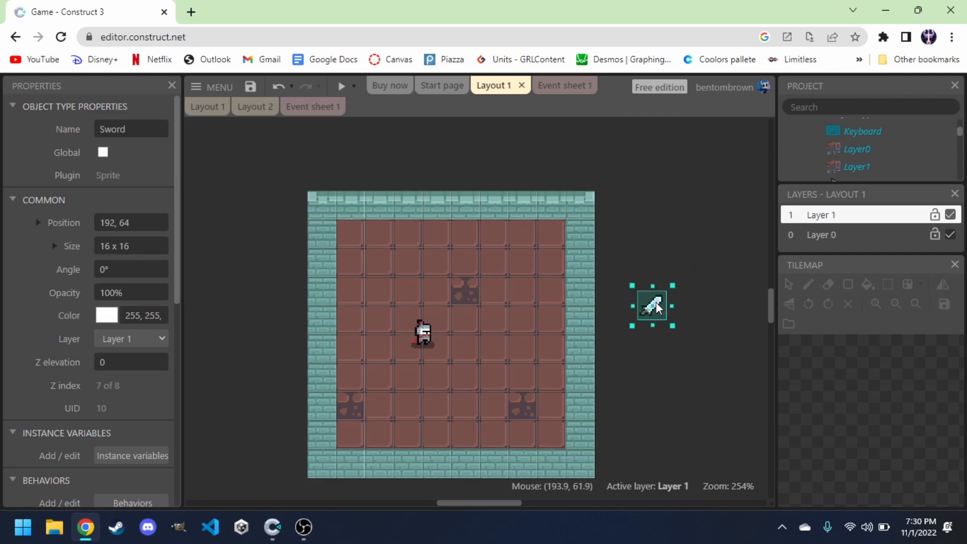
key("Delete")
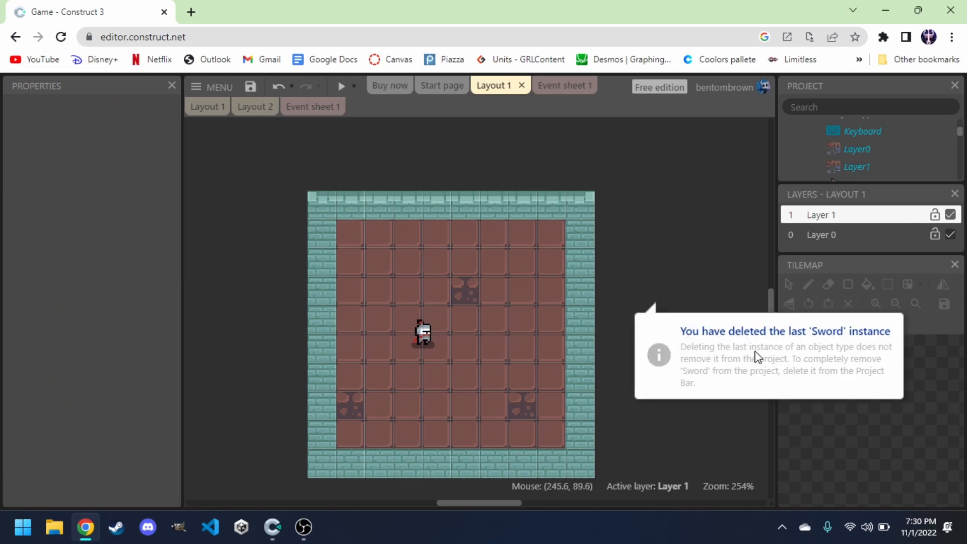
left_click(690, 264)
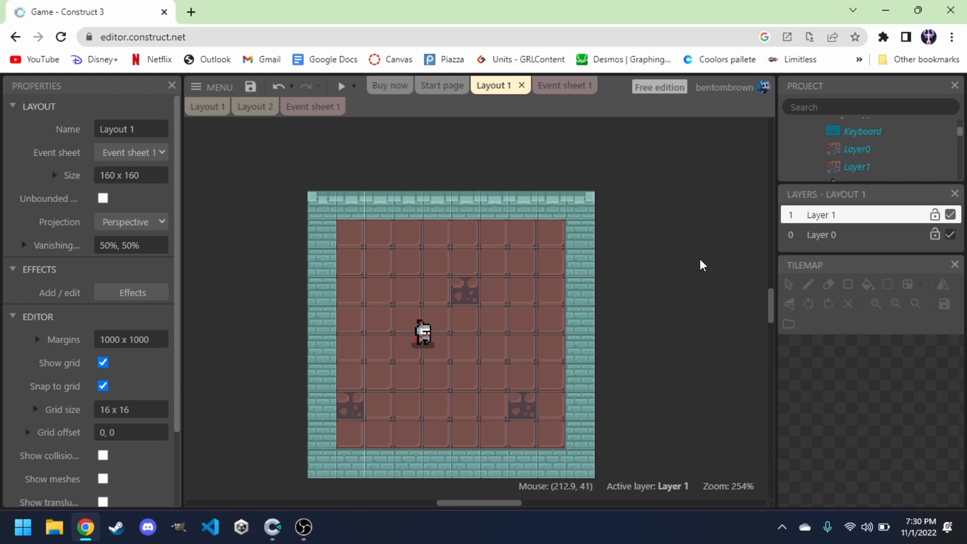
Add the Pin behavior to the Sword object type.
scroll(845, 167, "down", 1)
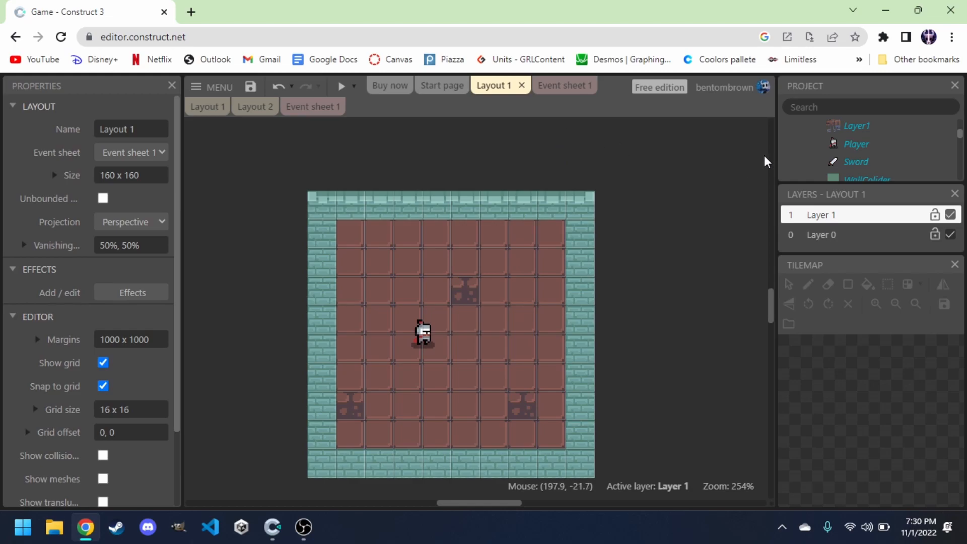
left_click(848, 163)
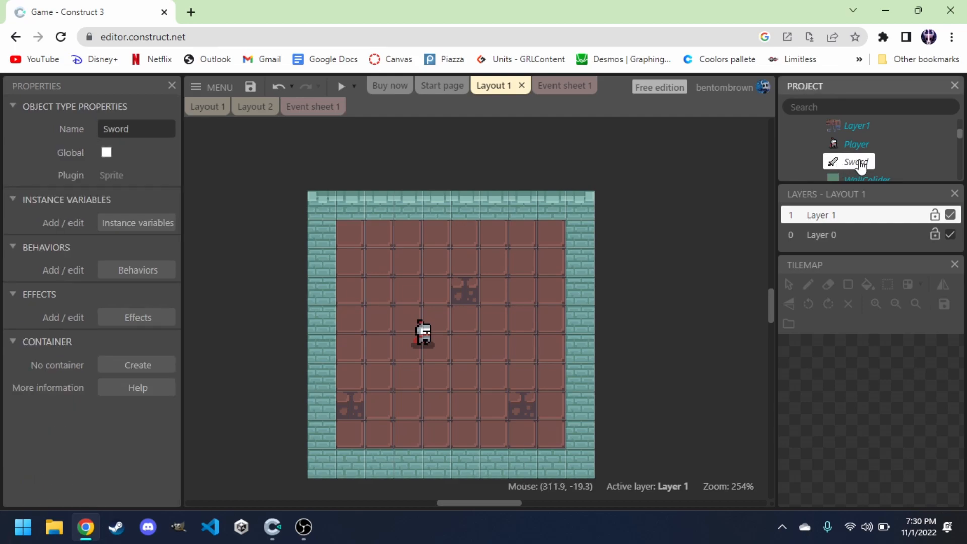
left_click(133, 276)
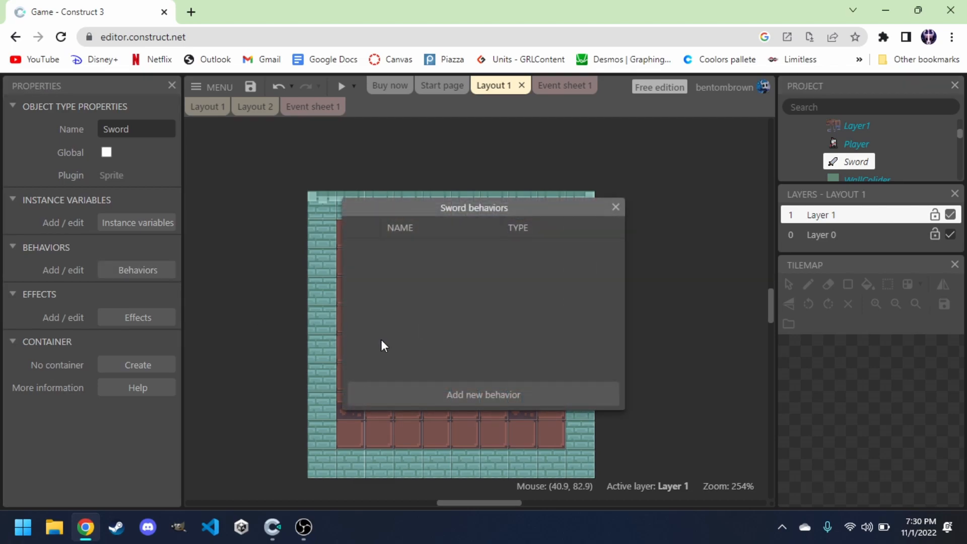
left_click(462, 397)
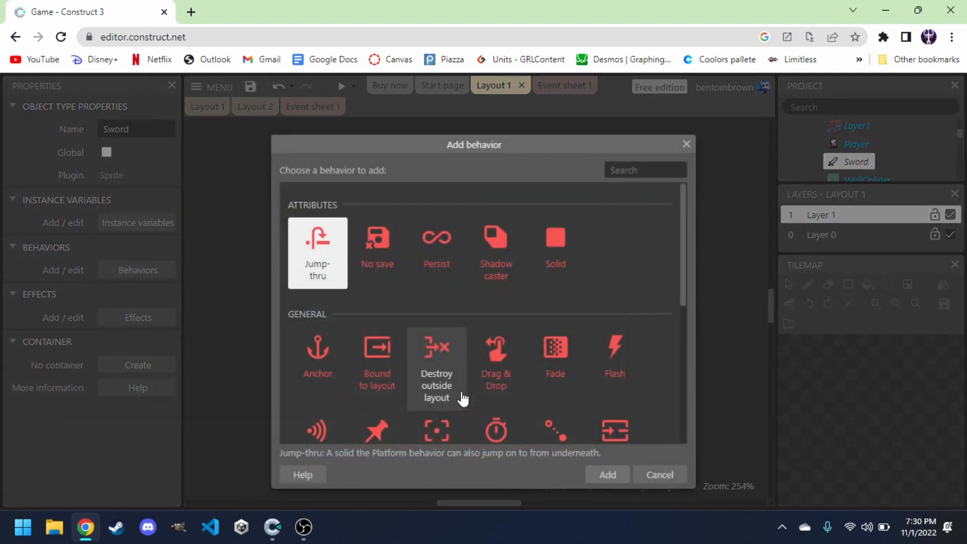
type("pin")
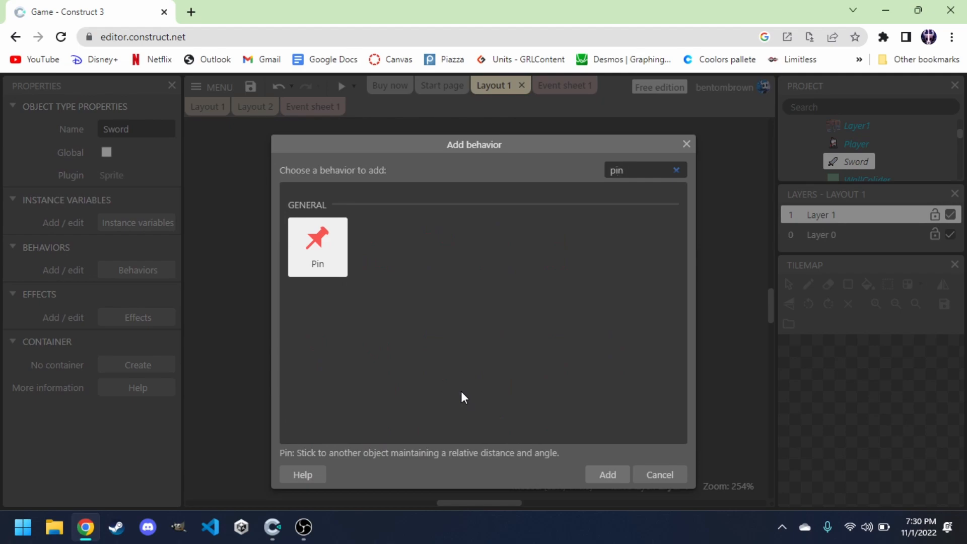
key("Return")
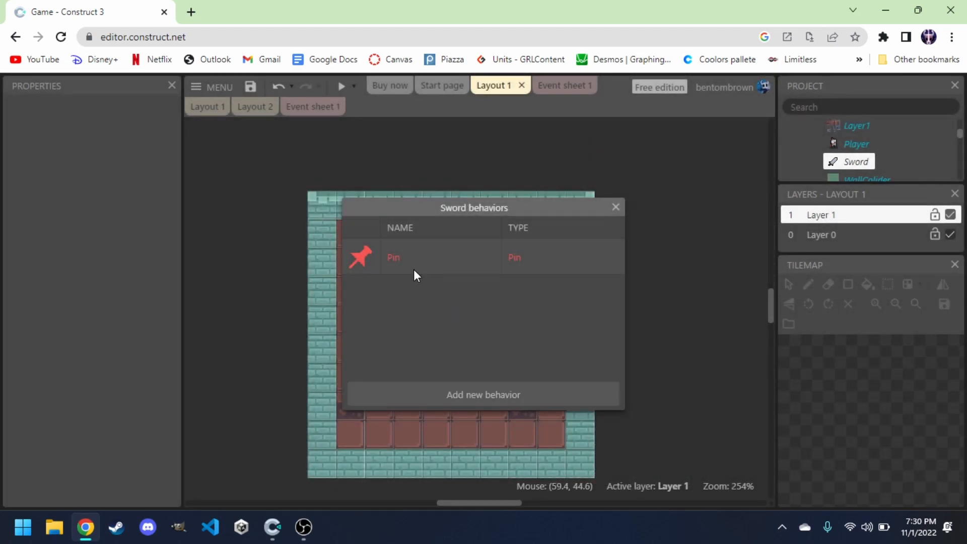
left_click(618, 208)
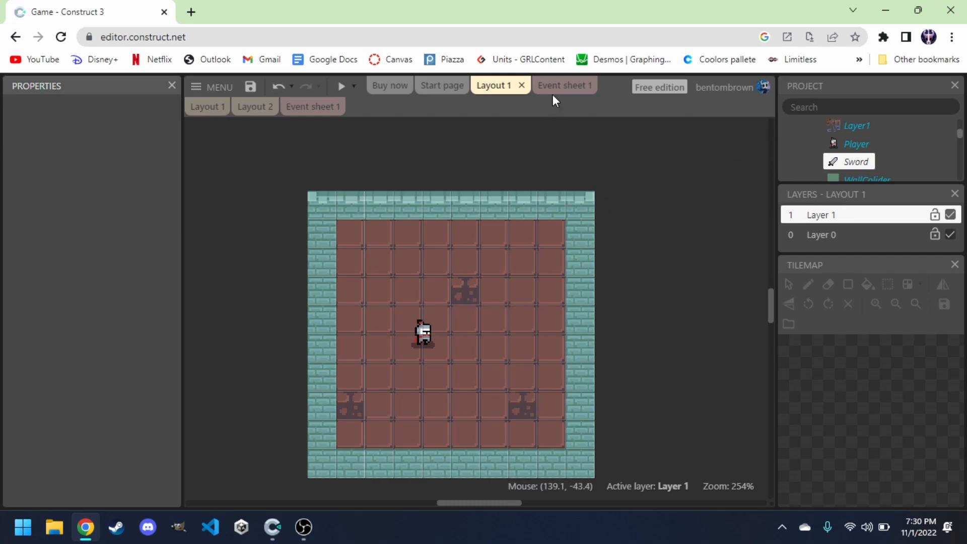
Return to the event sheet and add a System "On start of layout" event.
left_click(443, 83)
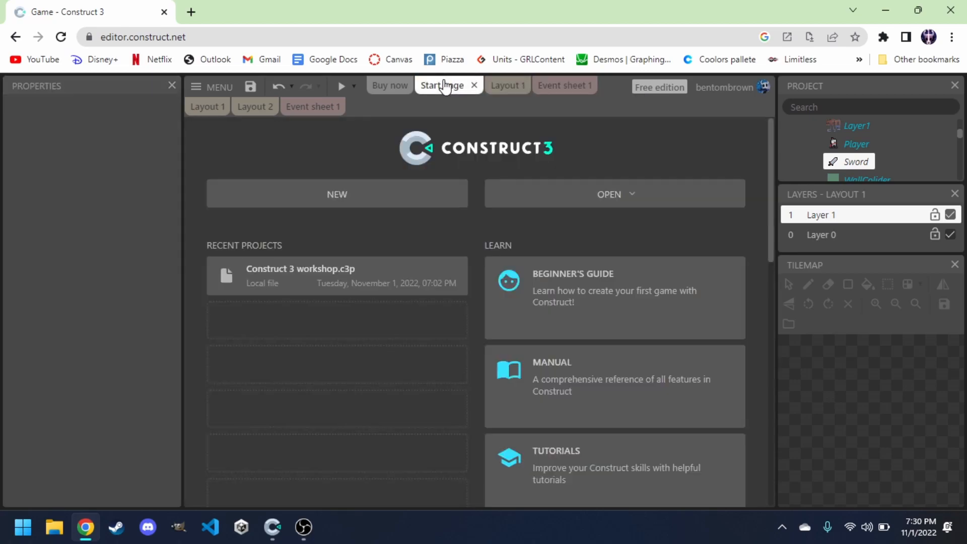
left_click(473, 86)
left_click(493, 87)
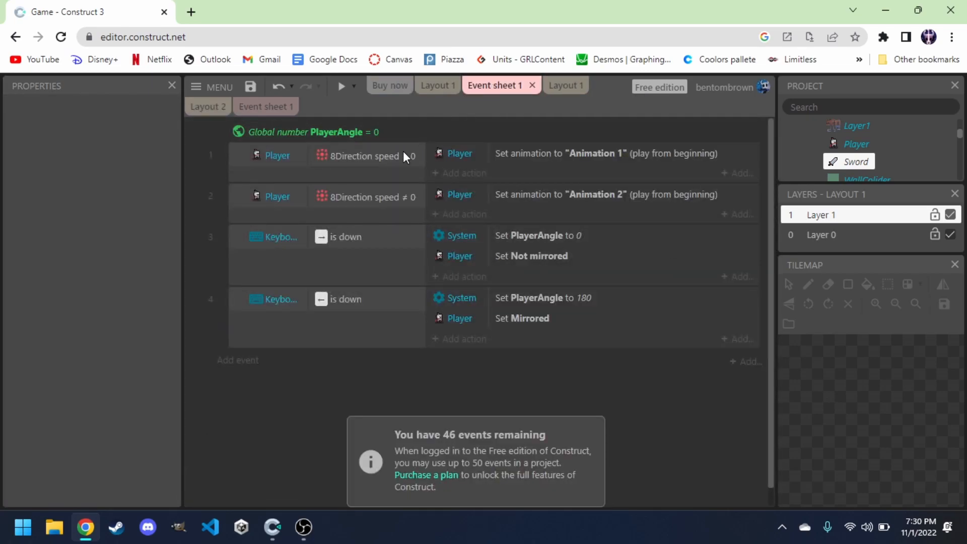
left_click(248, 362)
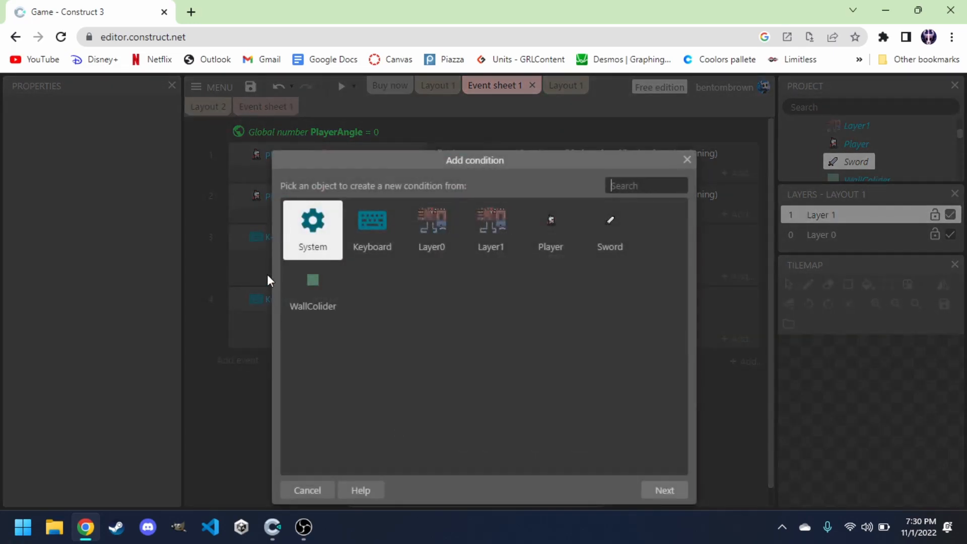
double_click(312, 231)
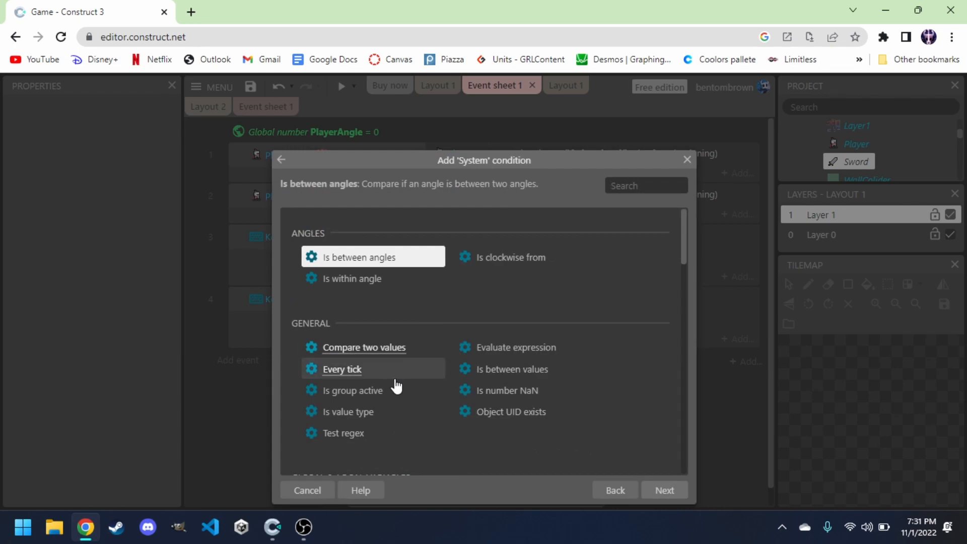
type("on sta")
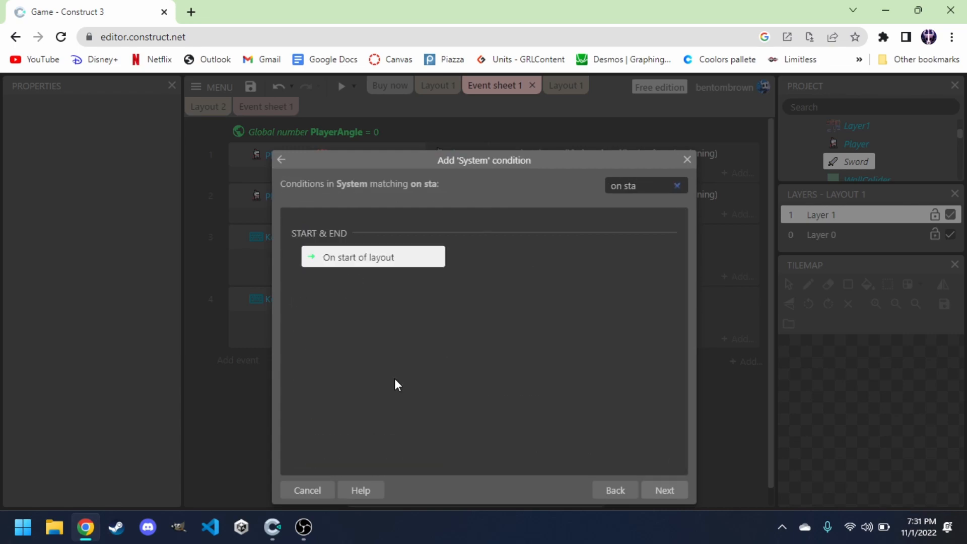
double_click(362, 260)
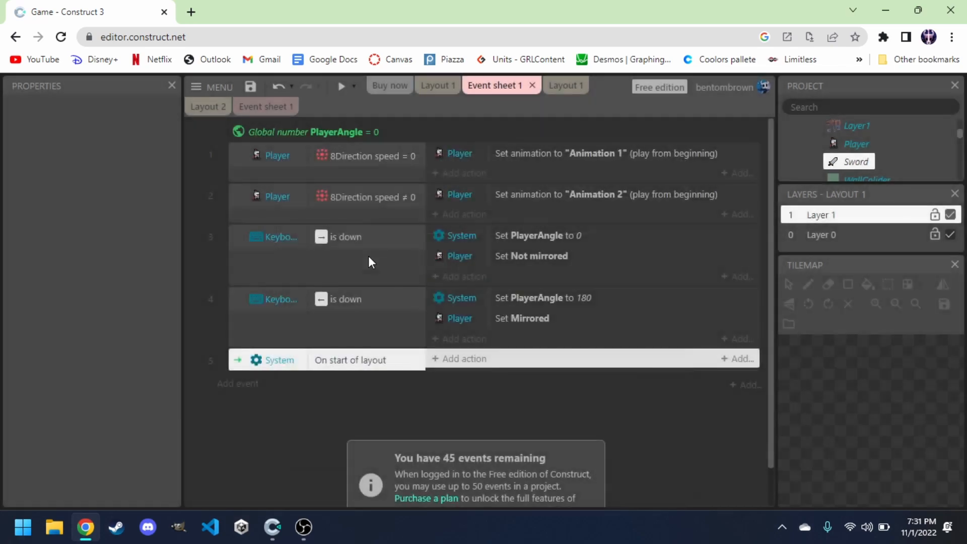
Add a Sword "Pin to object" action to that event, pinning to Player with X and Y but not Angle.
left_click(460, 361)
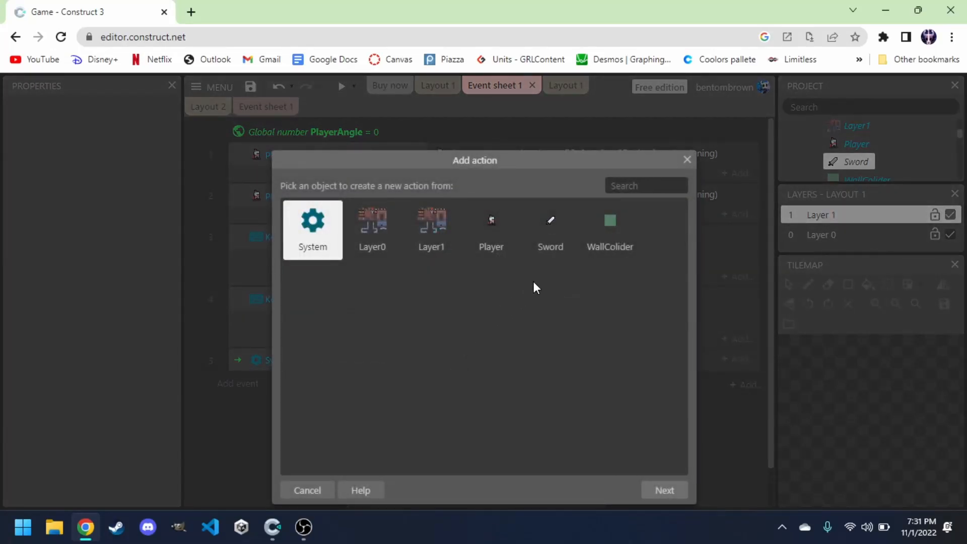
left_click(560, 238)
double_click(559, 237)
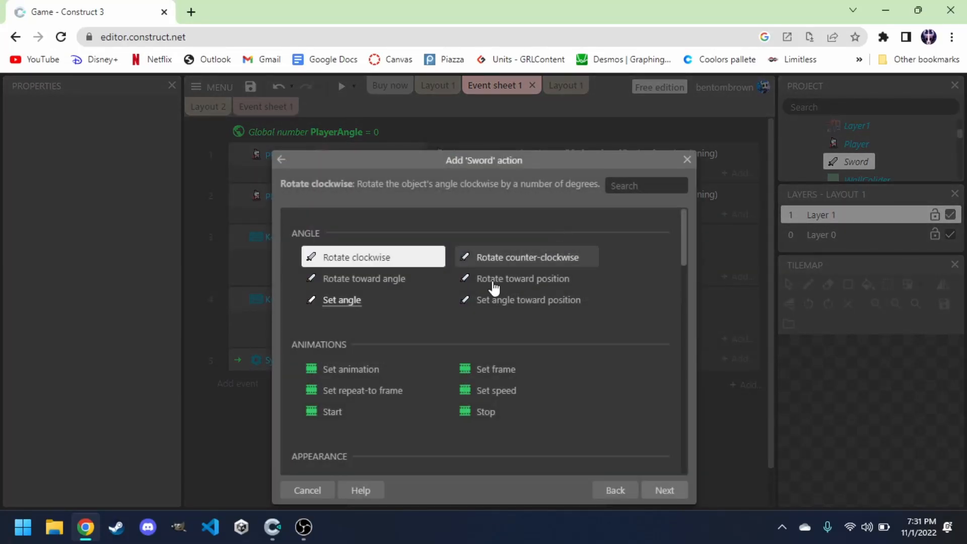
scroll(416, 320, "down", 2)
scroll(417, 326, "down", 10)
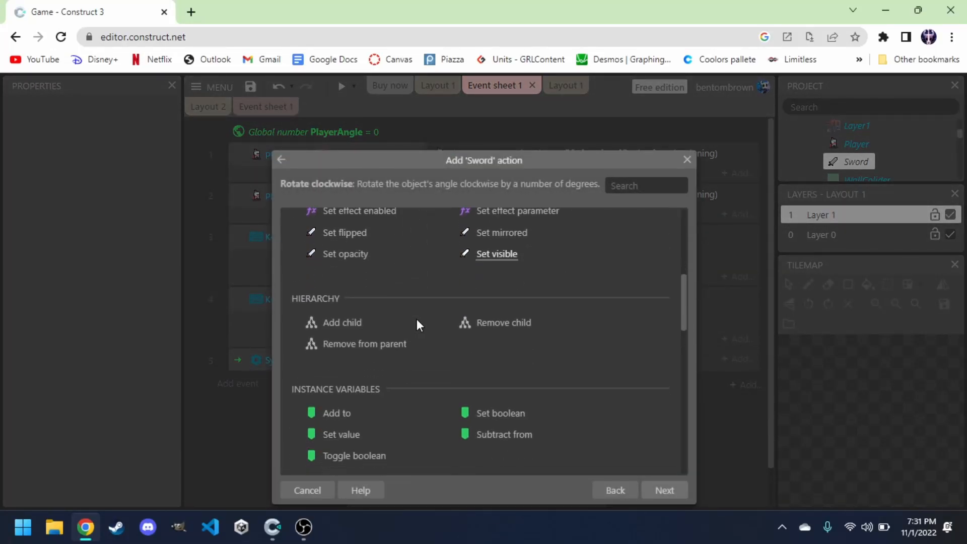
scroll(416, 325, "down", 1)
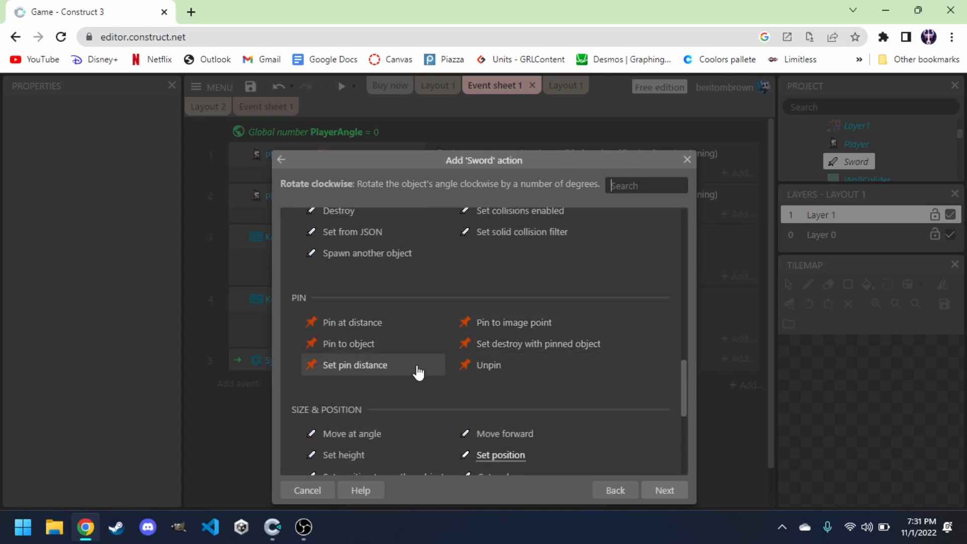
left_click(370, 351)
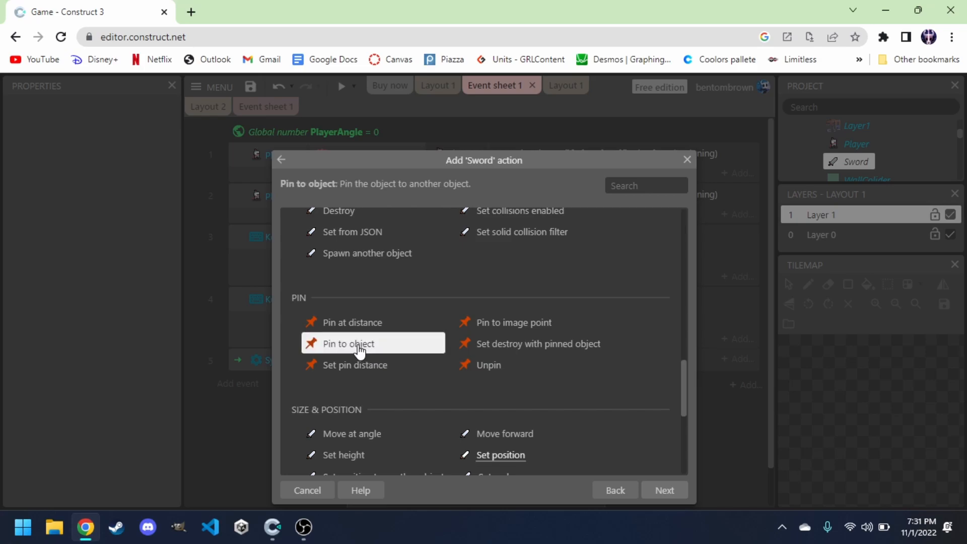
double_click(362, 349)
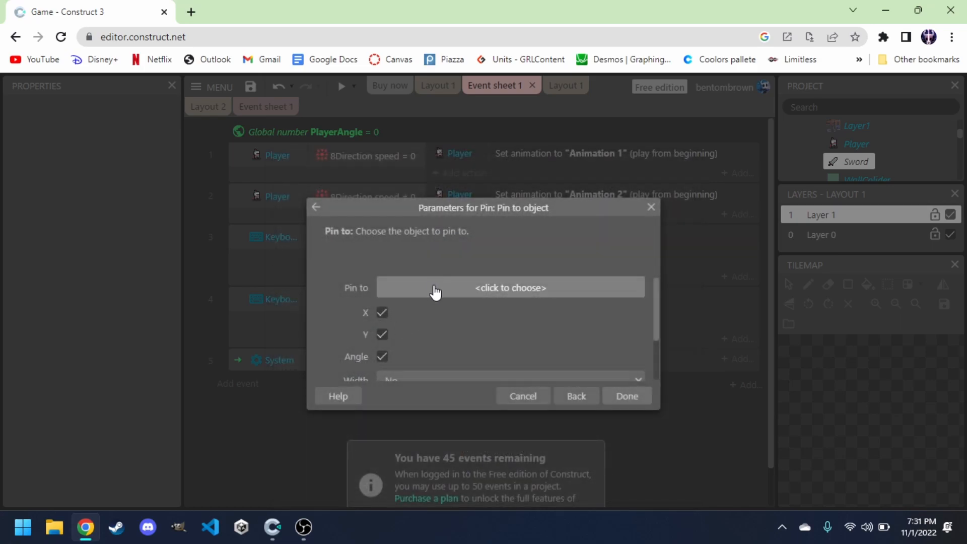
left_click(456, 291)
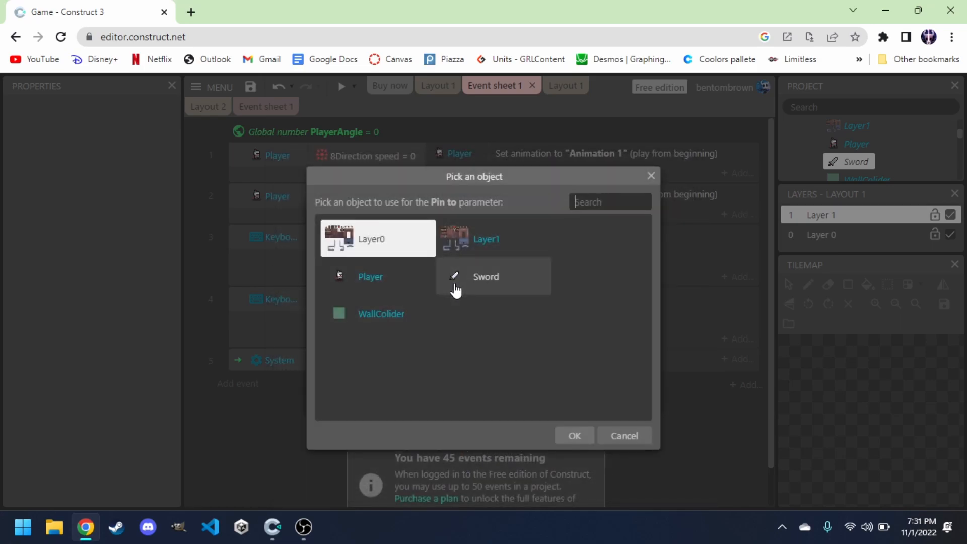
left_click(388, 288)
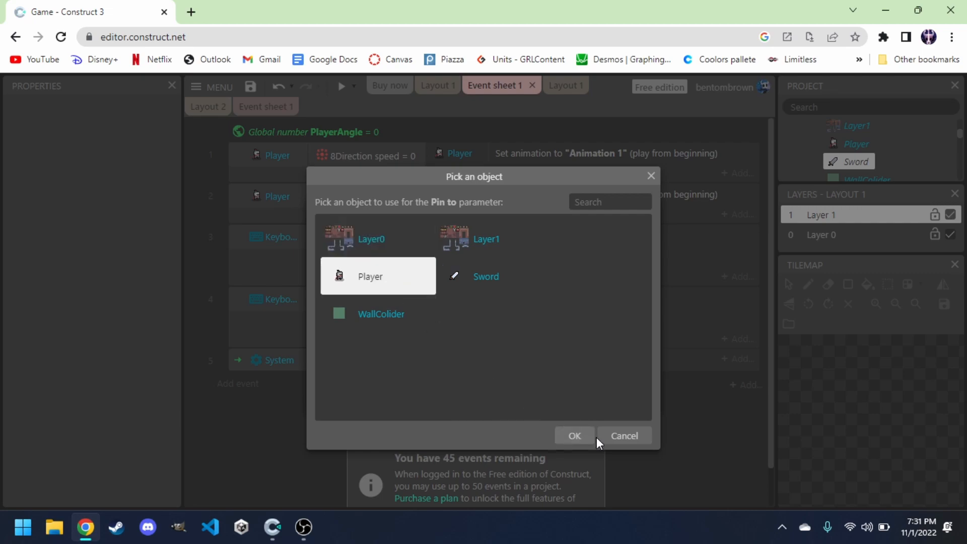
left_click(577, 437)
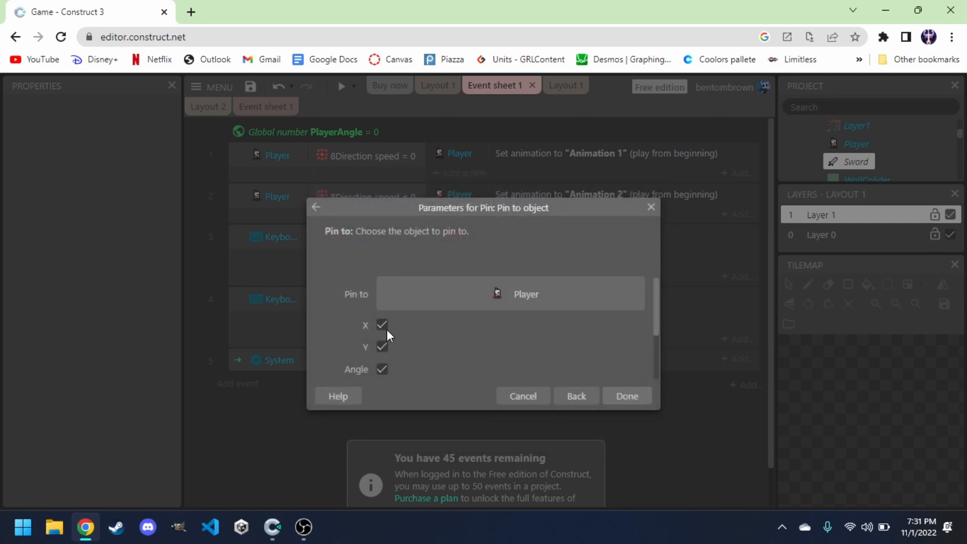
left_click(384, 371)
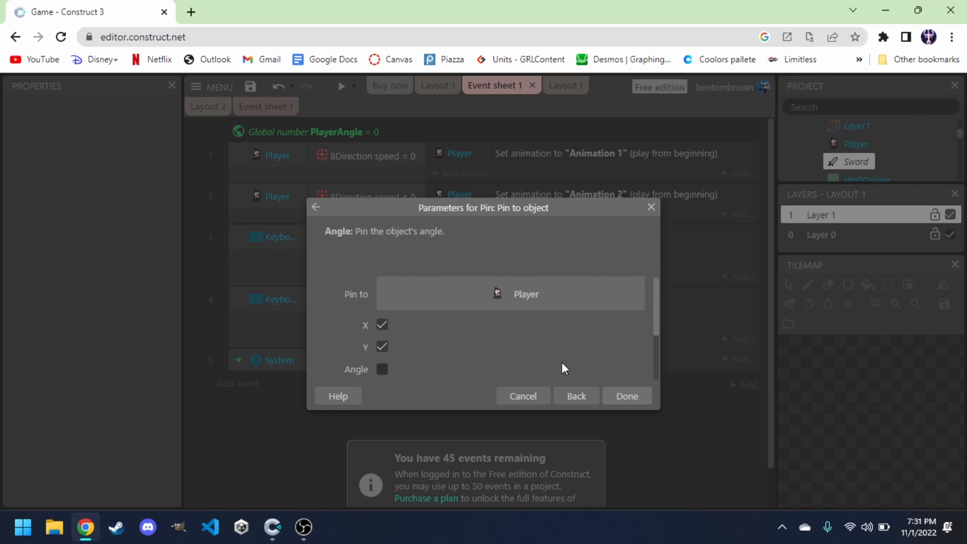
left_click(627, 397)
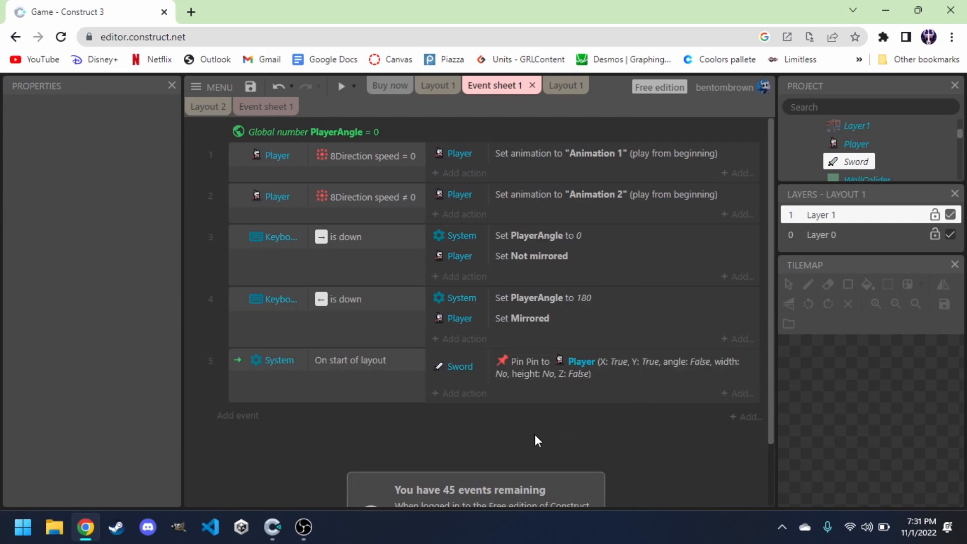
Add a System "Create object" action to the start-of-layout event and choose Sword as the object to create.
left_click(461, 396)
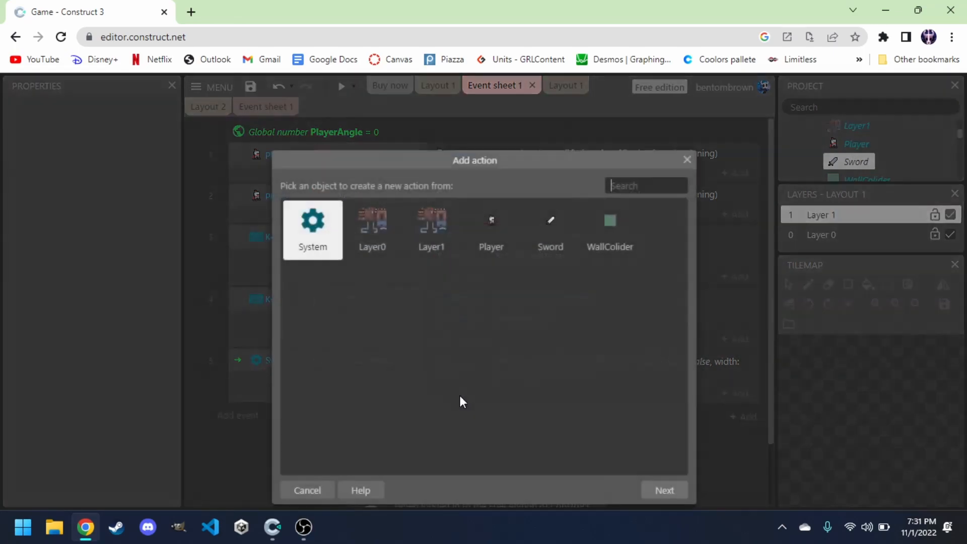
double_click(536, 244)
left_click(616, 491)
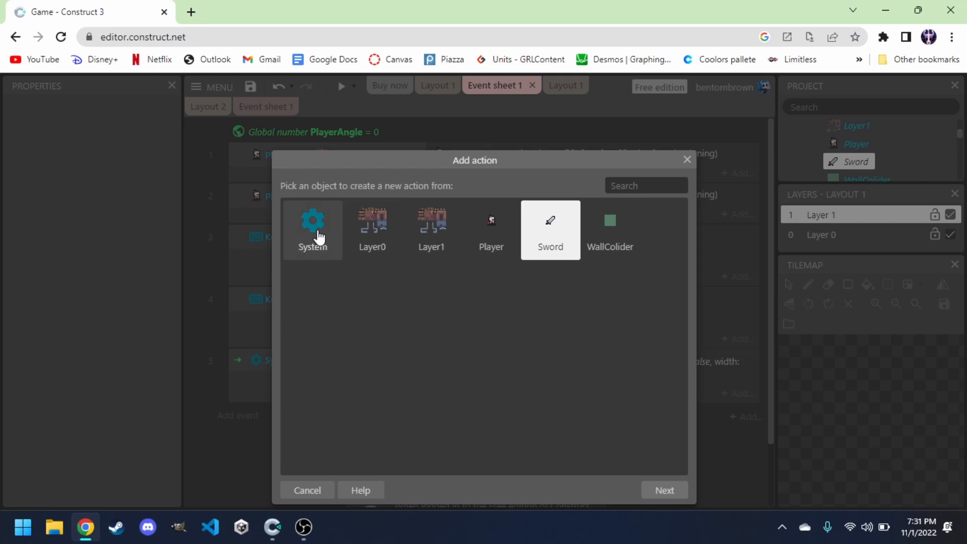
double_click(319, 236)
type("c")
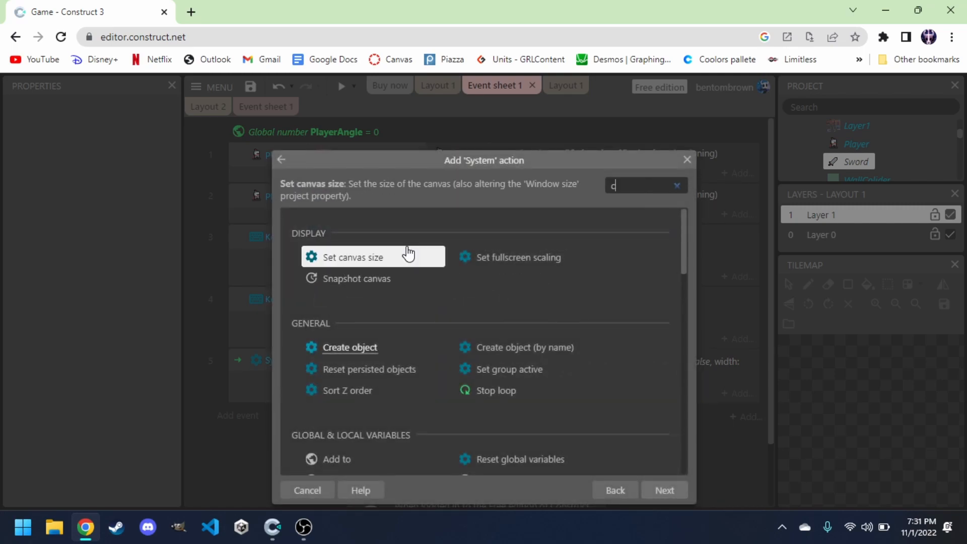
type("reat")
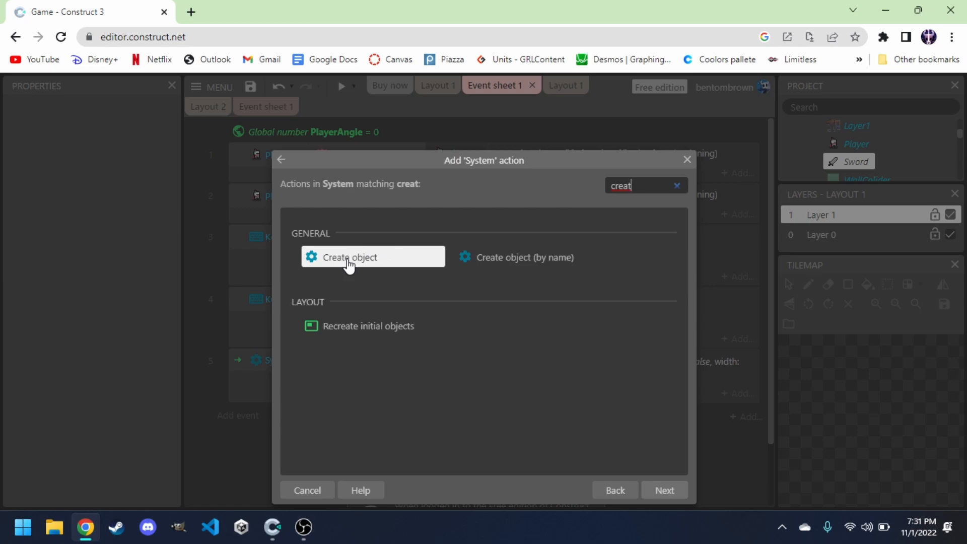
left_click(357, 261)
double_click(355, 260)
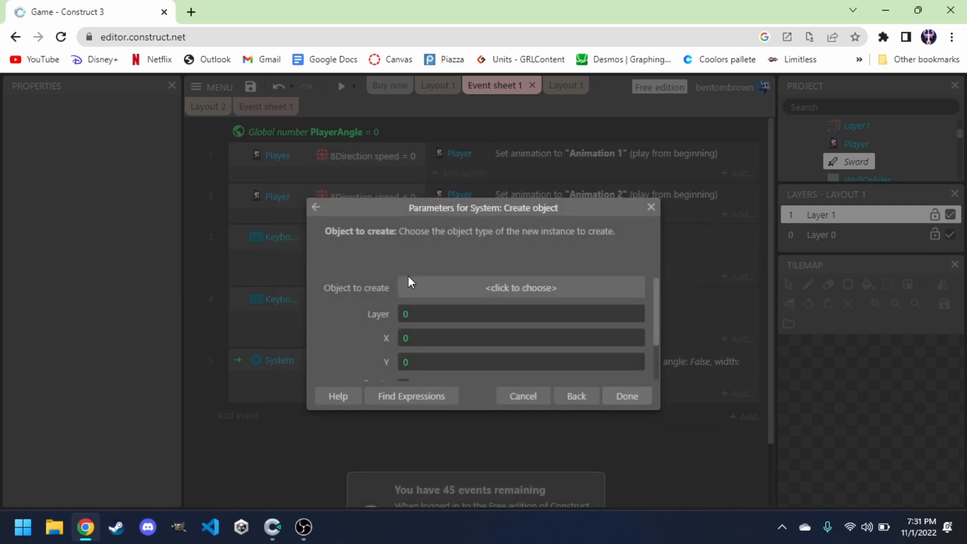
left_click(459, 288)
left_click(484, 280)
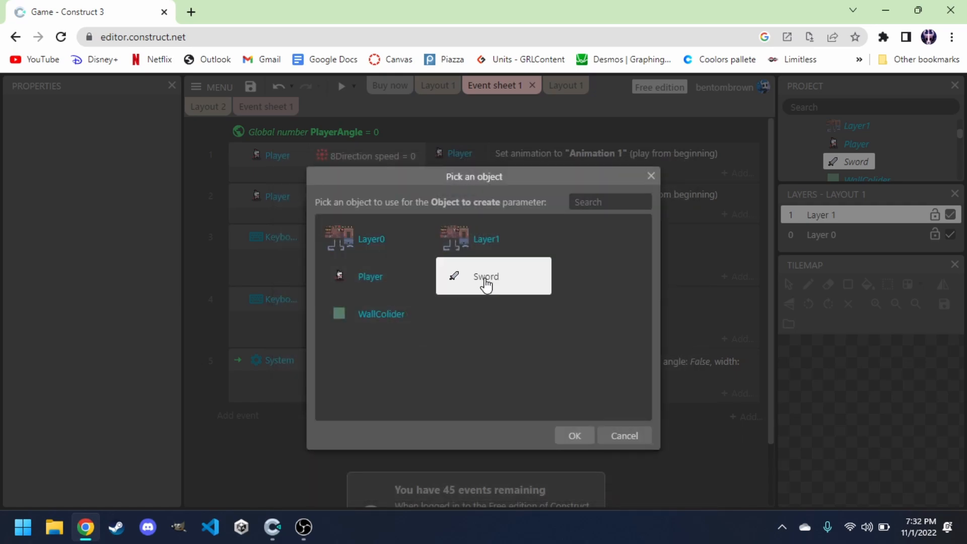
left_click(576, 437)
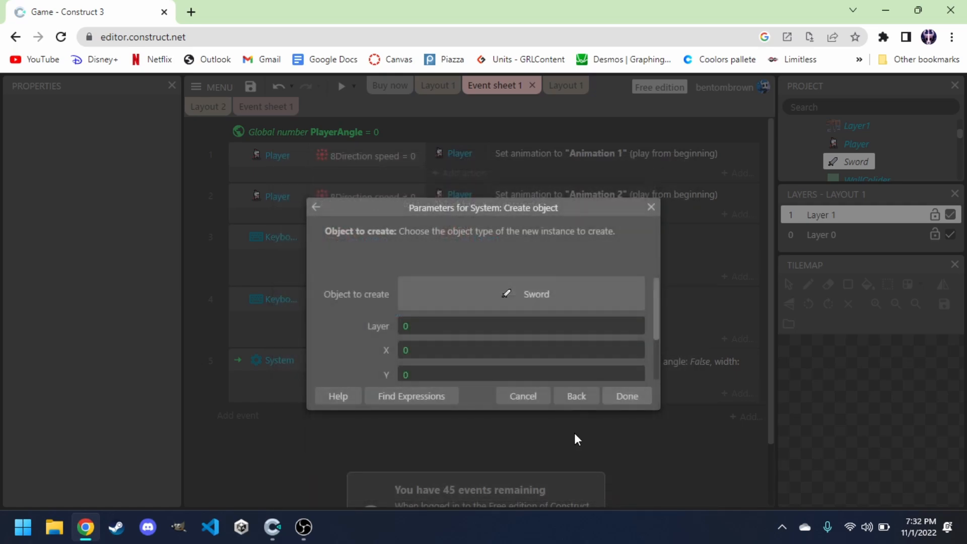
Set the created Sword's layer to "Layer 1" and its X to Player.ImagePointX(1).
left_click(458, 328)
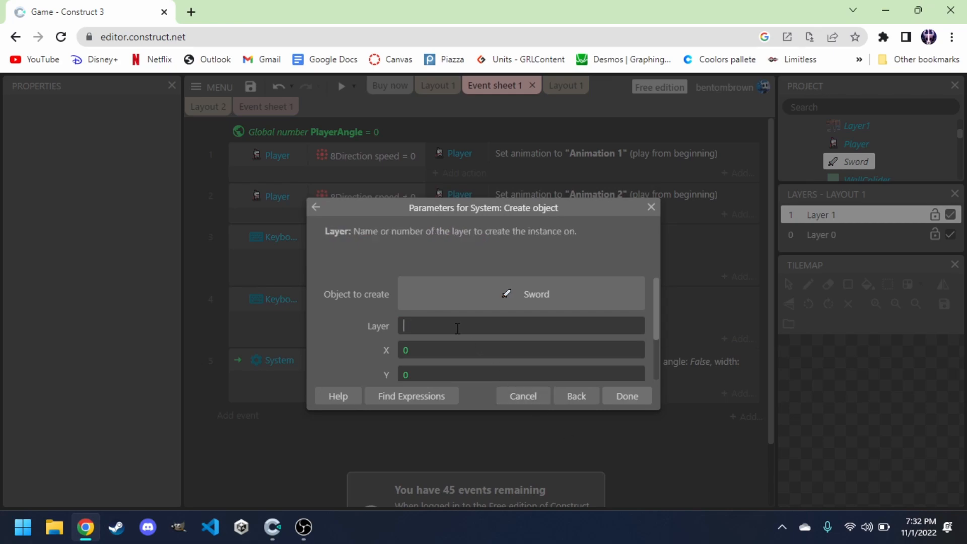
type("\"")
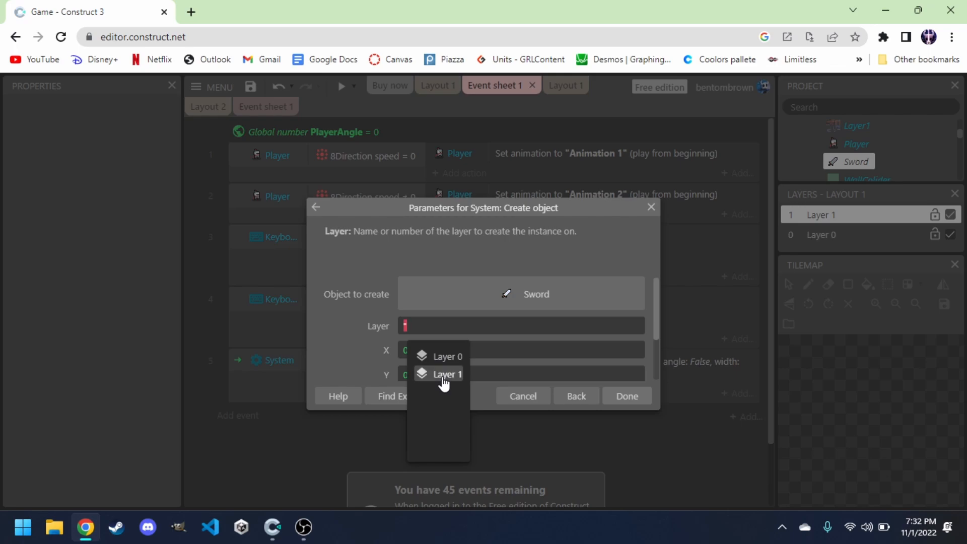
left_click(444, 382)
left_click(422, 352)
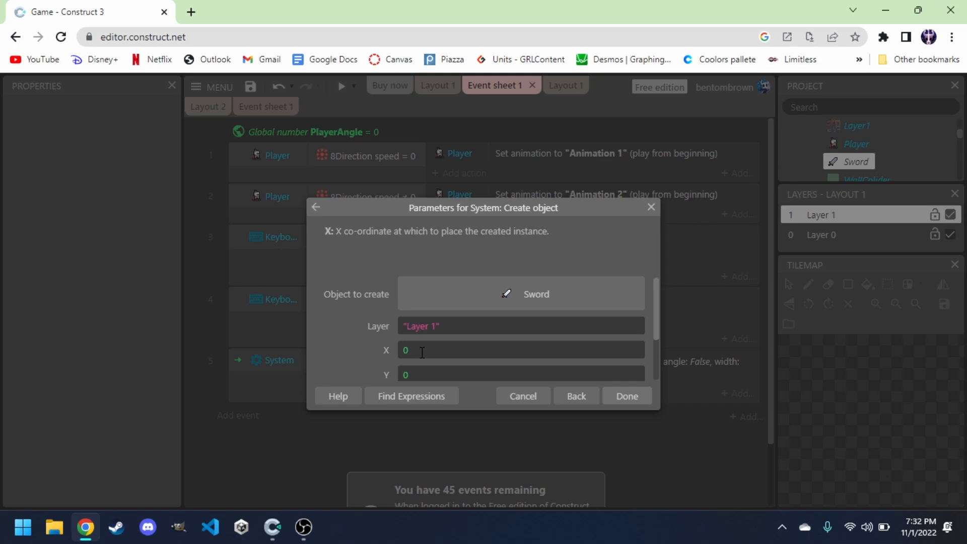
key("BackSpace")
type("pl")
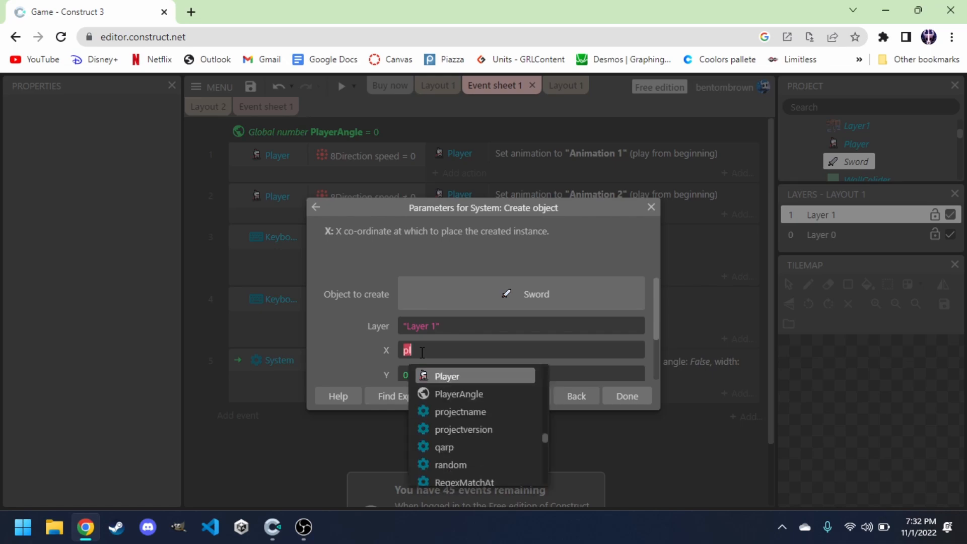
left_click(448, 377)
type(".")
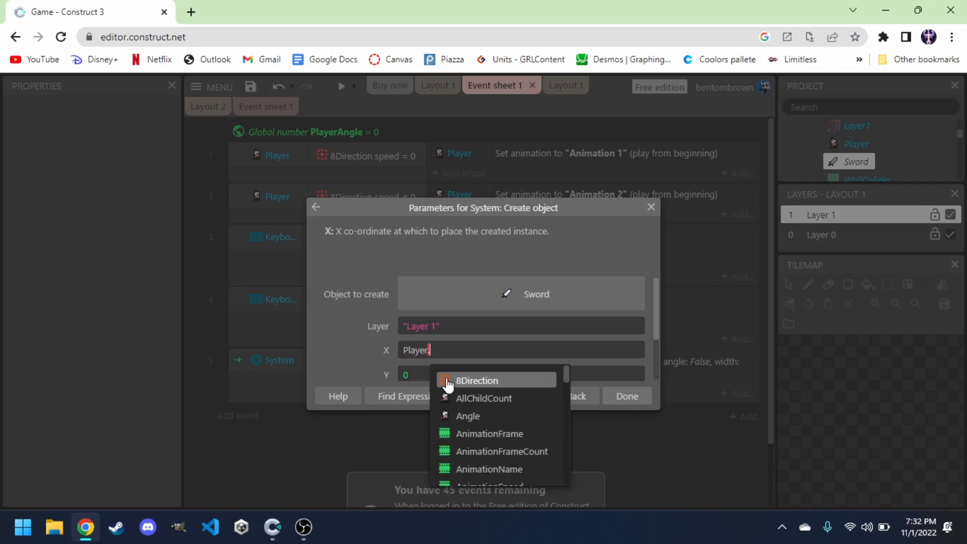
type("imagepo")
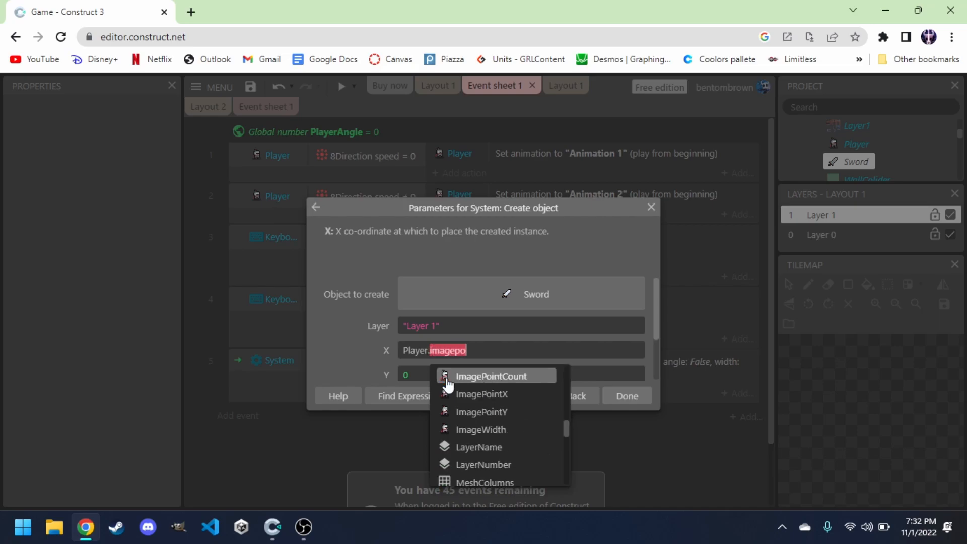
left_click(482, 394)
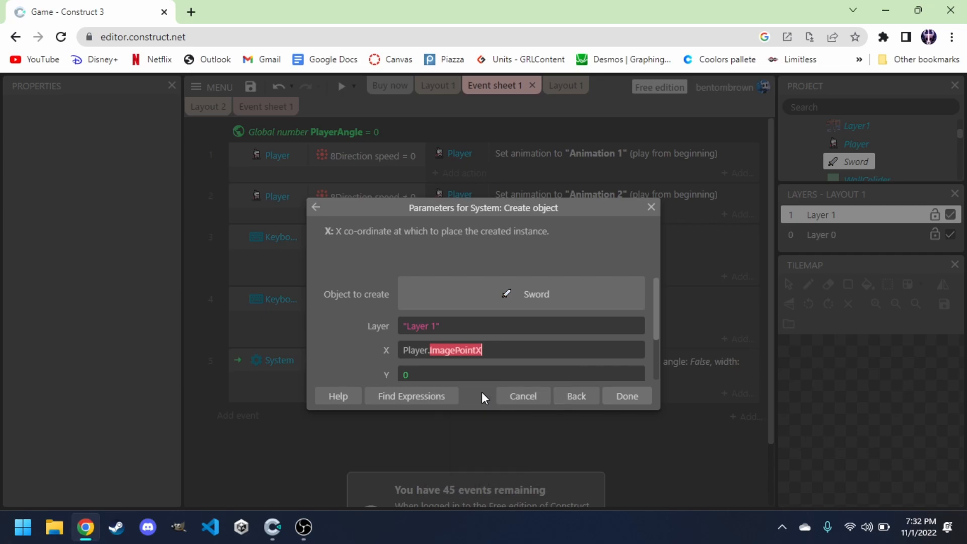
type("(")
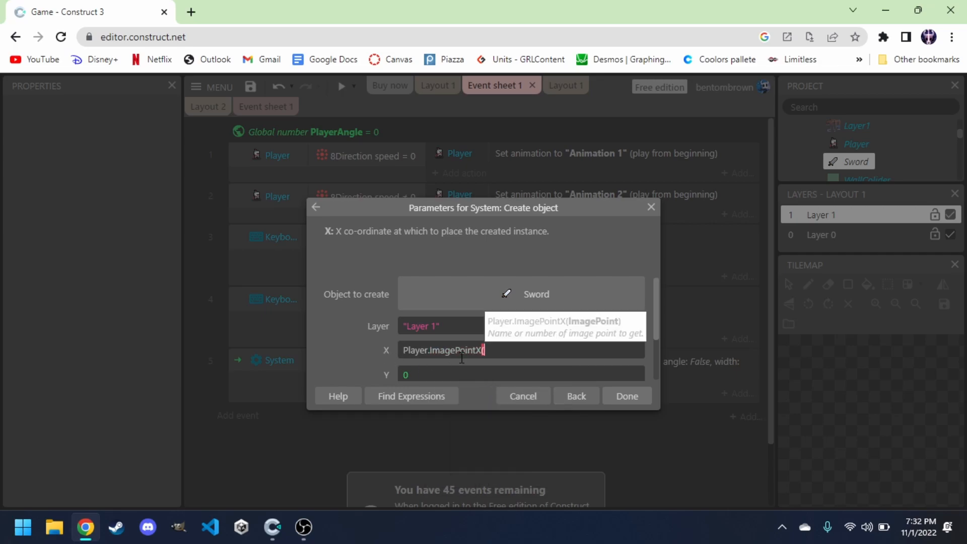
type("1)")
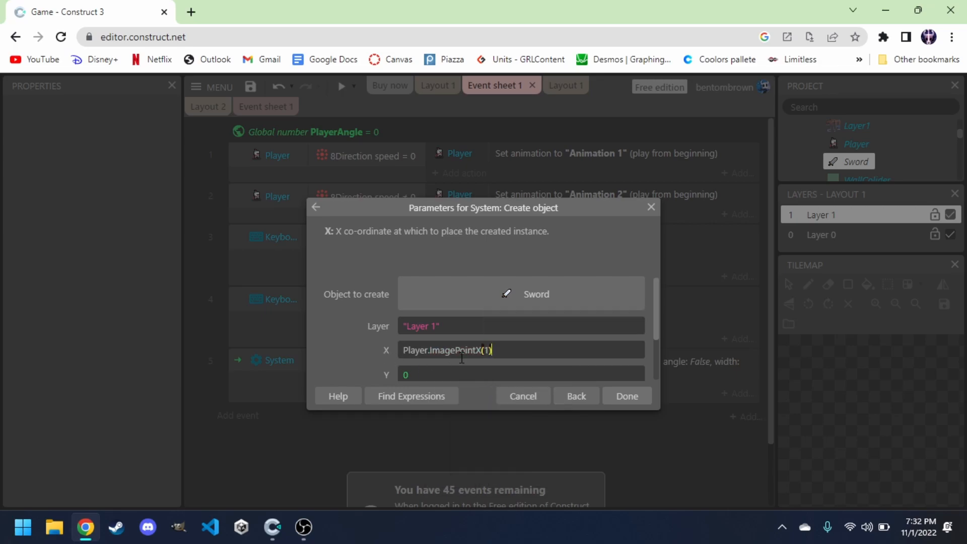
Set the created Sword's Y to Player.ImagePointY(1) and finish the Create object action.
left_click(440, 371)
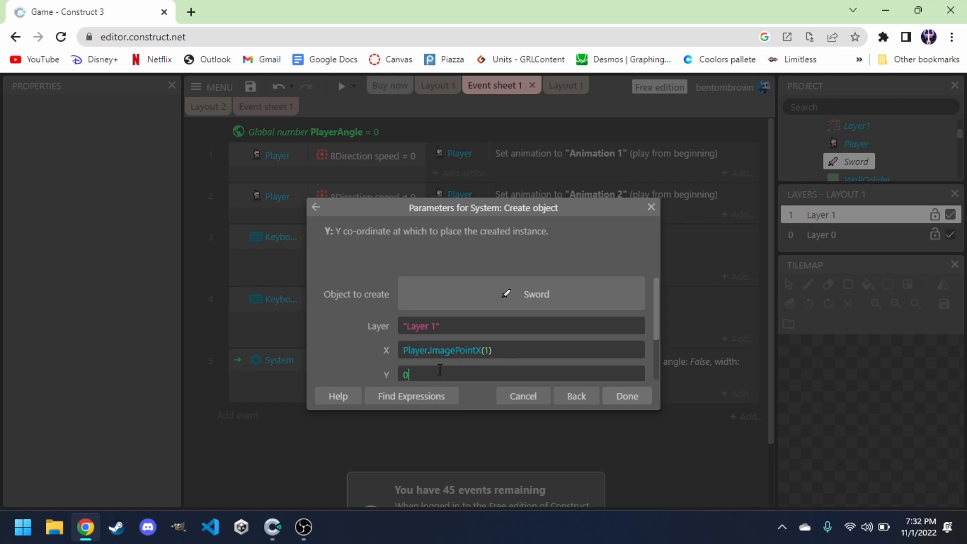
key("BackSpace")
type("Pl")
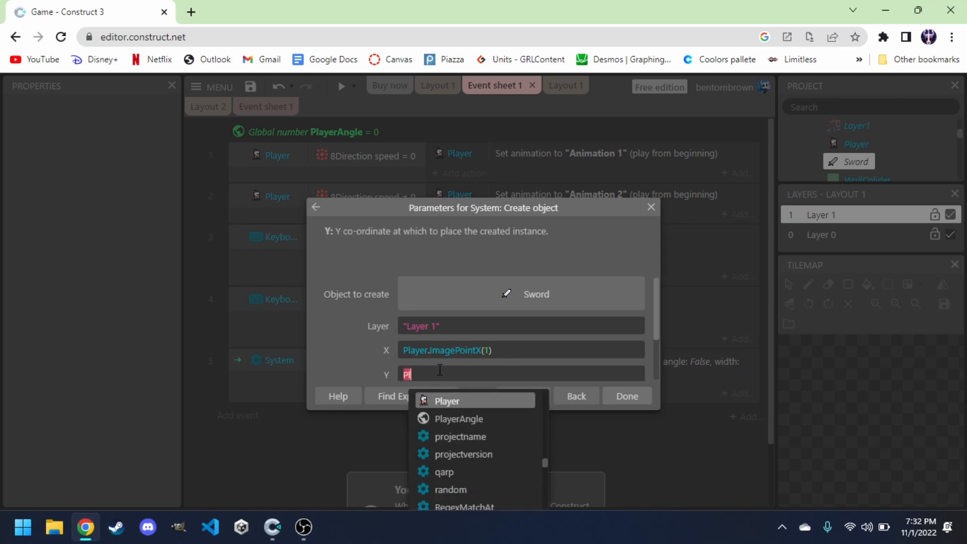
type("ayer.image")
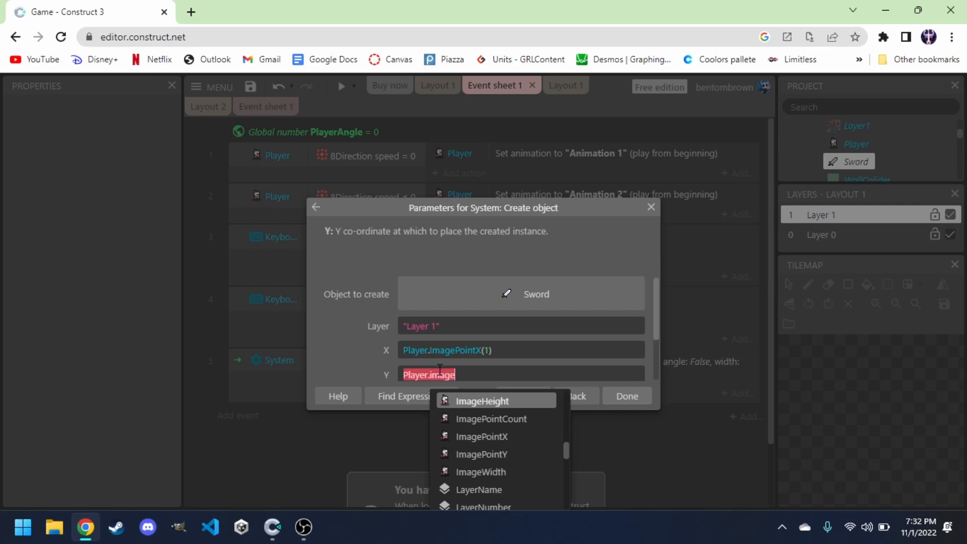
left_click(483, 454)
type("(1)")
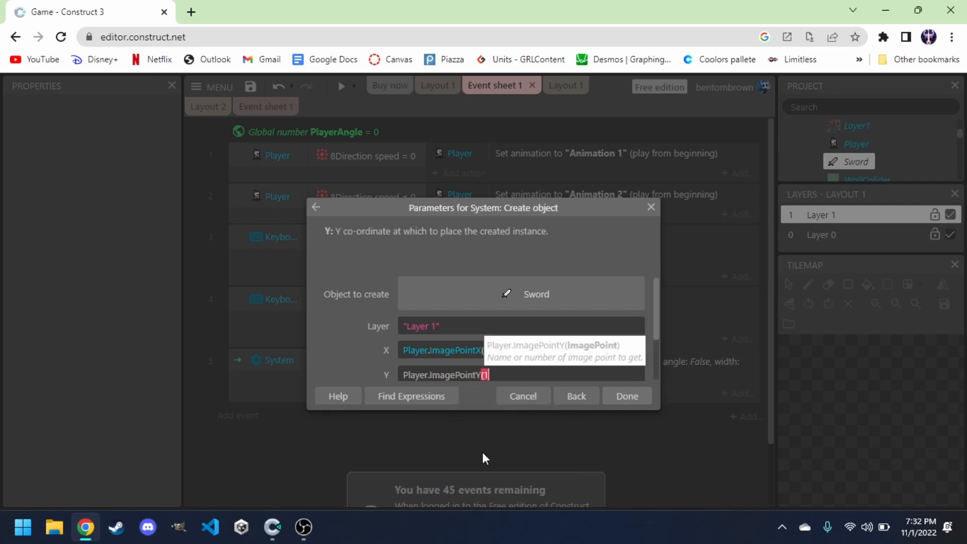
left_click(634, 396)
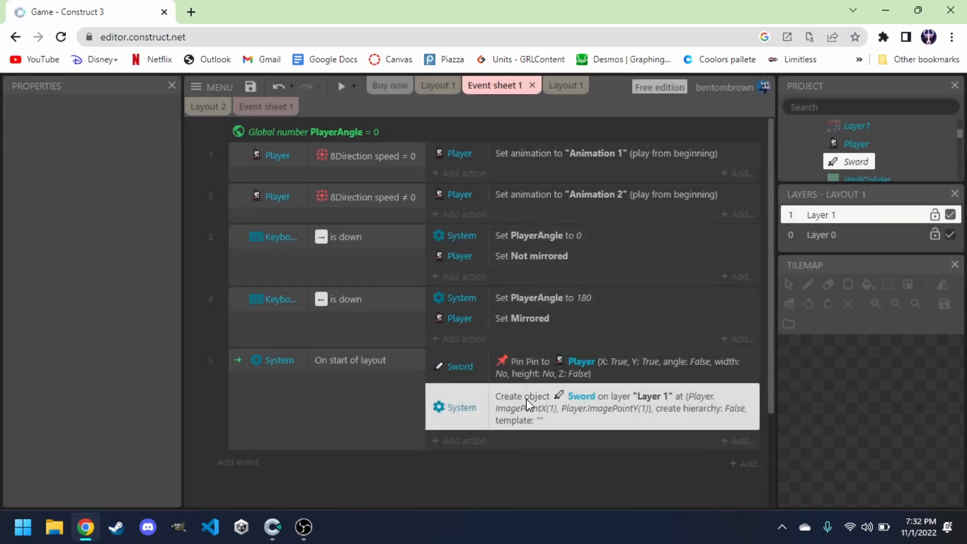
Move the Create object action above the Sword's Pin action in the start-of-layout event.
left_click_drag(522, 398, 522, 359)
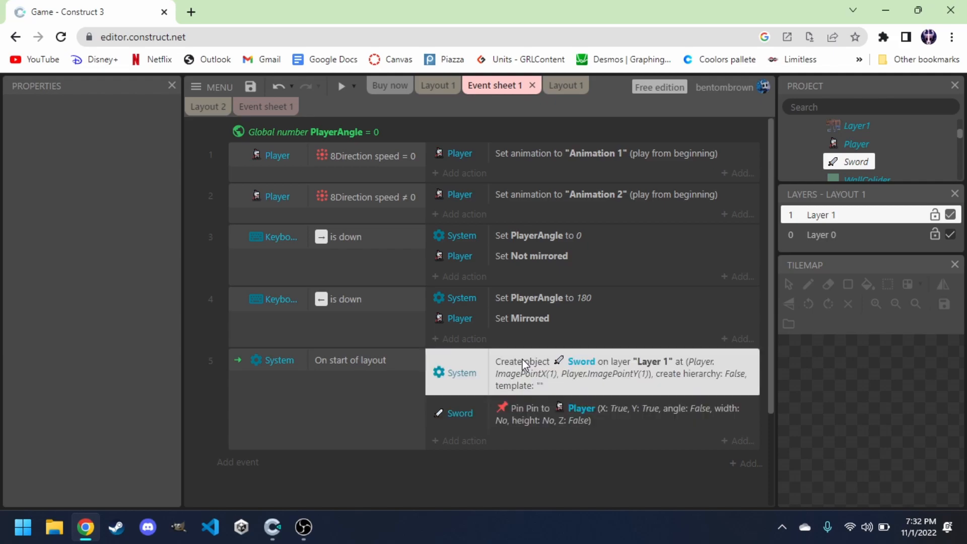
left_click(413, 476)
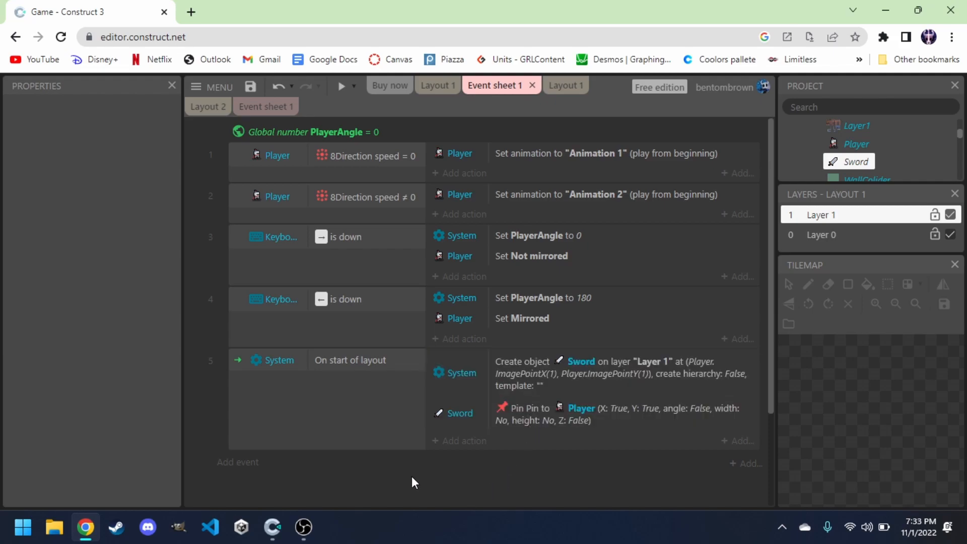
Preview the game, move the knight in all directions to check the sword, then review the workshop project's System events.
left_click(340, 87)
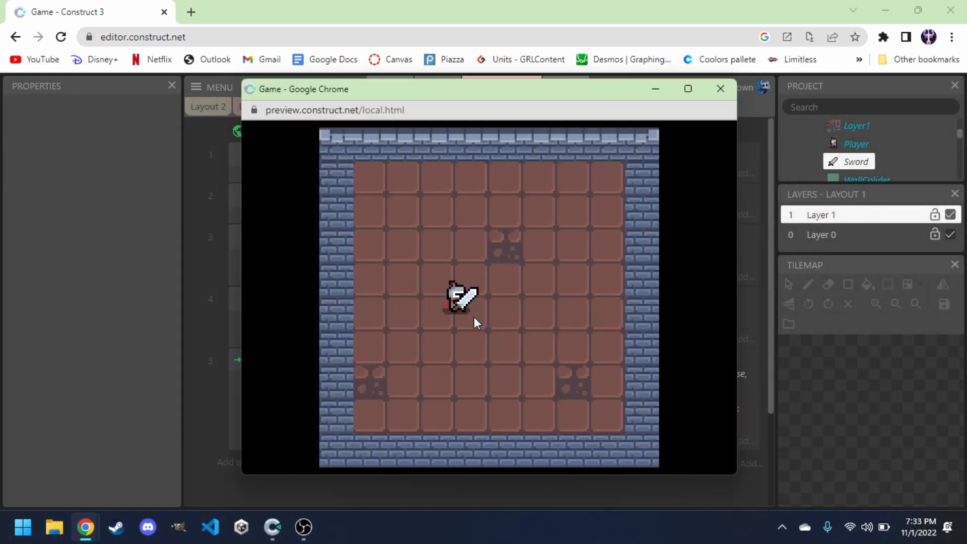
key("Left")
key("Right")
key("Left")
key("Up")
key("Right")
key("Left")
key("Down")
key("Down")
key("Right")
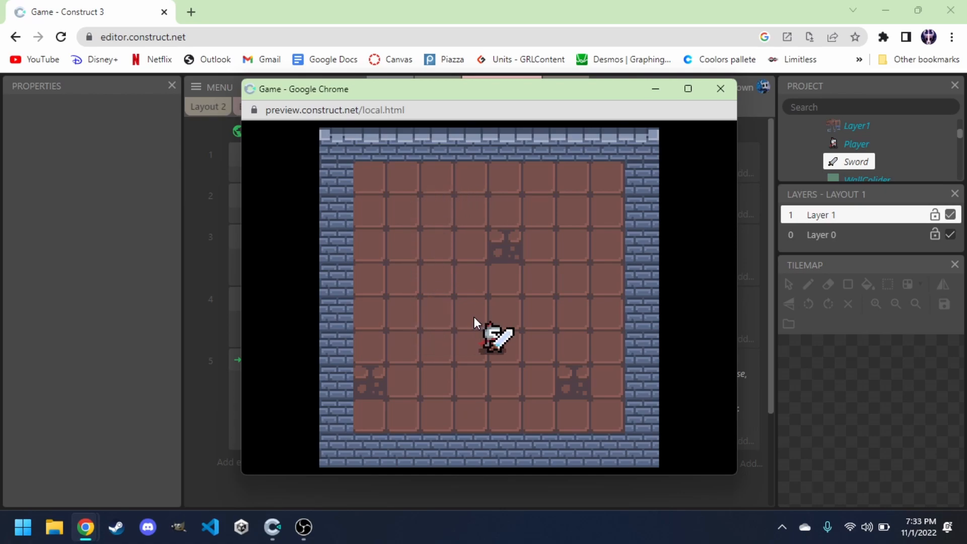
key("Left")
key("Up")
key("Up")
key("Right")
key("Left")
key("Down")
key("Right")
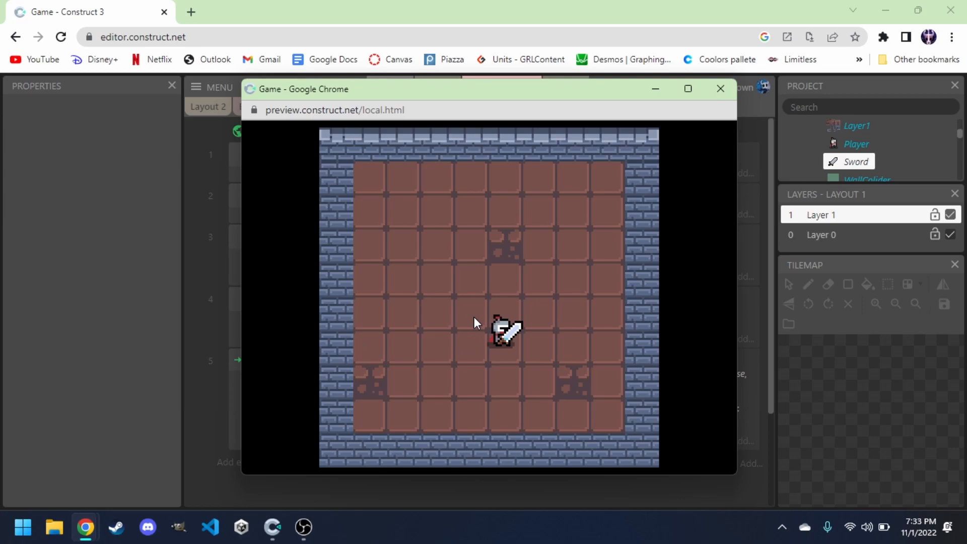
left_click(718, 88)
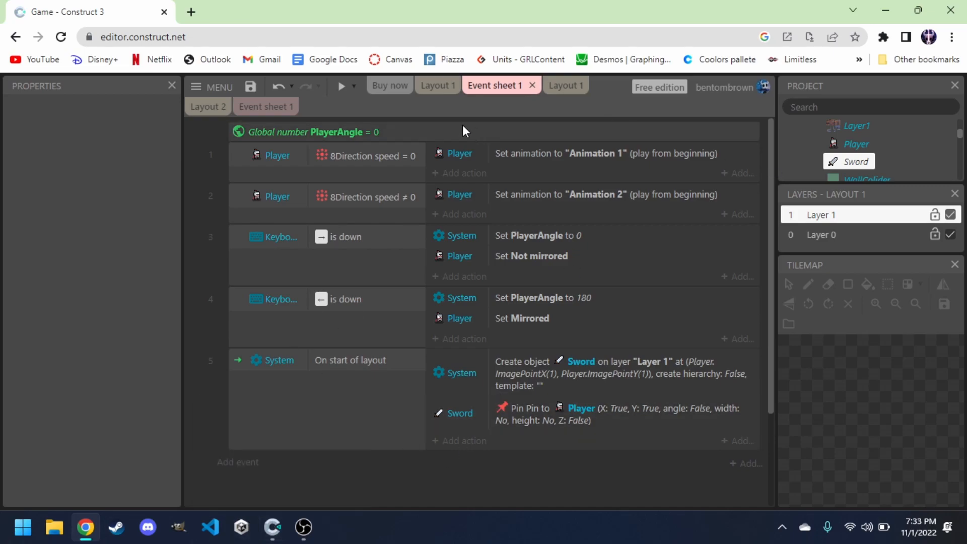
left_click(266, 107)
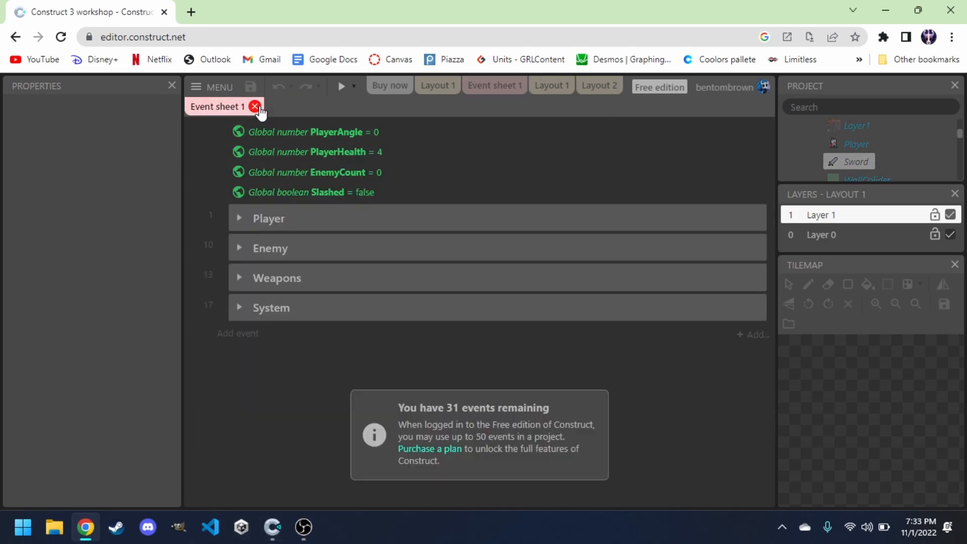
left_click(239, 306)
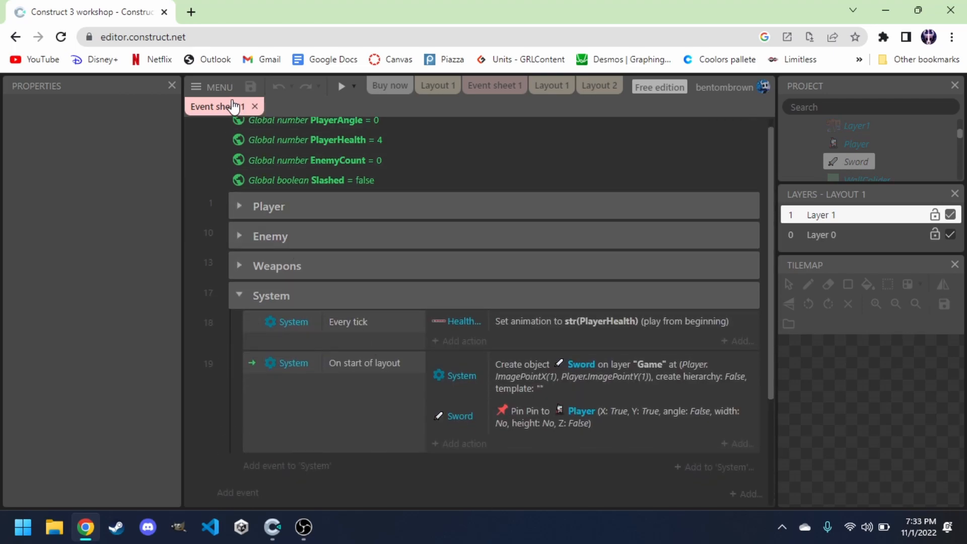
left_click(494, 86)
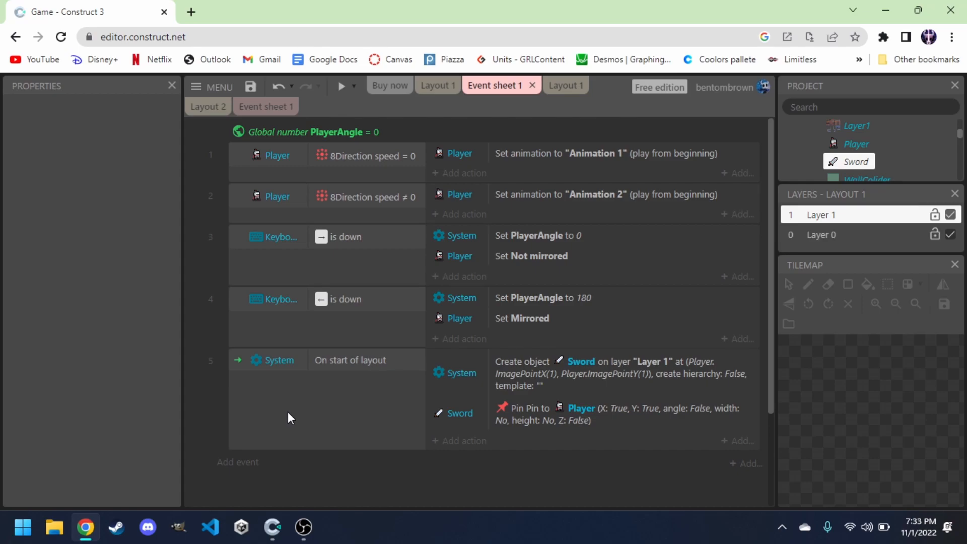
Add a new Keyboard "On key pressed" event triggered by the Space key.
left_click(249, 461)
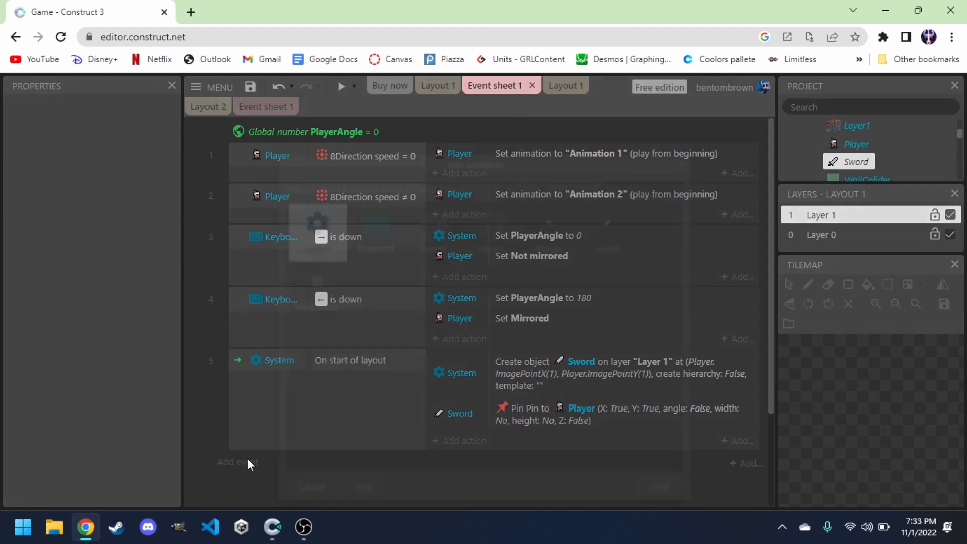
left_click(363, 227)
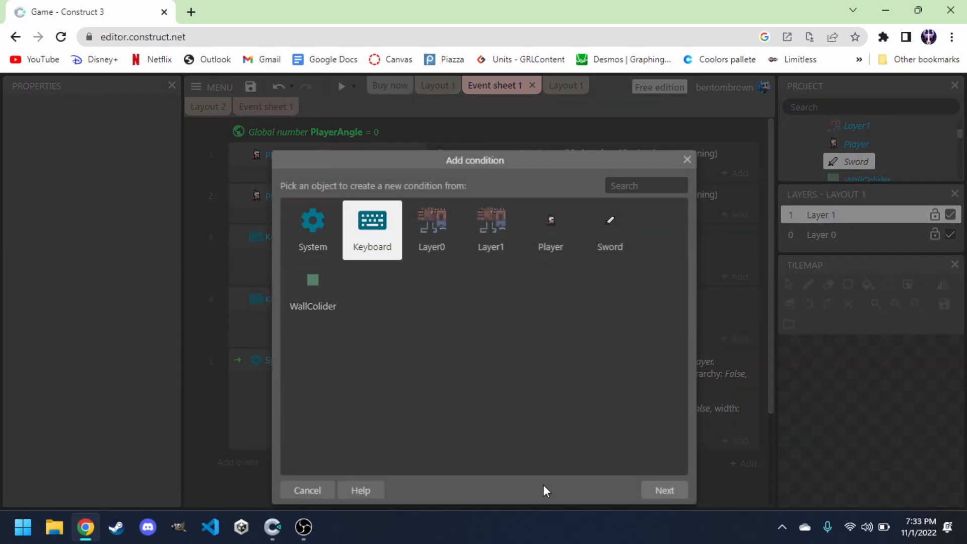
left_click(658, 492)
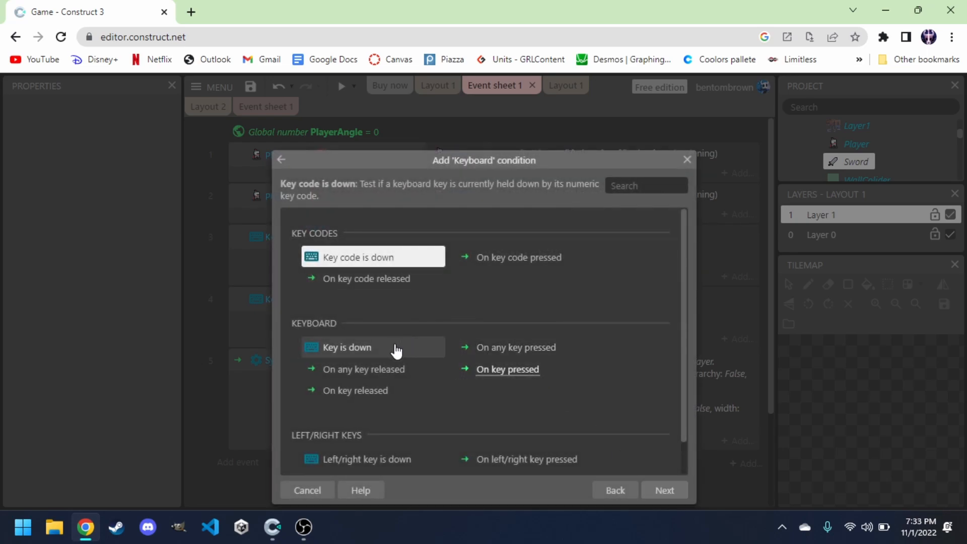
scroll(396, 350, "down", 1)
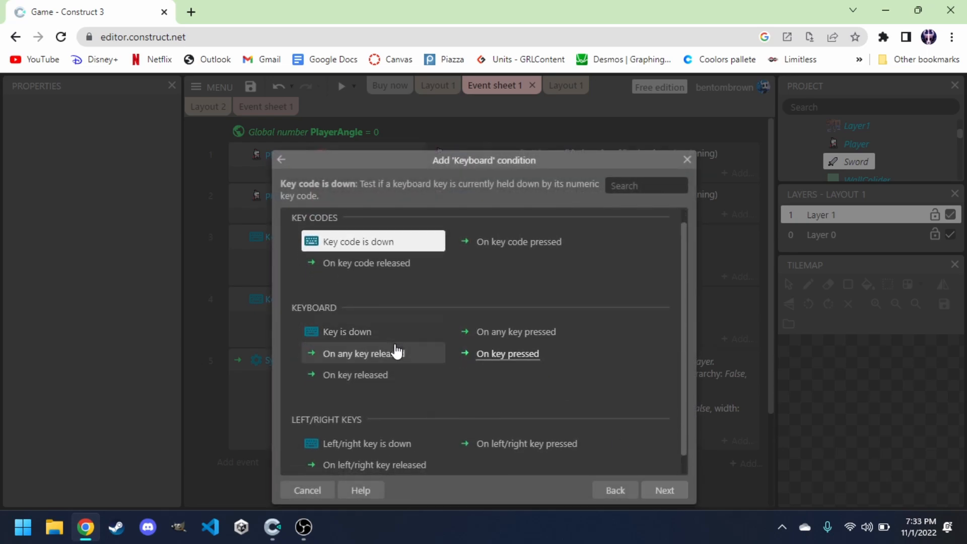
left_click(517, 358)
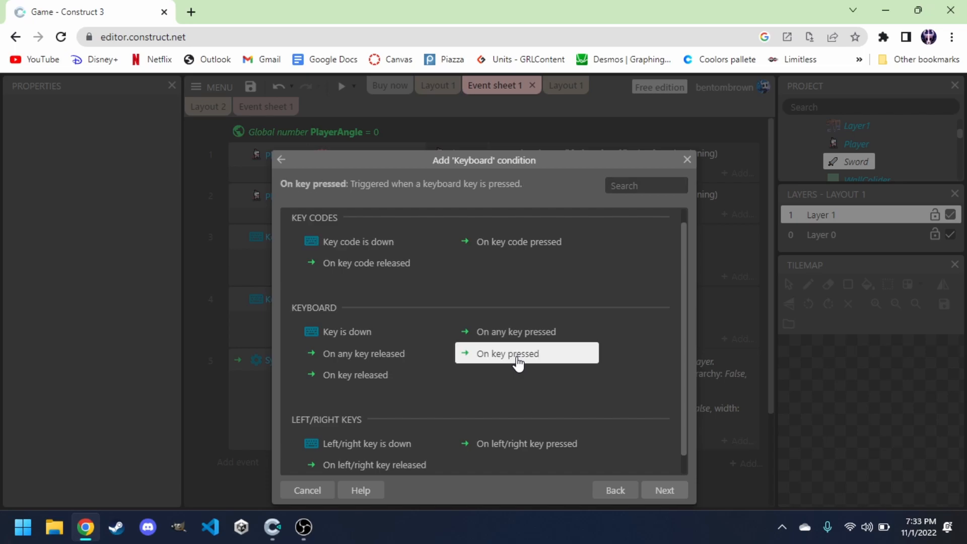
left_click(663, 490)
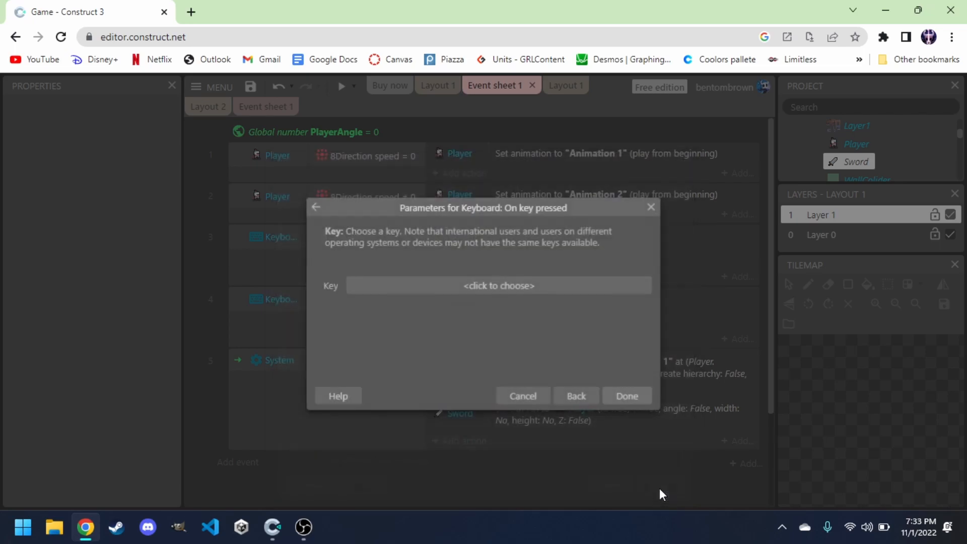
left_click(466, 283)
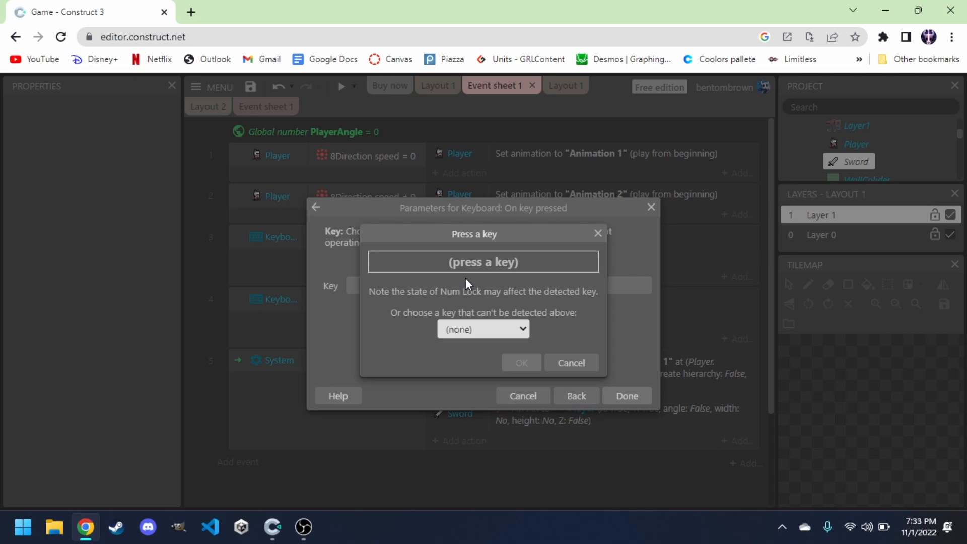
key("space")
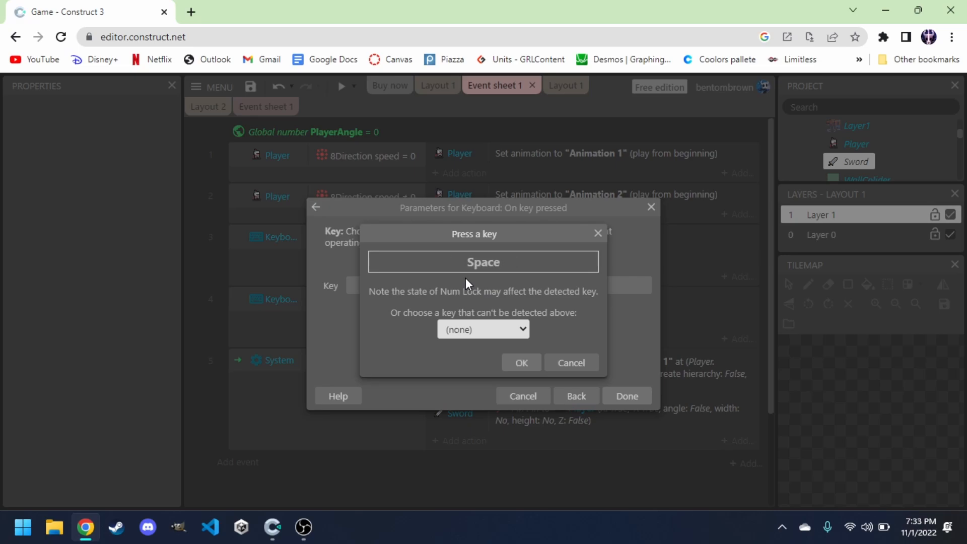
left_click(522, 362)
left_click(627, 396)
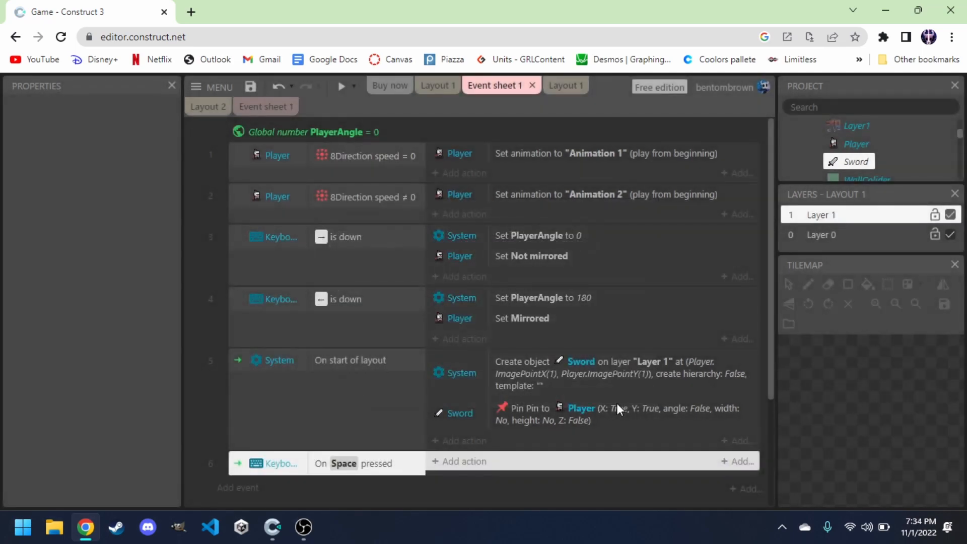
Inspect the workshop project's Player and Weapons event groups for reference.
left_click(408, 497)
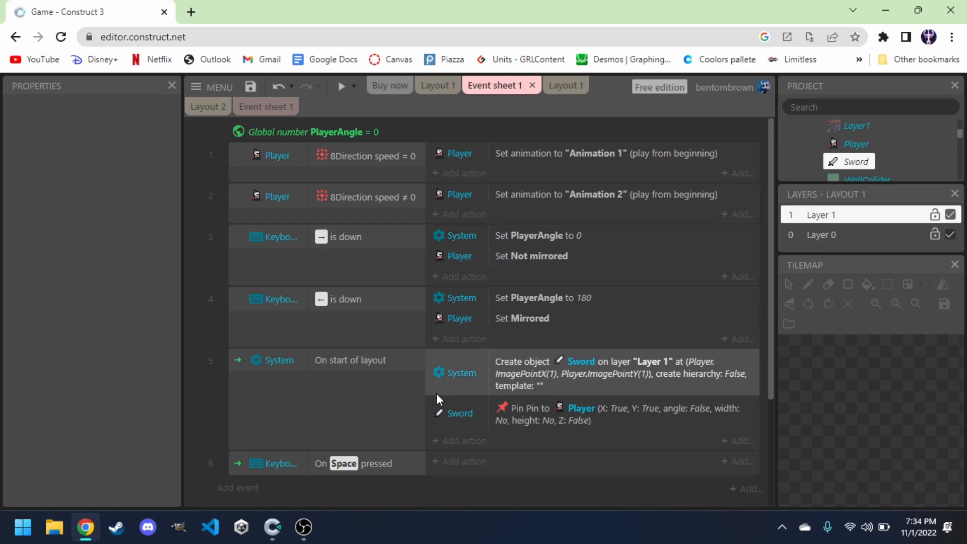
left_click(265, 106)
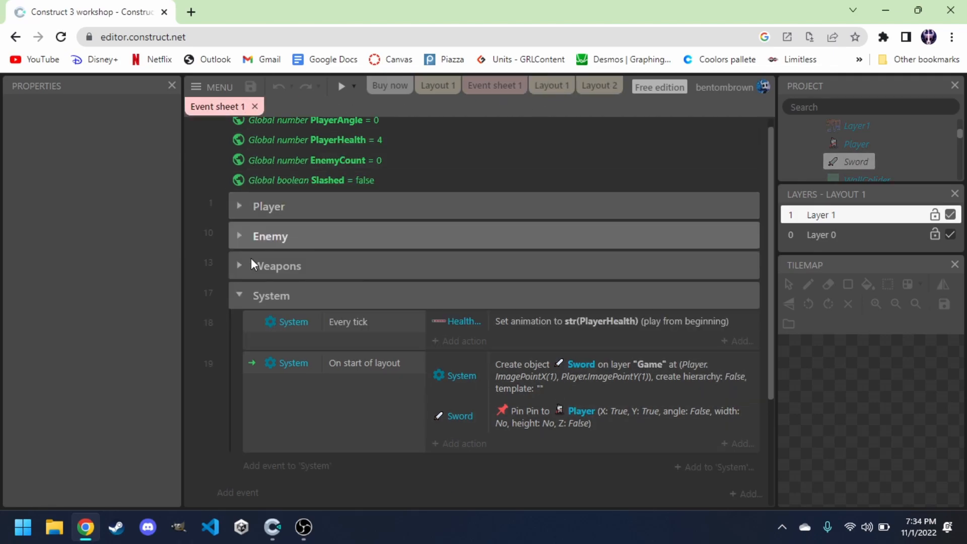
left_click(236, 206)
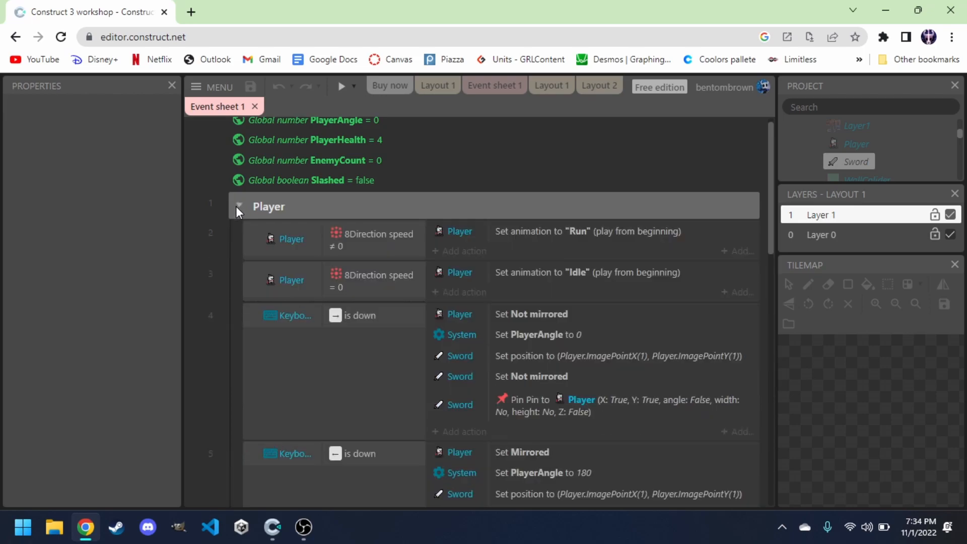
left_click(236, 207)
left_click(237, 234)
left_click(237, 234)
left_click(236, 266)
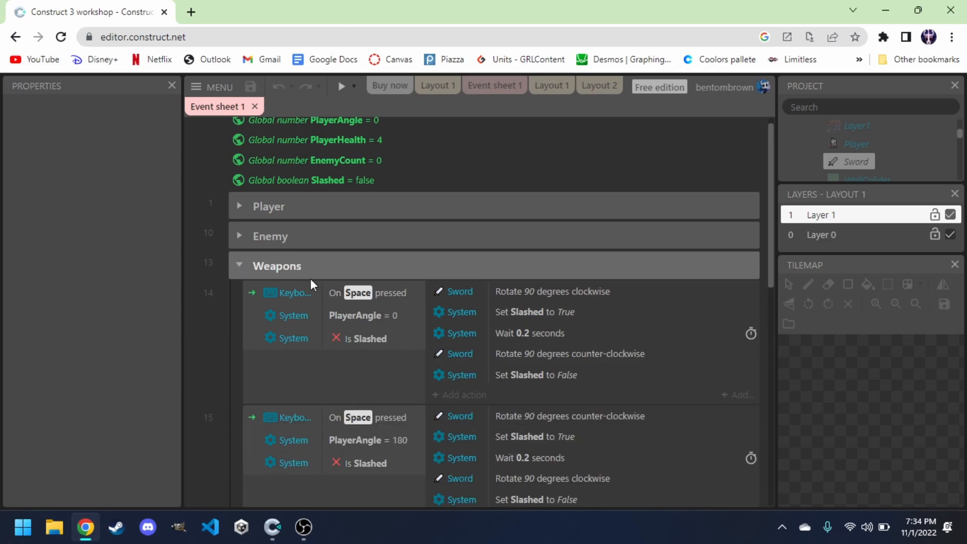
scroll(382, 305, "down", 1)
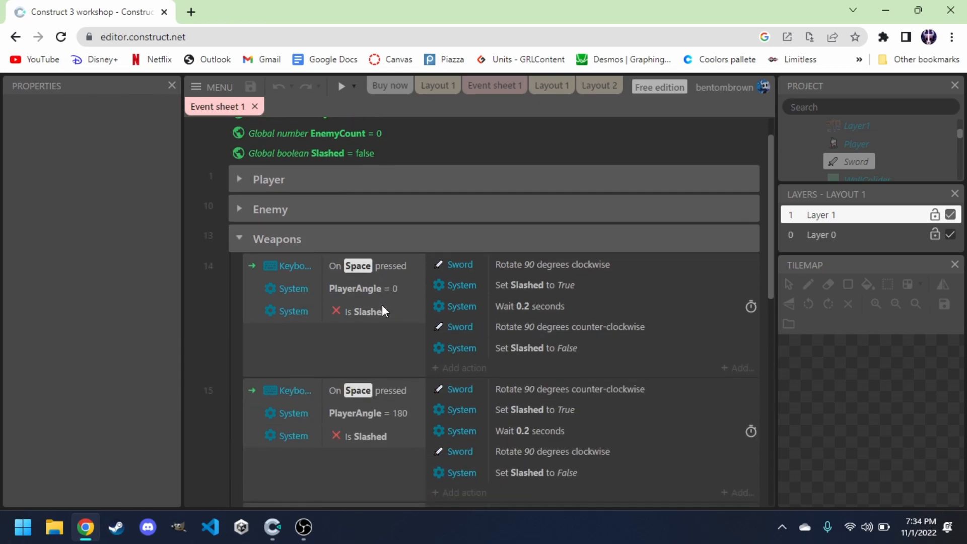
left_click(495, 87)
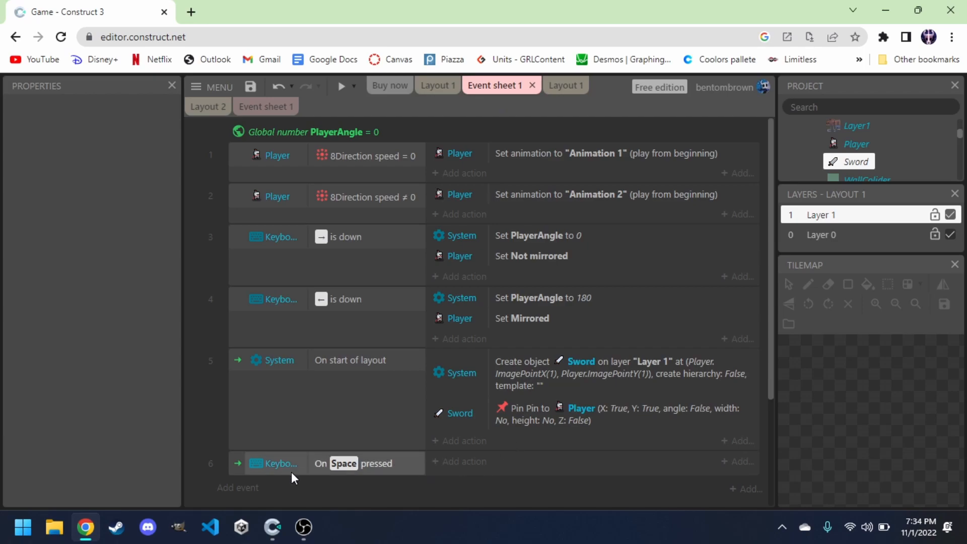
Add a System condition to the Space event requiring PlayerAngle to equal 0.
left_click(237, 468)
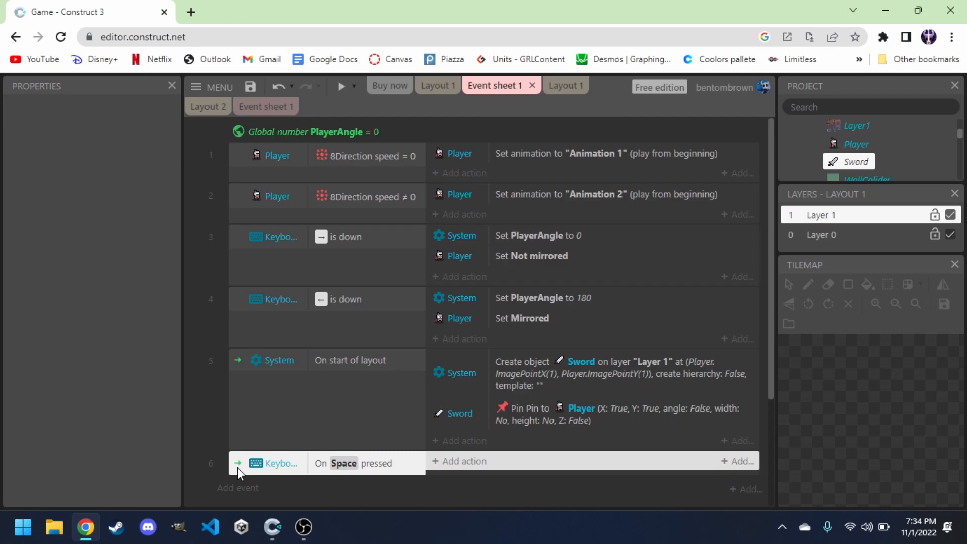
key("c")
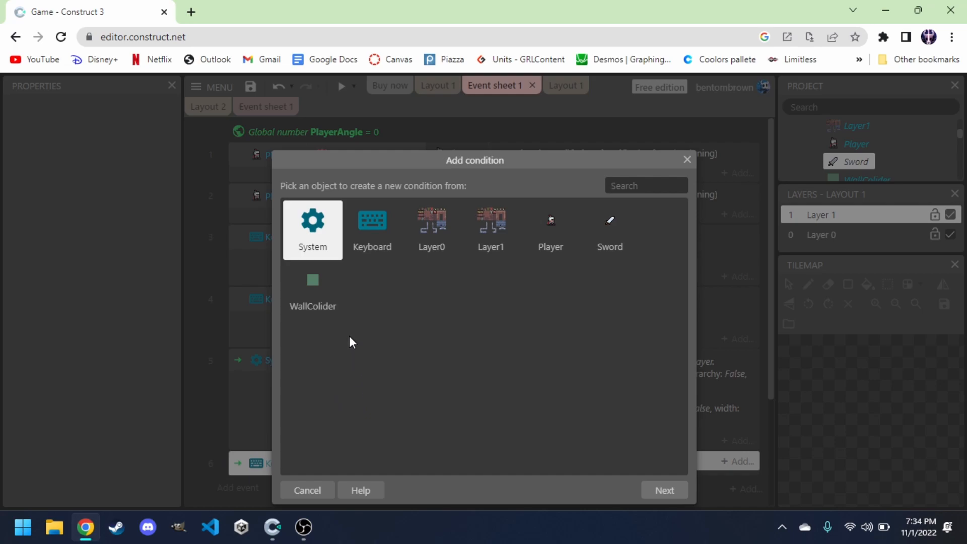
double_click(313, 244)
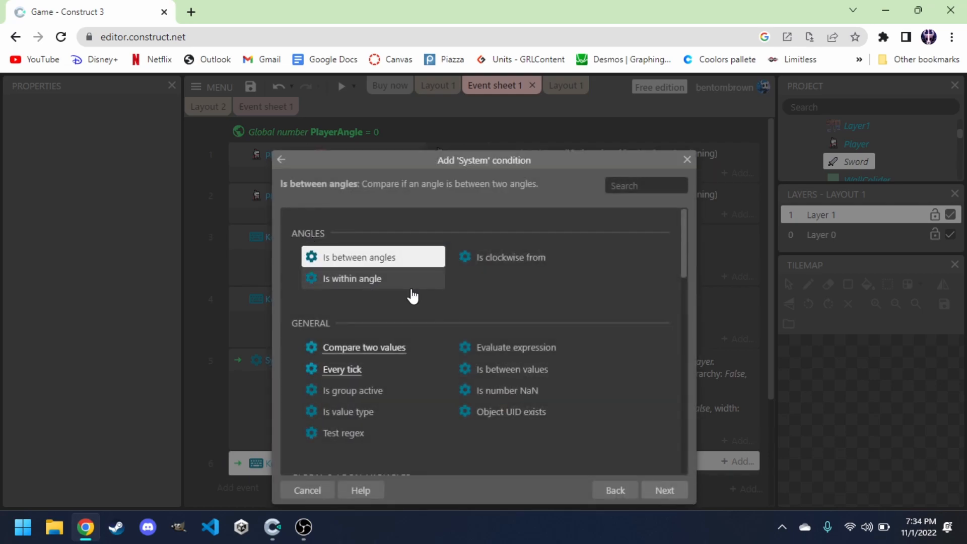
scroll(388, 371, "down", 2)
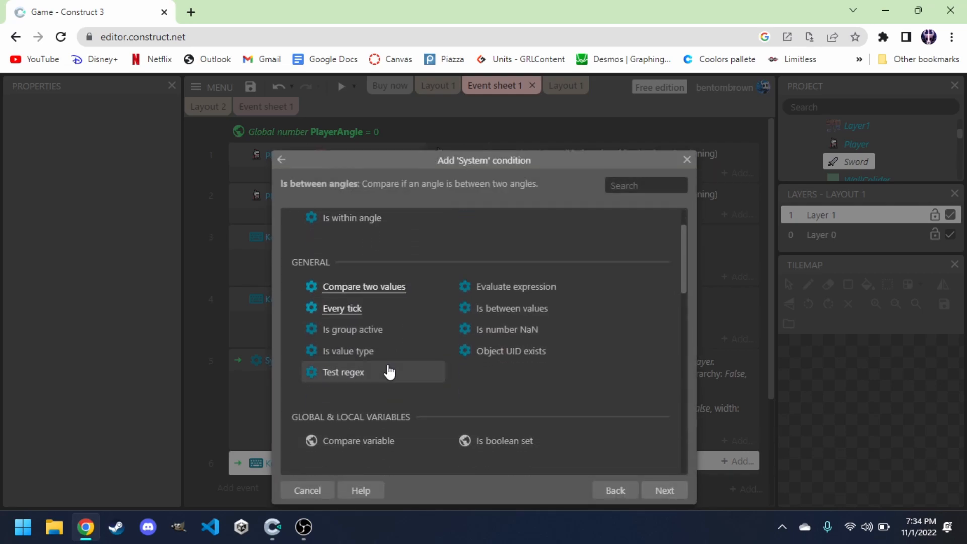
left_click(367, 400)
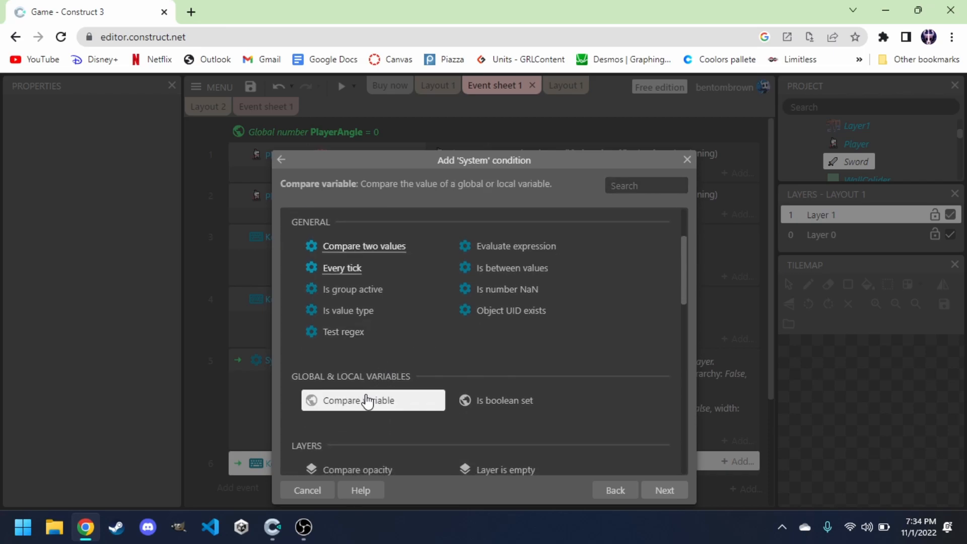
left_click(670, 493)
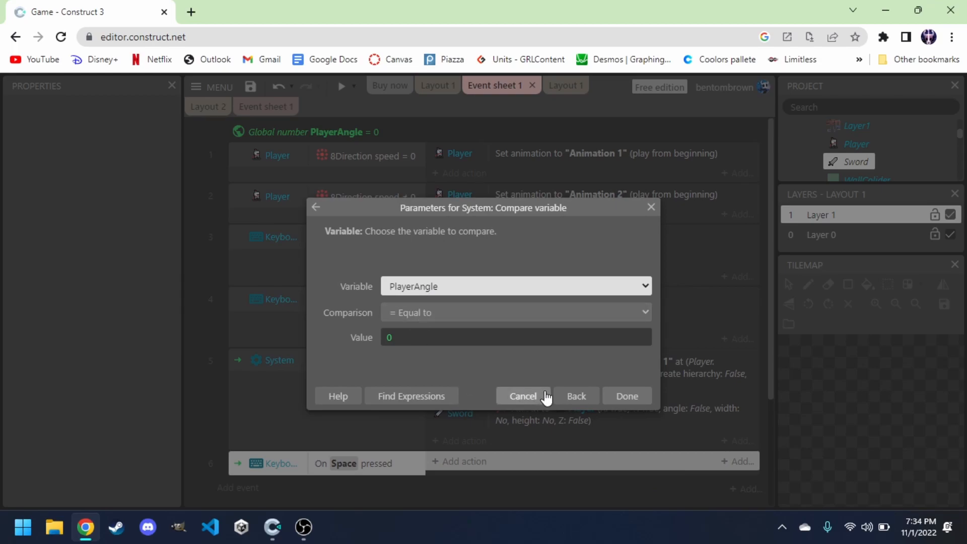
left_click(627, 397)
scroll(368, 444, "down", 2)
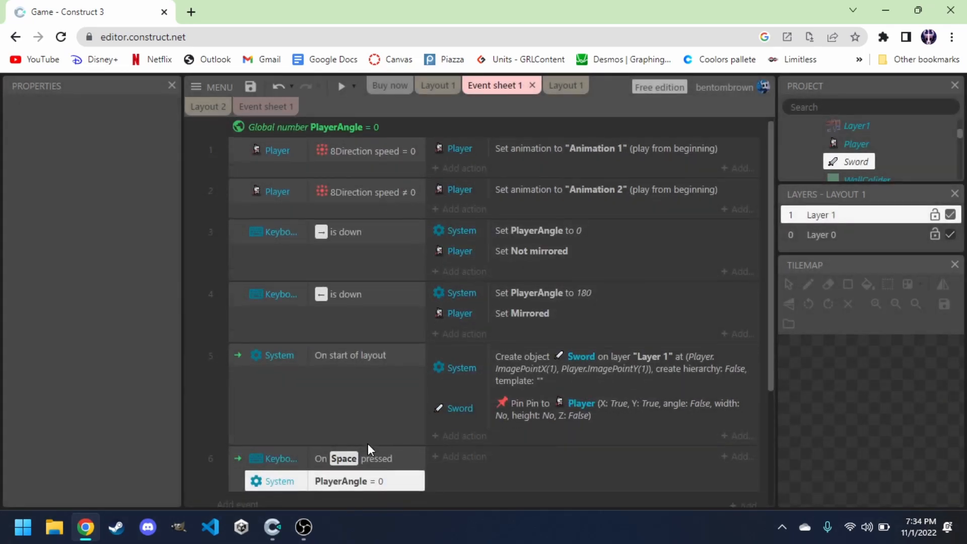
Add a Sword action to the Space event rotating it 90 degrees clockwise.
left_click(459, 387)
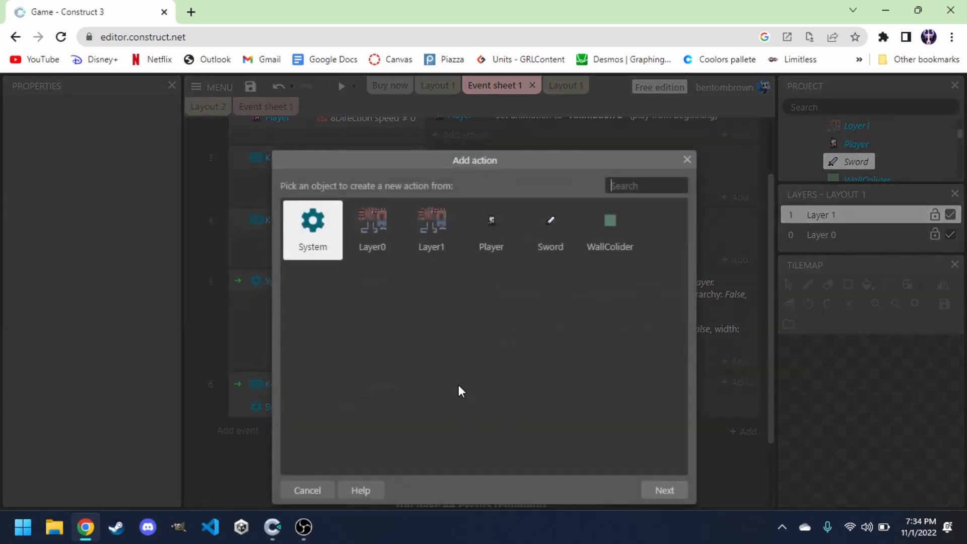
double_click(547, 233)
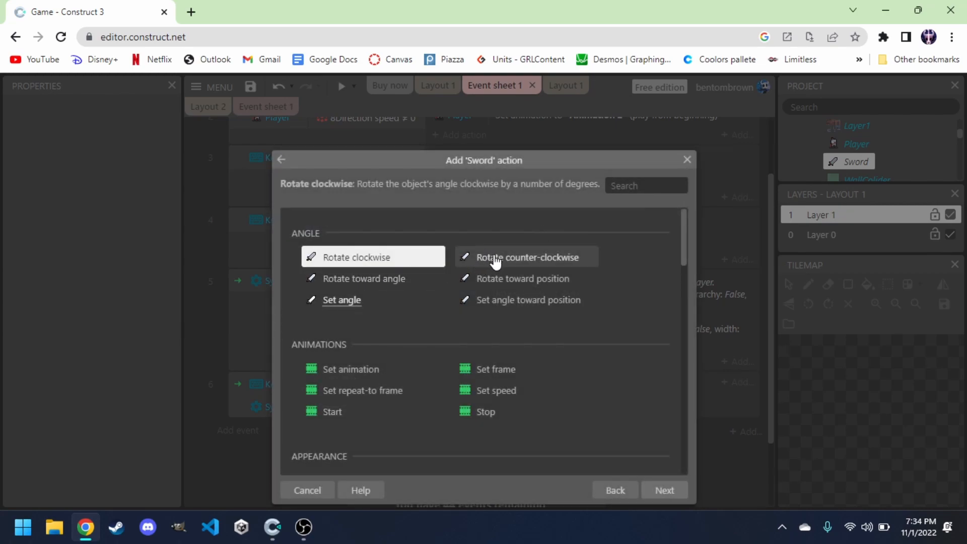
double_click(355, 259)
type("90")
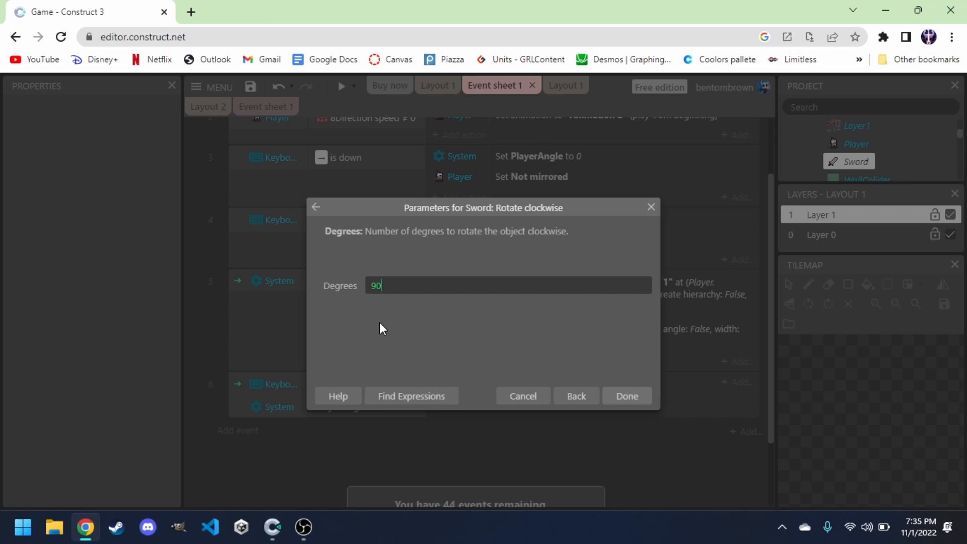
left_click(639, 398)
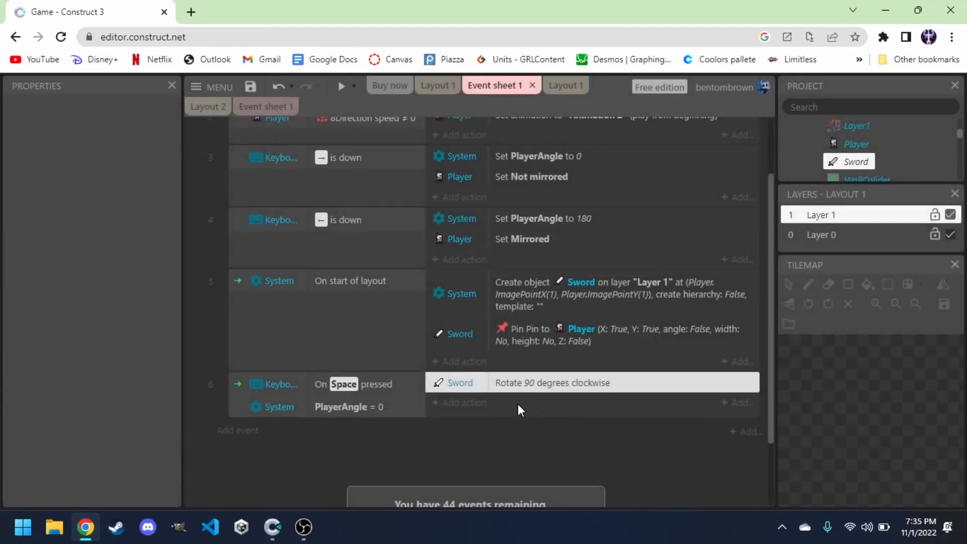
Add a System Wait action of 0.2 seconds after the rotation.
left_click(466, 402)
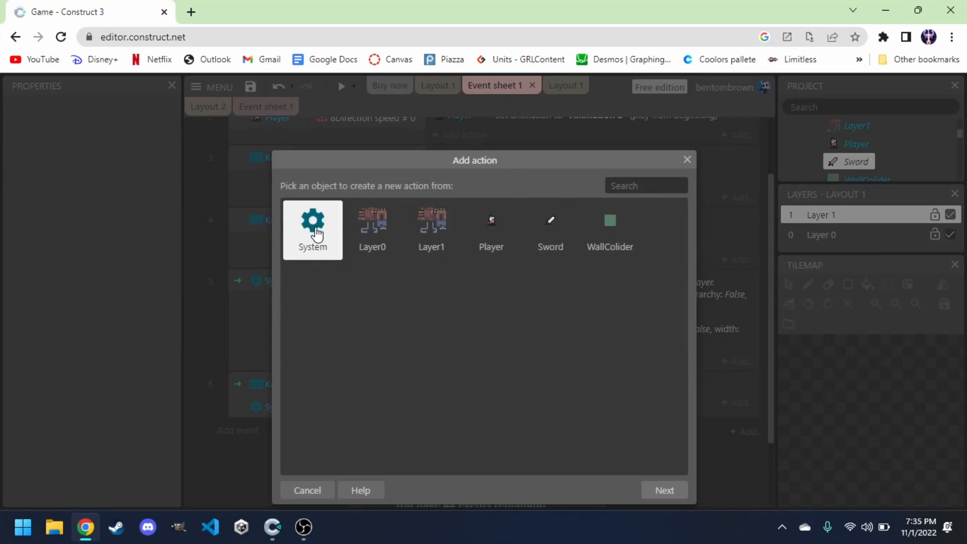
double_click(315, 233)
type("wa")
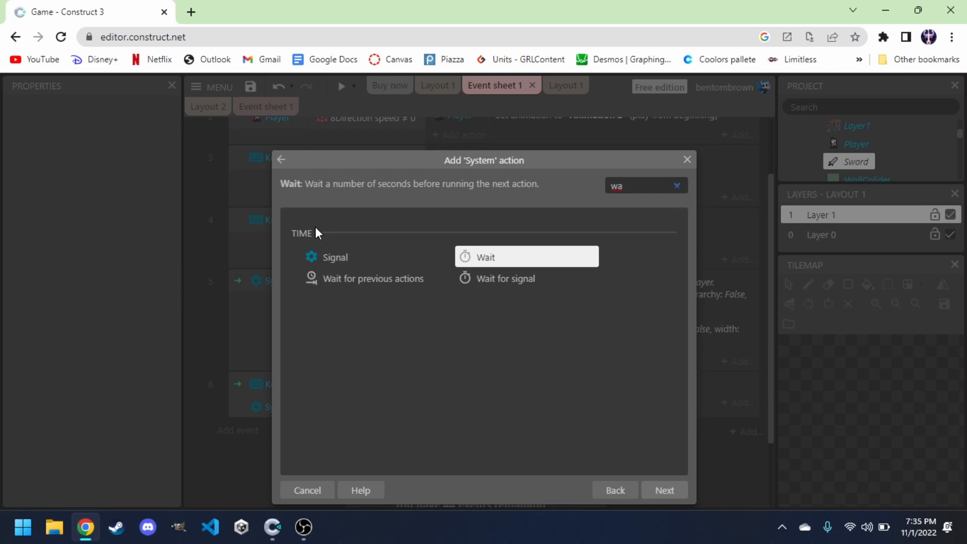
key("Return")
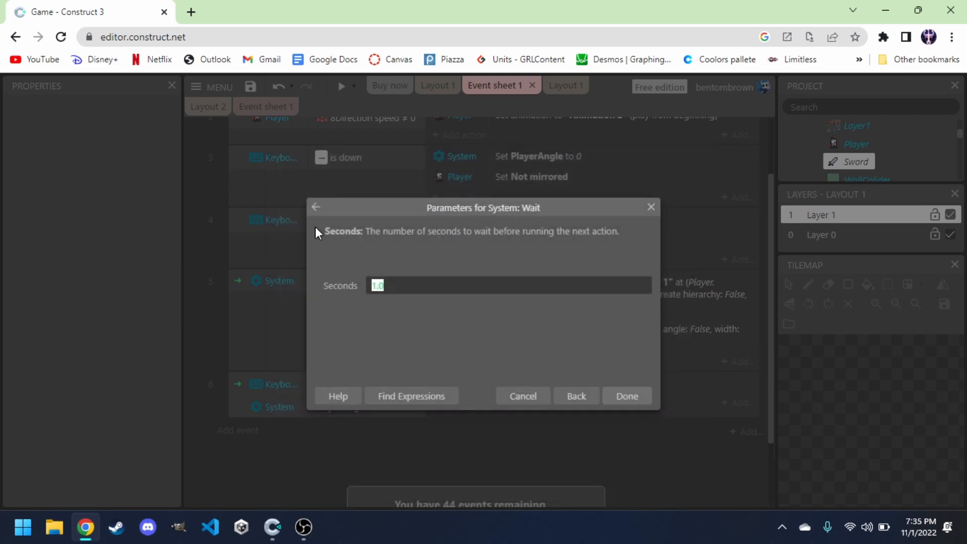
key("BackSpace")
type("0.2")
key("Return")
Duplicate the rotation action below the wait and change the copy to Rotate 90 degrees counter-clockwise.
left_click(540, 384)
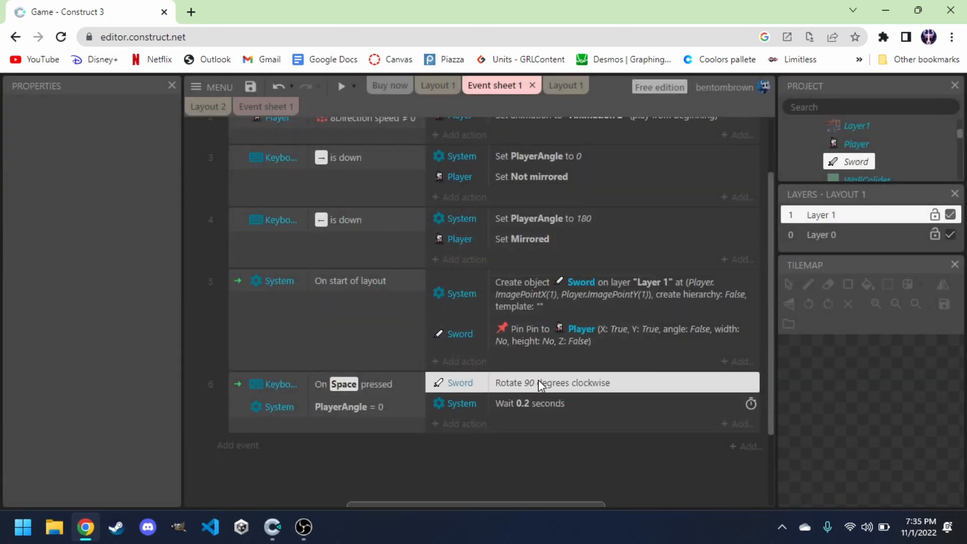
key("ctrl+c")
key("ctrl+v")
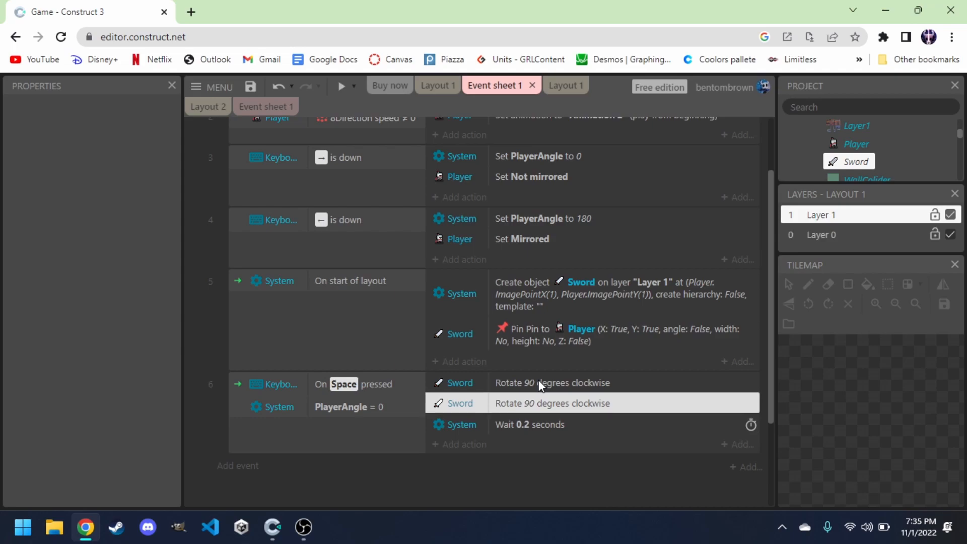
left_click_drag(513, 405, 513, 434)
double_click(524, 424)
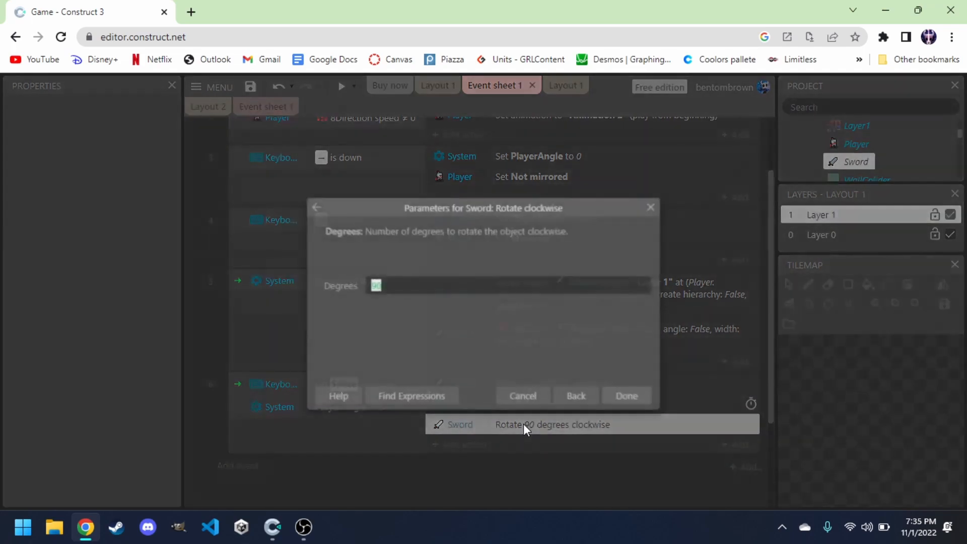
left_click(582, 397)
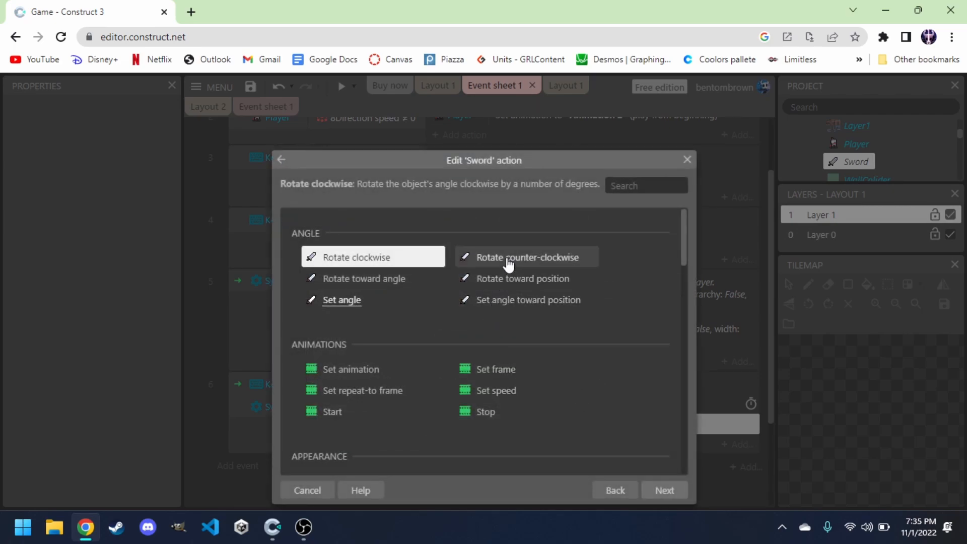
double_click(508, 259)
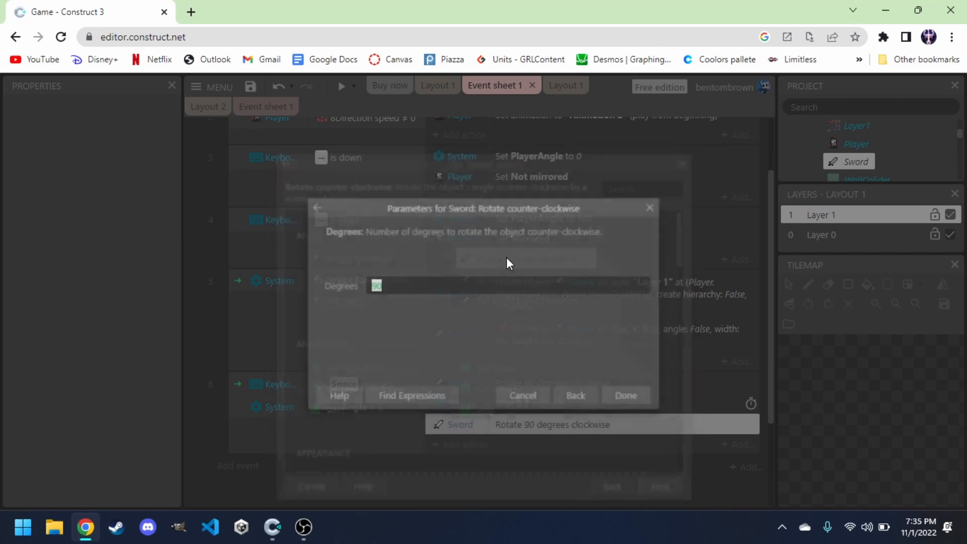
left_click(621, 398)
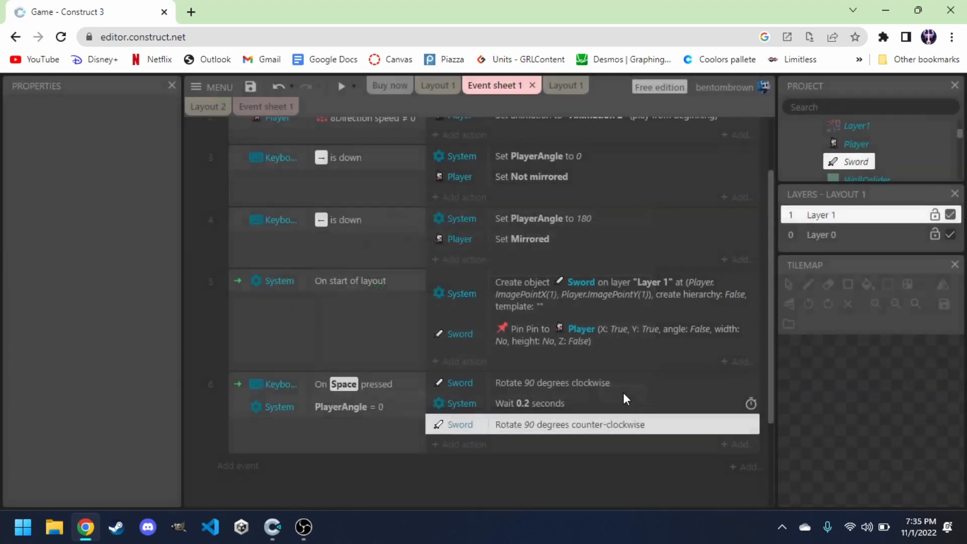
Preview the game and move the knight to test the sword slash.
left_click(467, 474)
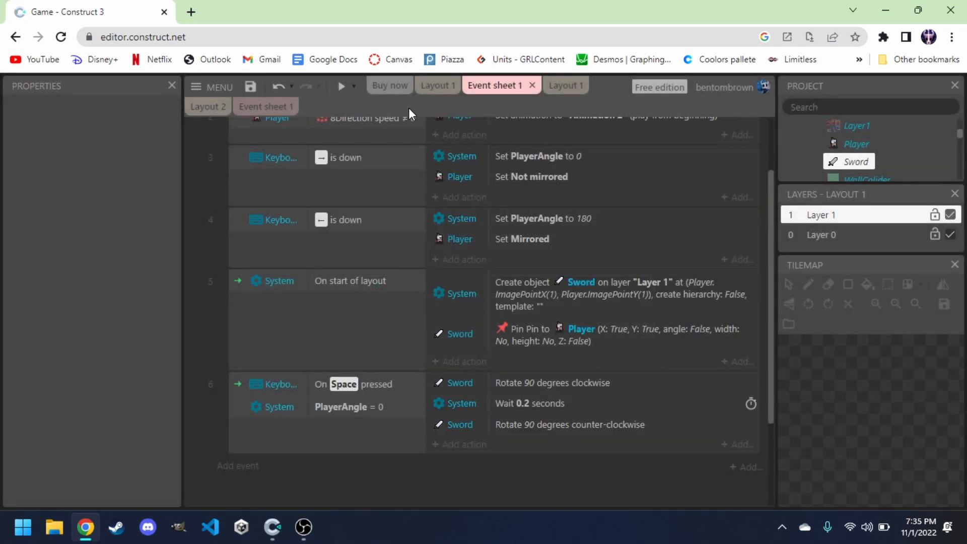
left_click(340, 86)
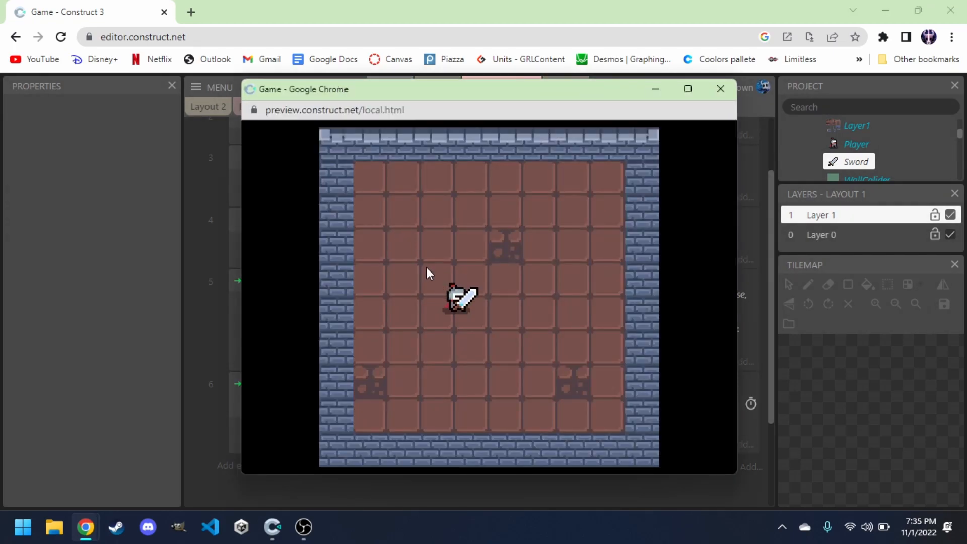
left_click(426, 267)
key("Right")
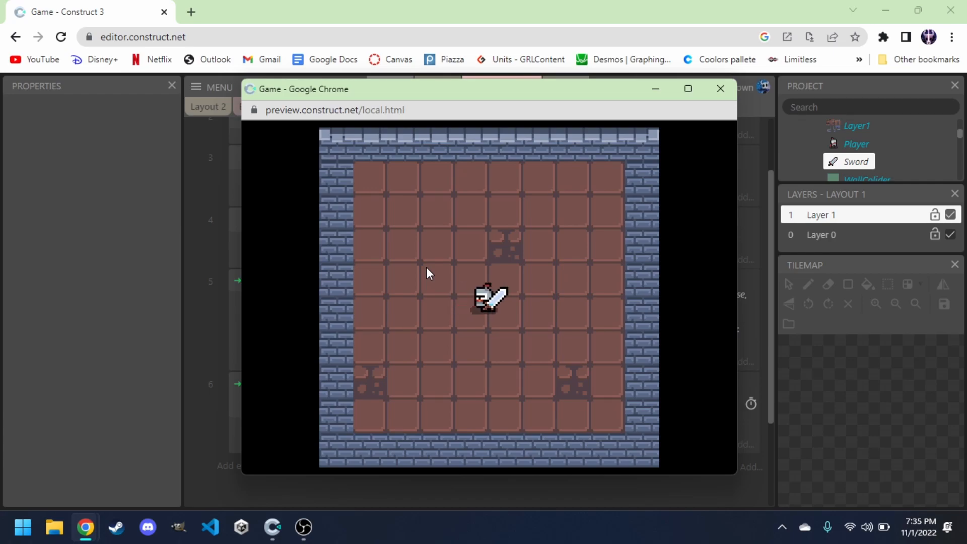
key("Right")
left_click(426, 273)
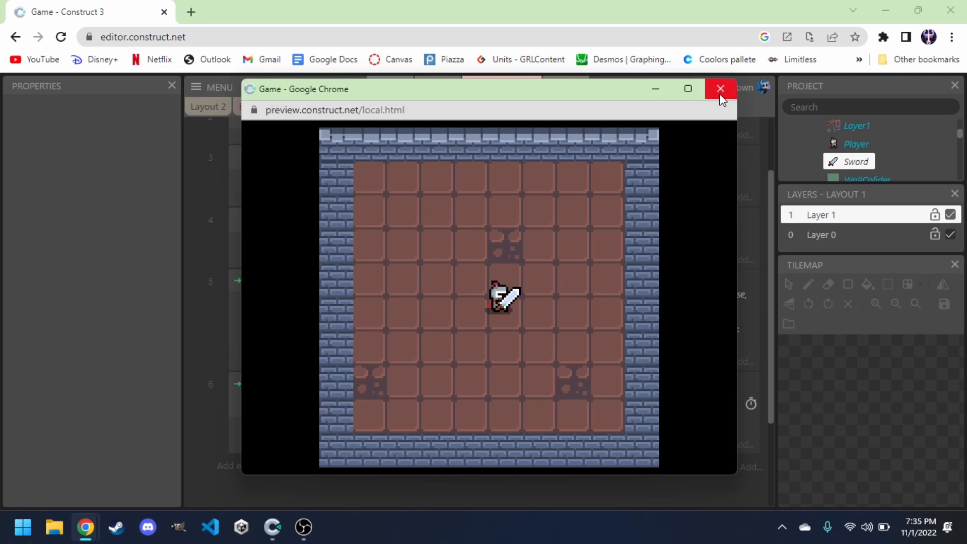
key("Left")
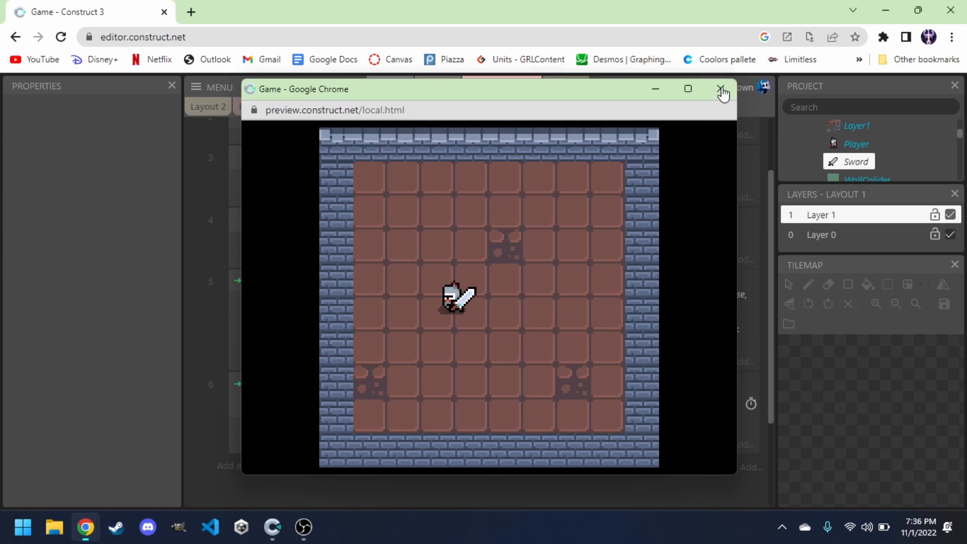
left_click(721, 88)
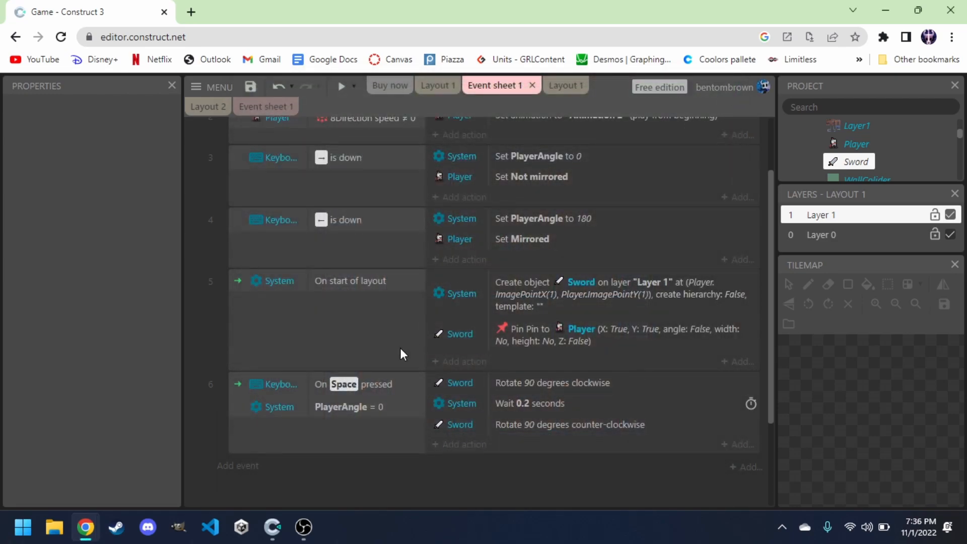
Duplicate the Space event and set the copy's PlayerAngle condition to 180.
left_click(320, 439)
key("ctrl+v")
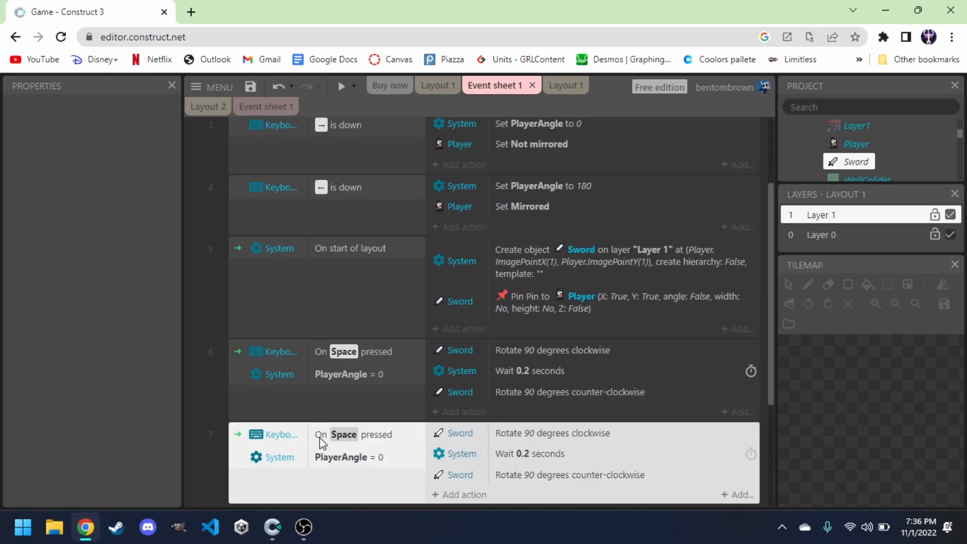
double_click(336, 457)
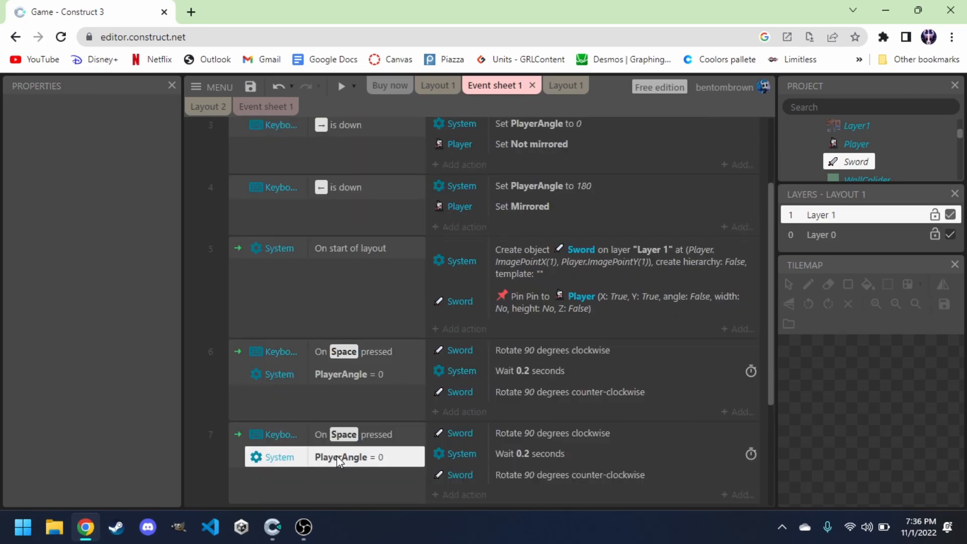
left_click(400, 337)
key("BackSpace")
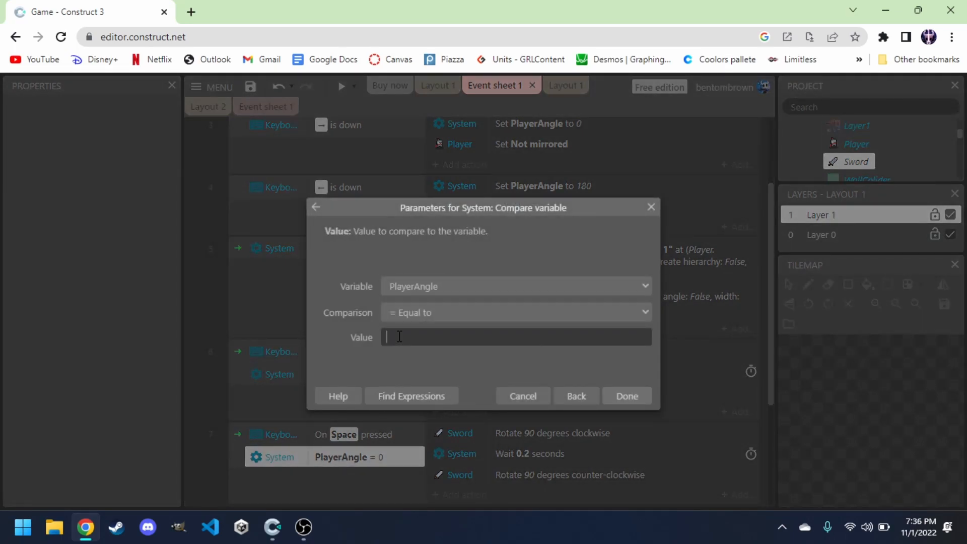
key("Return")
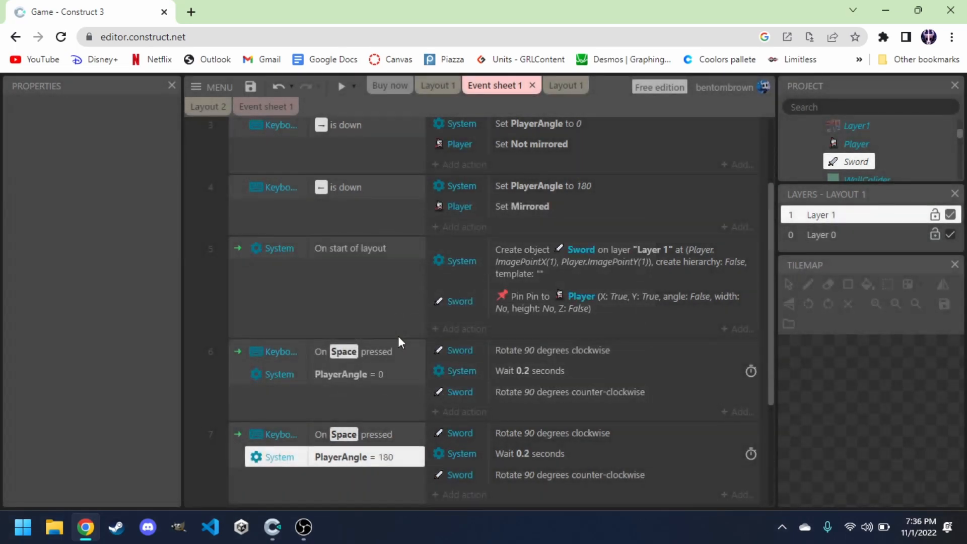
Change the copied event's first Sword action to Rotate 90 degrees counter-clockwise.
double_click(511, 433)
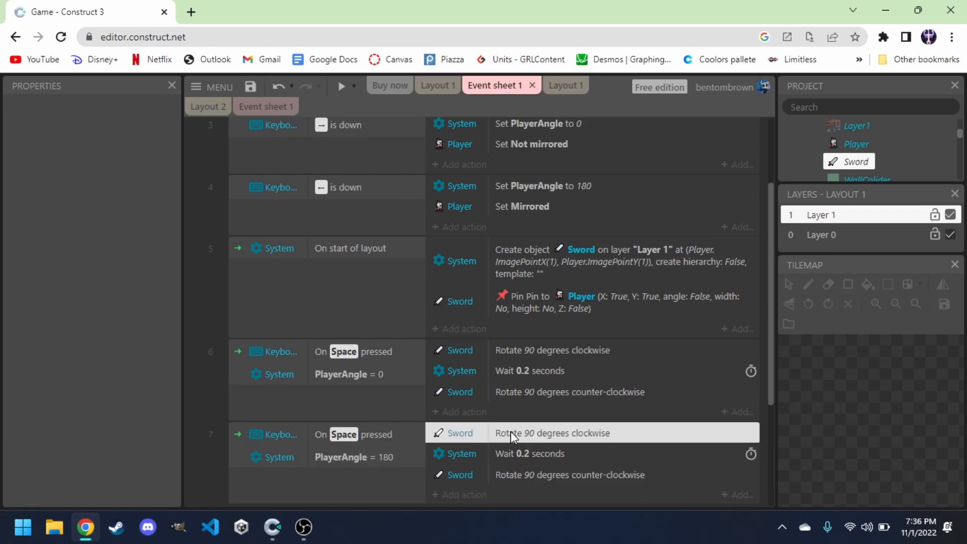
left_click(568, 400)
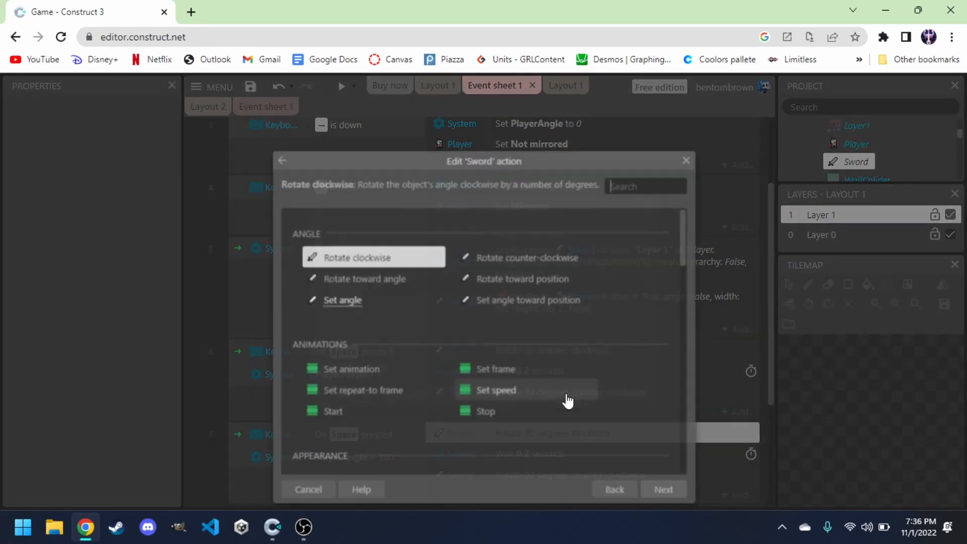
left_click(499, 261)
double_click(499, 260)
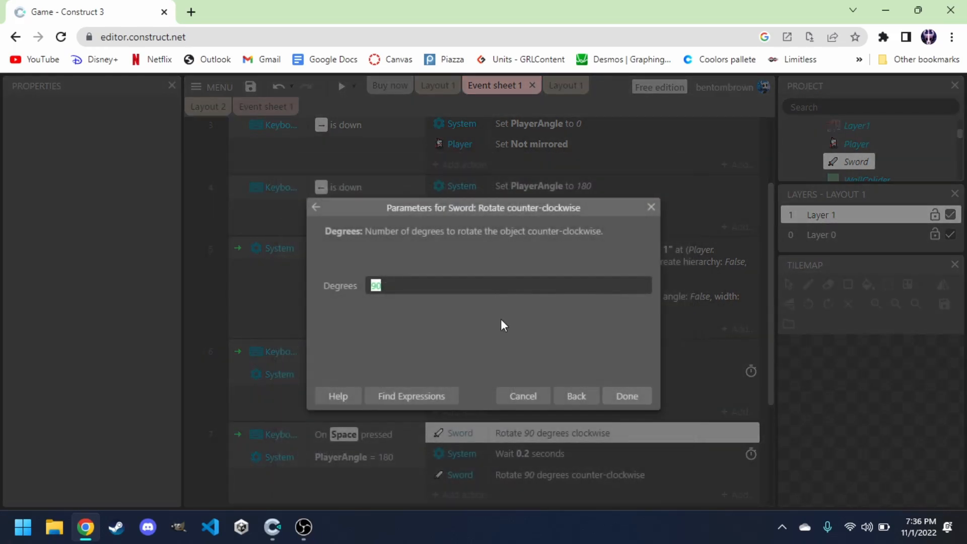
left_click(625, 393)
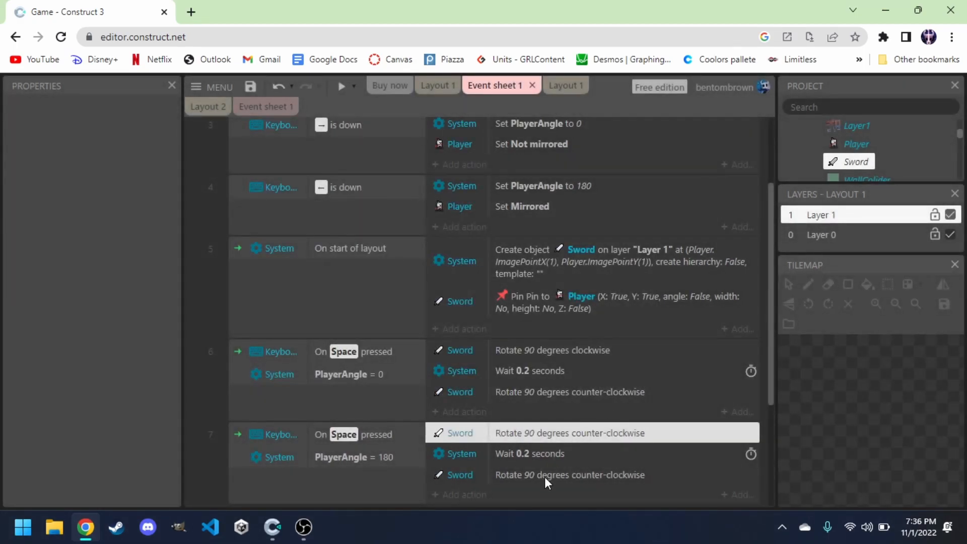
Change the copied event's last Sword action to Rotate 90 degrees clockwise.
left_click(545, 477)
double_click(545, 477)
left_click(576, 397)
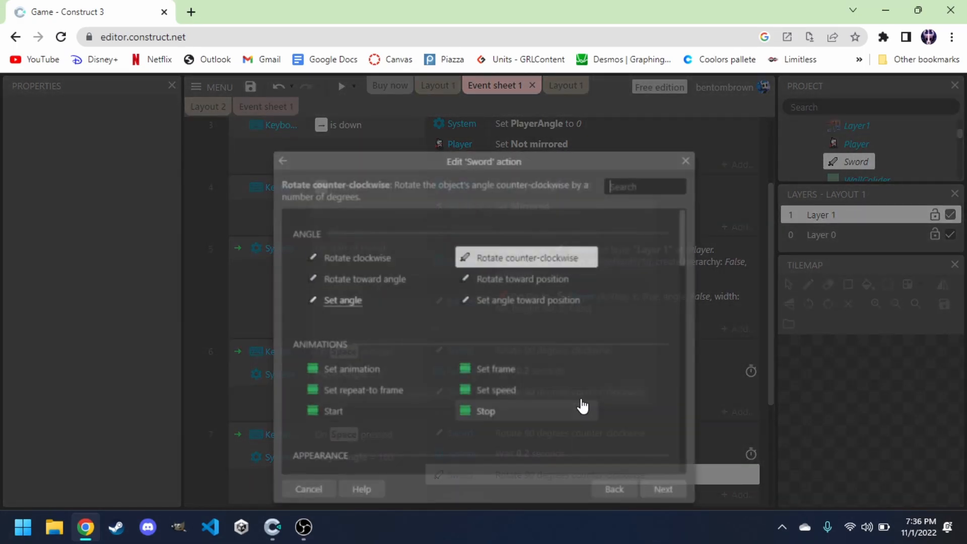
double_click(351, 259)
left_click(625, 396)
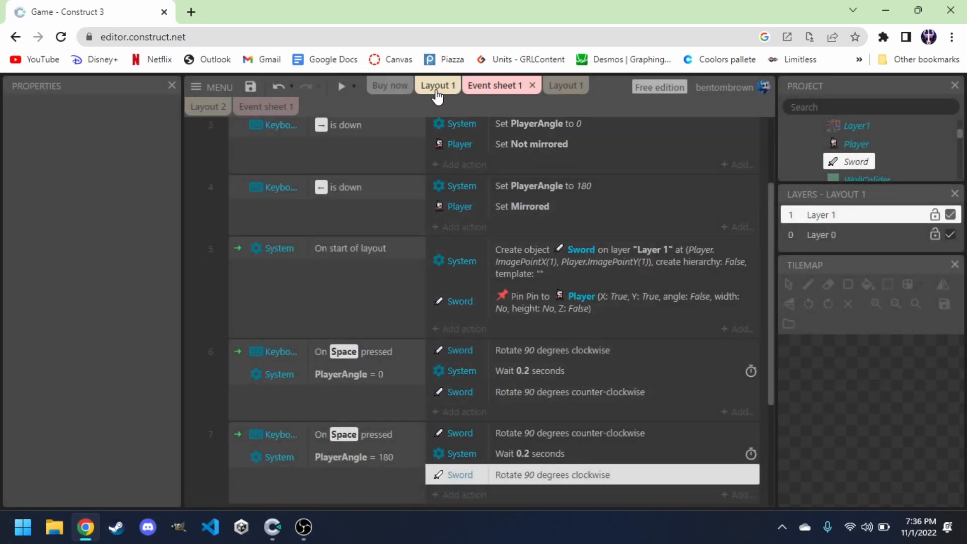
Preview the game and move the knight left and right to test the sword slash in both directions.
left_click(436, 87)
left_click(341, 87)
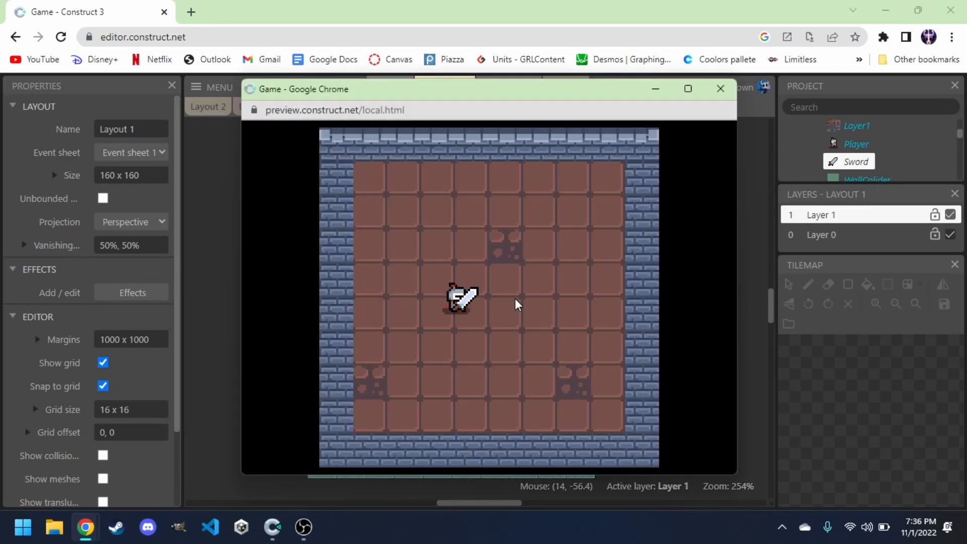
key("Right")
key("Left")
left_click(517, 305)
left_click(517, 305)
key("Left")
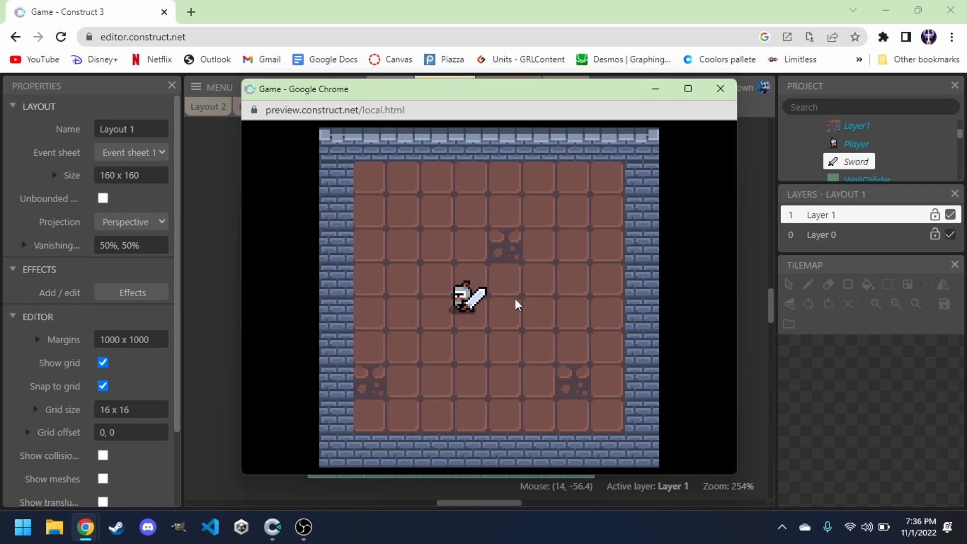
left_click(719, 89)
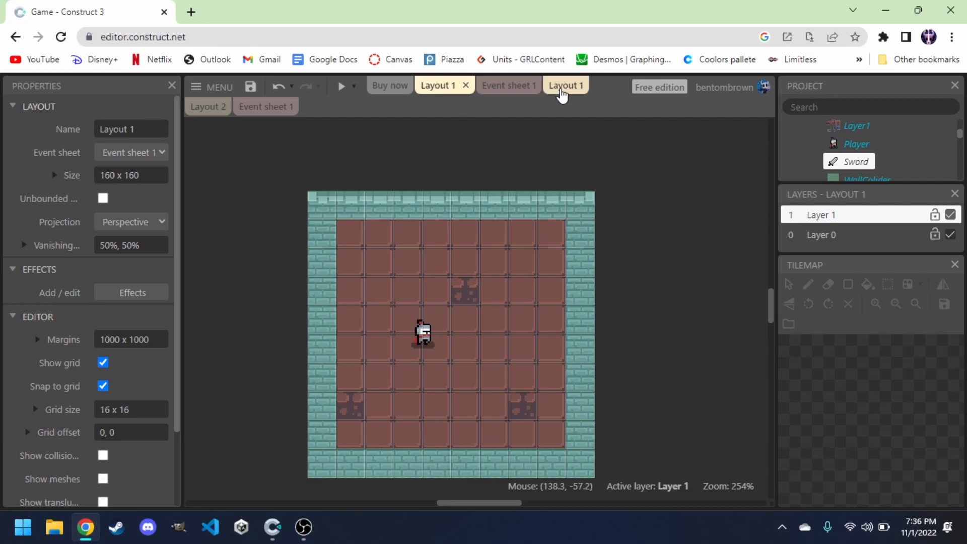
Add an event group named Weapon at the end of the event sheet.
left_click(529, 87)
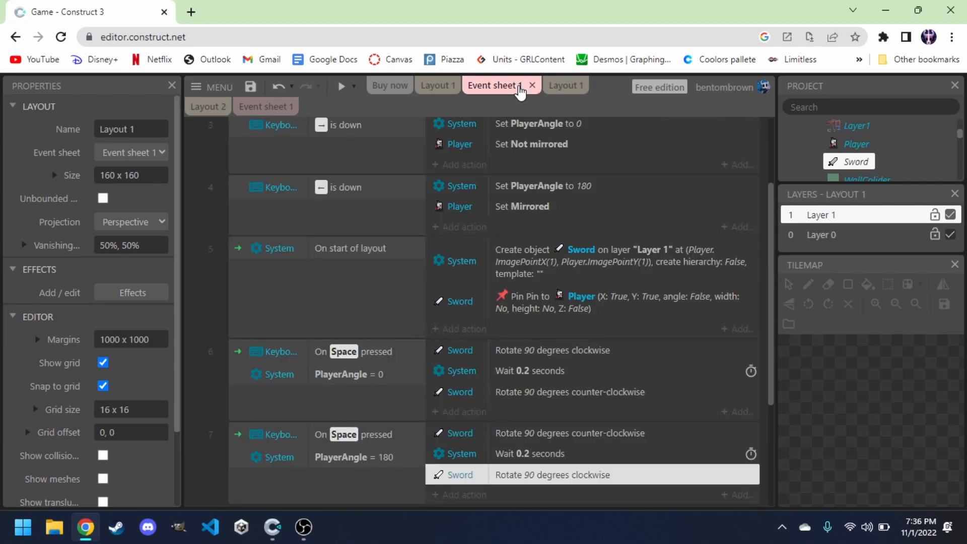
scroll(301, 367, "up", 1)
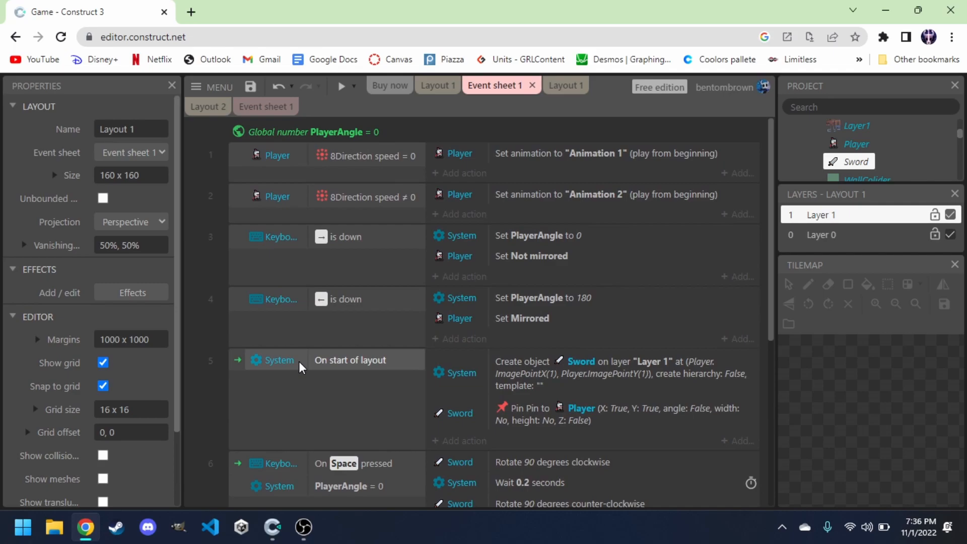
scroll(304, 428, "down", 4)
scroll(302, 429, "down", 1)
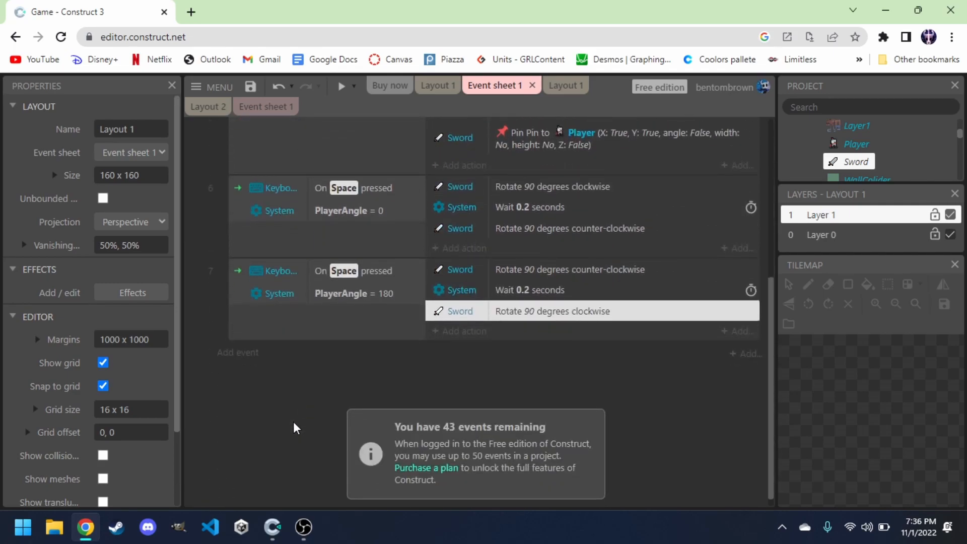
right_click(280, 401)
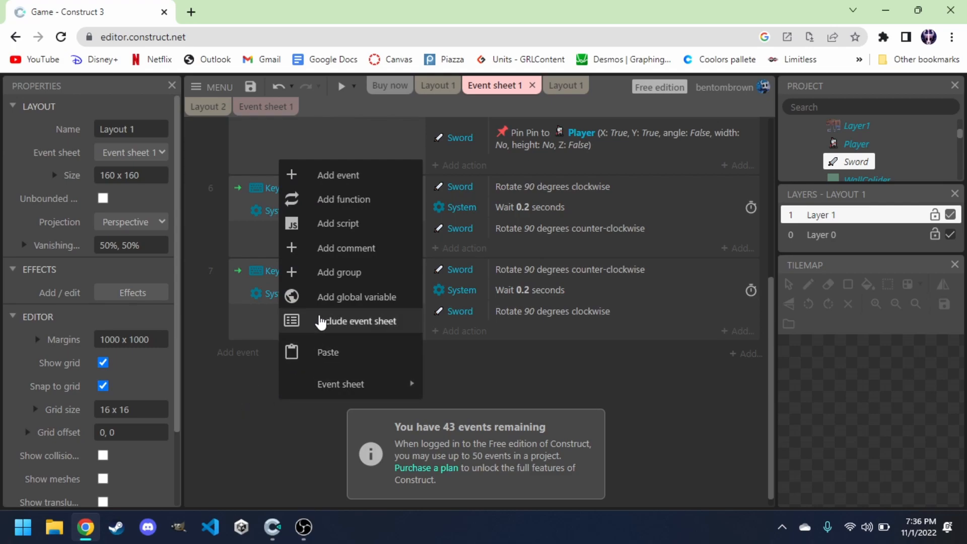
left_click(342, 277)
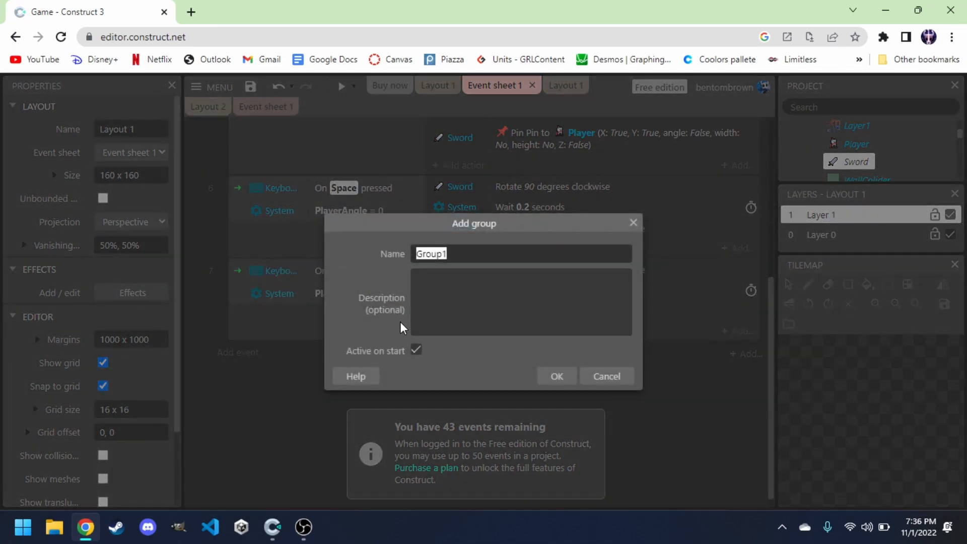
type("Weapon")
key("Return")
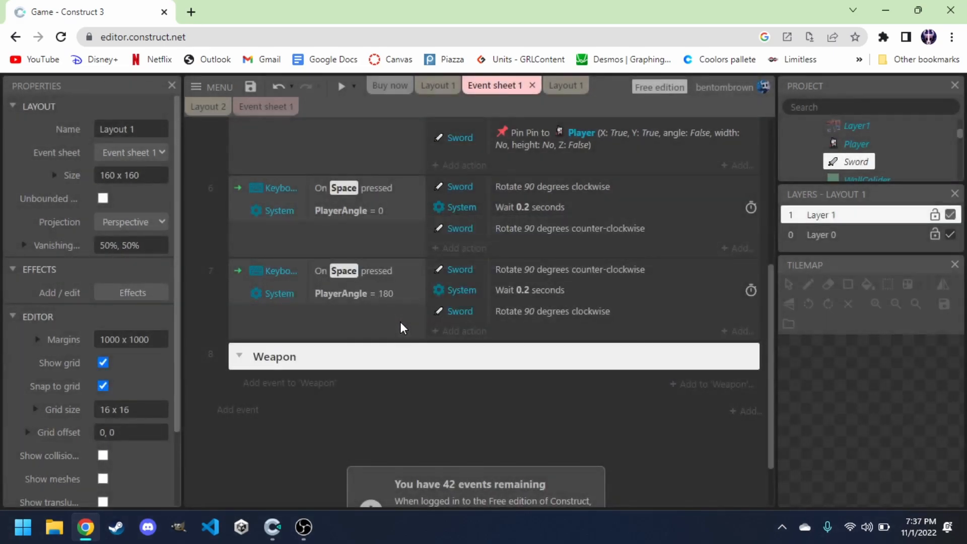
scroll(368, 415, "down", 1)
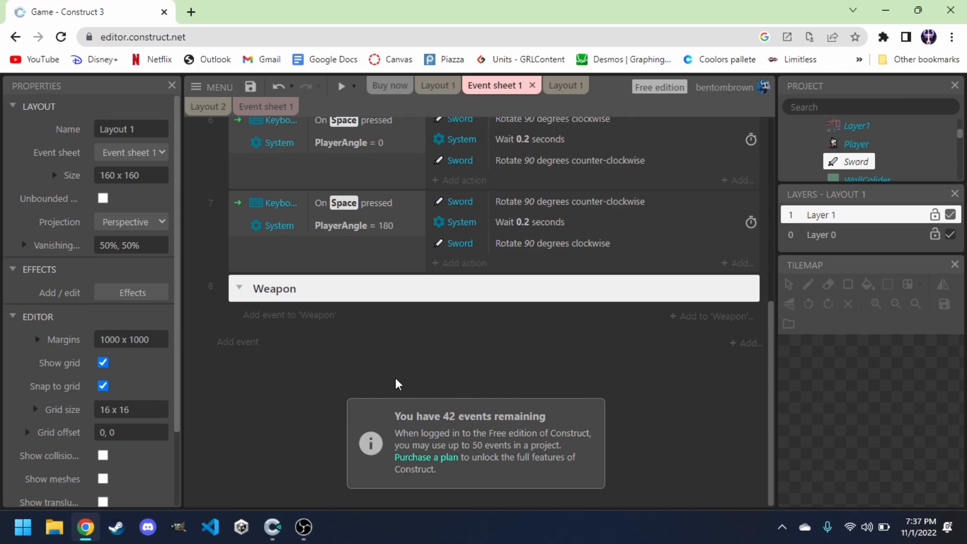
Move both Space-pressed sword events into the Weapon group.
left_click(278, 162)
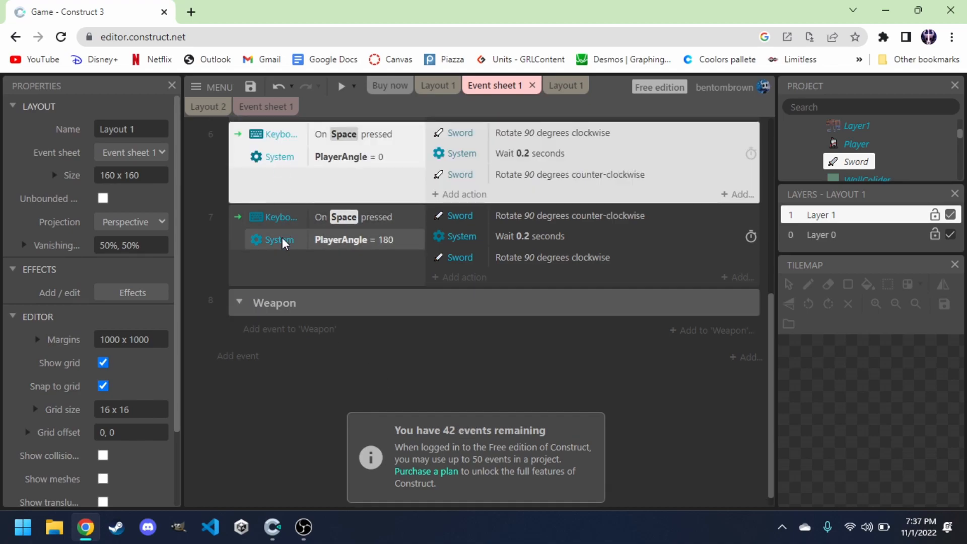
left_click(280, 266, "ctrl")
left_click_drag(237, 167, 267, 316)
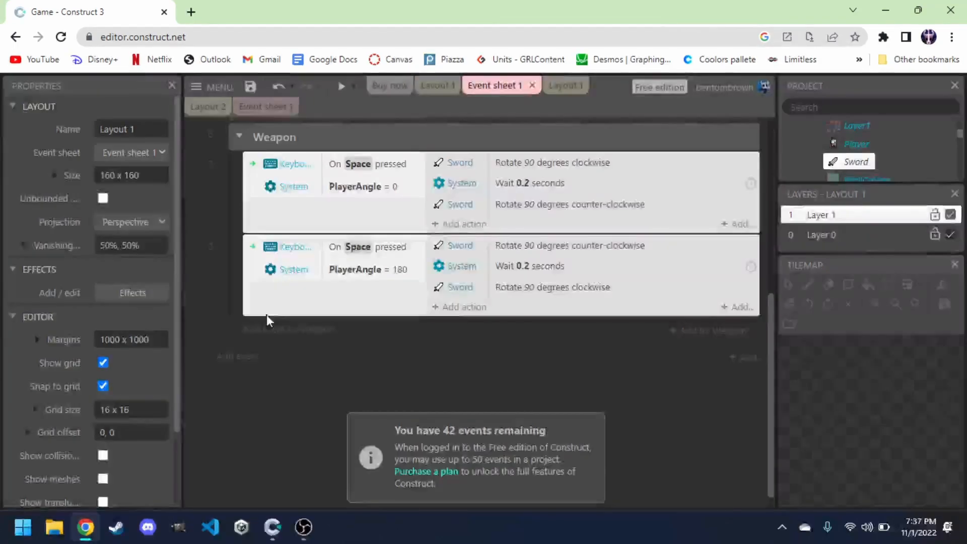
Scroll through the event sheet to review the events inside the Weapon group.
scroll(252, 277, "up", 3)
scroll(251, 274, "up", 1)
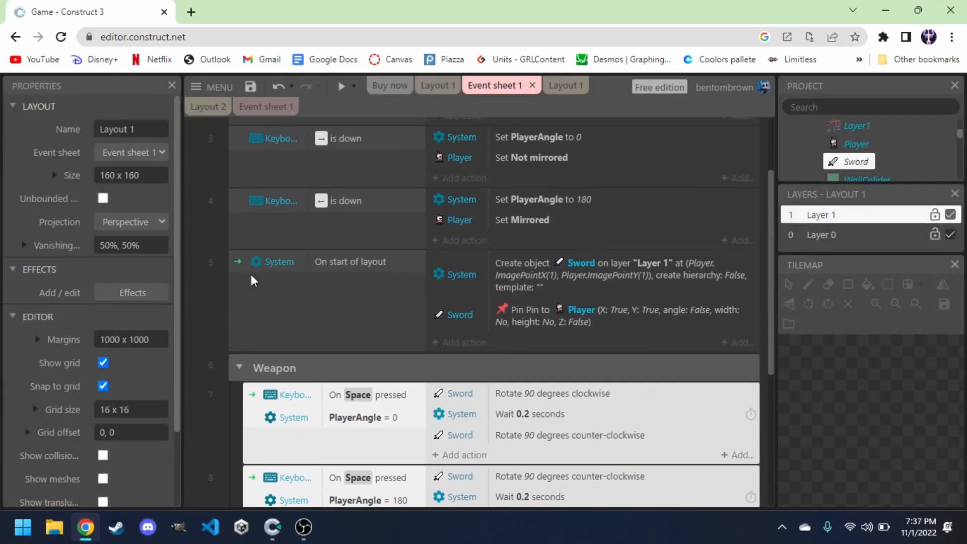
left_click(203, 303)
scroll(286, 393, "down", 4)
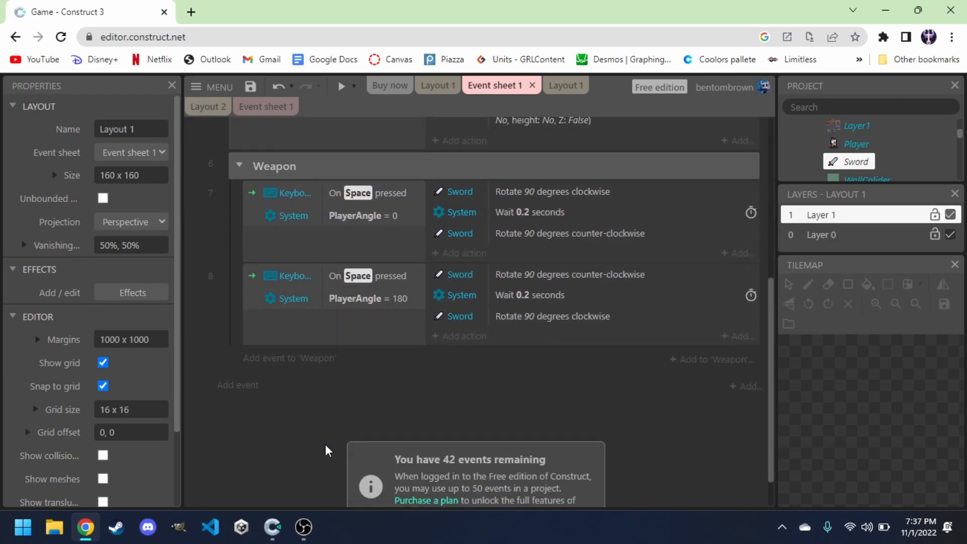
scroll(330, 369, "up", 2)
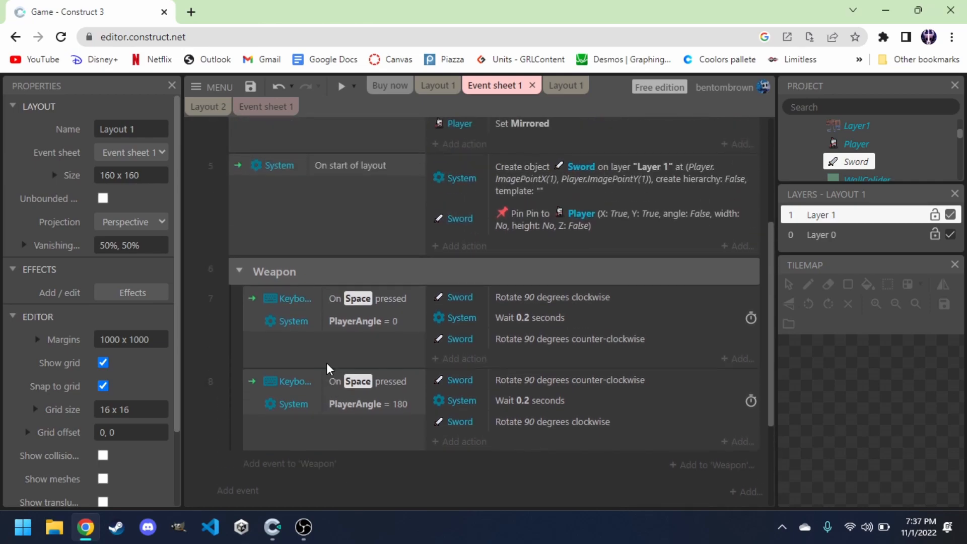
left_click(240, 272)
left_click(237, 317)
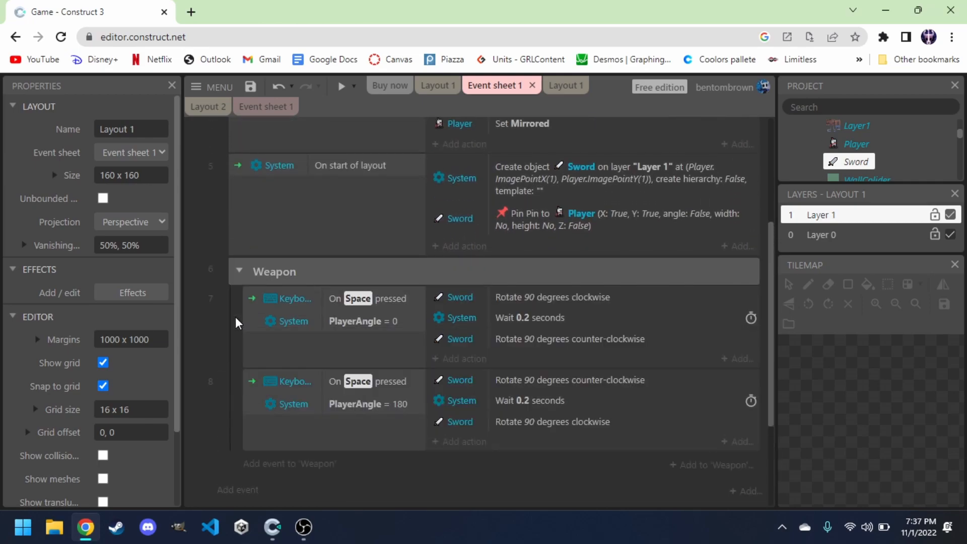
scroll(328, 442, "up", 3)
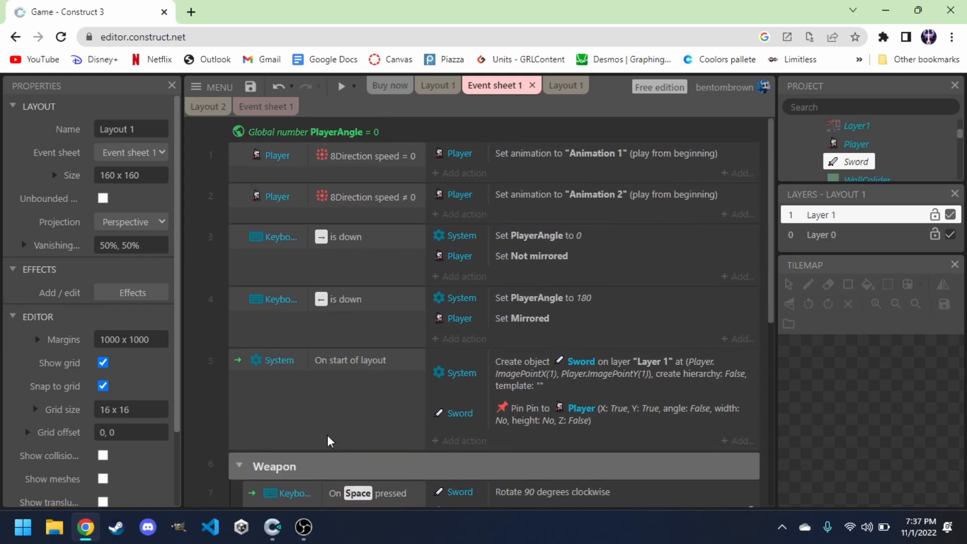
scroll(313, 423, "down", 3)
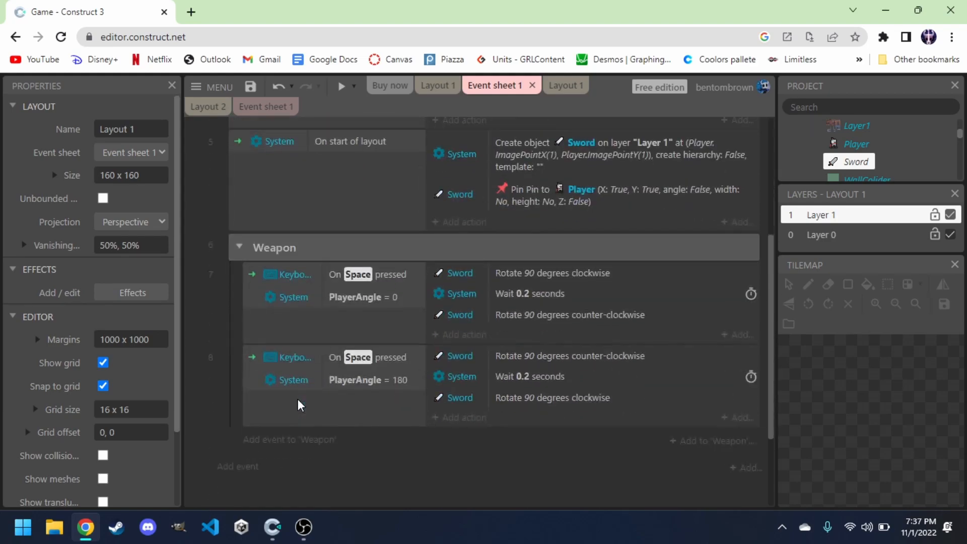
scroll(331, 483, "down", 1)
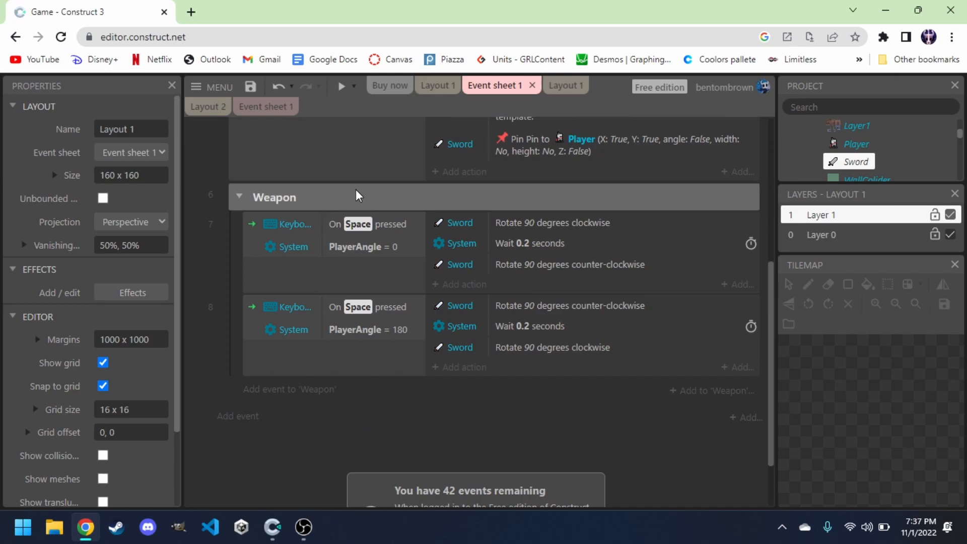
Switch to the layout and insert a new Sprite object named enemy.
left_click(435, 87)
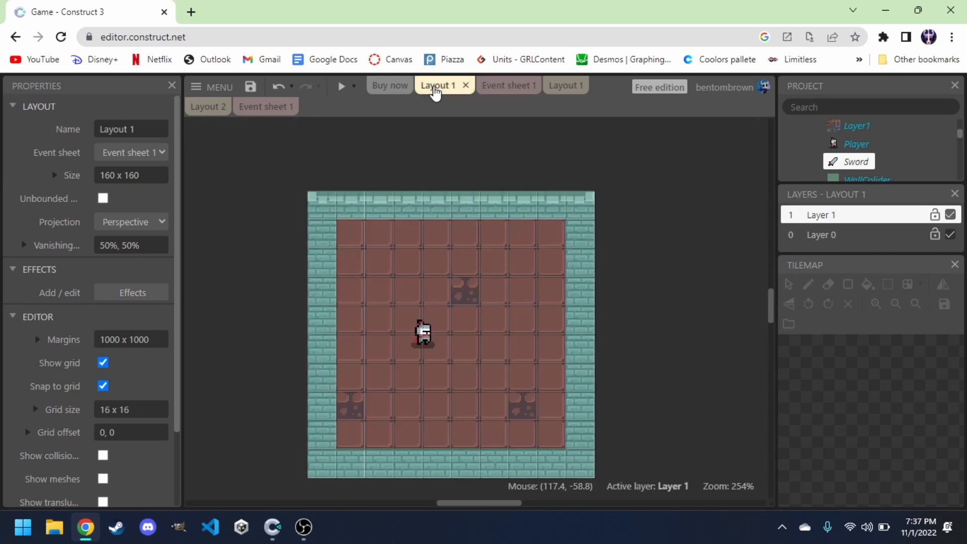
right_click(639, 246)
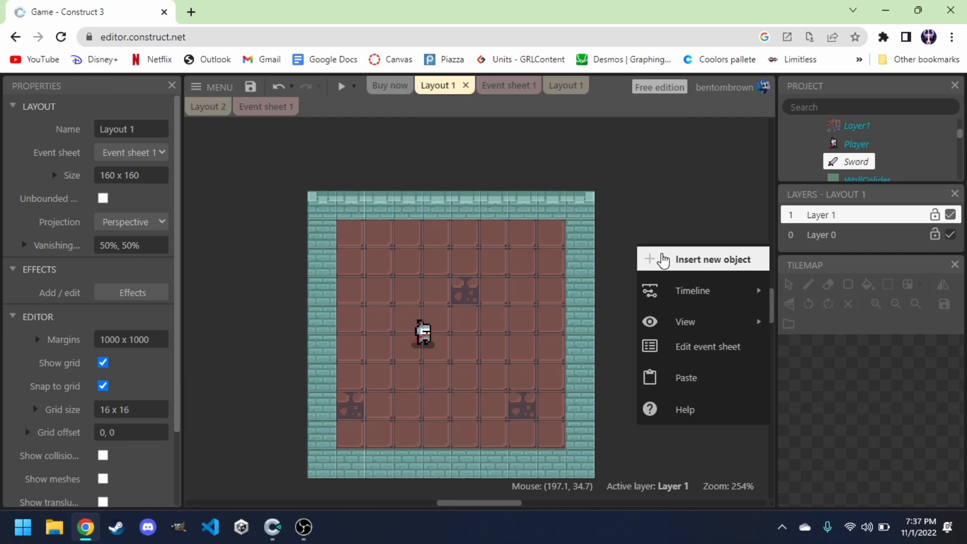
left_click(663, 260)
type("spri")
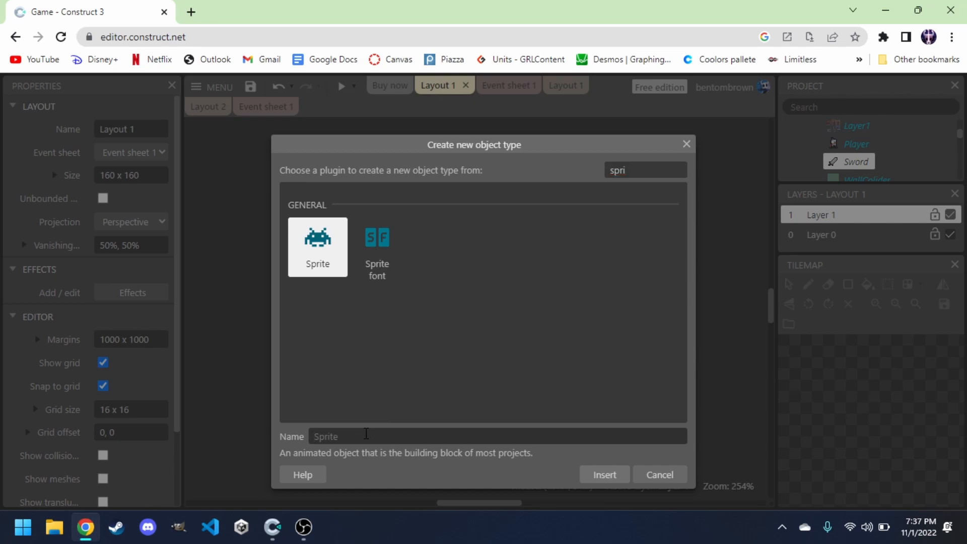
left_click(366, 434)
type("enemy")
key("Return")
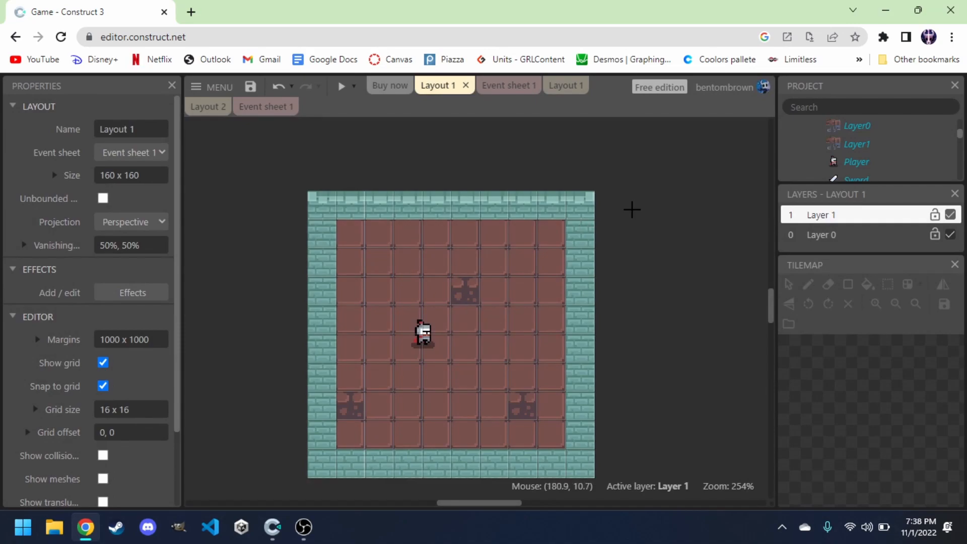
left_click(642, 235)
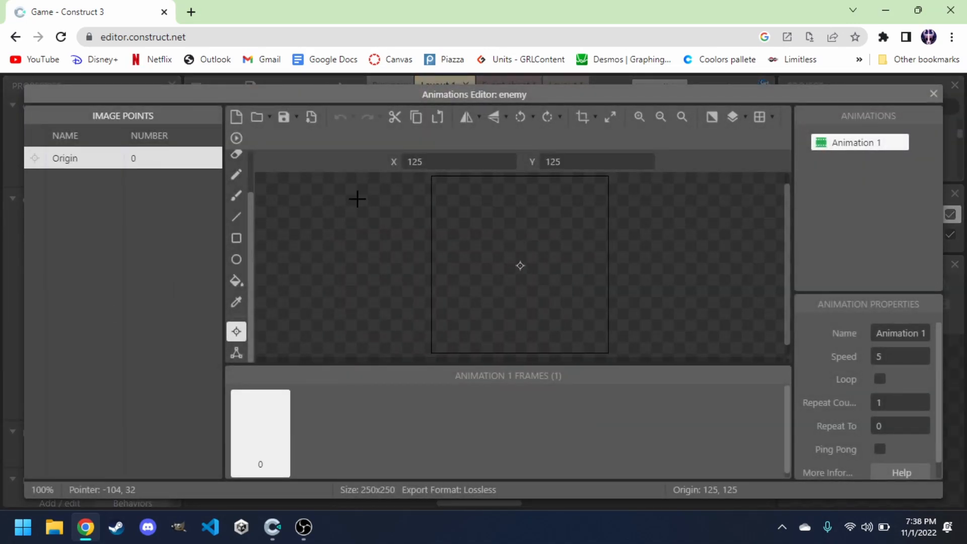
Import the six frames slime_idle_anim_f0 to slime_idle_anim_f5 from the enemies/slime folder into the enemy's animation.
left_click(258, 118)
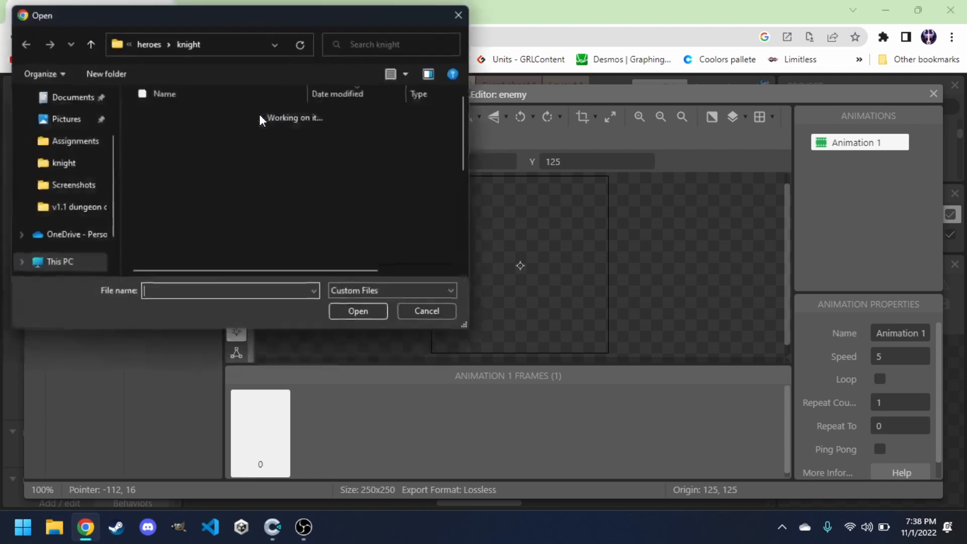
left_click(145, 39)
left_click(150, 39)
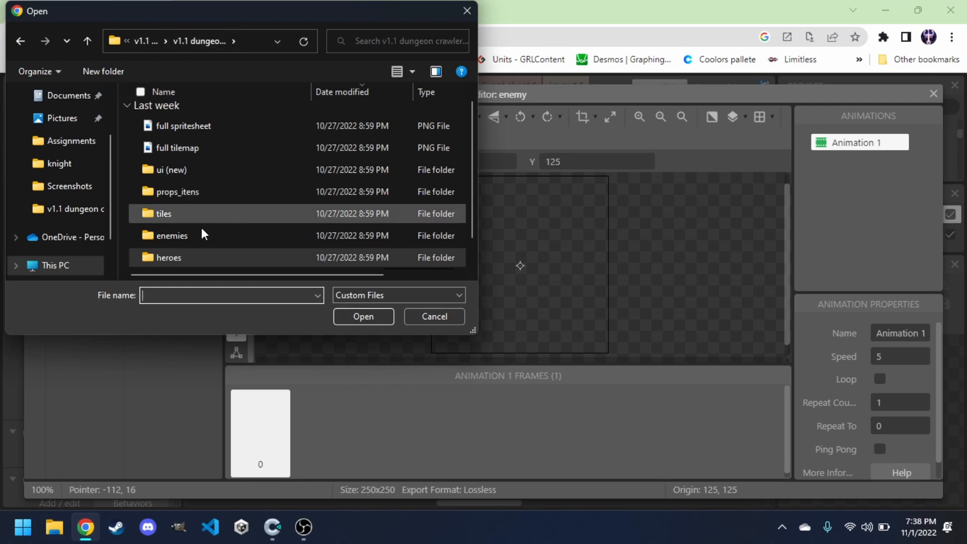
double_click(178, 235)
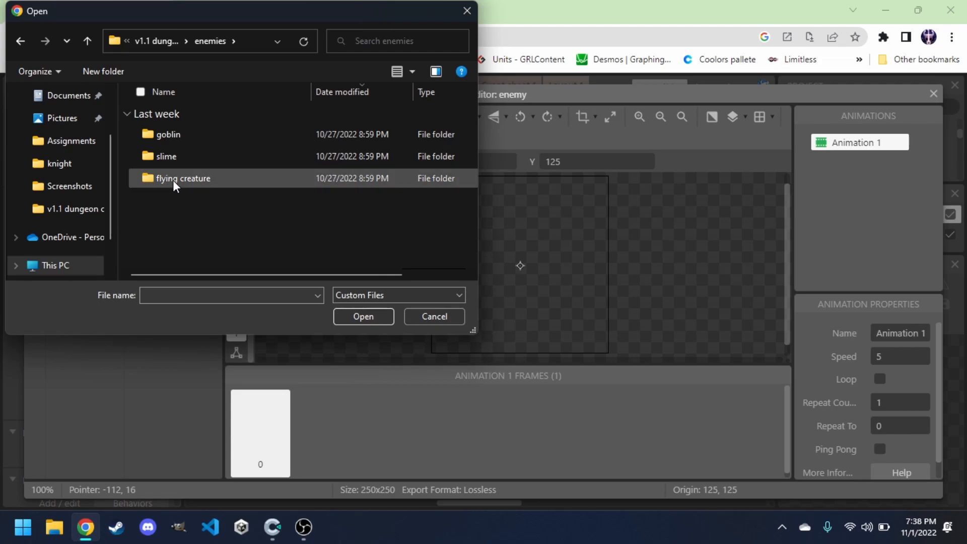
double_click(185, 156)
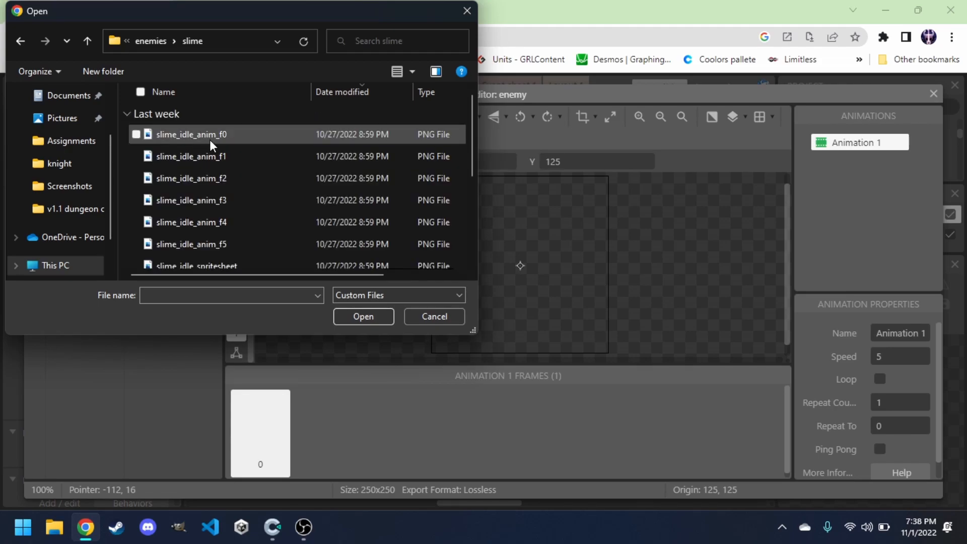
left_click(210, 140)
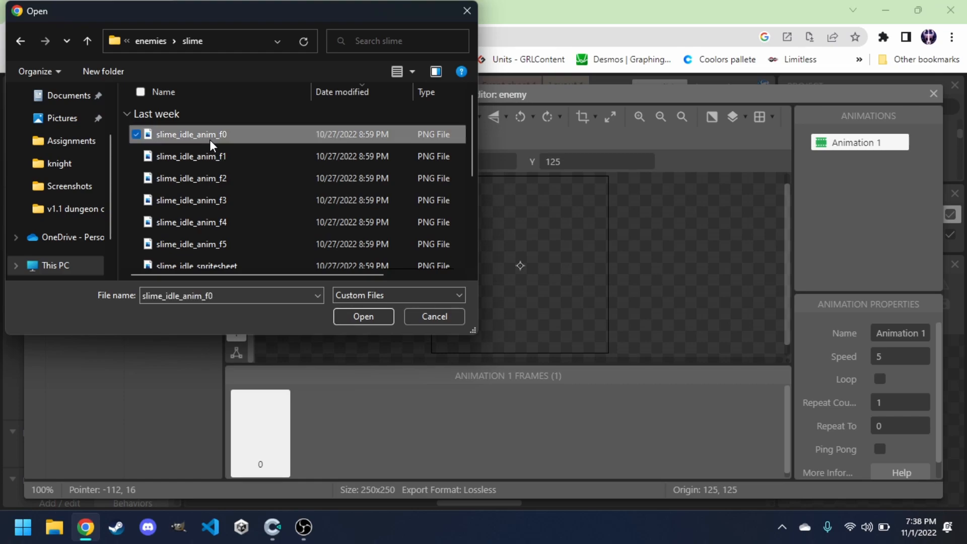
left_click(200, 244, "shift")
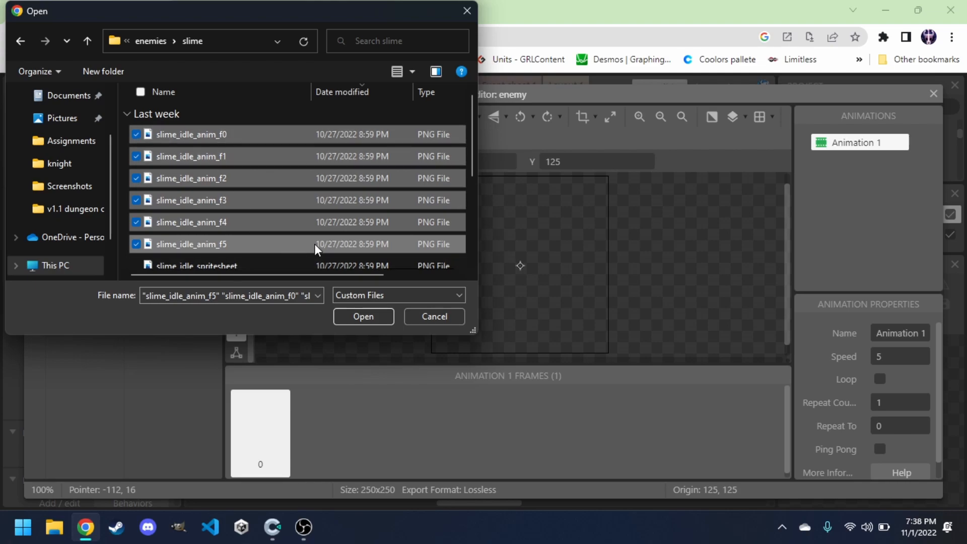
left_click(361, 322)
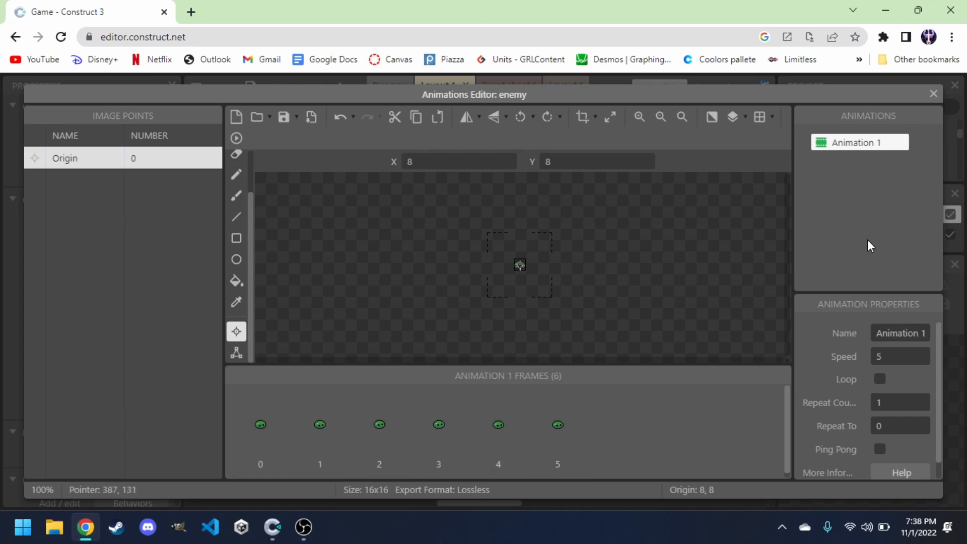
Turn on looping for the enemy's Animation 1, preview the slime animation, and close the animations editor.
left_click(863, 146)
left_click(881, 379)
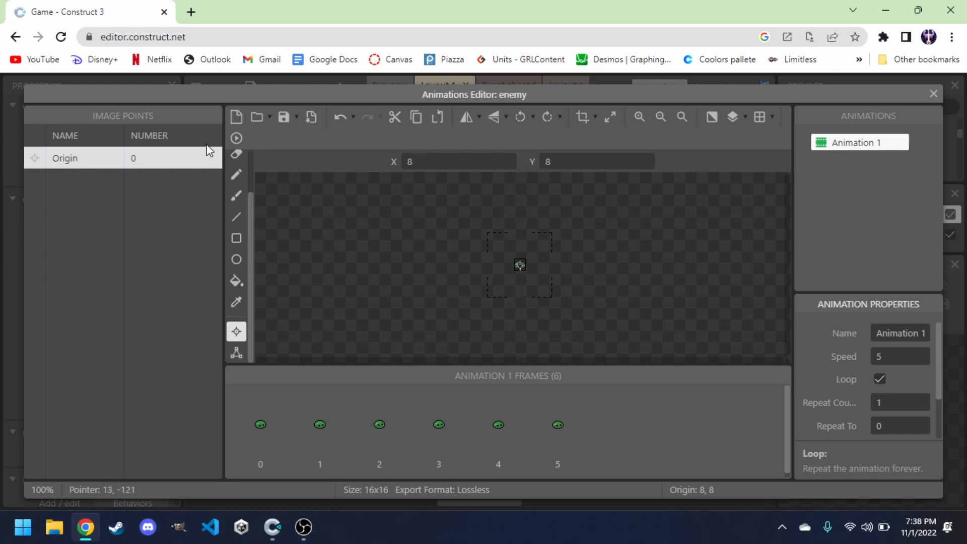
left_click(235, 137)
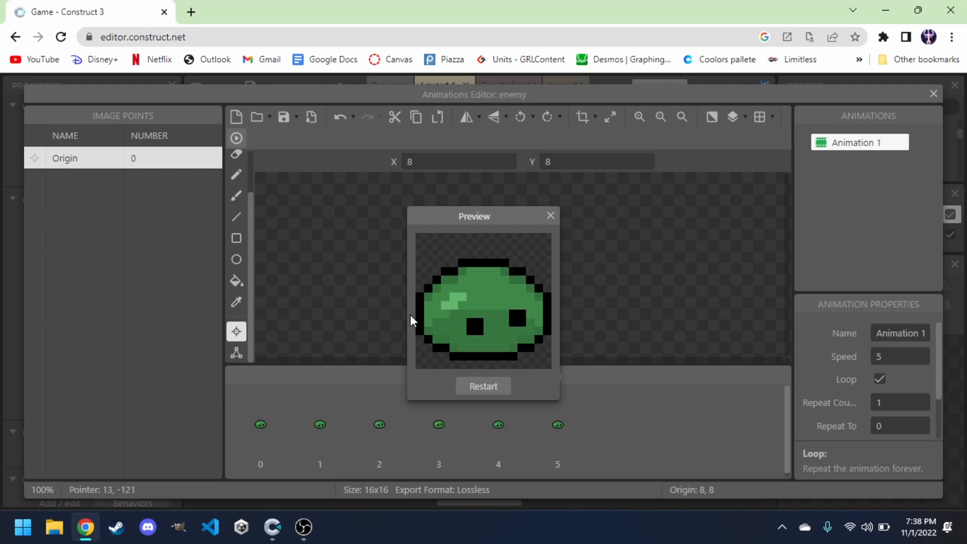
left_click(551, 215)
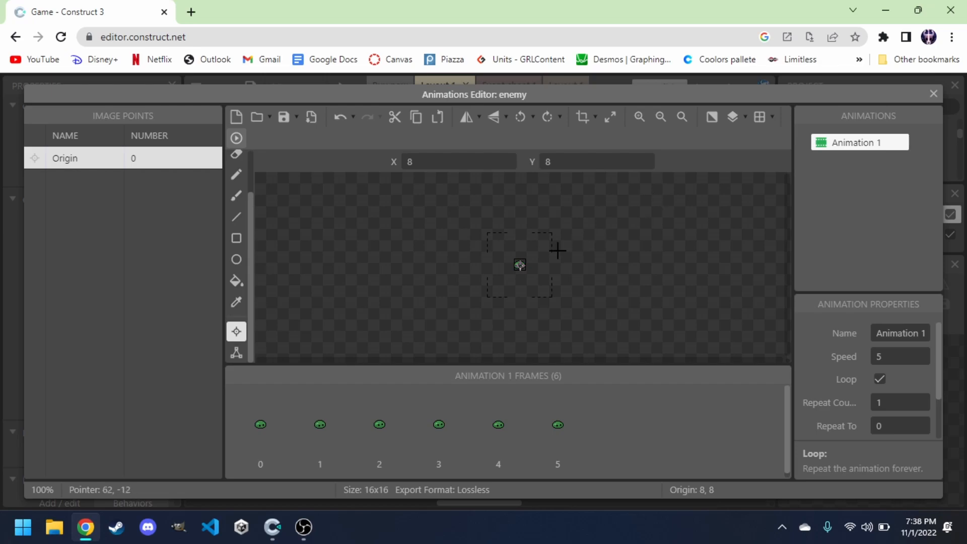
scroll(560, 248, "up", 6)
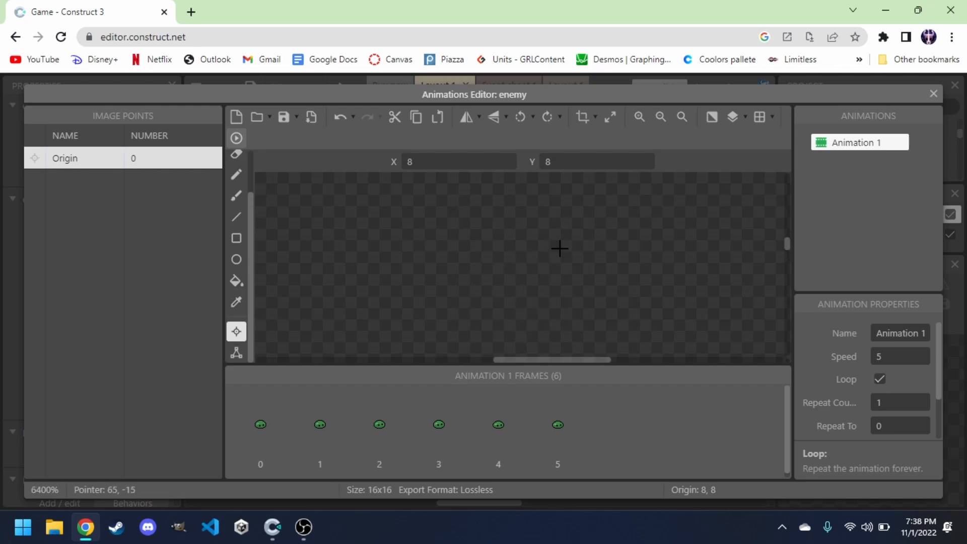
left_click(934, 94)
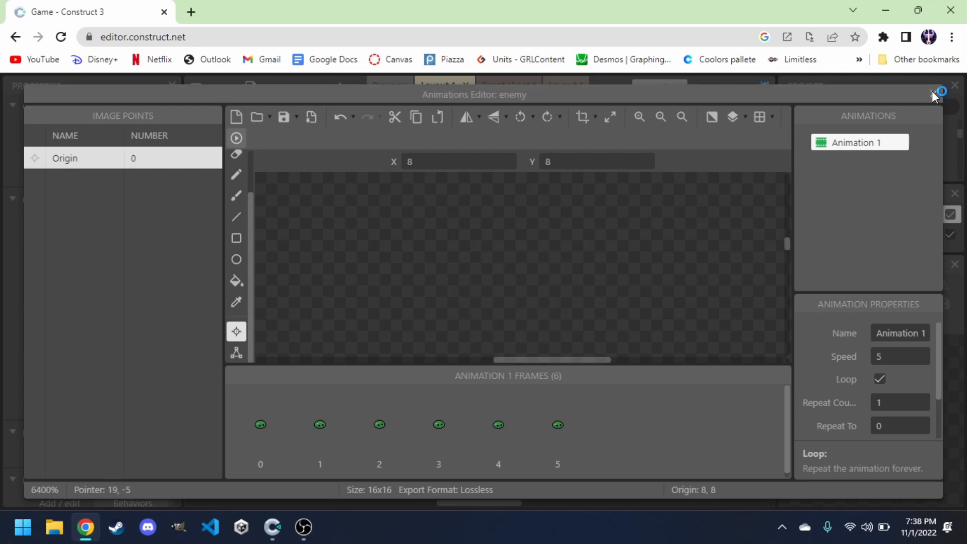
Place the enemy in the room above the knight and add the Sine behavior to it.
left_click_drag(659, 258, 423, 294)
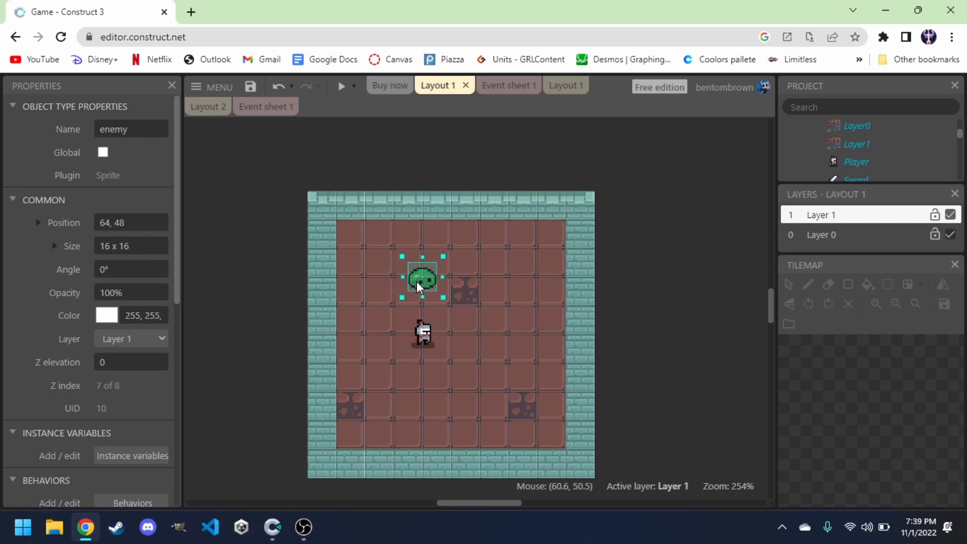
scroll(139, 360, "down", 2)
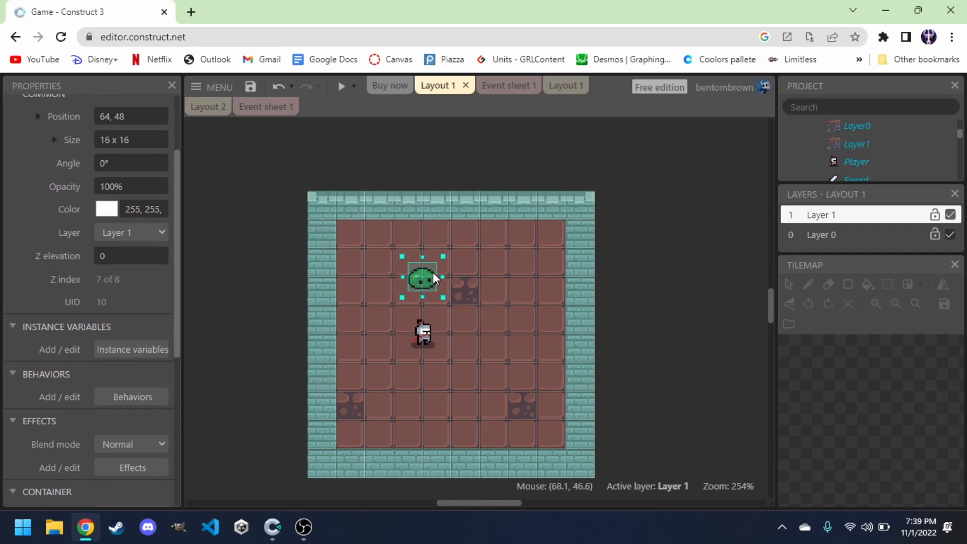
left_click(134, 400)
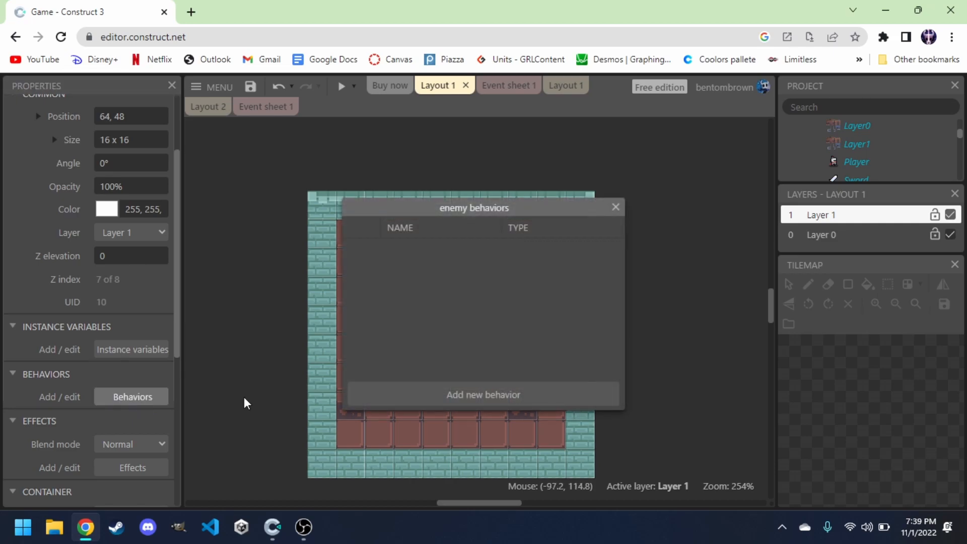
left_click(438, 396)
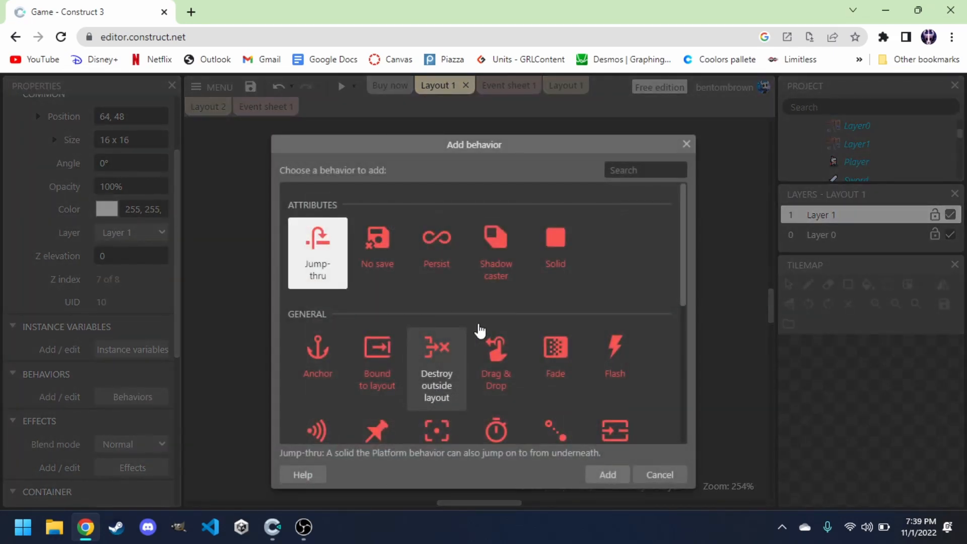
type("sine")
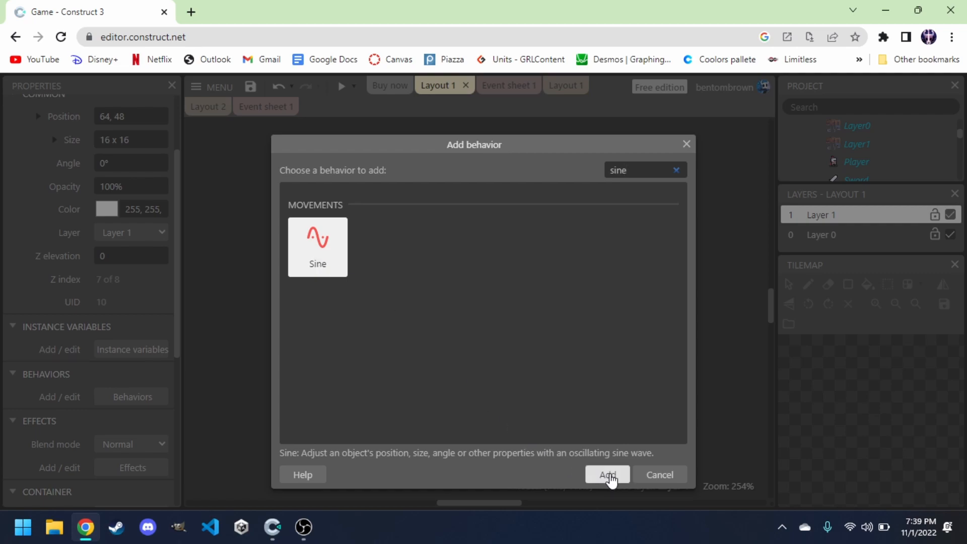
left_click(608, 475)
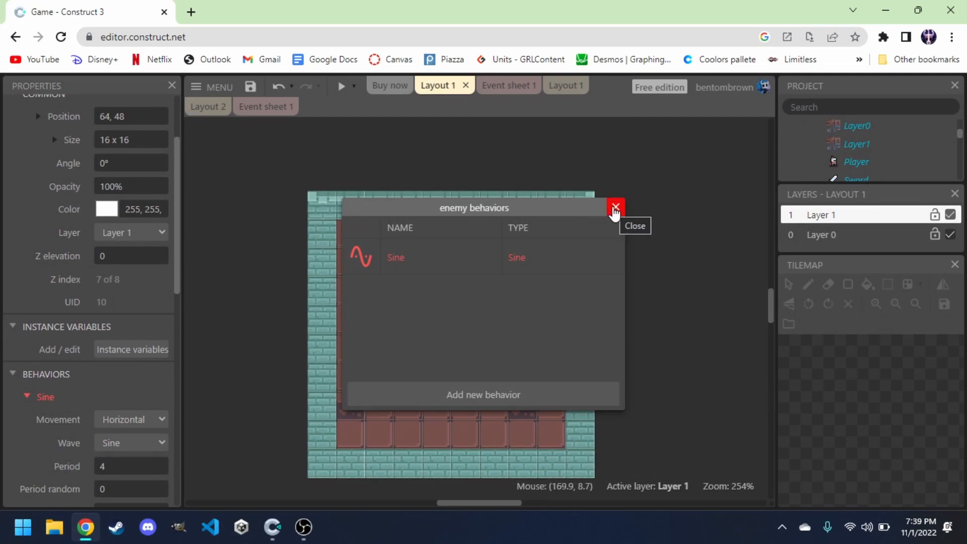
left_click(615, 208)
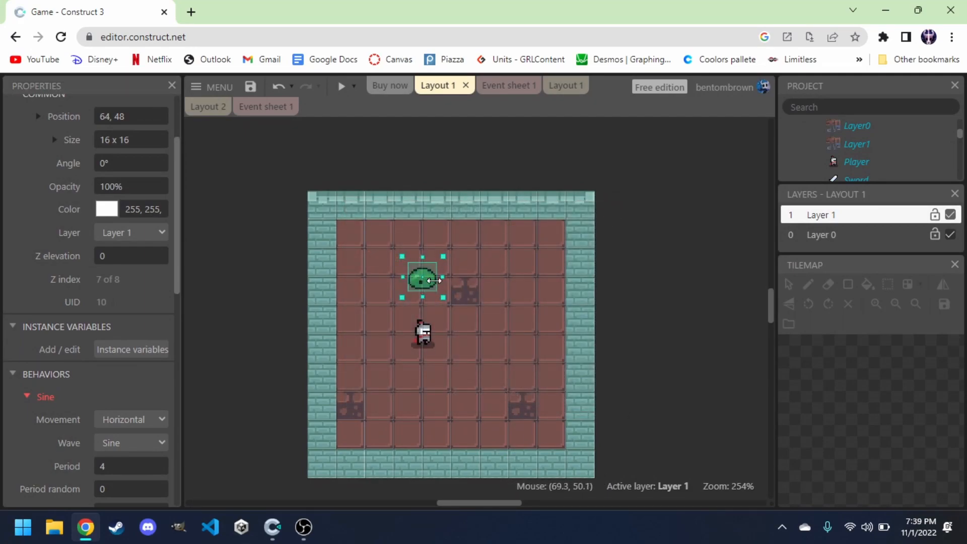
Move the enemy right to about position 80, 48 and inspect its Sine behavior properties.
left_click_drag(433, 286, 450, 284)
scroll(104, 209, "up", 2)
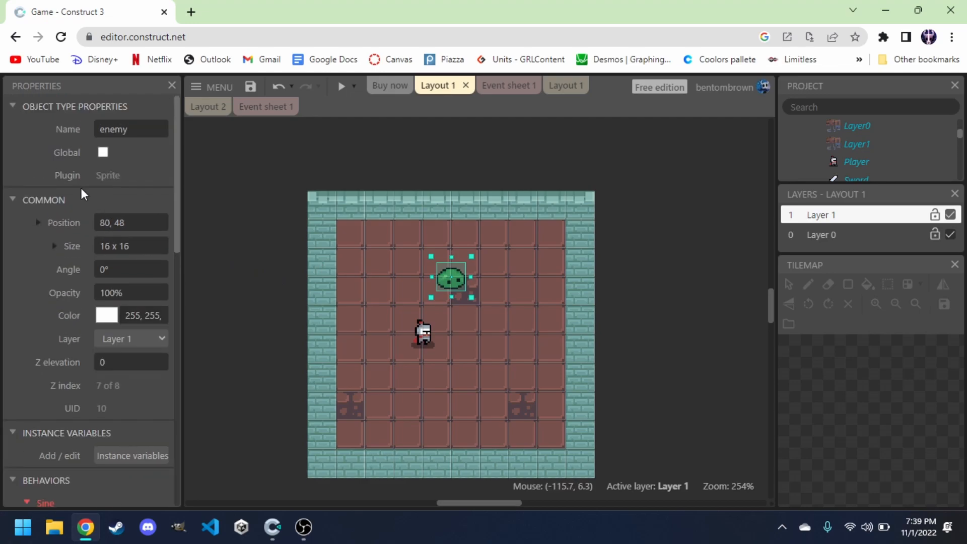
scroll(44, 204, "down", 4)
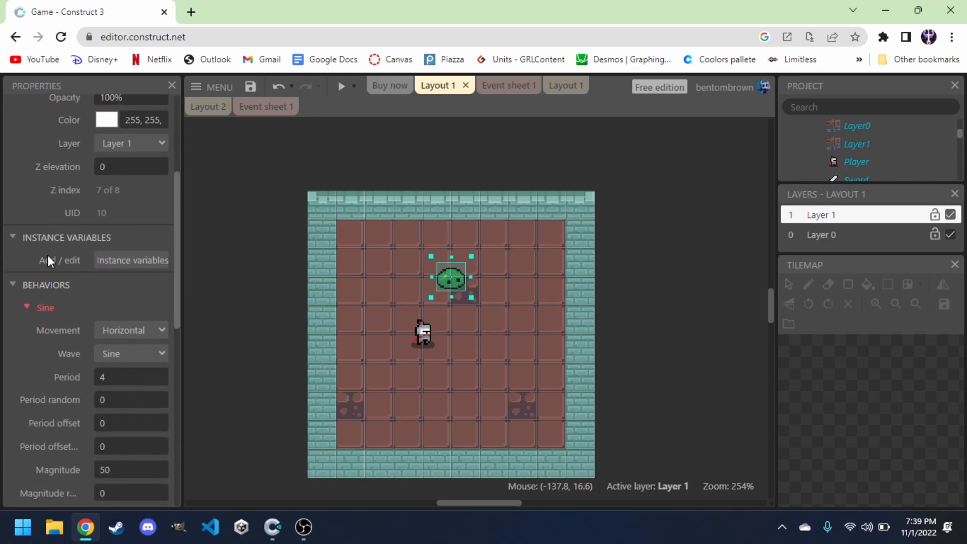
Set the enemy's Sine behavior period to 5 and magnitude to 32, then deselect it.
scroll(40, 282, "down", 1)
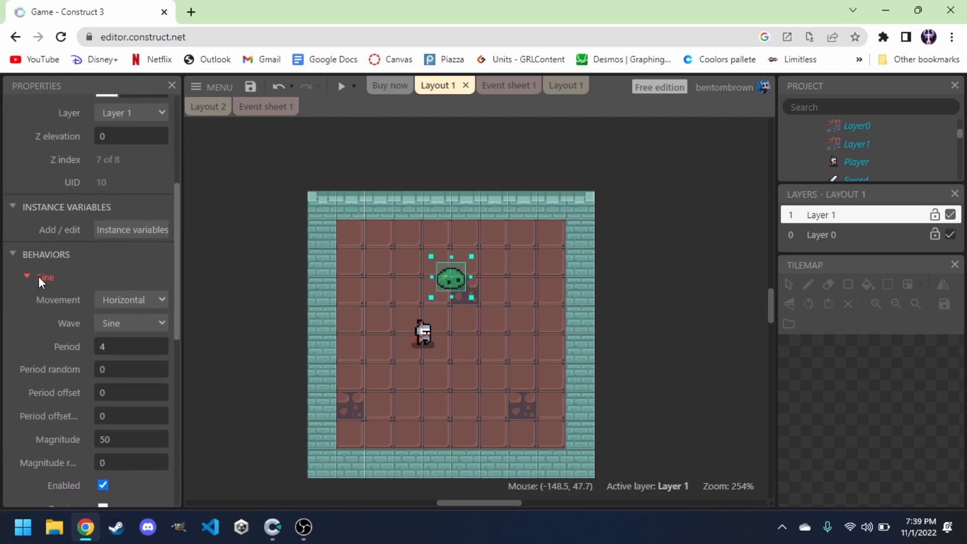
scroll(53, 277, "down", 1)
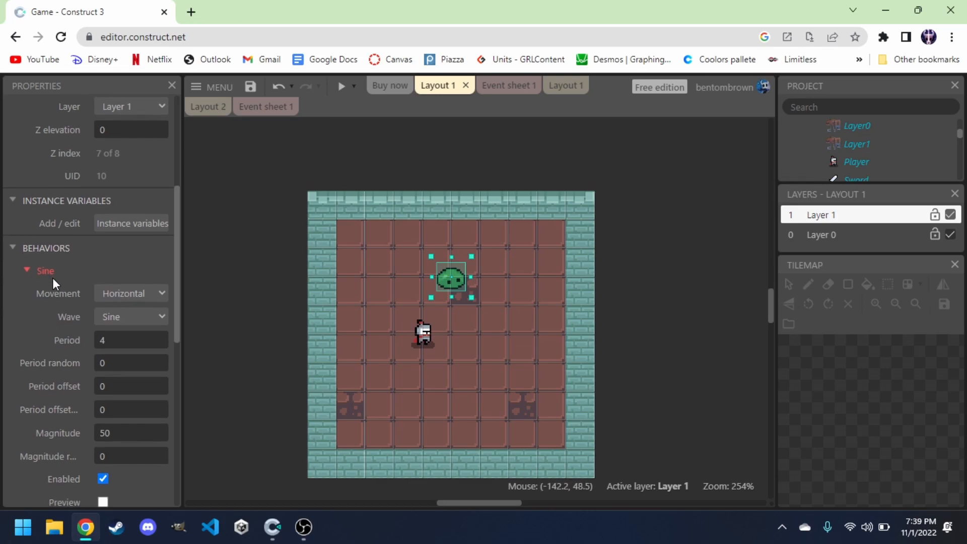
left_click(124, 335)
scroll(117, 352, "down", 1)
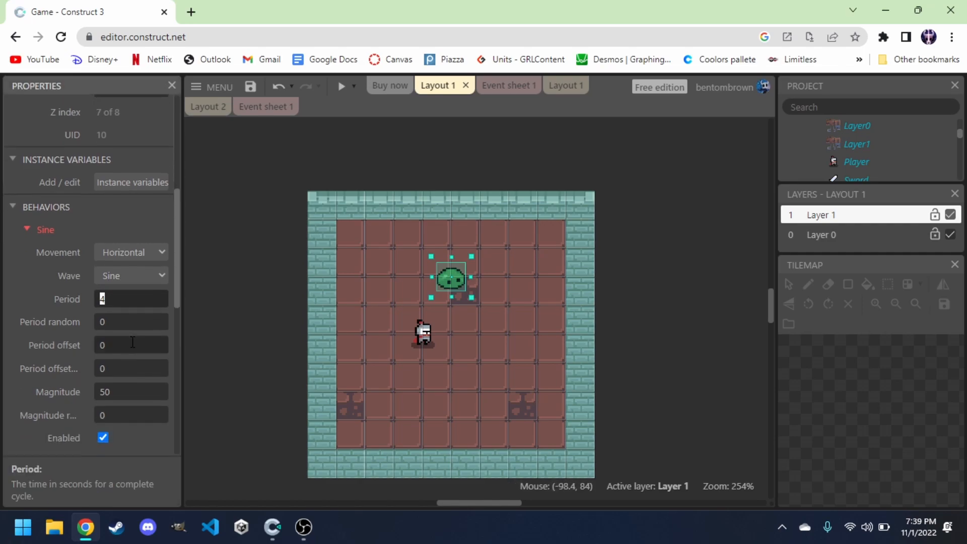
left_click(122, 394)
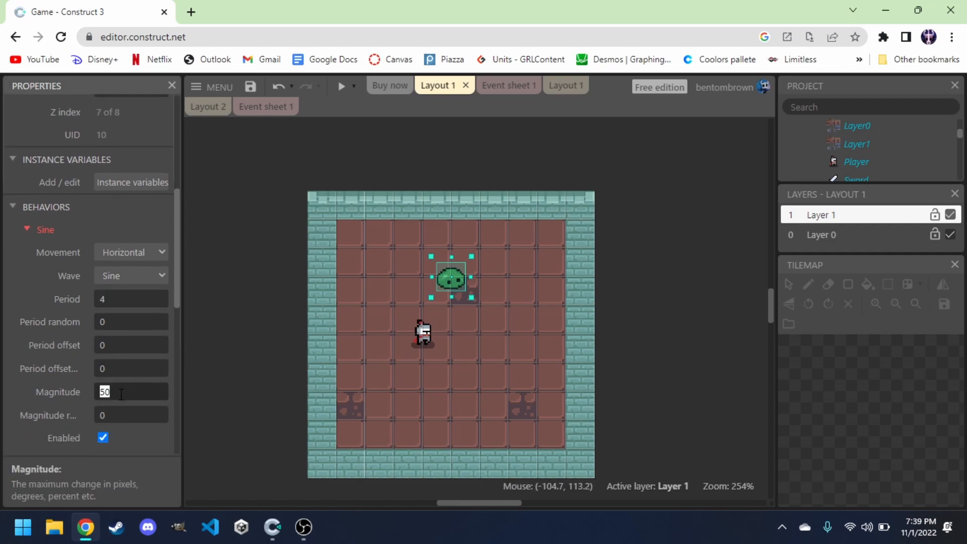
type("32")
left_click(106, 300)
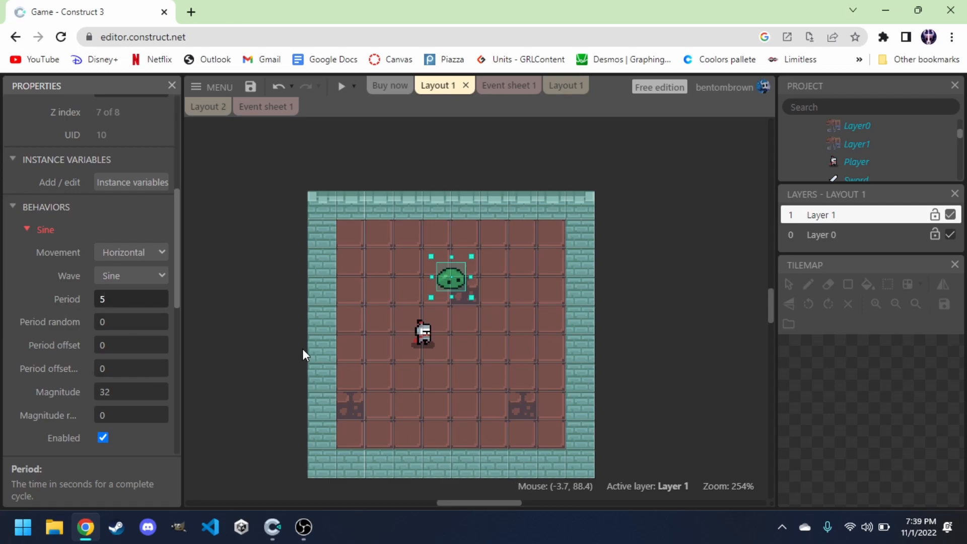
left_click(273, 309)
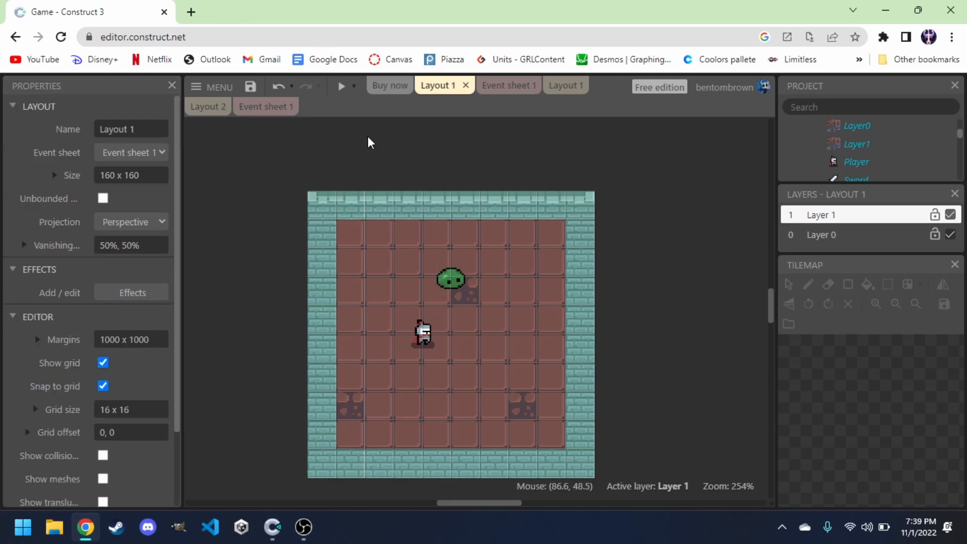
Preview the game, walk the knight around the room toward the slime, and close the preview.
left_click(342, 90)
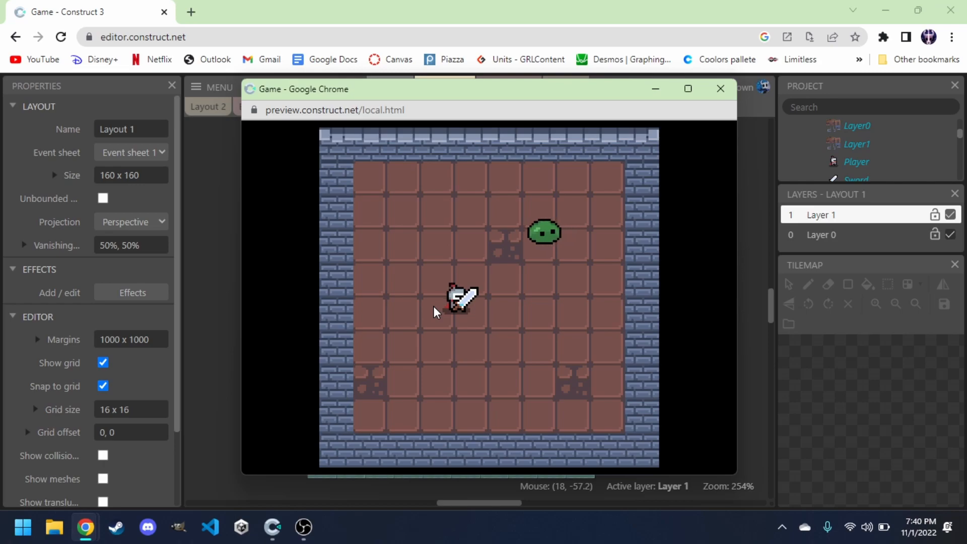
key("Right")
key("Up")
key("Left")
key("Up")
key("Down")
key("Right")
key("Up")
key("Down")
key("Left")
key("Up")
key("Right")
key("Down")
key("Left")
key("Up")
key("Left")
key("Left")
key("Right")
key("Down")
key("Left")
key("Up")
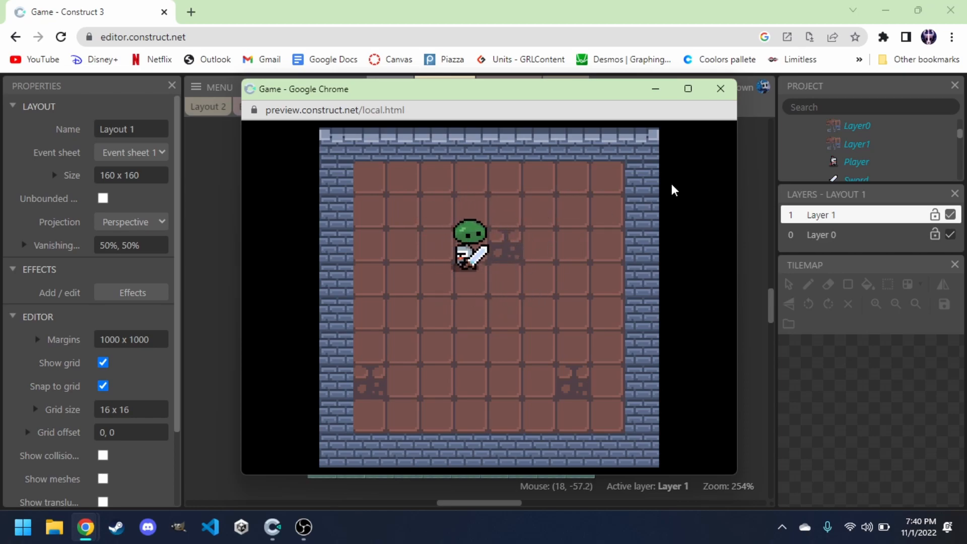
left_click(721, 89)
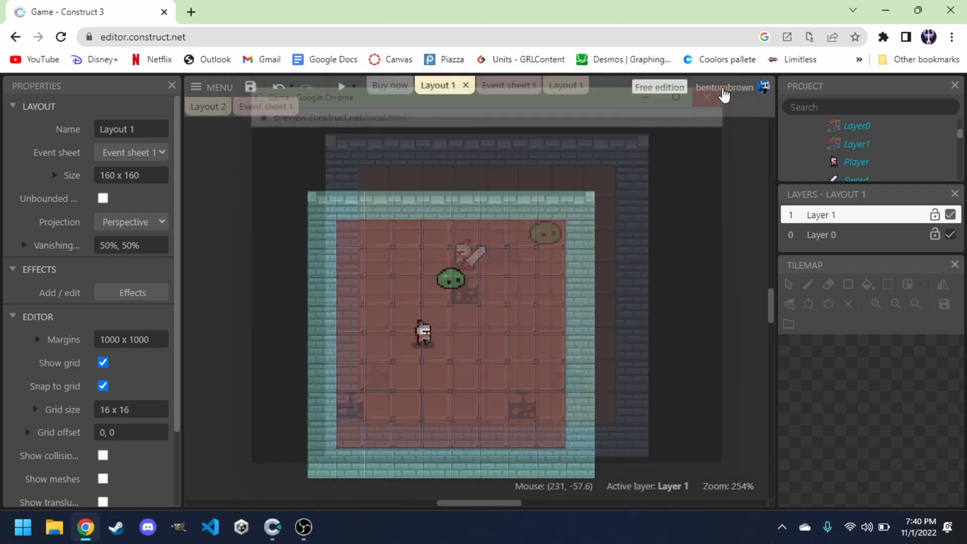
Add a Number instance variable named health with initial value 3 to the enemy.
left_click(448, 283)
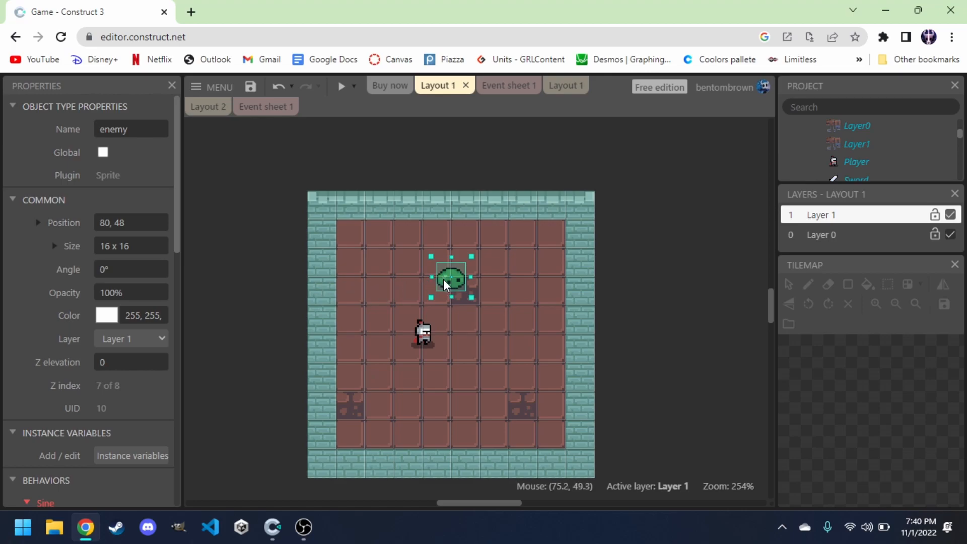
scroll(112, 306, "down", 1)
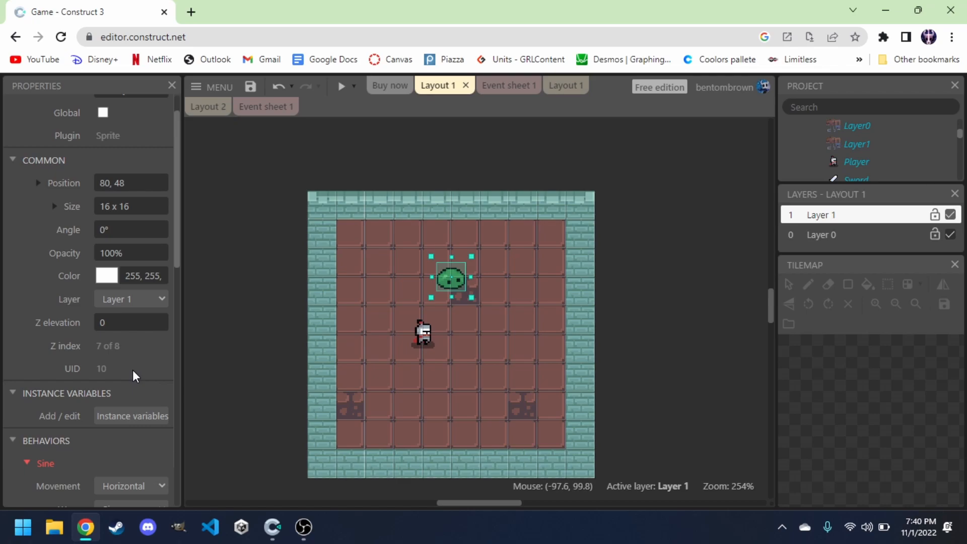
left_click(123, 421)
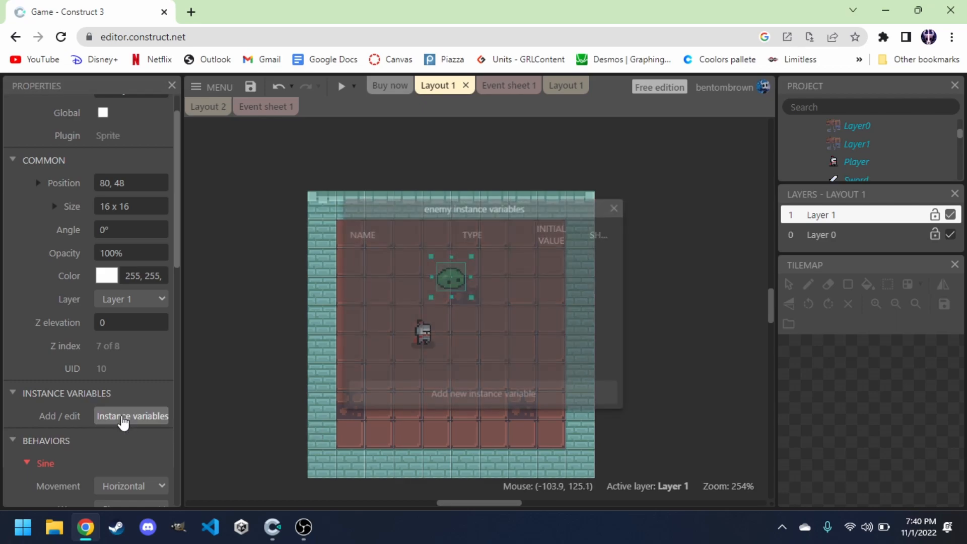
left_click(456, 396)
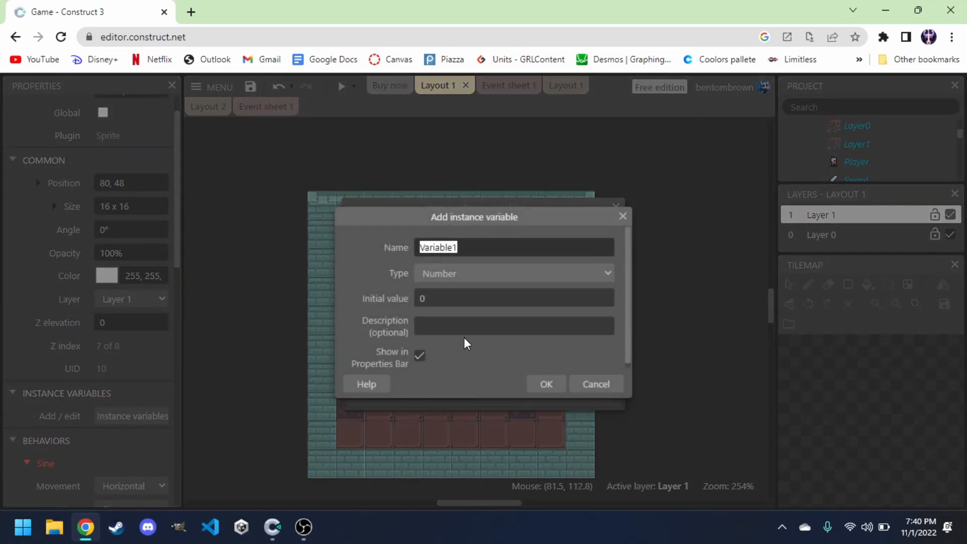
type("helath")
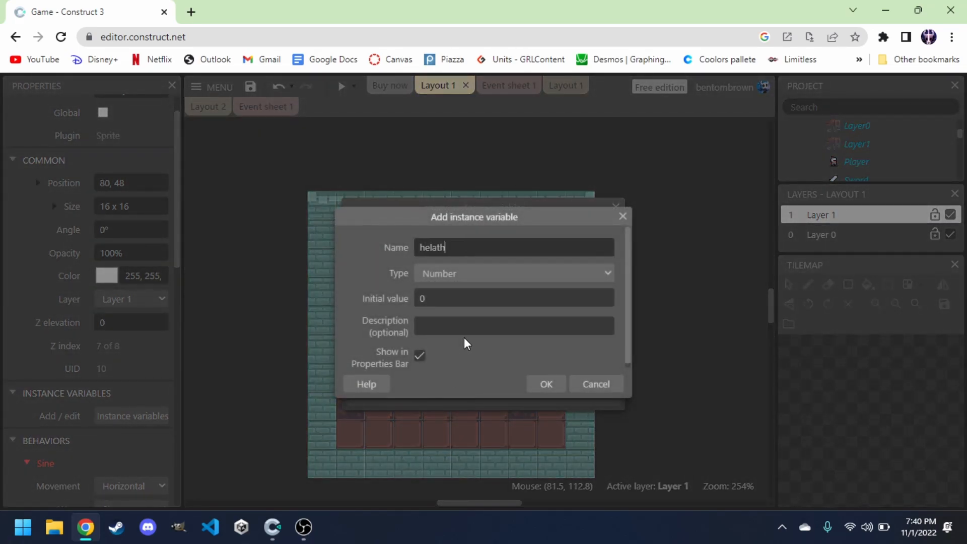
key("BackSpace")
key("BackSpace")
type("alth")
left_click(437, 298)
type("3")
key("Return")
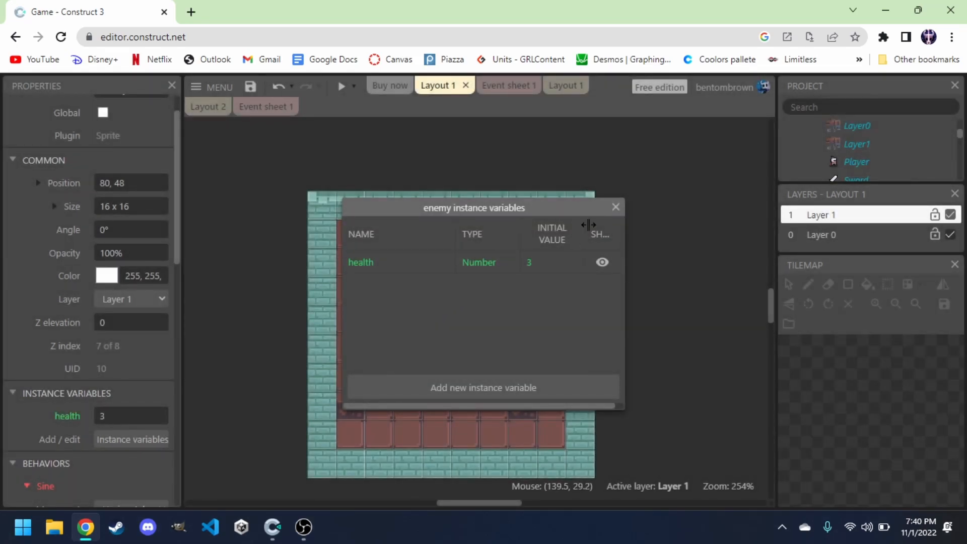
left_click(615, 207)
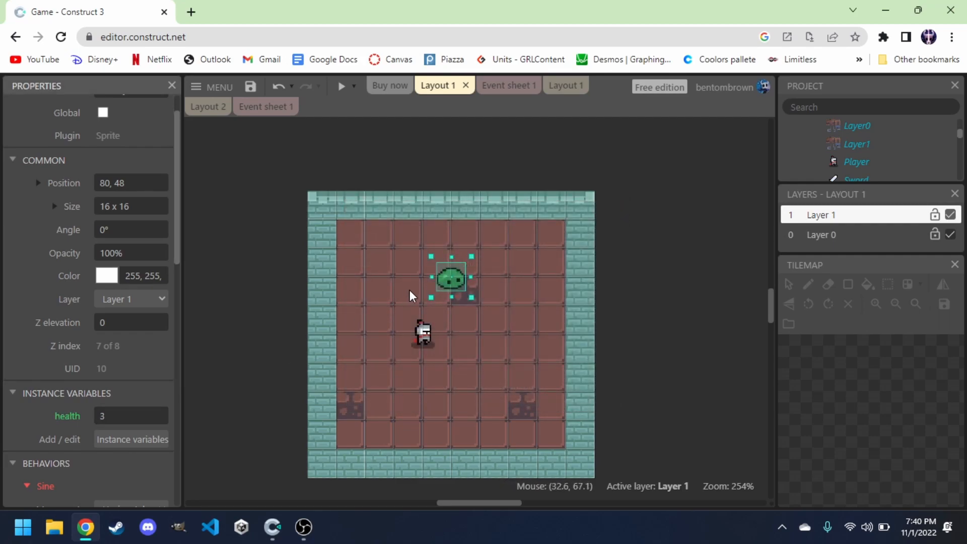
In the event sheet, add an event to the Weapon group with the condition Sword is overlapping enemy.
left_click(499, 86)
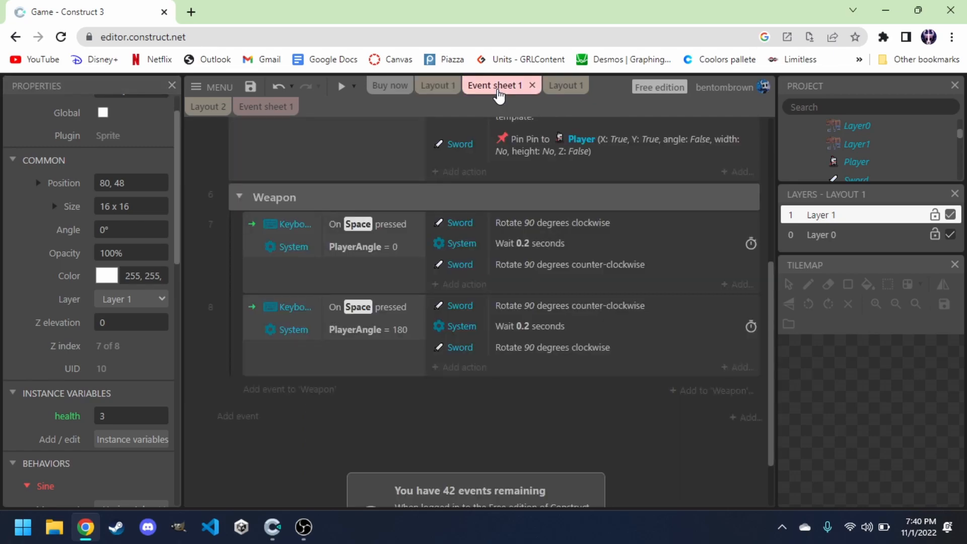
left_click(235, 193)
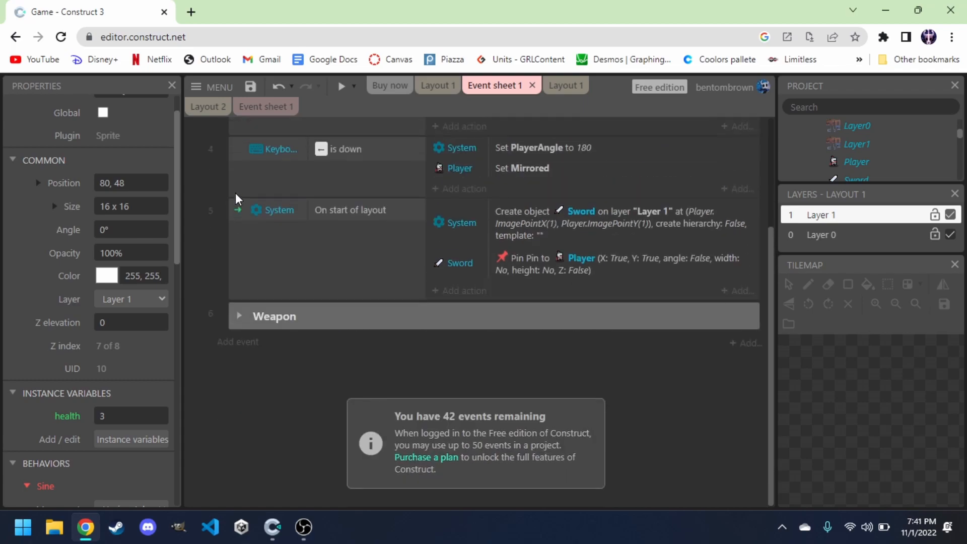
left_click(236, 314)
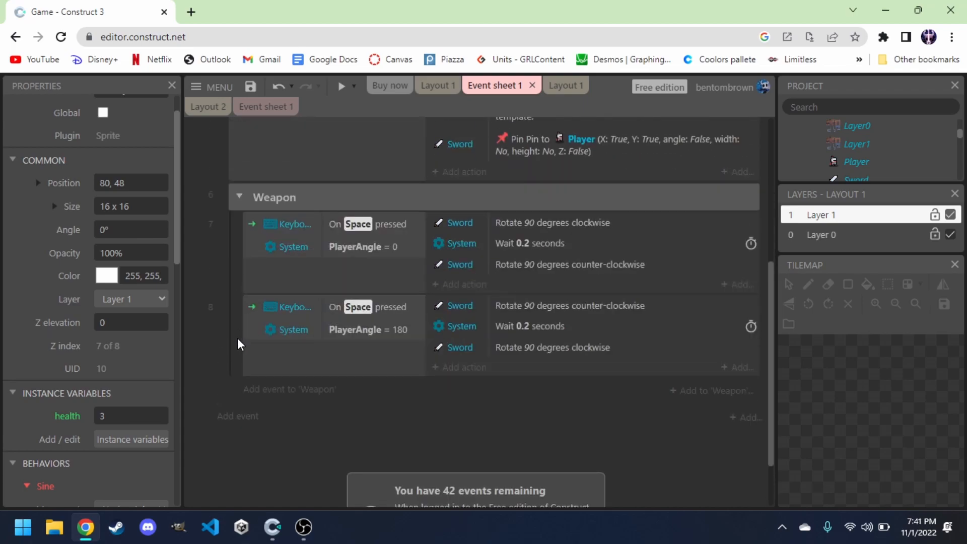
left_click(305, 388)
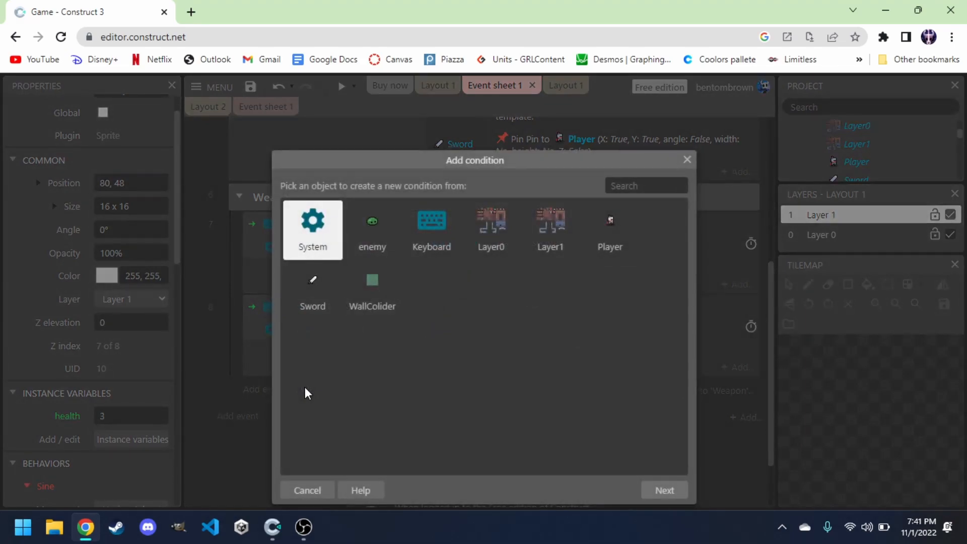
double_click(316, 301)
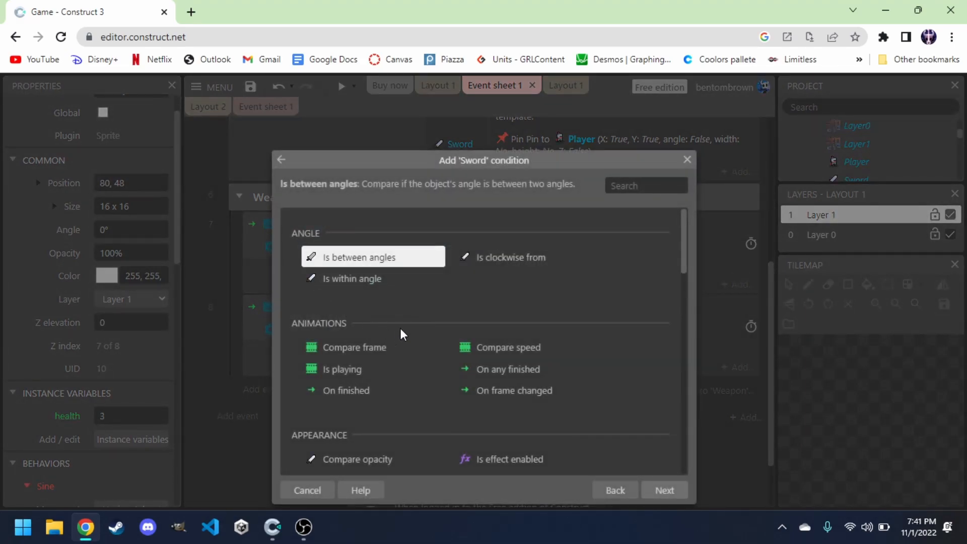
scroll(402, 330, "down", 3)
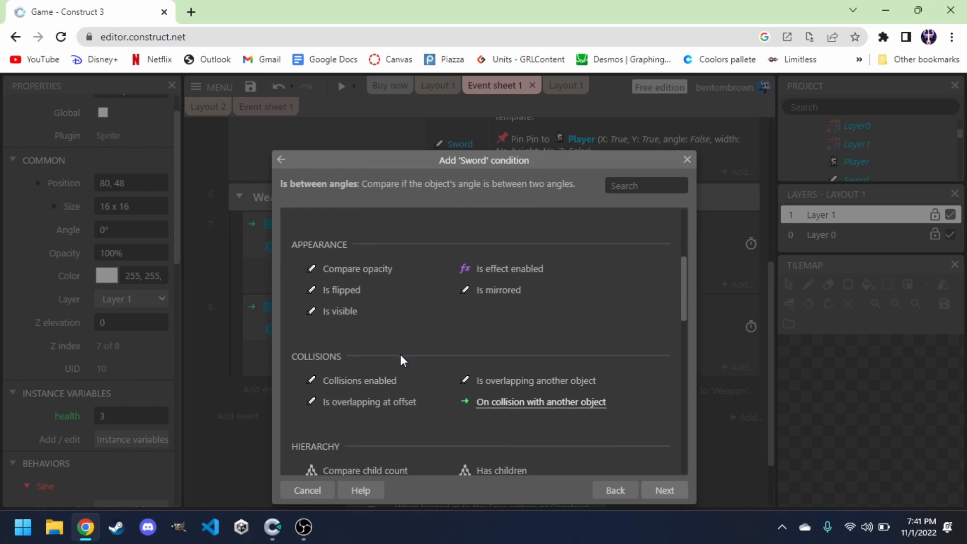
scroll(401, 381, "down", 1)
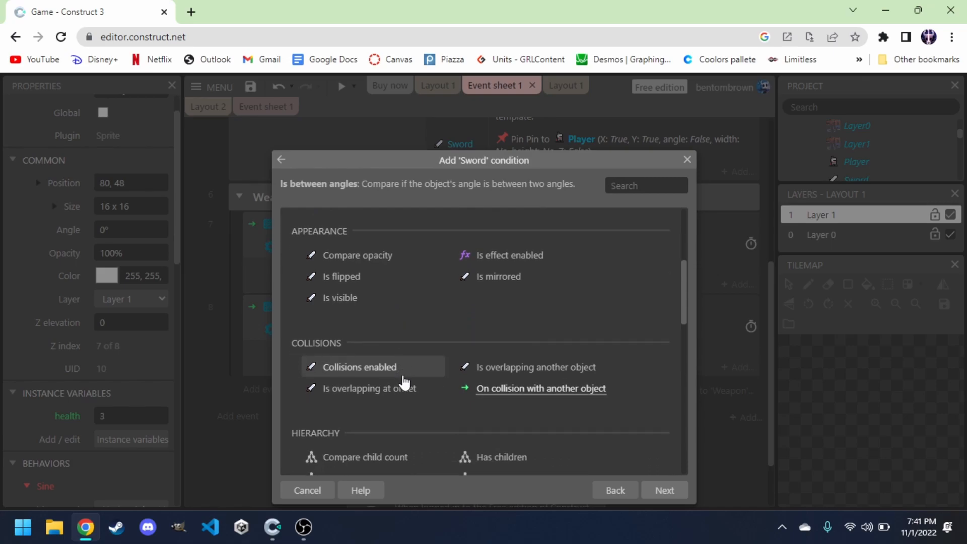
left_click(520, 375)
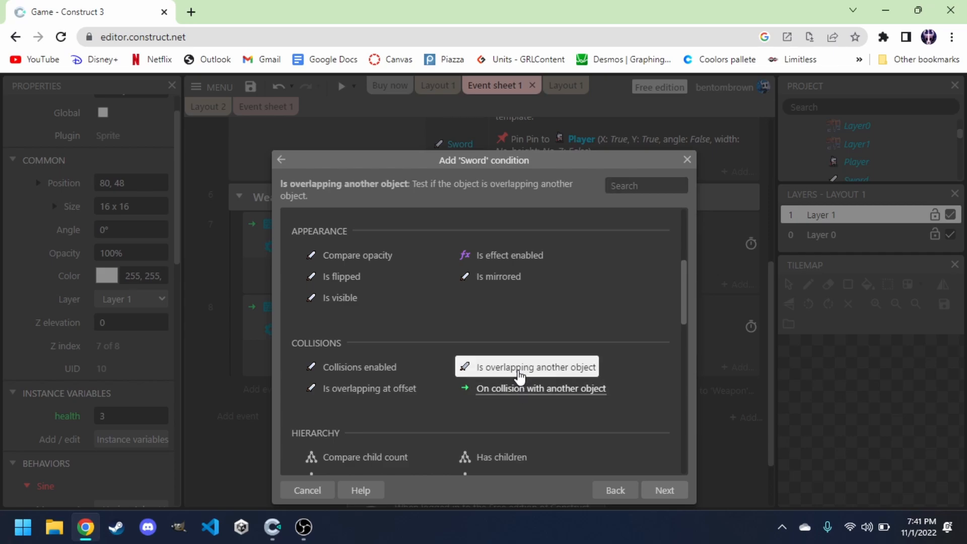
left_click(653, 497)
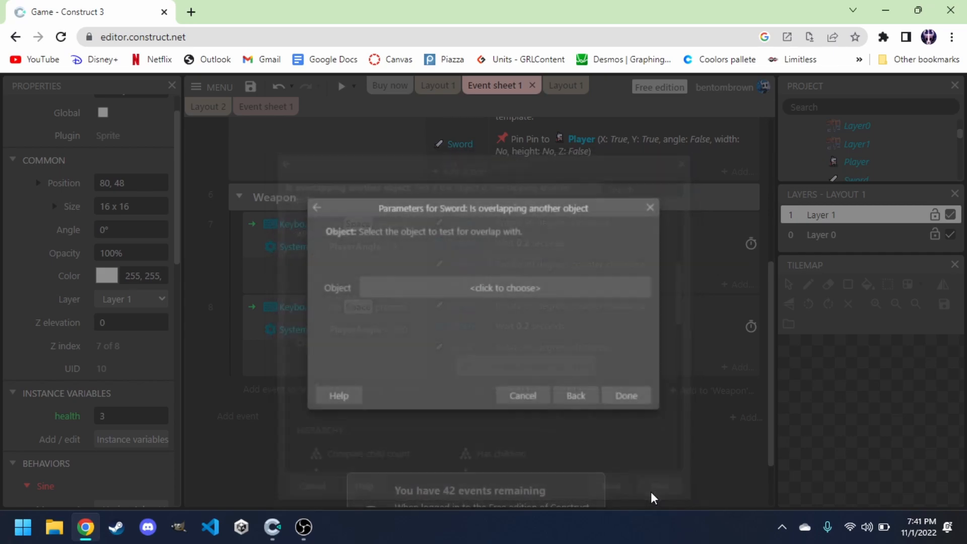
left_click(443, 288)
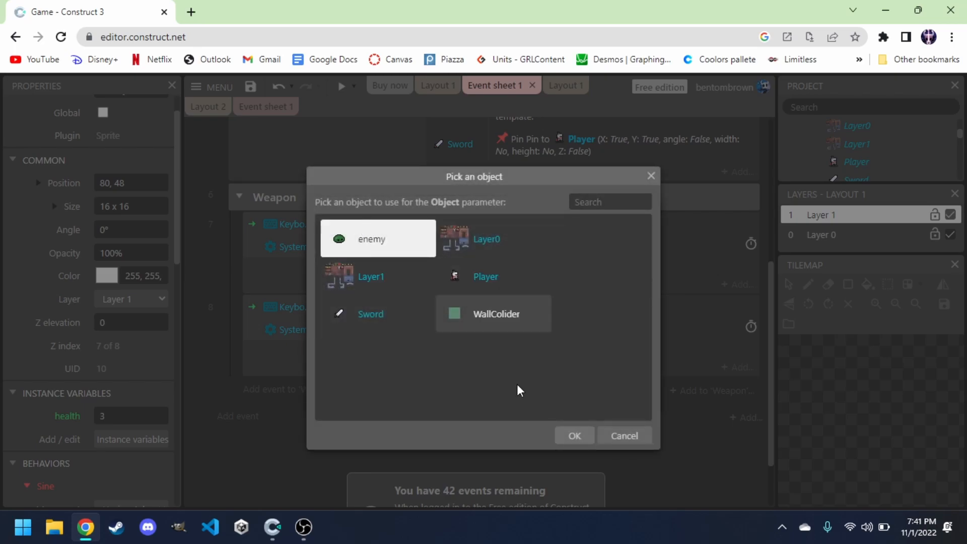
left_click(575, 440)
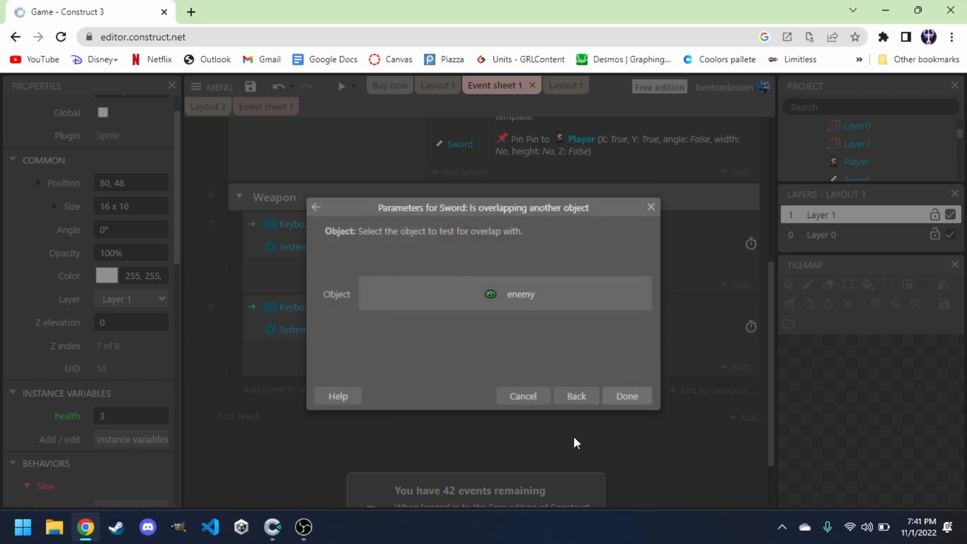
left_click(625, 396)
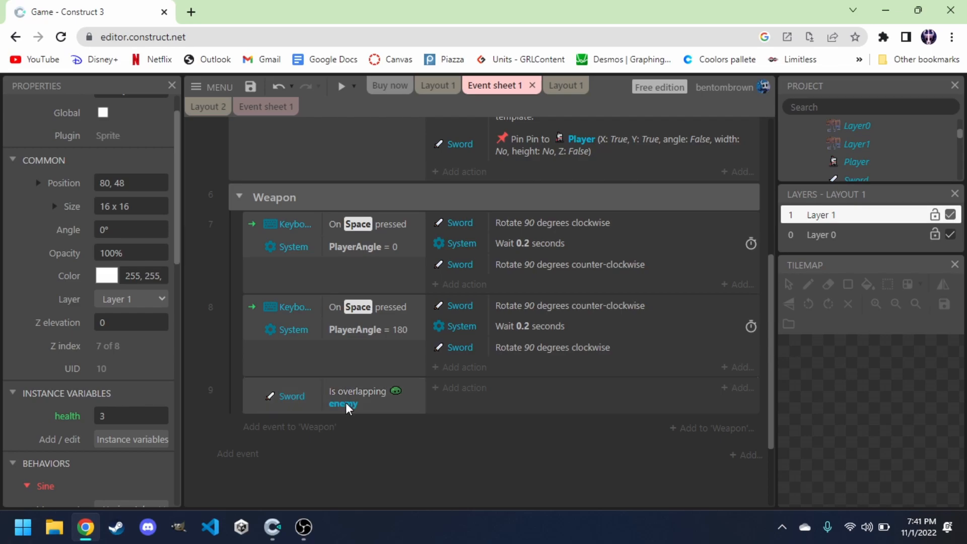
Add an action to the sword-overlap event that subtracts 1 from the enemy's health variable.
left_click(463, 388)
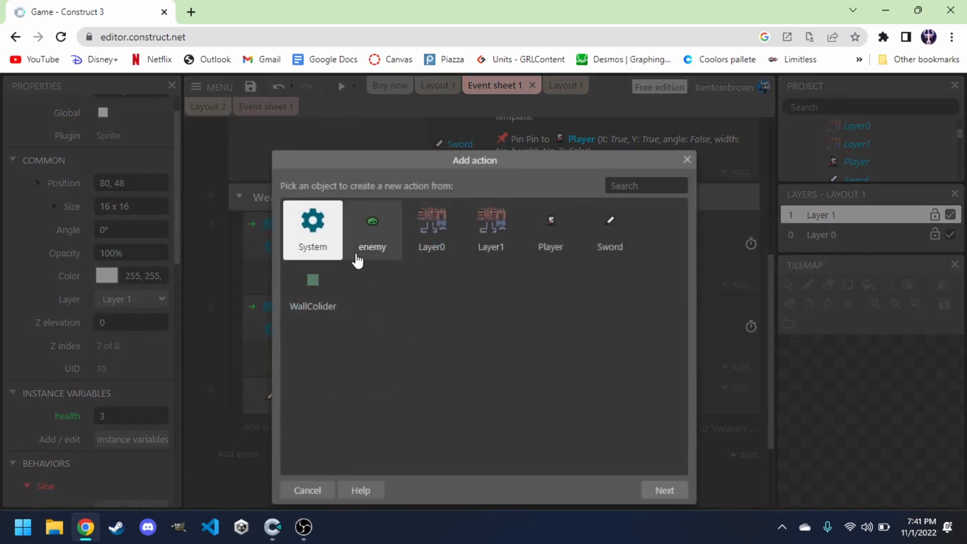
double_click(359, 239)
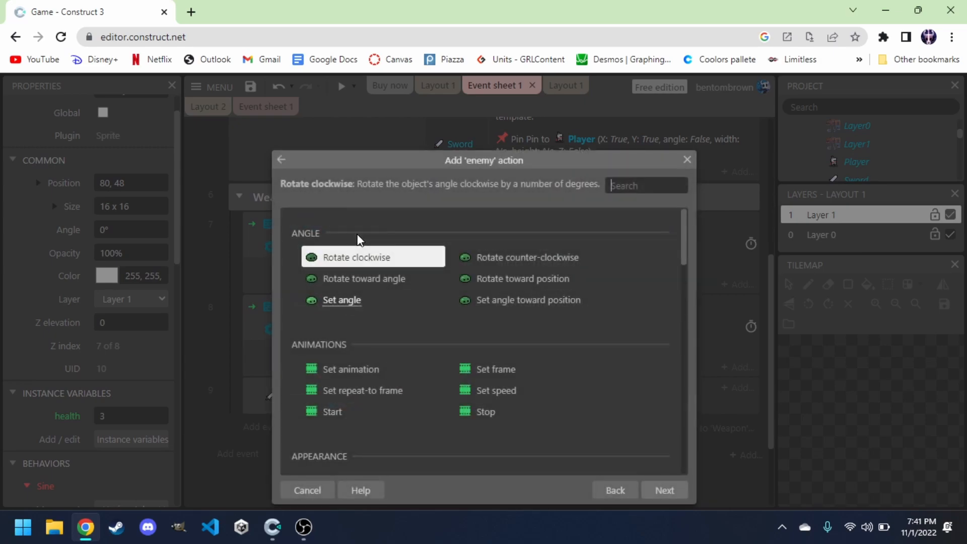
scroll(405, 310, "down", 4)
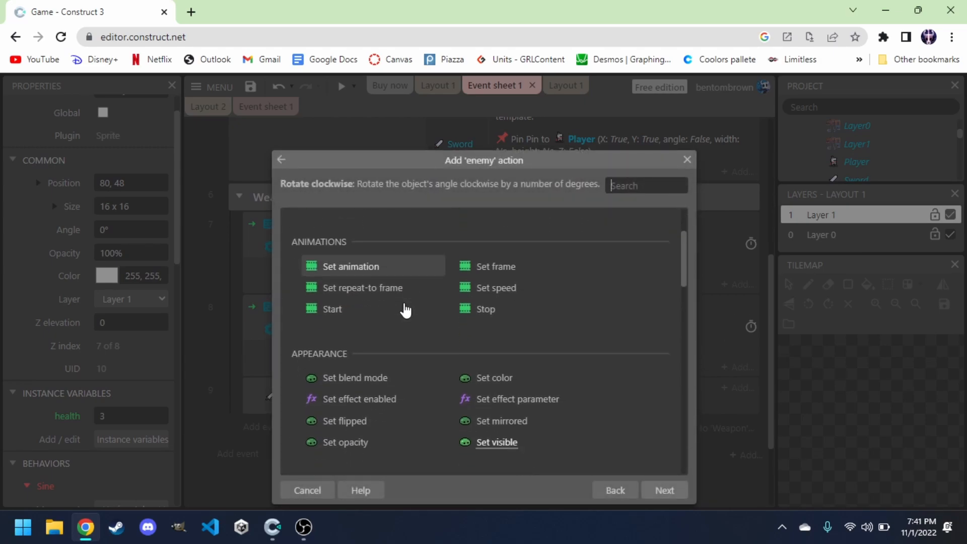
scroll(405, 310, "down", 3)
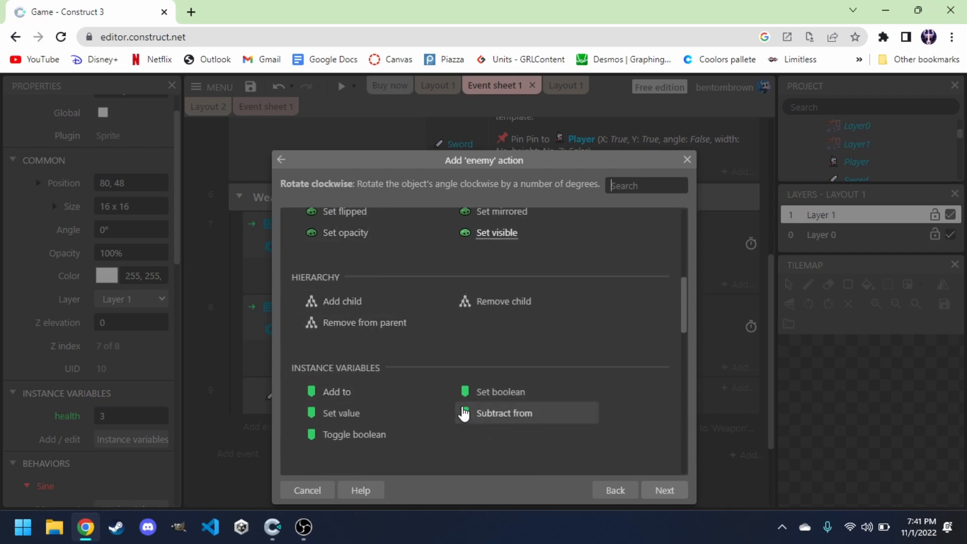
double_click(512, 418)
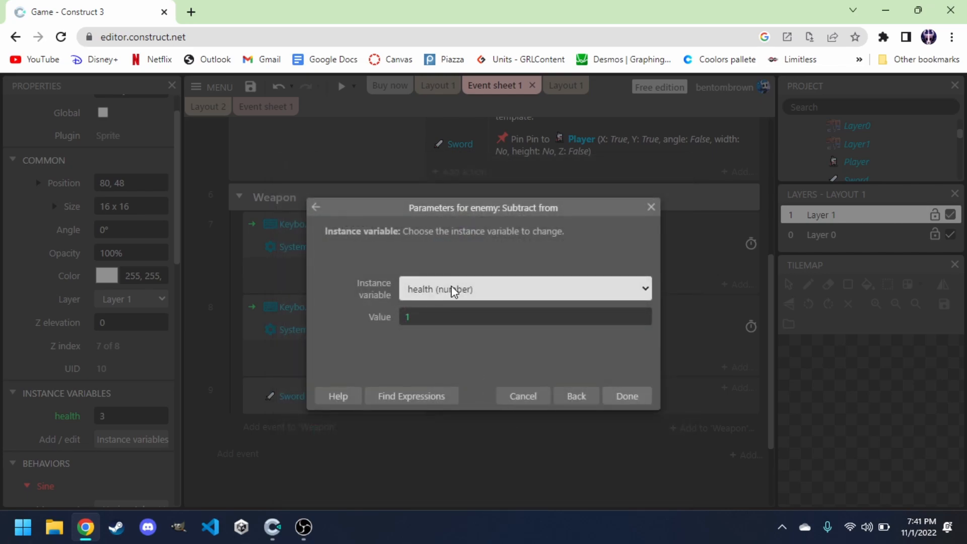
left_click(523, 289)
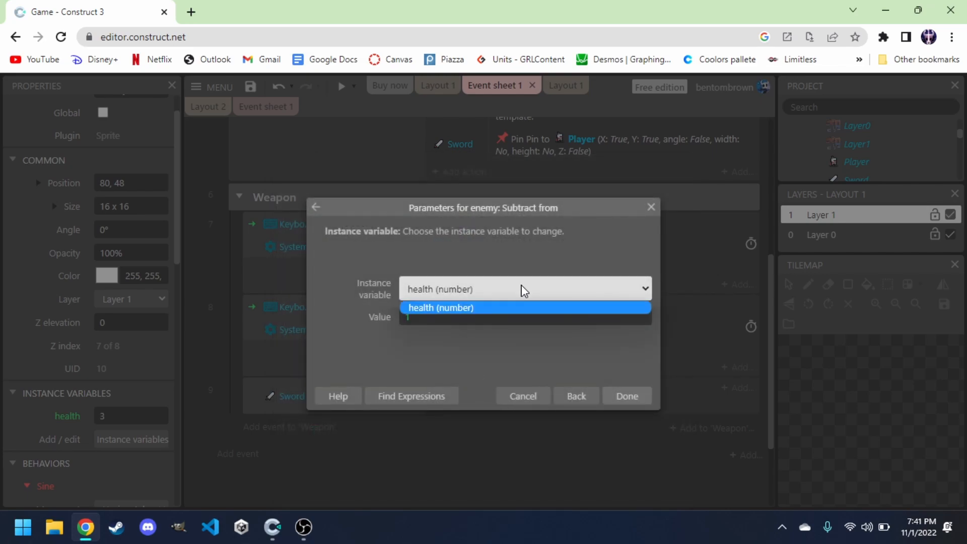
left_click(523, 291)
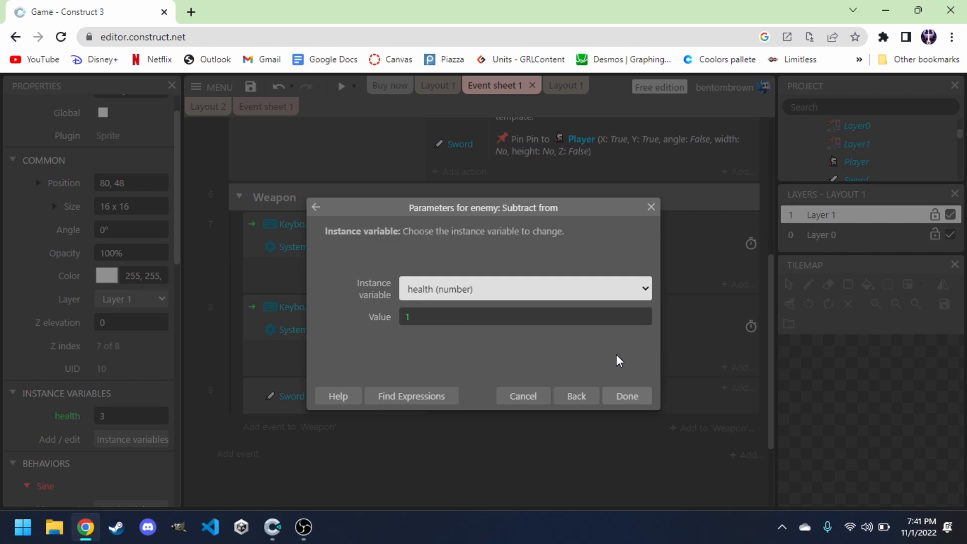
left_click(636, 399)
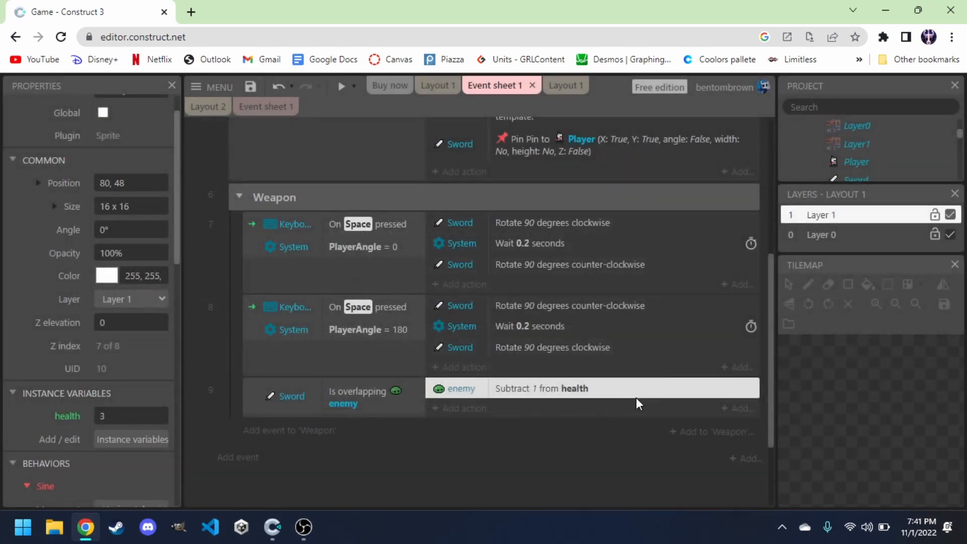
Add a System Trigger once while true condition to the sword-overlapping-enemy event.
left_click(441, 439)
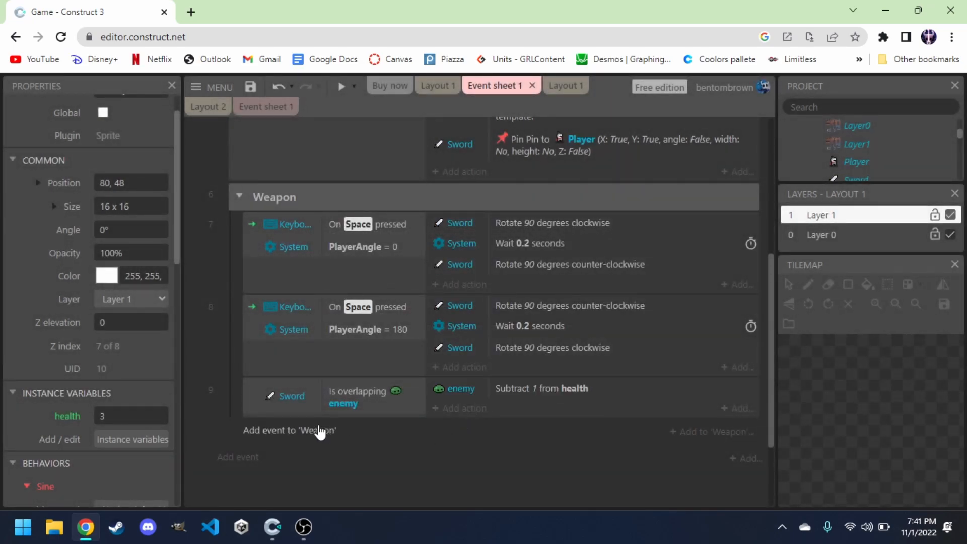
left_click(252, 405)
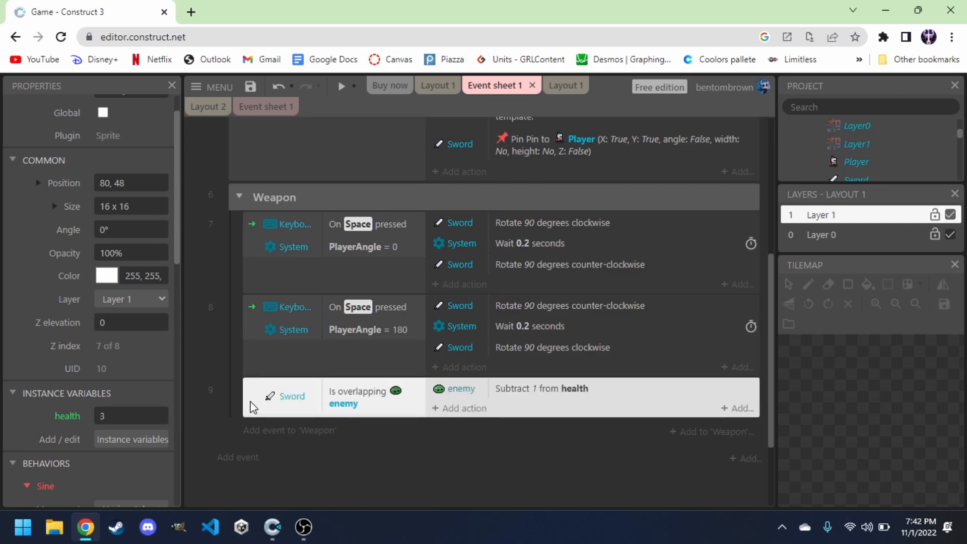
key("c")
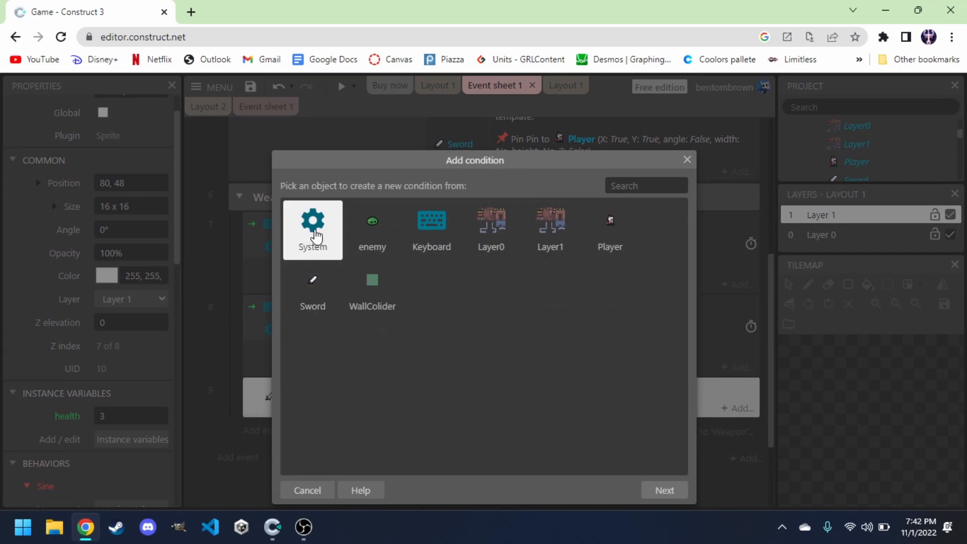
double_click(314, 230)
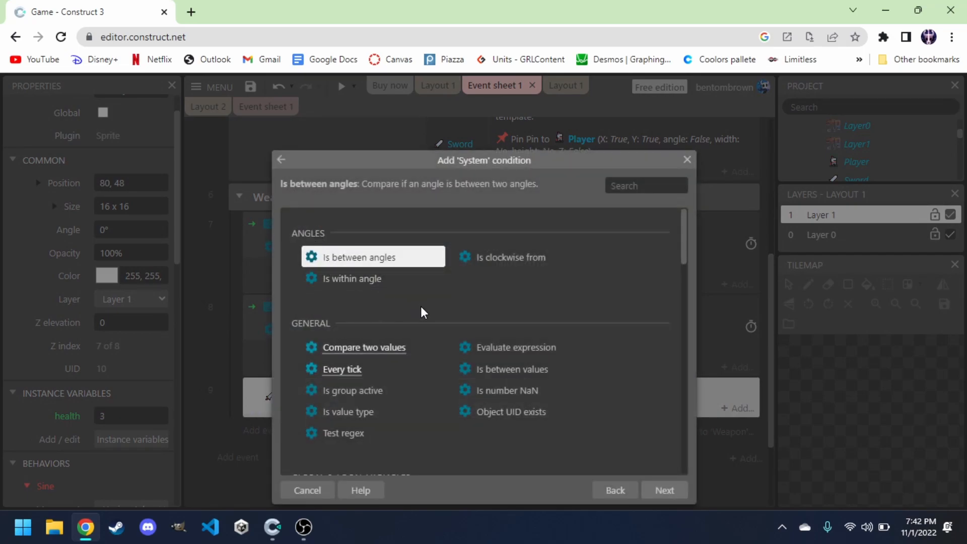
type("t")
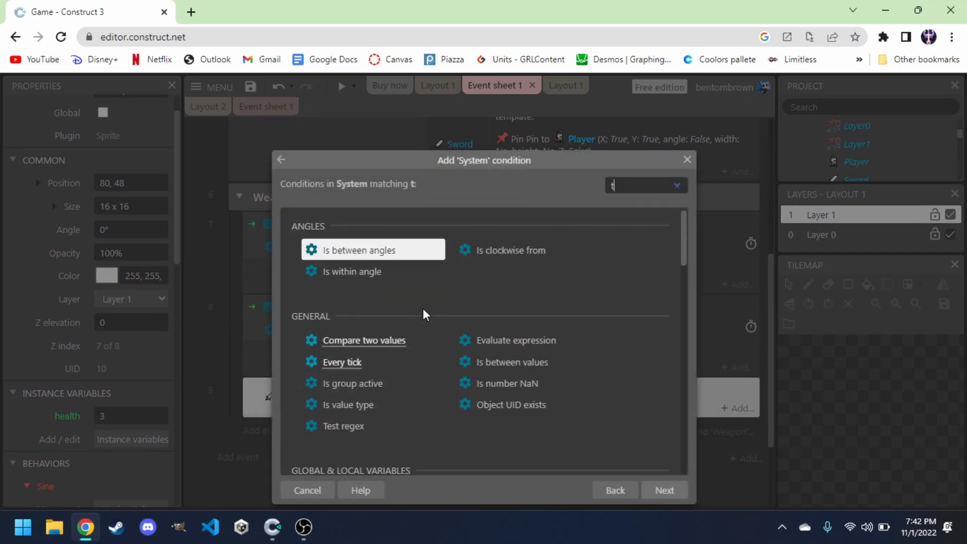
type("rigger")
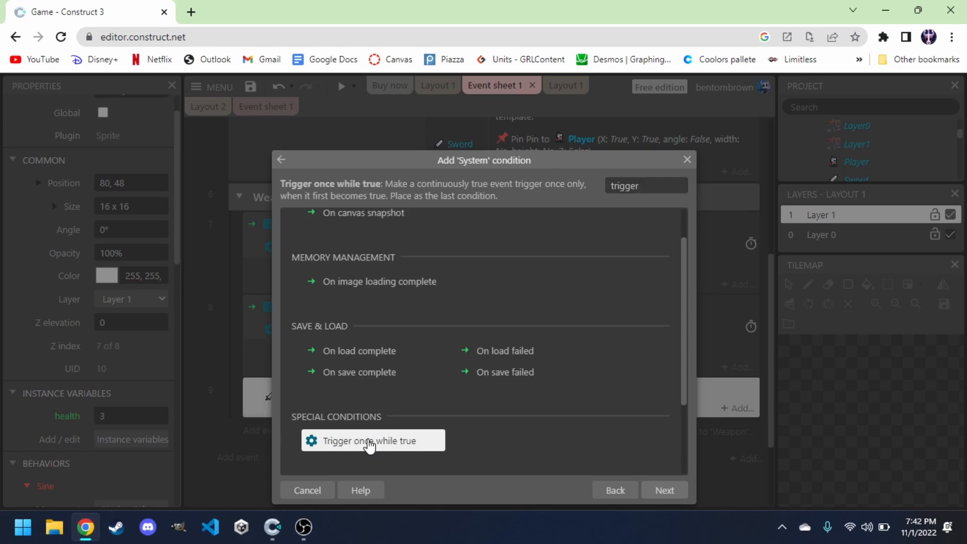
double_click(370, 446)
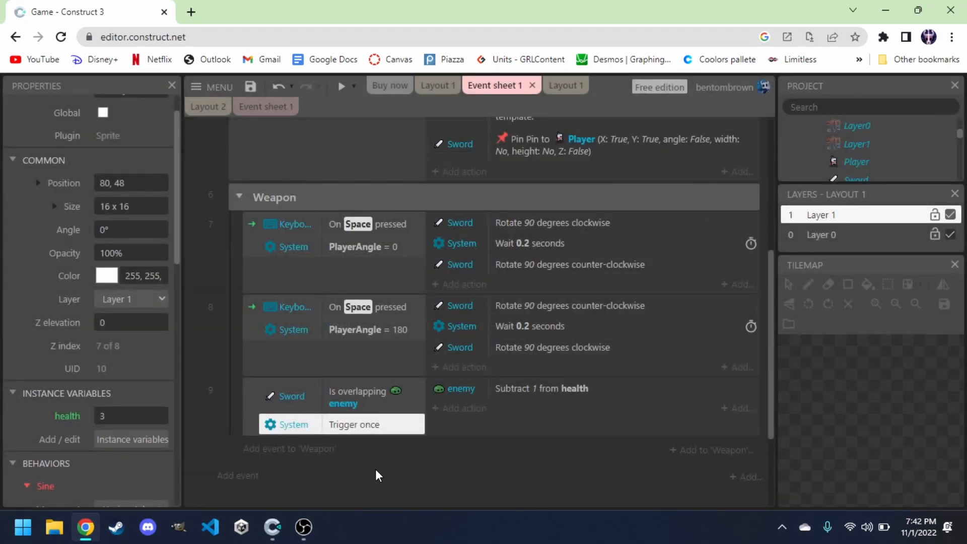
Preview the game, move the knight into the slime to test the hit, and close the preview.
left_click(443, 481)
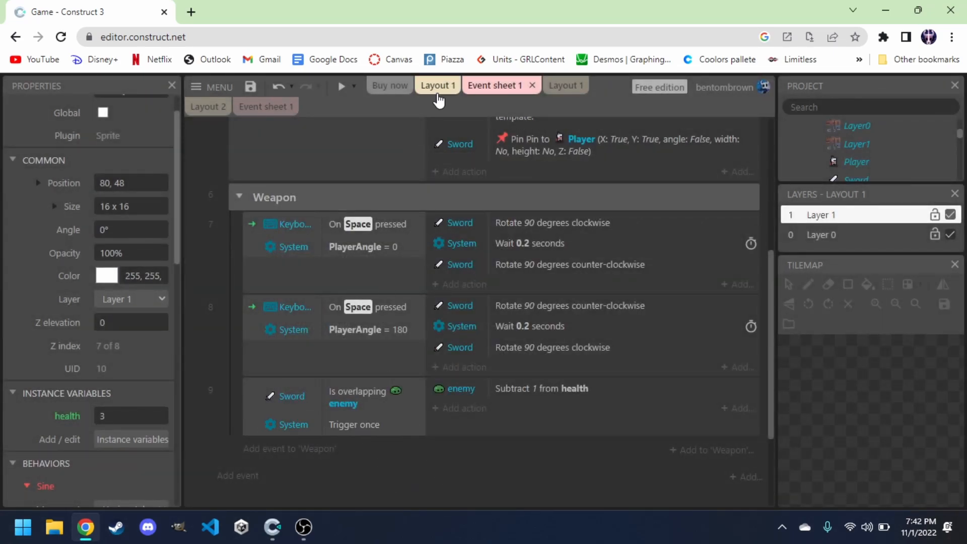
left_click(342, 91)
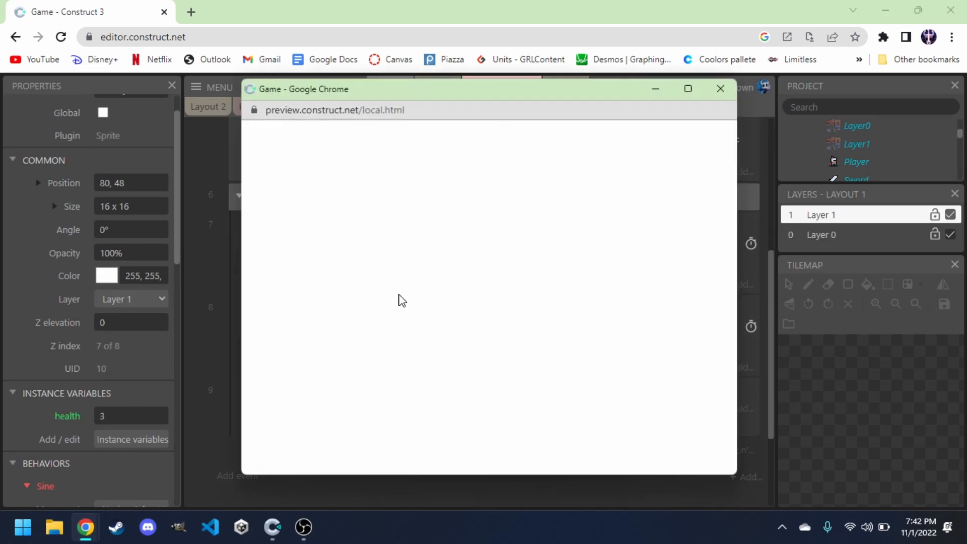
key("Right")
key("Up")
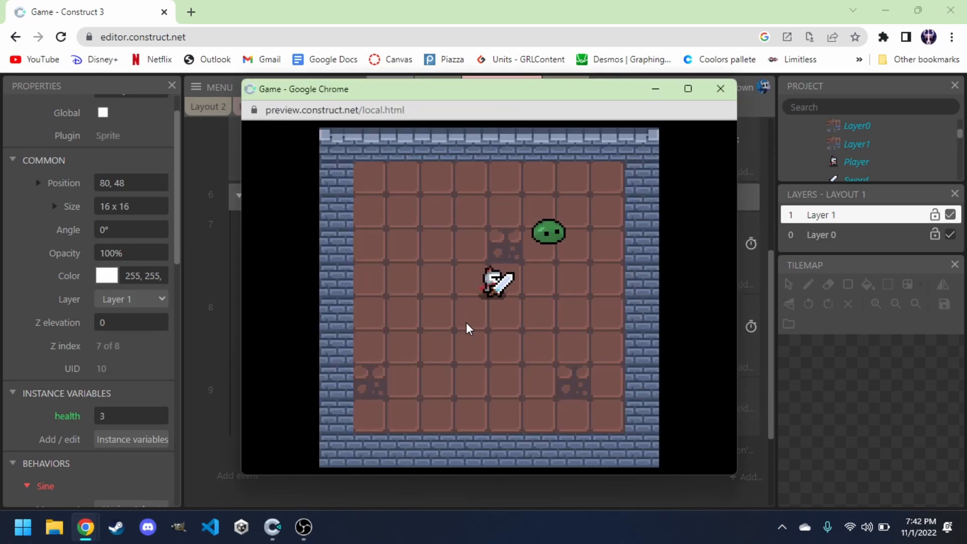
key("Right")
key("Left")
key("Left")
key("Up")
key("Down")
key("Right")
key("Right")
key("Up")
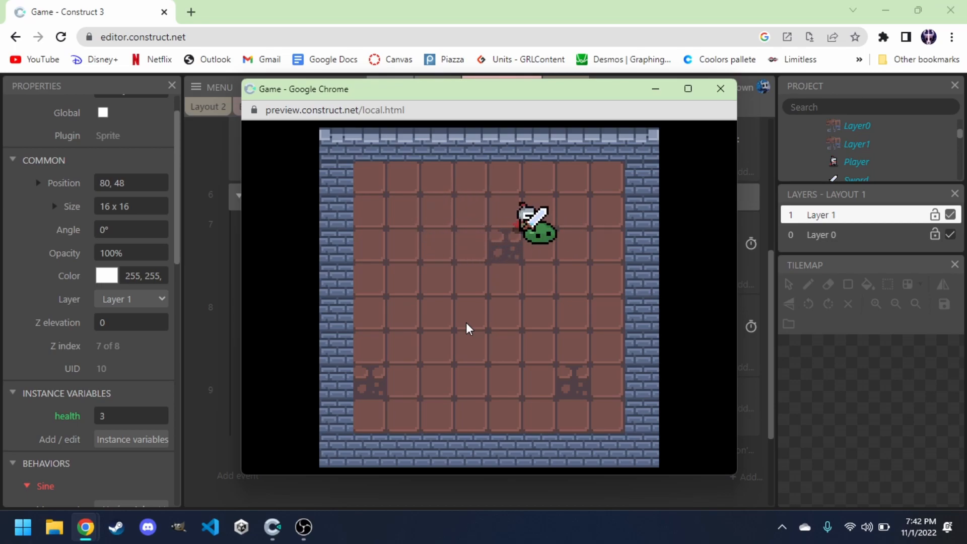
key("Up")
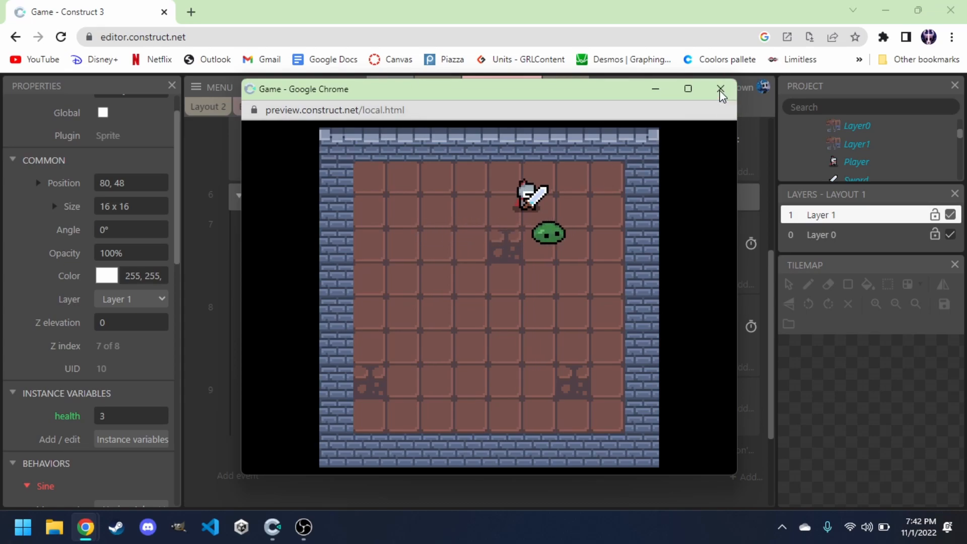
left_click(721, 91)
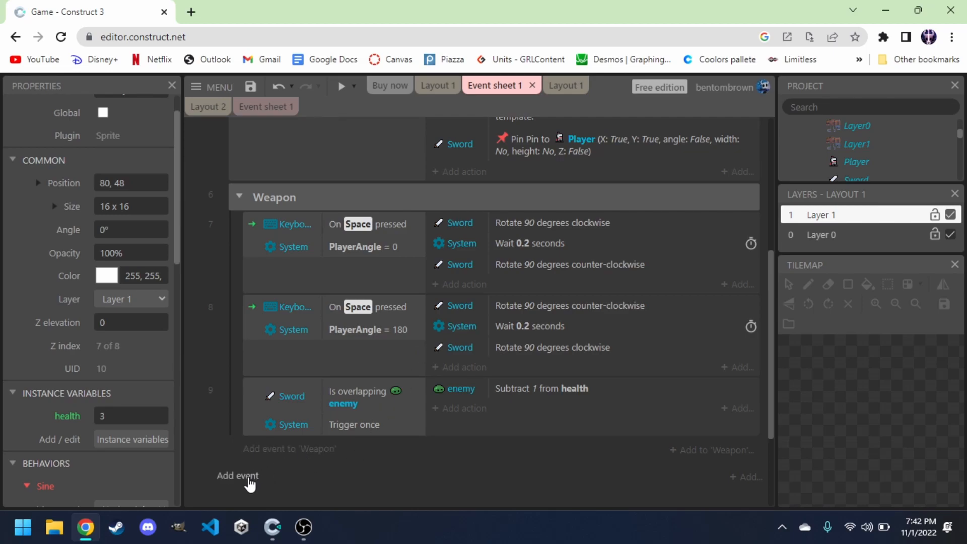
Add a new event with the enemy condition health less than or equal to 0.
left_click(242, 479)
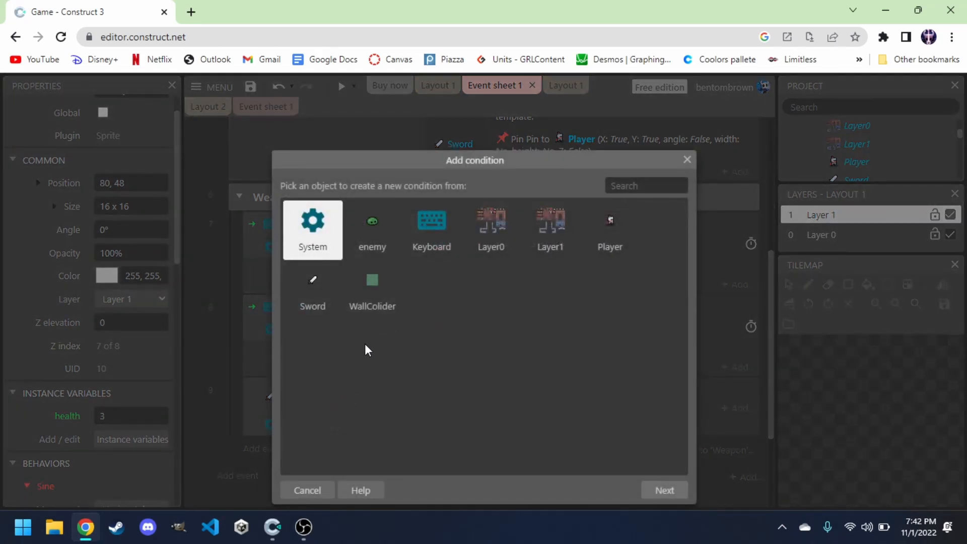
double_click(372, 237)
scroll(432, 392, "down", 3)
scroll(431, 392, "down", 5)
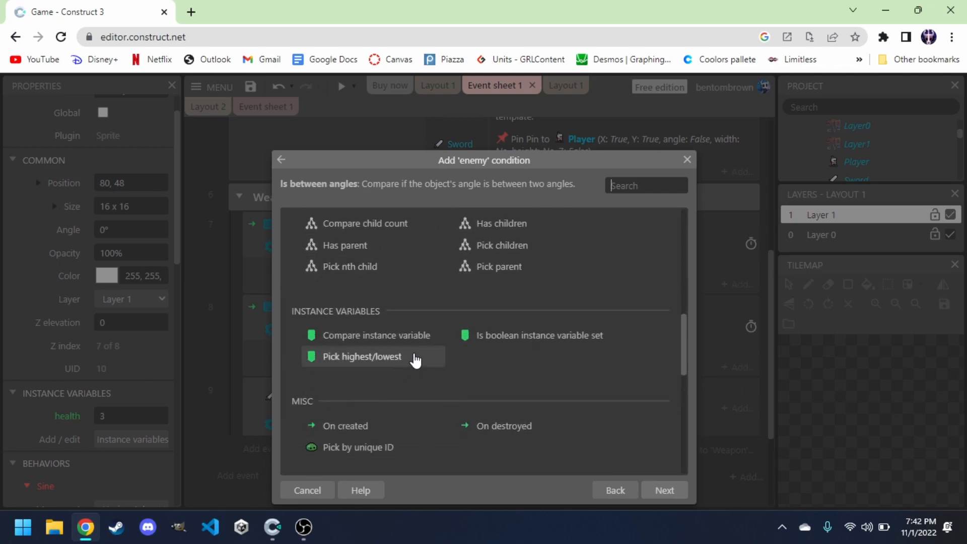
double_click(342, 336)
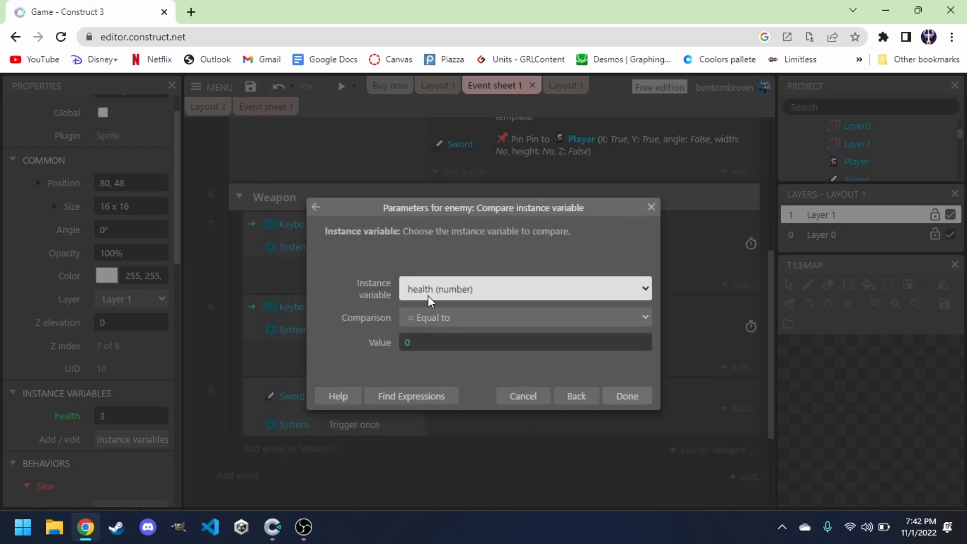
left_click(443, 318)
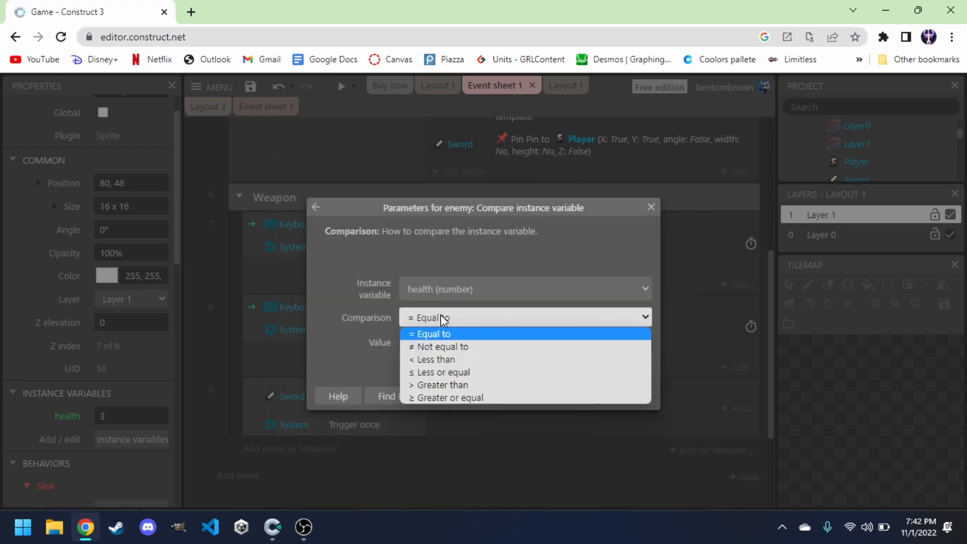
left_click(445, 372)
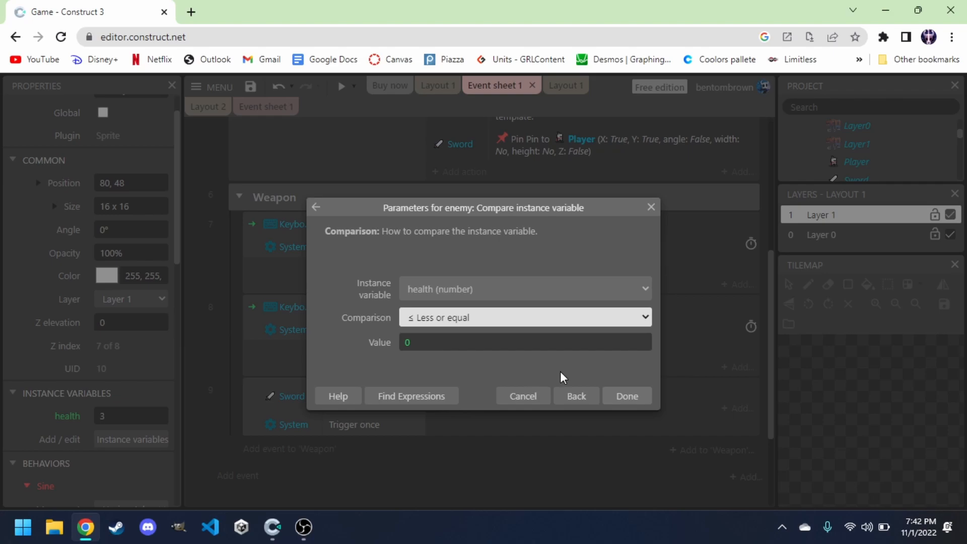
left_click(625, 396)
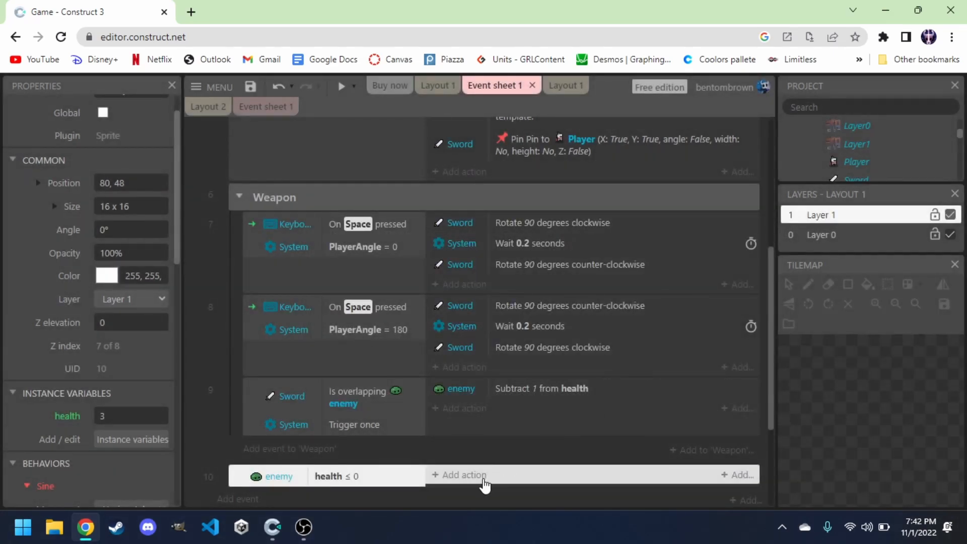
Add a Destroy enemy action to the health less-or-equal-0 event.
left_click(456, 476)
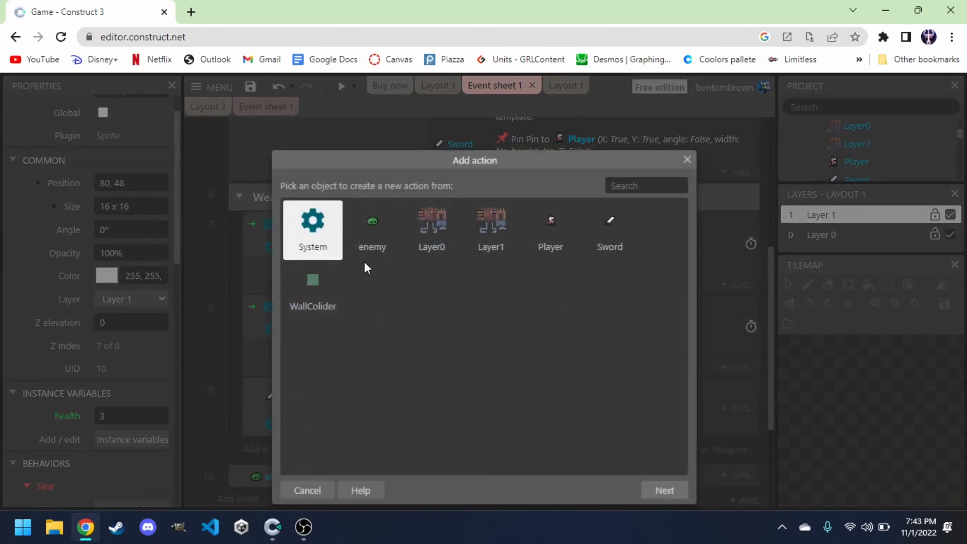
double_click(369, 241)
scroll(378, 322, "down", 4)
scroll(378, 324, "down", 6)
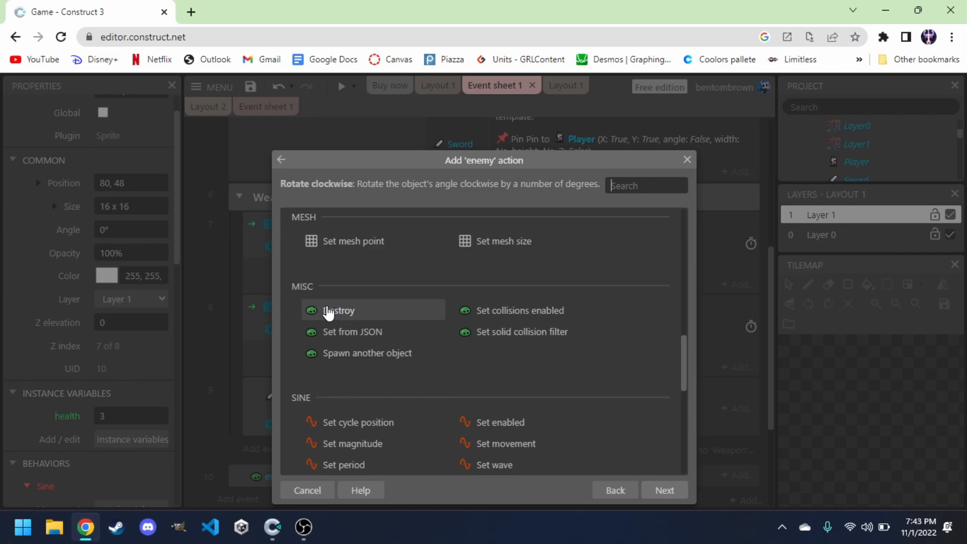
left_click(328, 312)
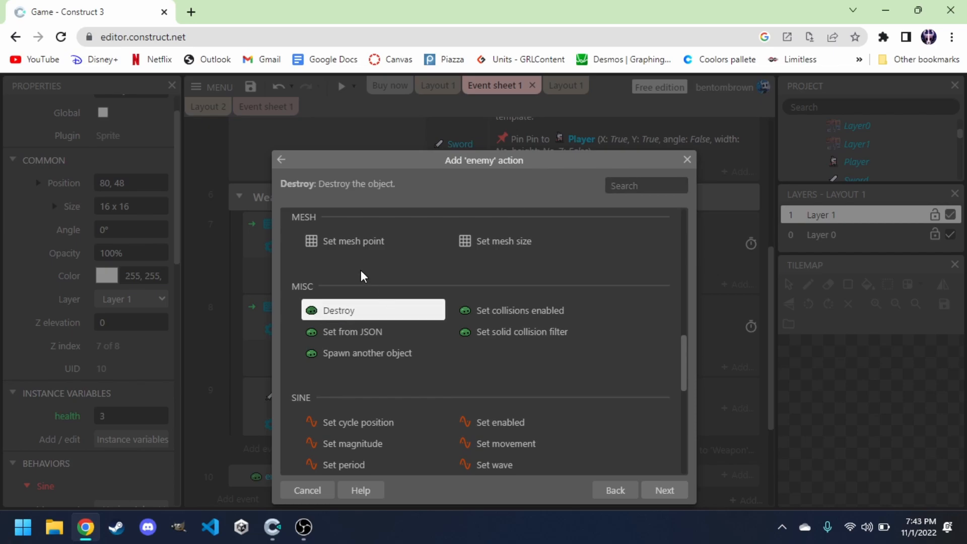
left_click(665, 491)
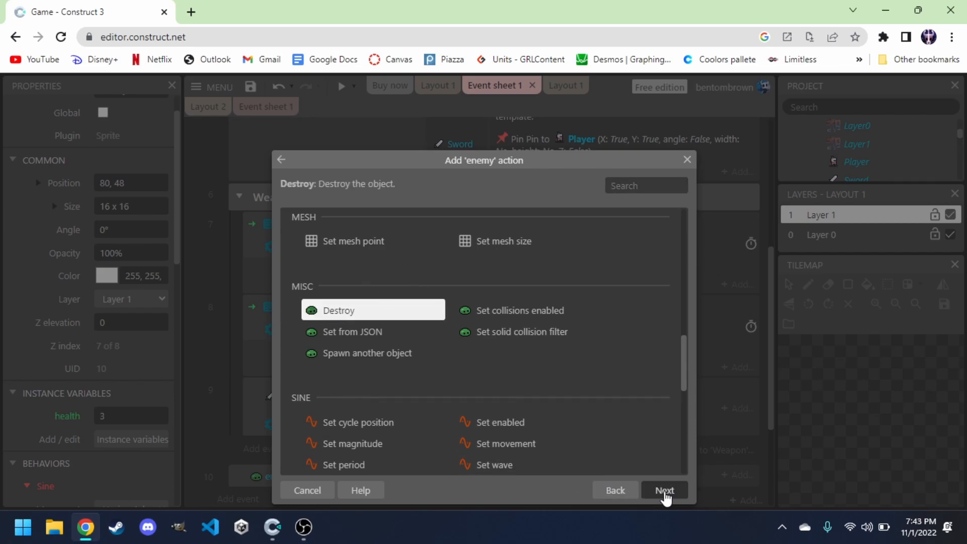
Preview the game, steer the knight into the slime to test destroying it, and close the preview.
scroll(384, 482, "up", 1)
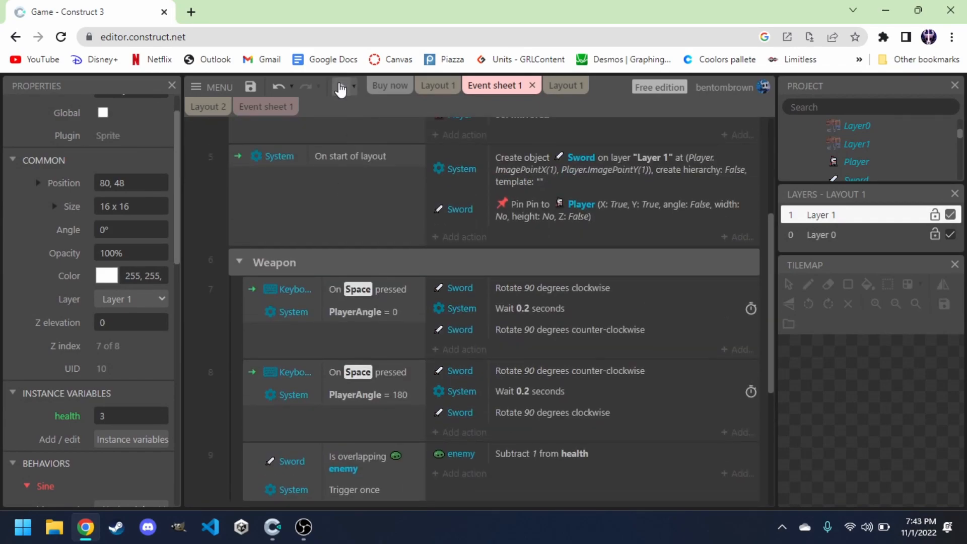
left_click(341, 85)
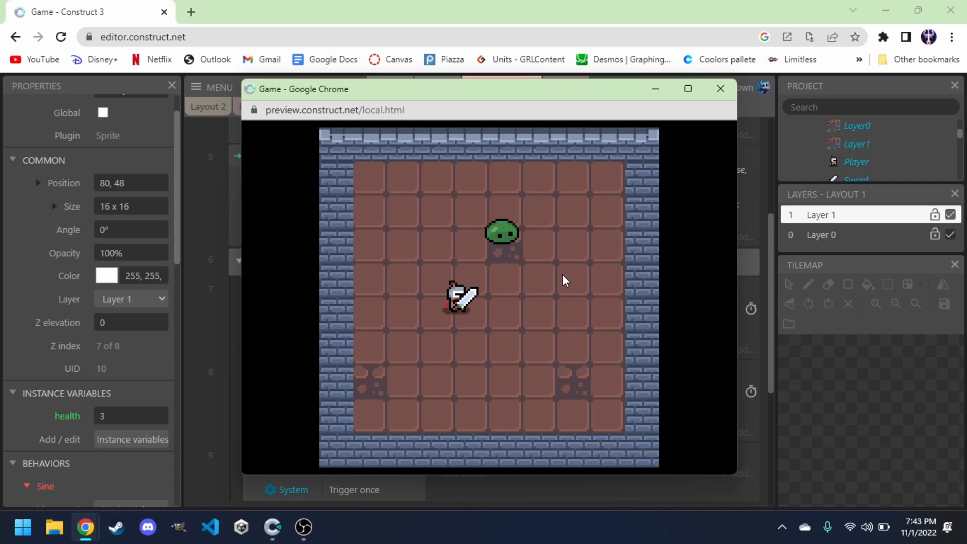
key("Up")
key("Up")
key("Right")
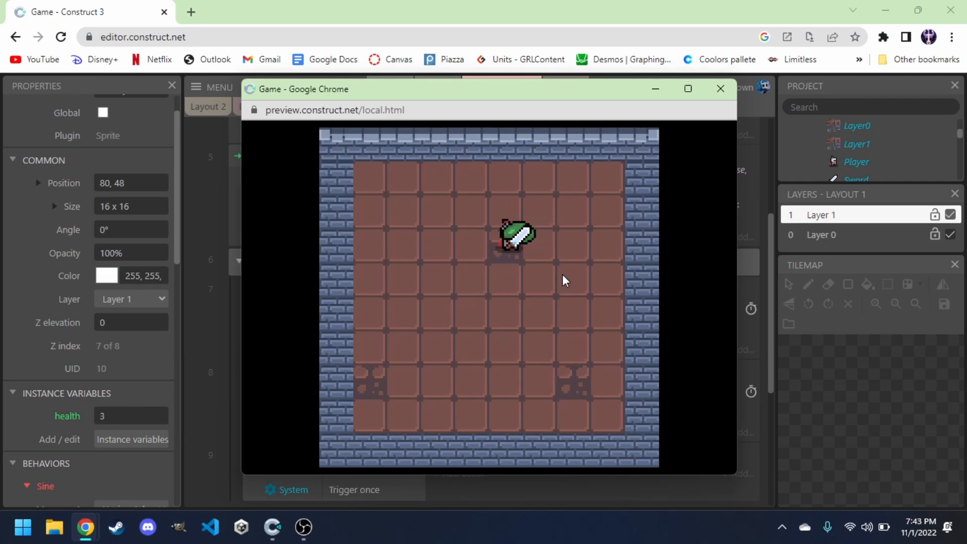
key("Left")
key("Right")
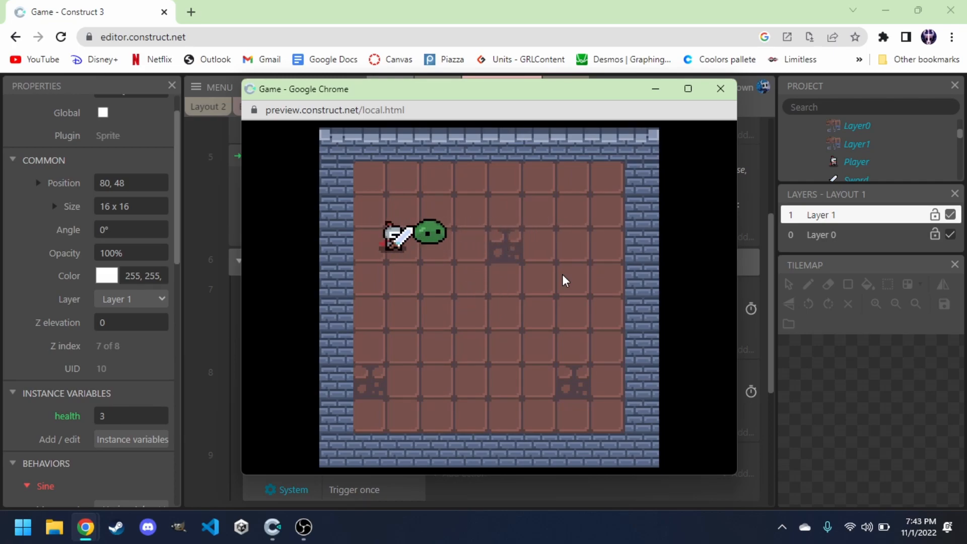
key("Left")
key("Up")
key("Left")
key("Right")
key("Left")
key("Right")
key("Right")
key("Left")
key("Down")
key("Right")
key("Left")
key("Down")
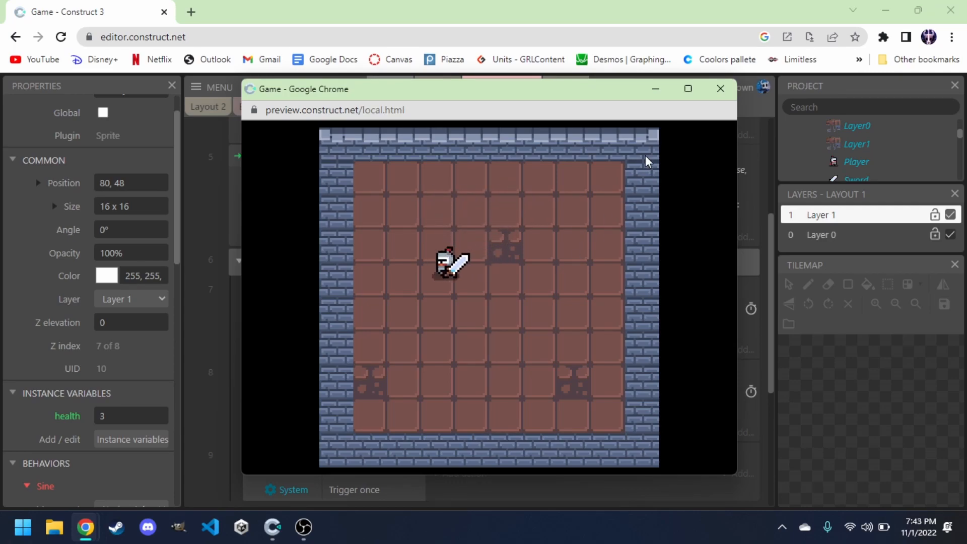
left_click(721, 89)
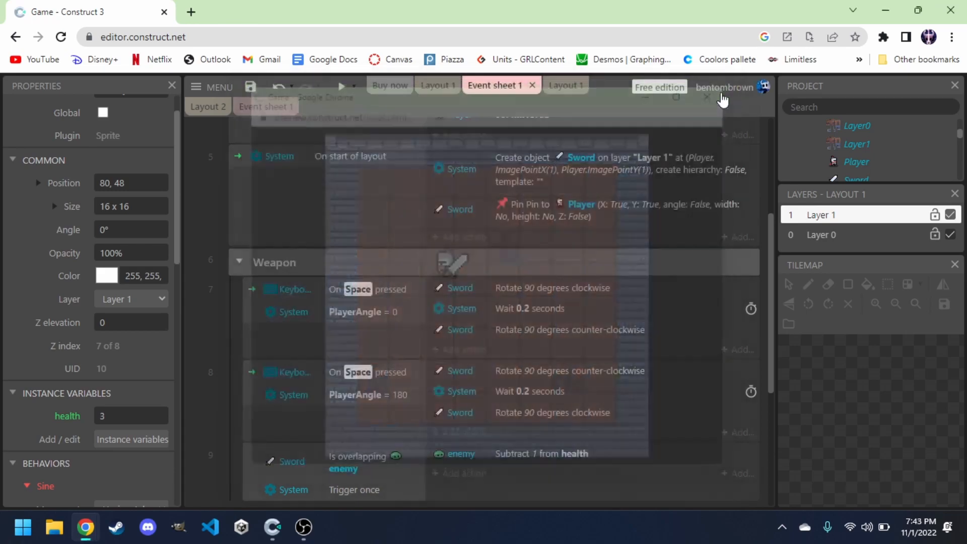
Paste two more slime copies into the layout, placing one to the knight's lower right and one near the bottom left.
left_click(437, 90)
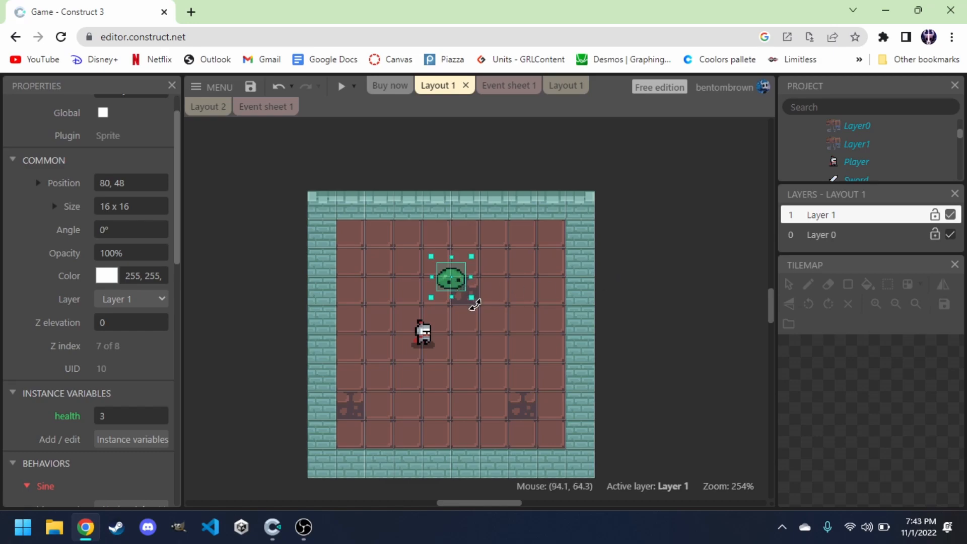
key("ctrl+v")
left_click(510, 335)
left_click_drag(517, 344, 460, 430)
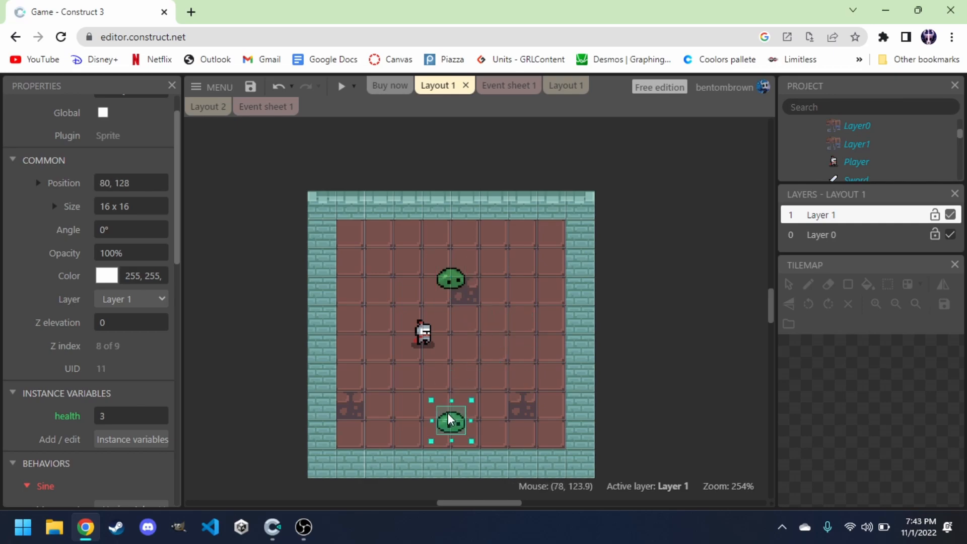
left_click(519, 351)
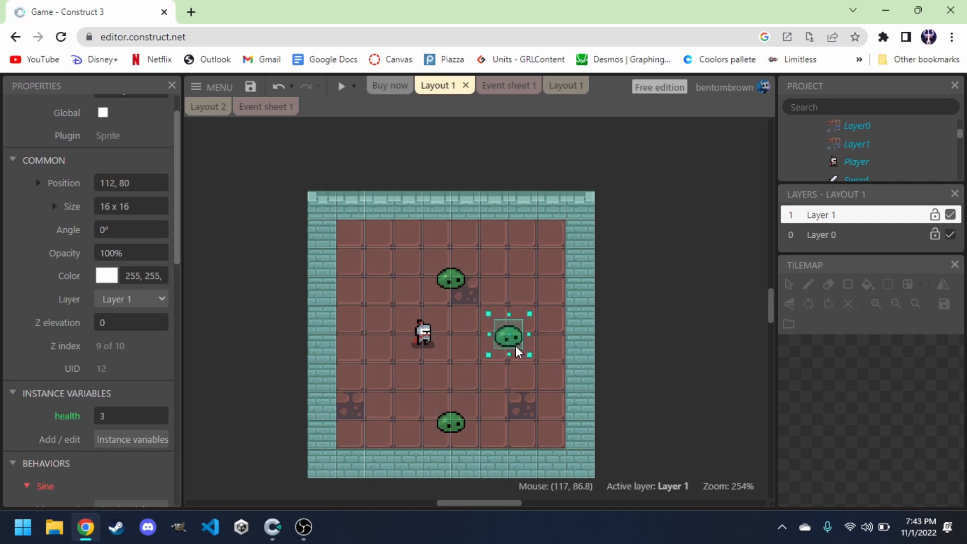
left_click_drag(517, 352, 488, 381)
left_click_drag(454, 432, 397, 432)
scroll(151, 368, "down", 5)
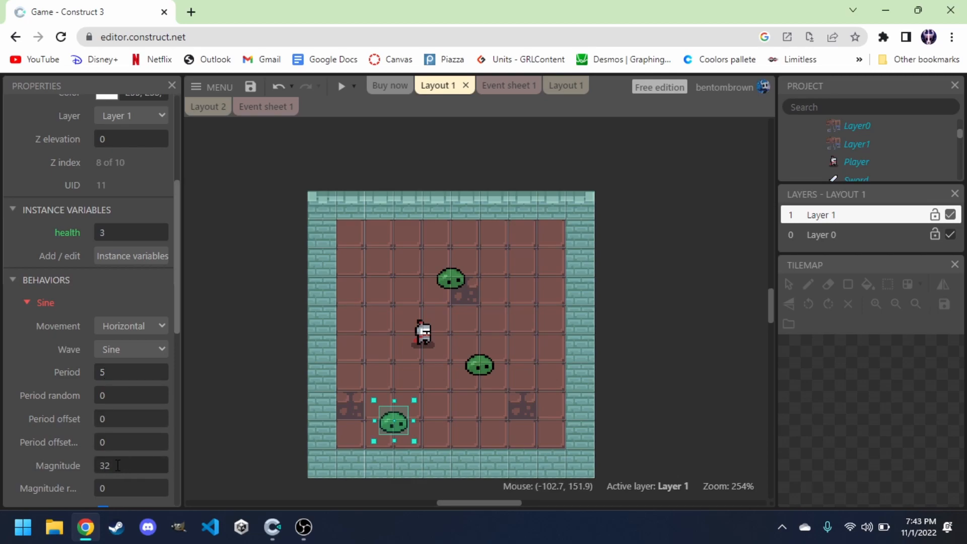
left_click(120, 375)
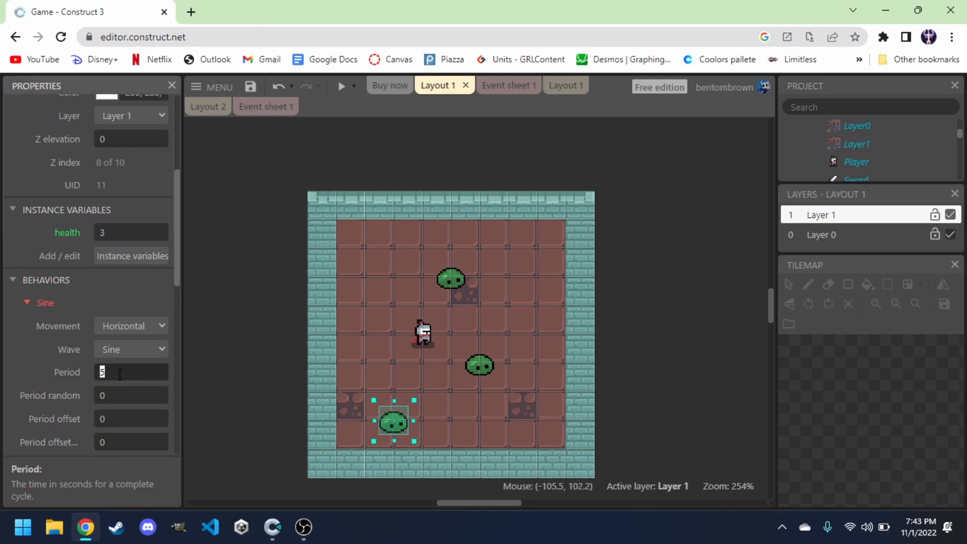
left_click(239, 365)
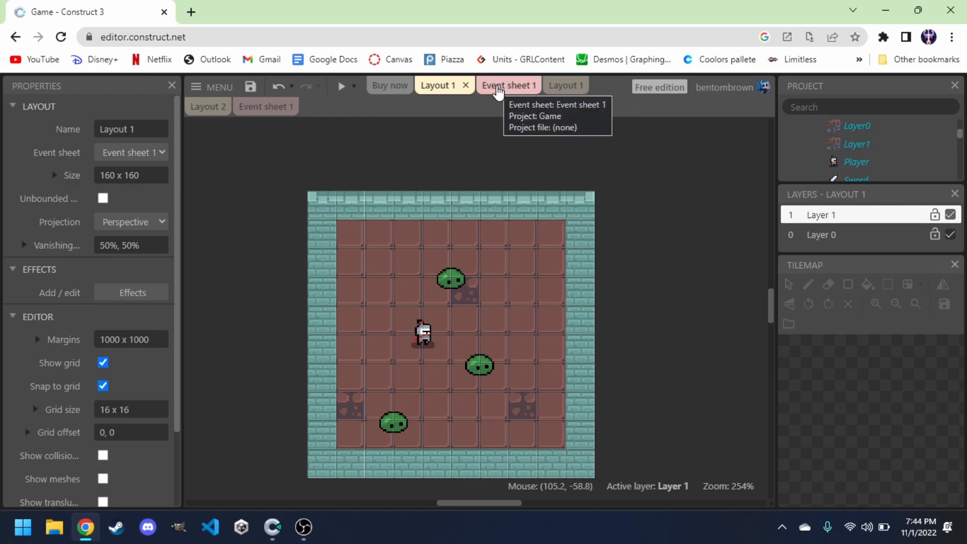
Collapse the Weapon group in the event sheet.
left_click(499, 90)
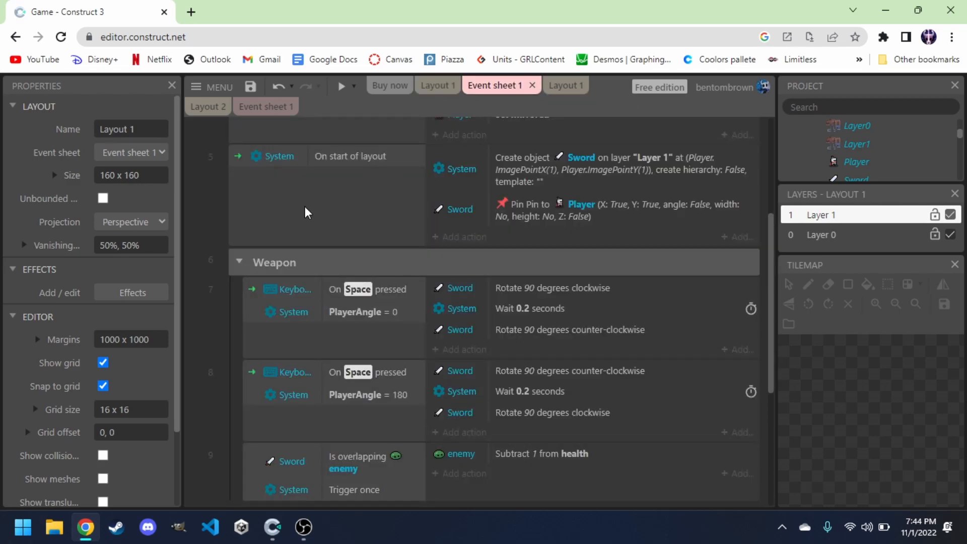
left_click(238, 266)
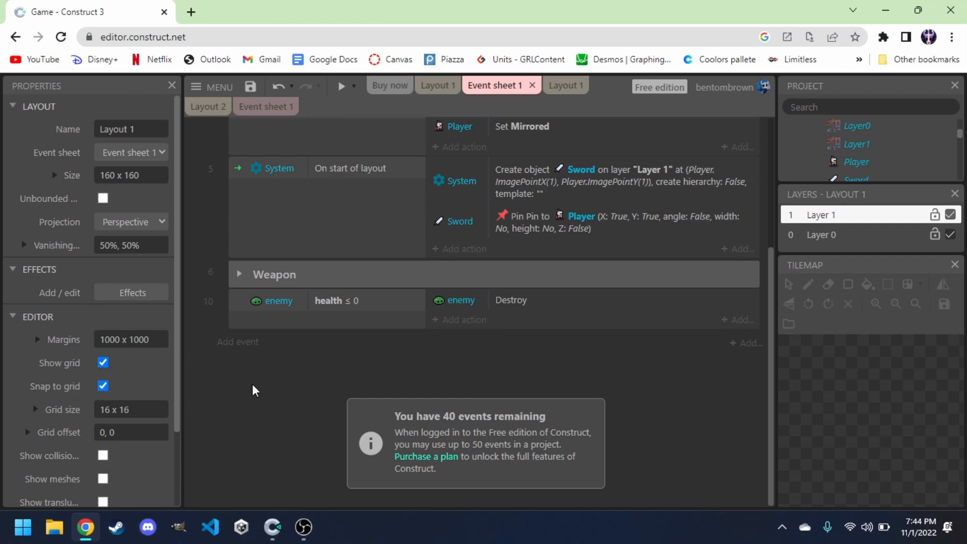
scroll(253, 391, "up", 4)
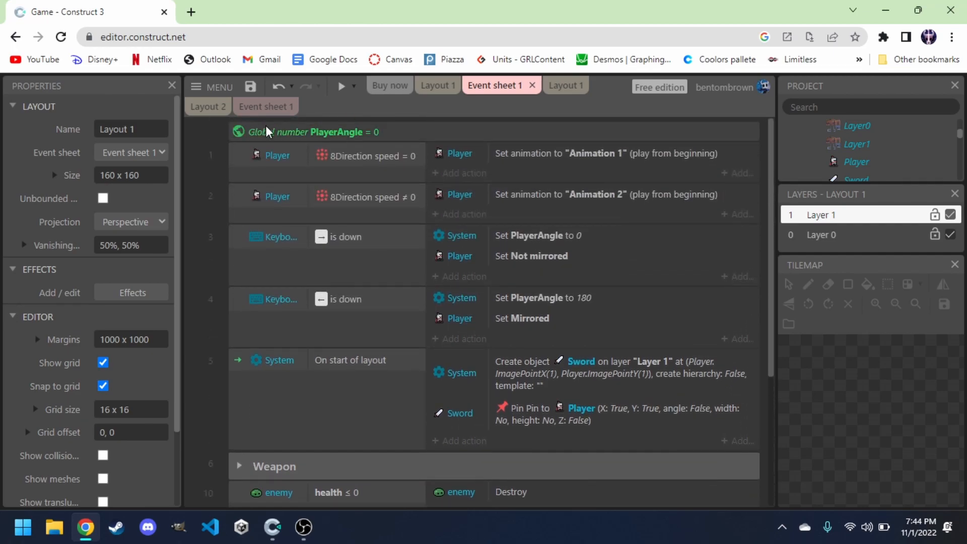
left_click(272, 132)
scroll(316, 429, "down", 3)
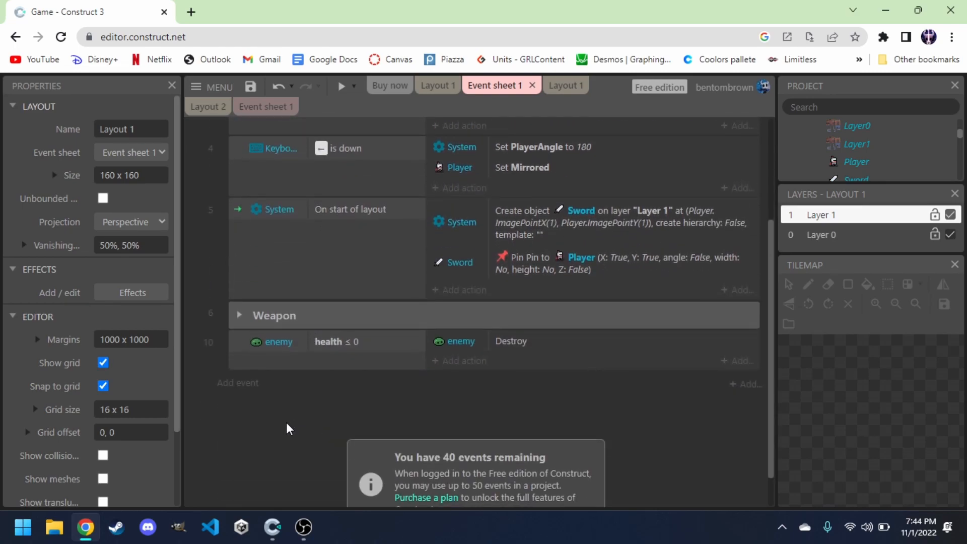
Add a global number variable named enemyCount with initial value 0.
right_click(289, 429)
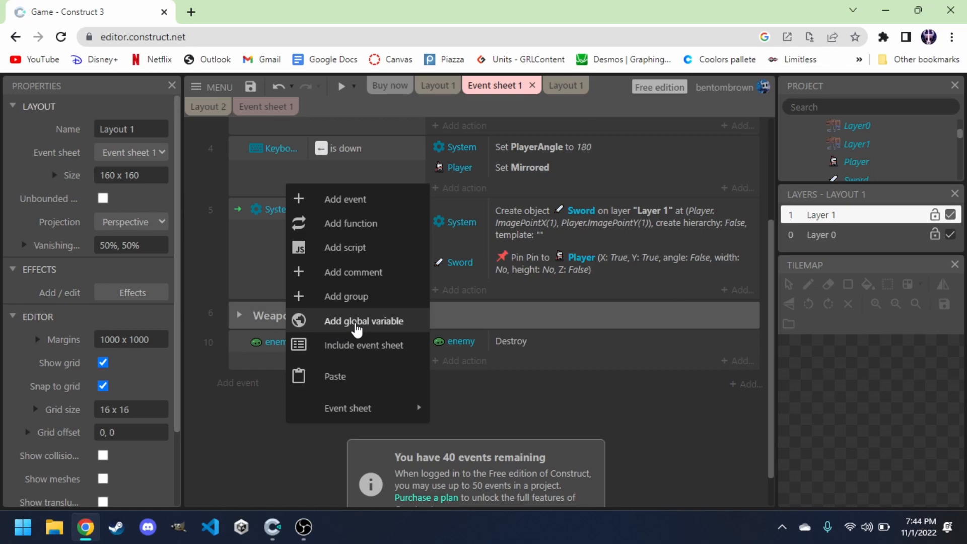
left_click(356, 327)
type("Enemycou")
key("BackSpace")
key("BackSpace")
key("BackSpace")
key("ctrl+BackSpace")
type("enemyCount")
left_click(428, 275)
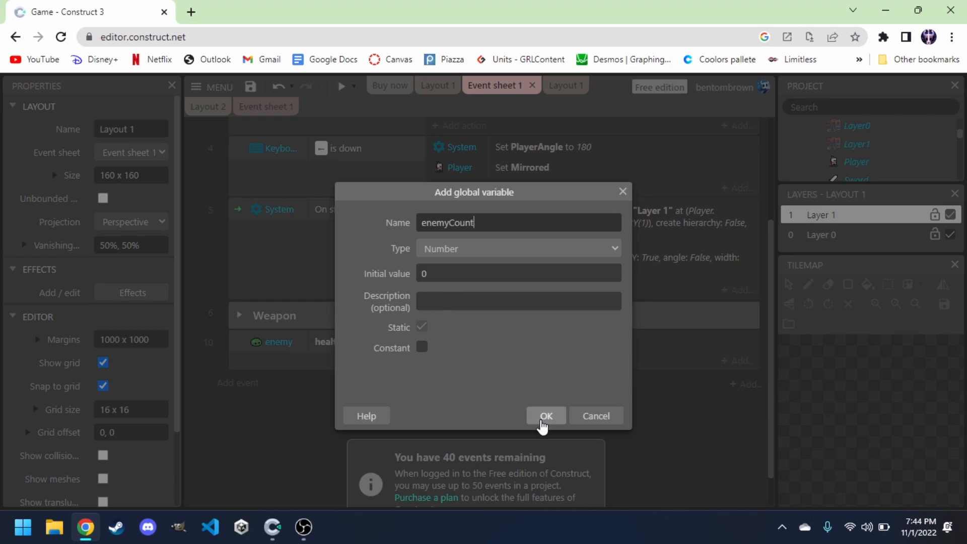
left_click(543, 421)
Add a new event with the enemy On created condition.
scroll(343, 244, "up", 1)
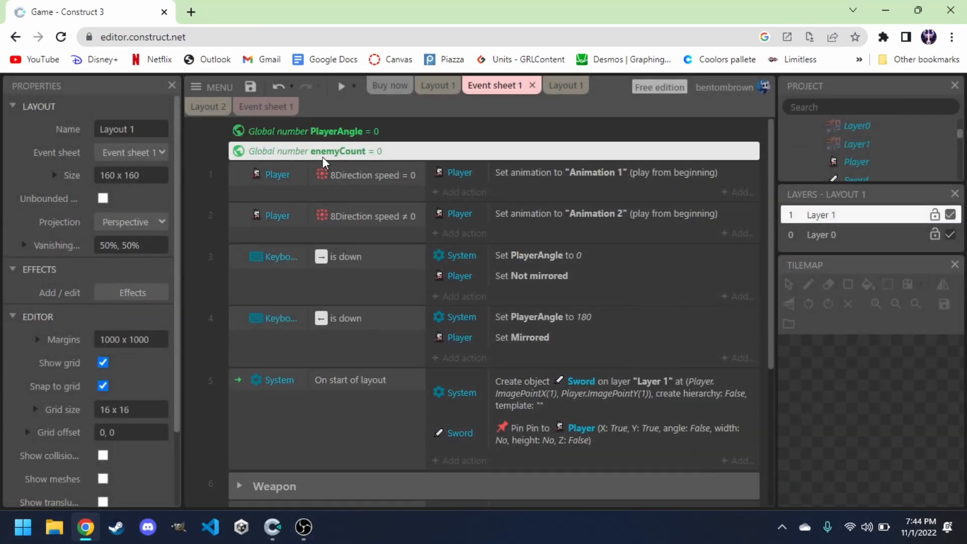
scroll(319, 155, "down", 3)
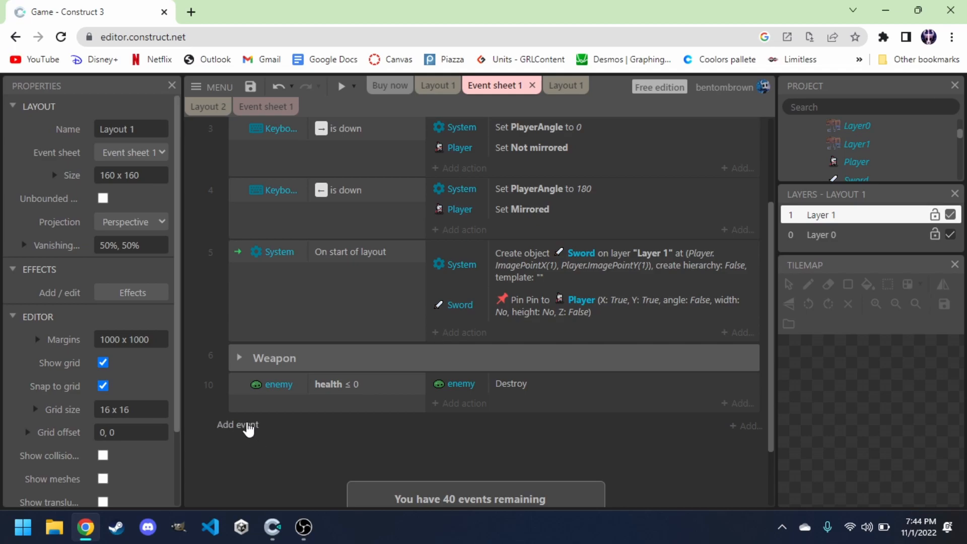
left_click(247, 426)
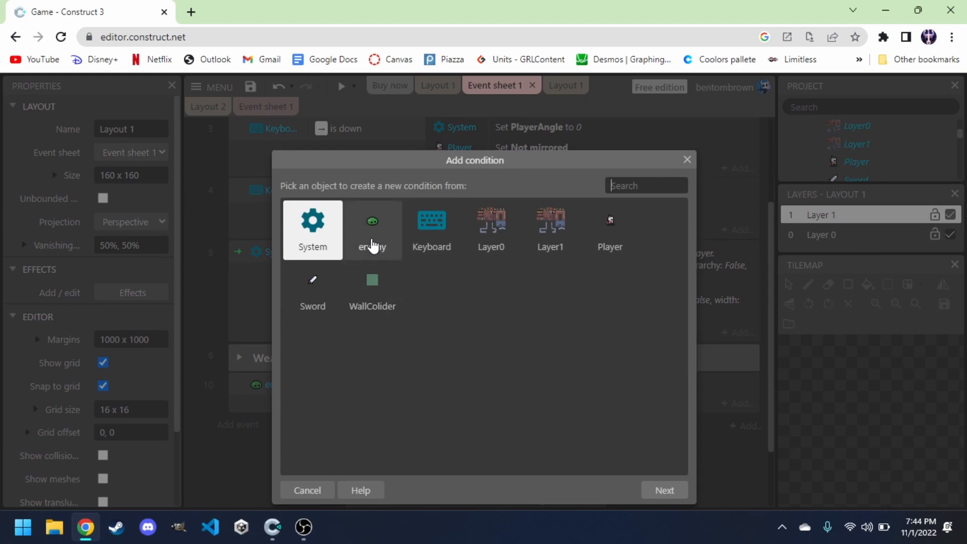
double_click(372, 246)
scroll(418, 338, "down", 2)
scroll(417, 344, "down", 2)
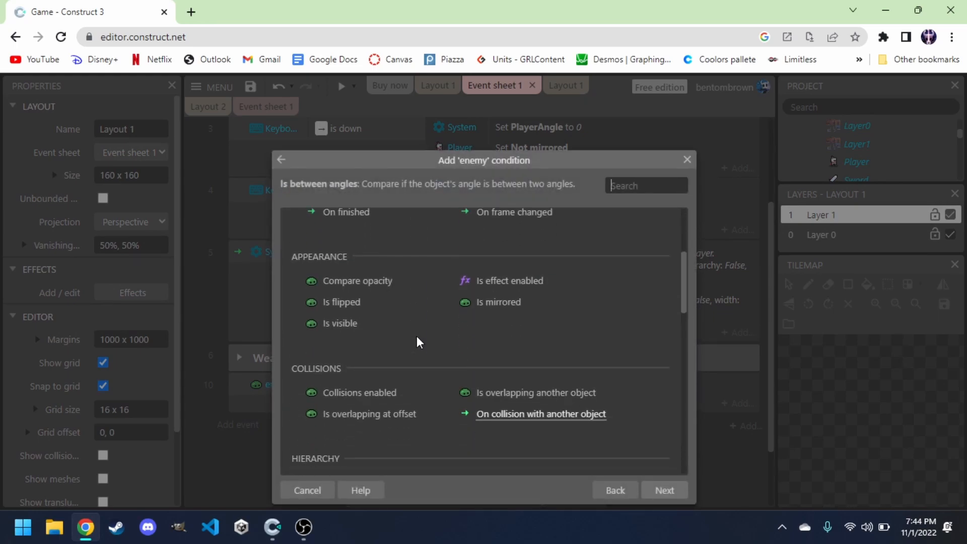
type("on c")
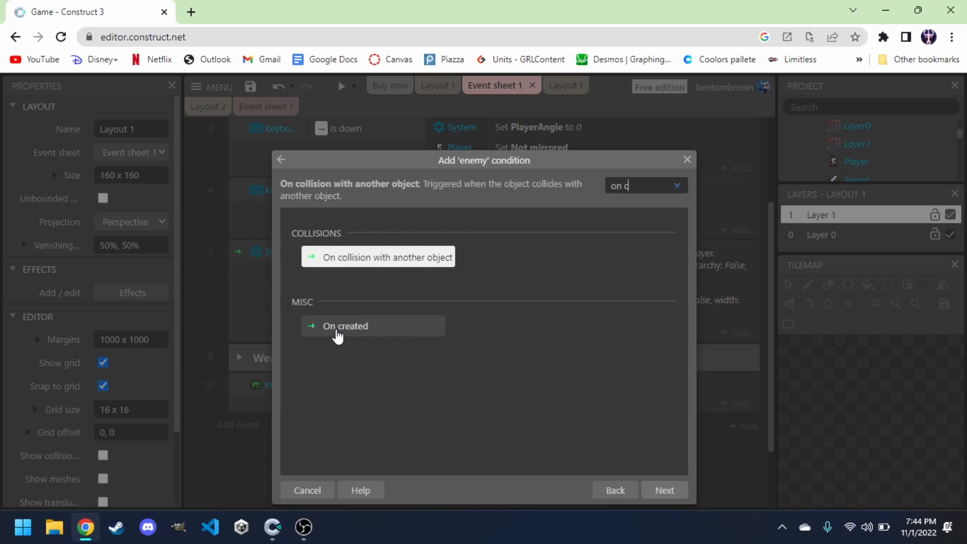
left_click(336, 333)
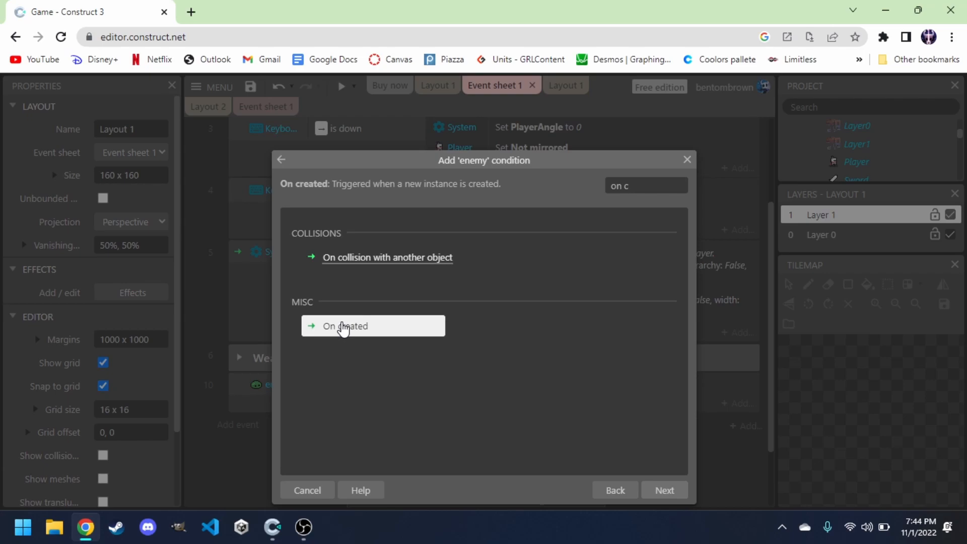
double_click(343, 329)
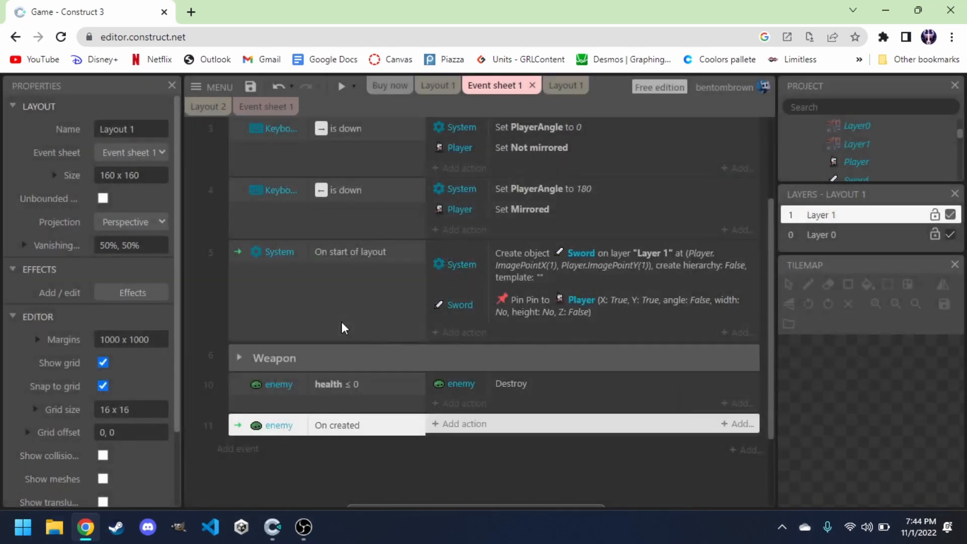
left_click(250, 476)
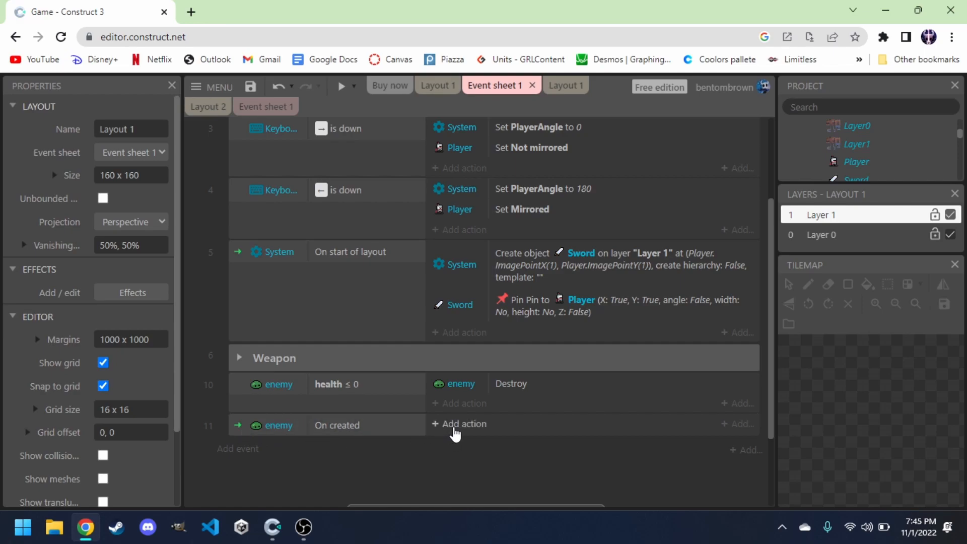
Add a System action to the On created event that adds 1 to enemyCount.
left_click(455, 433)
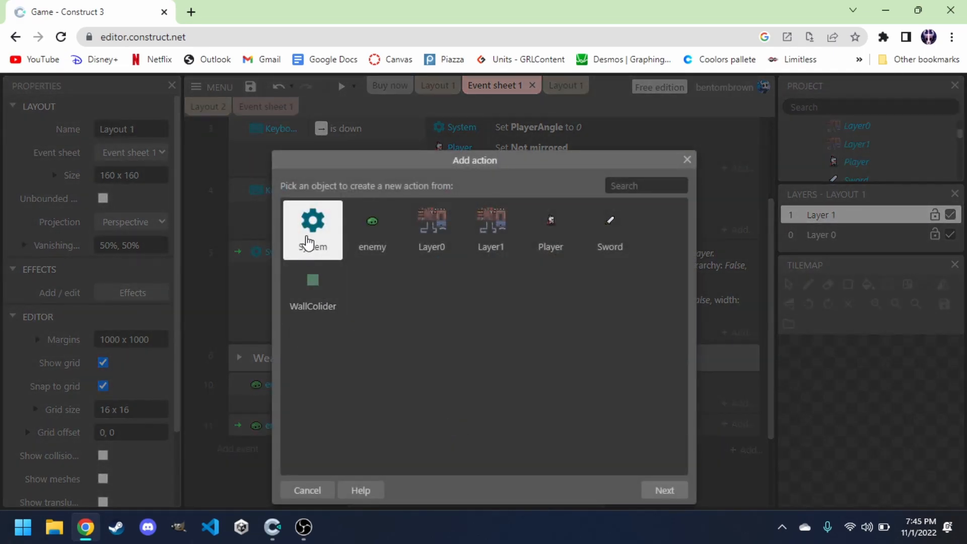
double_click(309, 244)
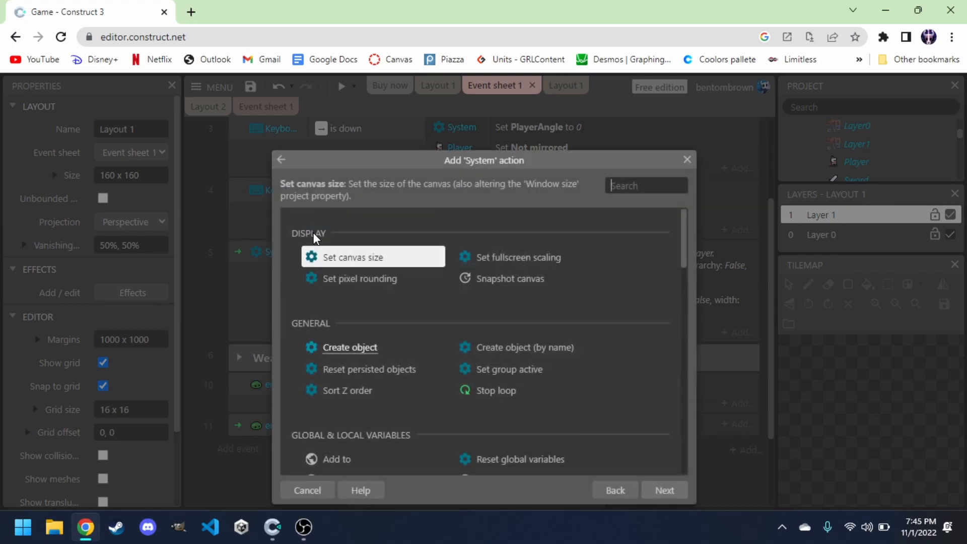
scroll(374, 337, "down", 2)
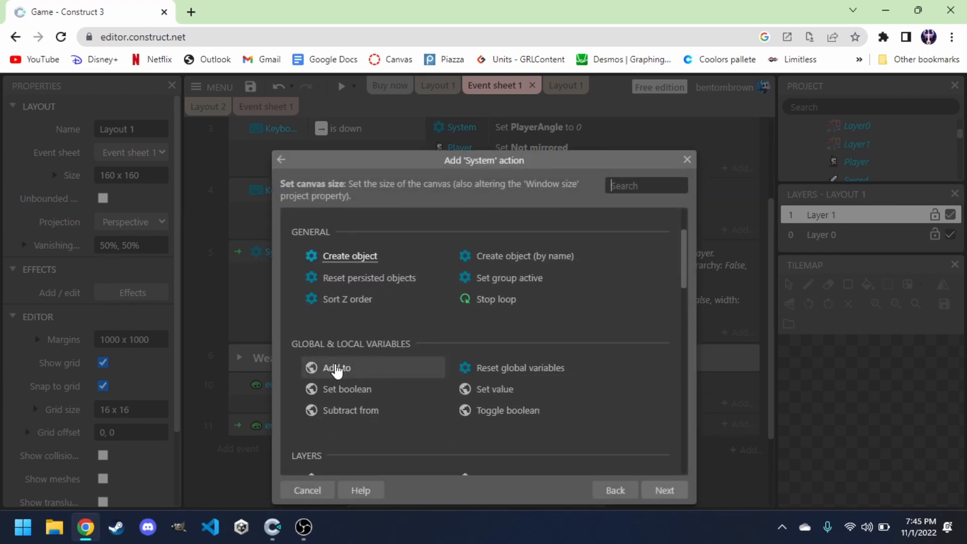
double_click(358, 368)
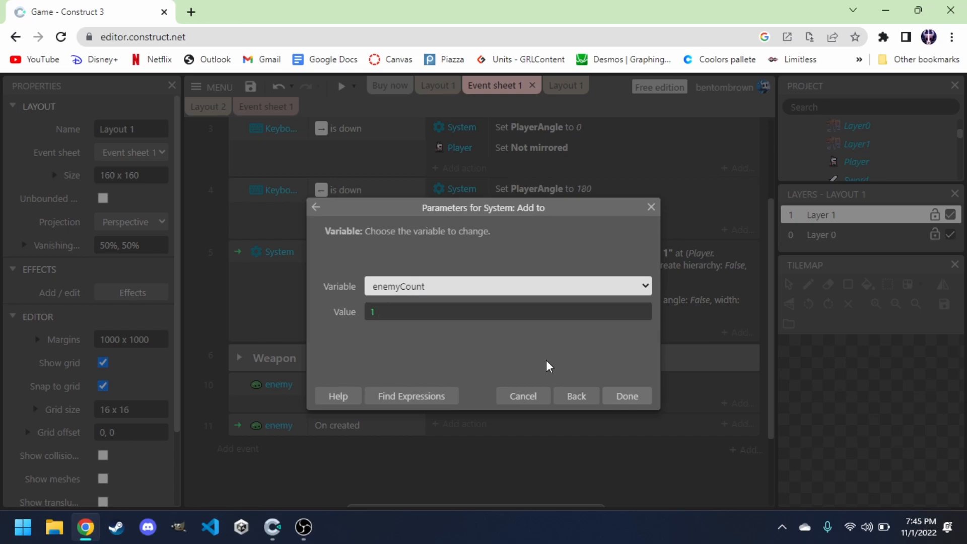
left_click(627, 395)
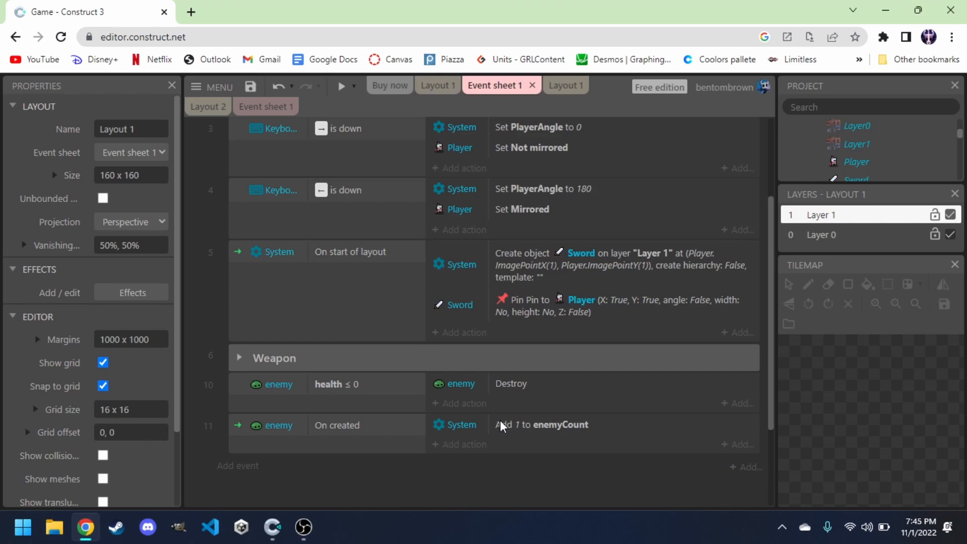
left_click(355, 88)
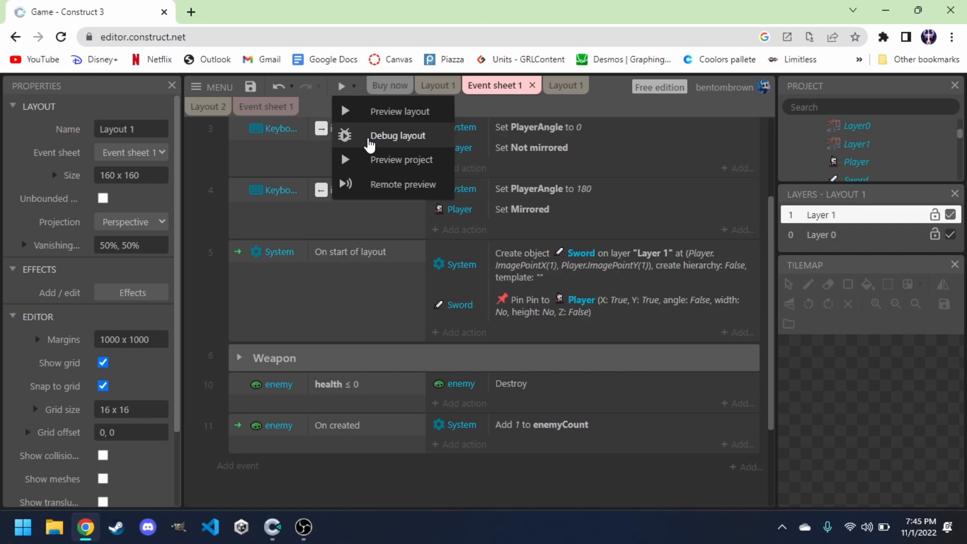
left_click(332, 472)
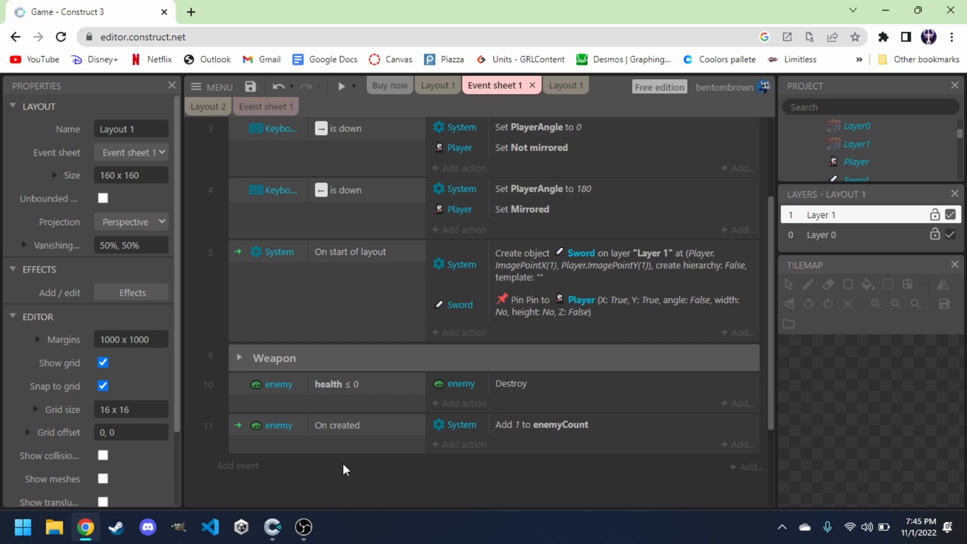
scroll(344, 470, "up", 3)
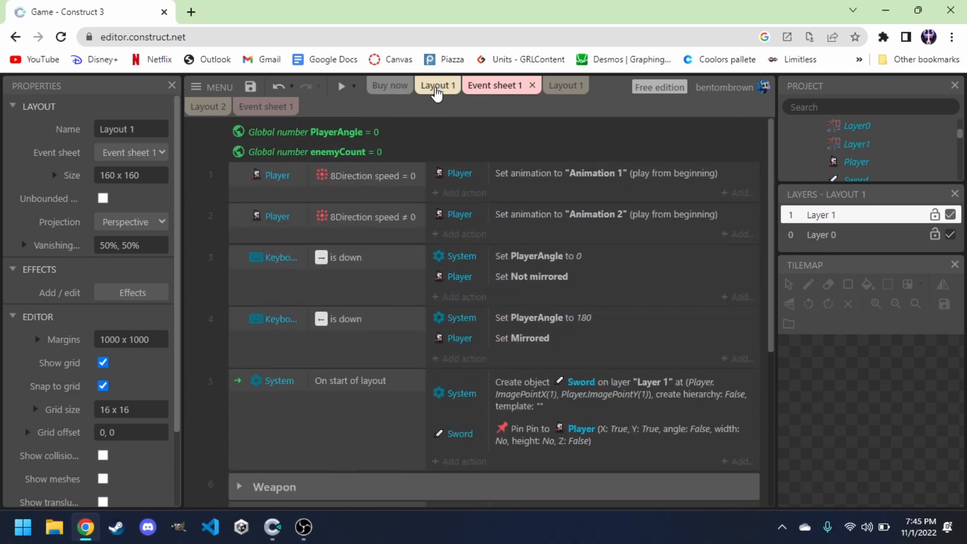
left_click(436, 87)
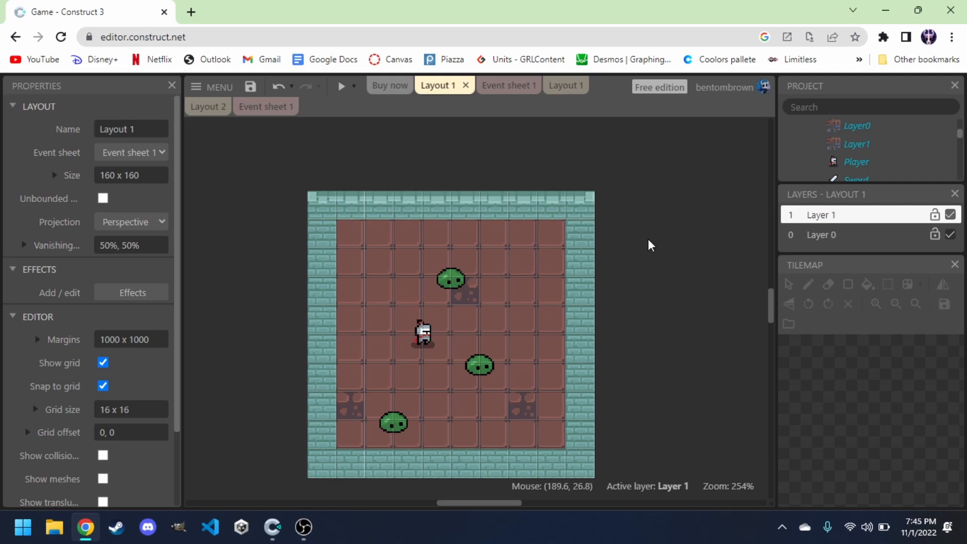
Create a new Sprite object named Door in the layout.
double_click(646, 266)
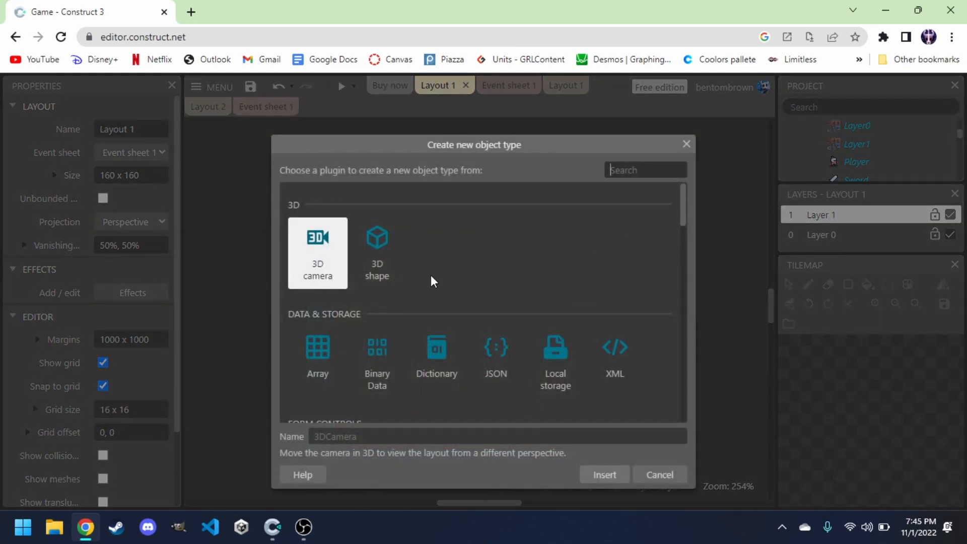
type("sprit")
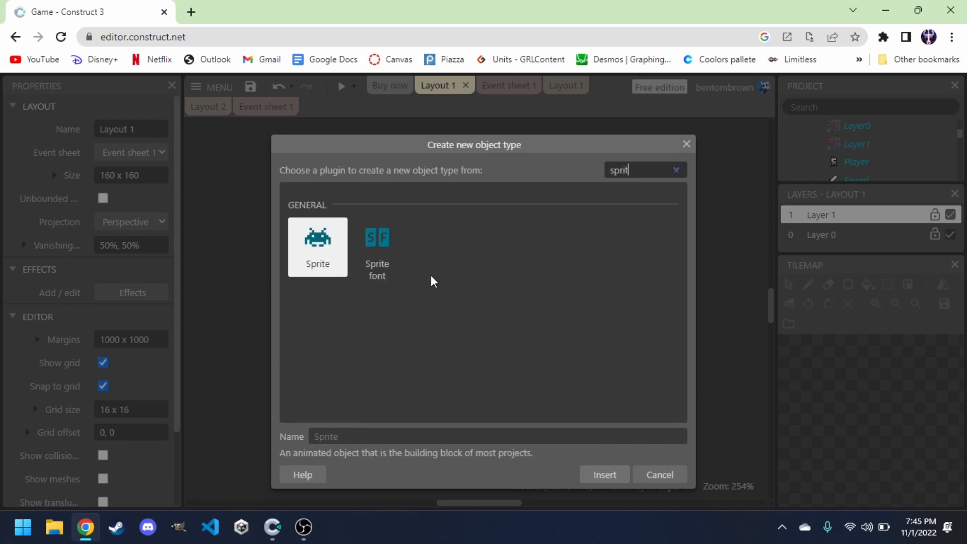
left_click(340, 437)
type("Door")
key("Return")
left_click(667, 268)
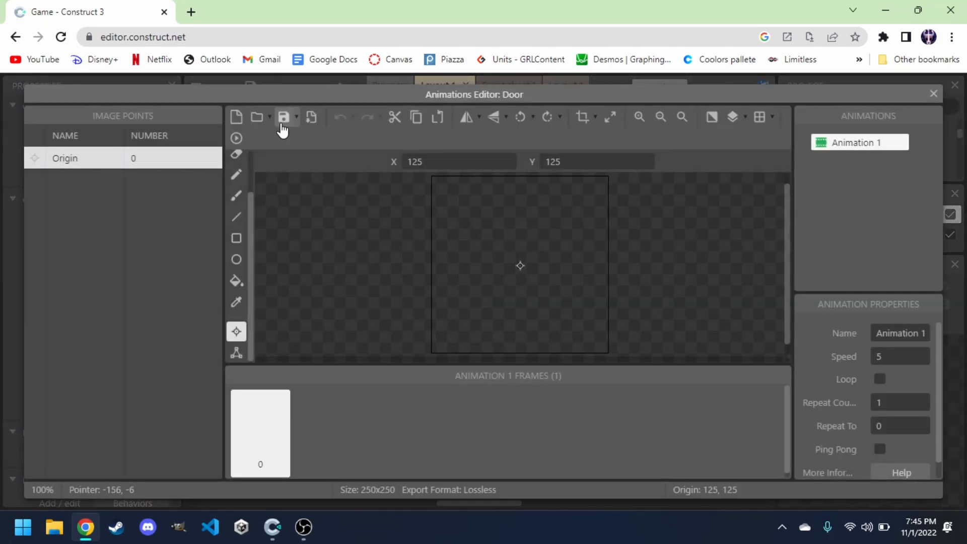
Load the door_closed image from the tiles wall folder as the Door sprite's first frame.
left_click(256, 118)
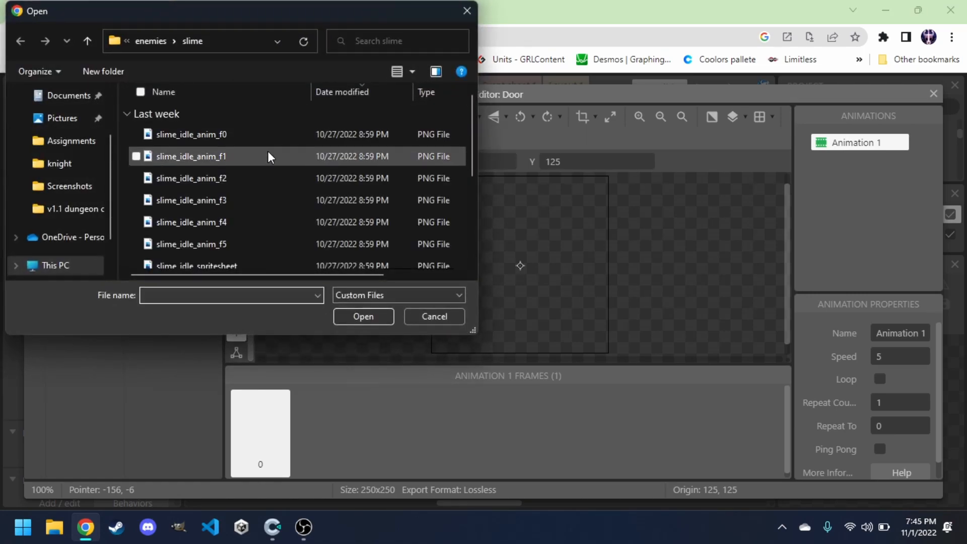
left_click(148, 44)
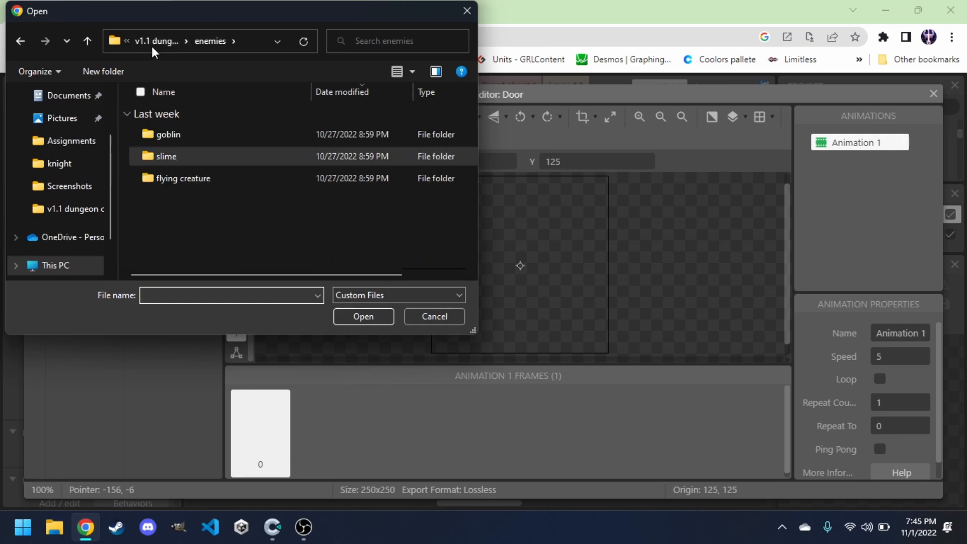
left_click(150, 42)
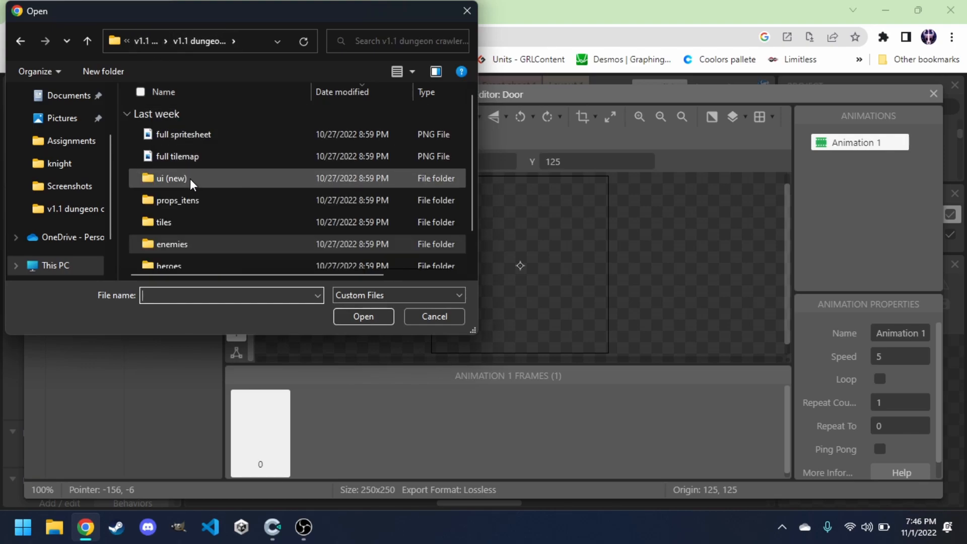
scroll(190, 179, "down", 1)
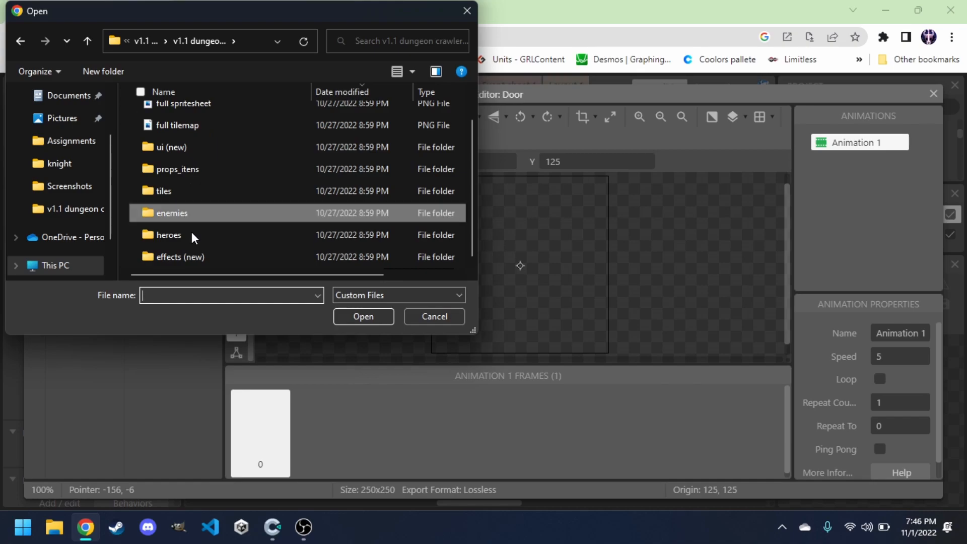
left_click(183, 168)
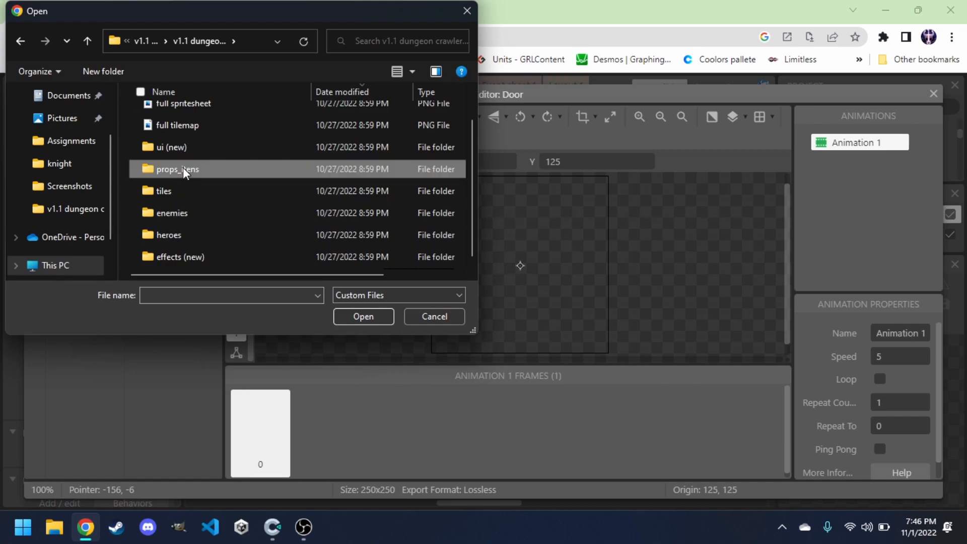
left_click(367, 316)
scroll(236, 215, "down", 1)
scroll(236, 215, "down", 10)
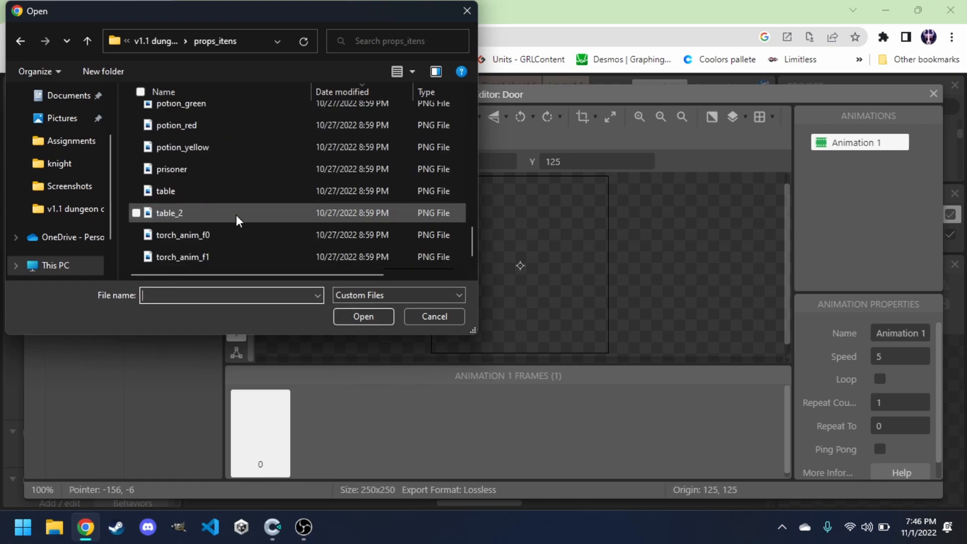
scroll(237, 216, "up", 8)
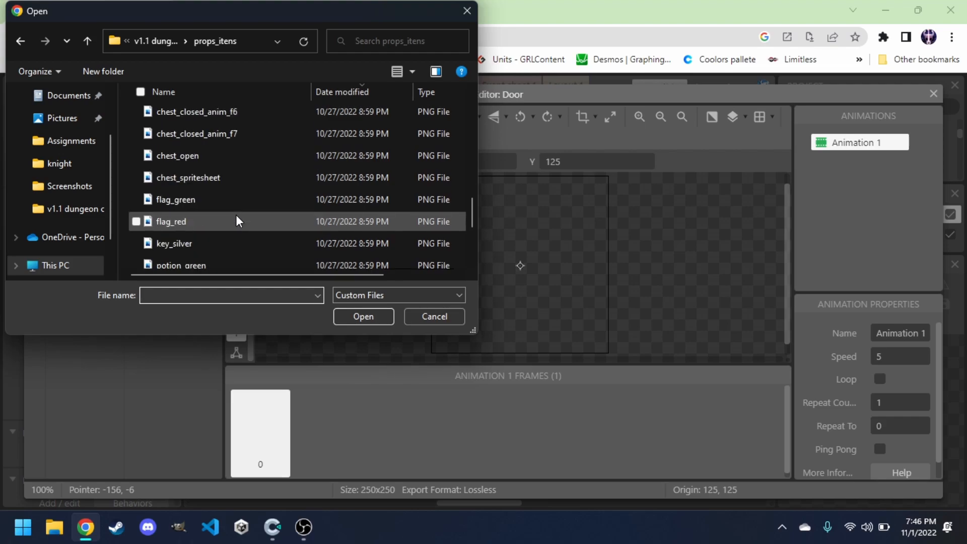
scroll(236, 221, "up", 3)
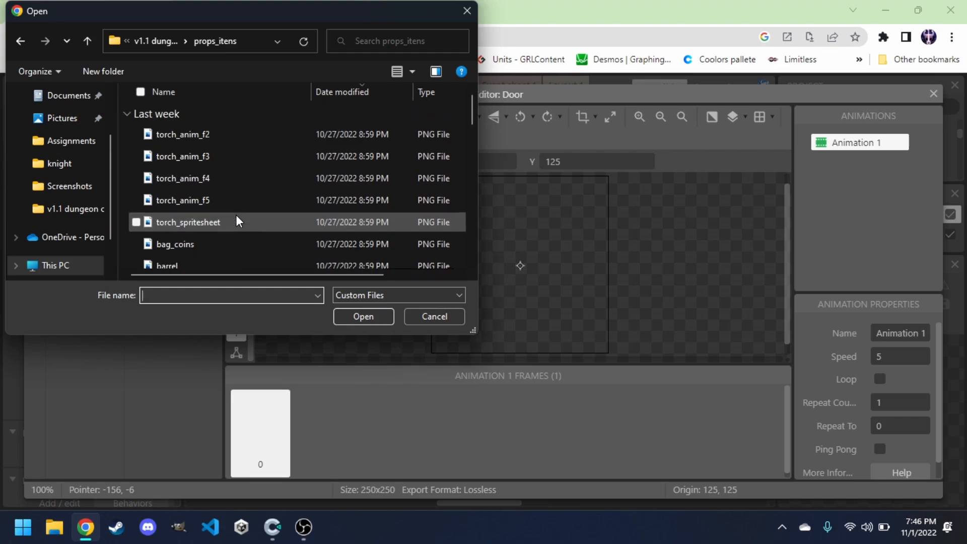
left_click(148, 39)
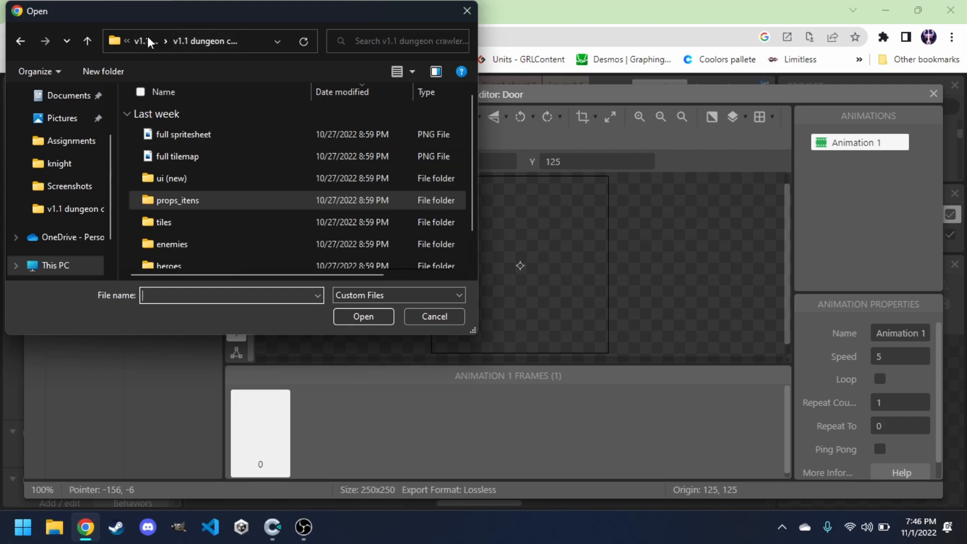
left_click(188, 226)
scroll(188, 226, "down", 1)
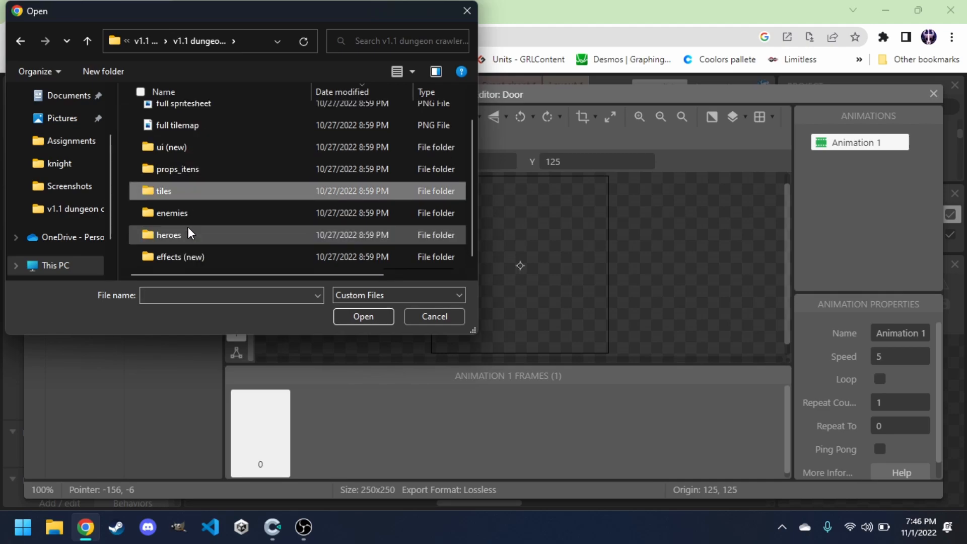
left_click(362, 315)
double_click(177, 133)
scroll(176, 132, "down", 2)
scroll(177, 132, "down", 3)
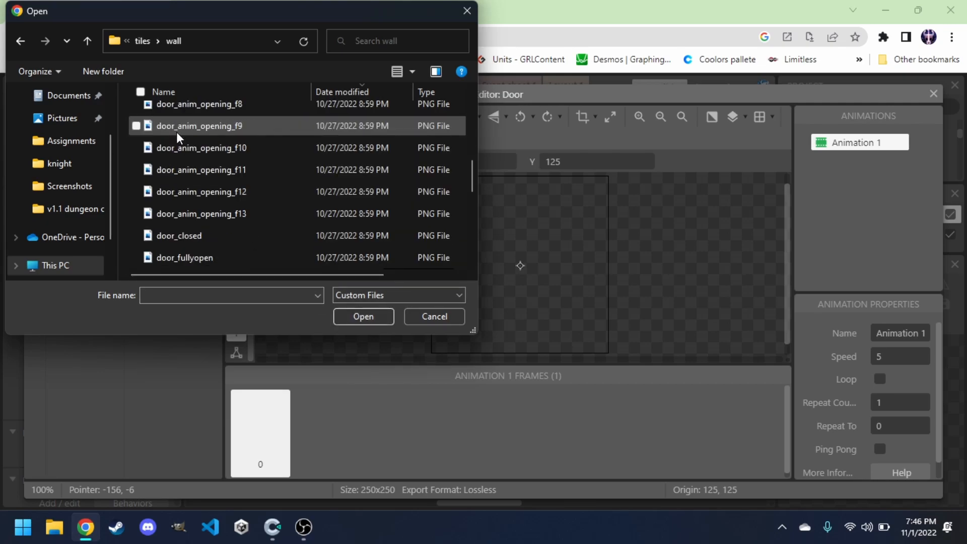
scroll(207, 209, "up", 1)
scroll(183, 171, "up", 3)
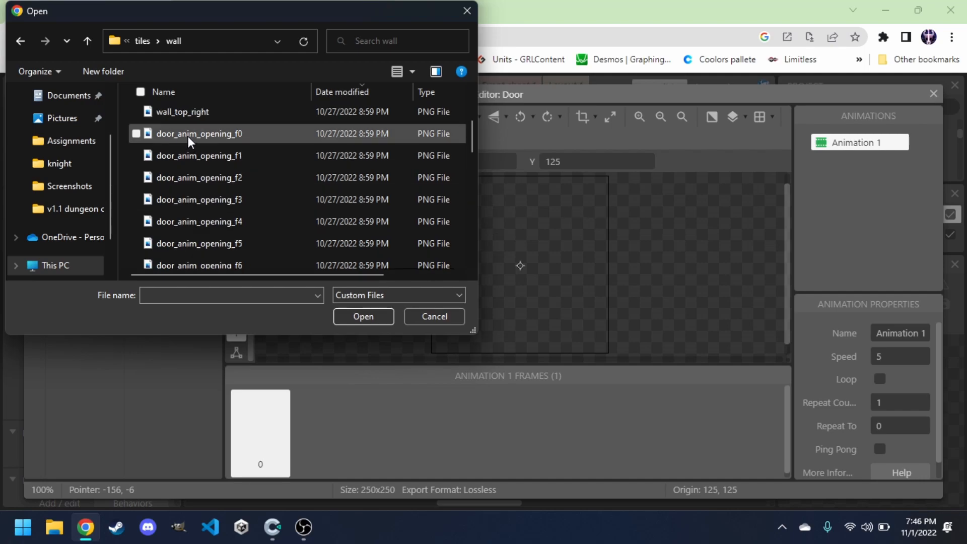
scroll(188, 135, "down", 3)
scroll(188, 135, "down", 2)
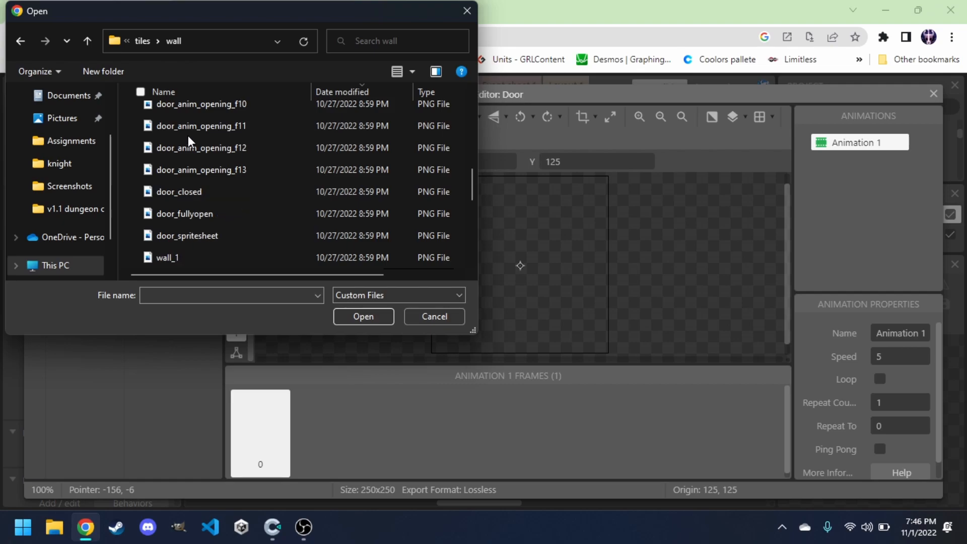
left_click(206, 192)
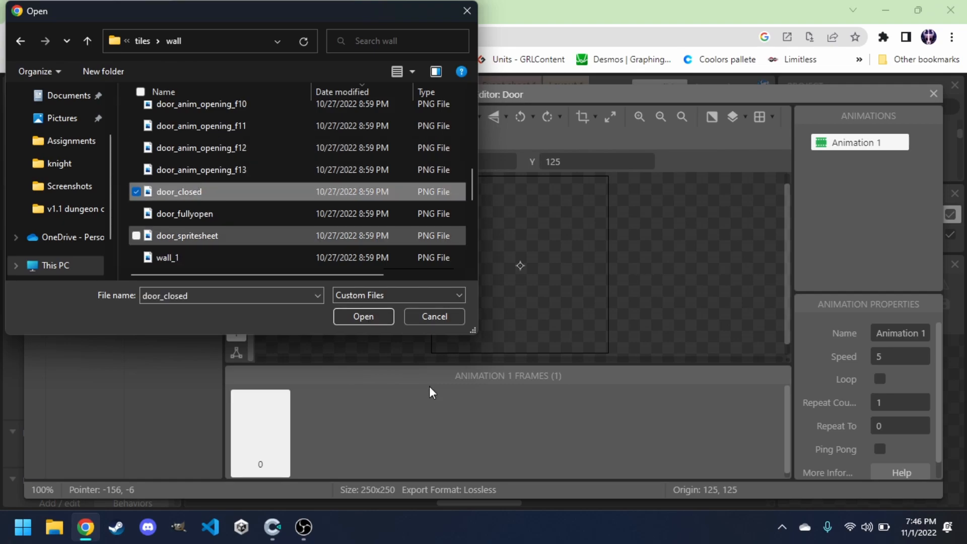
left_click(363, 314)
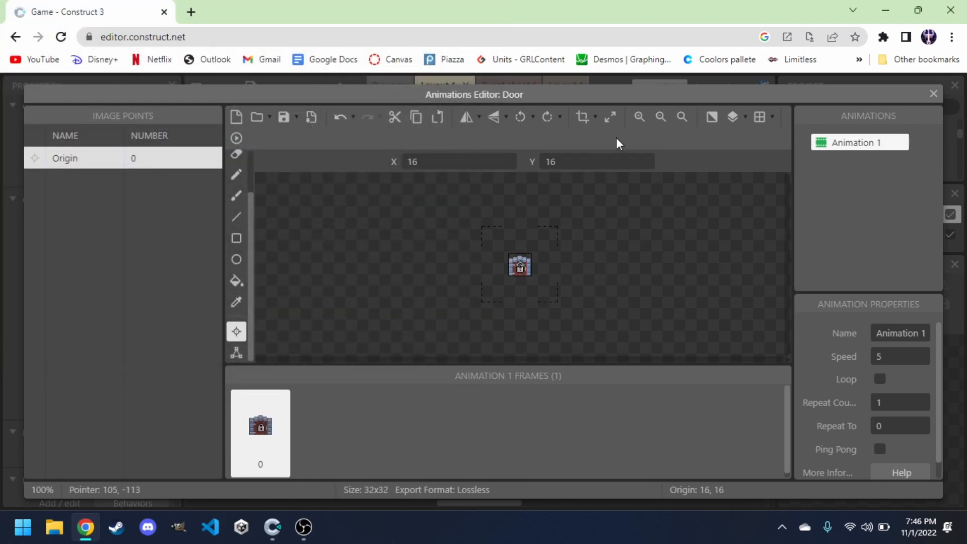
Zoom in on the door image and add a second animation to the Door sprite.
left_click(640, 117)
left_click(640, 117)
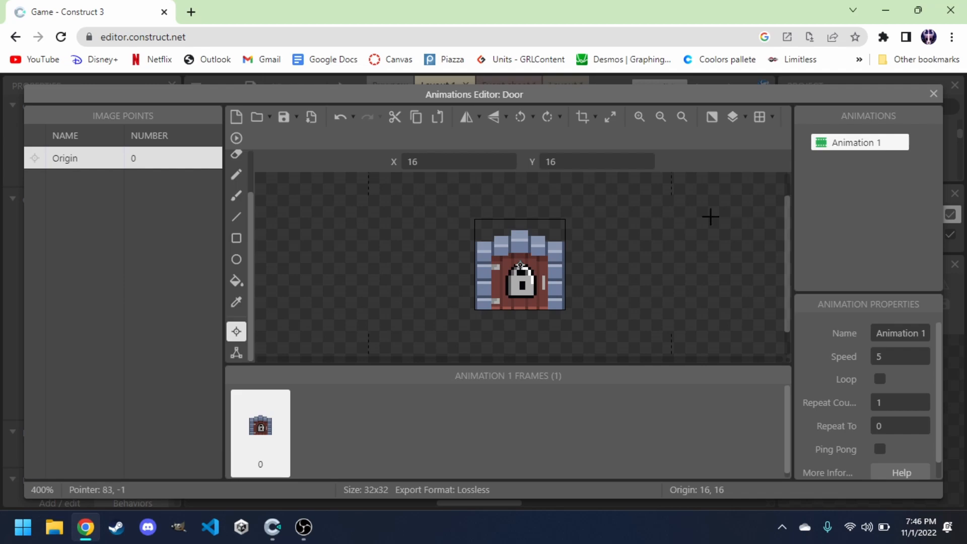
right_click(832, 181)
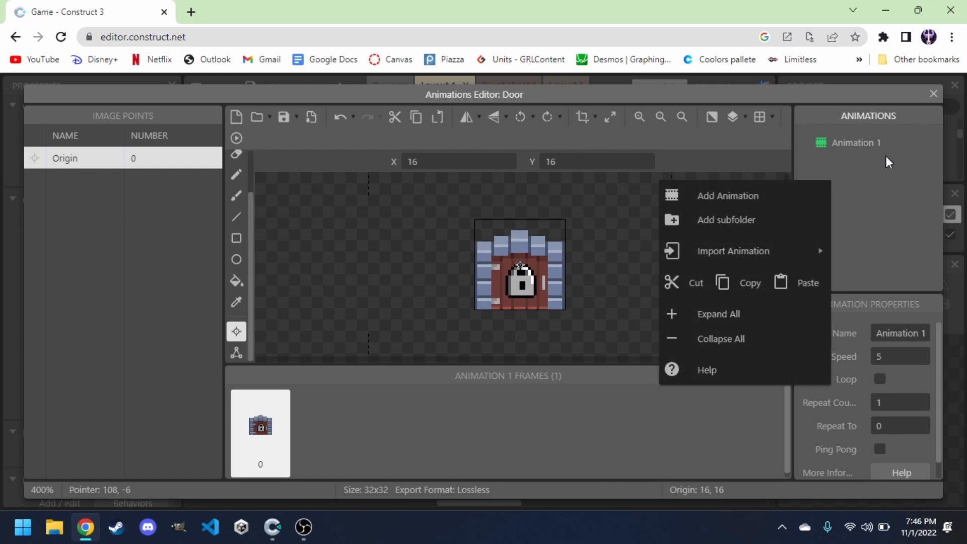
left_click(744, 197)
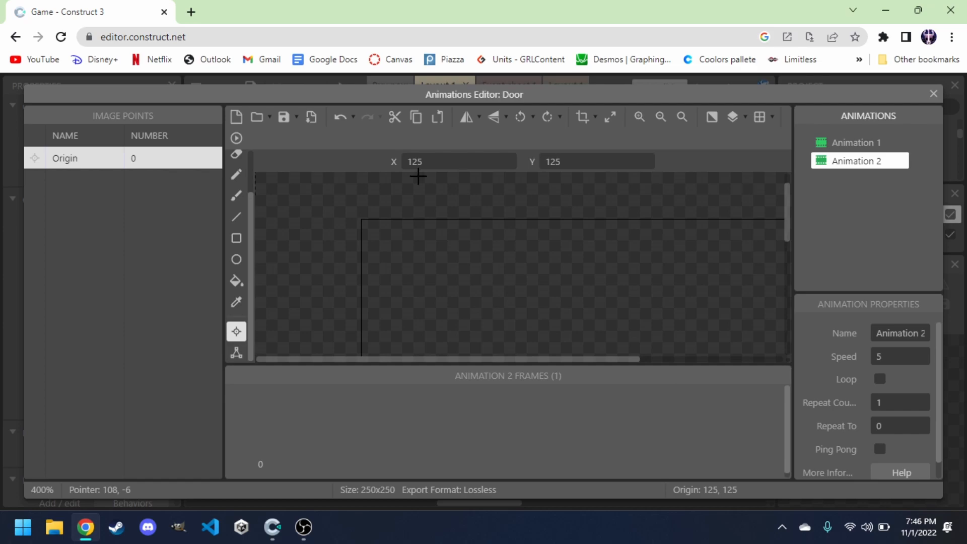
Import the door_anim_opening_f0 through door_anim_opening_f13 images as frames of the new animation.
left_click(256, 118)
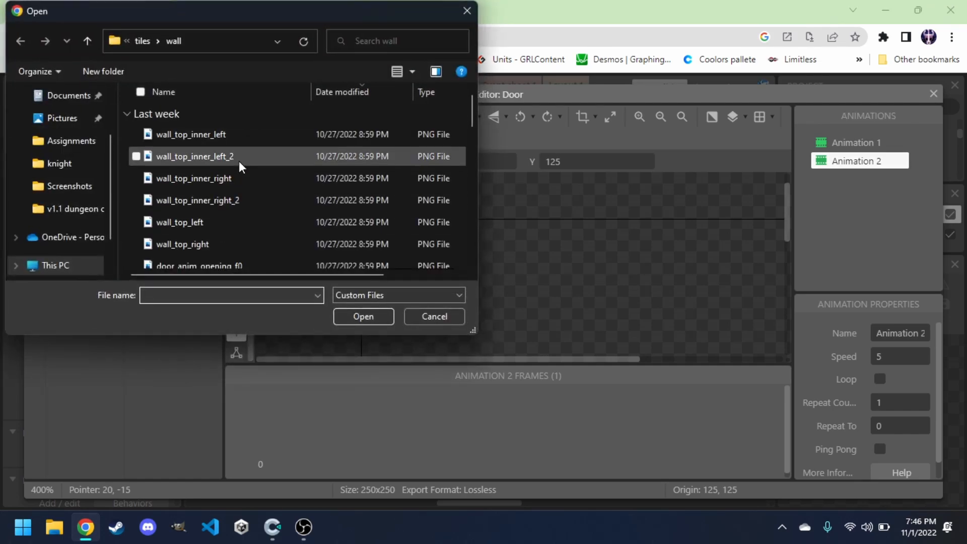
scroll(239, 161, "down", 4)
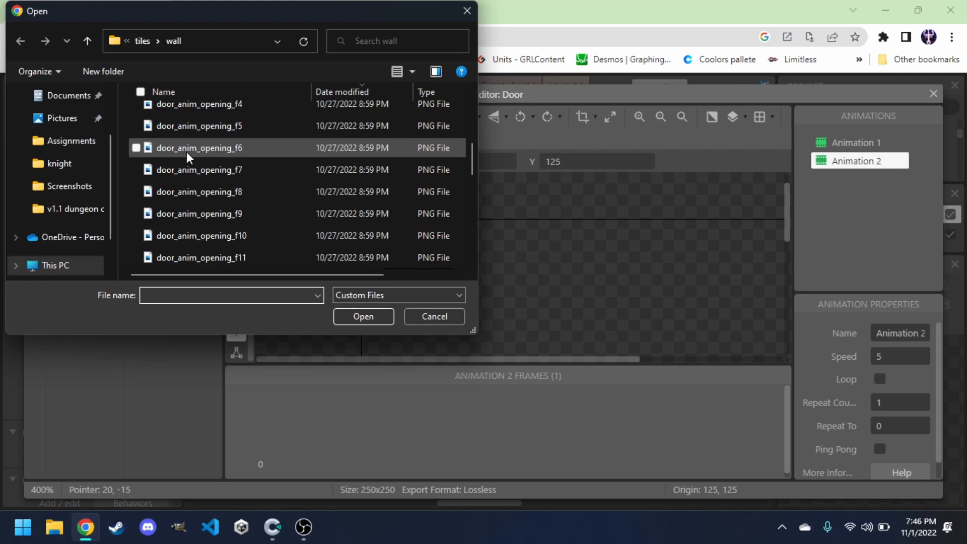
scroll(192, 137, "up", 2)
left_click(183, 112)
scroll(184, 113, "up", 1)
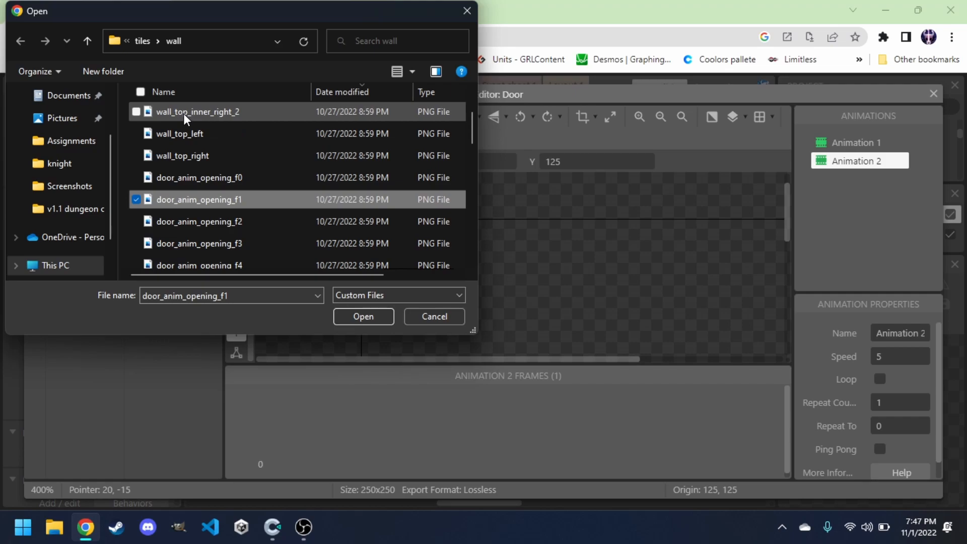
left_click(183, 182)
scroll(184, 181, "down", 4)
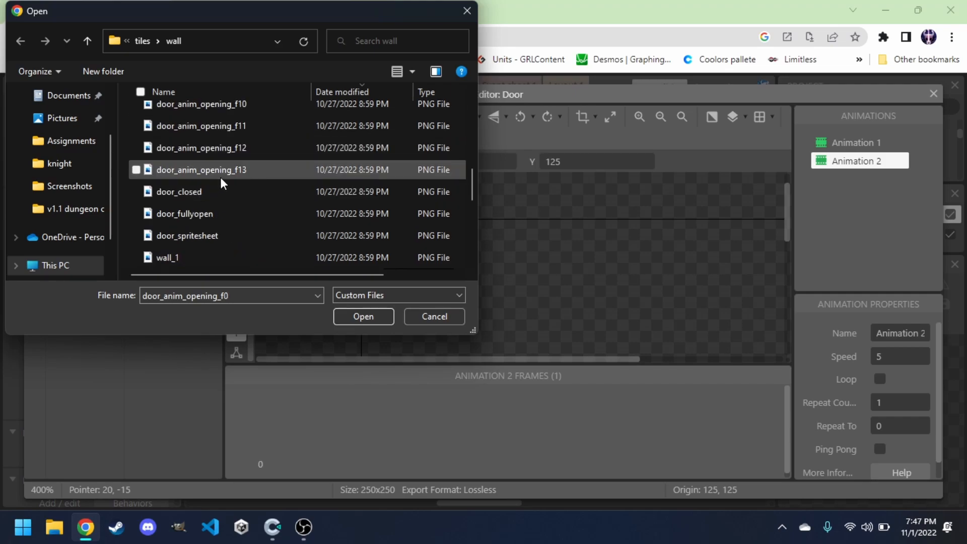
left_click(224, 173, "shift")
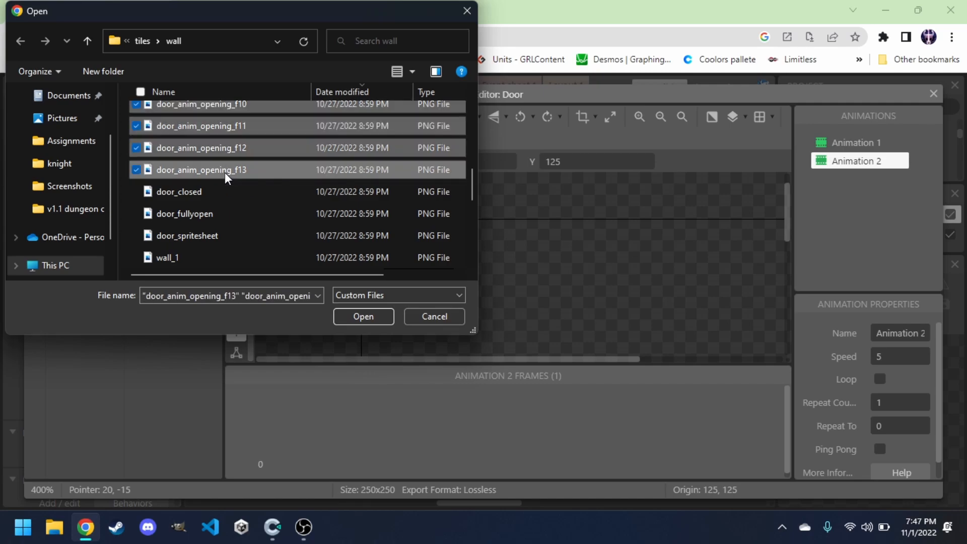
left_click(360, 316)
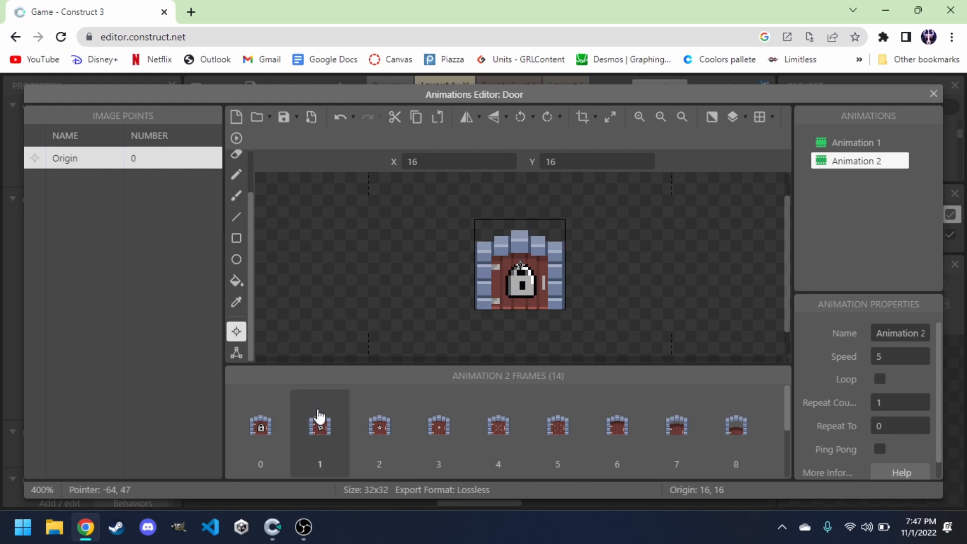
Preview the opening animation and duplicate its last frame, frame 13.
left_click(237, 140)
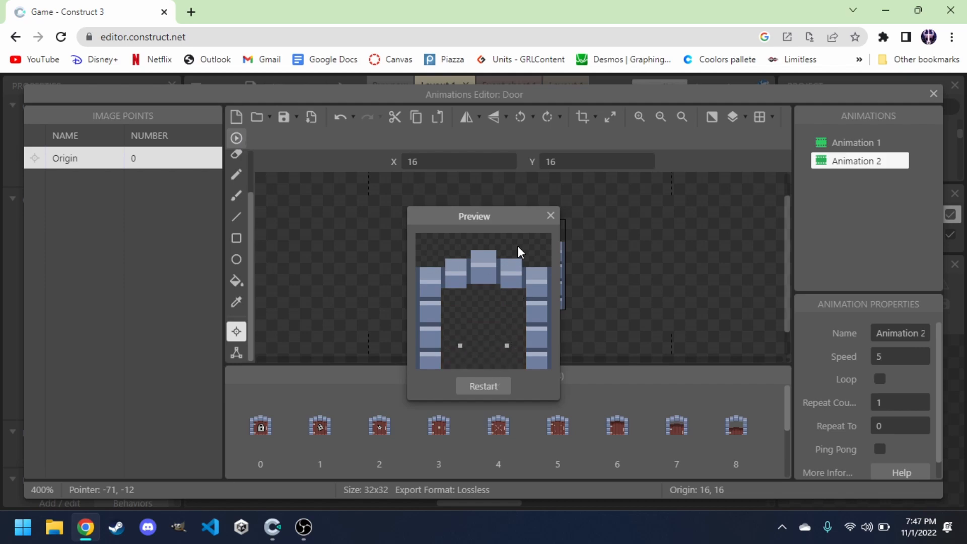
left_click(551, 215)
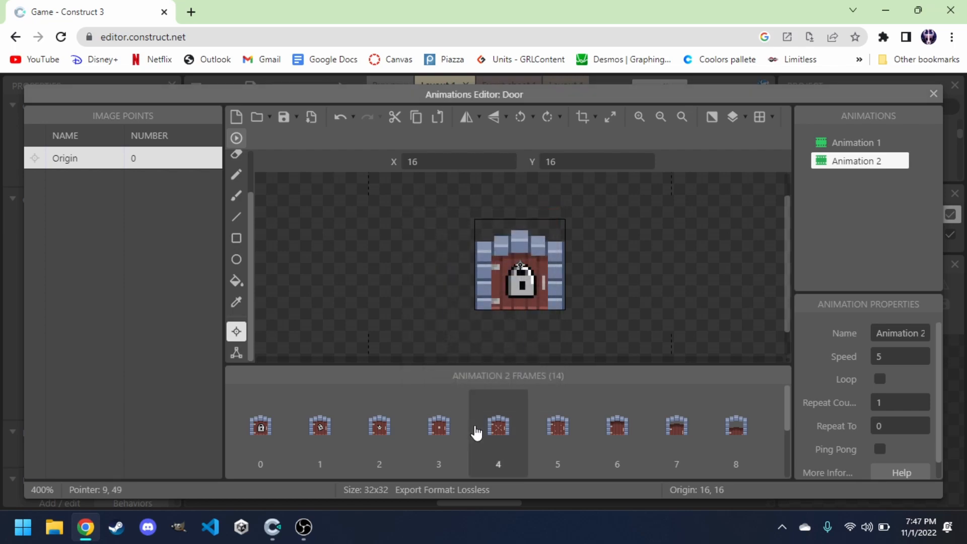
scroll(476, 433, "down", 2)
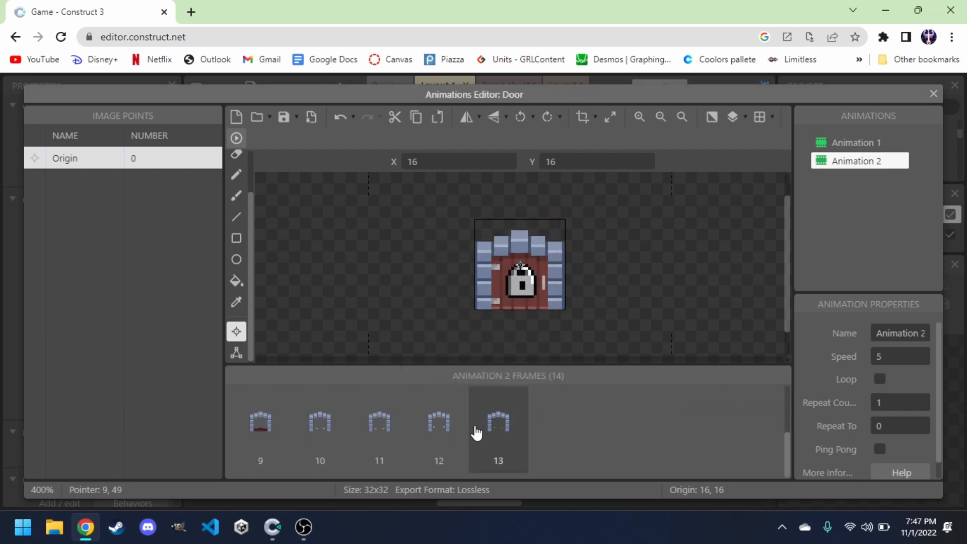
left_click(510, 433)
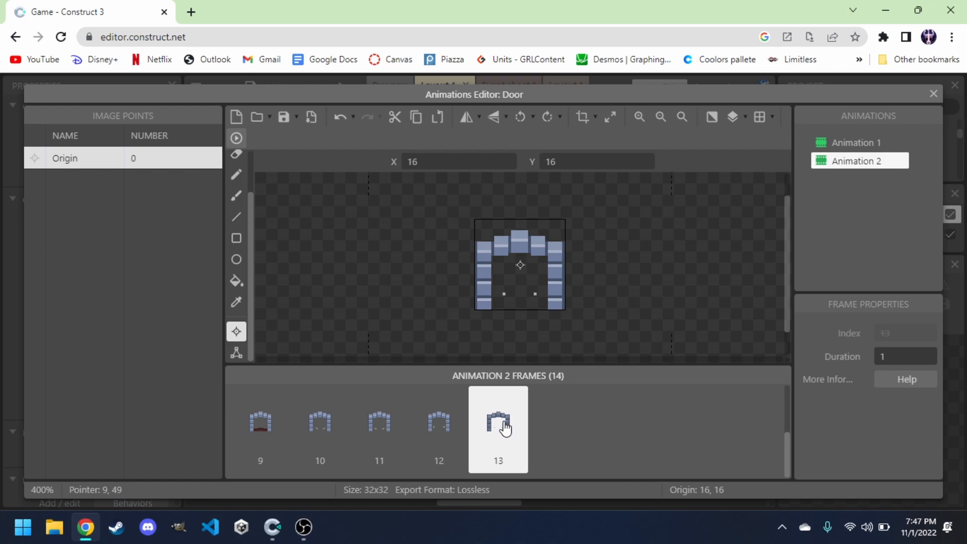
right_click(506, 428)
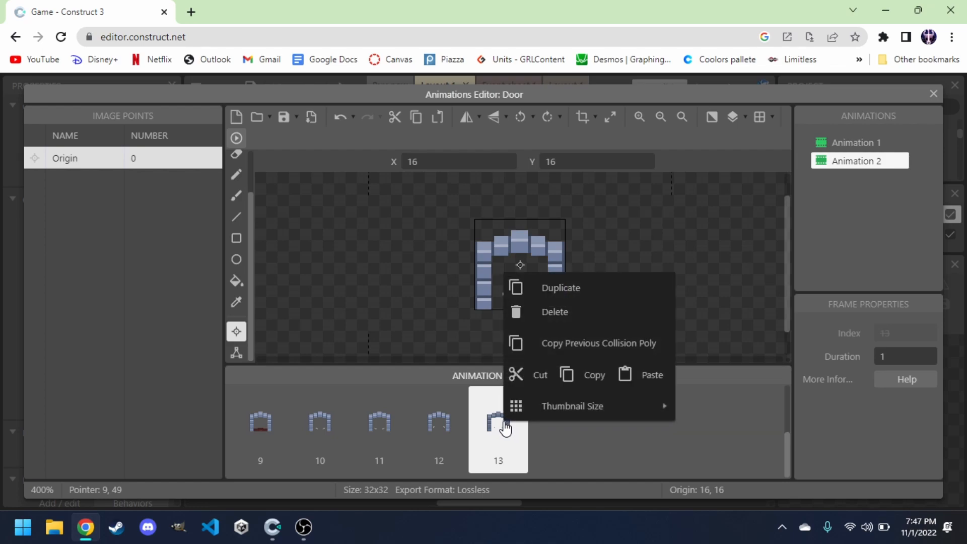
left_click(553, 290)
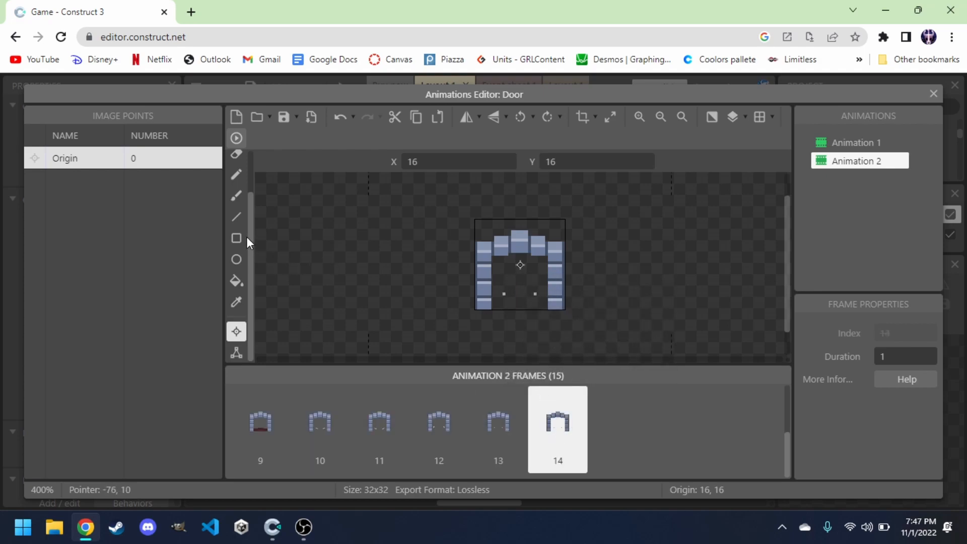
Paint the inside of the door archway in frame 14 transparent using the Brush with alpha 0, then close the animations editor.
left_click(236, 197)
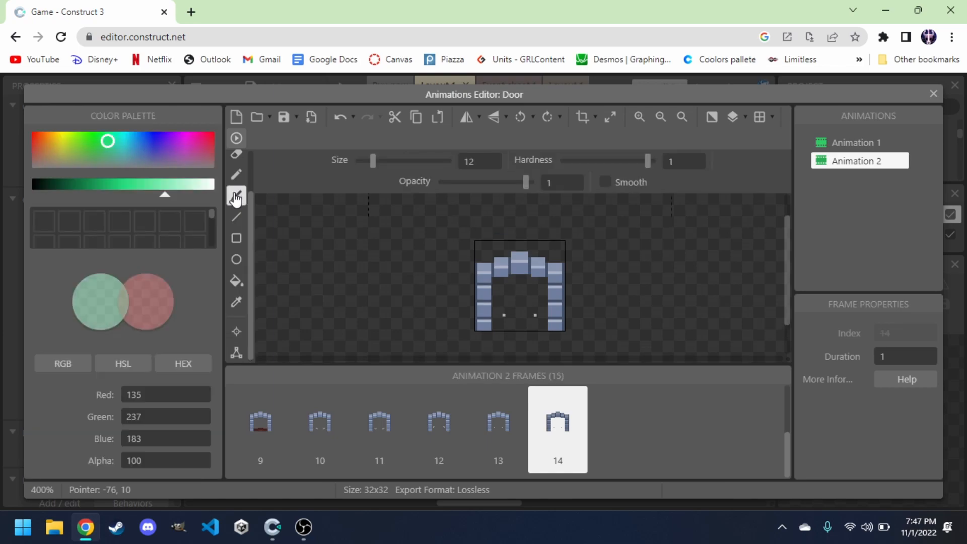
left_click(150, 458)
key("BackSpace")
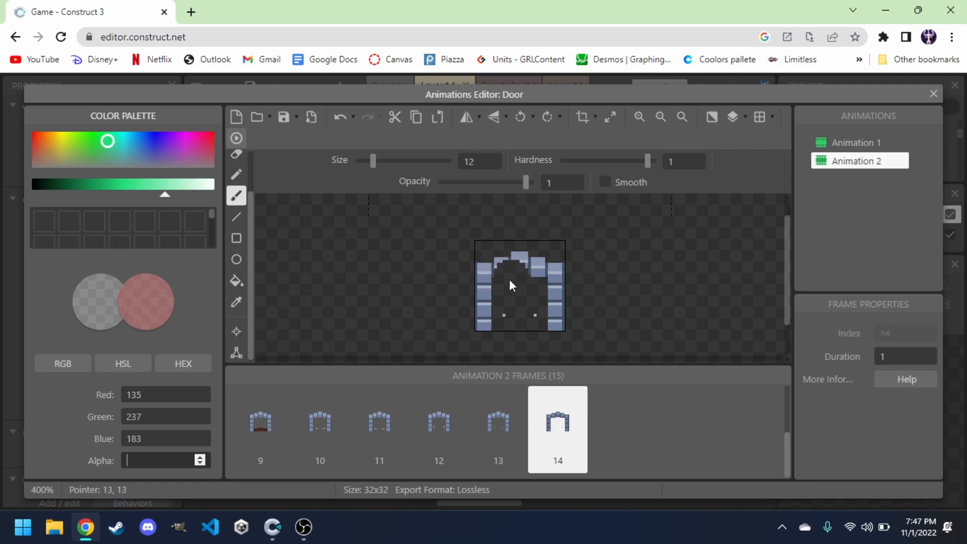
left_click(522, 313)
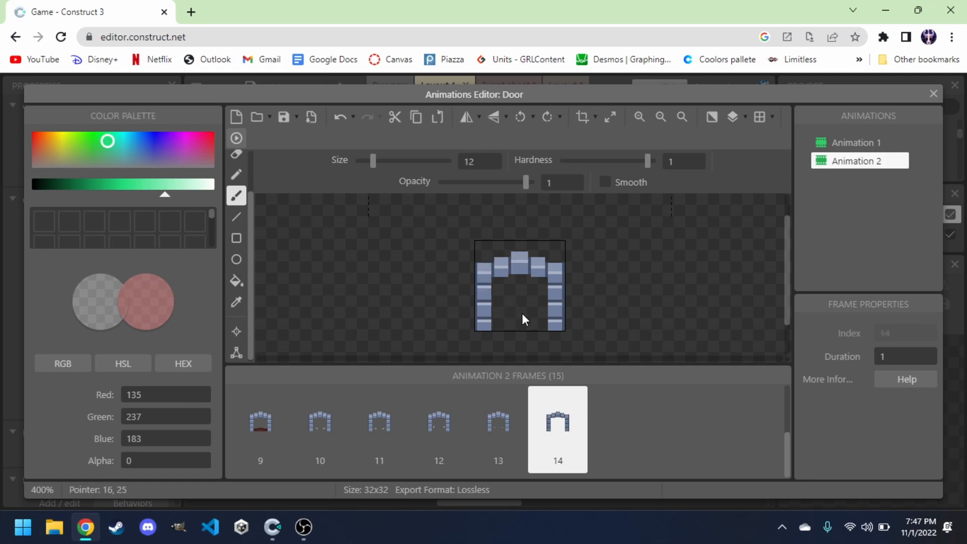
left_click(506, 429)
left_click(547, 434)
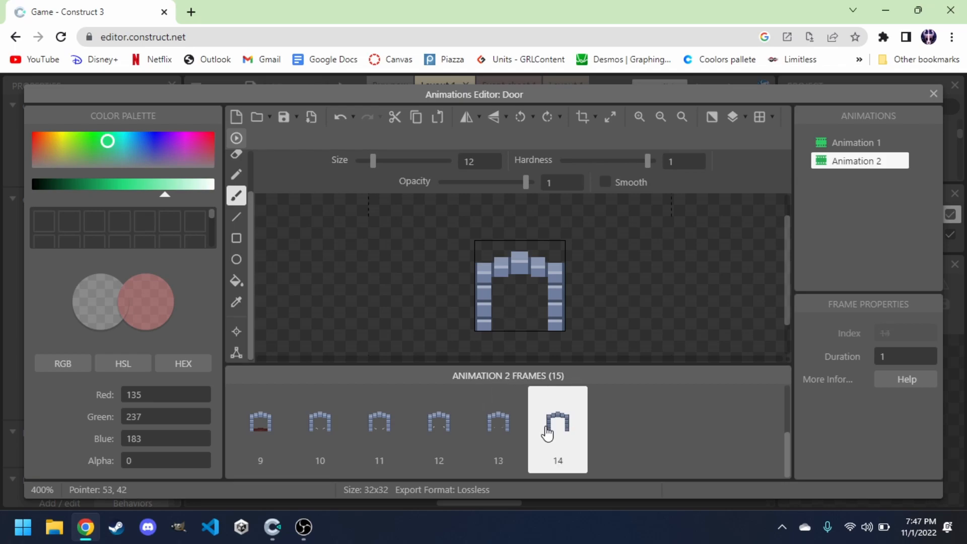
left_click(933, 95)
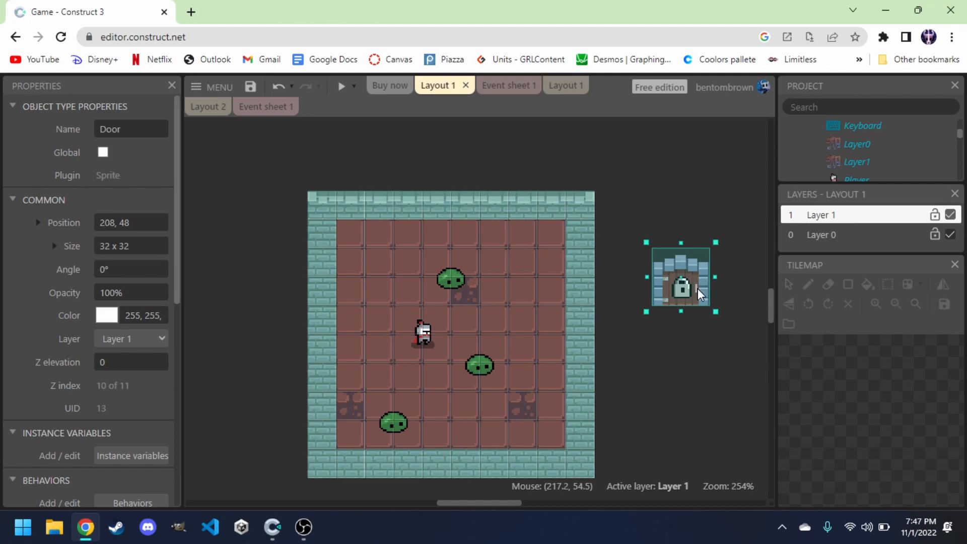
Move the Door into the room's top wall at position 112, 16.
left_click_drag(697, 288, 515, 243)
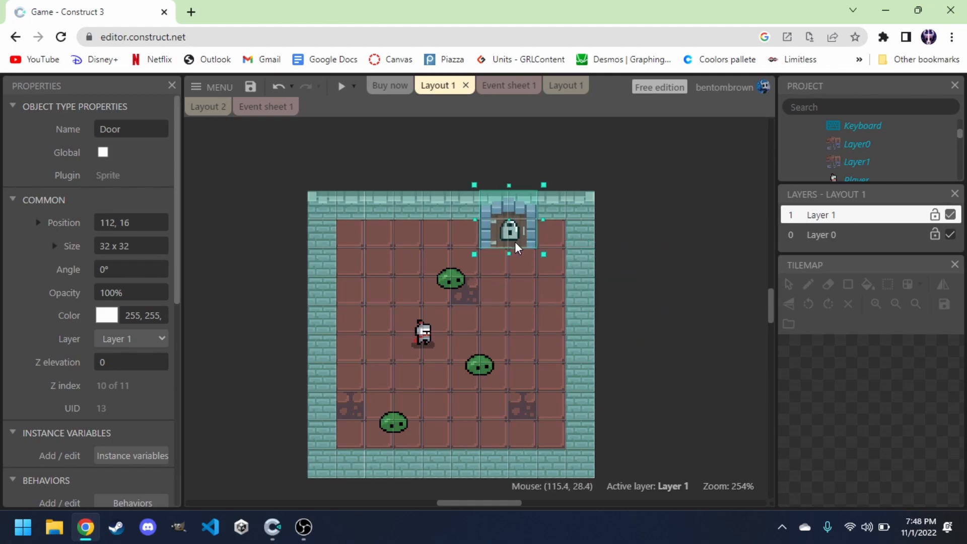
left_click(632, 263)
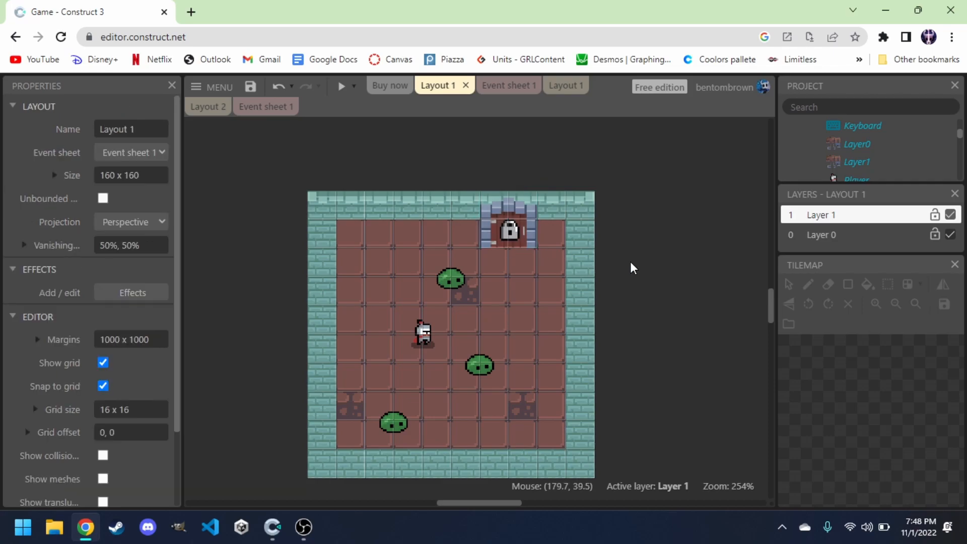
Add a new event with the System condition comparing the variable enemyCount equal to 0.
left_click(500, 91)
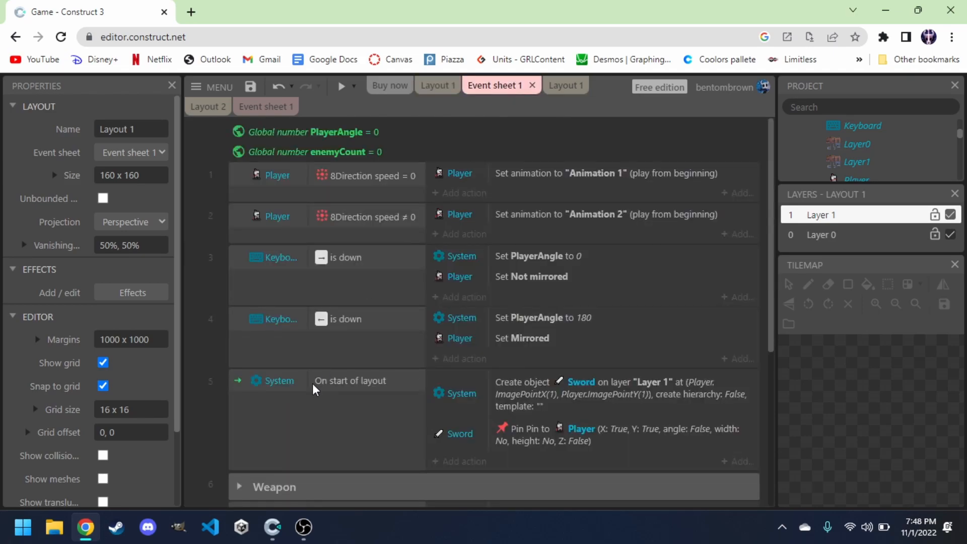
scroll(313, 383, "down", 5)
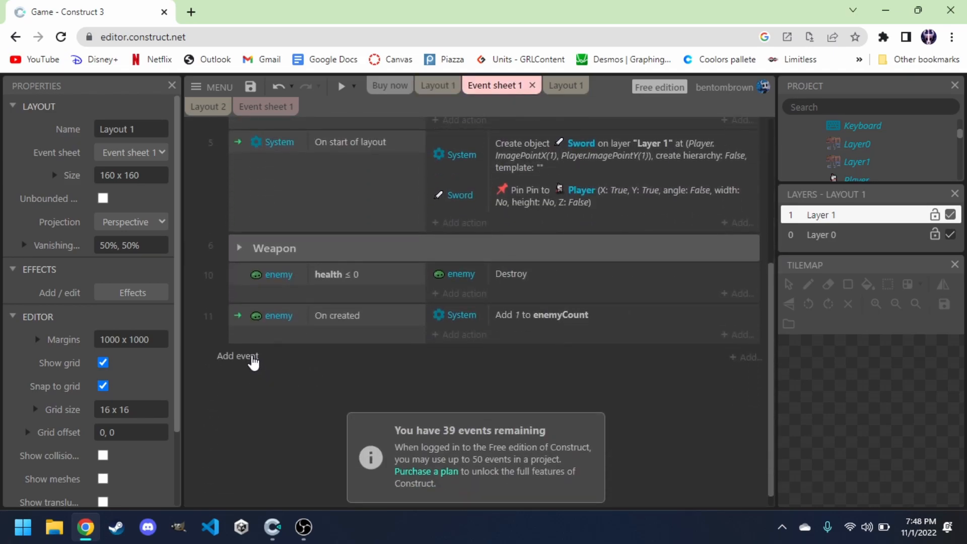
left_click(252, 358)
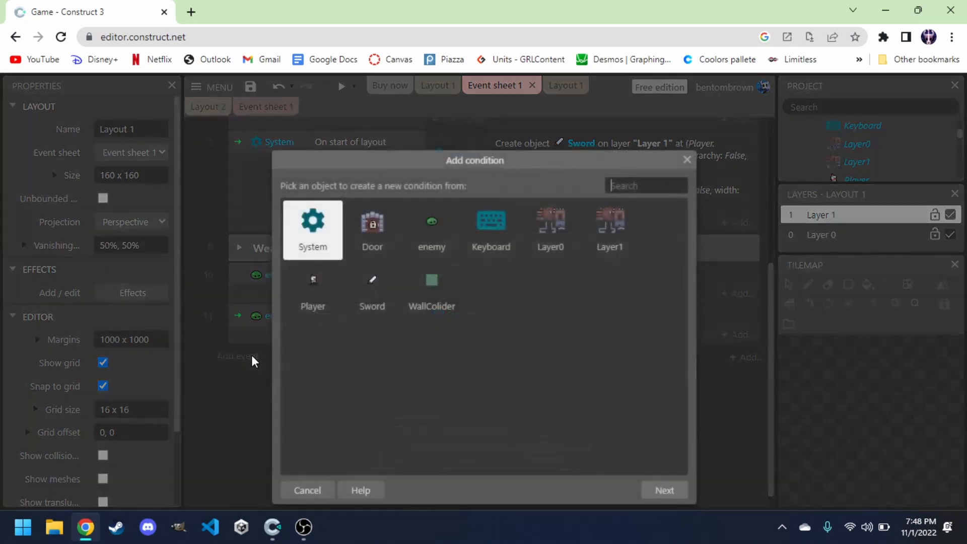
double_click(310, 221)
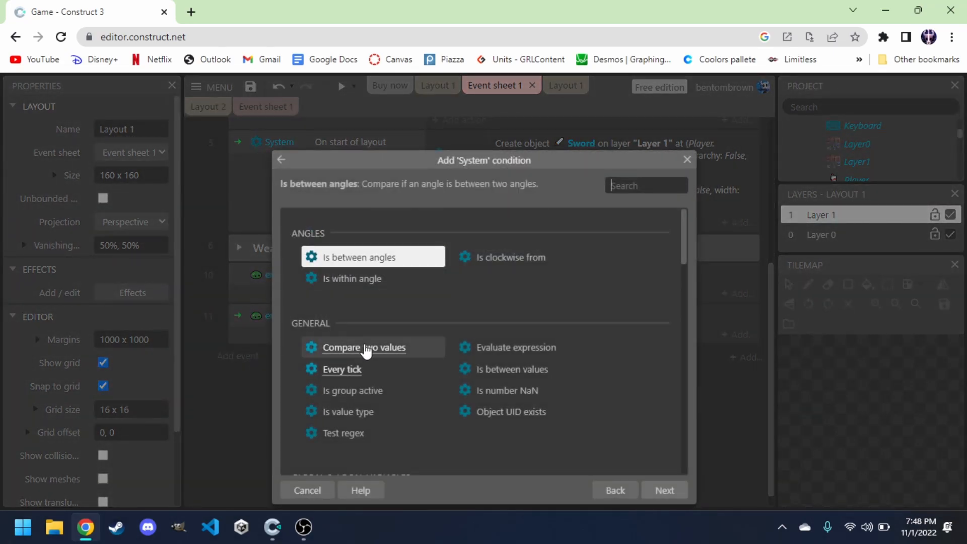
type("comp")
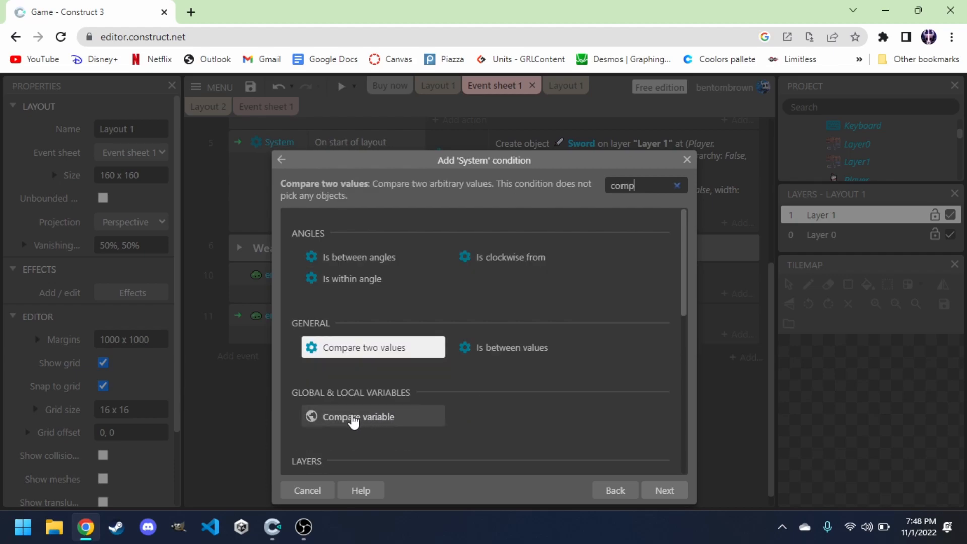
double_click(360, 418)
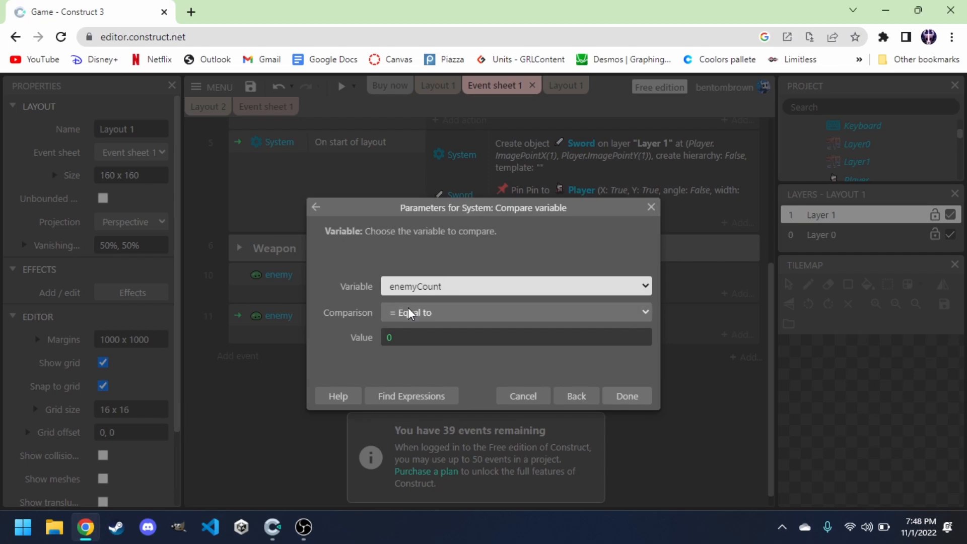
left_click(624, 396)
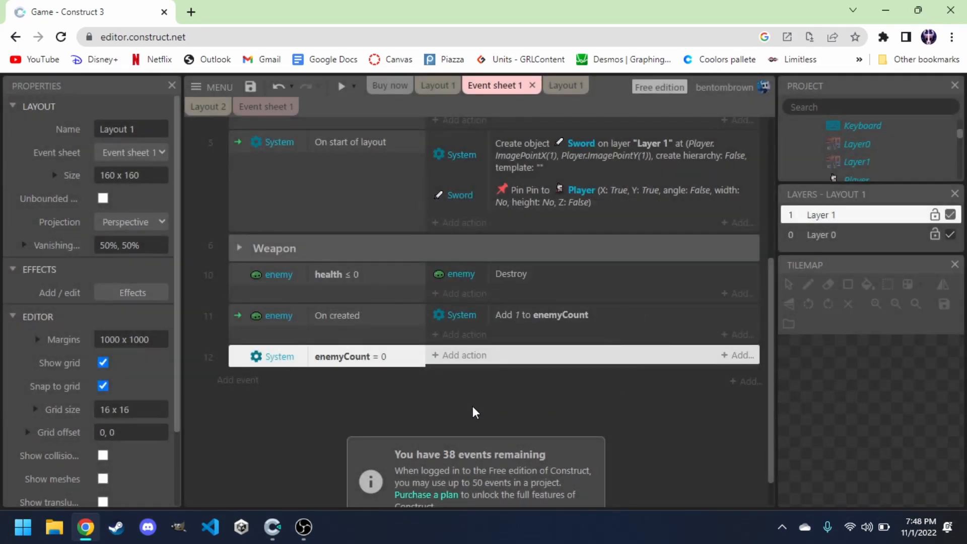
Give that event a Door action setting its animation to "Animation 2" from the beginning.
left_click(452, 356)
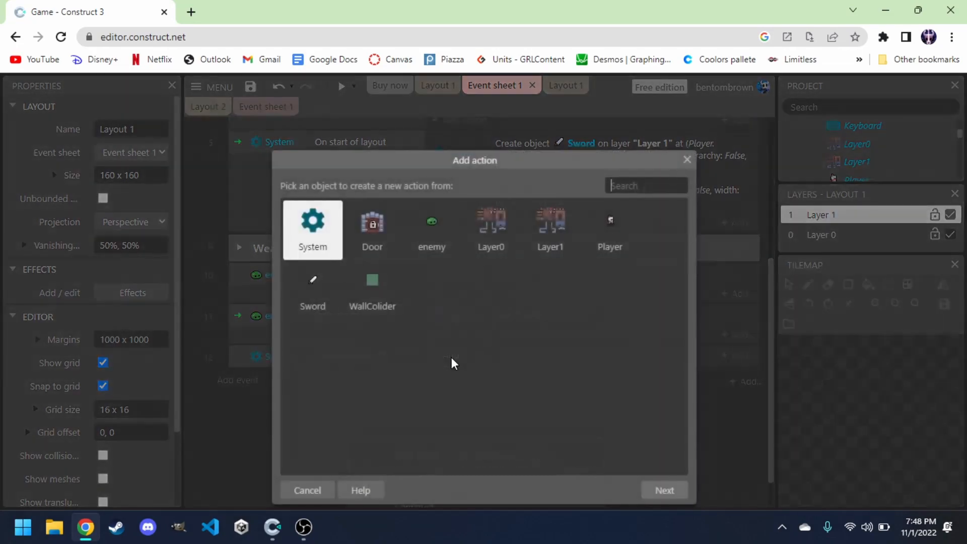
double_click(369, 233)
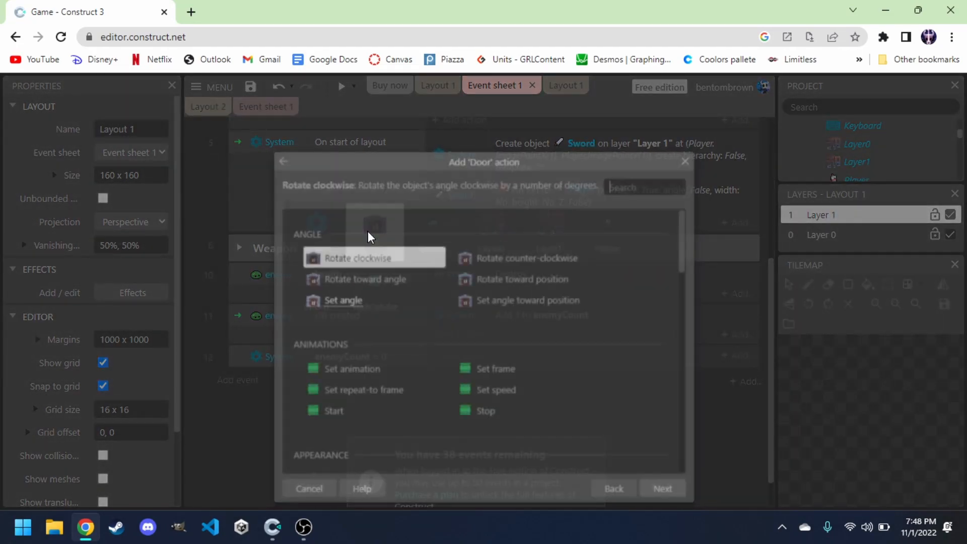
double_click(364, 373)
type("\"")
key("Down")
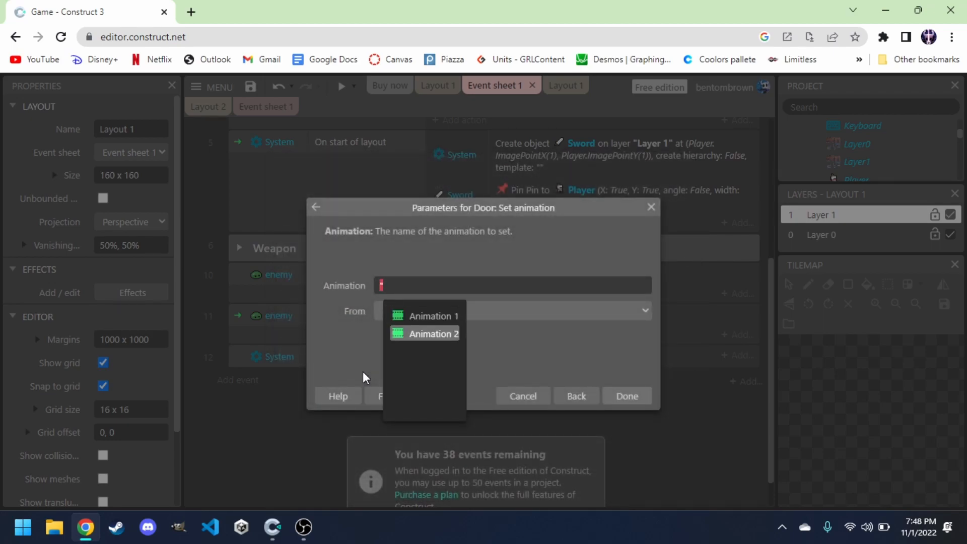
key("Return")
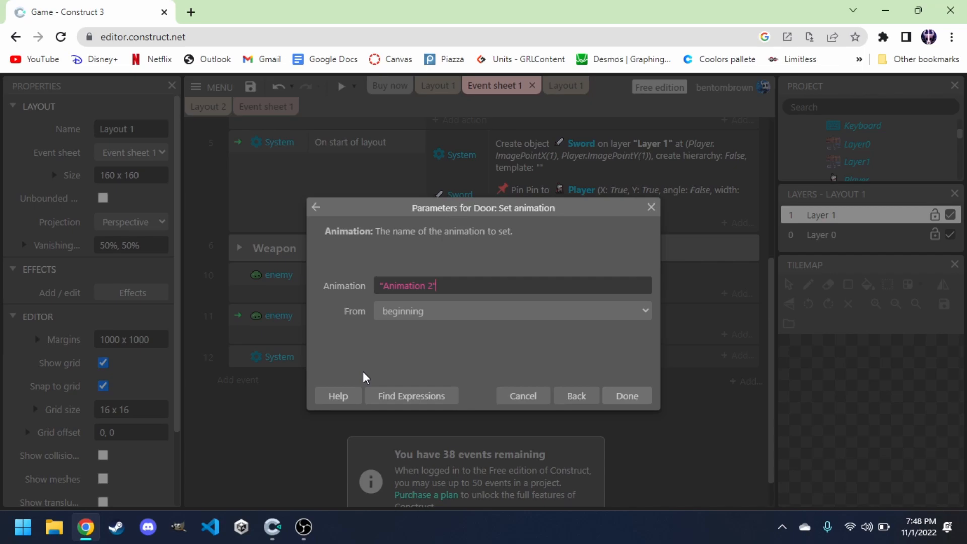
left_click(626, 397)
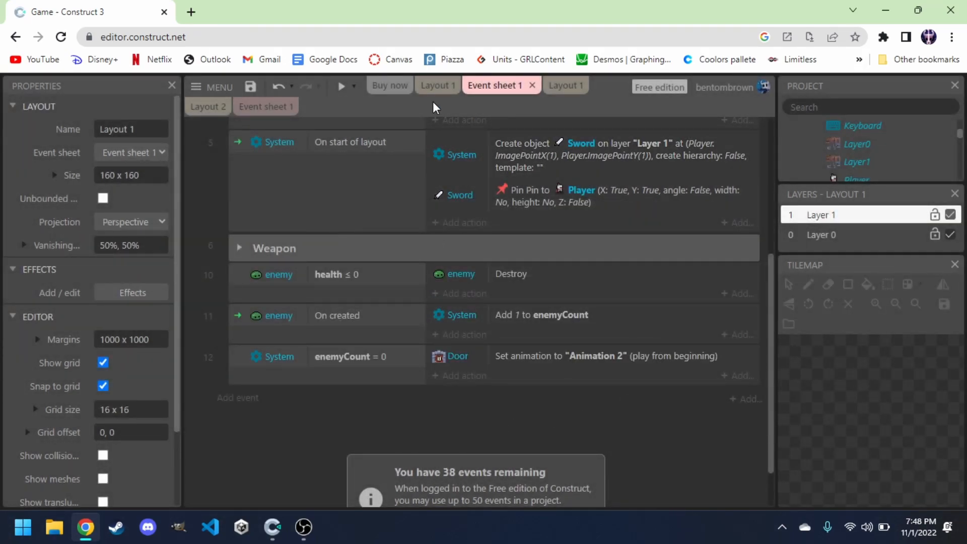
Preview the layout and play, moving the knight around to defeat all the slimes, then close the preview.
left_click(429, 87)
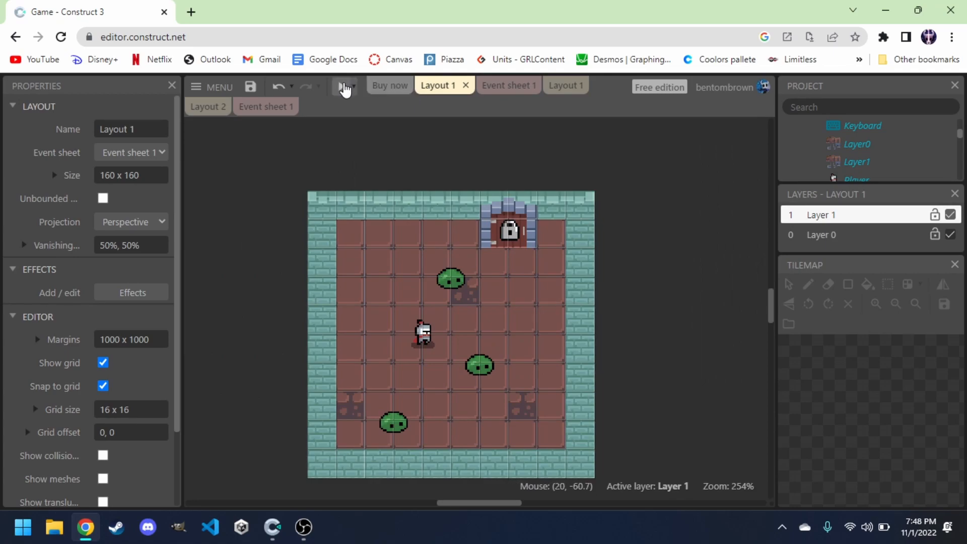
left_click(343, 85)
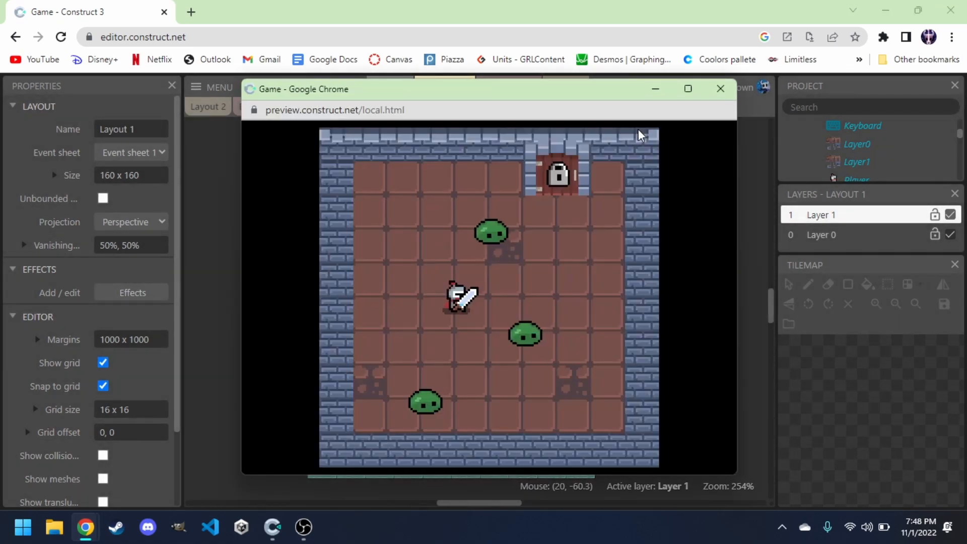
key("Down")
key("Left")
key("Up")
key("Right")
key("Down")
key("Left")
key("Up")
key("Right")
key("Down")
key("Down")
key("Left")
key("Up")
key("Right")
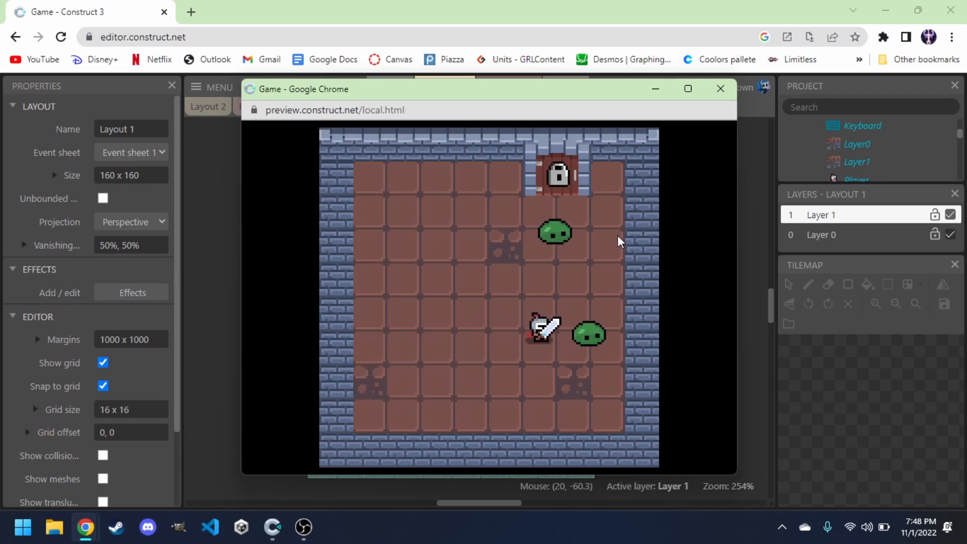
key("Left")
key("Right")
key("Left")
key("Right")
key("Up")
key("Left")
key("Up")
key("Right")
key("Right")
key("Left")
key("Right")
key("Up")
key("Down")
key("Up")
key("Left")
key("Down")
key("Right")
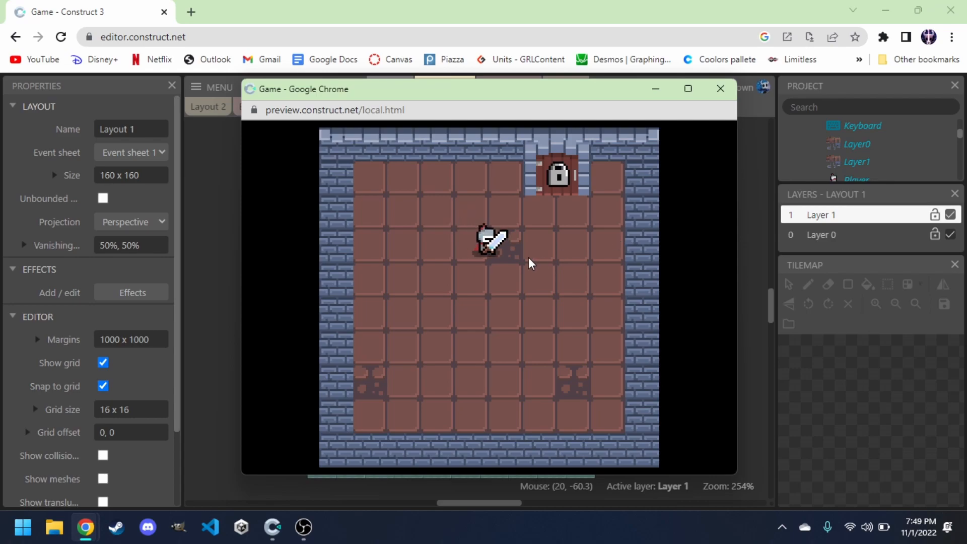
left_click(721, 90)
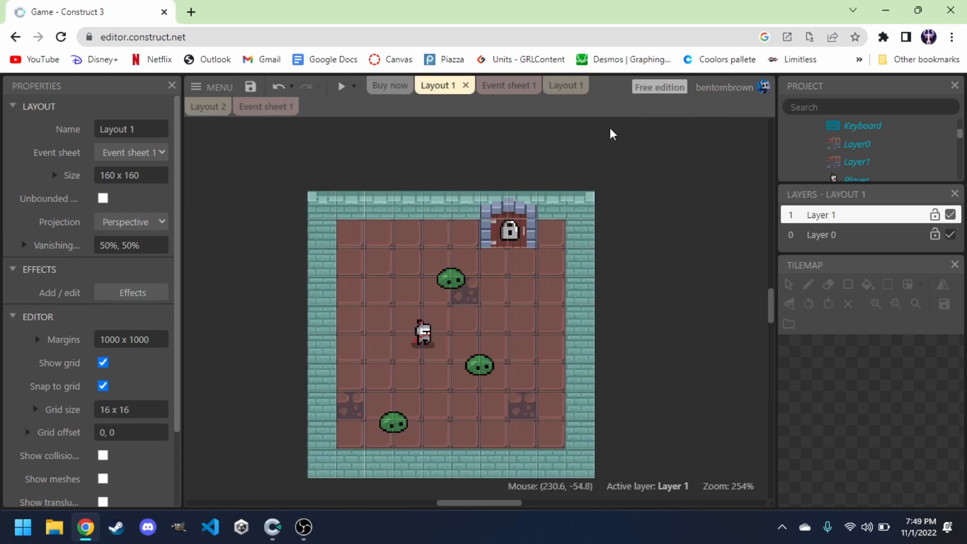
Expand the Weapon group and review the events on the event sheet.
left_click(502, 90)
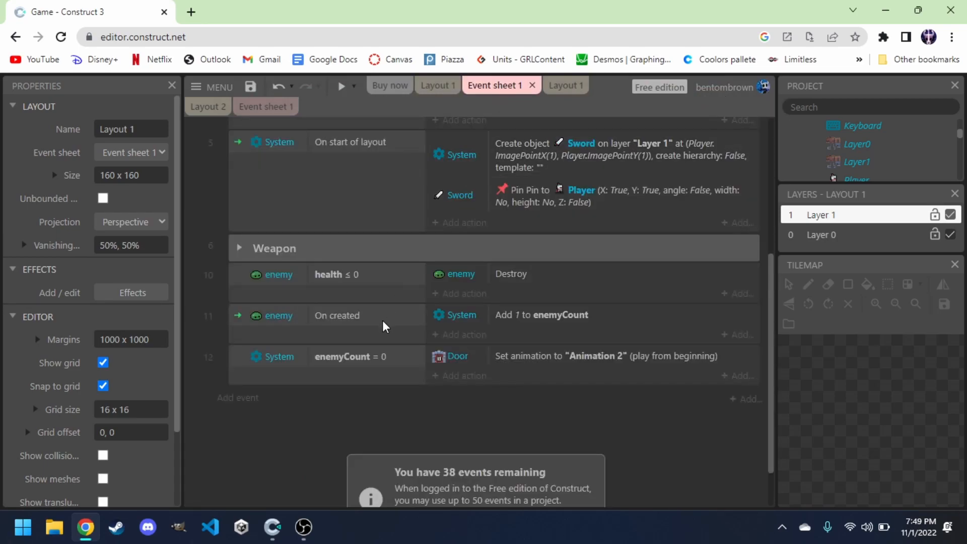
scroll(384, 348, "up", 3)
left_click(233, 406)
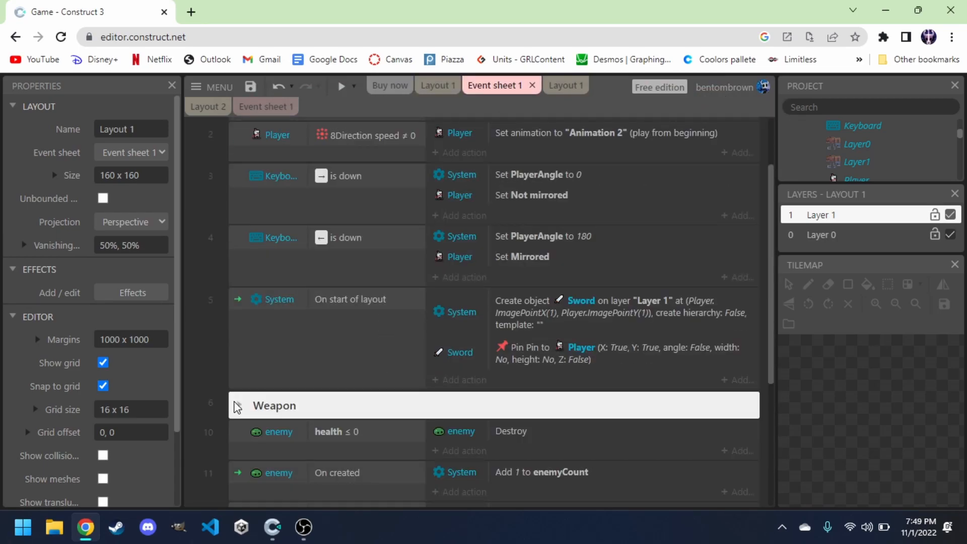
left_click(237, 406)
scroll(339, 412, "down", 4)
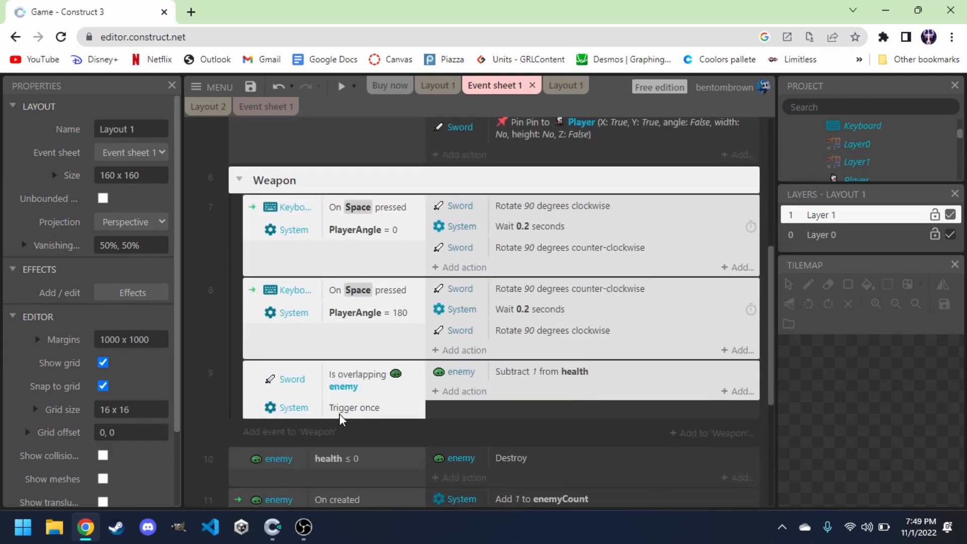
left_click(449, 429)
scroll(449, 429, "down", 2)
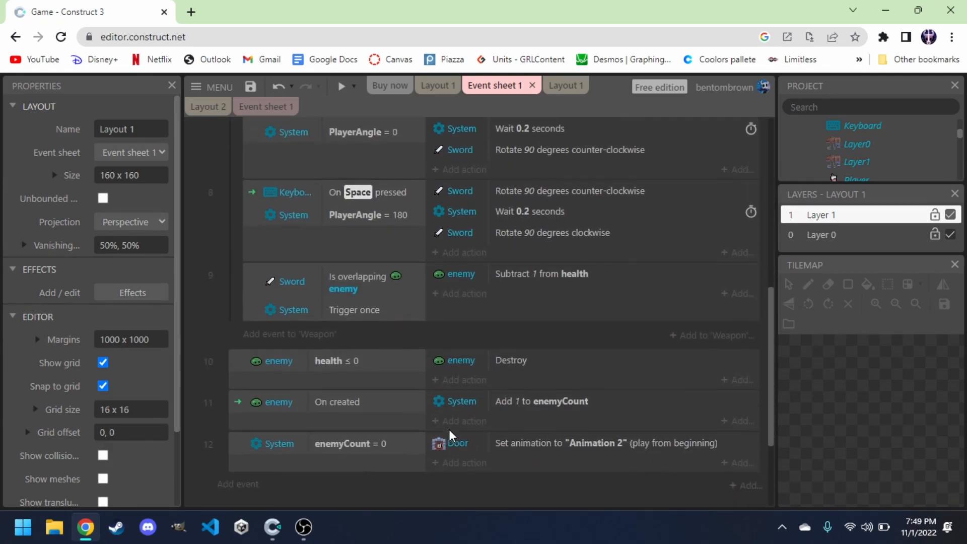
Add a System action to the enemy health ≤ 0 event that subtracts 1 from enemyCount.
left_click(454, 381)
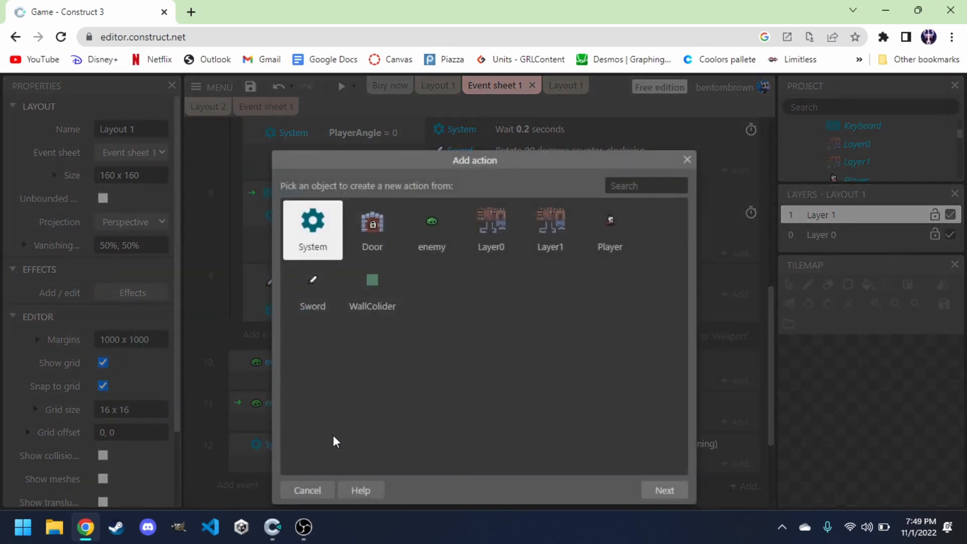
left_click(310, 491)
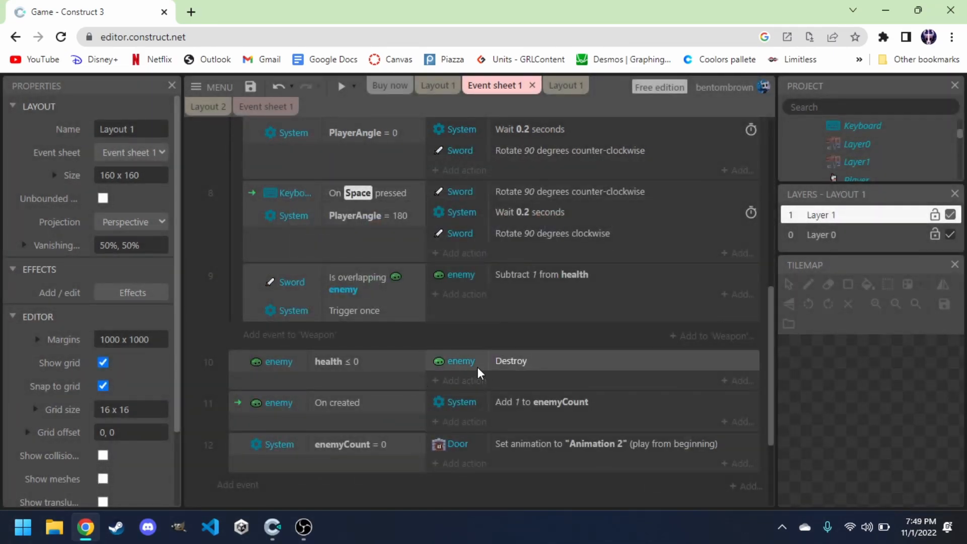
left_click(447, 382)
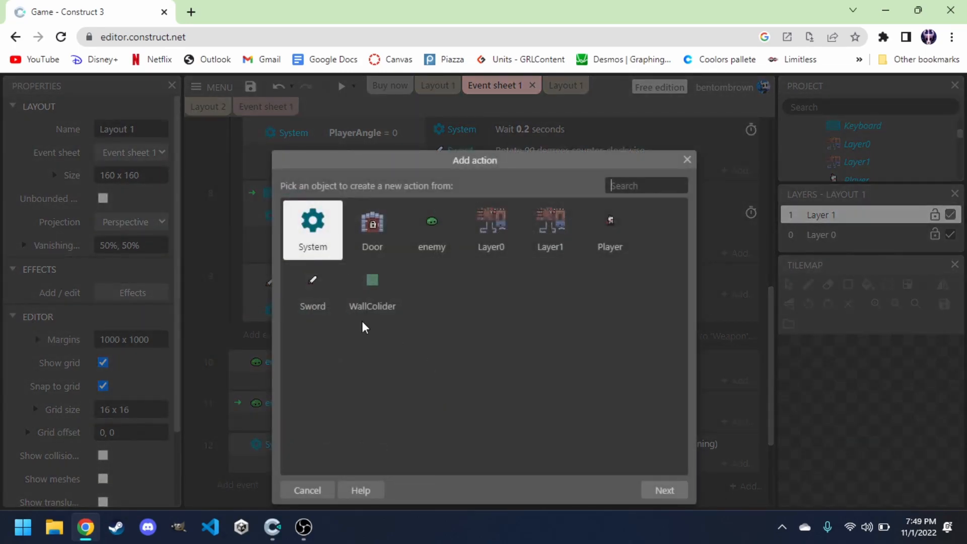
double_click(313, 230)
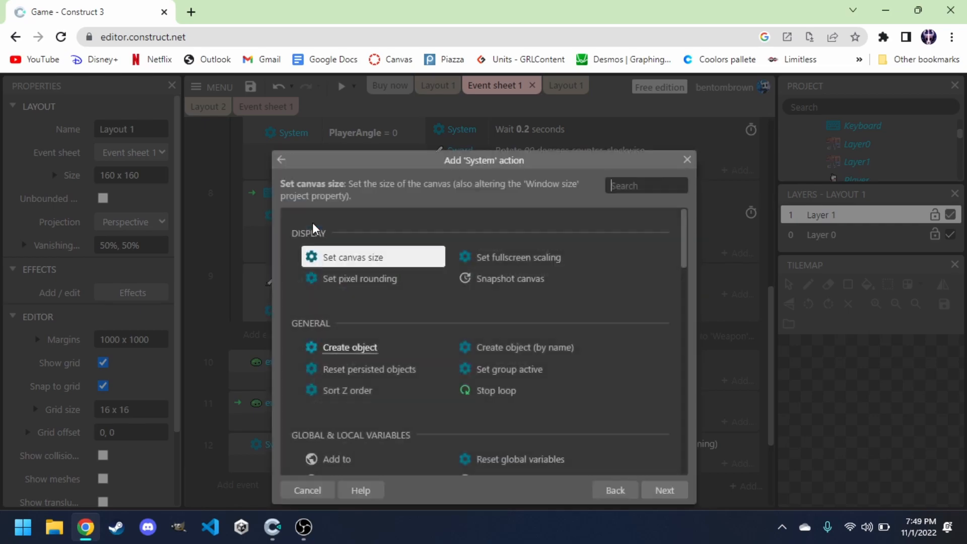
scroll(377, 373, "down", 1)
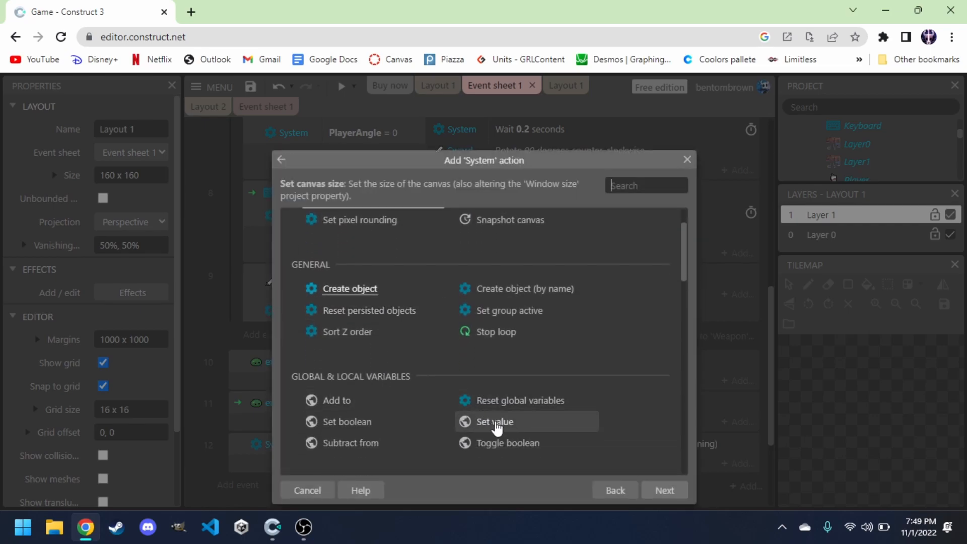
left_click(360, 446)
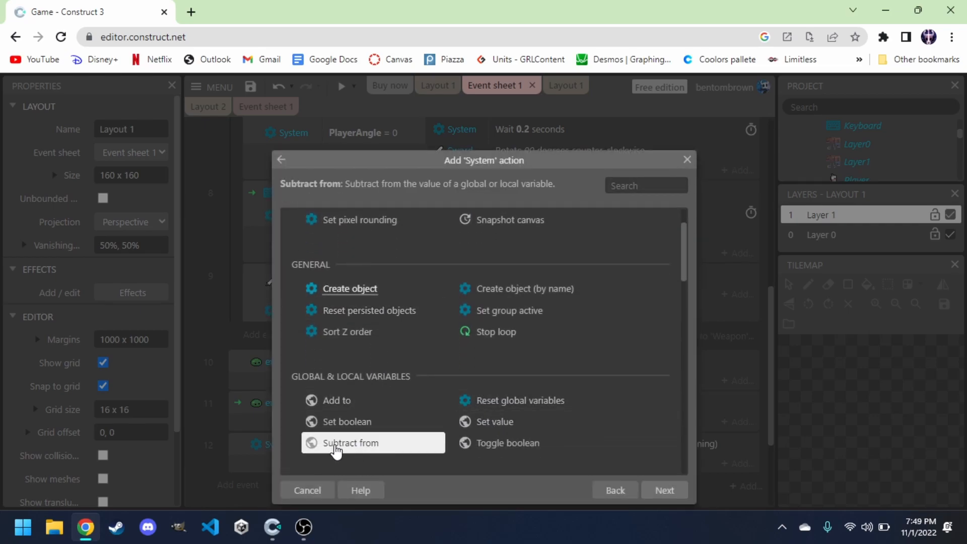
left_click(664, 491)
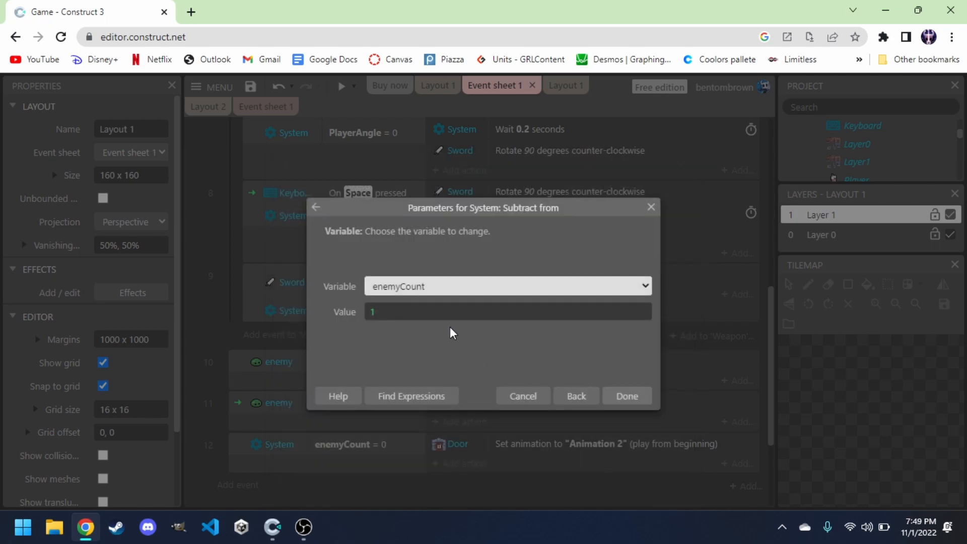
left_click(637, 398)
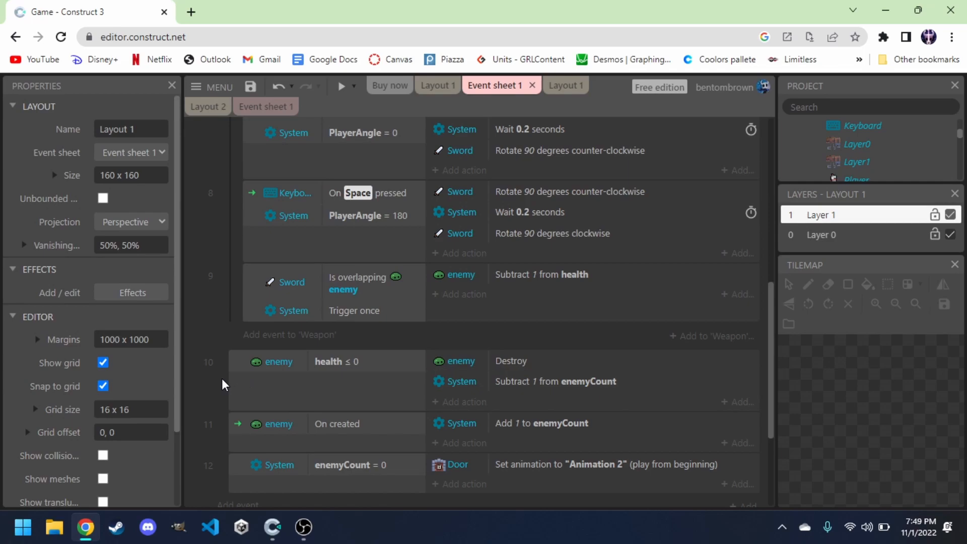
Preview the layout and play, moving the knight around to defeat every slime, then close the preview.
left_click(340, 90)
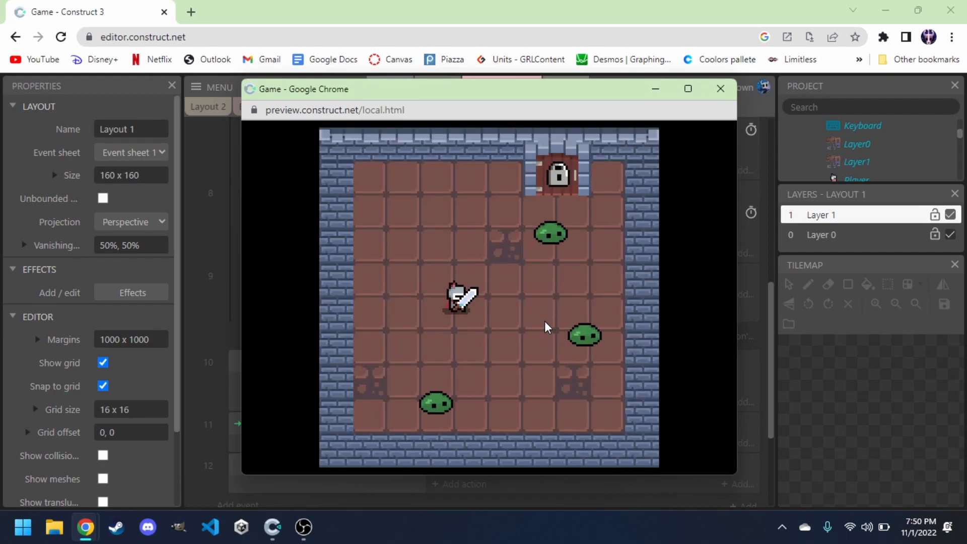
key("Down")
key("Left")
key("Right")
key("Left")
key("Right")
key("Up")
key("Up")
key("Right")
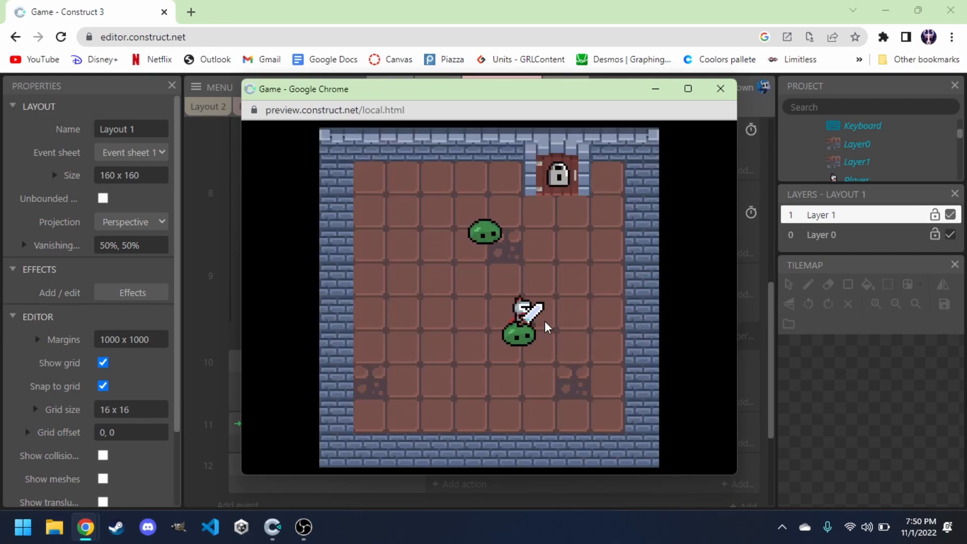
key("Left")
key("Down")
key("Right")
key("Up")
key("Down")
key("Left")
key("Up")
key("Left")
key("Right")
key("Left")
key("Right")
key("Down")
key("Right")
key("Up")
key("Up")
key("Right")
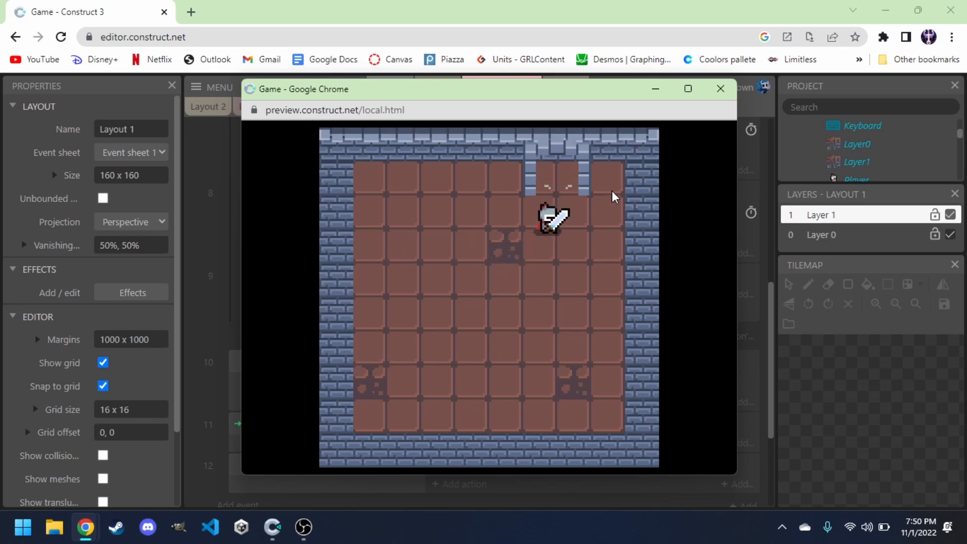
left_click(718, 91)
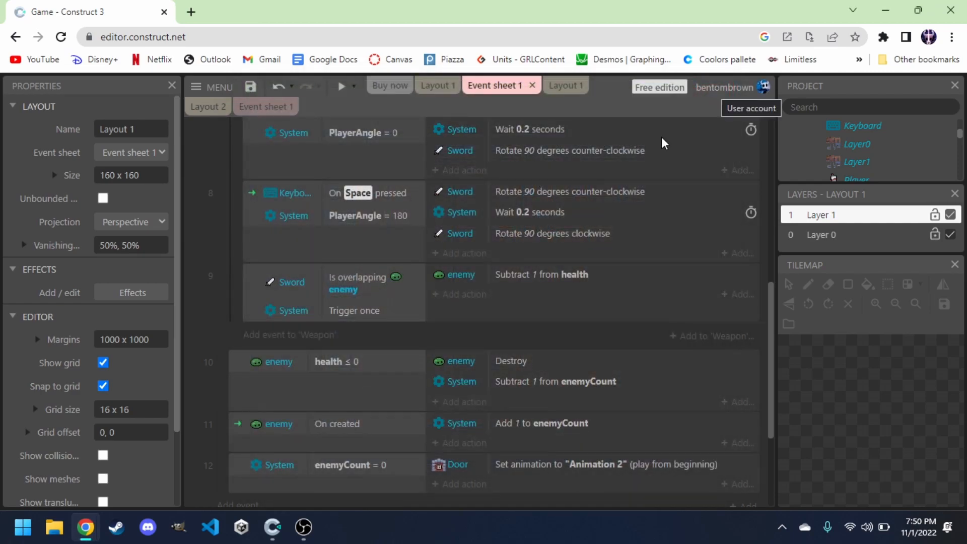
Add a System Trigger once while true condition to the enemyCount = 0 event.
scroll(368, 309, "down", 1)
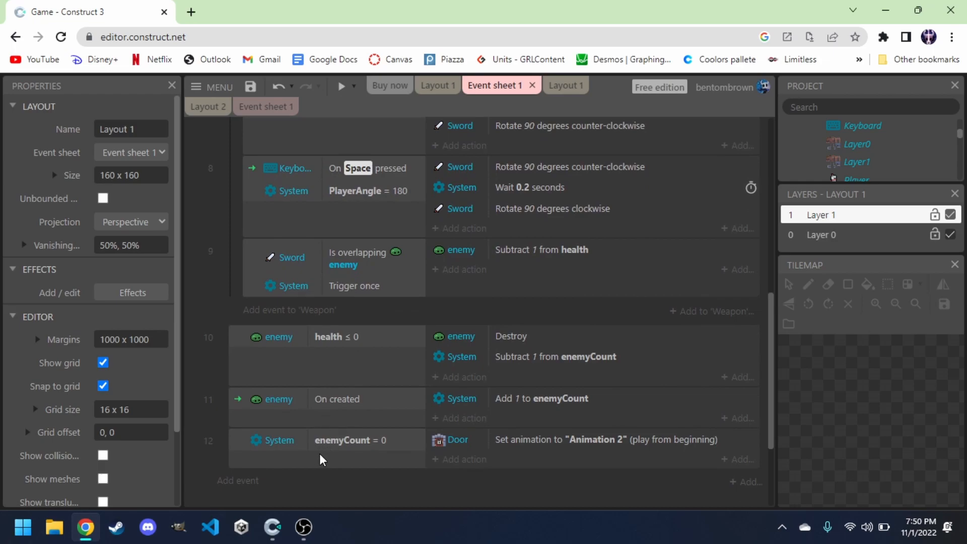
double_click(292, 457)
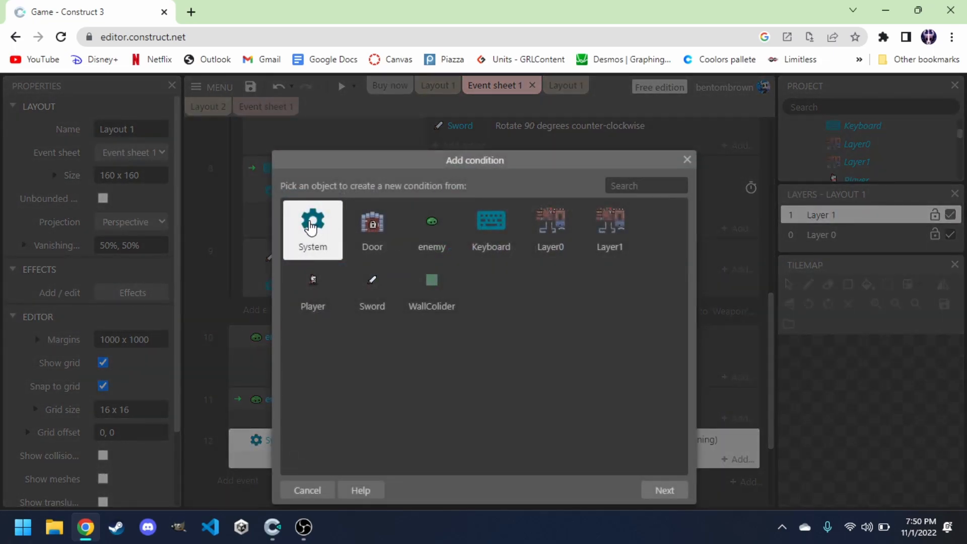
double_click(311, 227)
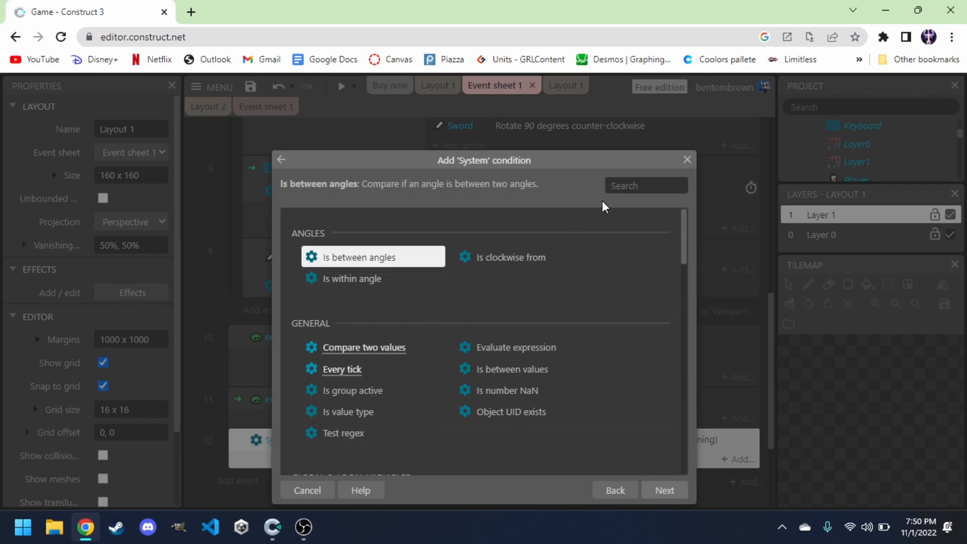
type("tr")
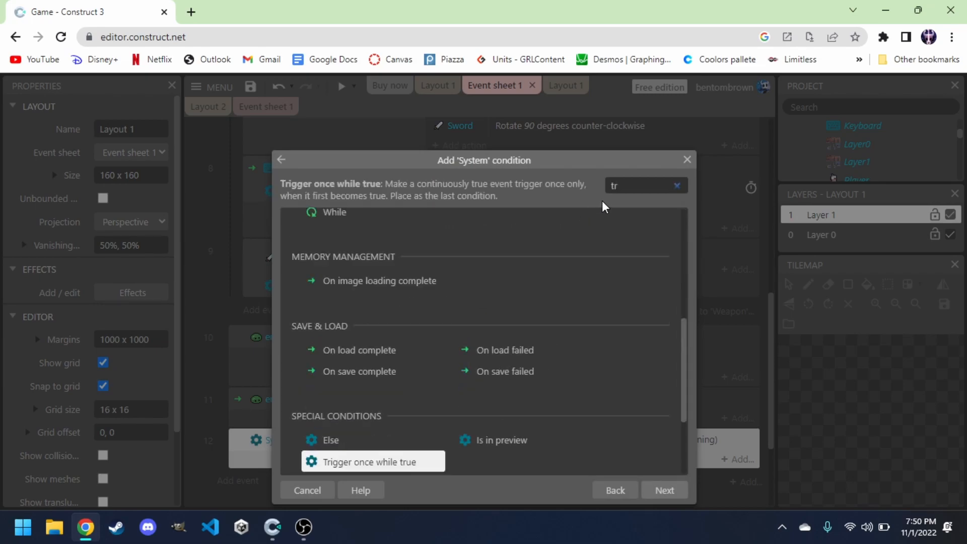
double_click(337, 463)
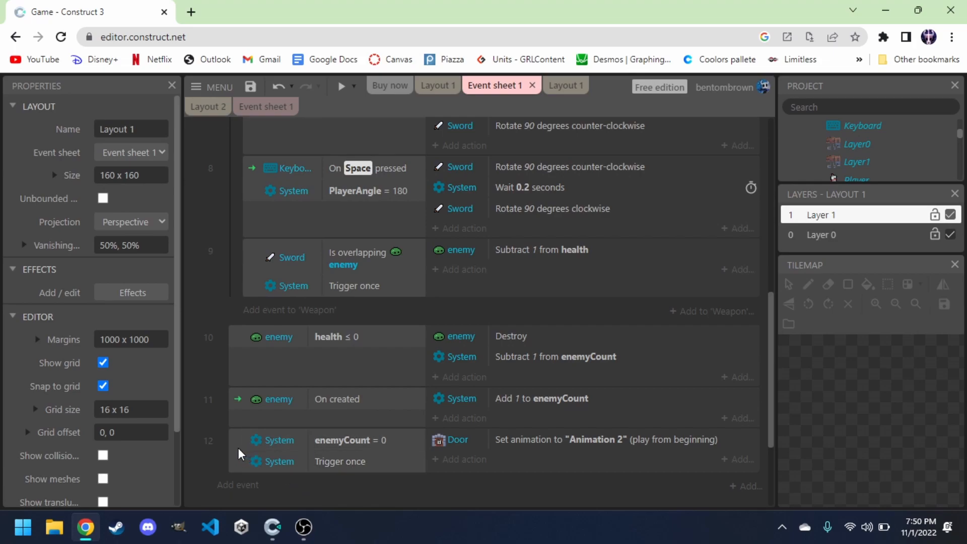
Browse the project's layouts and open Layout 2 to inspect it, then return to Event sheet 1.
scroll(234, 447, "down", 1)
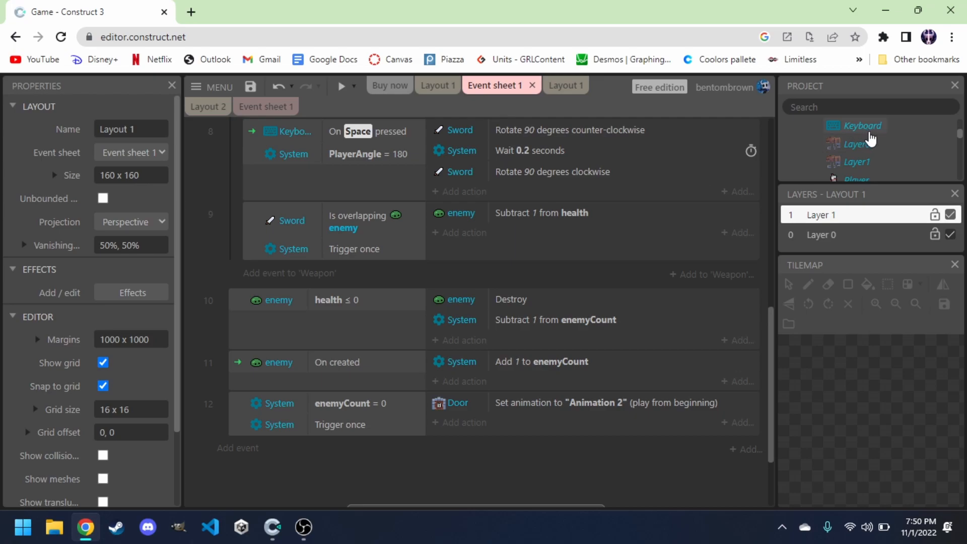
scroll(870, 138, "up", 3)
scroll(834, 150, "up", 3)
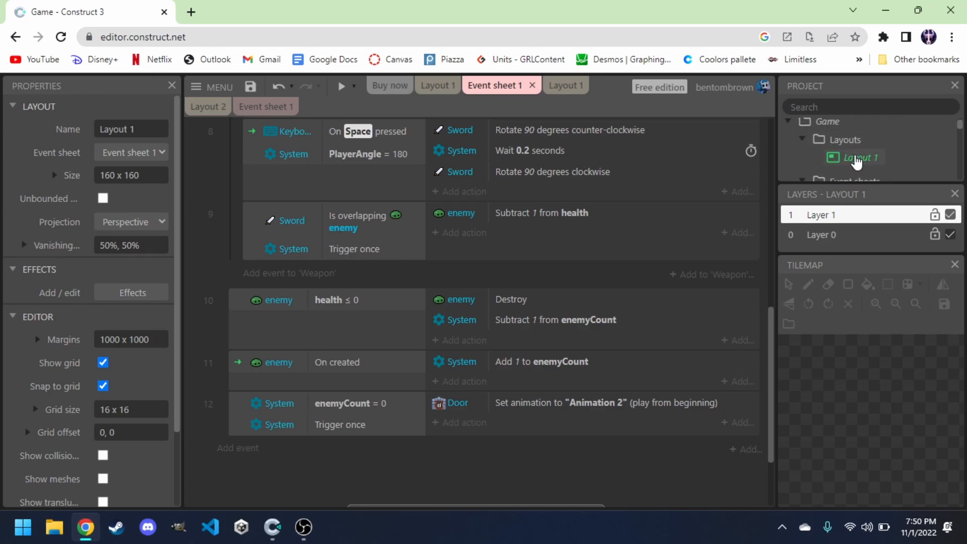
scroll(837, 154, "down", 5)
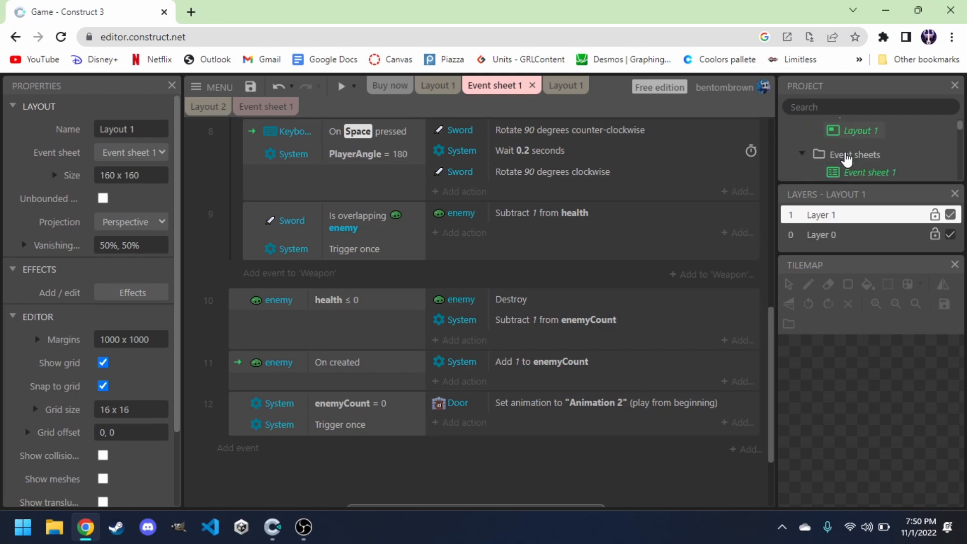
scroll(847, 156, "up", 3)
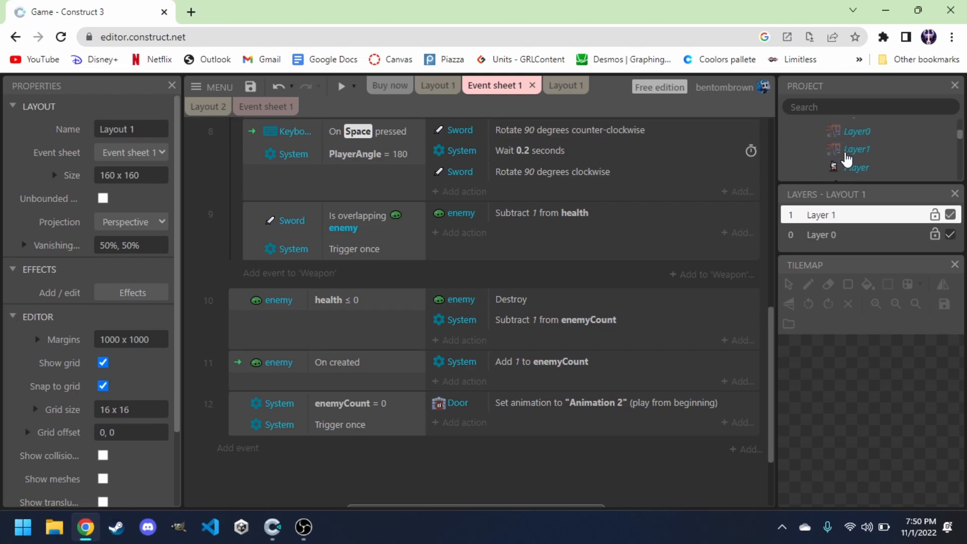
scroll(834, 146, "up", 3)
scroll(830, 139, "up", 1)
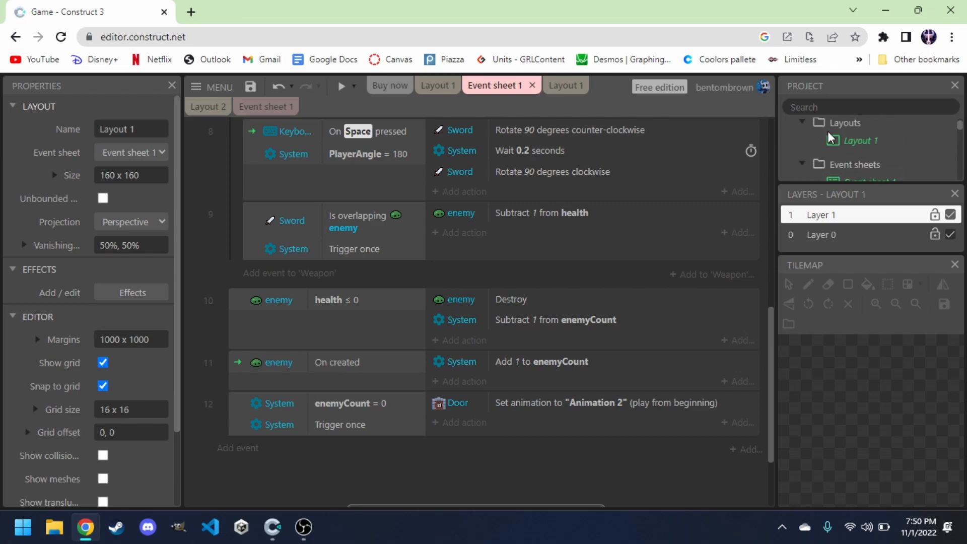
left_click(860, 148)
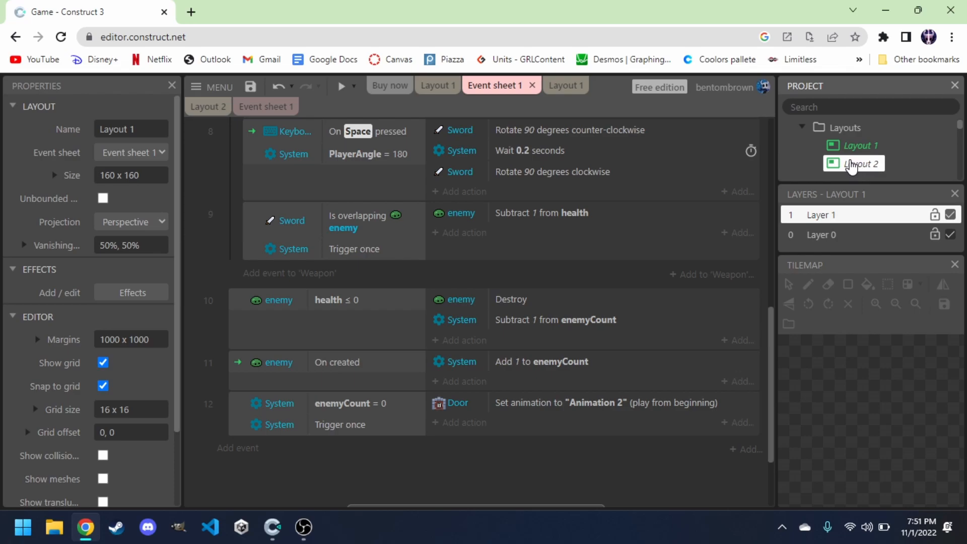
double_click(859, 164)
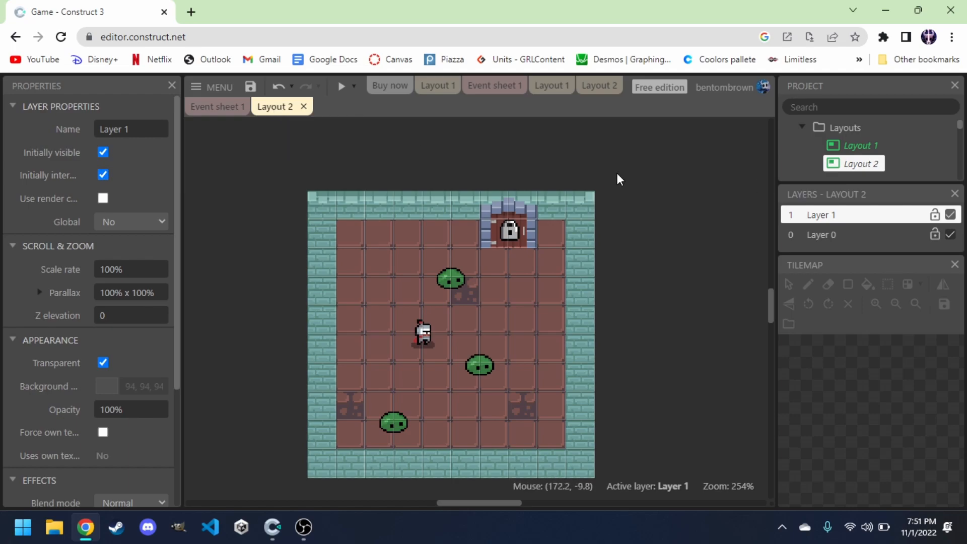
left_click(438, 89)
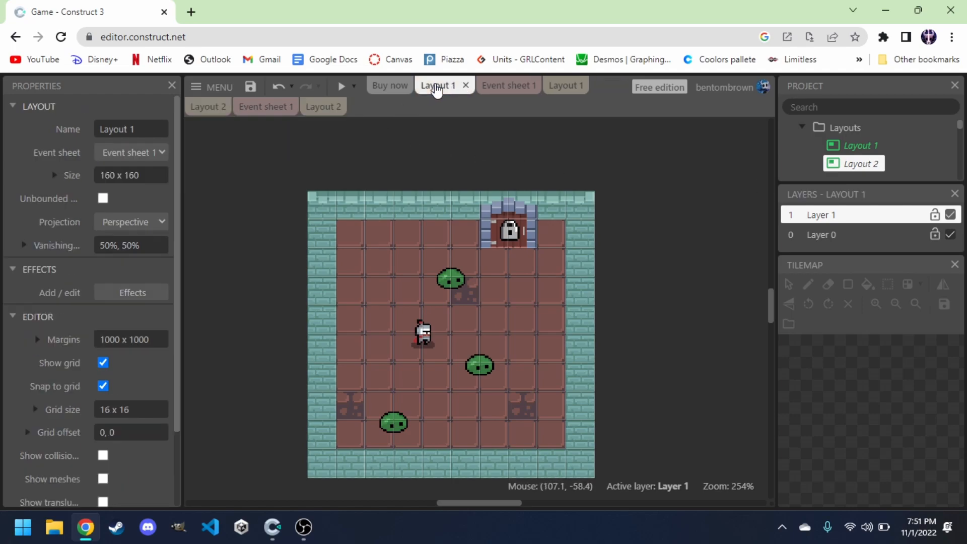
left_click(504, 86)
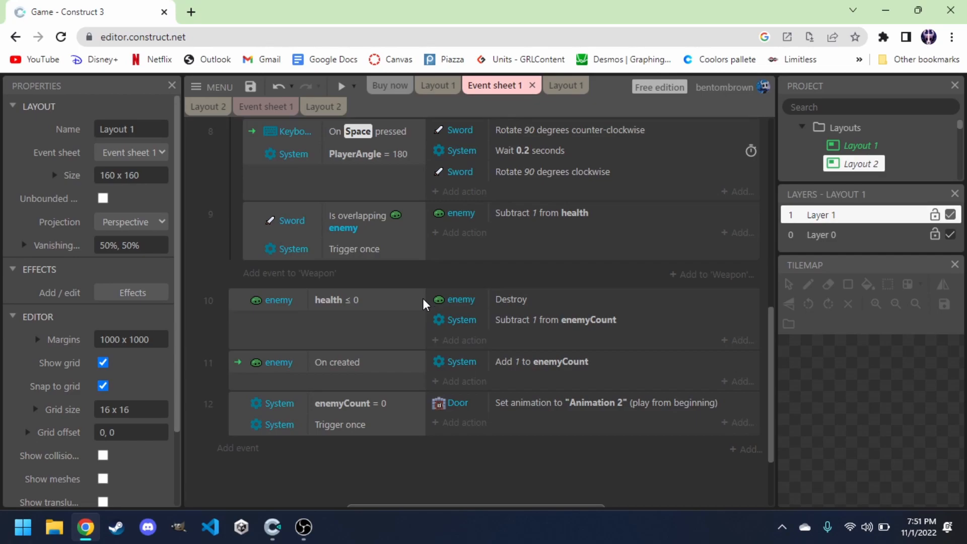
Add a new event with the Player condition Is overlapping another object, picking Door as the object.
scroll(407, 364, "down", 1)
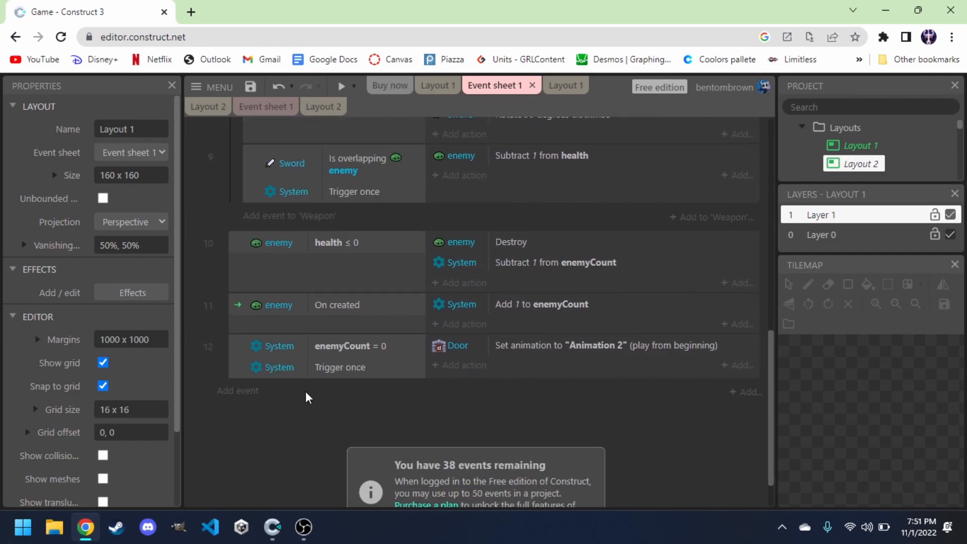
left_click(246, 392)
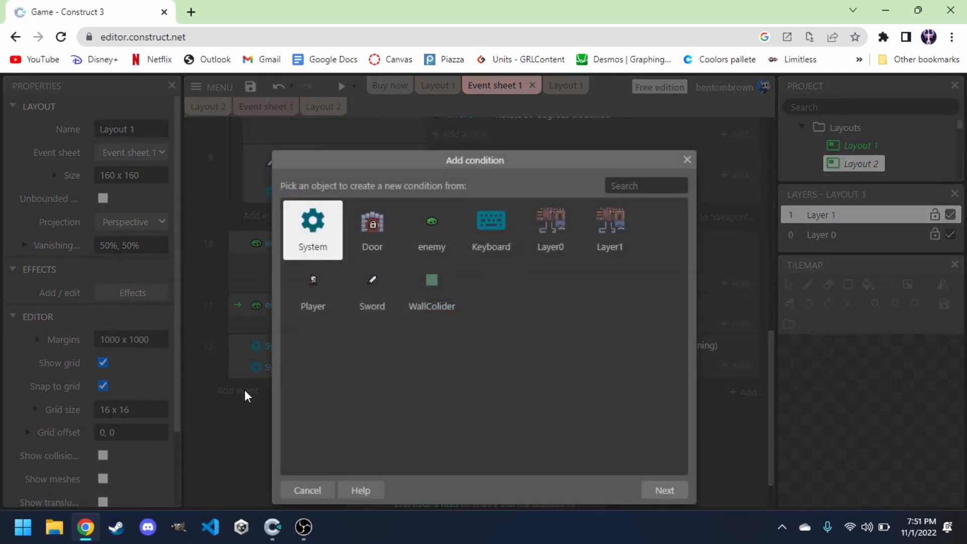
double_click(313, 292)
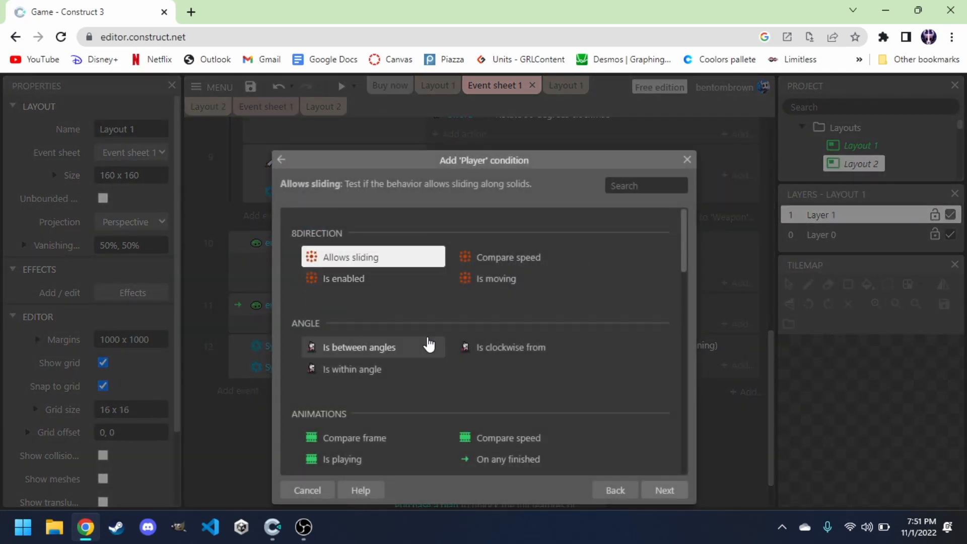
scroll(427, 340, "down", 2)
scroll(429, 340, "down", 2)
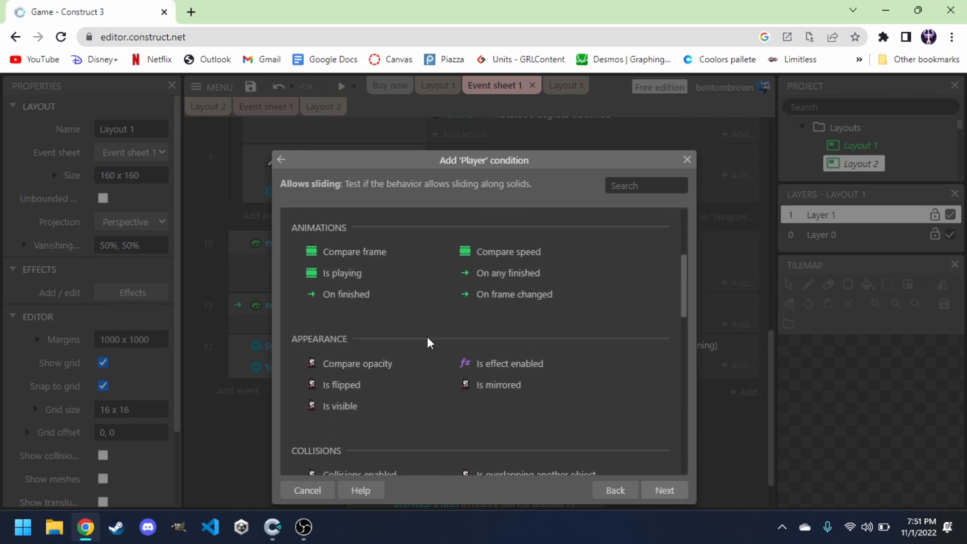
type("is ov")
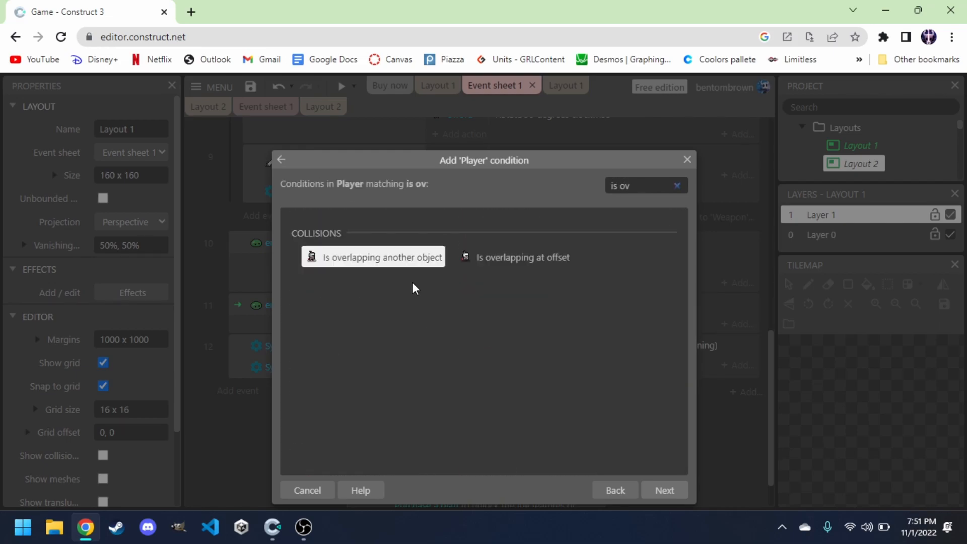
double_click(385, 266)
left_click(455, 292)
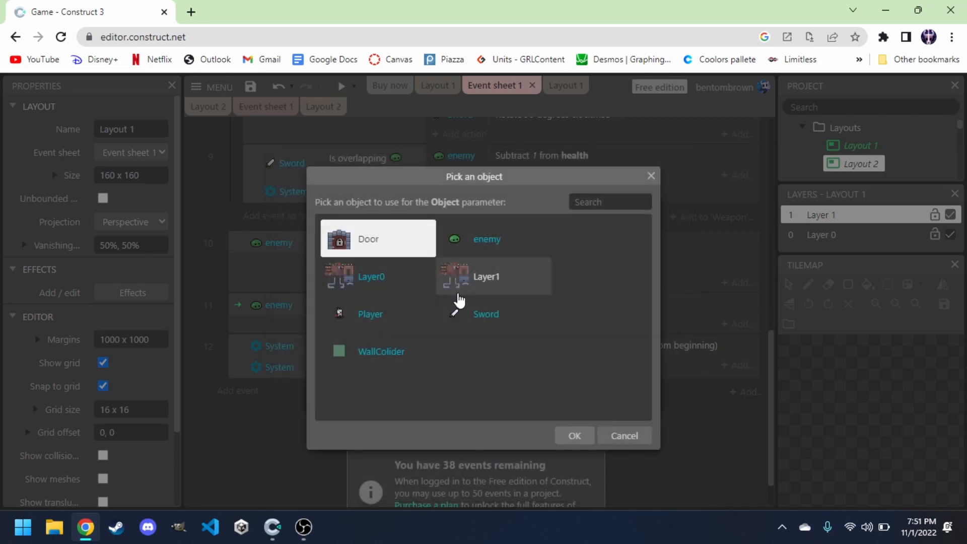
double_click(366, 241)
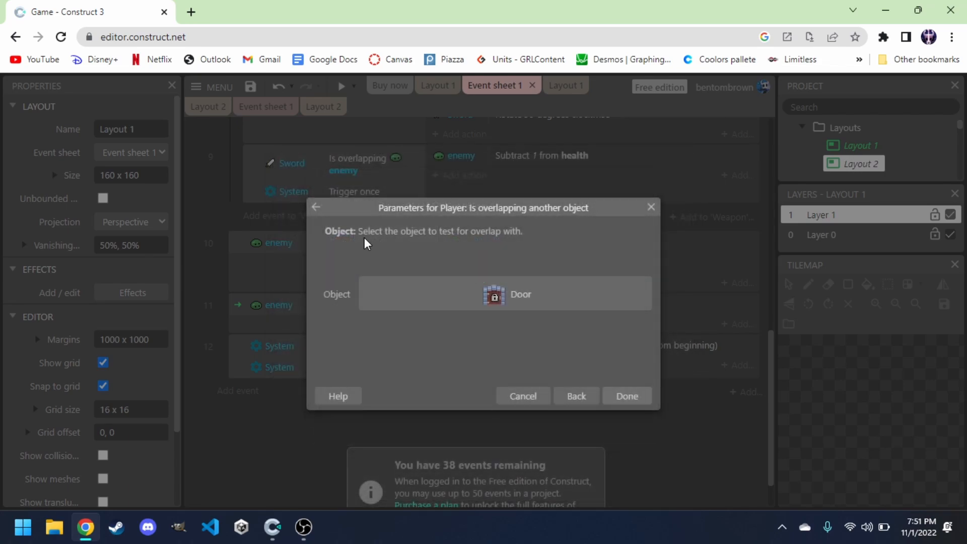
left_click(624, 398)
left_click(398, 436)
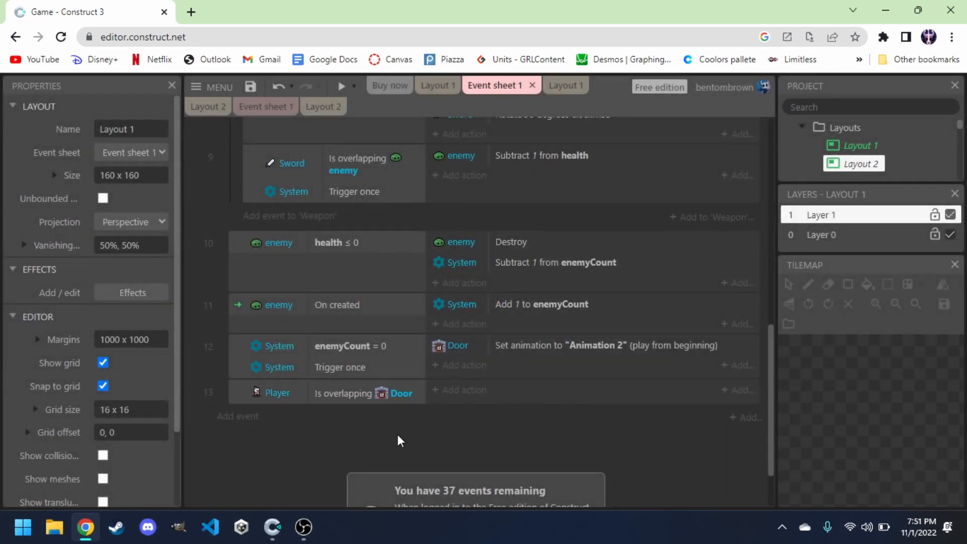
Add a System Compare variable condition enemyCount = 0 to the Player overlapping Door event.
left_click(233, 391)
key("c")
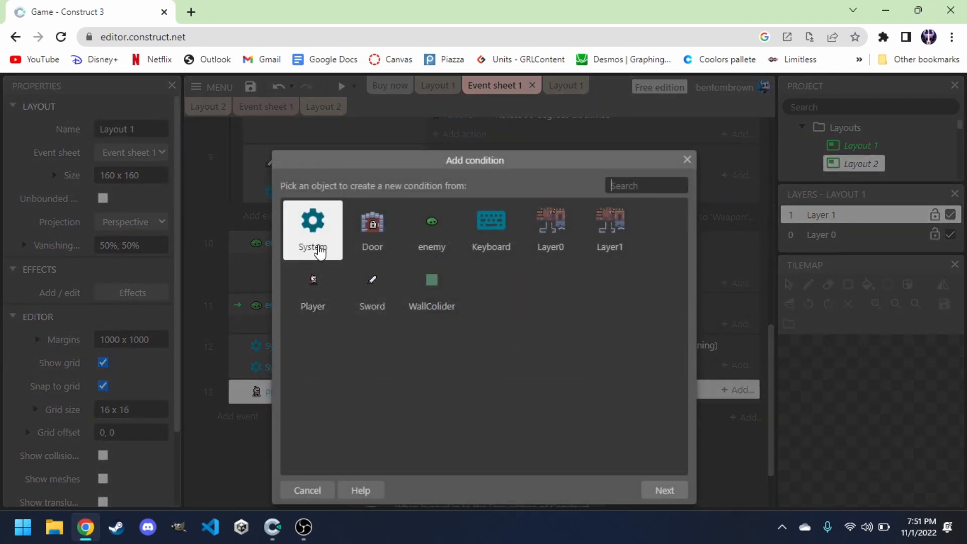
double_click(320, 250)
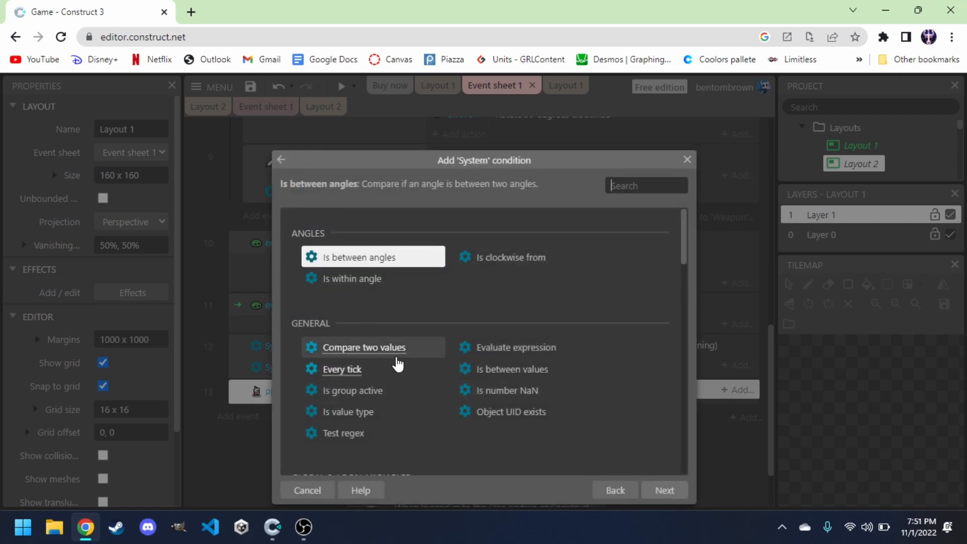
scroll(396, 363, "down", 2)
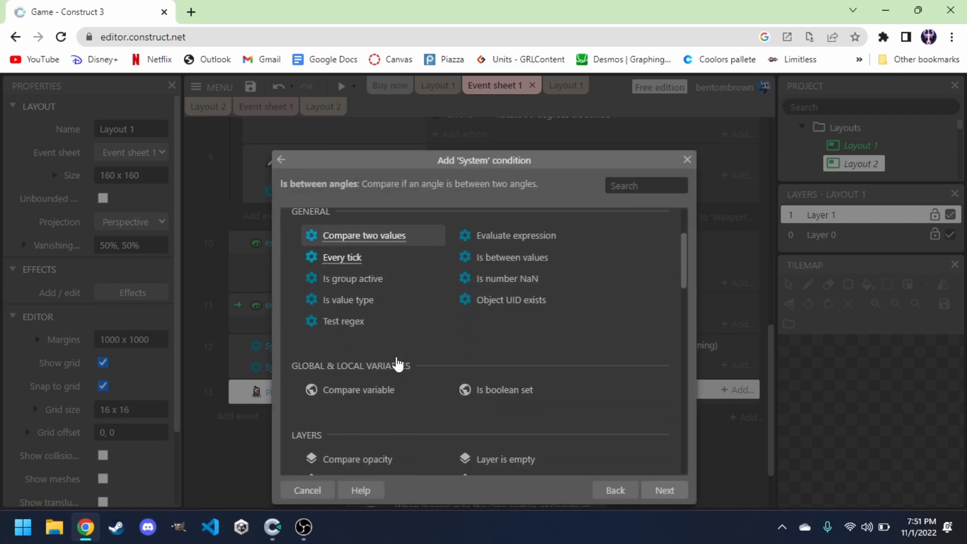
left_click(365, 396)
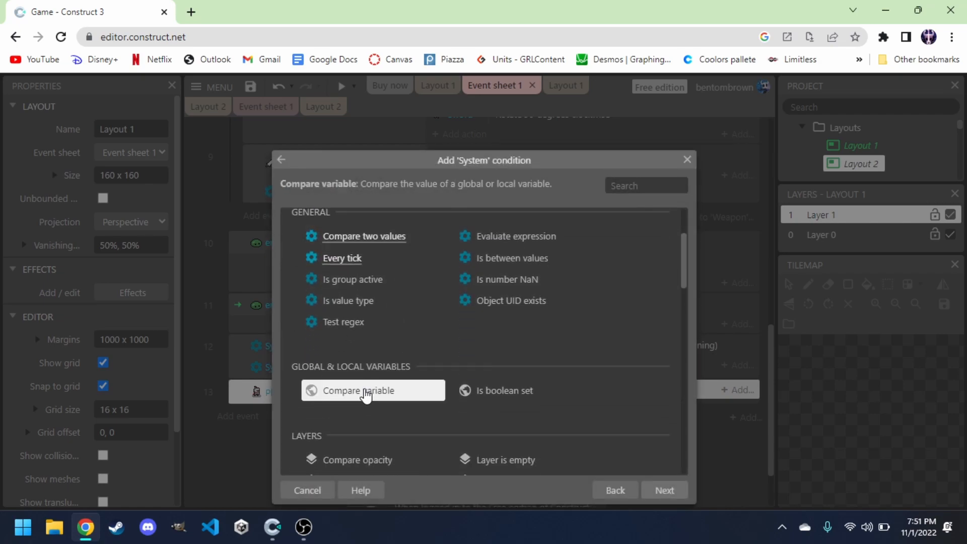
left_click(665, 491)
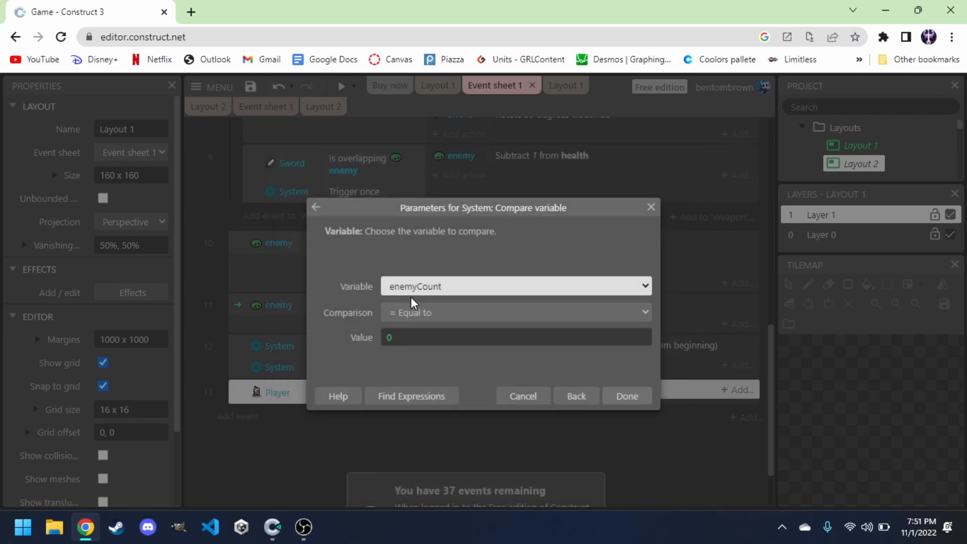
left_click(630, 397)
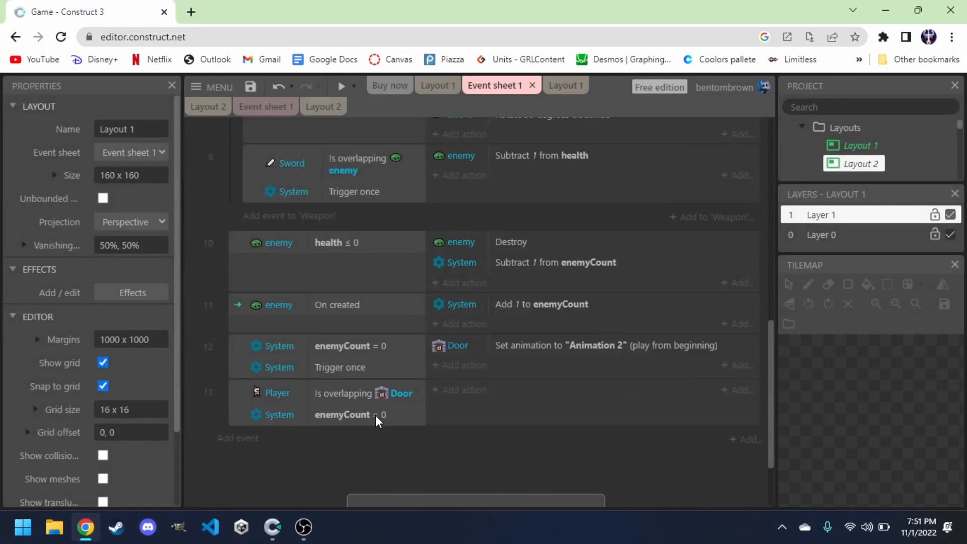
Add a System action Go to next/previous layout, set to next, to the Player overlapping Door event.
left_click(465, 391)
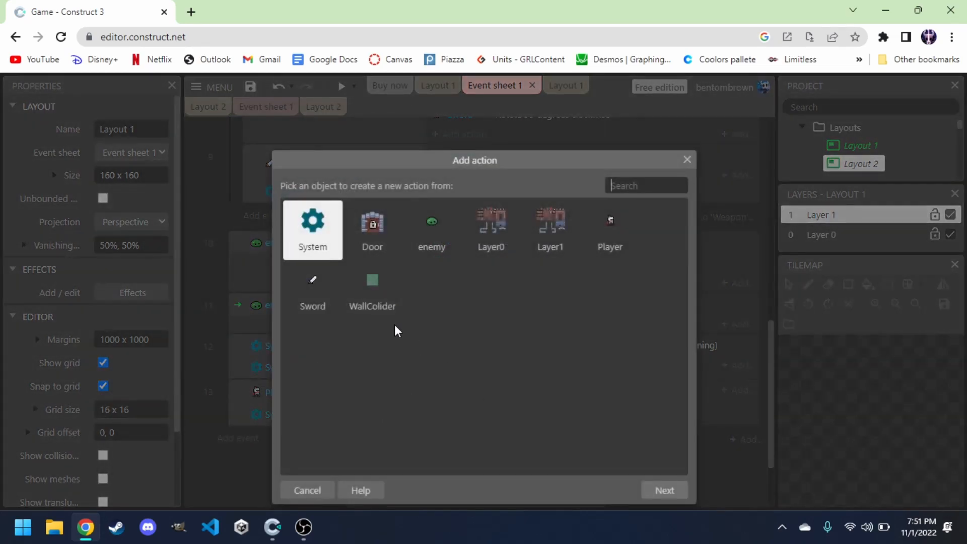
double_click(313, 245)
scroll(391, 286, "down", 1)
scroll(391, 285, "down", 7)
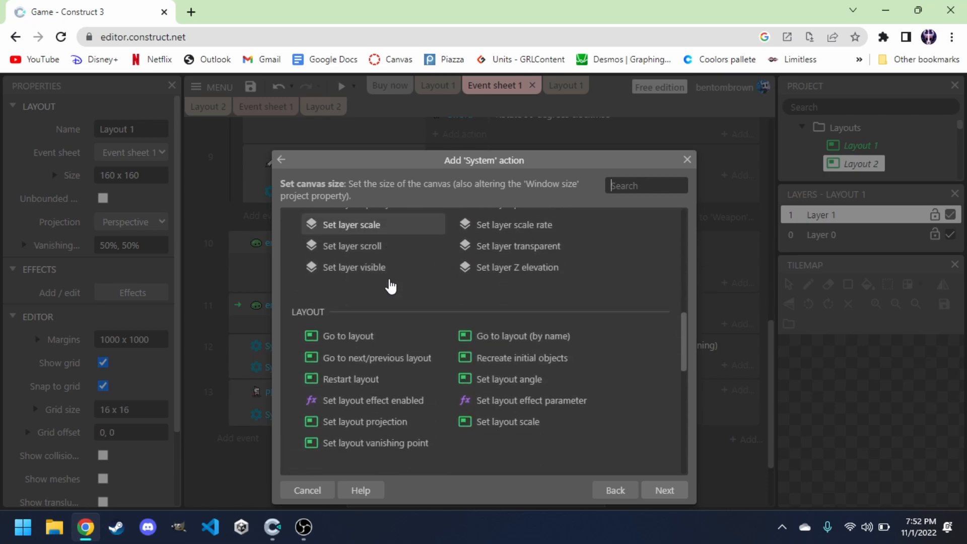
scroll(388, 283, "down", 1)
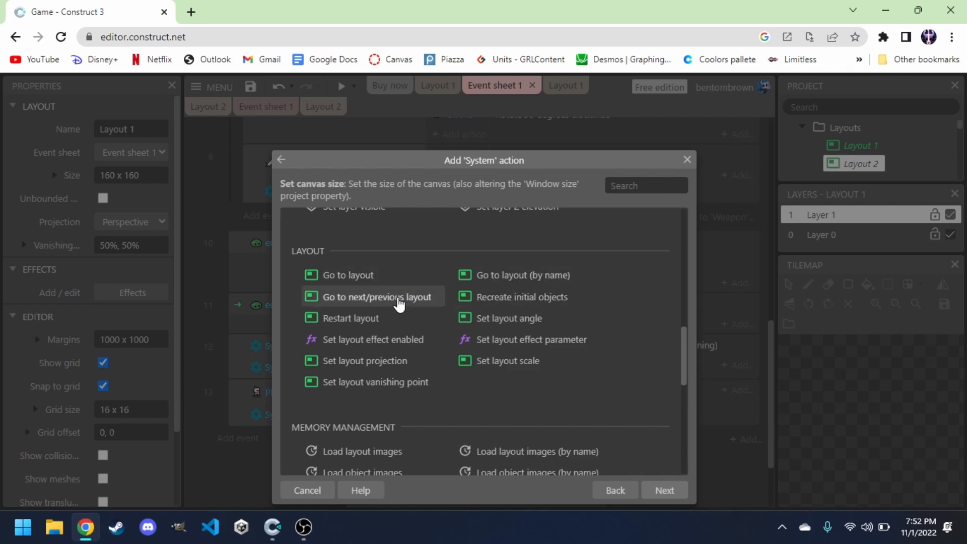
double_click(367, 298)
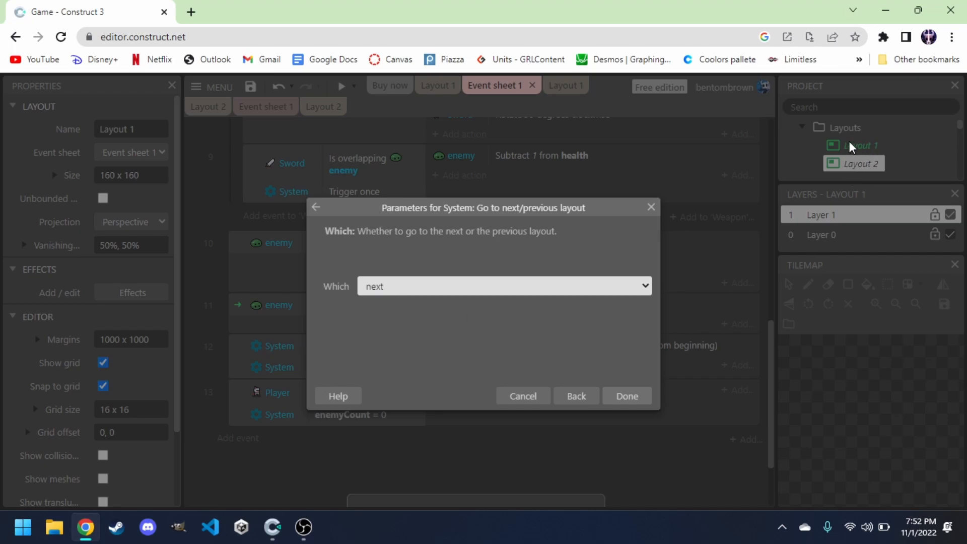
left_click(623, 401)
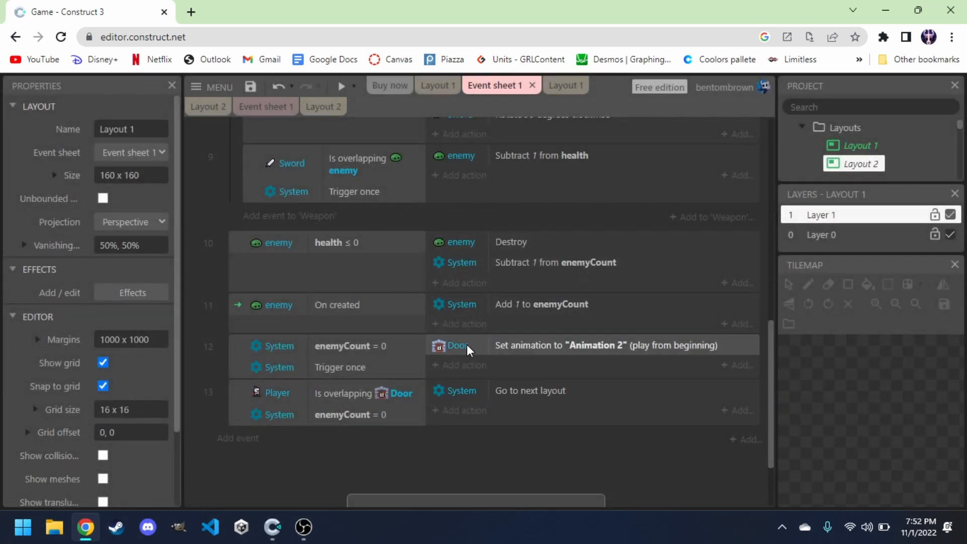
Preview Layout 1 and play, moving the knight around the room, then close the preview.
scroll(467, 347, "up", 1)
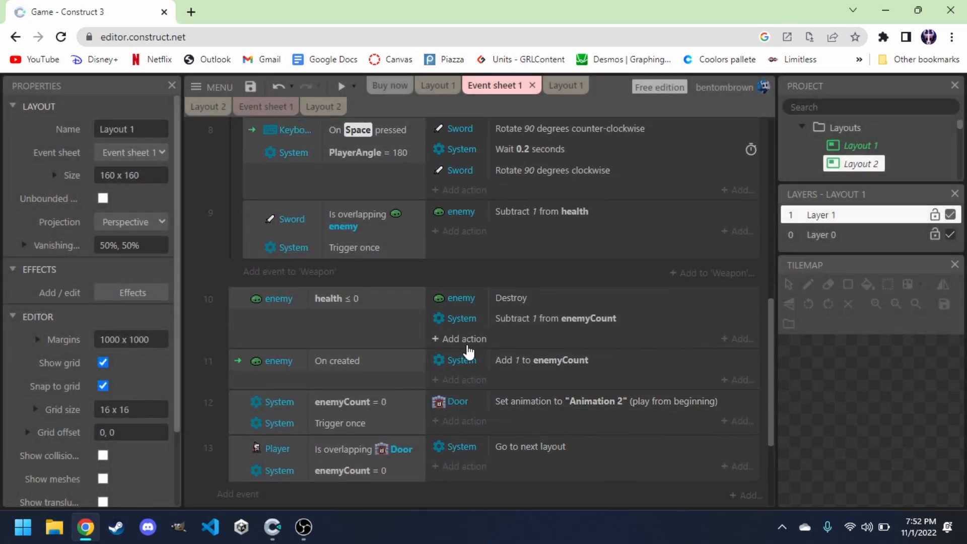
left_click(436, 90)
left_click(340, 86)
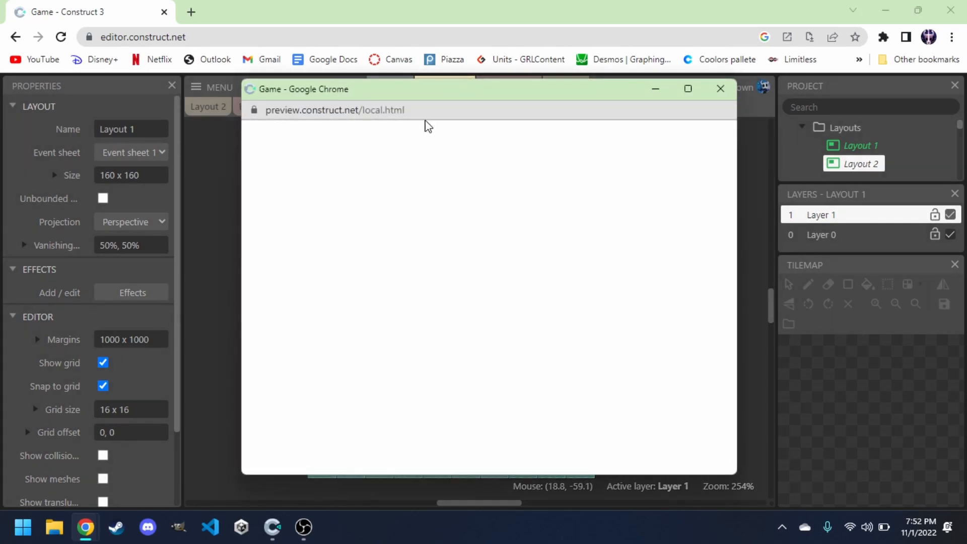
key("Down")
key("Left")
key("Up")
key("Right")
key("Left")
key("Down")
key("Right")
key("Up")
key("Up")
key("Down")
key("Right")
key("Up")
key("Left")
key("Right")
key("Right")
key("Left")
key("Right")
key("Left")
key("Up")
key("Up")
key("Left")
key("Right")
key("Left")
key("Down")
key("Right")
key("Right")
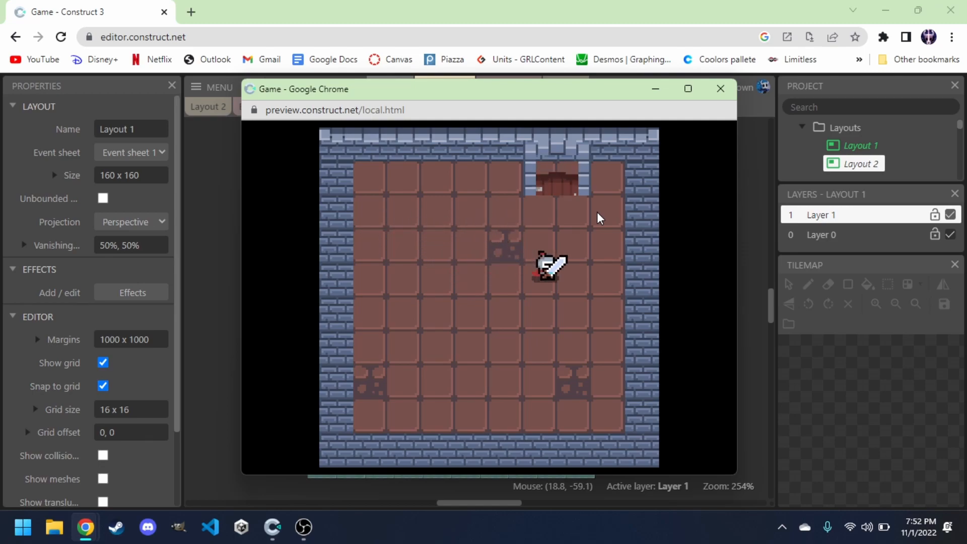
key("Left")
key("Up")
key("Right")
key("Up")
key("Up")
key("Left")
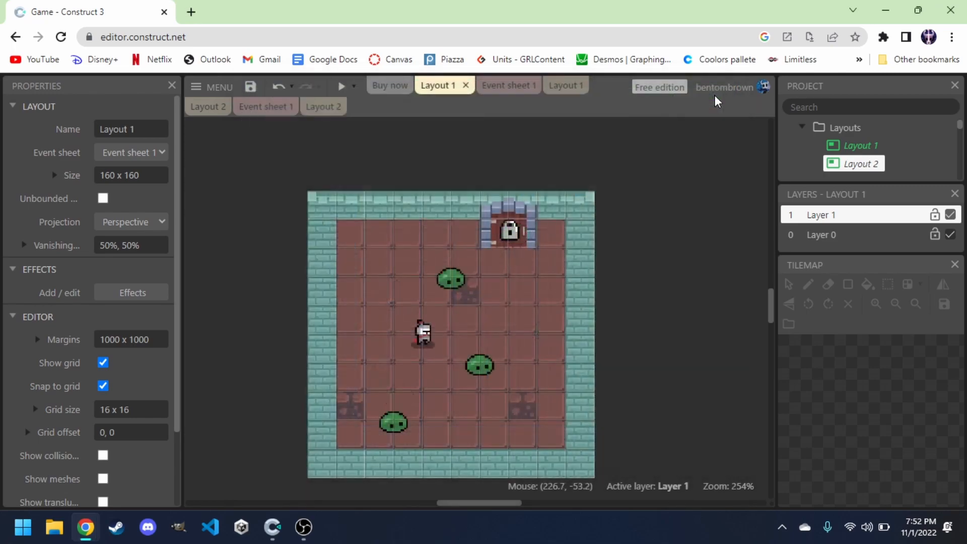
left_click(721, 90)
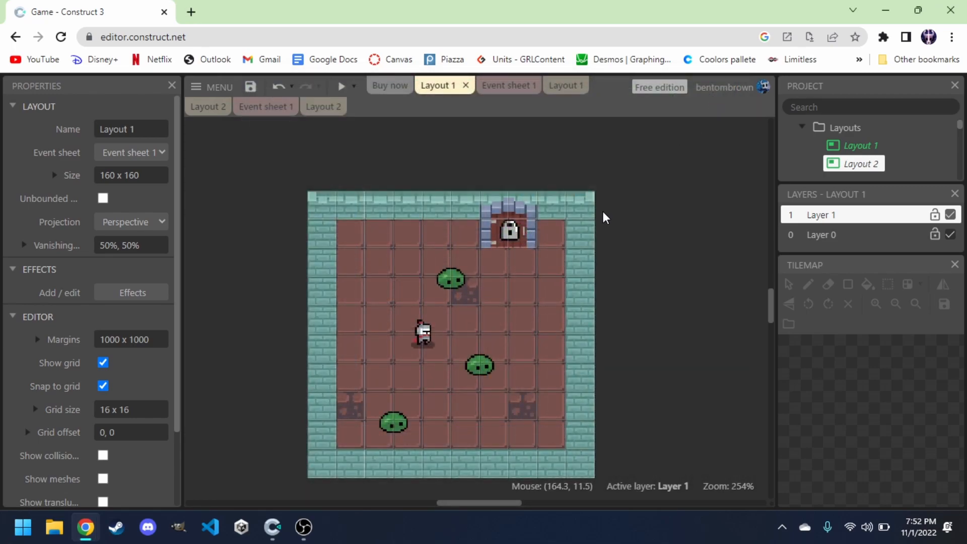
scroll(605, 218, "down", 1)
scroll(604, 218, "up", 1)
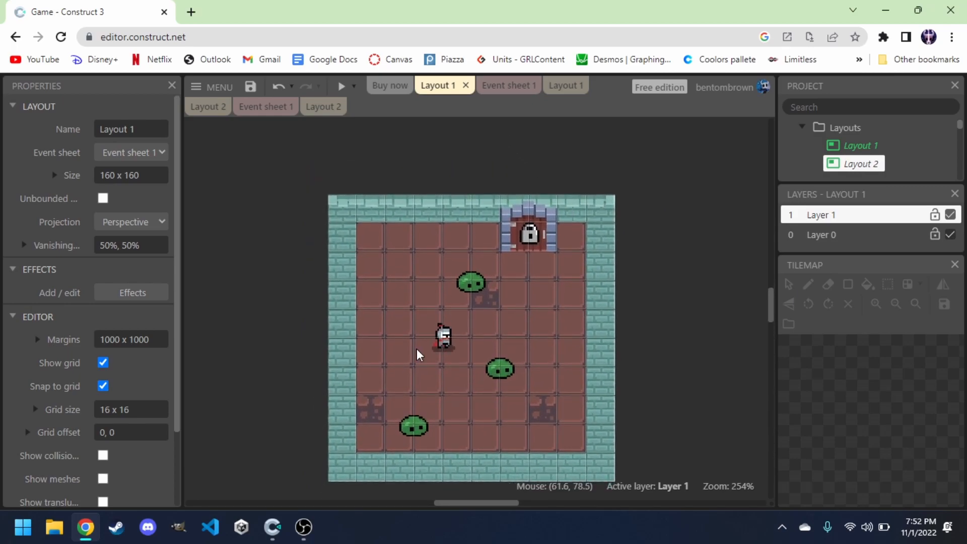
mouse_move(277, 532)
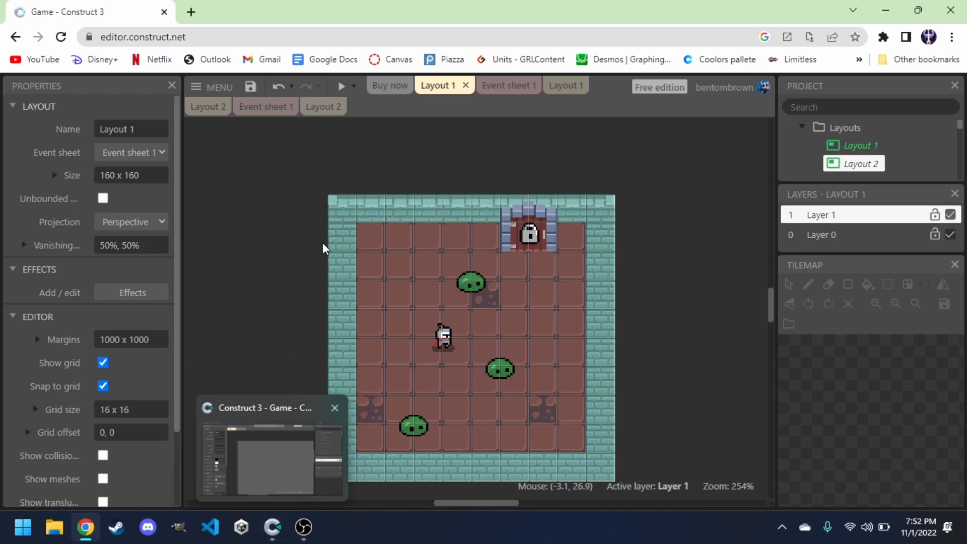
scroll(854, 146, "down", 2)
scroll(855, 148, "down", 7)
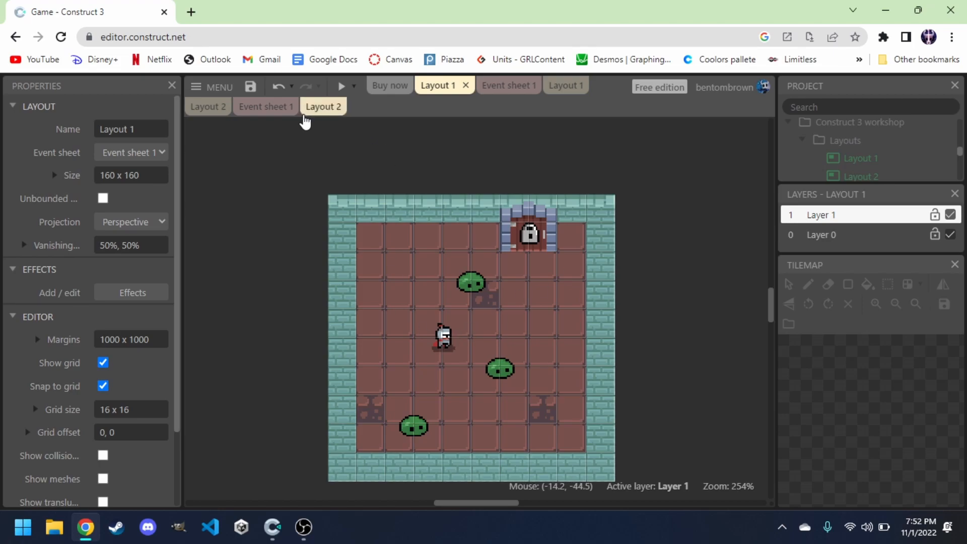
scroll(844, 158, "down", 5)
scroll(845, 158, "down", 3)
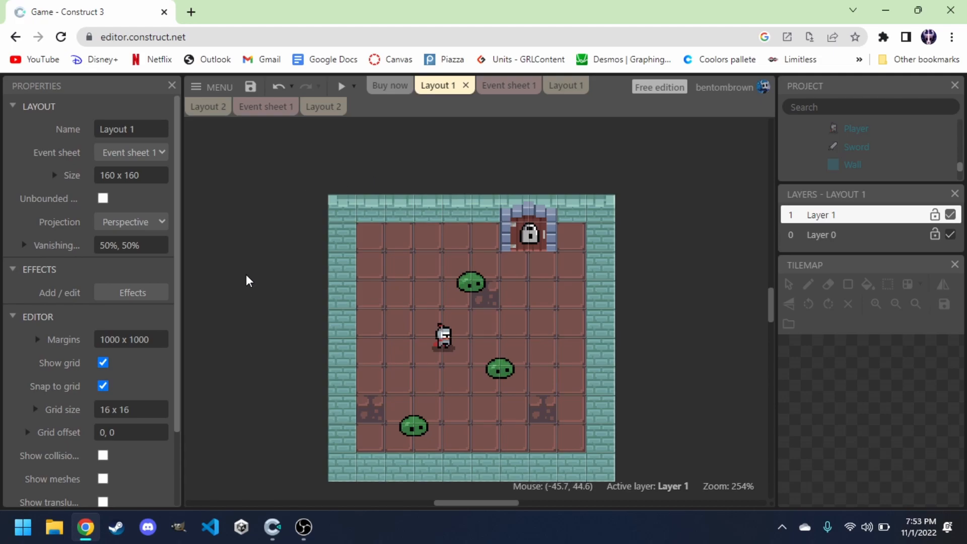
Insert a new Sprite object named Health_UI into the layout.
scroll(247, 280, "left", 2)
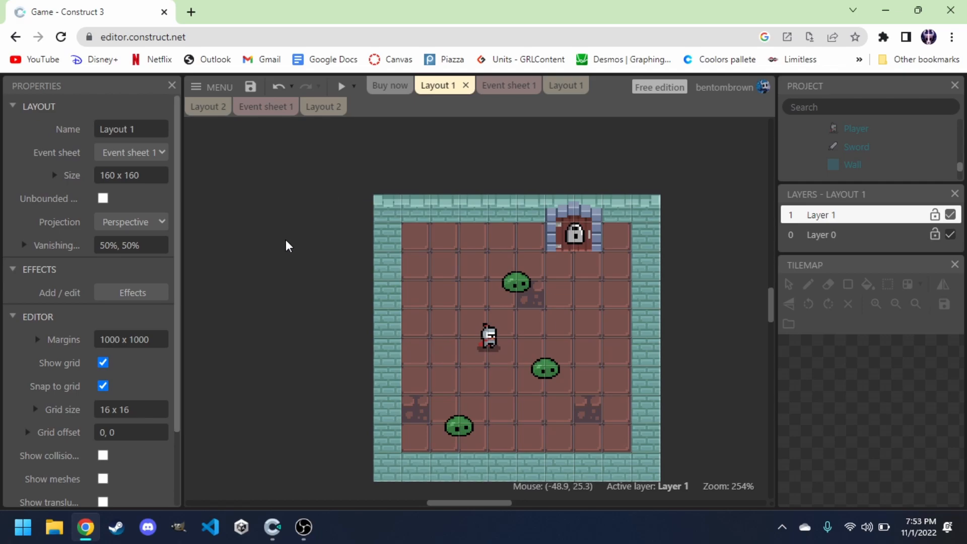
double_click(278, 261)
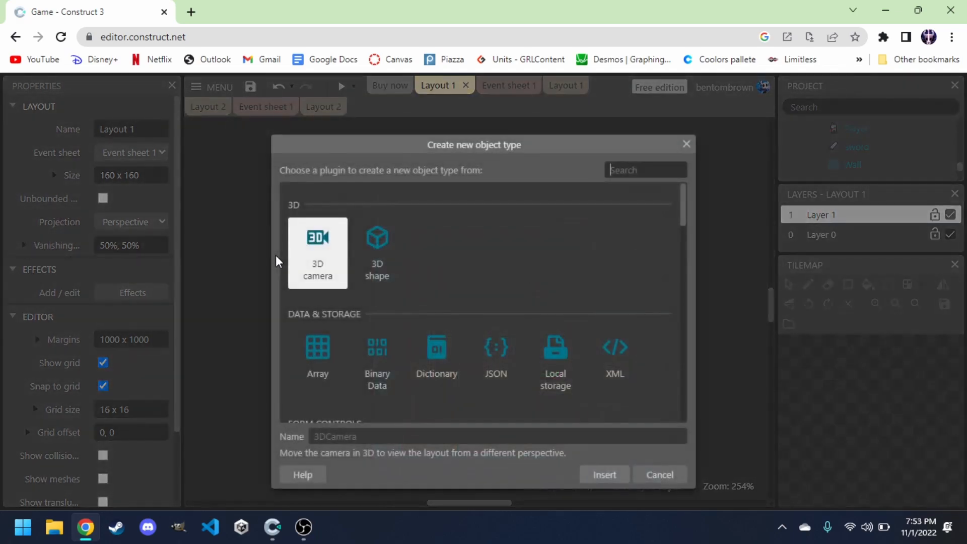
type("spr")
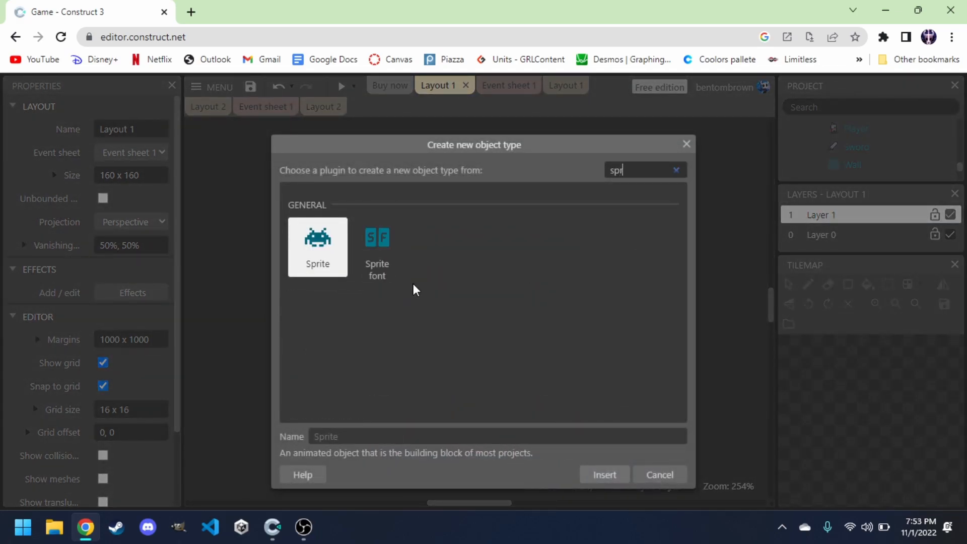
left_click(331, 439)
type("Health_UI")
key("Return")
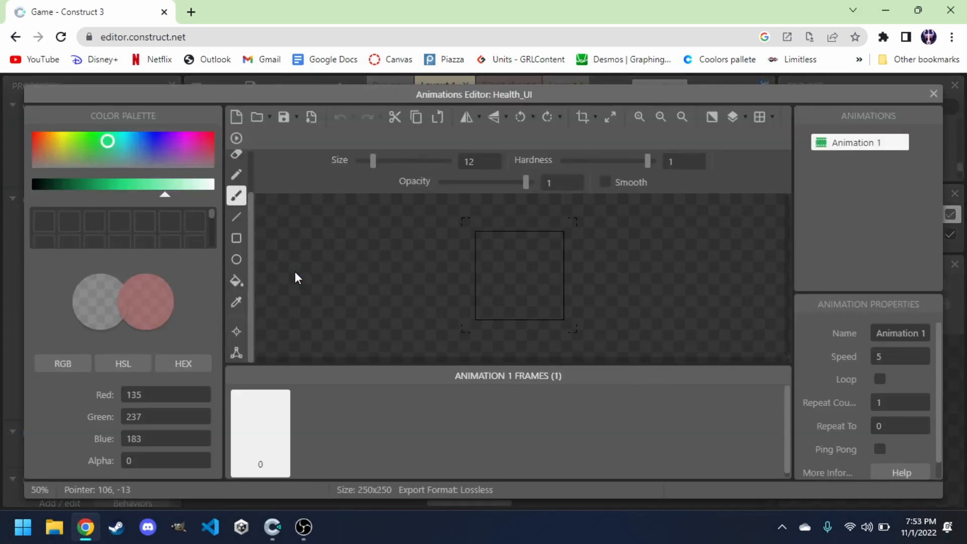
Load the health_ui image from the ui (new) folder into the sprite's first frame.
left_click(256, 119)
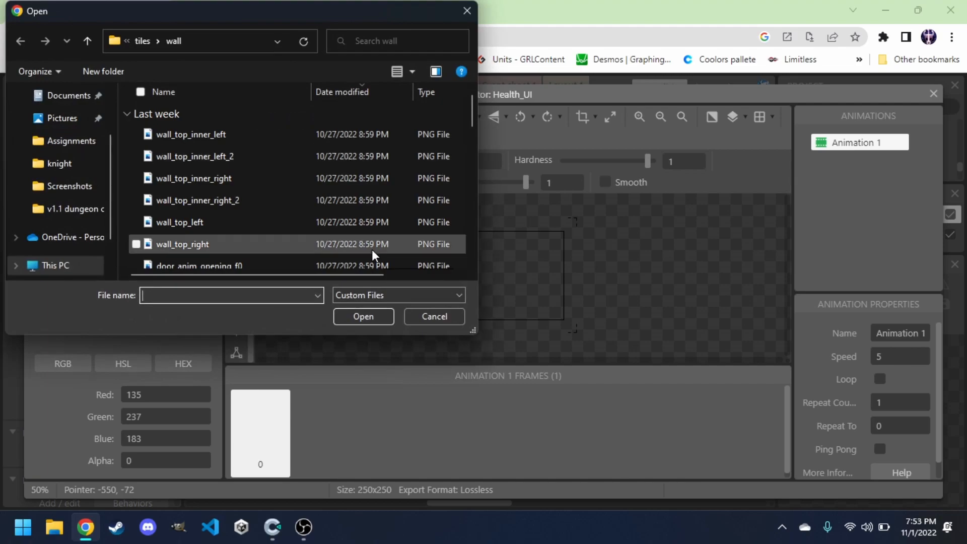
left_click(144, 40)
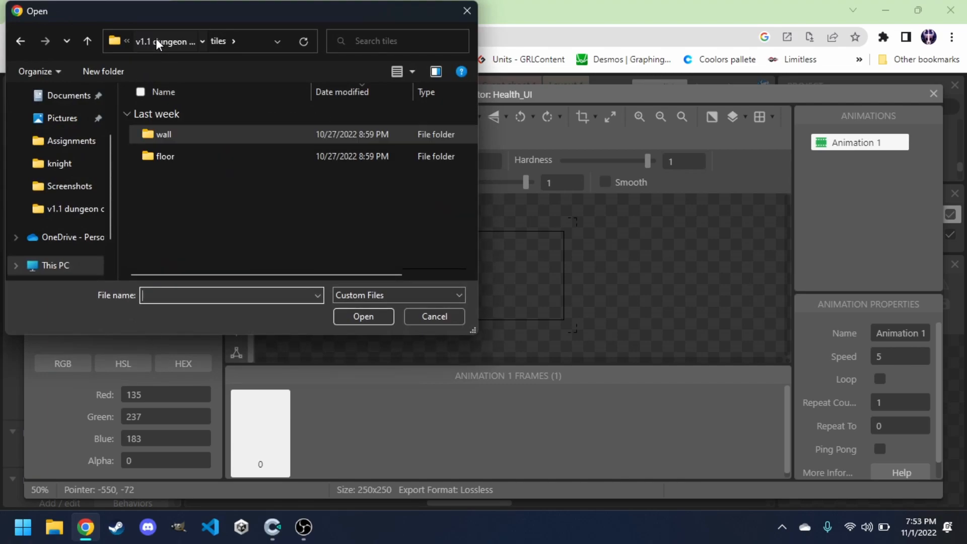
left_click(156, 40)
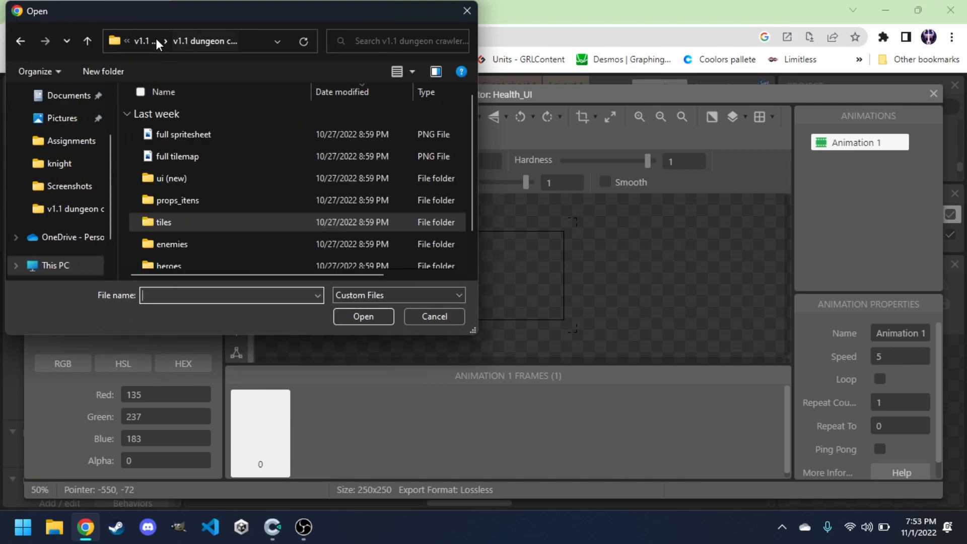
left_click(191, 177)
left_click(370, 317)
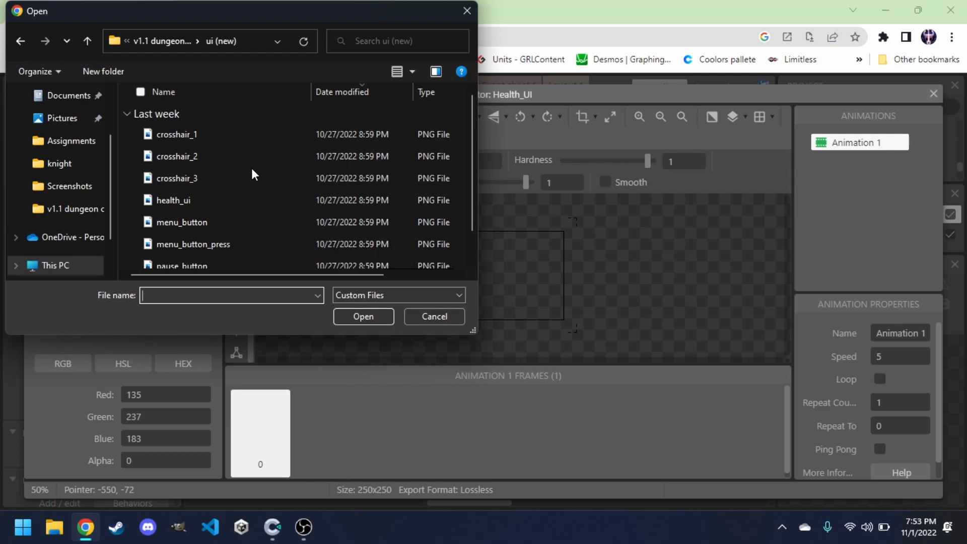
scroll(252, 168, "down", 1)
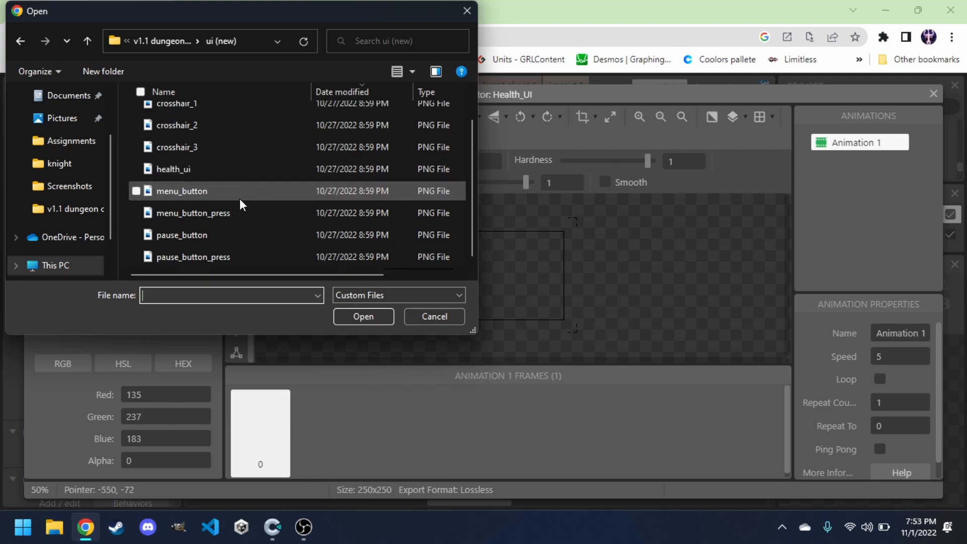
left_click(180, 168)
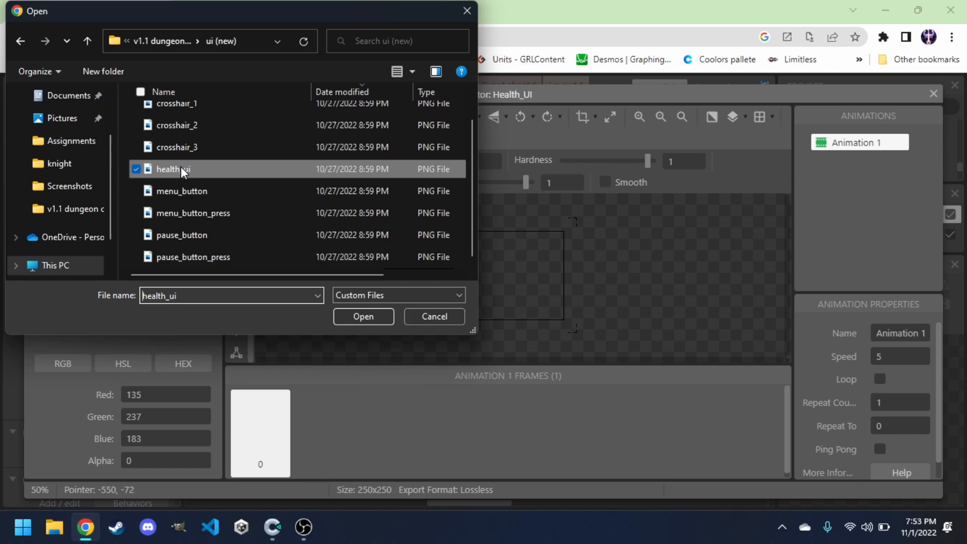
left_click(350, 316)
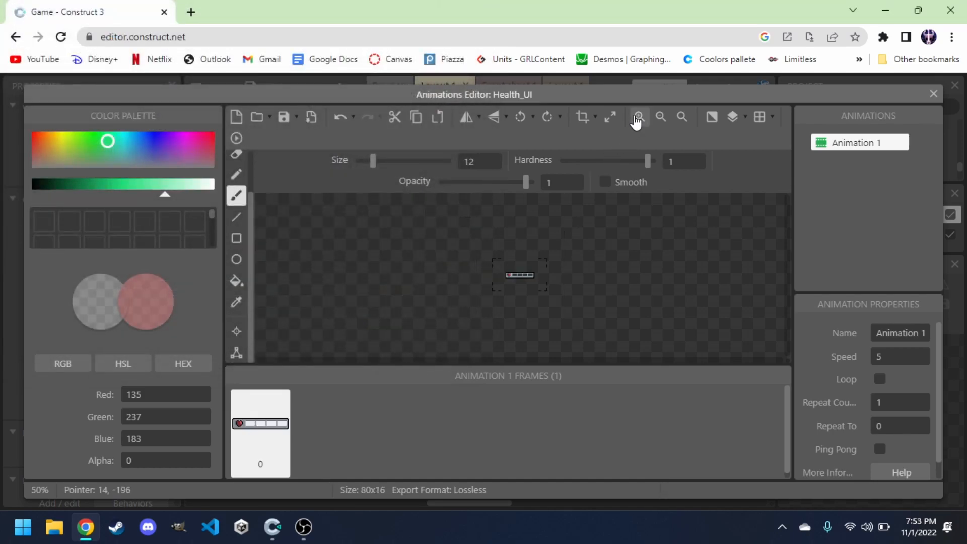
Sample the heart's red colour and fill the four empty health slots with it.
left_click(637, 121)
left_click(637, 121)
left_click(637, 121)
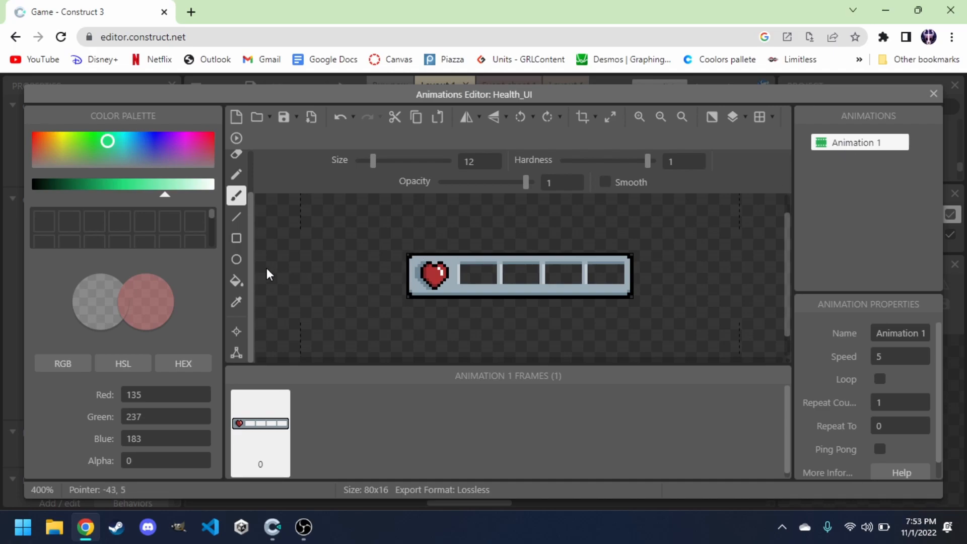
left_click(237, 305)
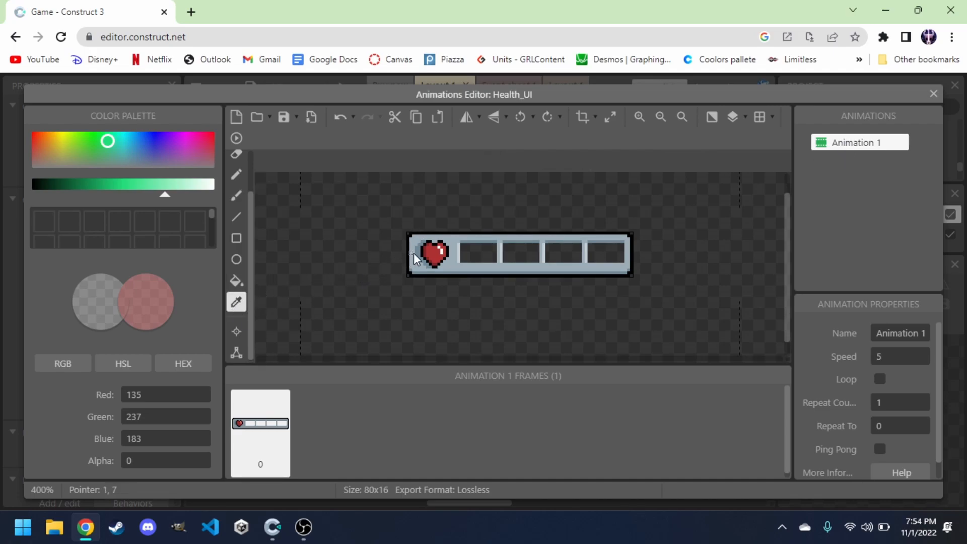
left_click(431, 252)
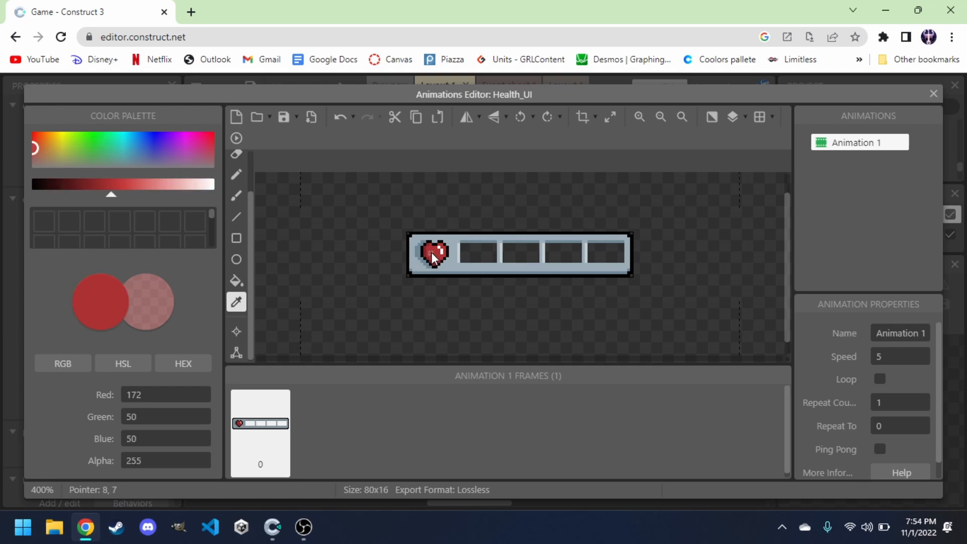
left_click(240, 289)
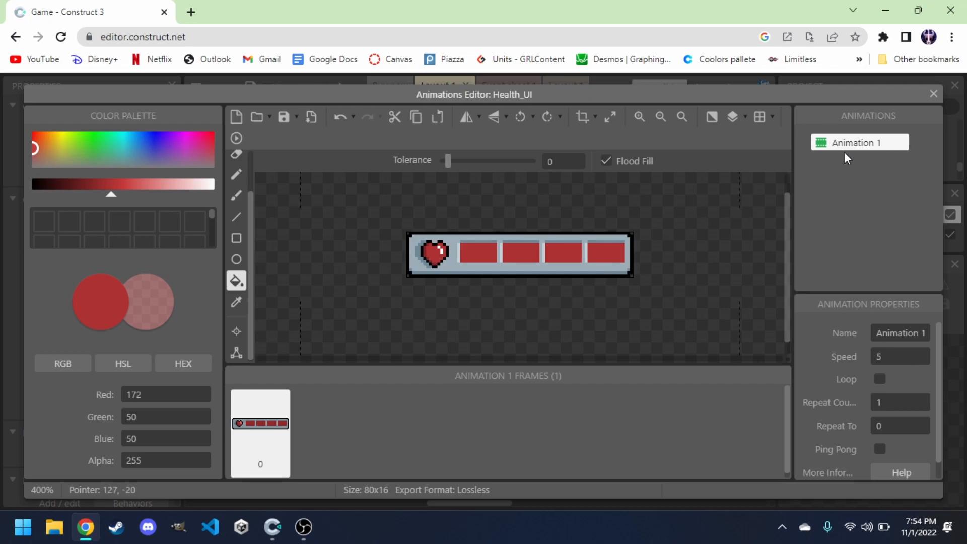
Rename the animation Animation 1 to 4.
right_click(858, 149)
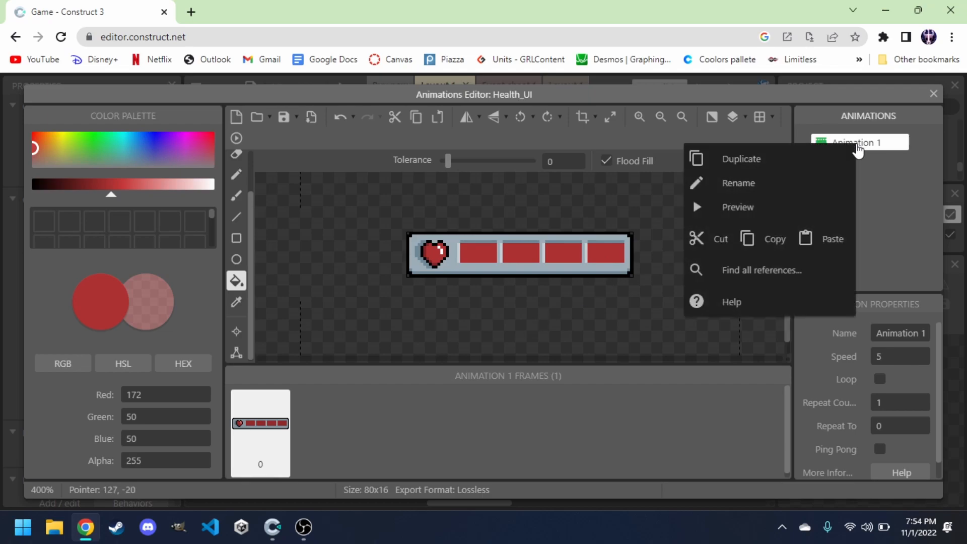
left_click(775, 190)
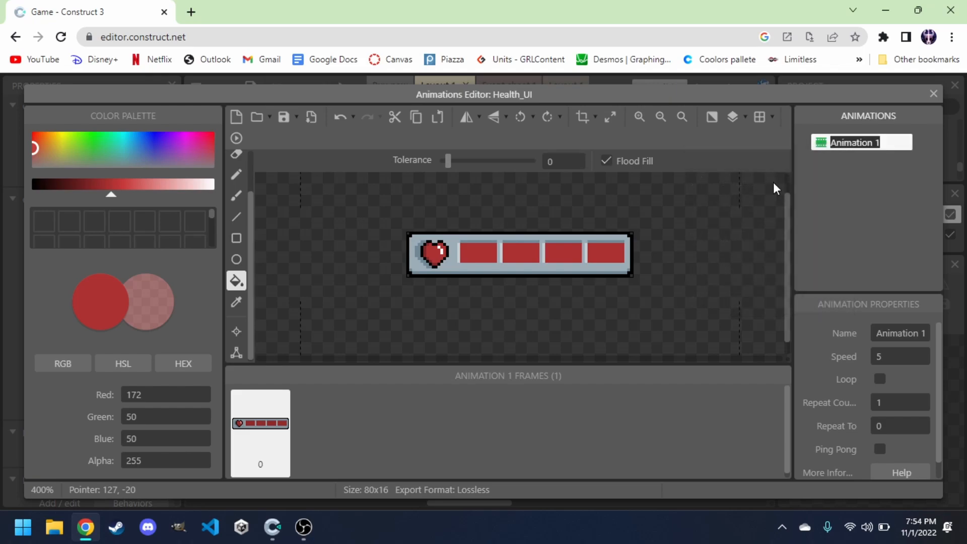
type("4")
key("Return")
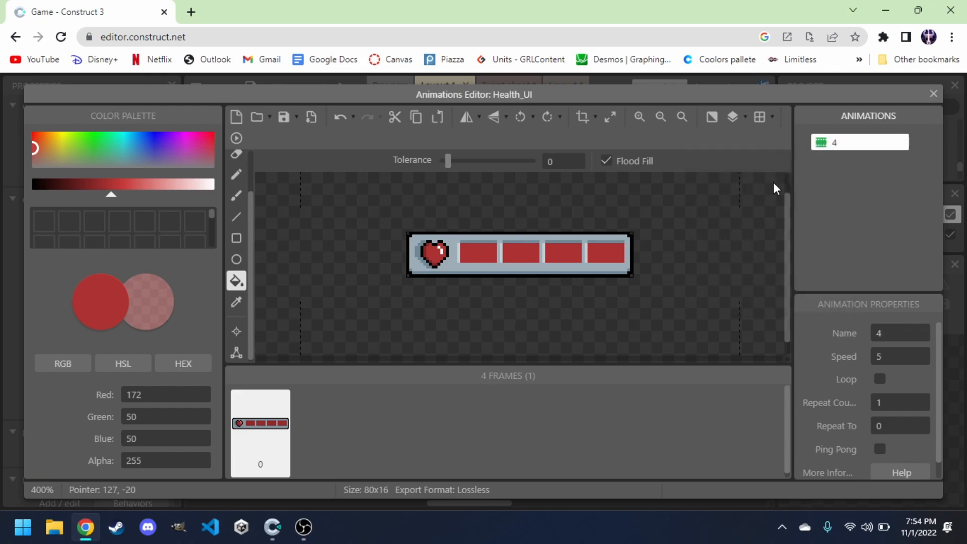
Duplicate animation 4 and rename the copy to 3.
right_click(851, 150)
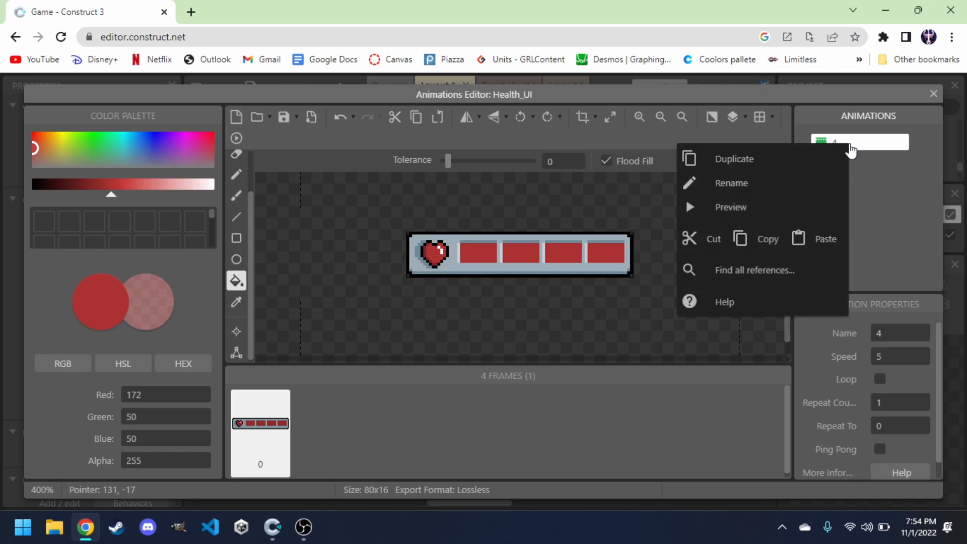
left_click(822, 158)
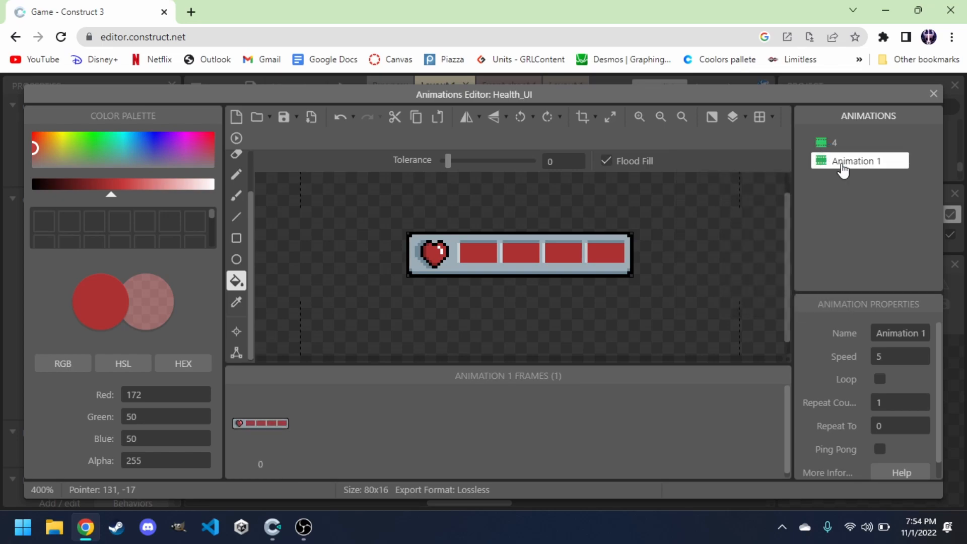
right_click(861, 166)
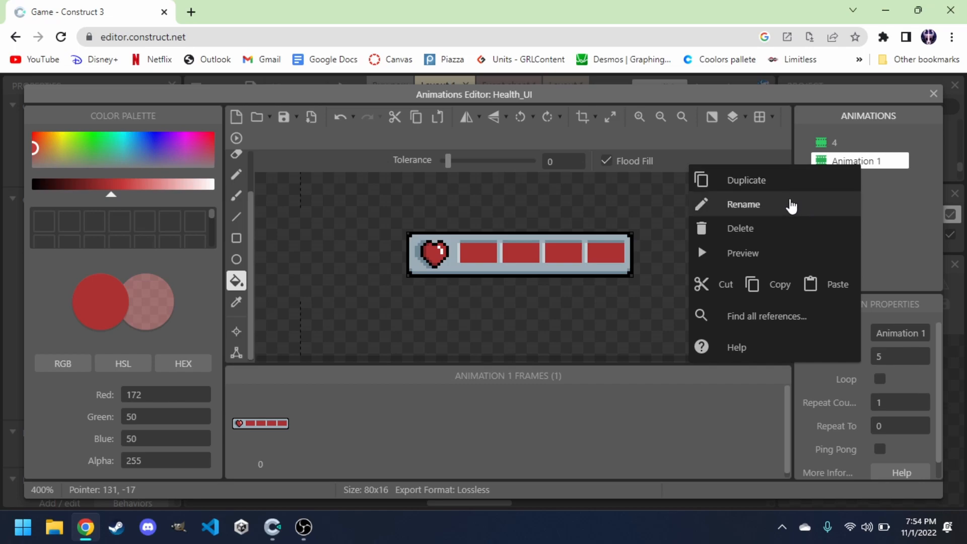
left_click(766, 204)
type("3")
key("Return")
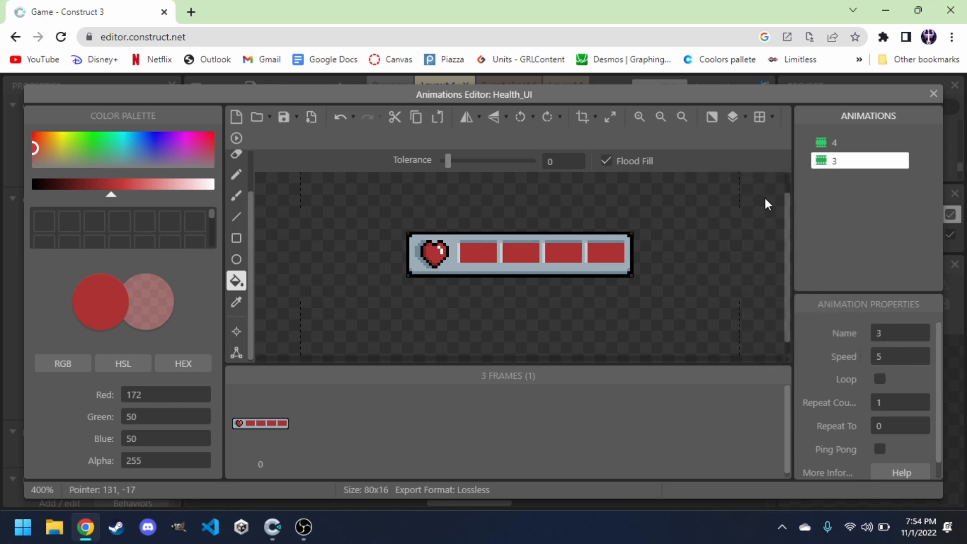
Try erasing part of the fourth health slot with a size 2 eraser, then undo it.
left_click(235, 155)
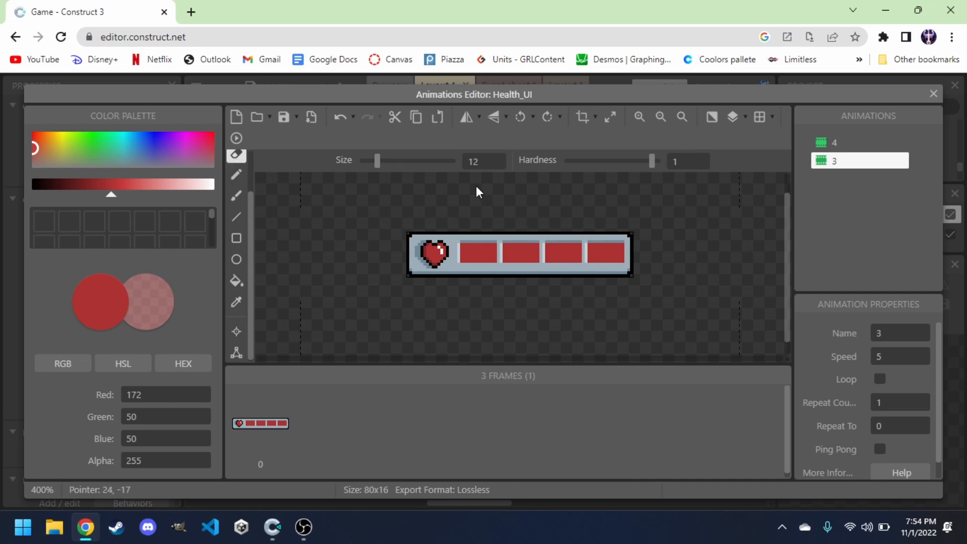
left_click_drag(377, 162, 371, 167)
double_click(476, 162)
type("2")
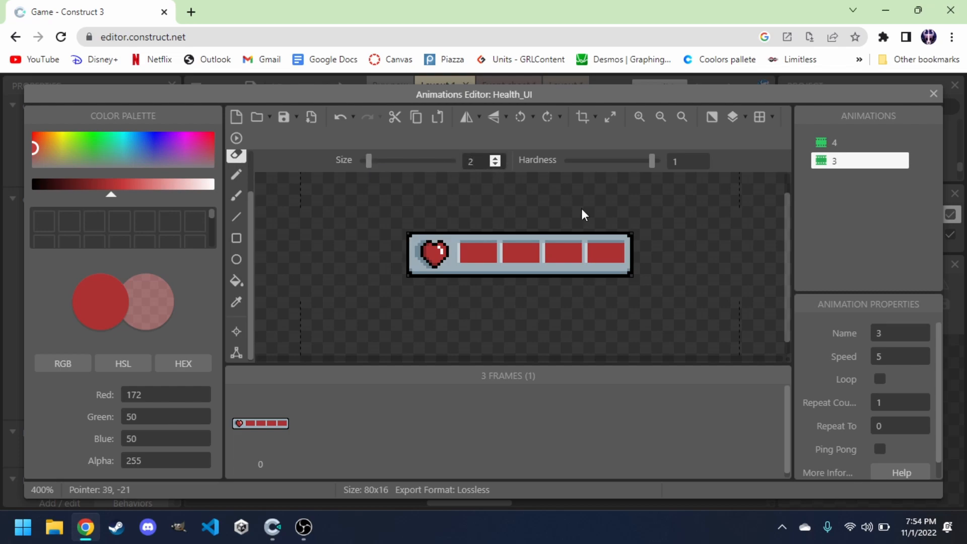
left_click_drag(590, 246, 603, 241)
key("ctrl+z")
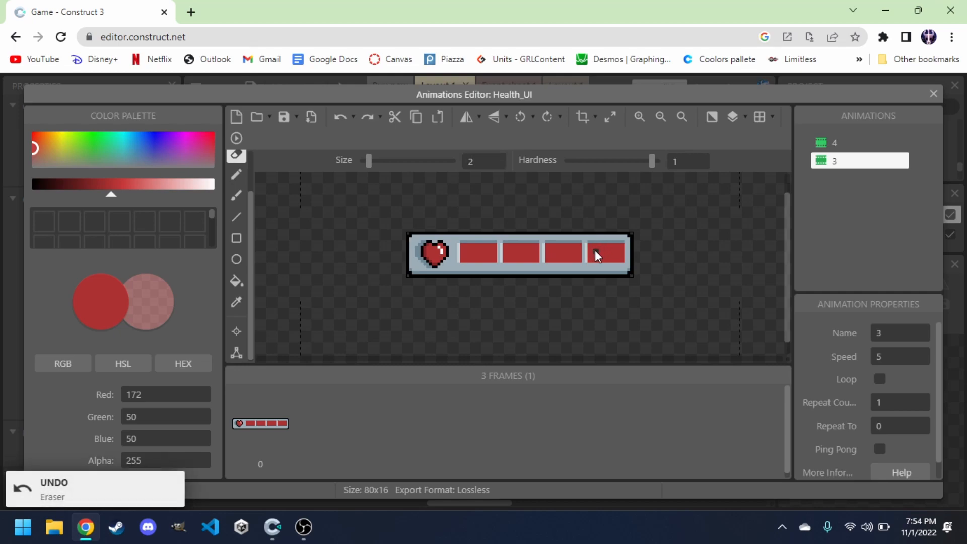
Fill the fourth health slot in animation 3 with a transparent colour of alpha 0.
left_click(236, 280)
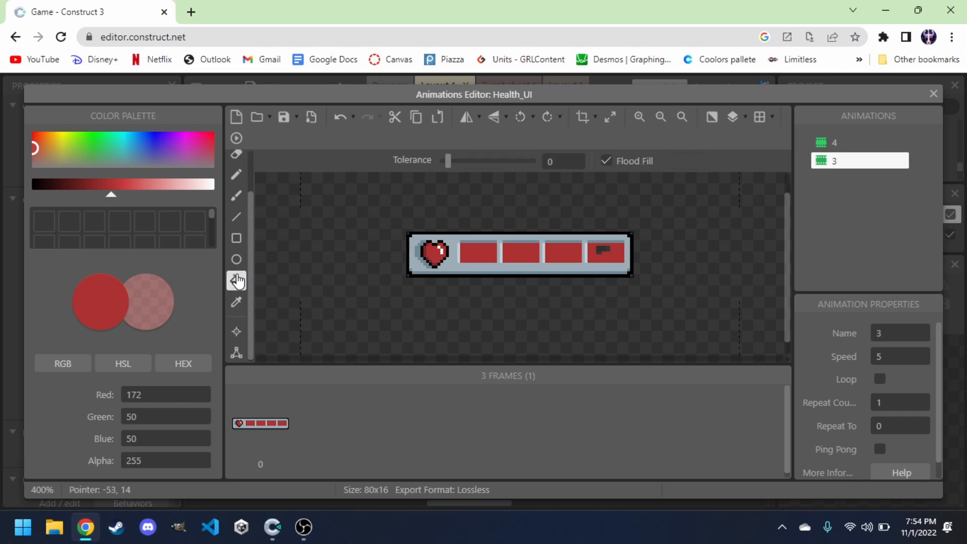
left_click(157, 303)
left_click(102, 309)
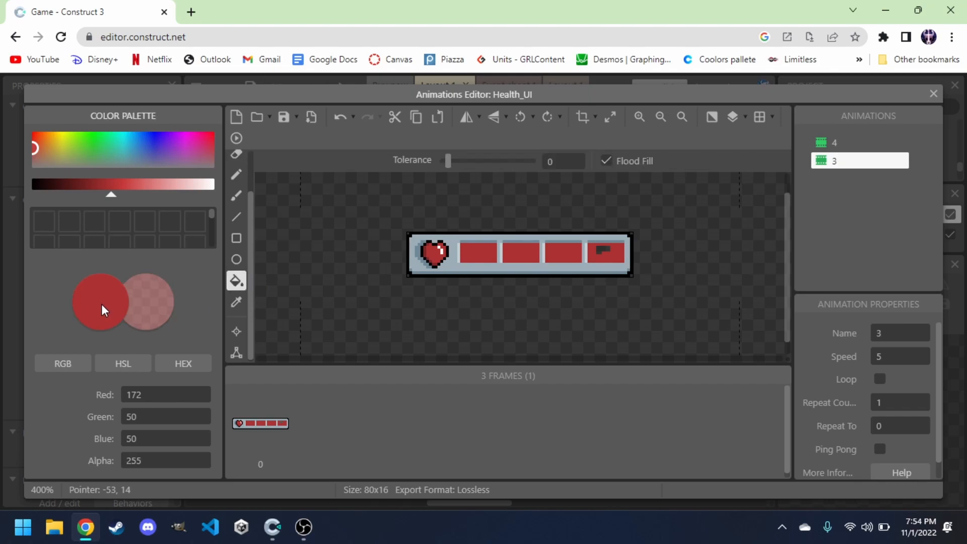
left_click(141, 304)
double_click(149, 463)
type("0")
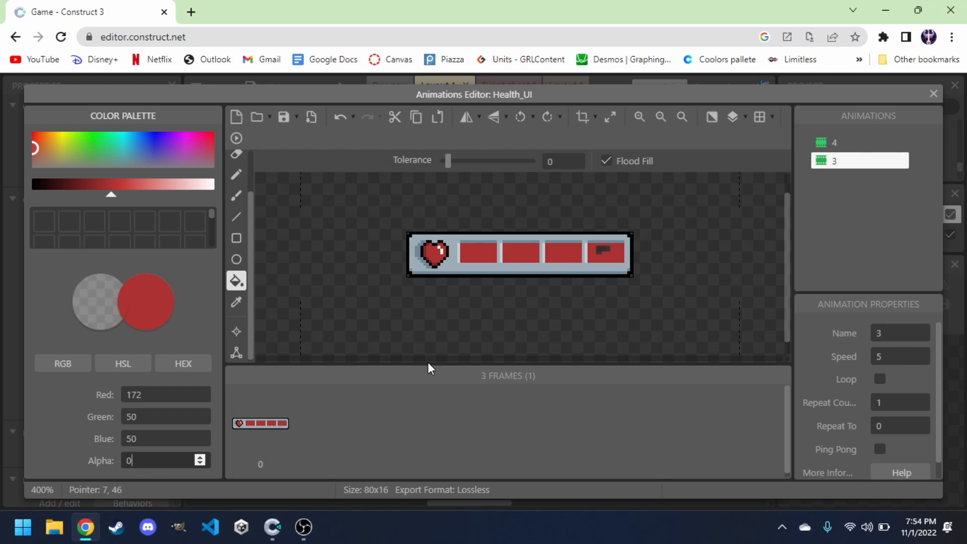
left_click(620, 255)
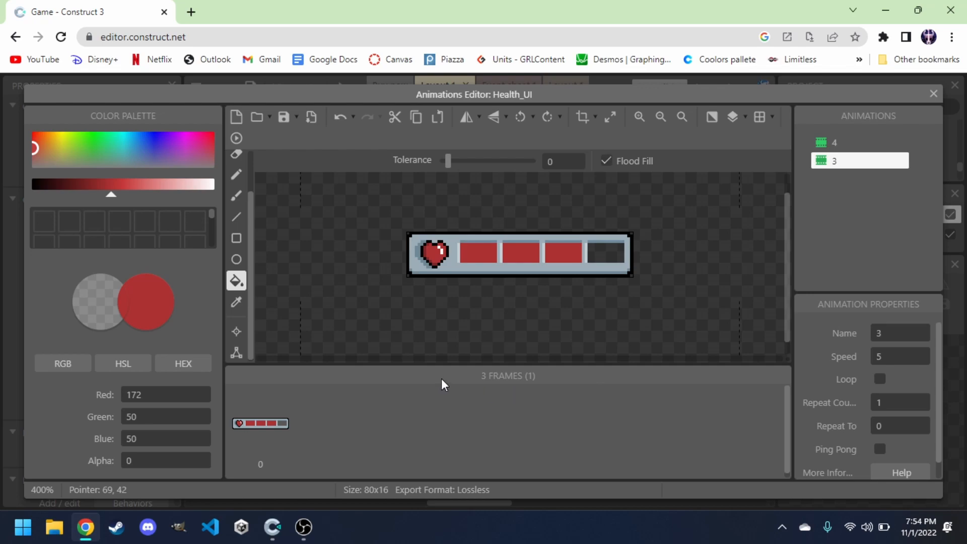
Duplicate animation 3 and rename the copy to 2.
right_click(859, 161)
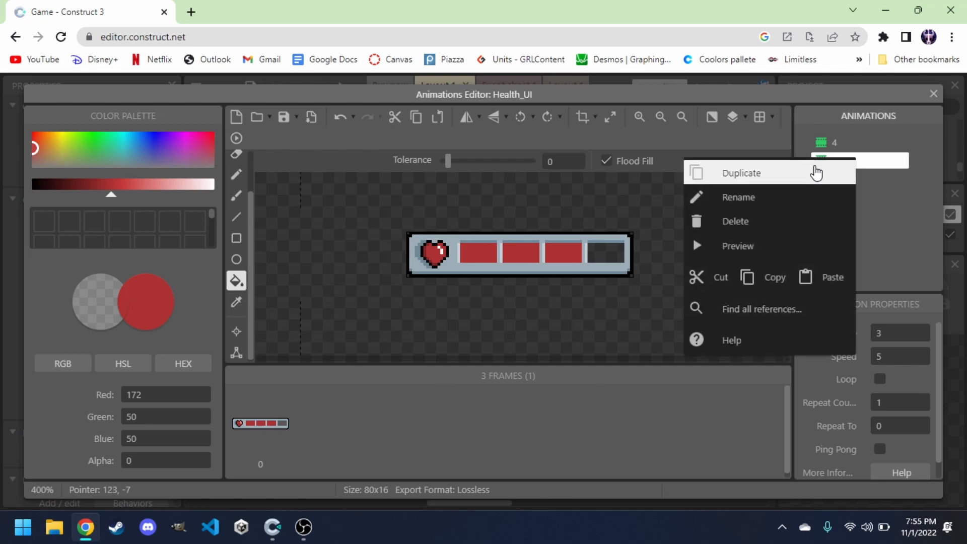
left_click(817, 173)
right_click(858, 187)
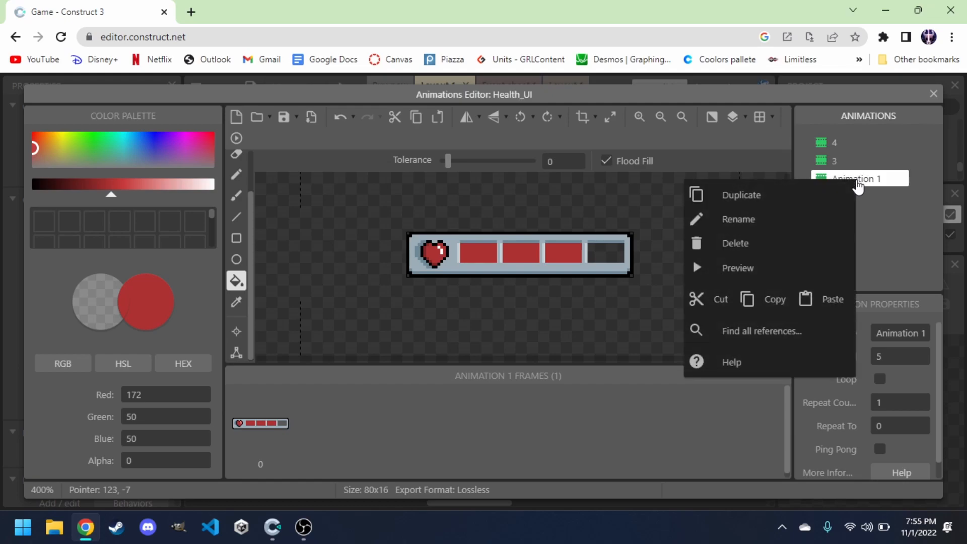
left_click(813, 220)
type("2")
key("Return")
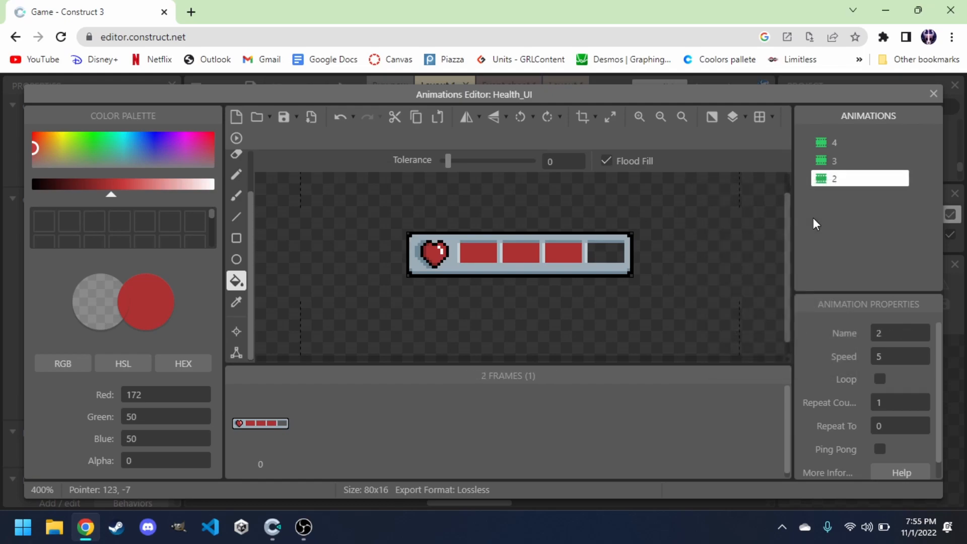
Fill the third health slot in animation 2 with the transparent colour.
left_click(842, 161)
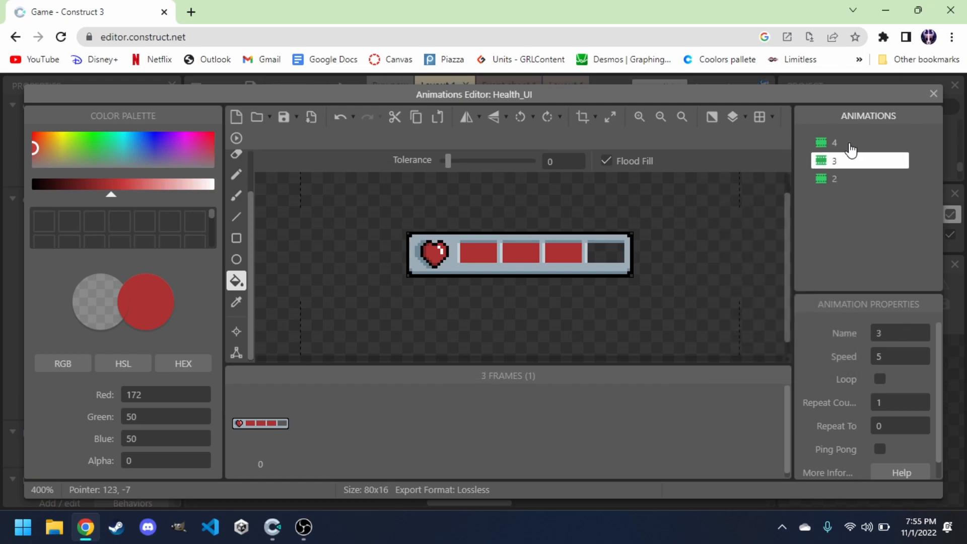
left_click(852, 143)
left_click(852, 161)
left_click(849, 180)
left_click(555, 254)
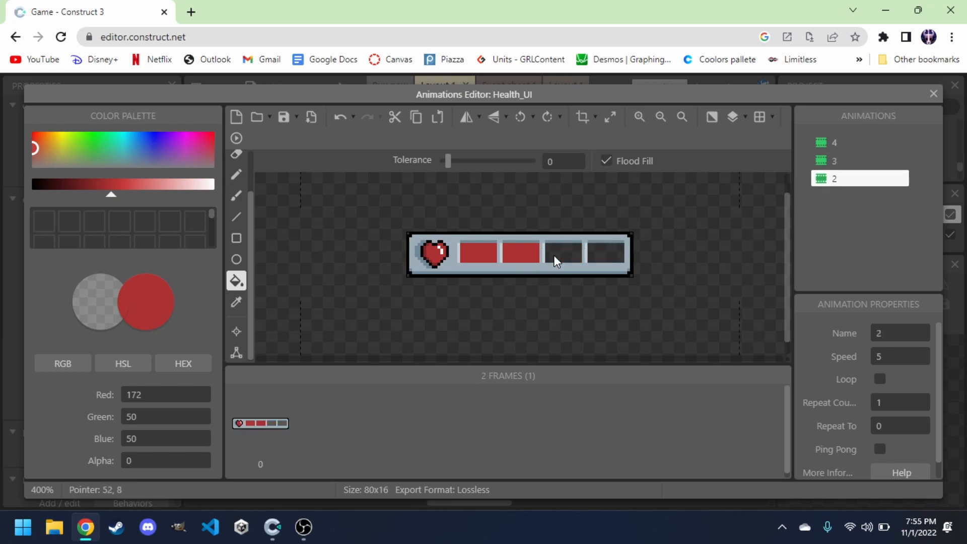
Duplicate animation 2, rename the copy to 1, and fill its second health slot with the transparent colour.
right_click(840, 189)
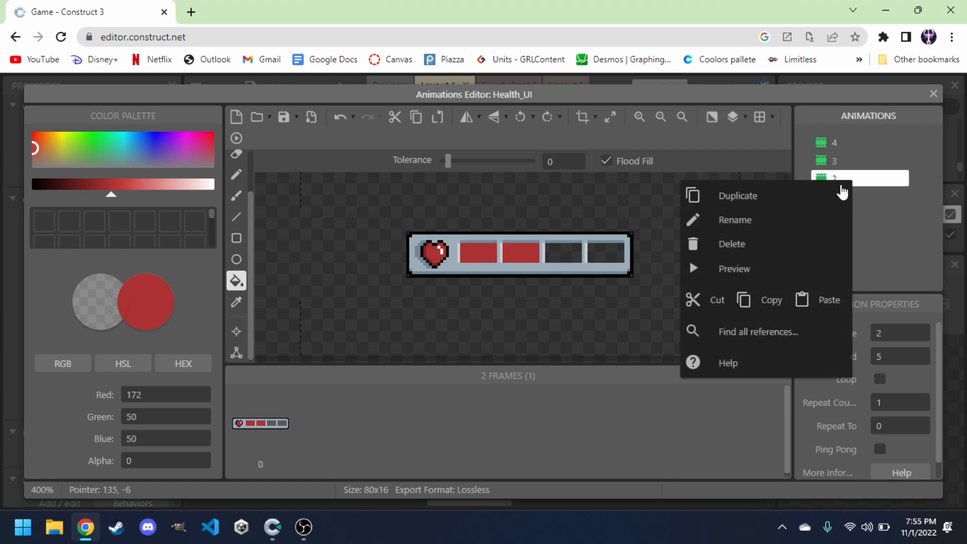
left_click(850, 195)
right_click(851, 197)
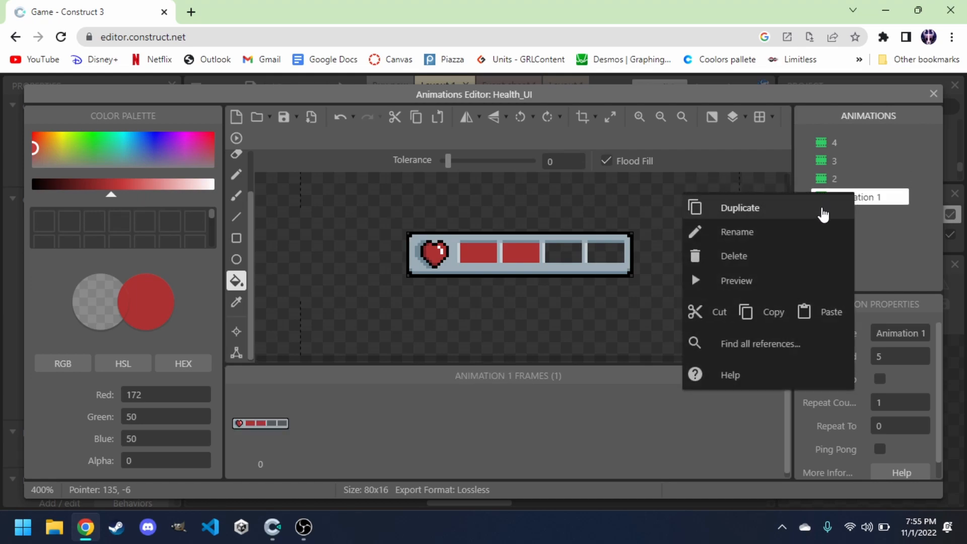
left_click(807, 232)
type("1")
key("Return")
left_click(856, 183)
left_click(855, 197)
left_click(533, 249)
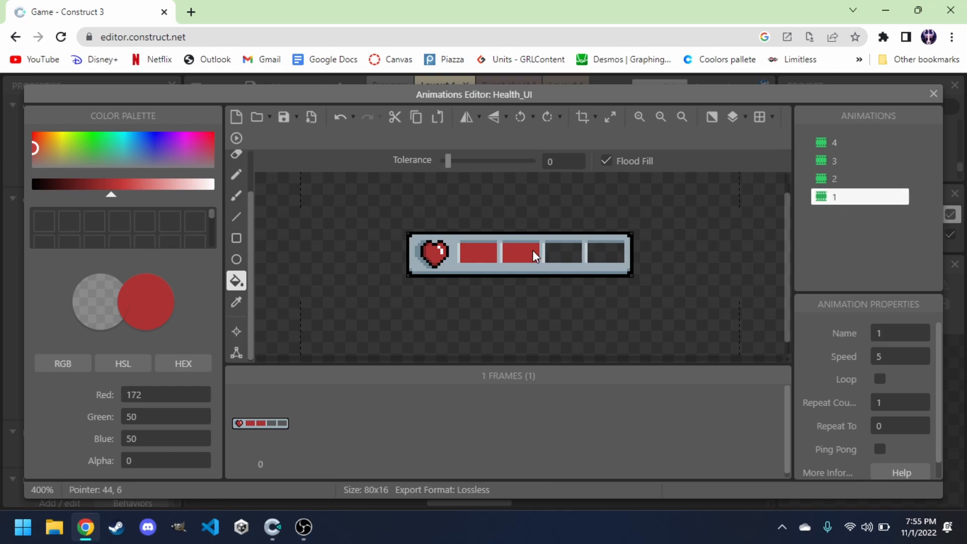
Duplicate animation 1, rename the copy to 0, and fill its first health slot with the transparent colour.
right_click(847, 200)
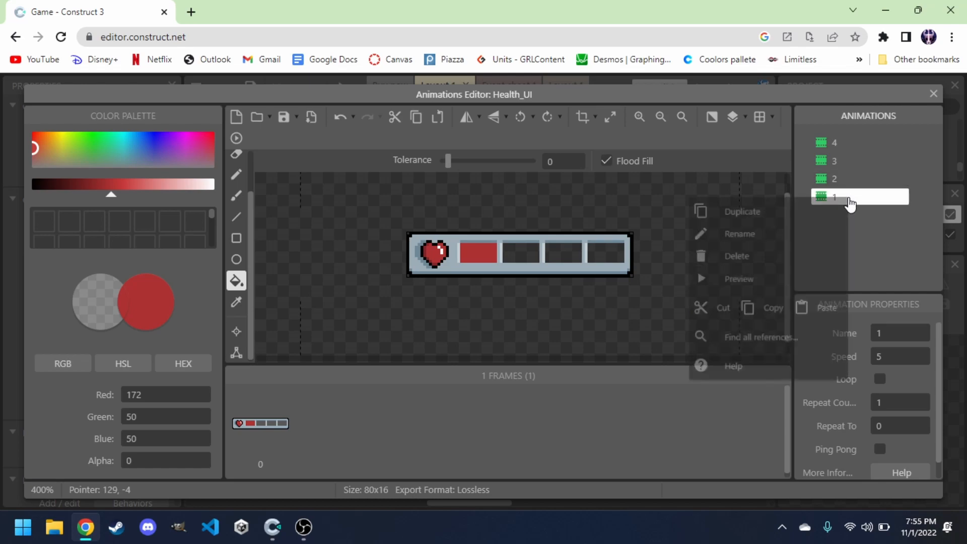
left_click(819, 213)
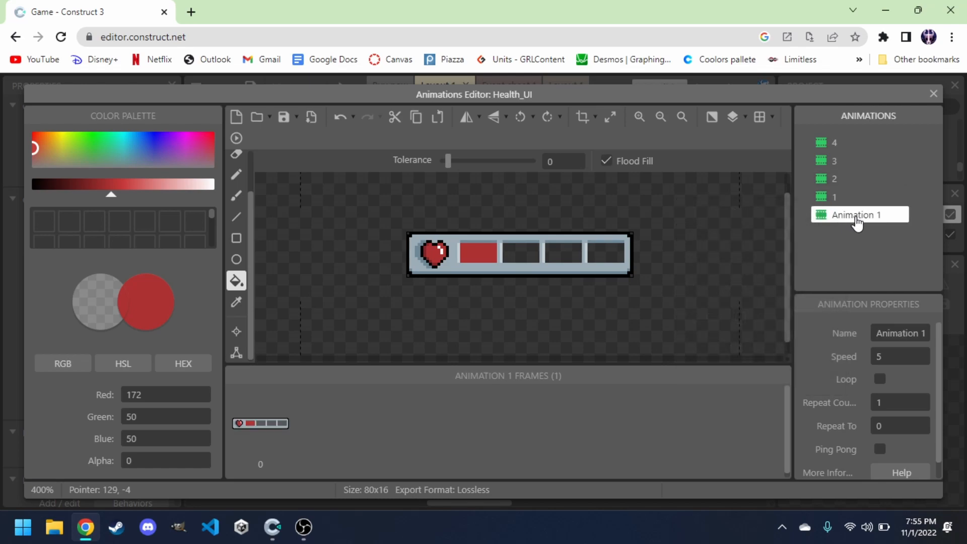
right_click(853, 218)
left_click(809, 247)
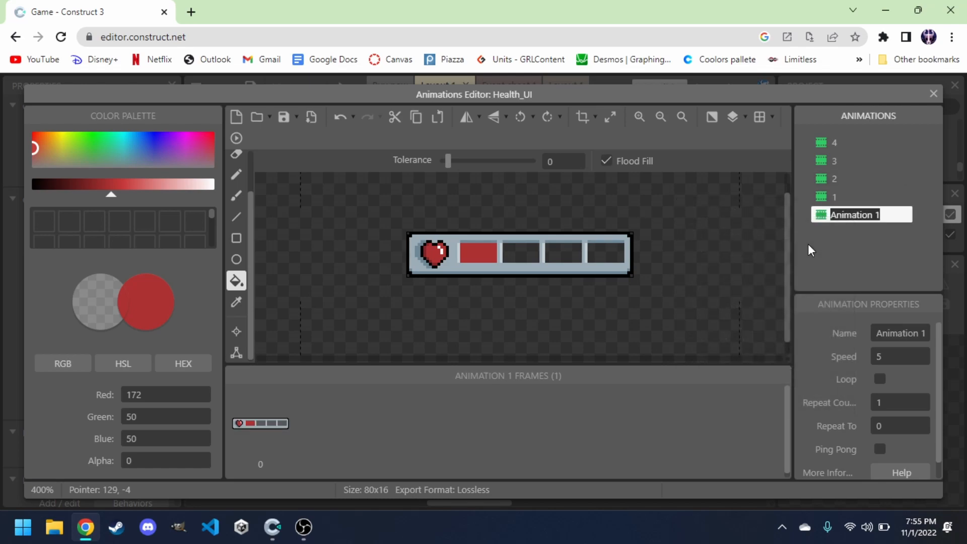
type("0")
key("Return")
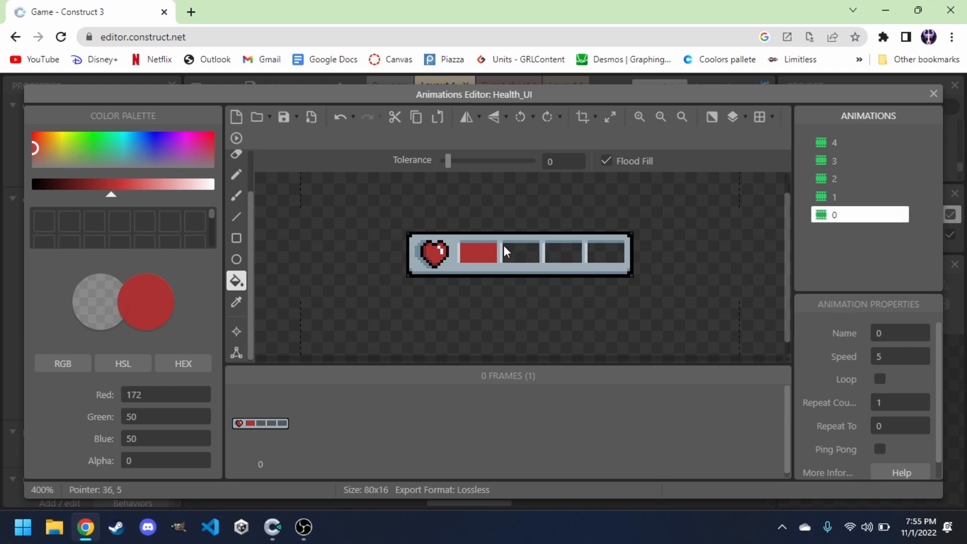
left_click(488, 245)
Step through animations 4, 3, 2, 1 and 0 to check each one, then close the animations editor.
left_click(846, 142)
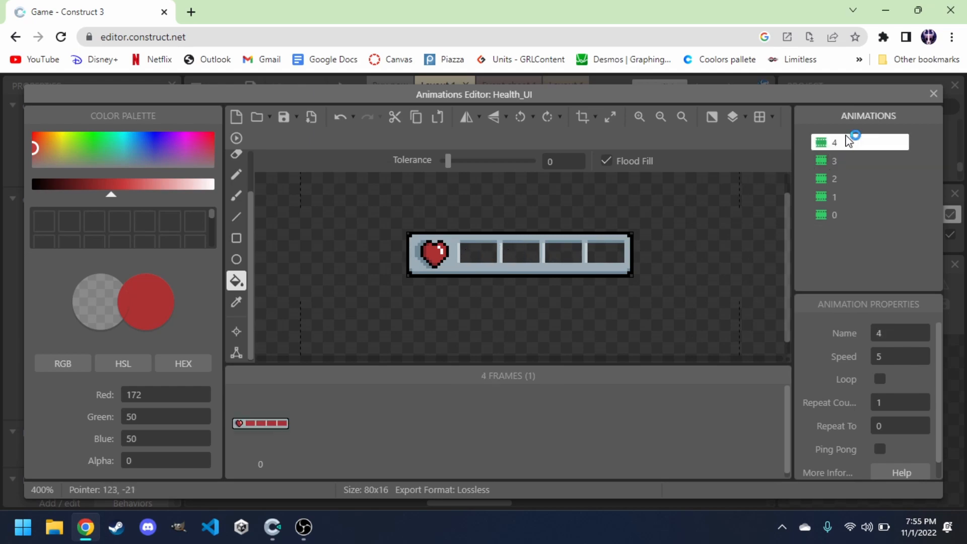
left_click(846, 161)
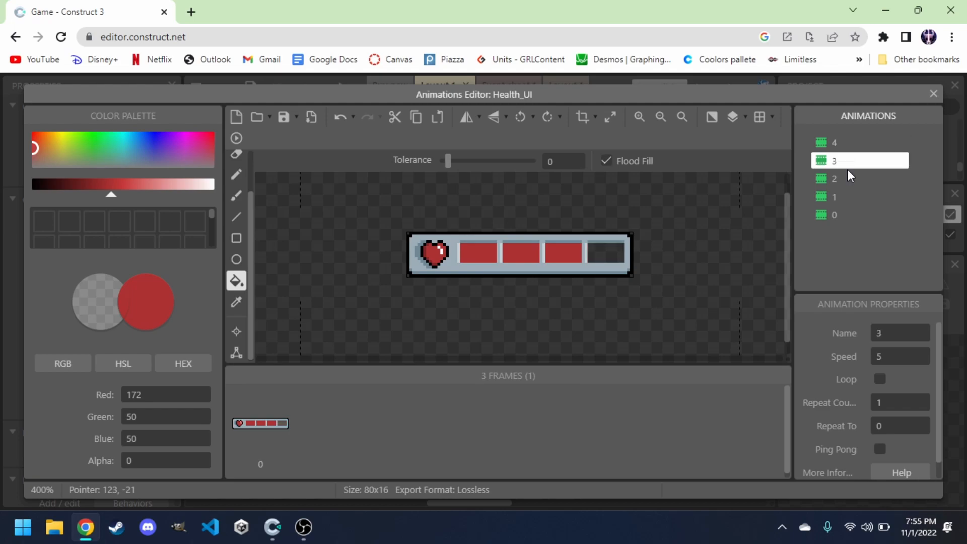
left_click(849, 179)
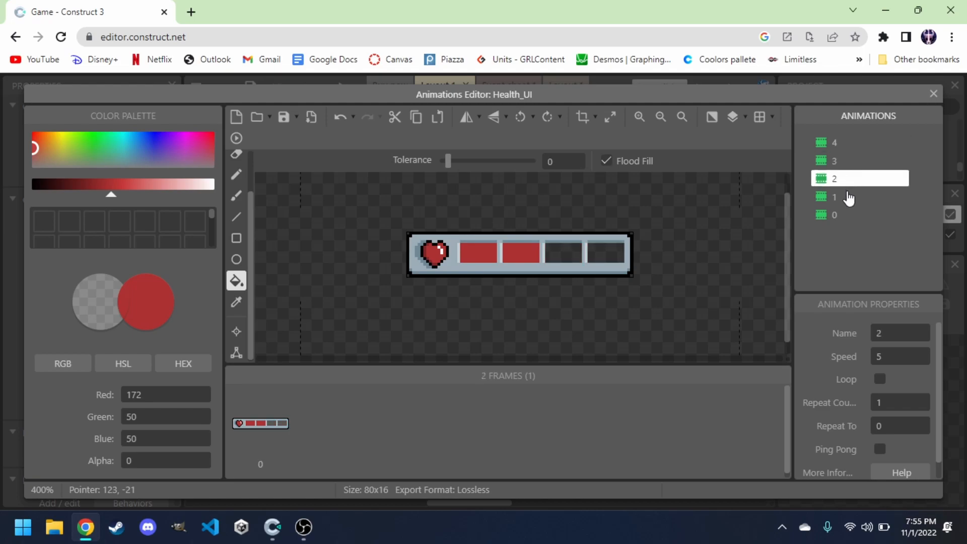
left_click(847, 196)
left_click(850, 217)
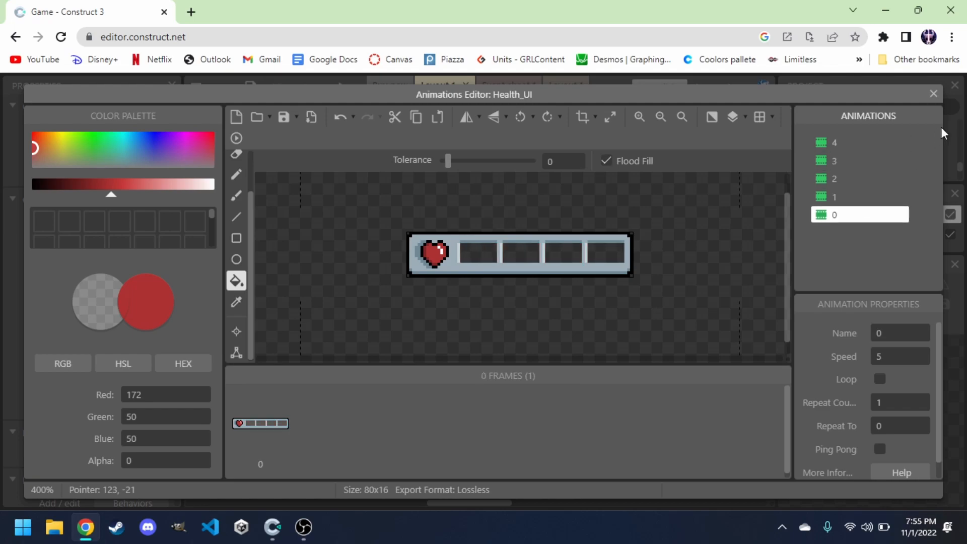
left_click(934, 94)
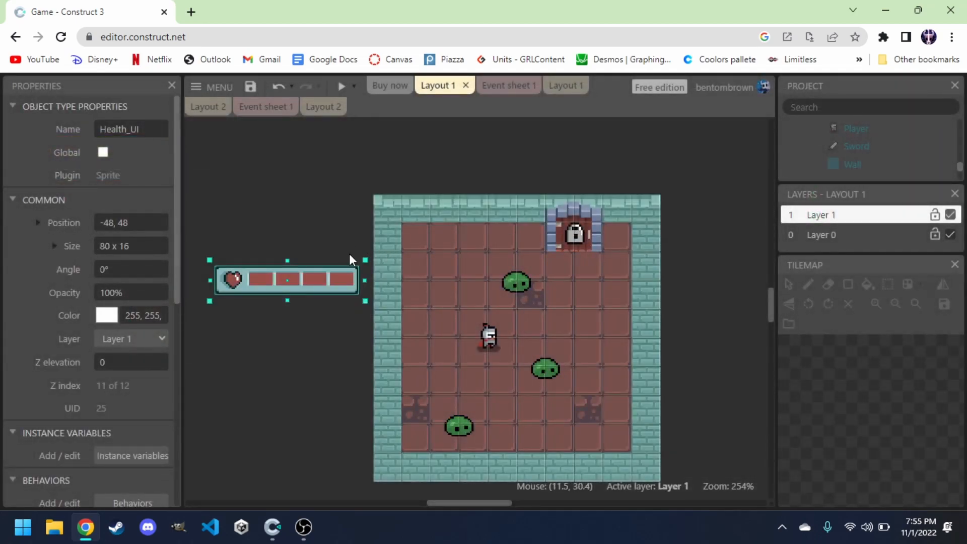
Move the Health_UI sprite into the room's top-left corner at position 48, 16.
mouse_move(316, 285)
left_mouse_down()
mouse_move(462, 214)
mouse_move(474, 219)
left_mouse_up()
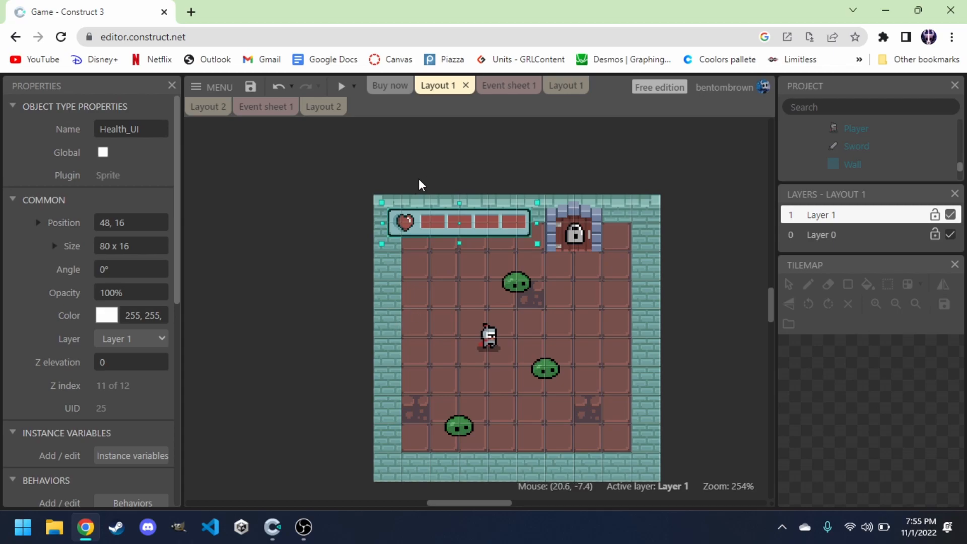
On the event sheet, add a global number variable named playerHealth.
left_click(500, 90)
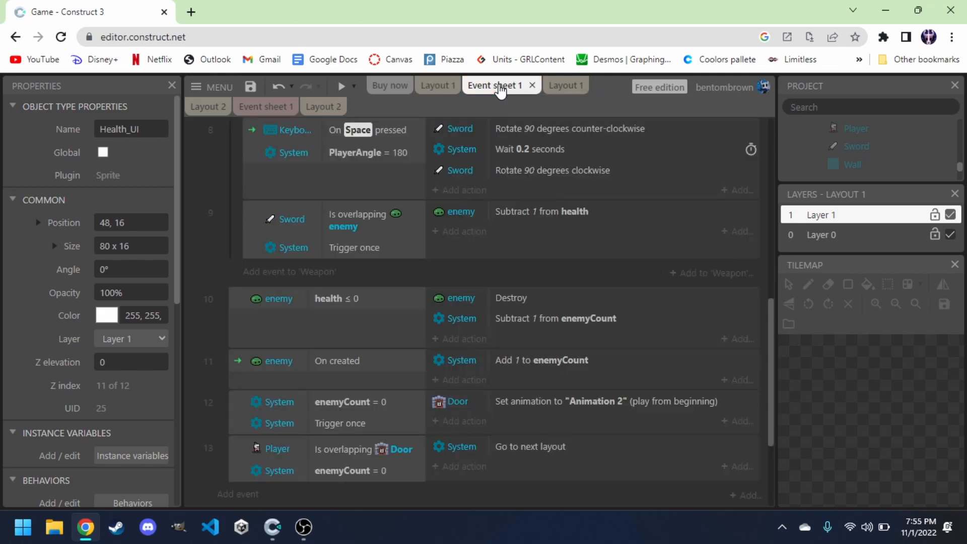
scroll(380, 246, "down", 4)
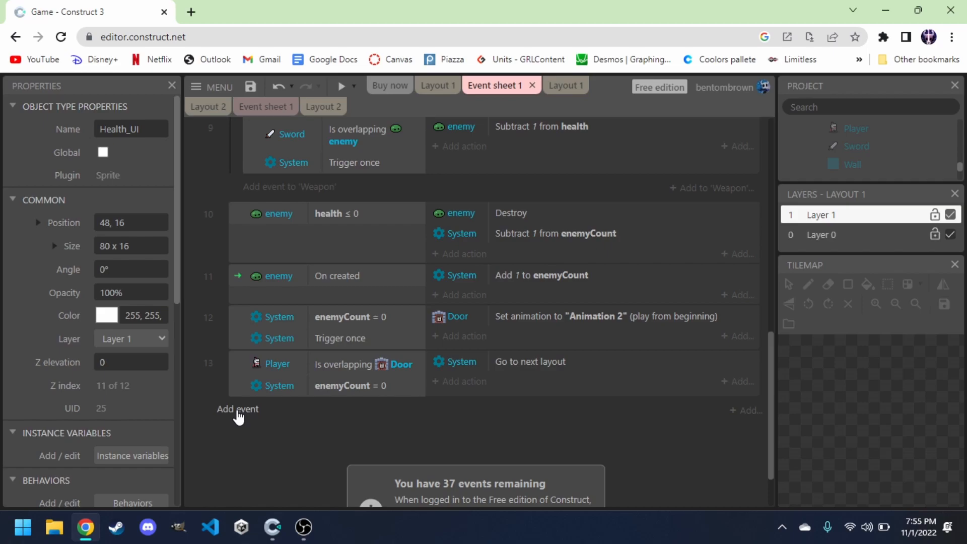
left_click(238, 409)
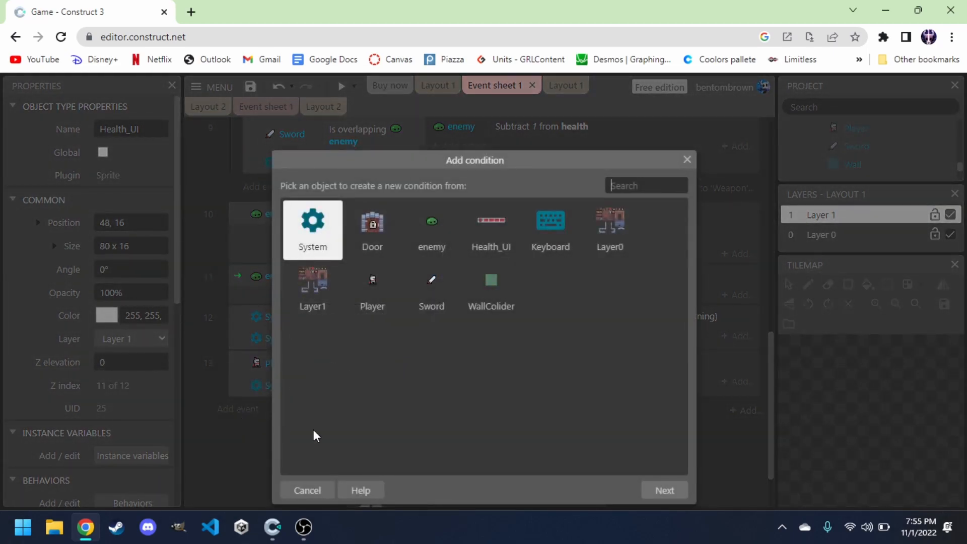
left_click(307, 490)
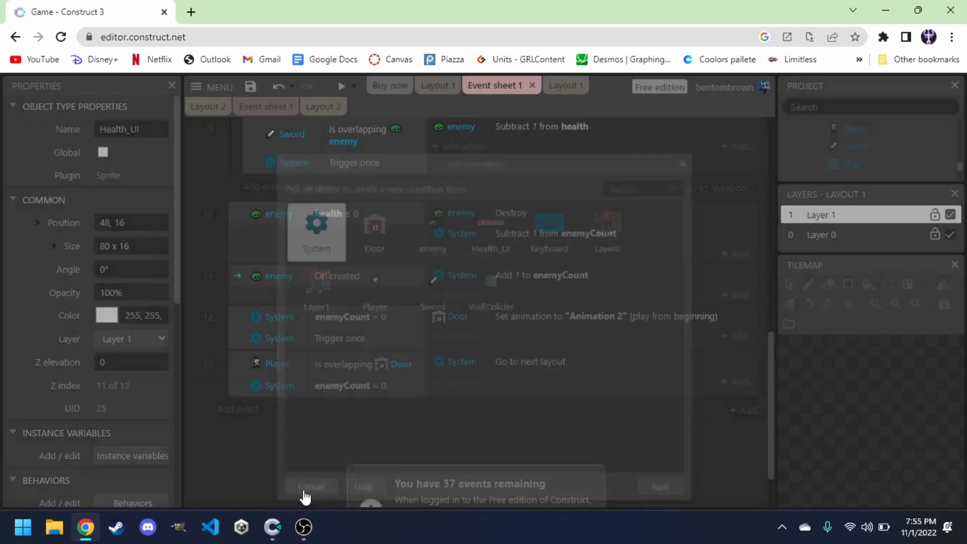
right_click(268, 432)
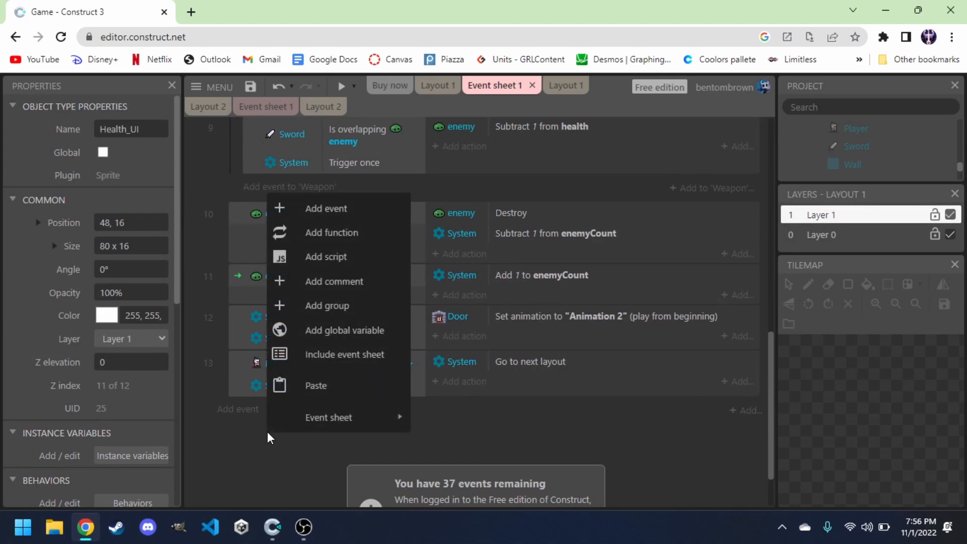
left_click(340, 331)
type("playerHealth")
left_click(446, 275)
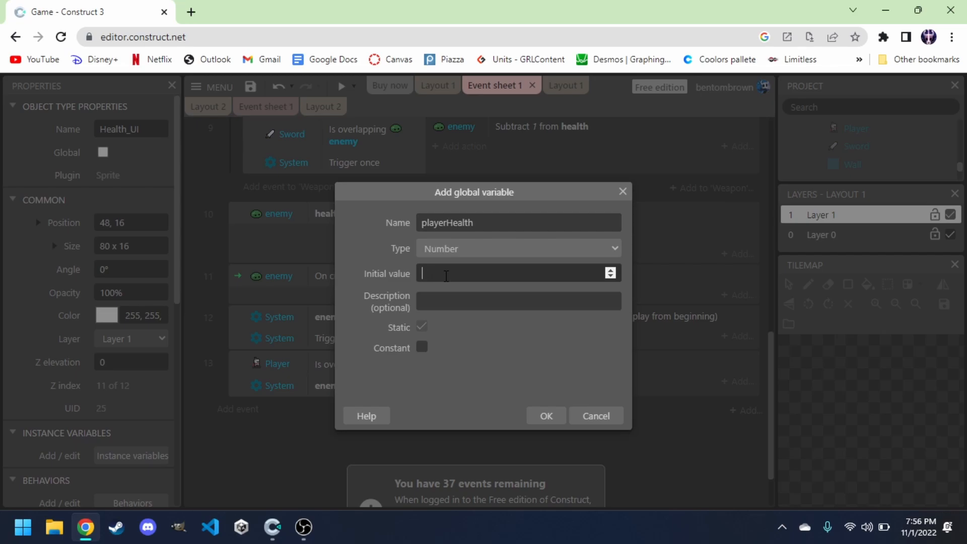
left_click(546, 416)
Add an event with the Player condition On collision with another object, choosing enemy as the object.
scroll(366, 235, "down", 10)
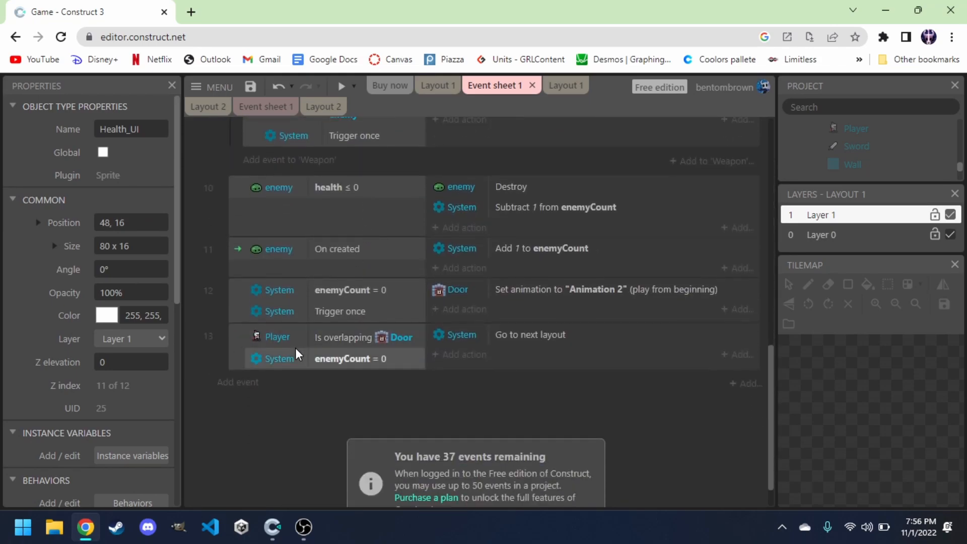
left_click(251, 384)
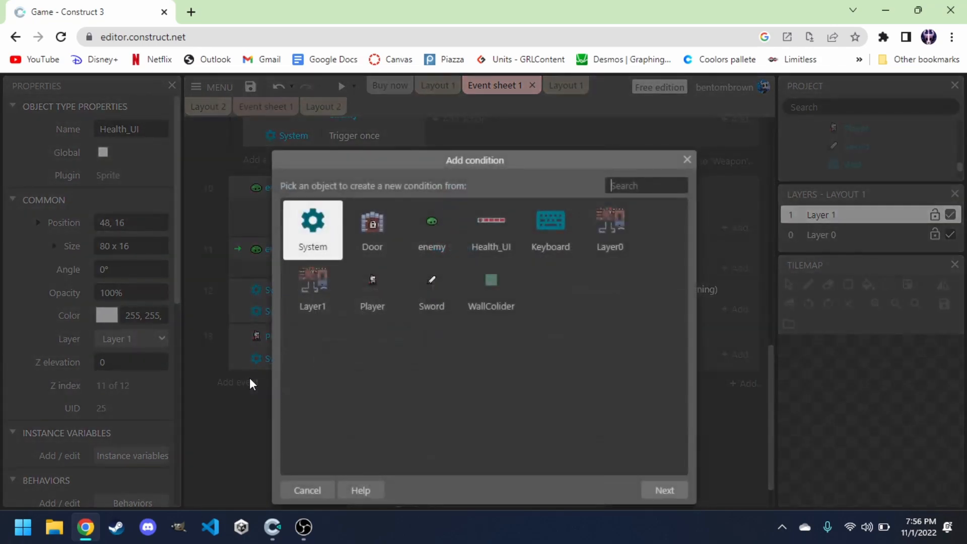
double_click(383, 297)
scroll(461, 373, "down", 2)
scroll(461, 373, "down", 4)
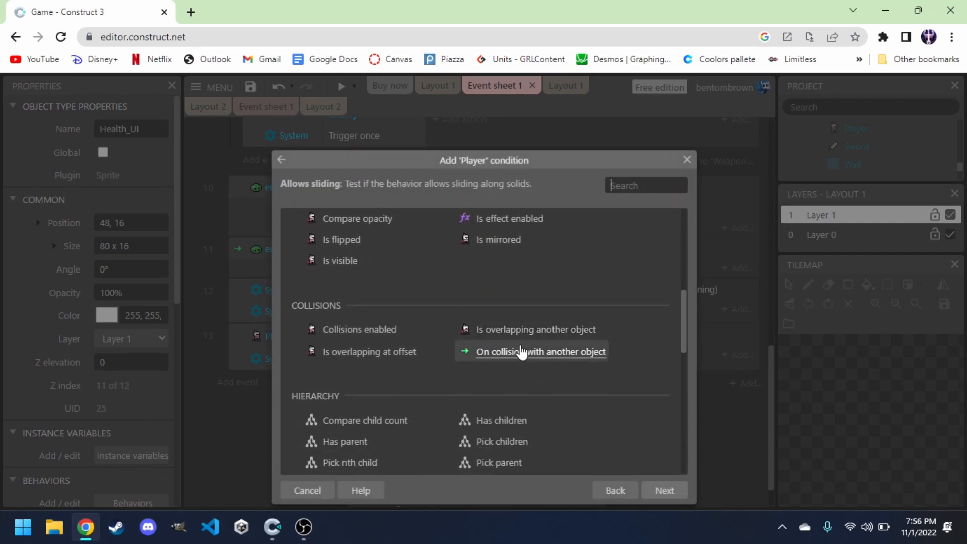
left_click(524, 357)
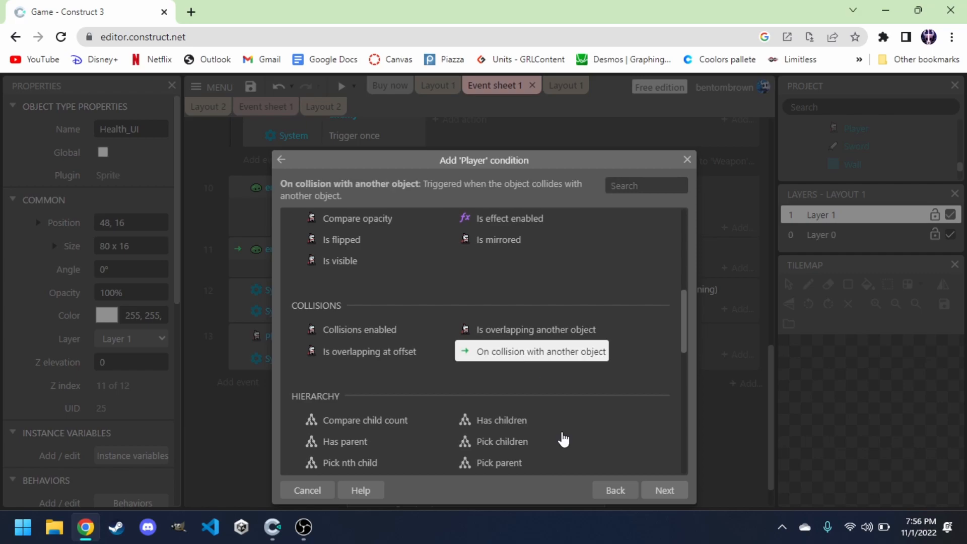
left_click(666, 490)
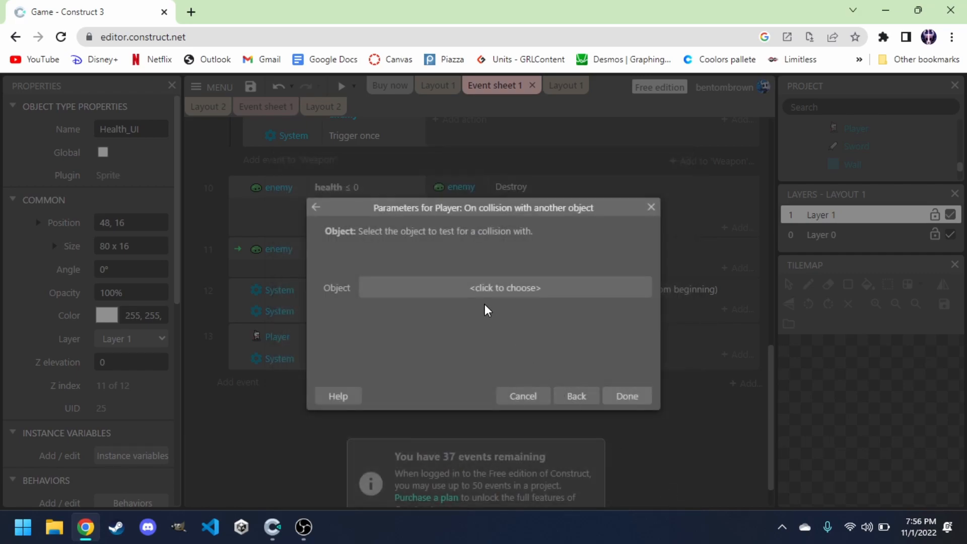
left_click(469, 285)
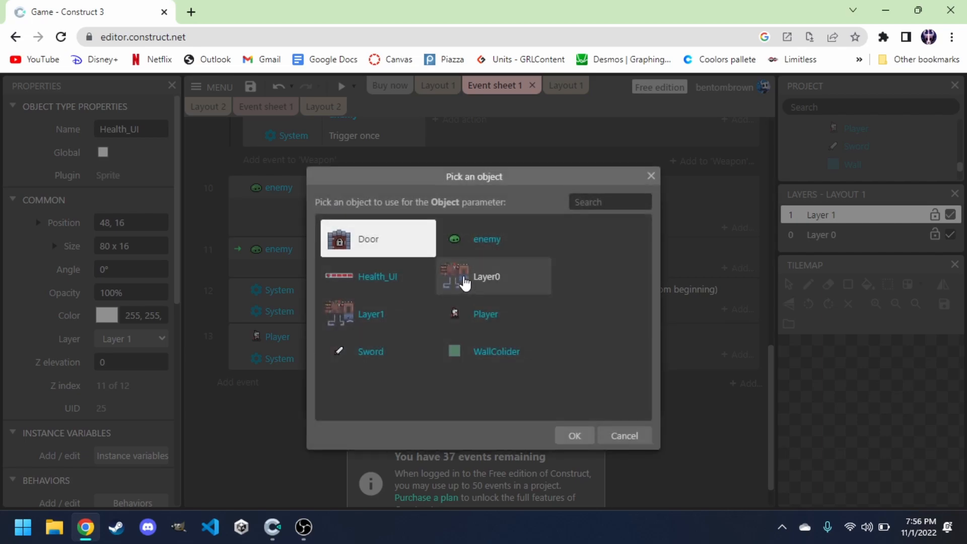
double_click(479, 247)
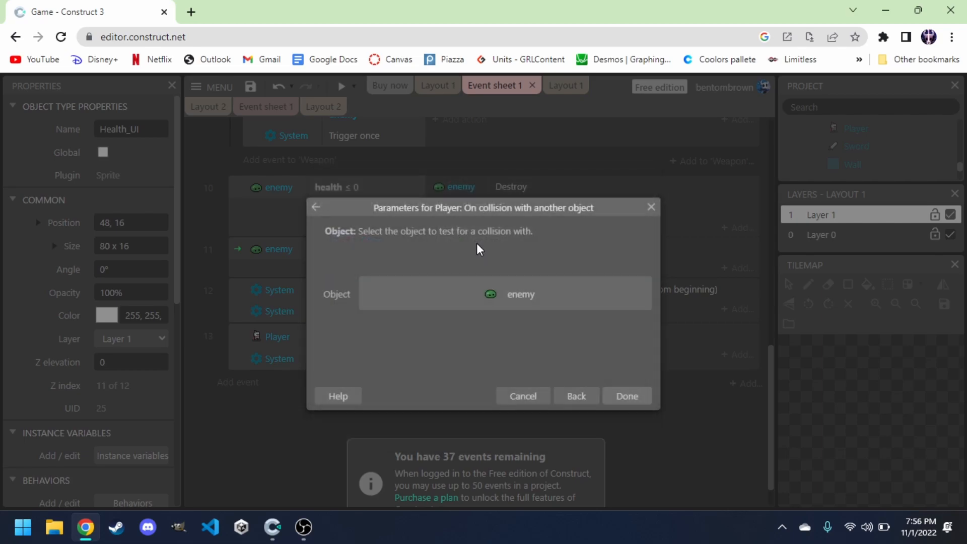
left_click(628, 396)
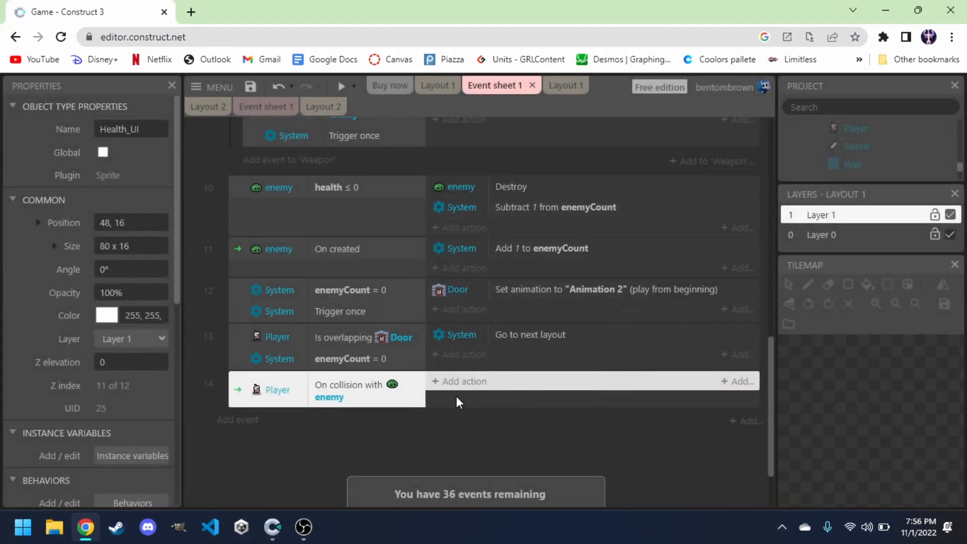
Give the collision event a System action that subtracts 1 from playerHealth.
left_click(451, 382)
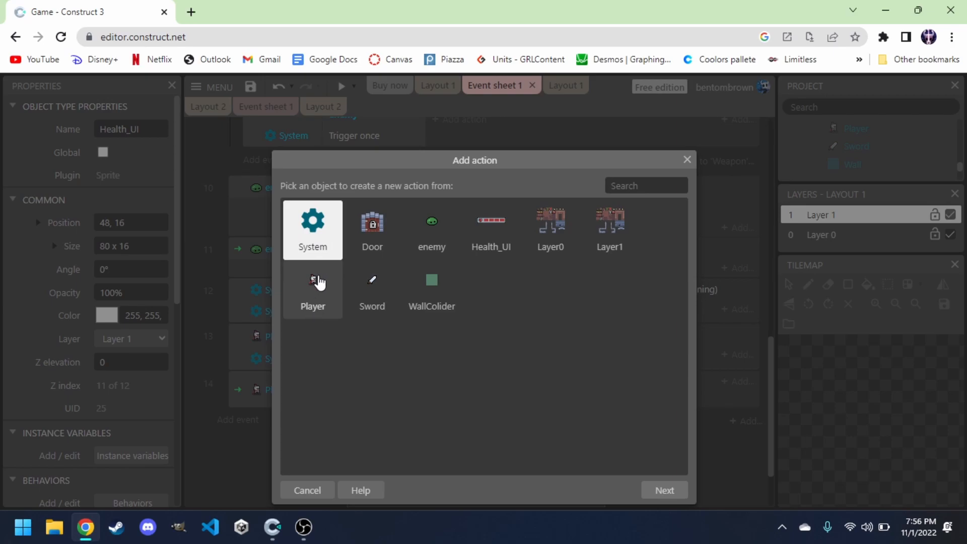
double_click(318, 247)
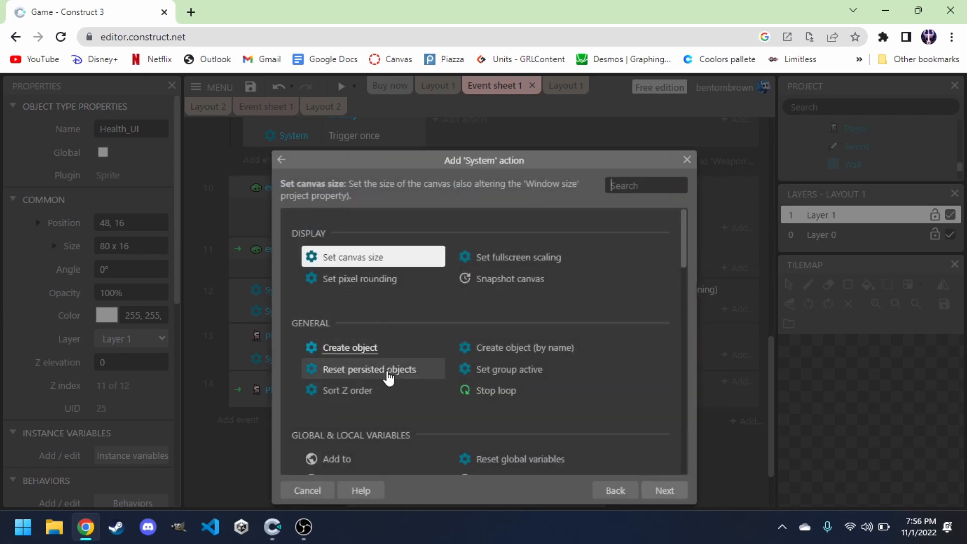
scroll(387, 371, "down", 3)
double_click(382, 430)
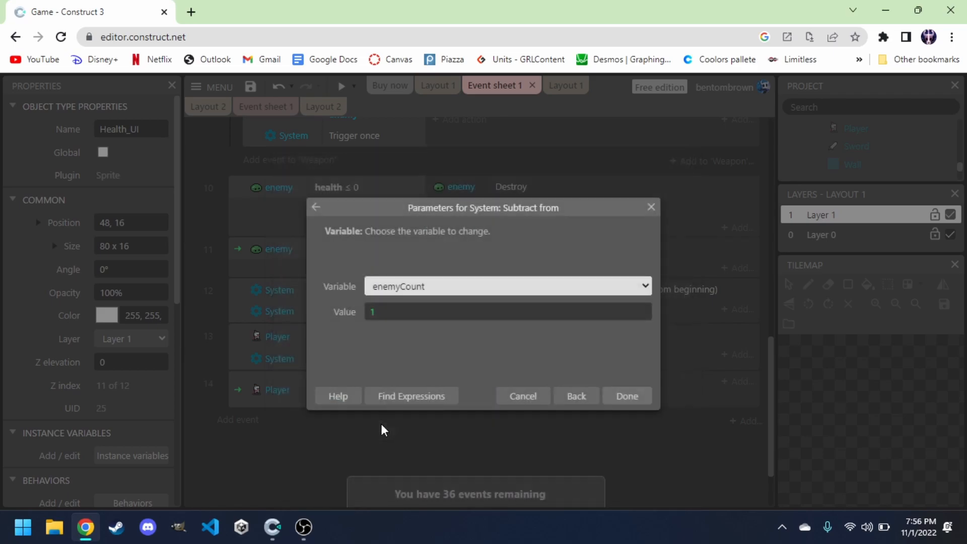
left_click(404, 277)
left_click(412, 327)
left_click(639, 395)
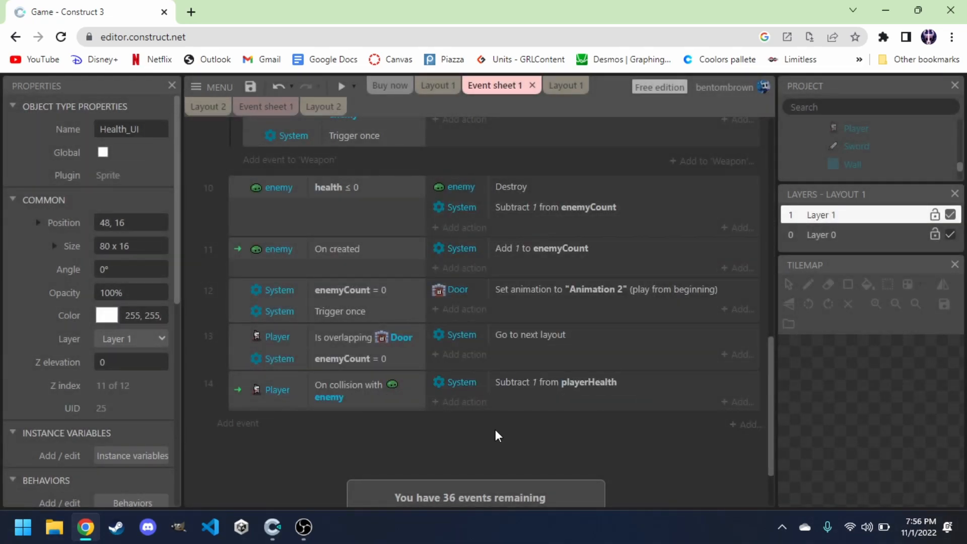
Add a new event with the System condition Every tick.
left_click(239, 422)
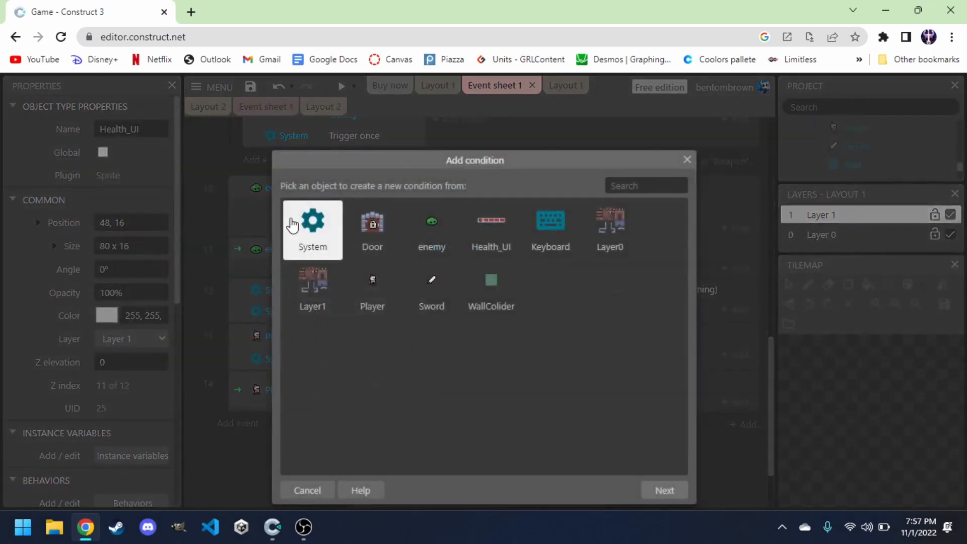
double_click(326, 237)
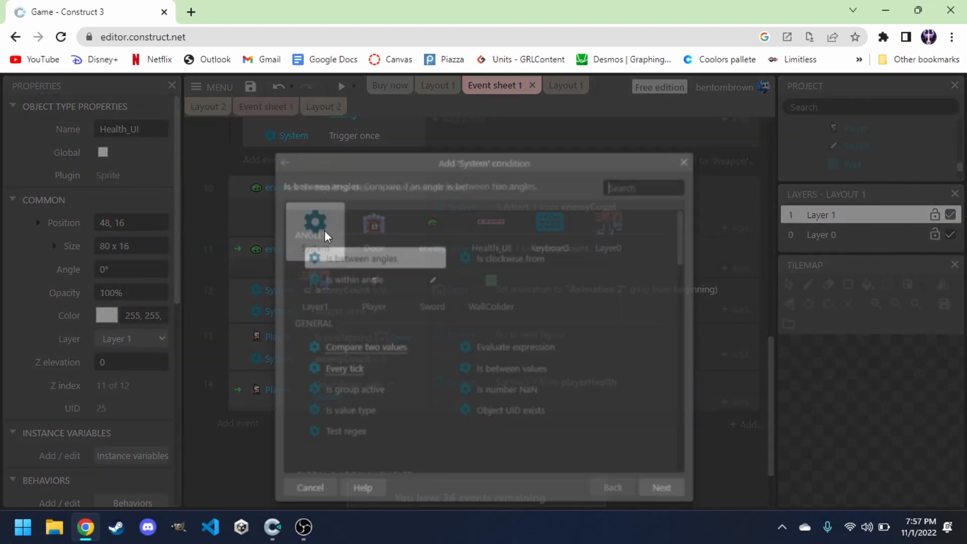
left_click(340, 372)
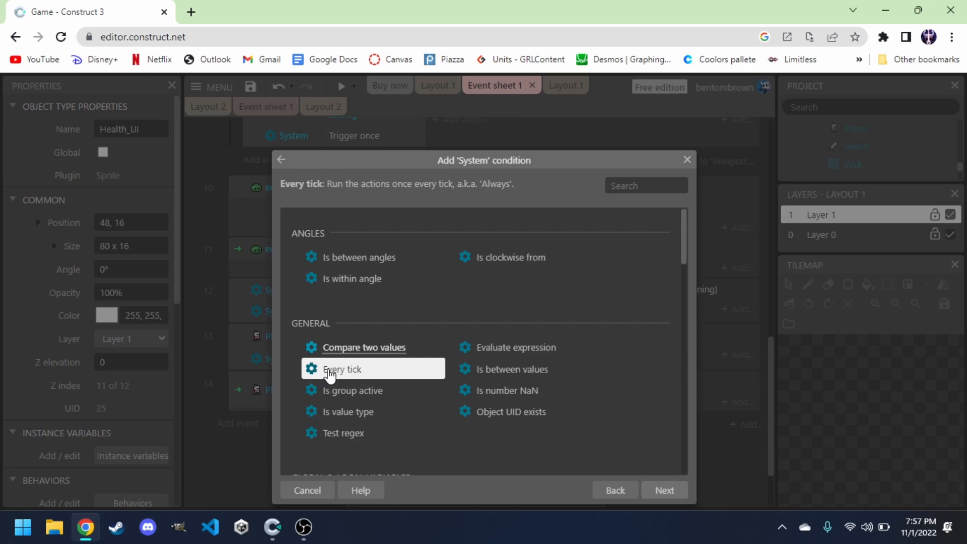
left_click(652, 488)
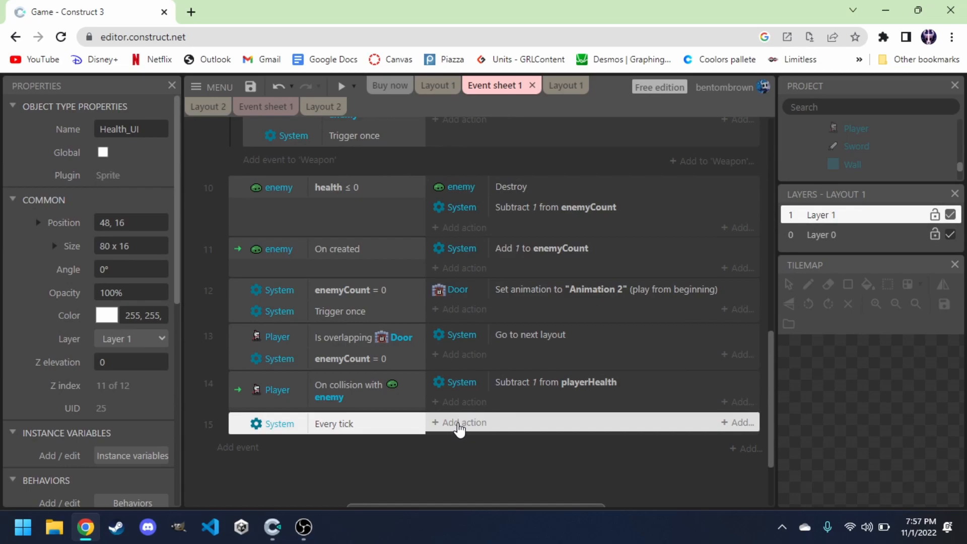
Give the Every tick event a Health_UI Set animation action using str(playerHealth) as the animation name.
left_click(461, 425)
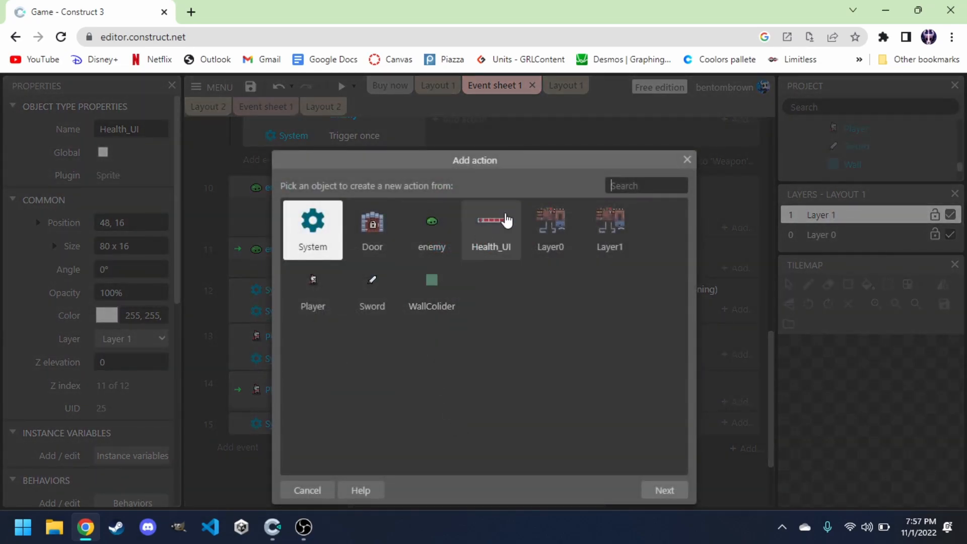
left_click(496, 235)
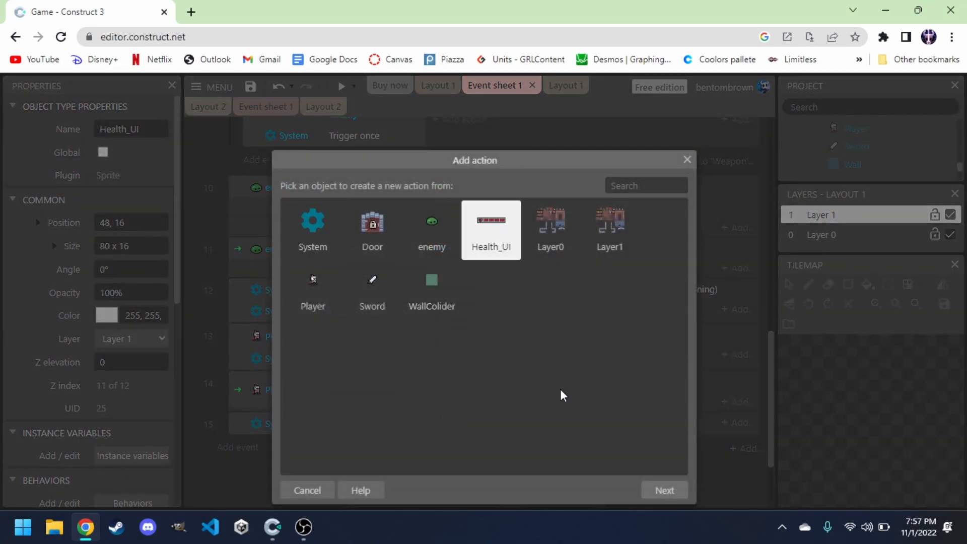
left_click(658, 492)
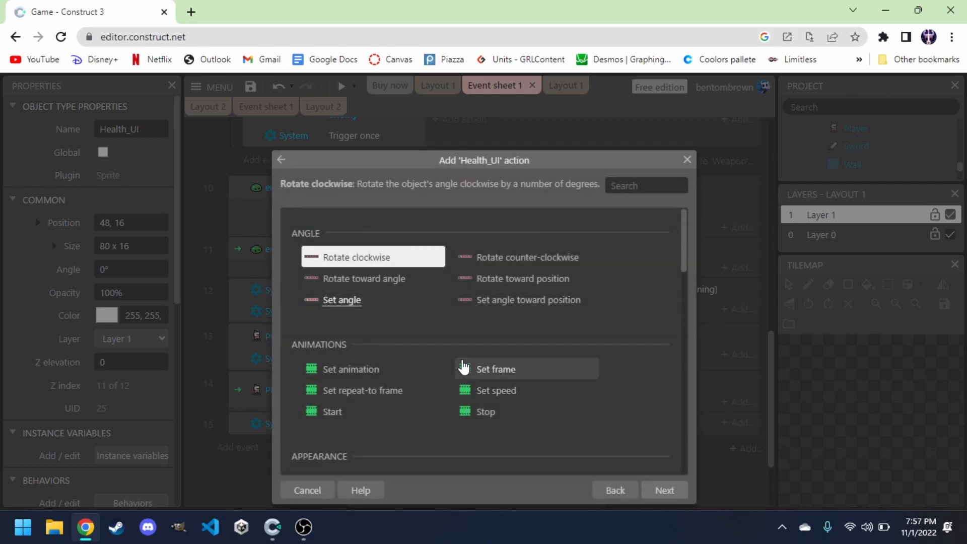
double_click(375, 372)
key("BackSpace")
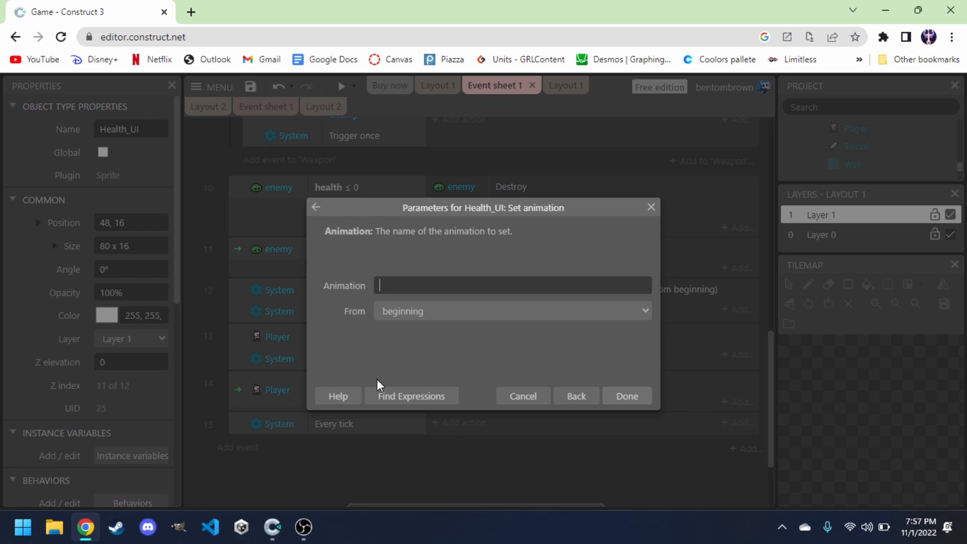
type("pla")
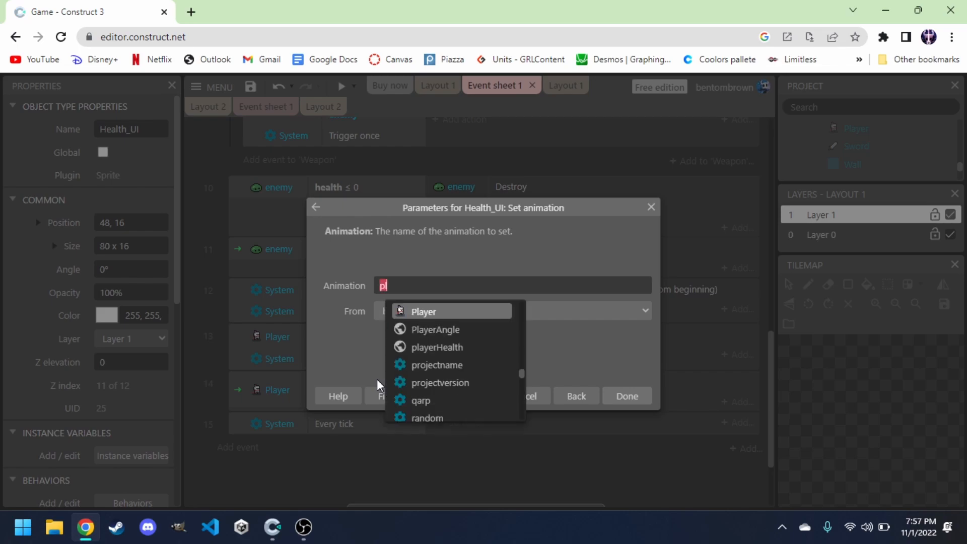
left_click(437, 349)
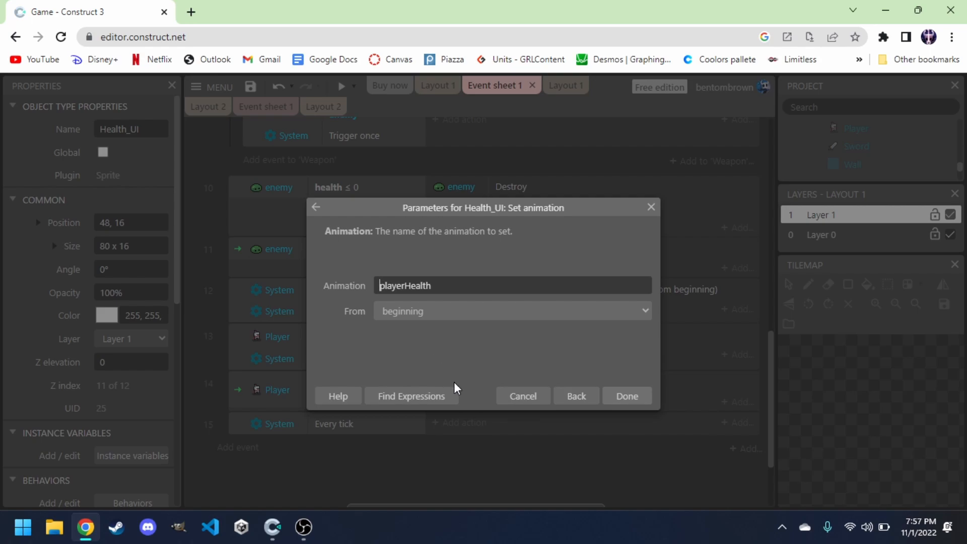
type("str")
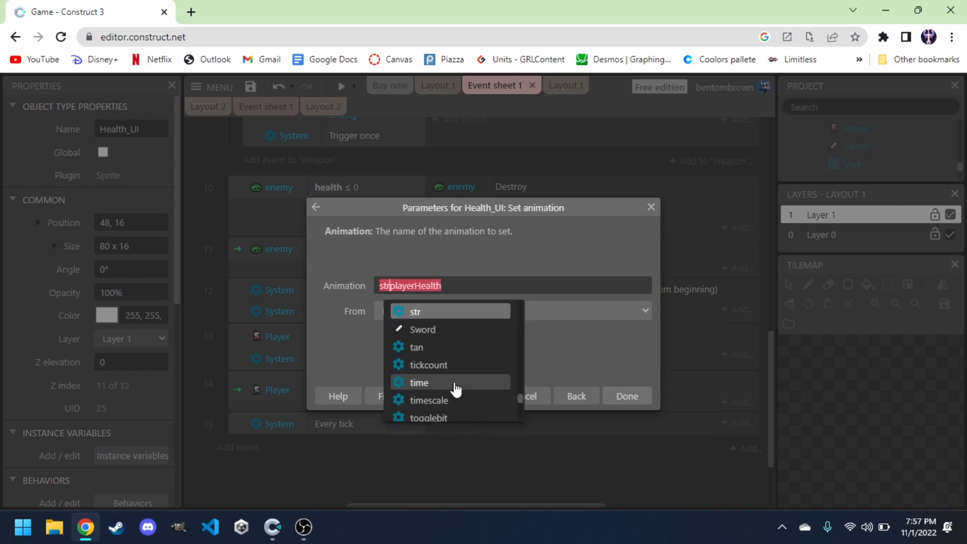
type("(")
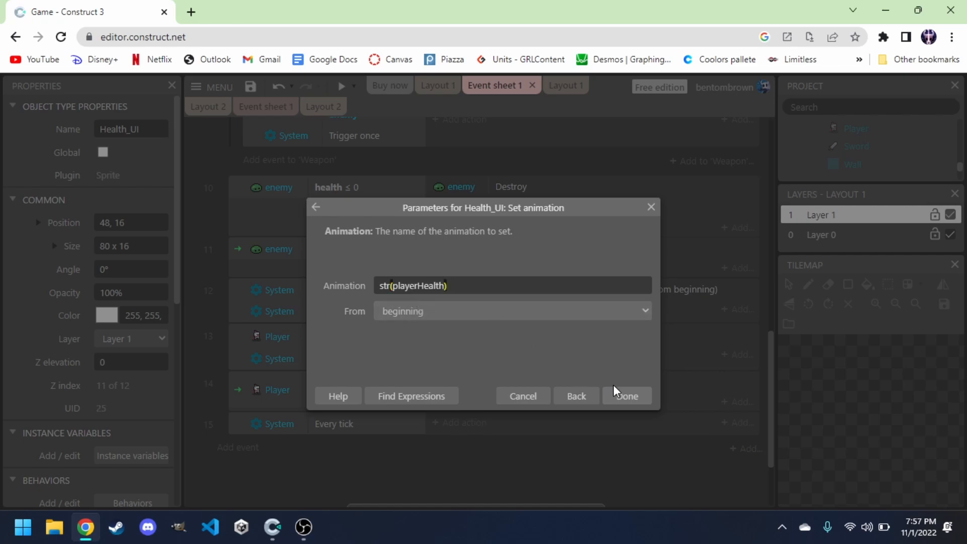
left_click(625, 399)
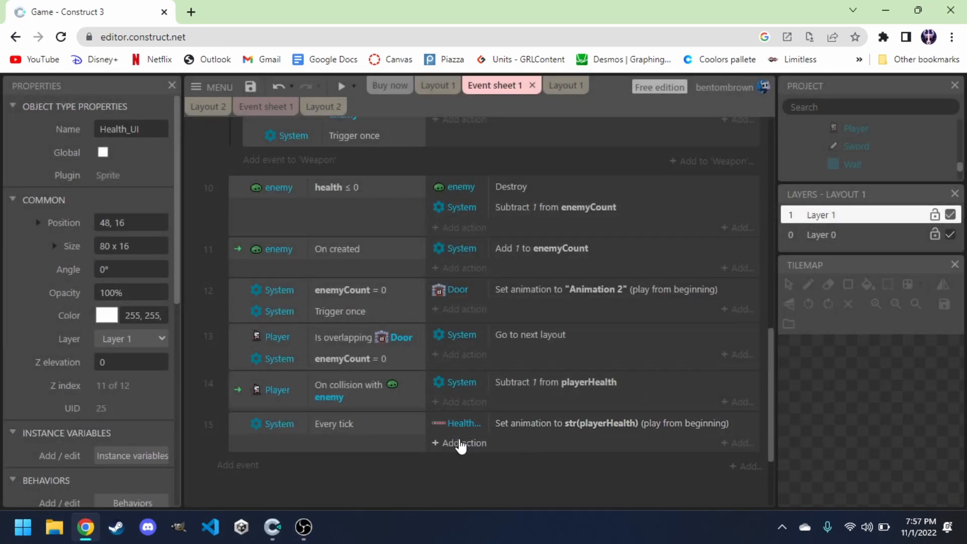
Preview the layout and move the player into the enemies to test the health bar.
left_click(436, 87)
left_click(340, 86)
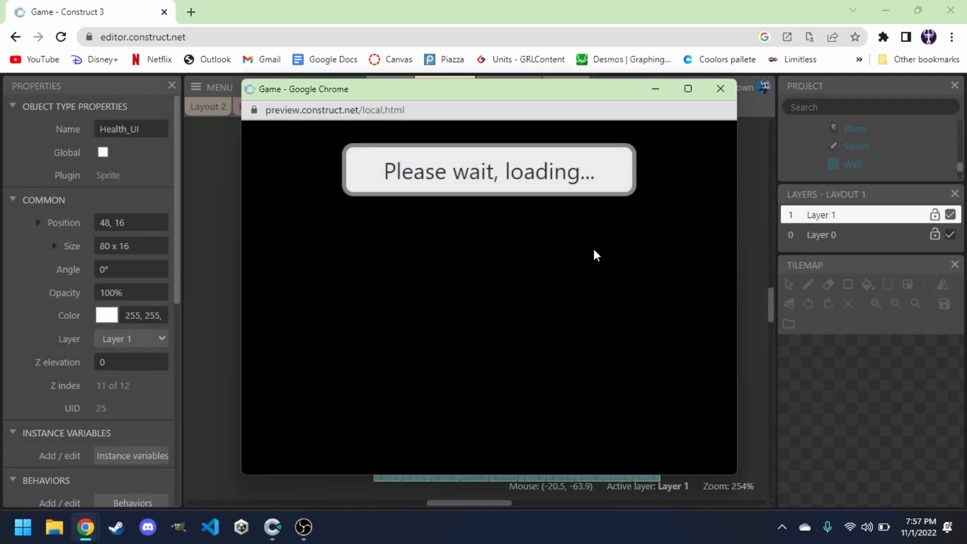
key("Right")
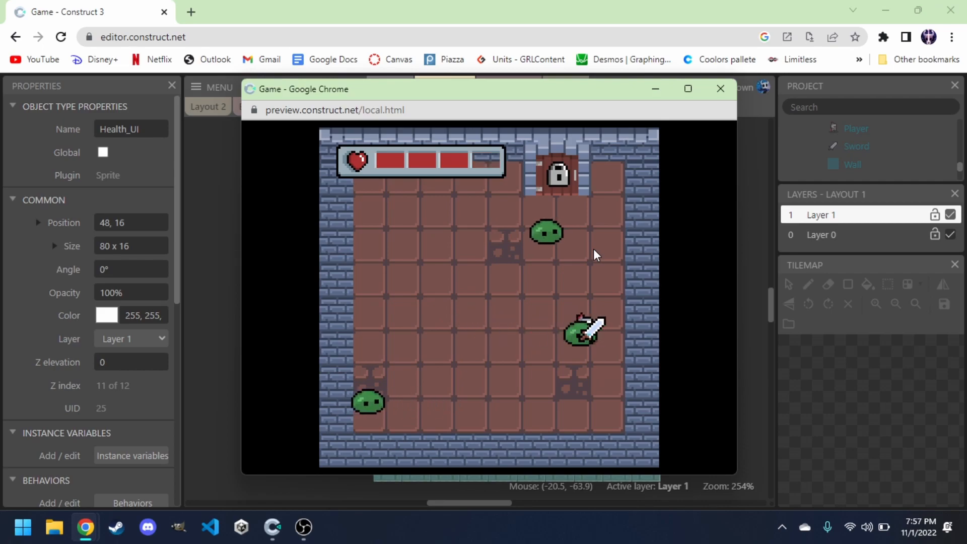
key("Up")
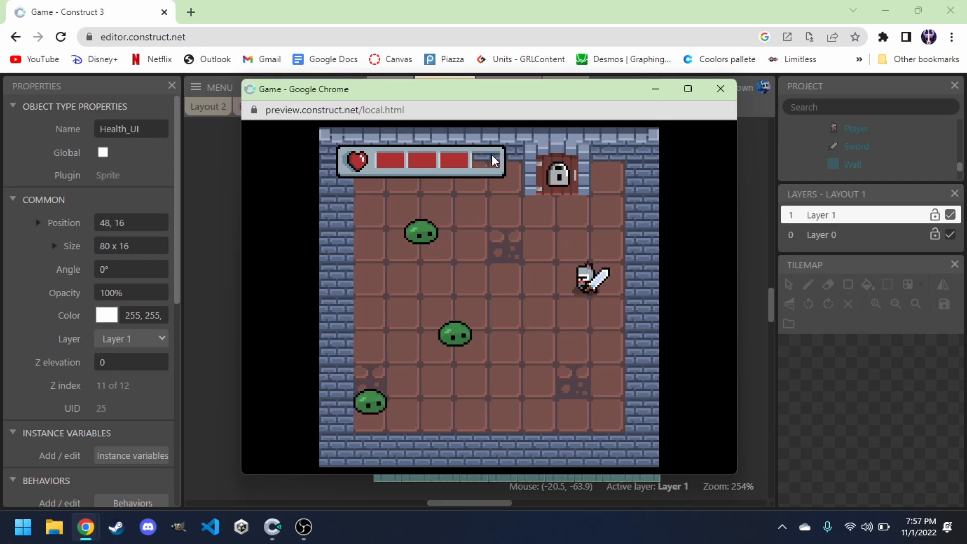
key("Left")
key("Up")
key("Right")
key("Down")
key("Left")
key("Up")
key("Down")
key("Right")
key("Up")
key("Left")
key("Right")
key("Down")
key("Down")
key("Right")
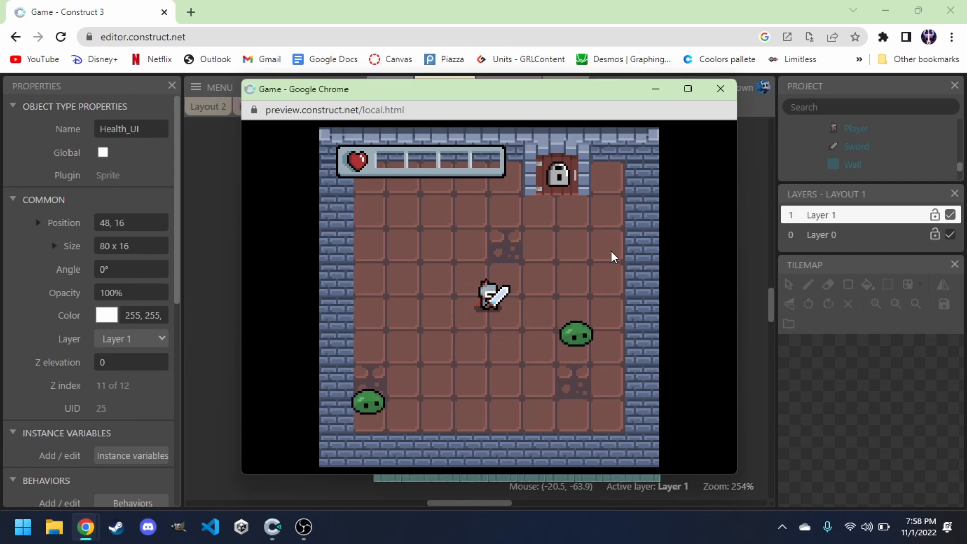
left_click(721, 90)
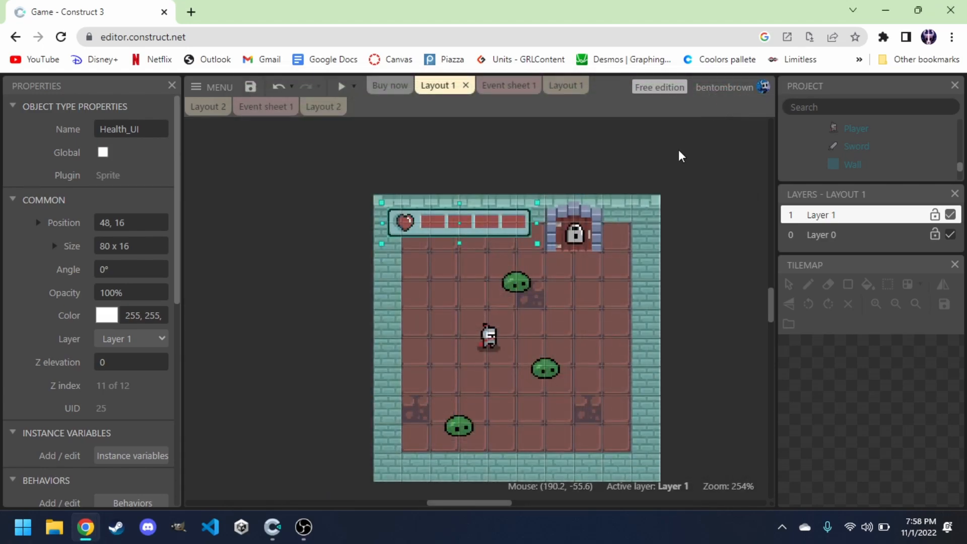
Change the Sword Create object action's X to Player.ImagePointX(1)+5 in the On start of layout event.
left_click(510, 86)
scroll(404, 289, "up", 2)
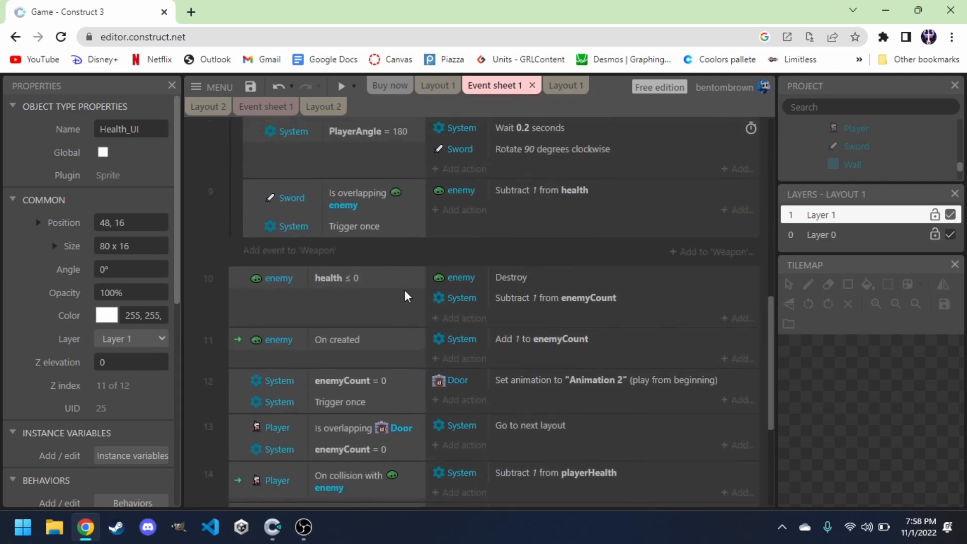
scroll(404, 289, "up", 5)
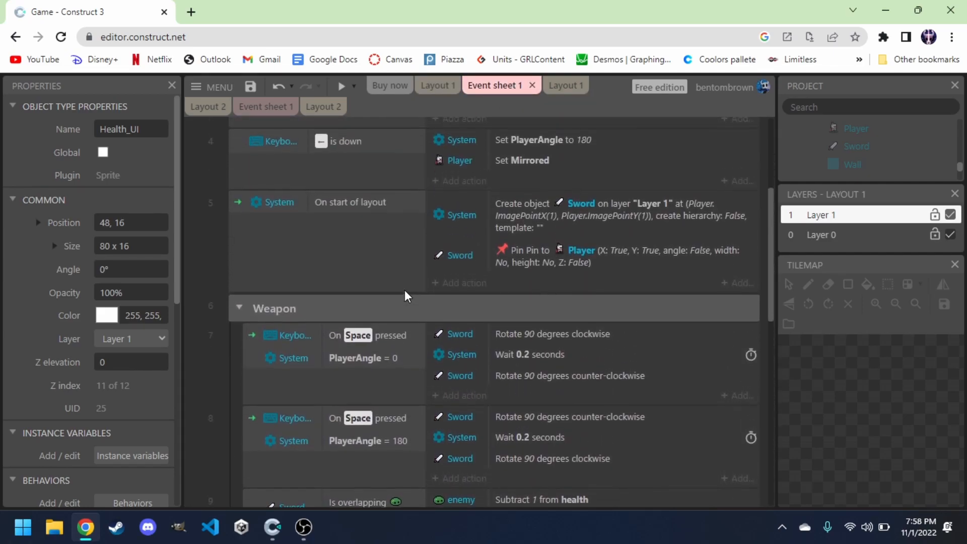
scroll(404, 289, "down", 5)
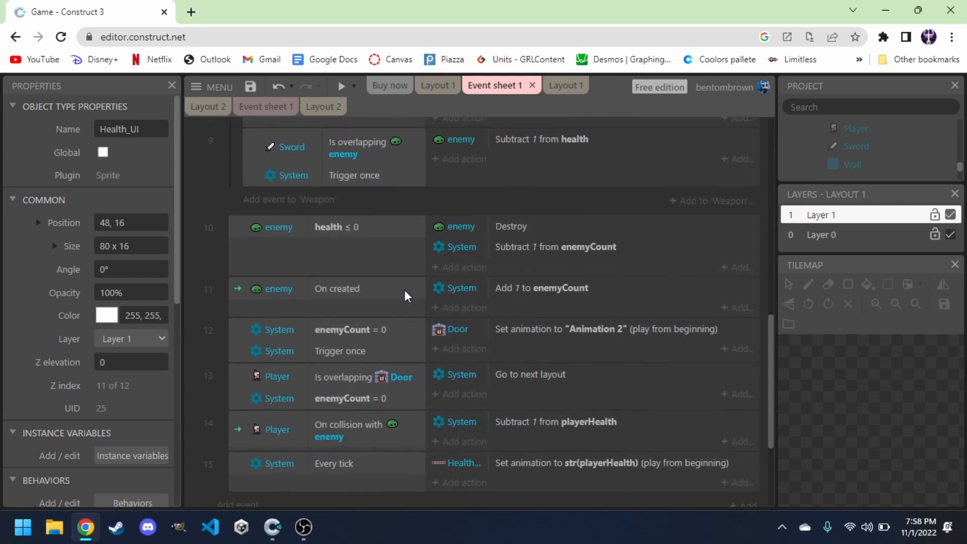
scroll(404, 290, "up", 5)
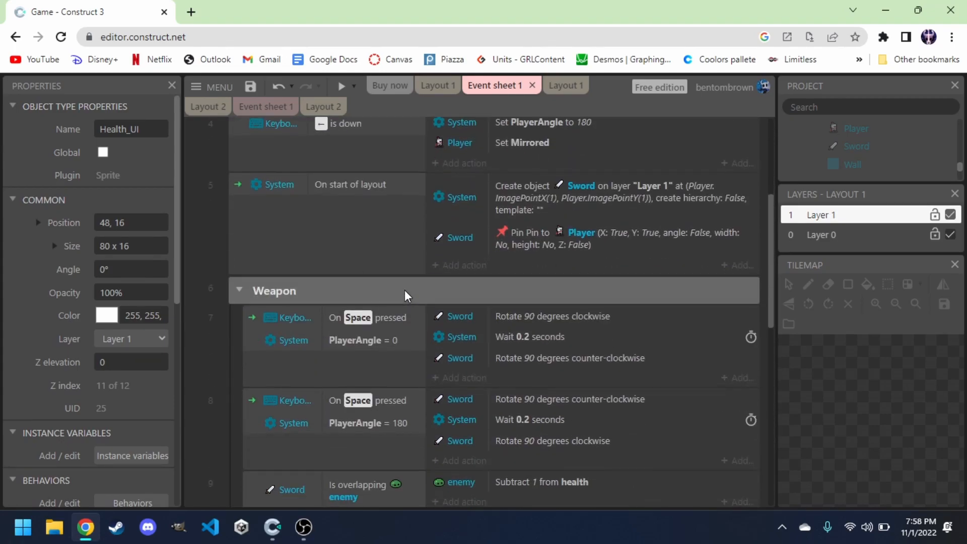
left_click(630, 202)
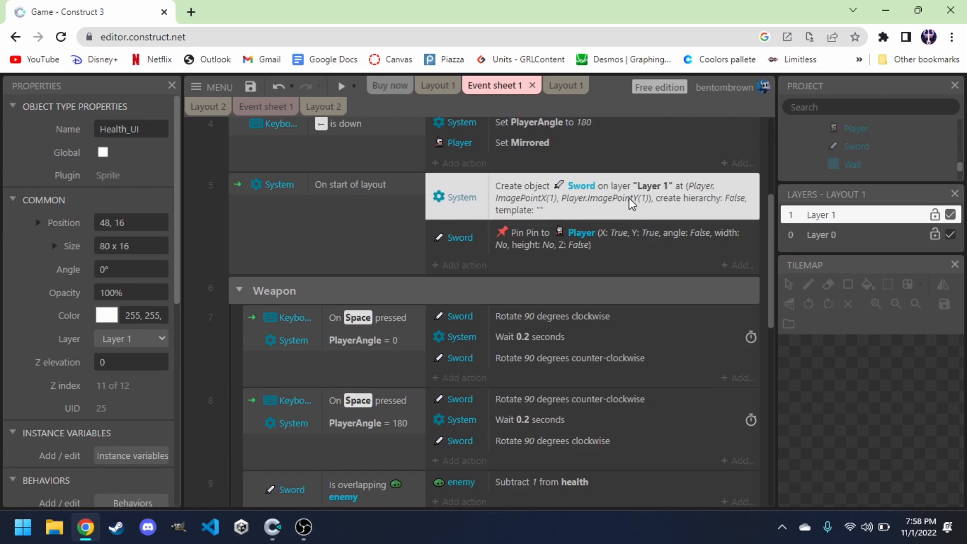
double_click(630, 199)
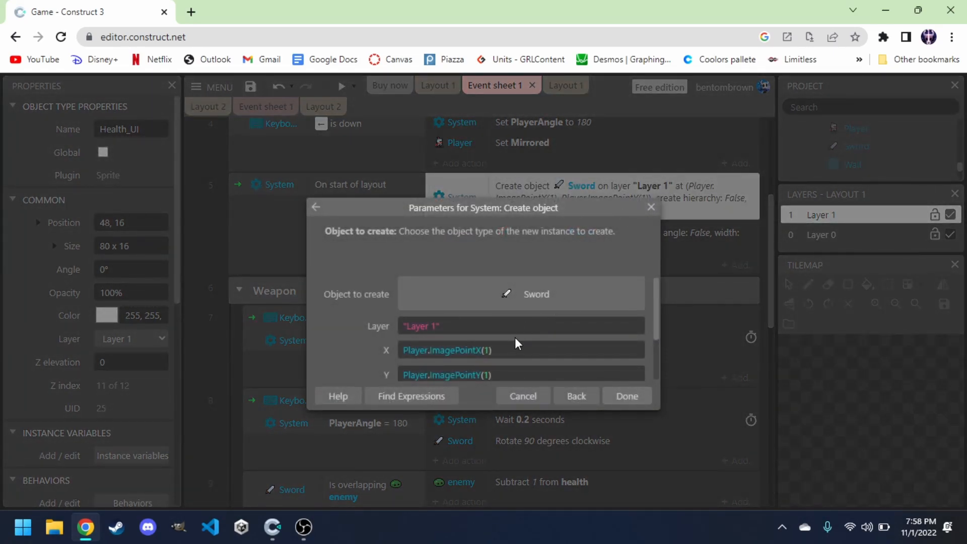
left_click(508, 351)
type("+")
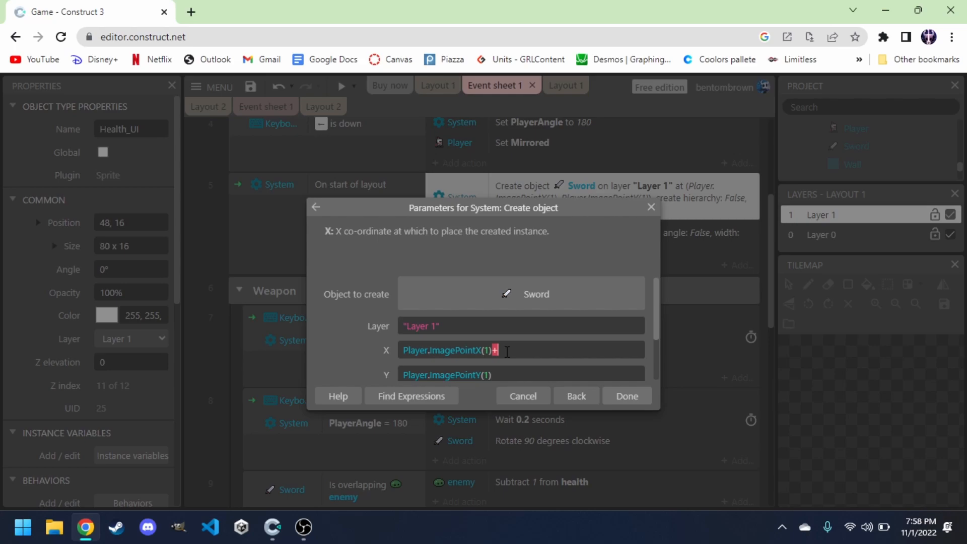
left_click(507, 351)
left_click(624, 397)
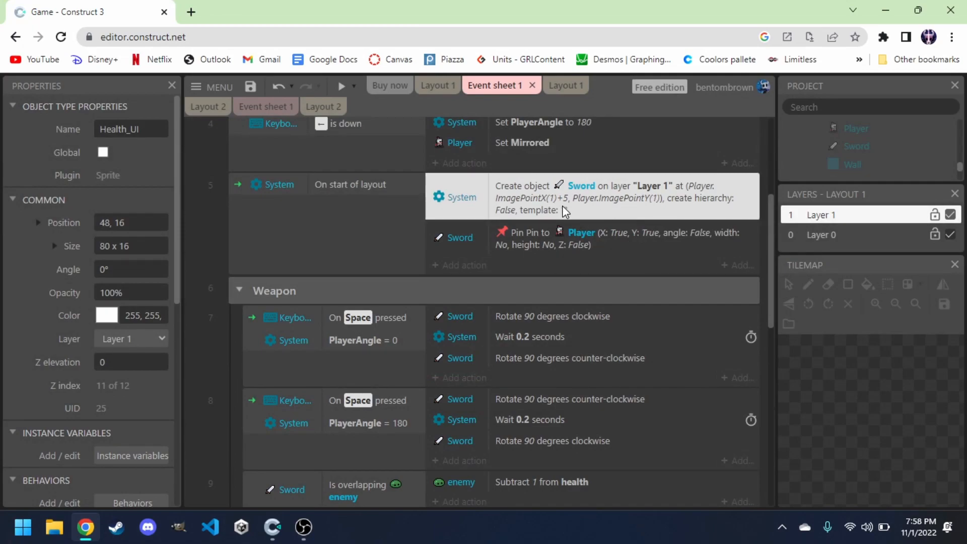
Examine the Layer0 tilemap's tile palette and drawing tools in the layout.
scroll(562, 206, "down", 1)
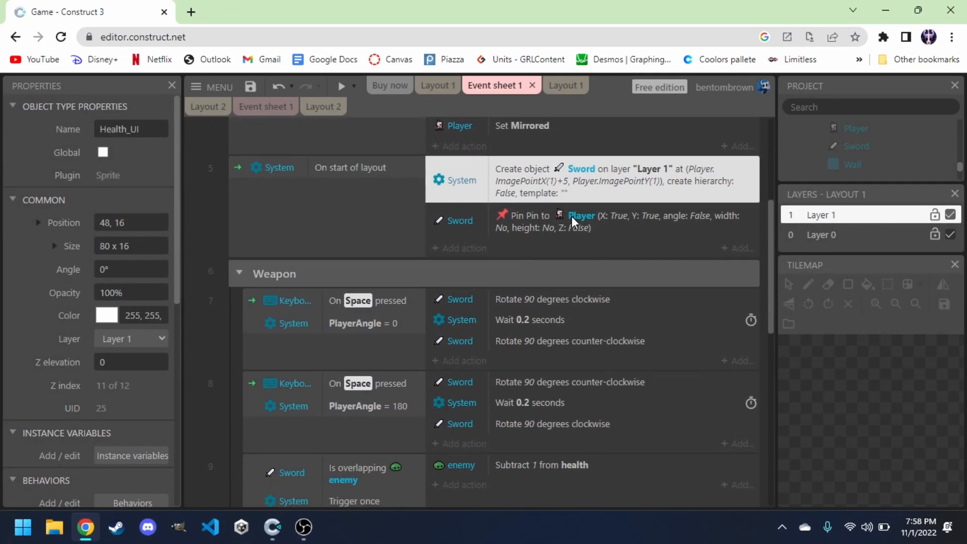
scroll(427, 240, "down", 1)
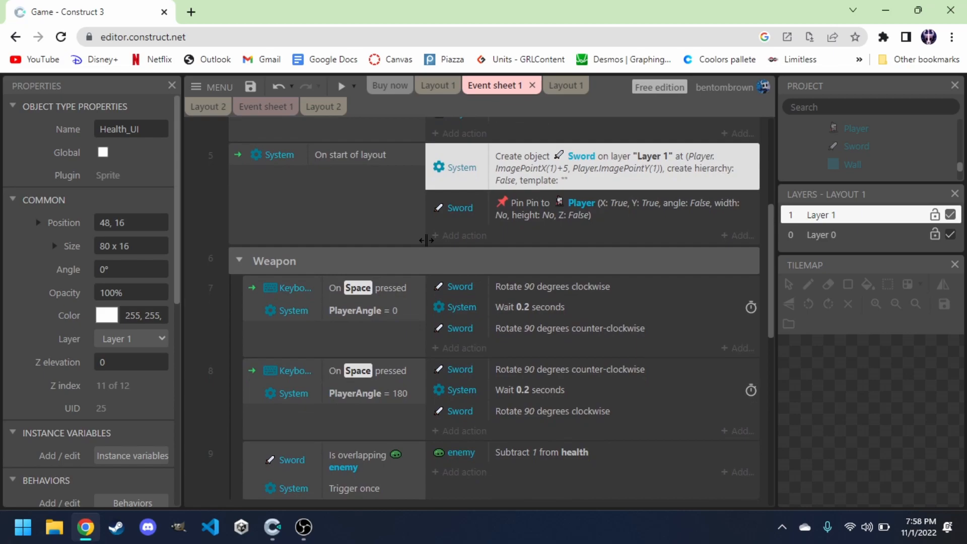
scroll(366, 302, "down", 9)
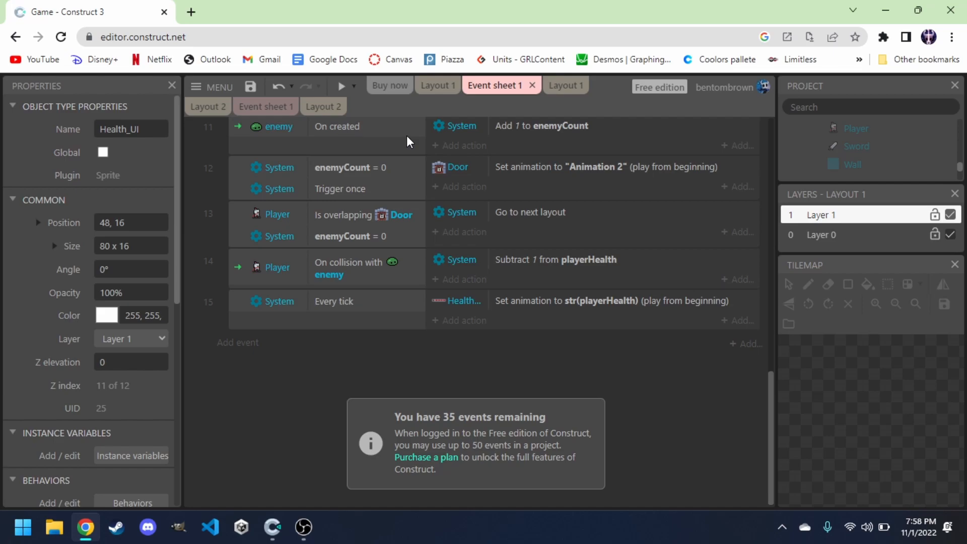
left_click(436, 86)
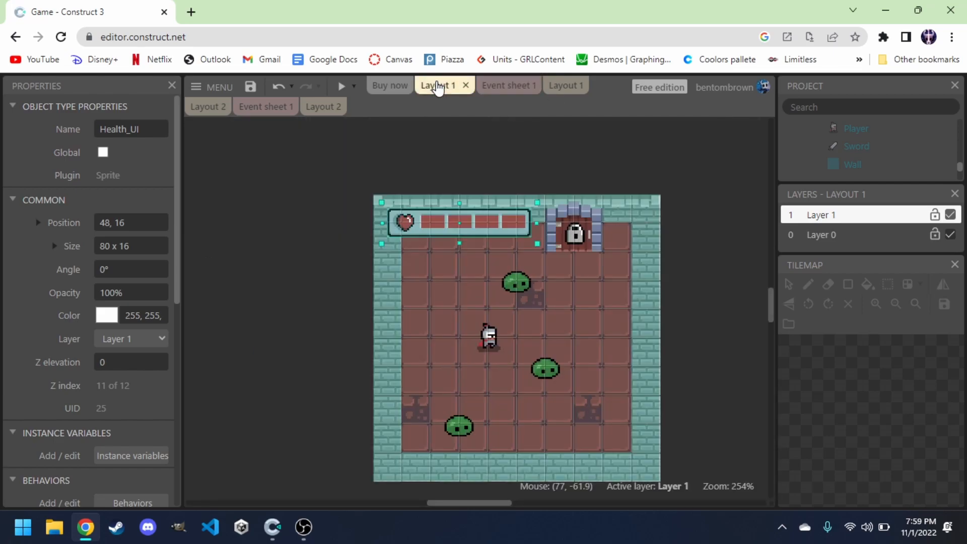
scroll(834, 163, "up", 5)
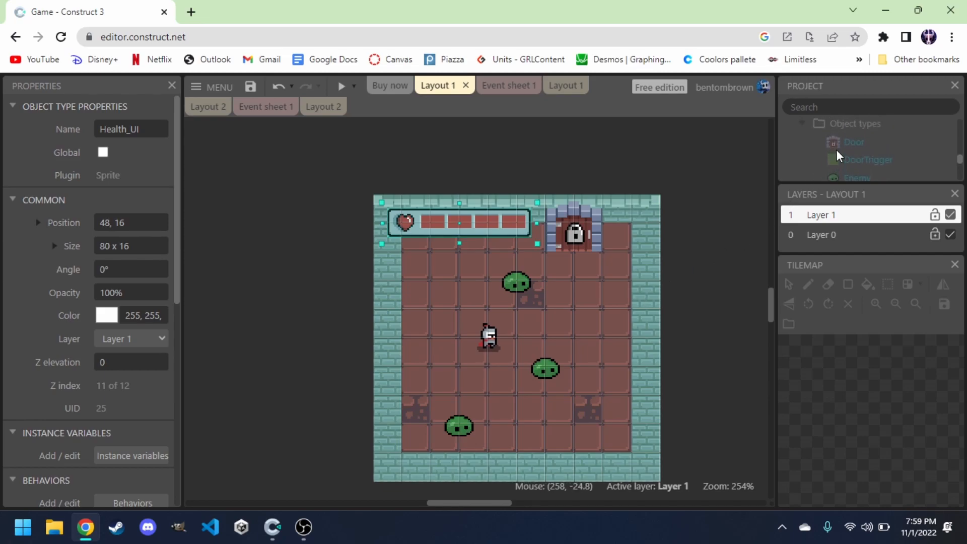
scroll(854, 150, "down", 3)
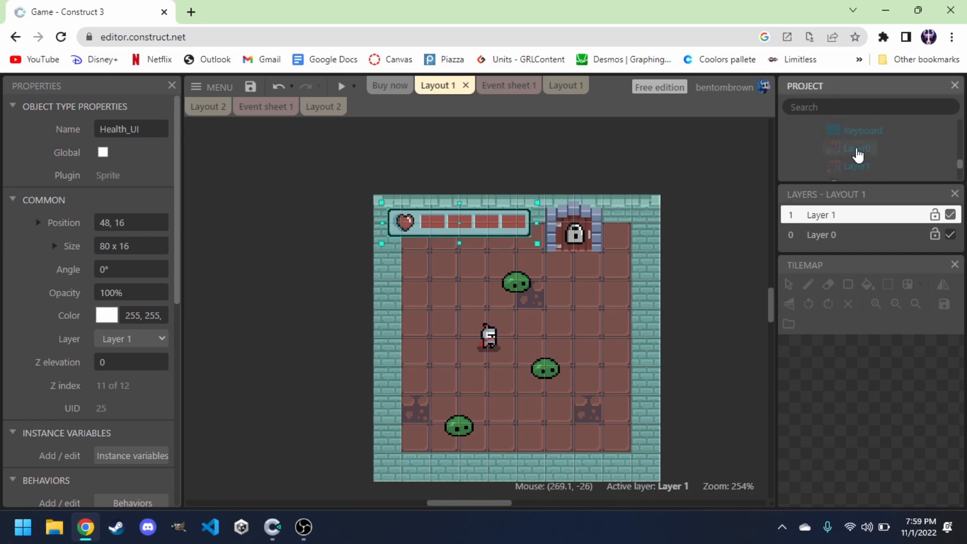
left_click(859, 150)
scroll(829, 168, "up", 5)
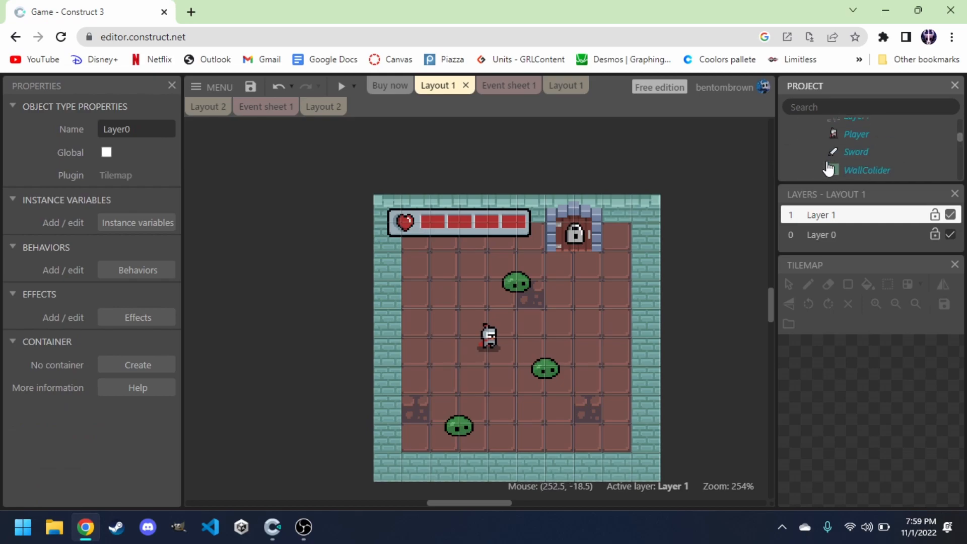
scroll(845, 171, "down", 2)
scroll(849, 168, "down", 2)
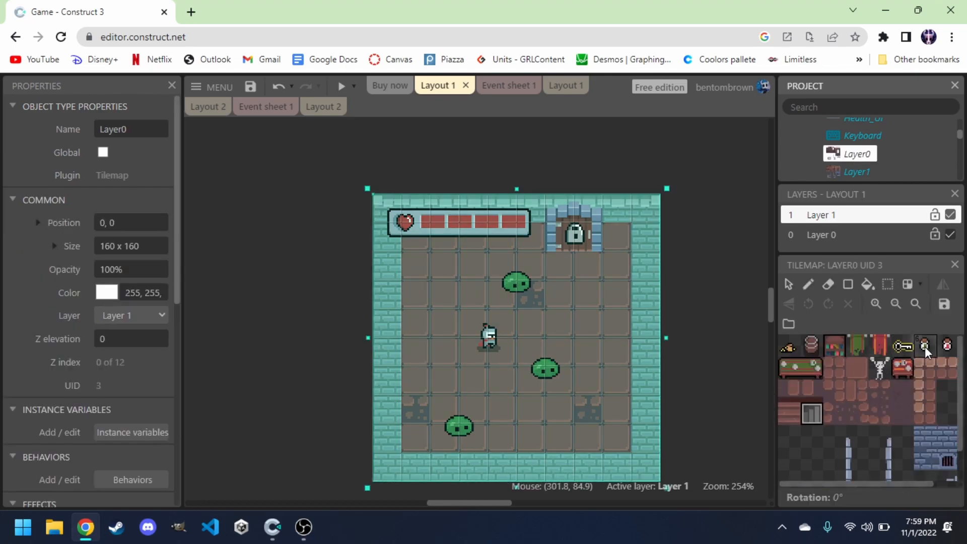
left_click(884, 346)
left_click(806, 289)
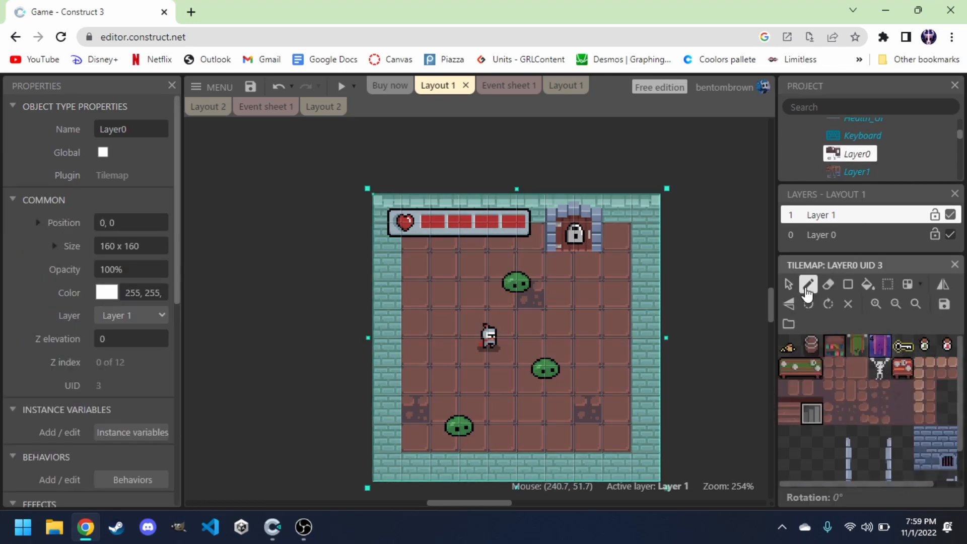
left_click(803, 368)
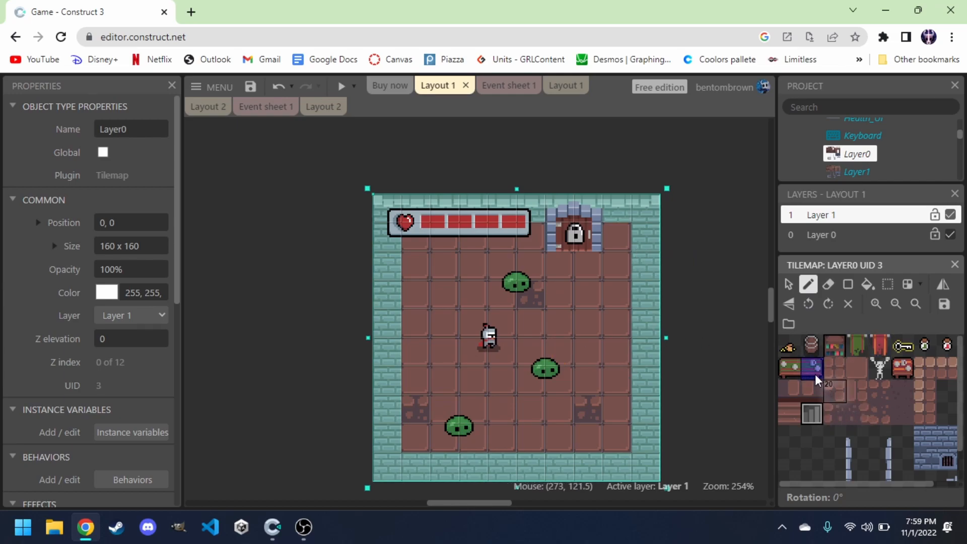
left_click(790, 284)
left_click(639, 313)
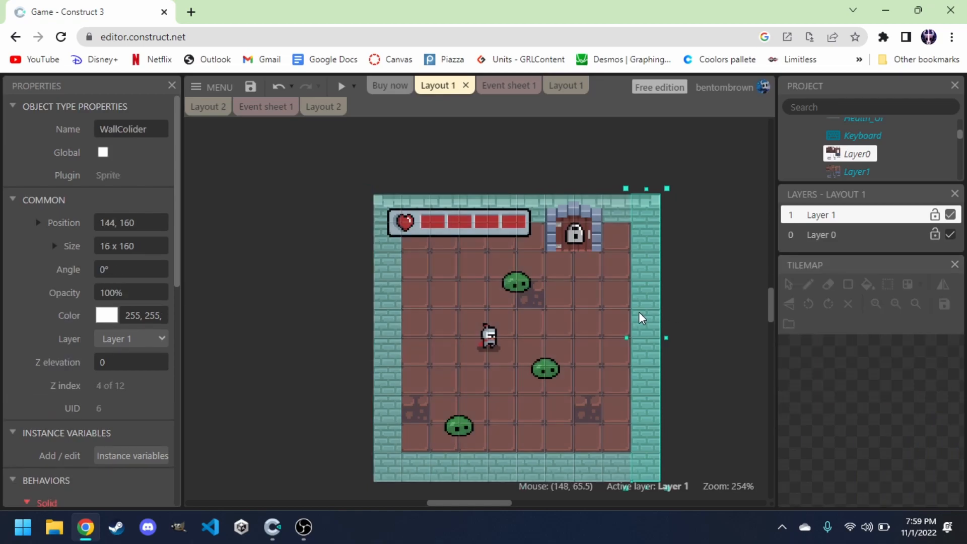
mouse_move(639, 313)
left_mouse_down()
mouse_move(686, 291)
mouse_move(702, 306)
mouse_move(647, 307)
left_mouse_up()
left_click_drag(651, 255, 685, 249)
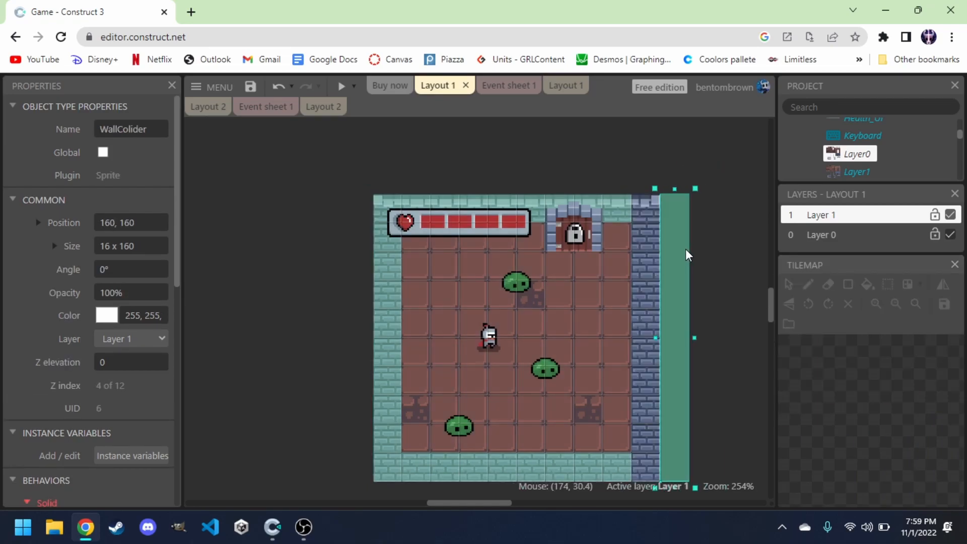
left_click_drag(675, 189, 641, 191)
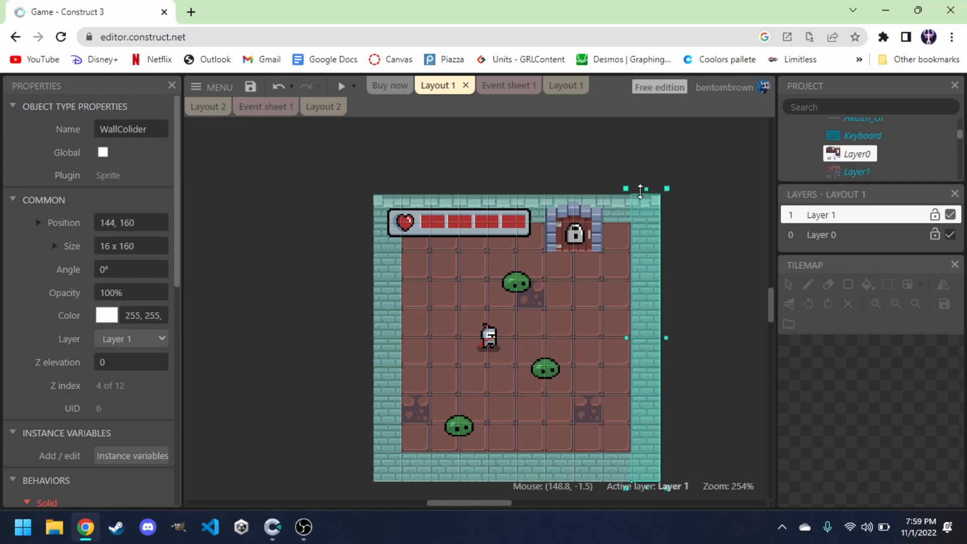
left_click(723, 271)
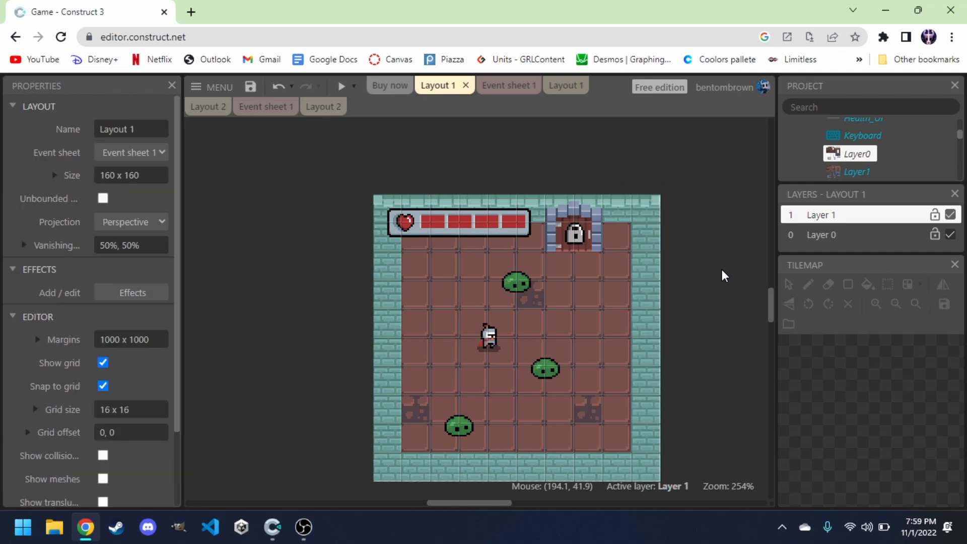